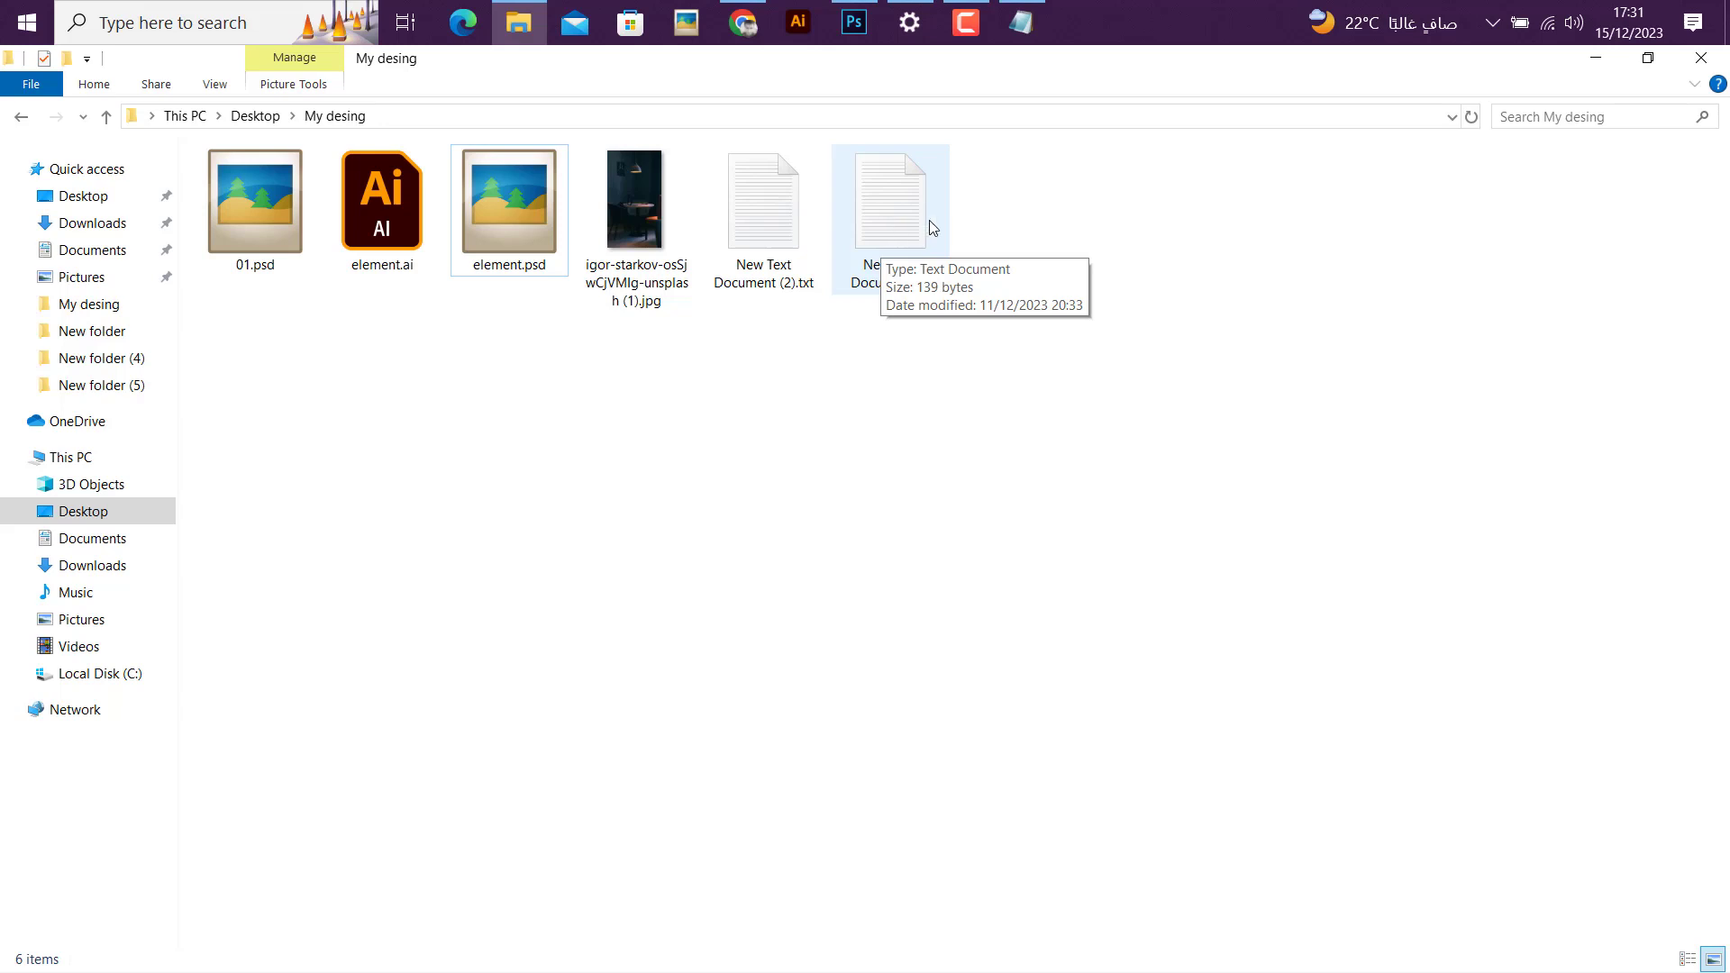
# Step: Open New Text Document.txt and review the document size and color notes, then minimize it
pyautogui.rightClick(1095, 202)
pyautogui.click(1157, 296)
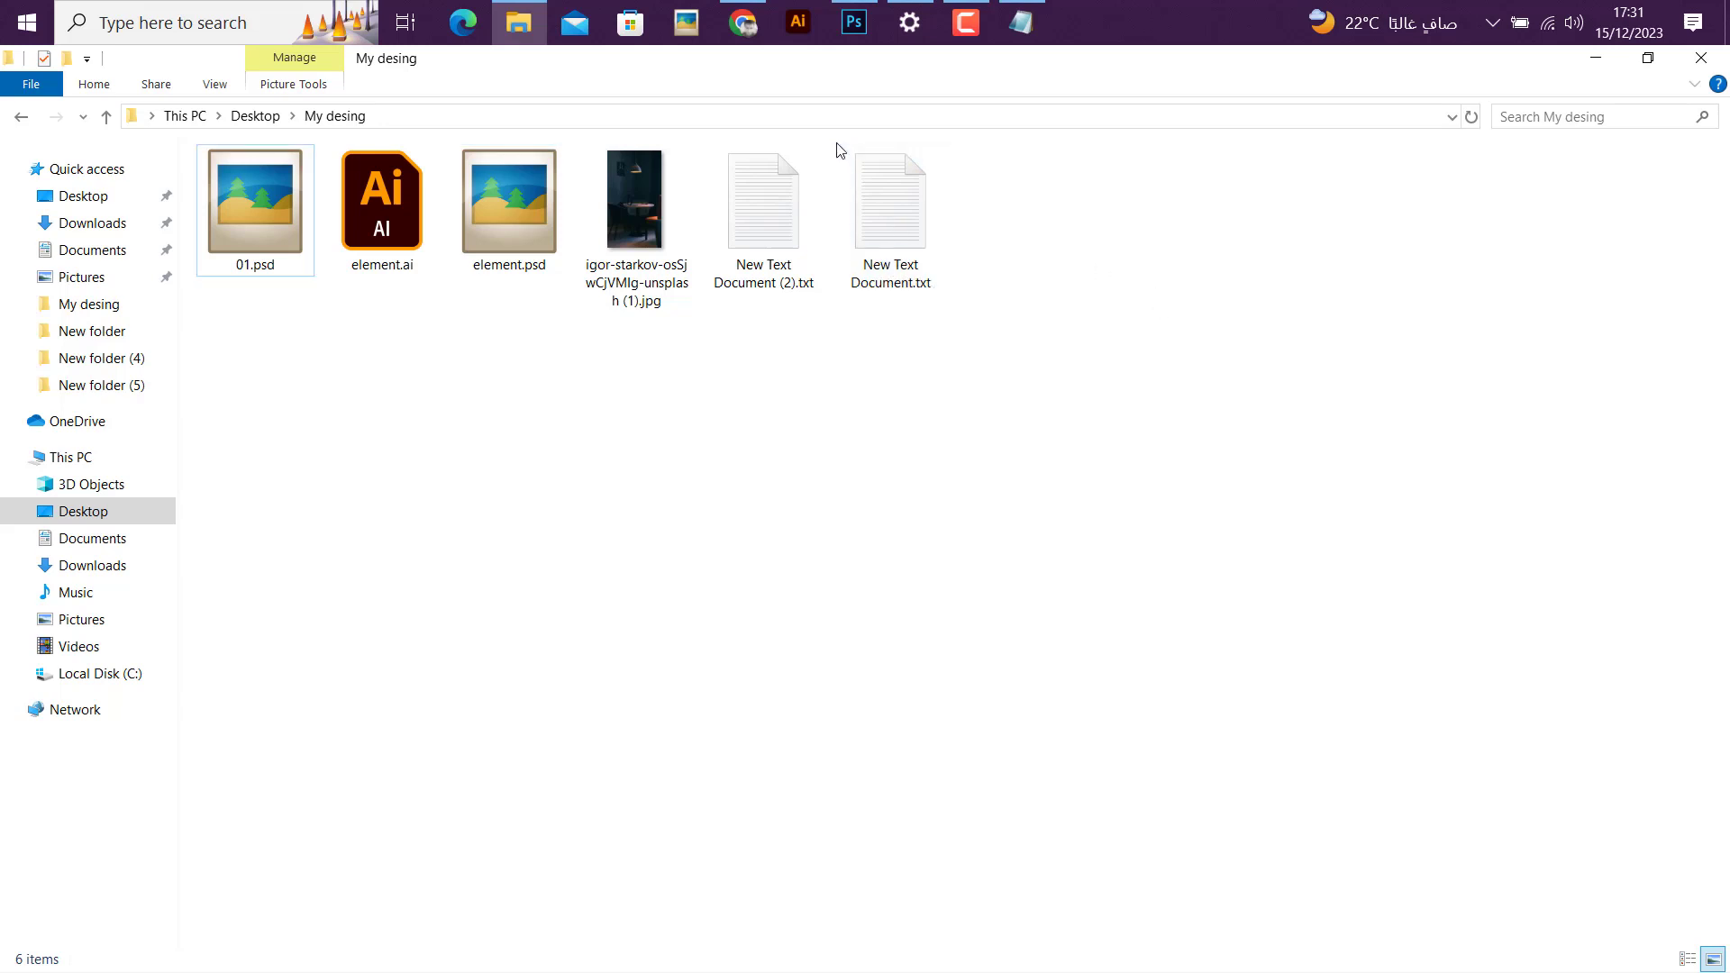
pyautogui.doubleClick(918, 219)
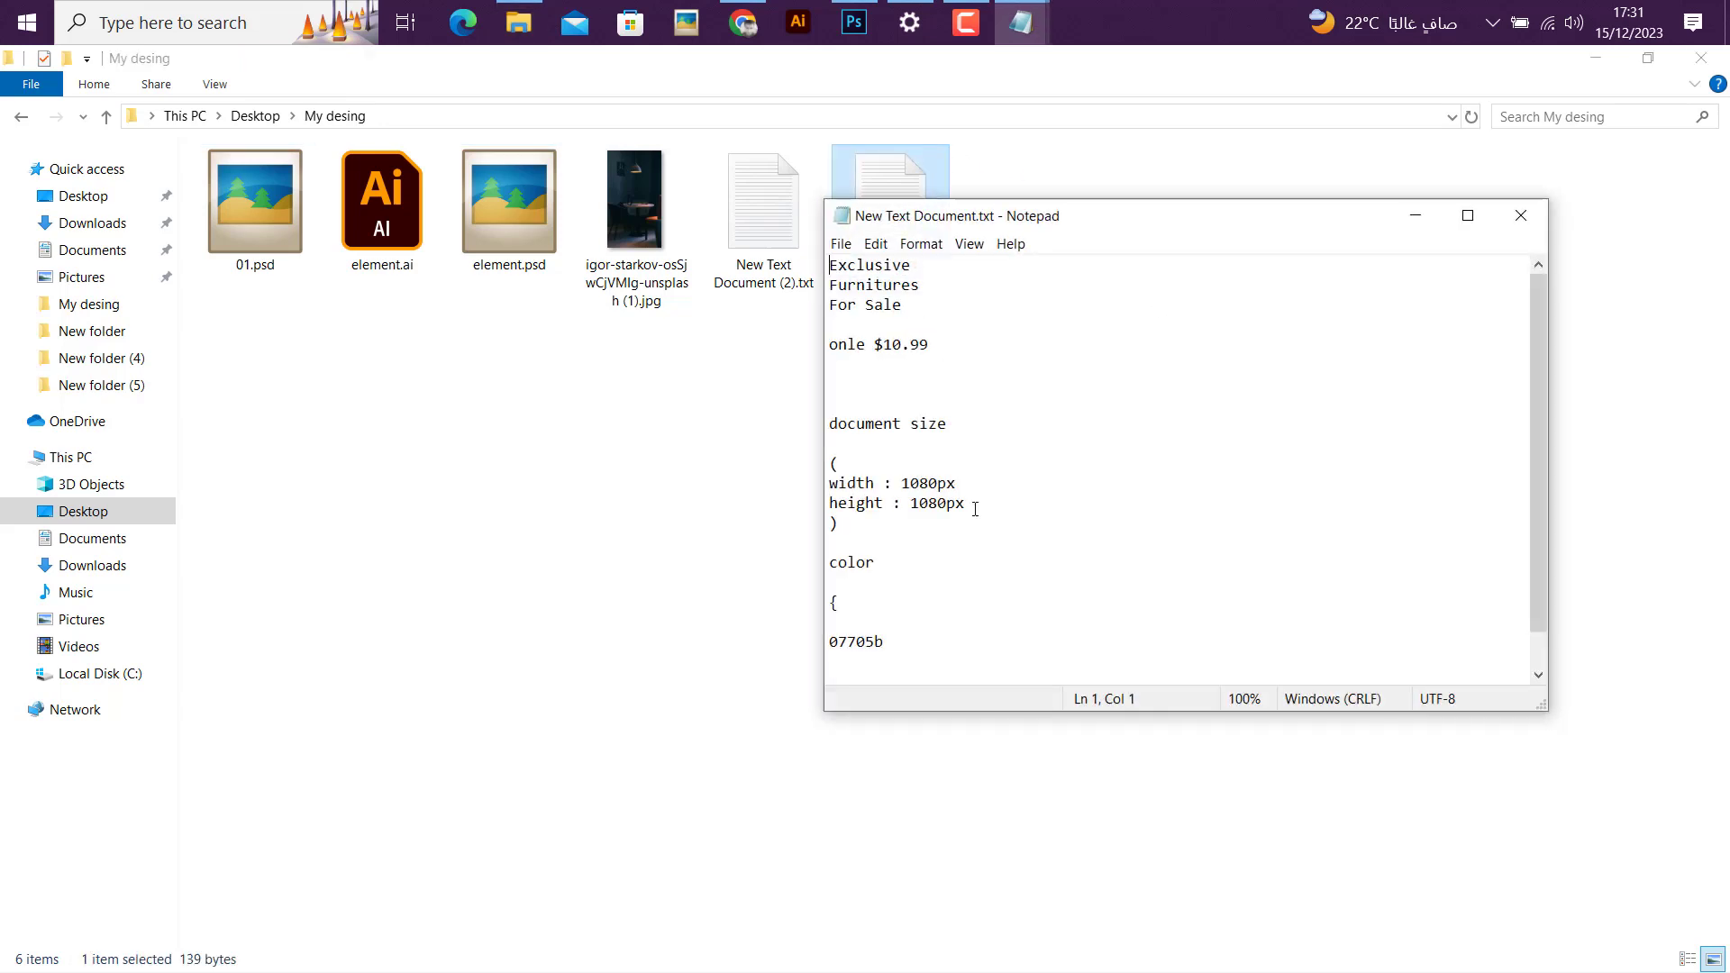
pyautogui.scroll(-1, 896, 559)
pyautogui.click(960, 474)
pyautogui.moveTo(960, 473); pyautogui.dragTo(857, 444)
pyautogui.click(891, 591)
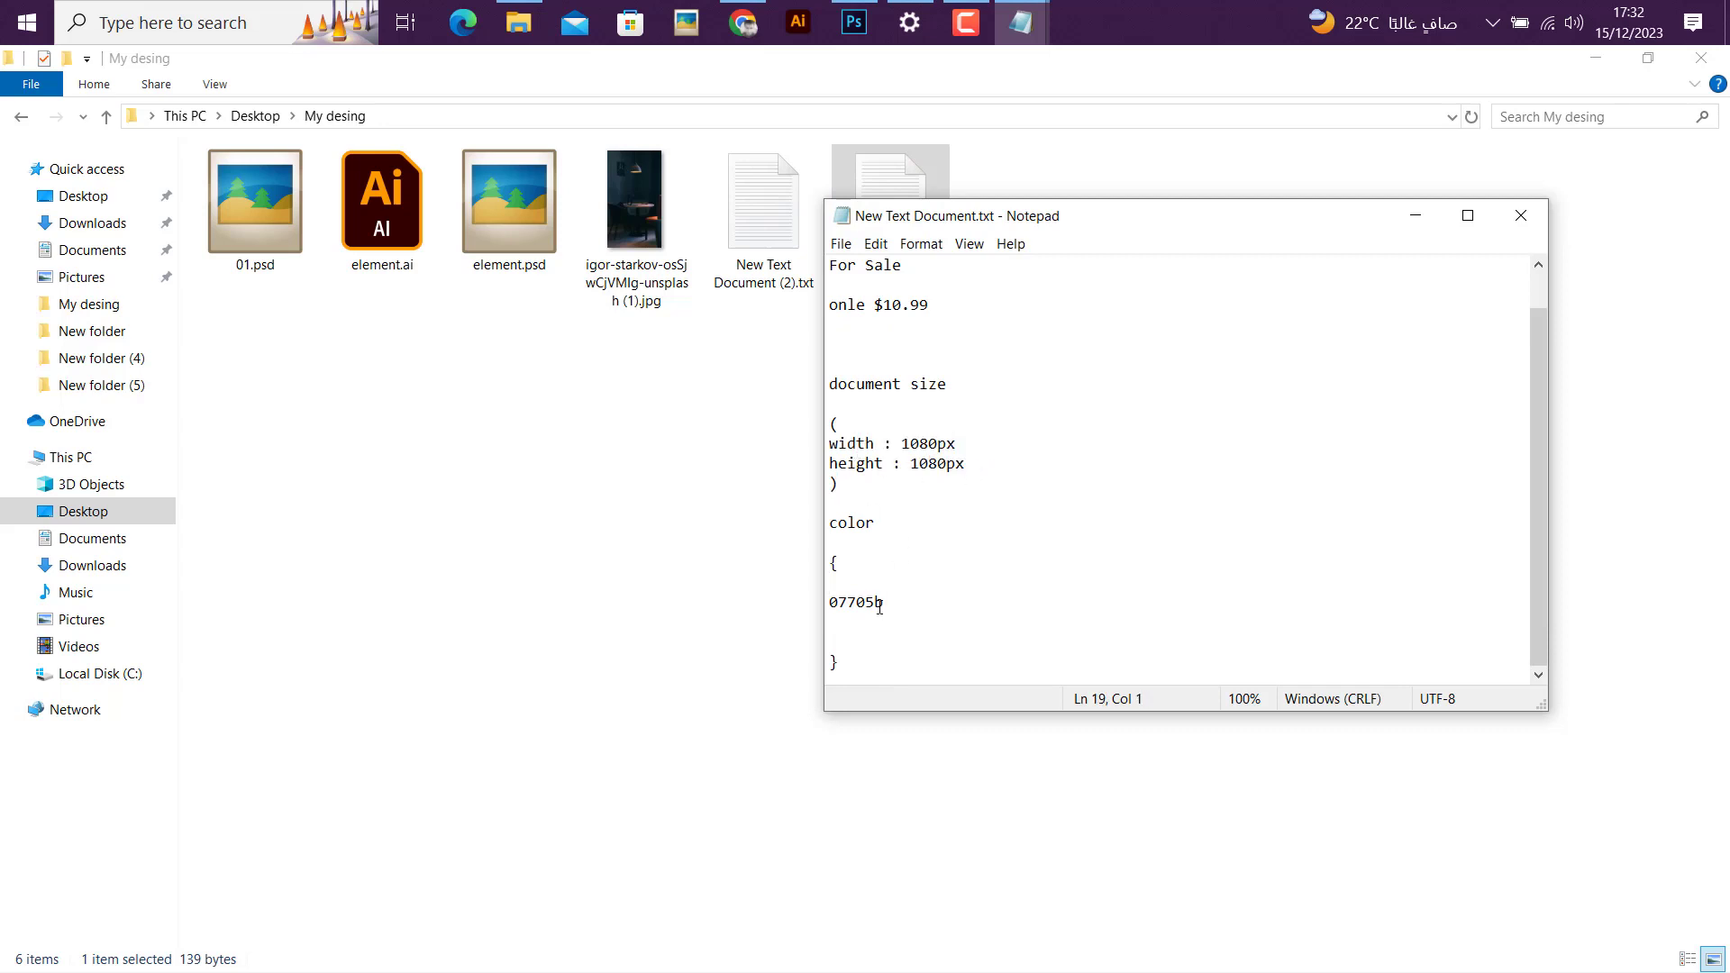
pyautogui.moveTo(881, 605); pyautogui.dragTo(840, 604)
pyautogui.click(960, 589)
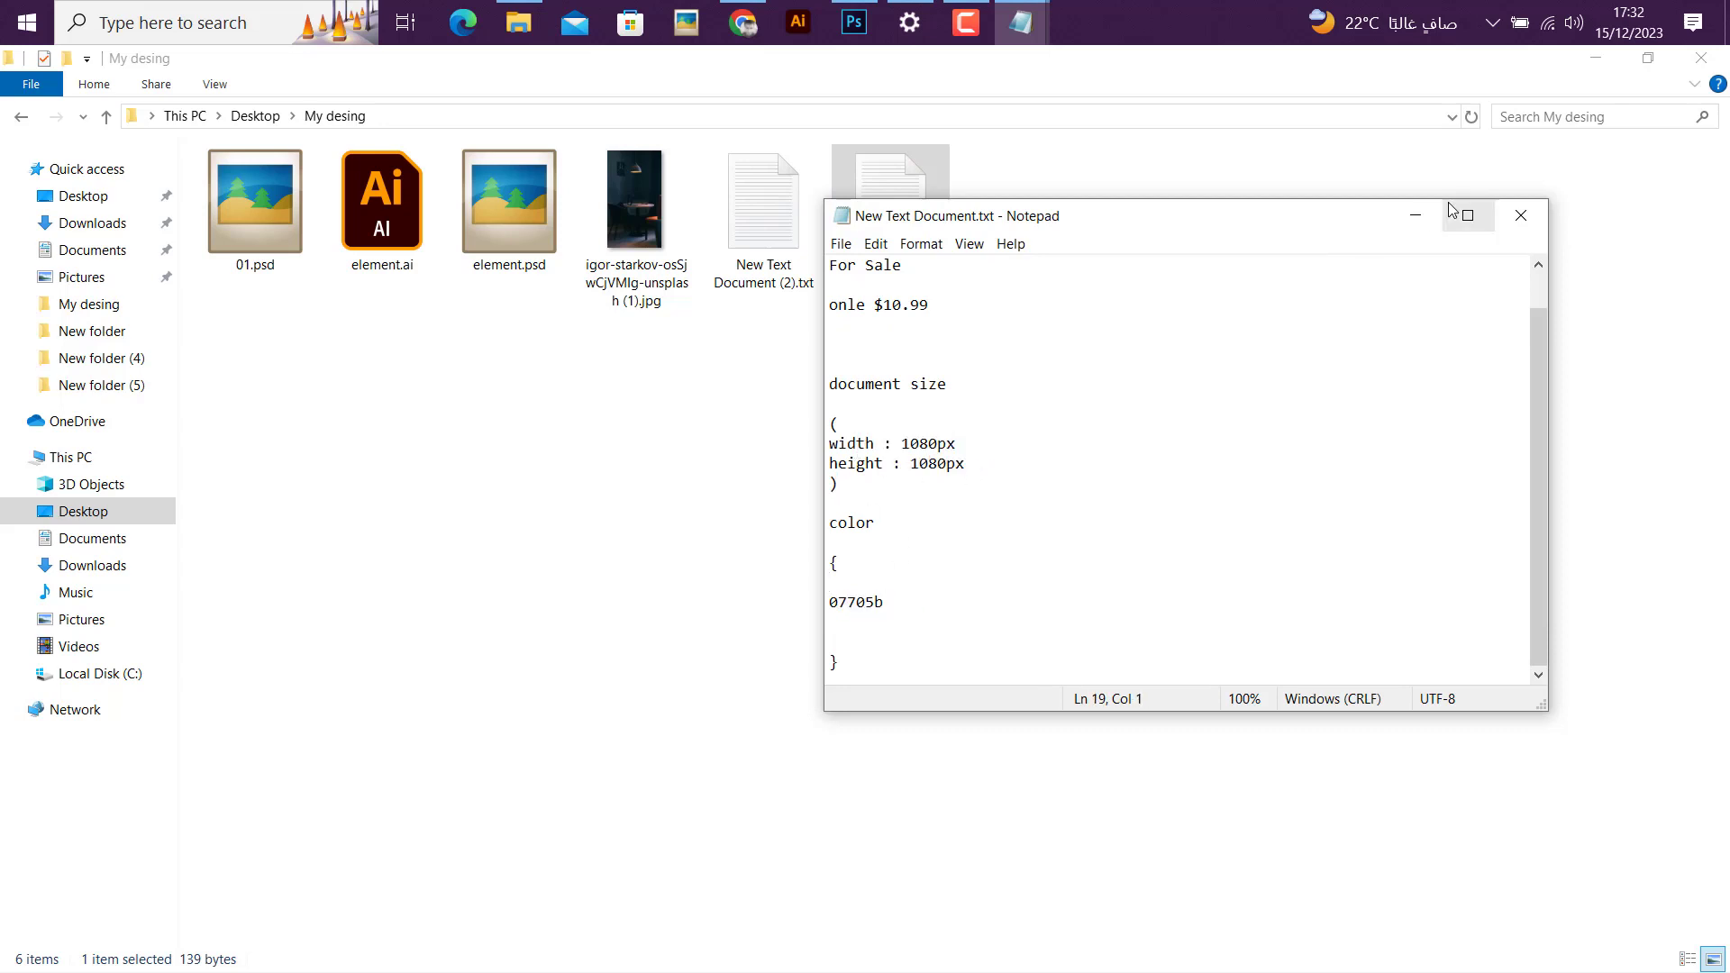
pyautogui.click(1414, 215)
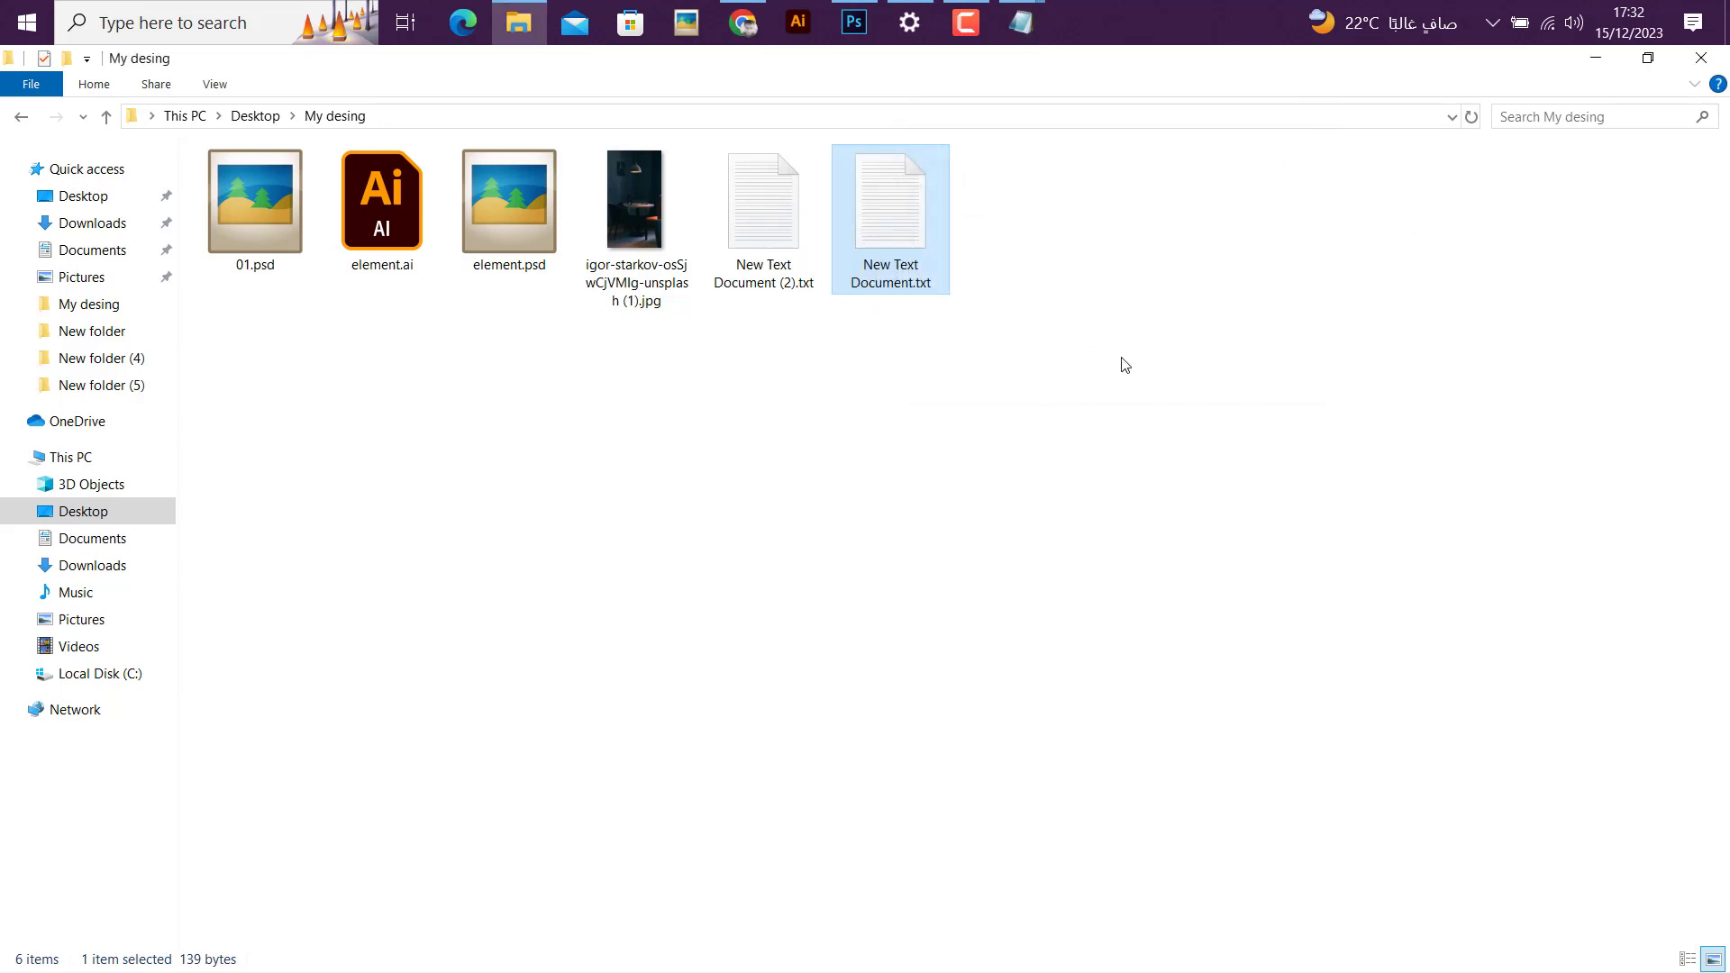
# Step: Switch to Photoshop and create a new 1080 × 1080 pixel white RGB document named "design 01"
pyautogui.click(852, 24)
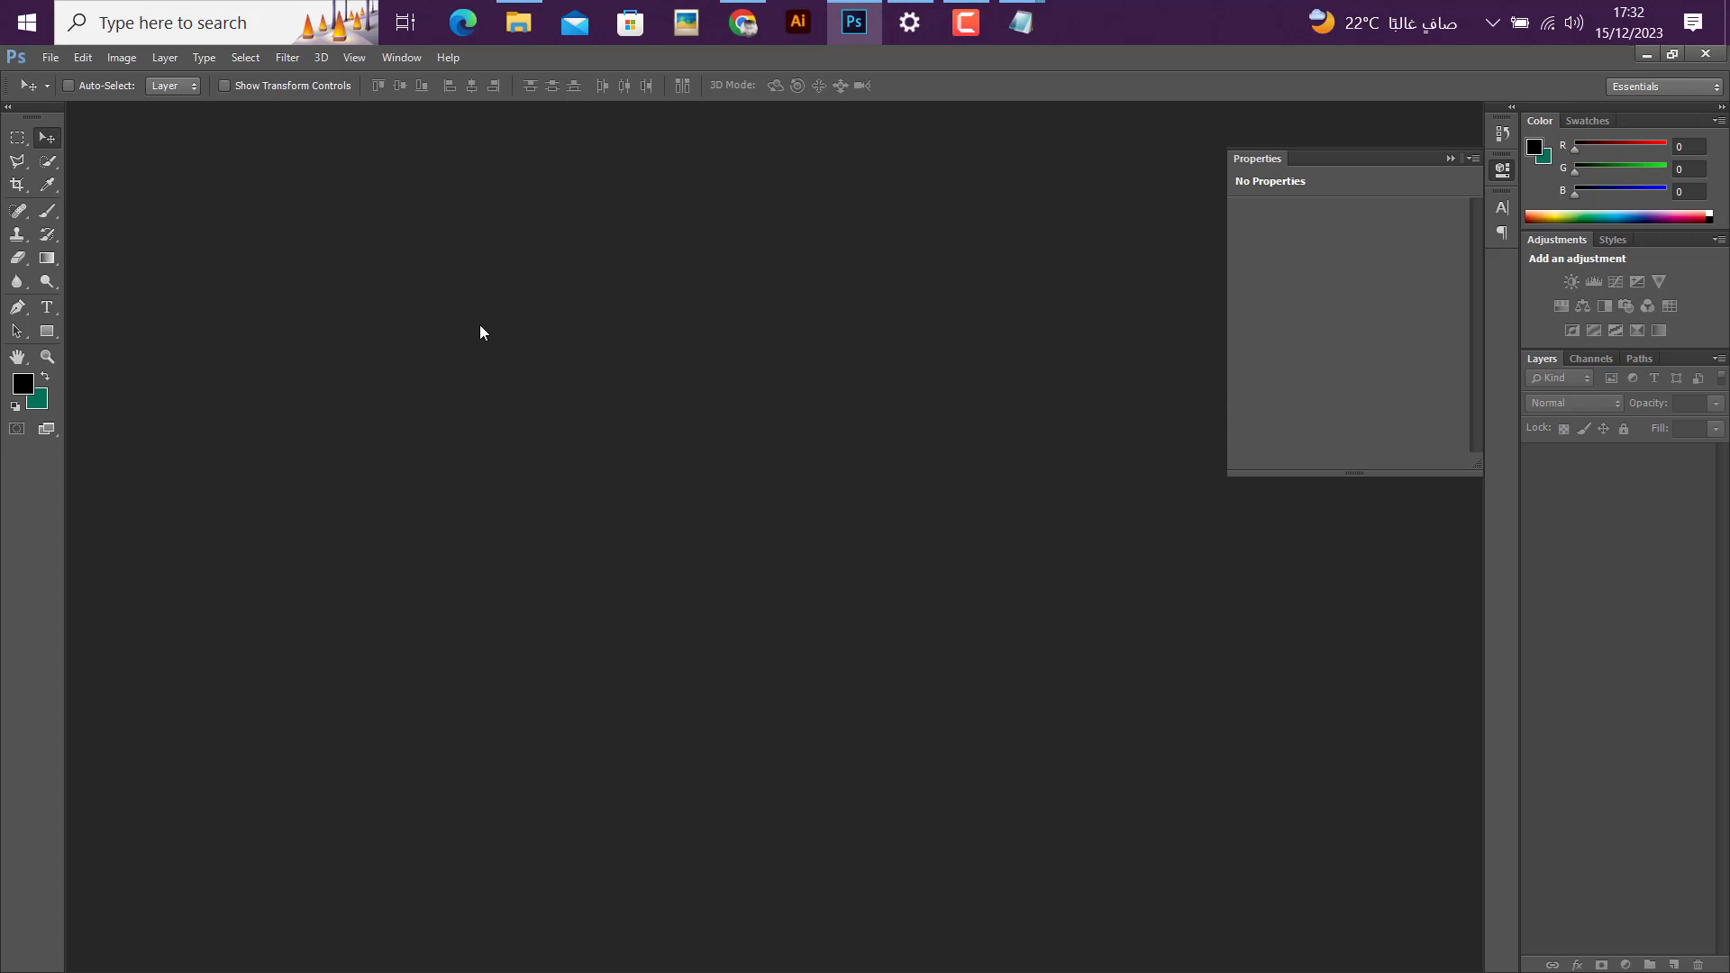
pyautogui.click(50, 57)
pyautogui.click(72, 81)
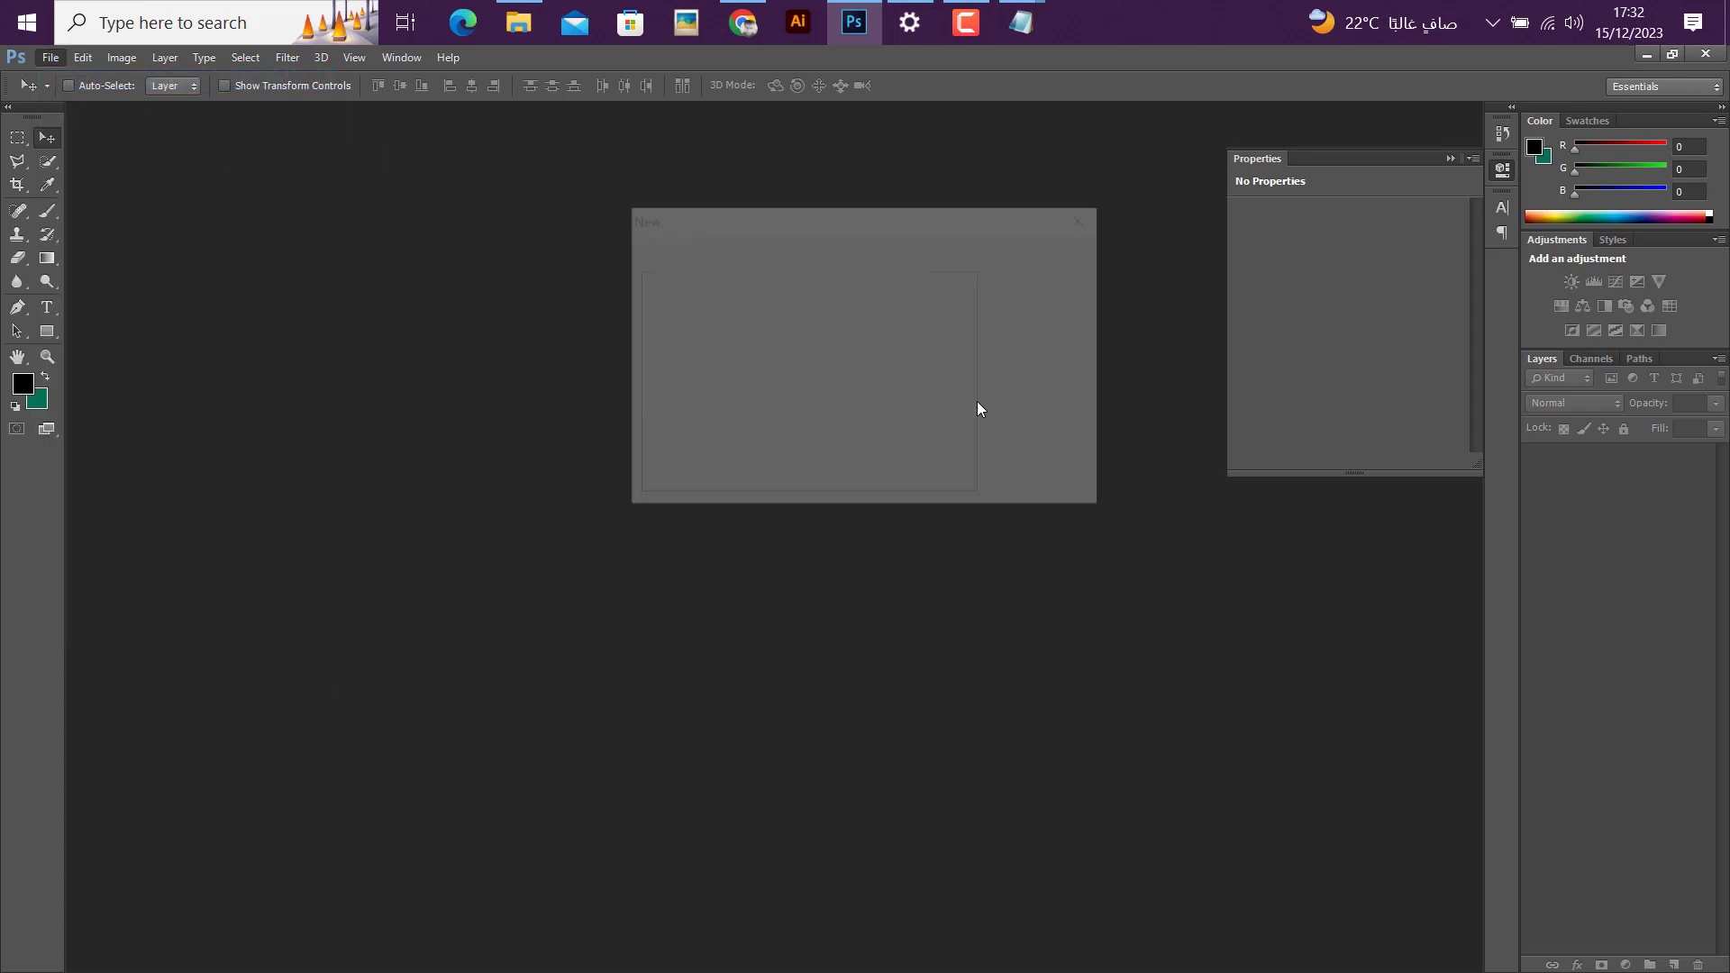
pyautogui.click(830, 330)
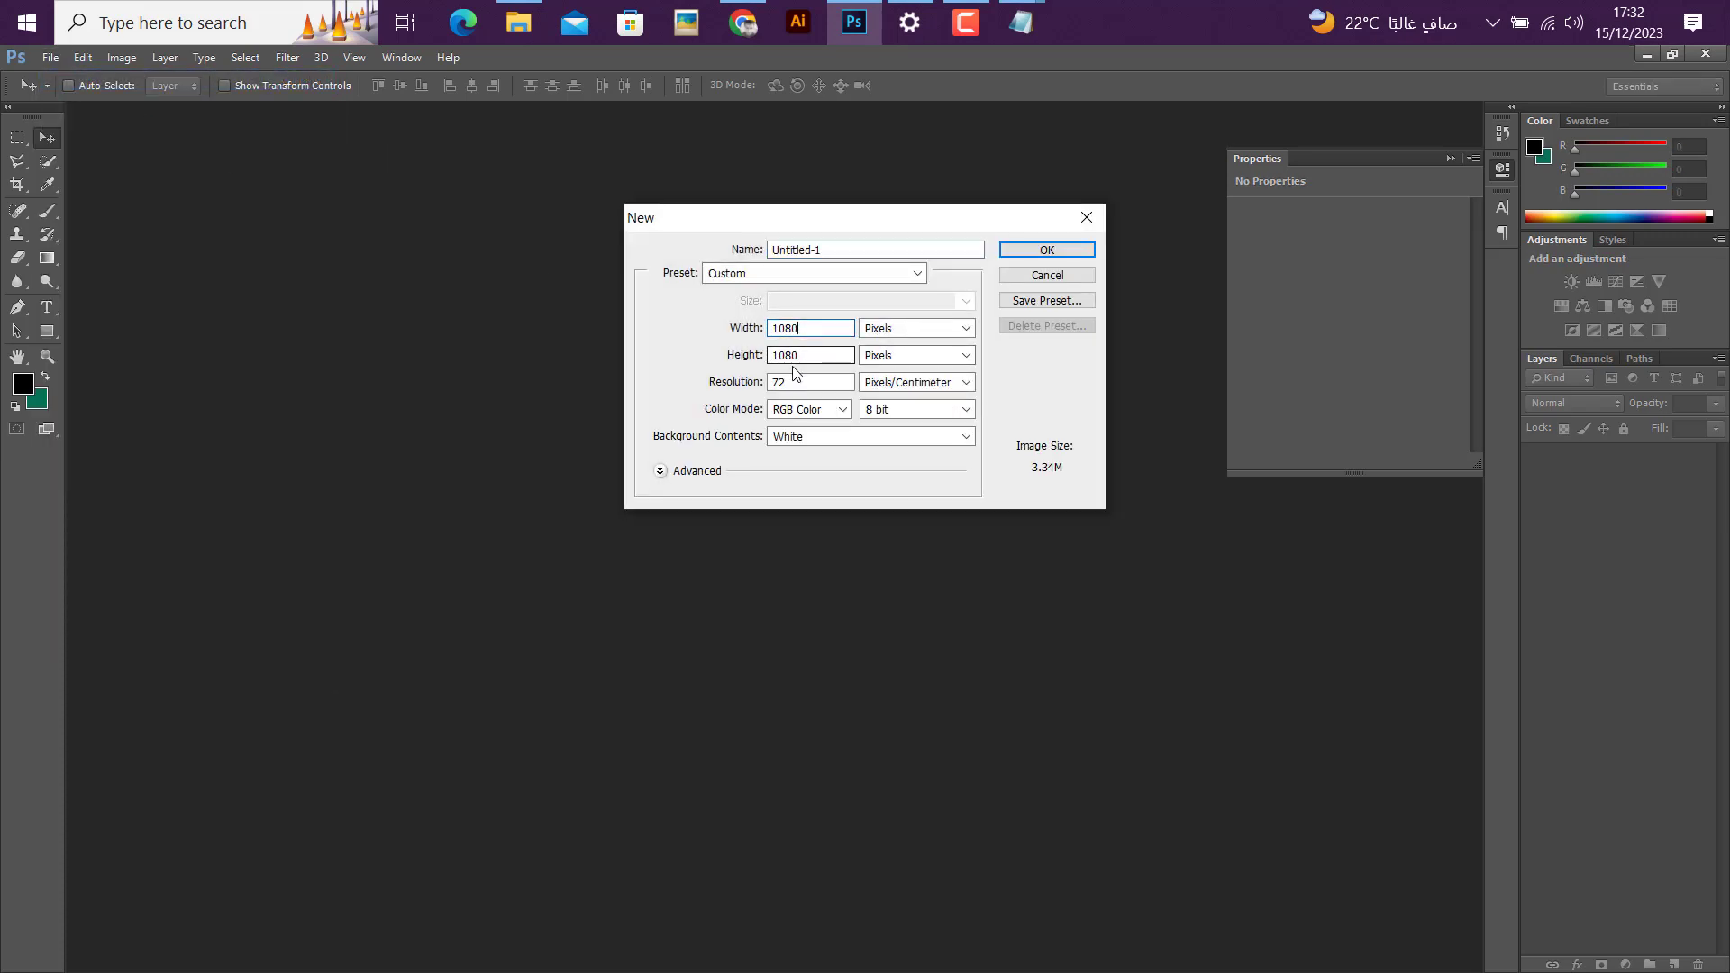
pyautogui.click(792, 357)
pyautogui.click(788, 387)
pyautogui.click(841, 249)
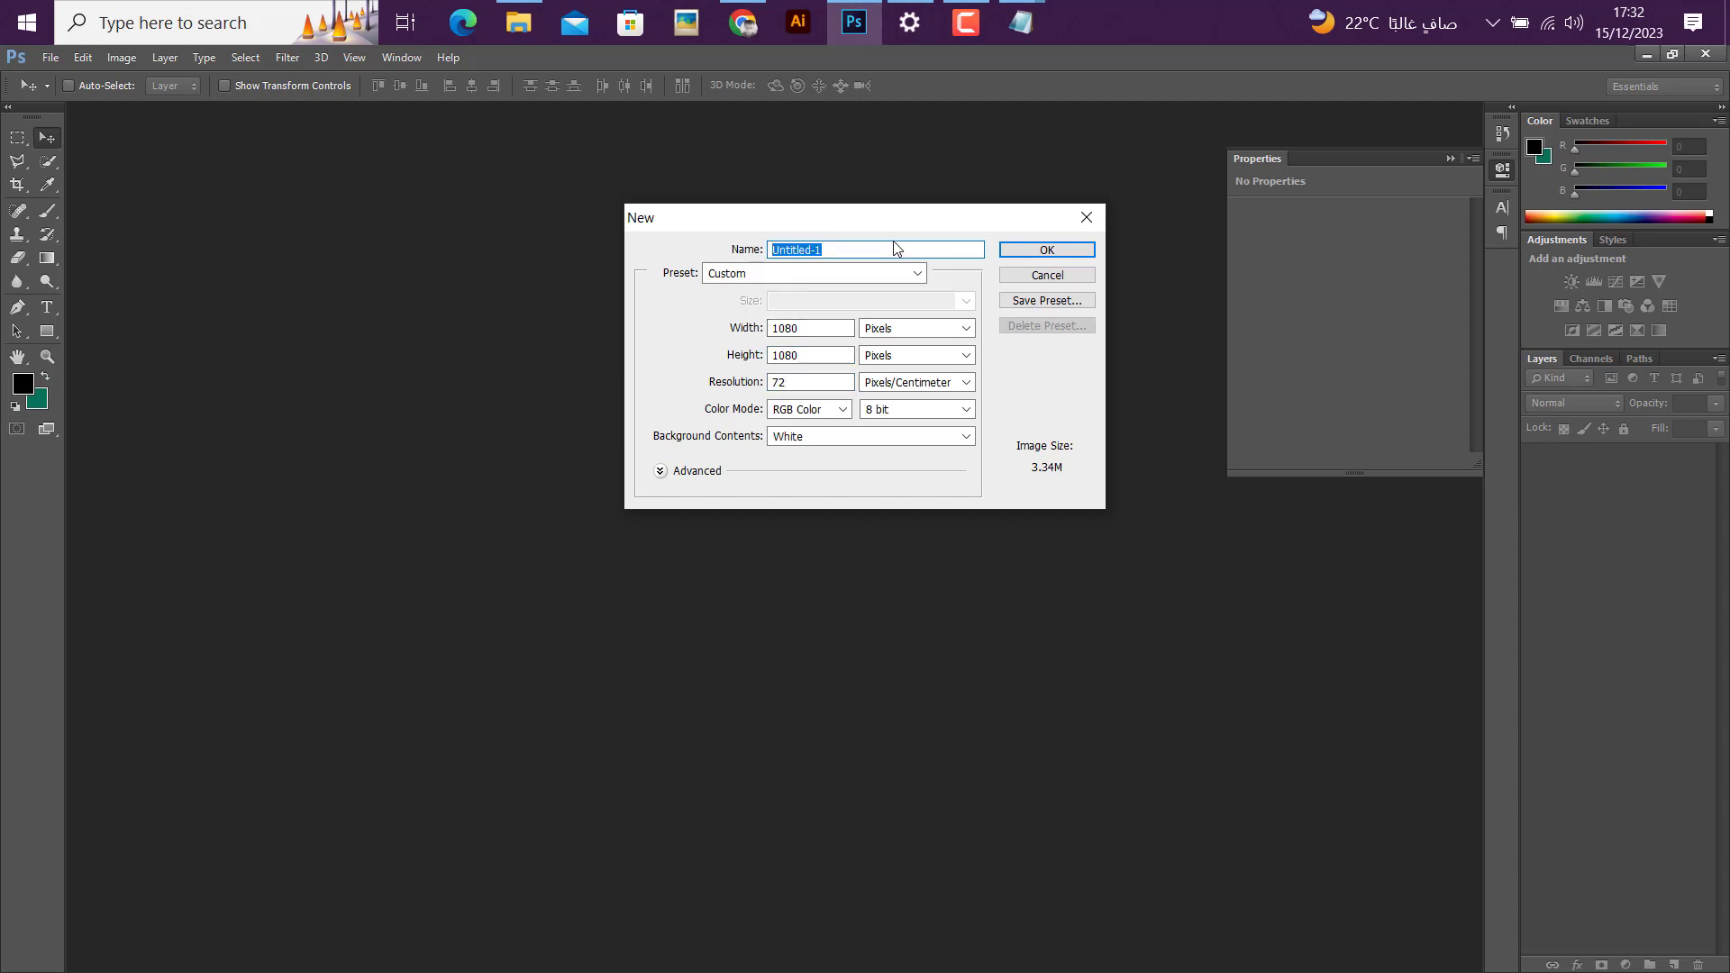
pyautogui.write('design 01')
pyautogui.press('Return')
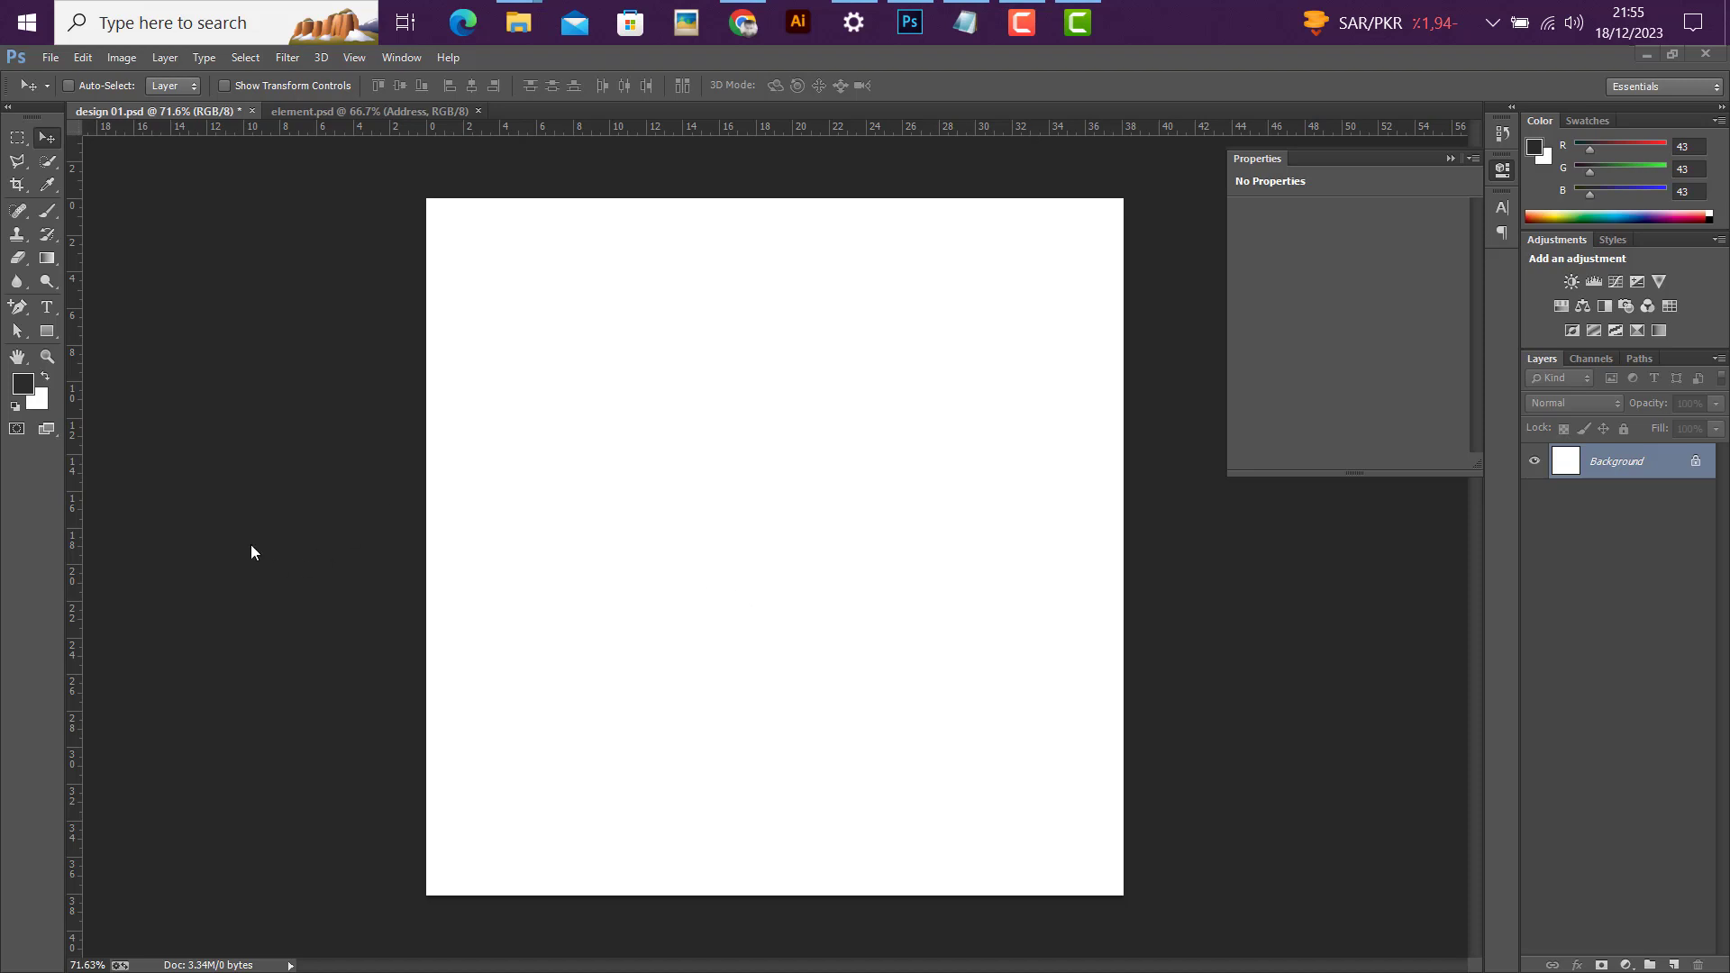
# Step: Create a 60 × 60 px square on the canvas with the Rectangle tool
pyautogui.click(793, 453)
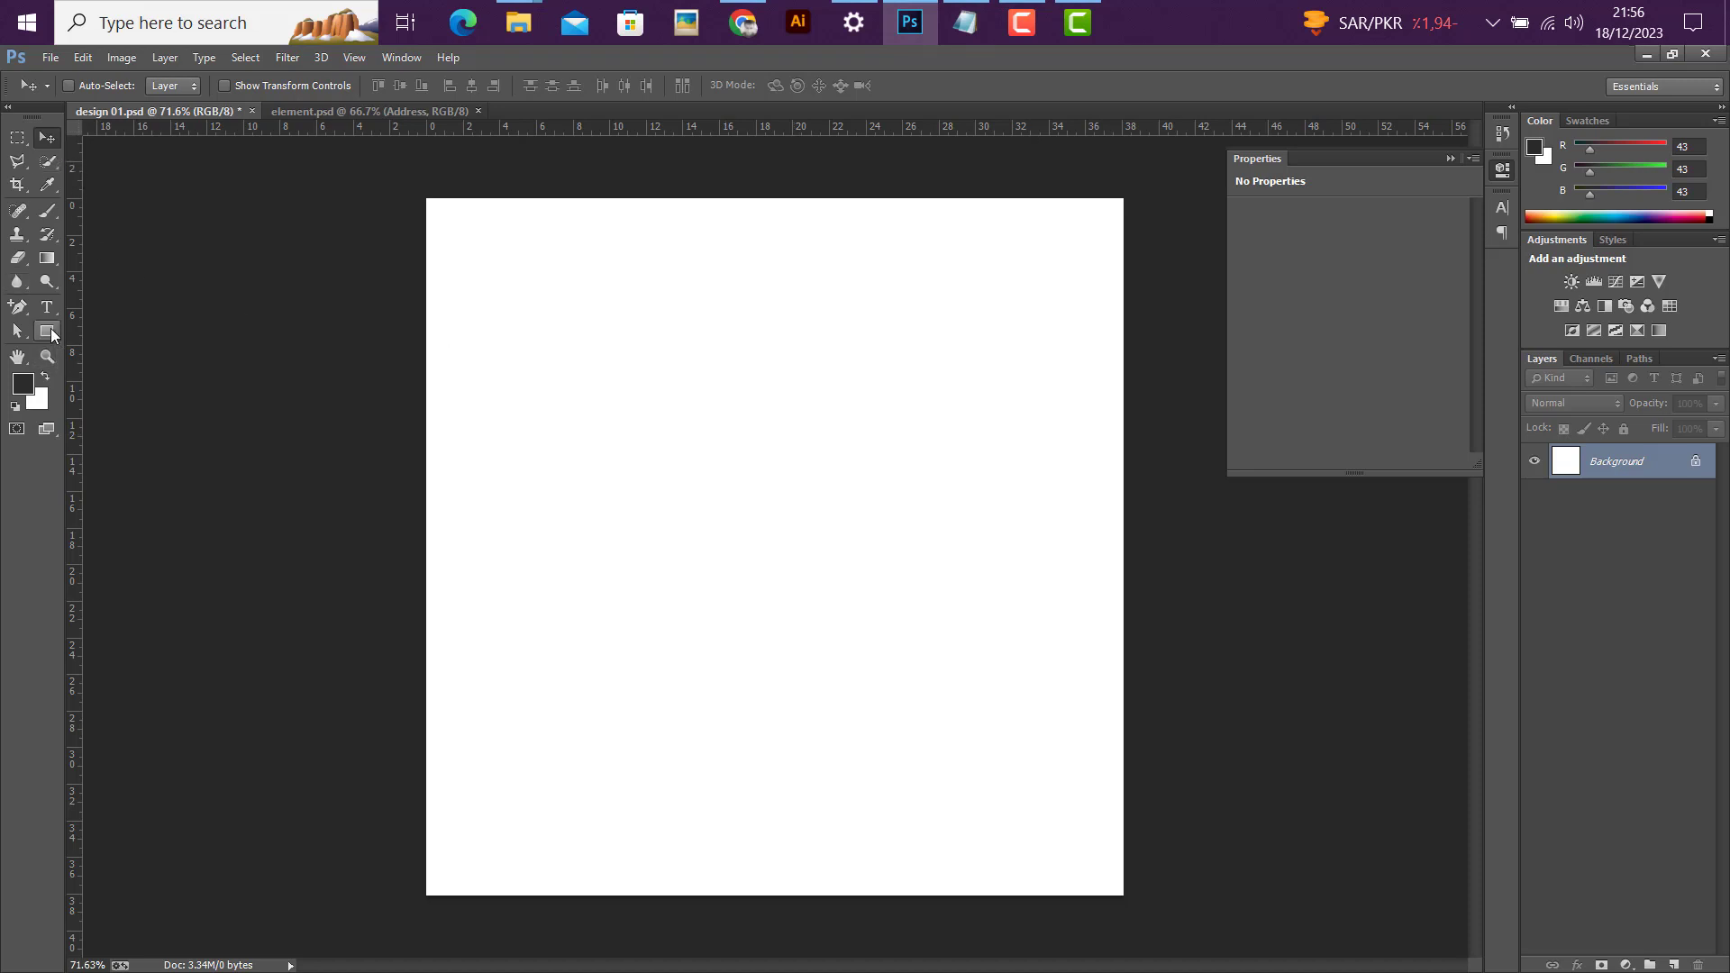
pyautogui.click(51, 330)
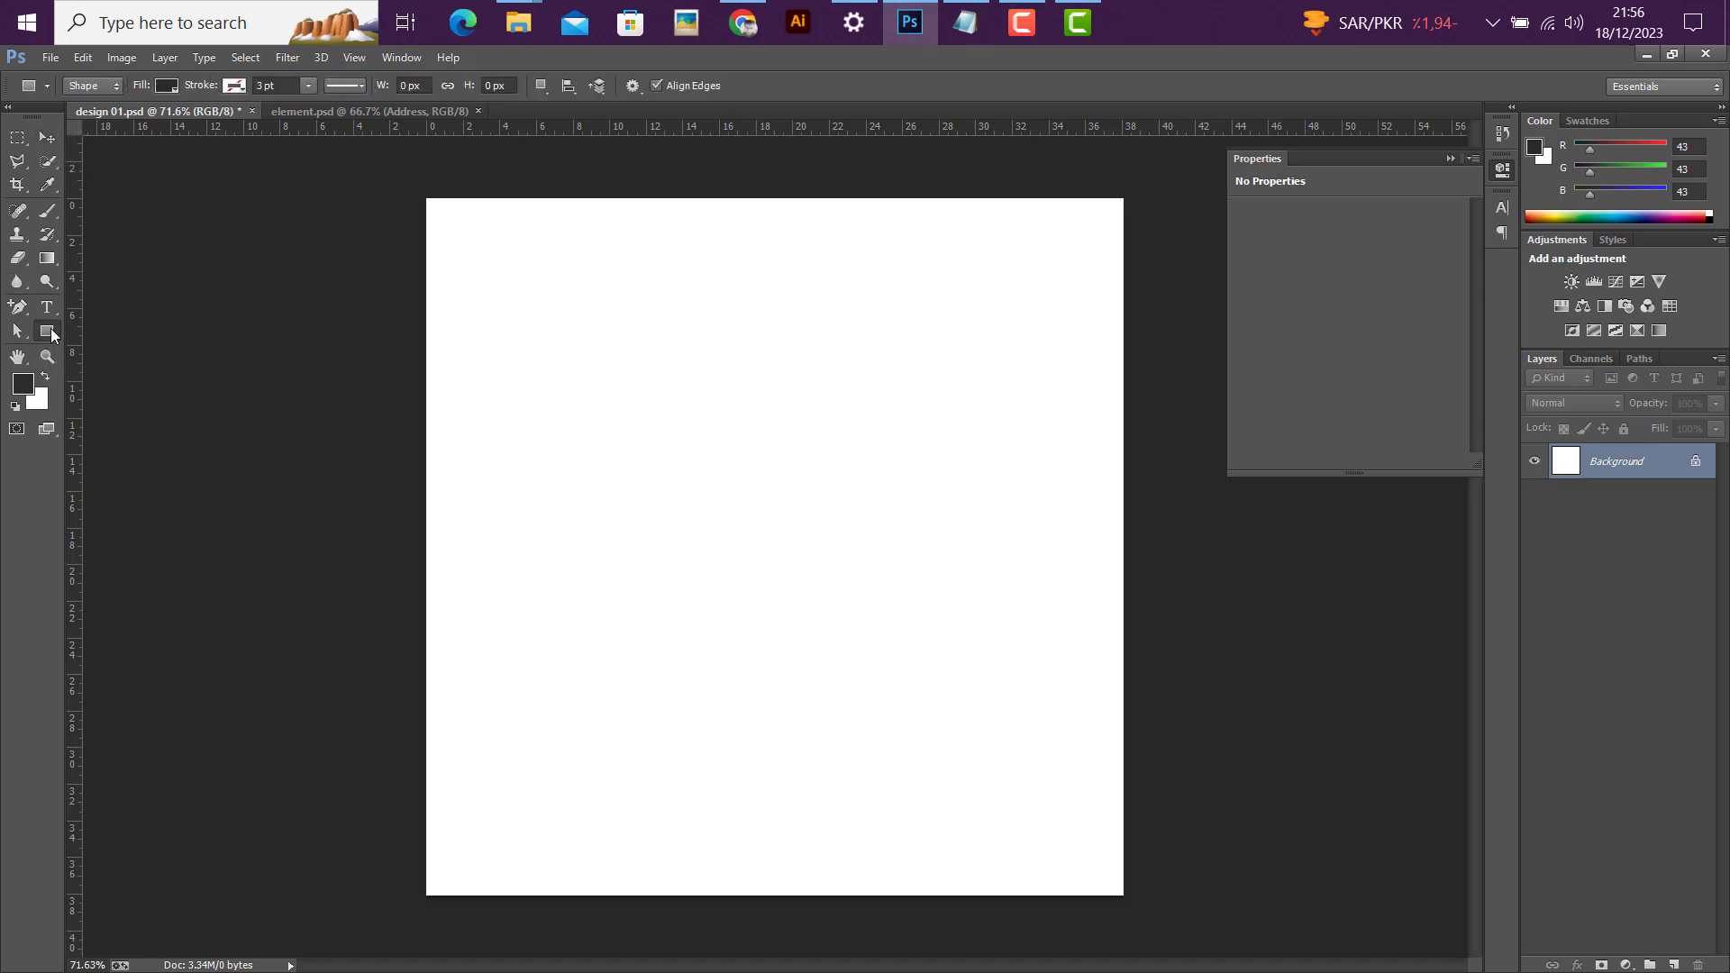
pyautogui.click(673, 404)
pyautogui.moveTo(840, 313); pyautogui.dragTo(717, 331)
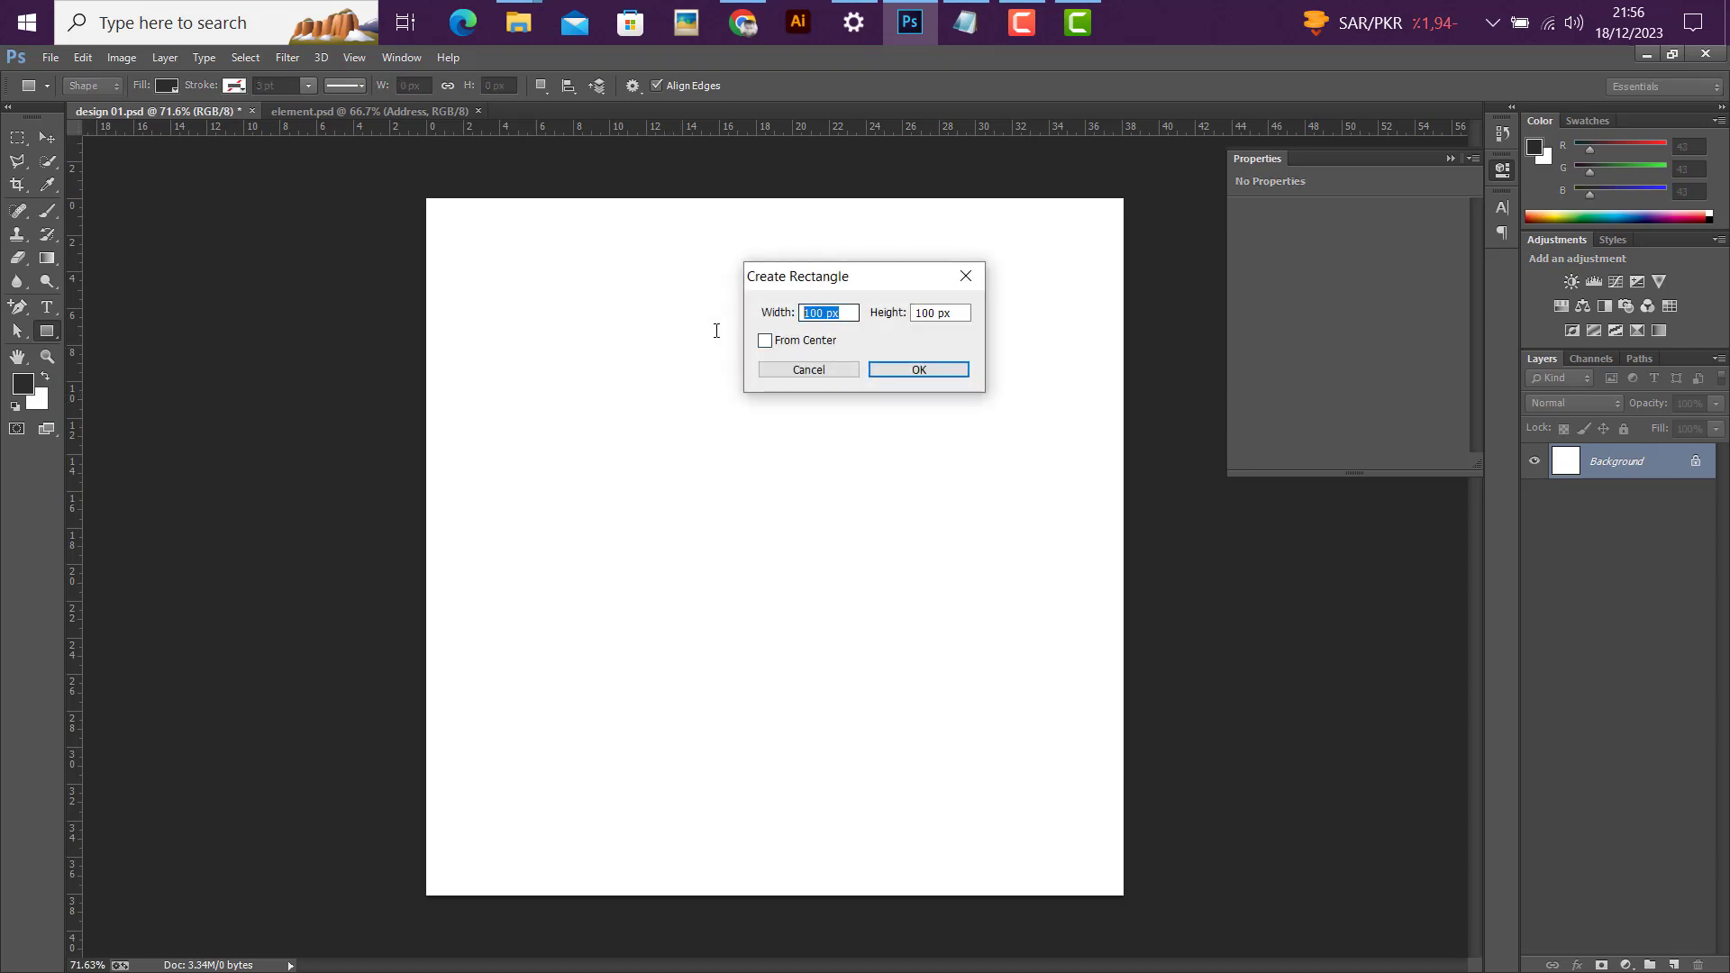
pyautogui.write('60')
pyautogui.moveTo(948, 317); pyautogui.dragTo(811, 314)
pyautogui.write('60')
pyautogui.press('Return')
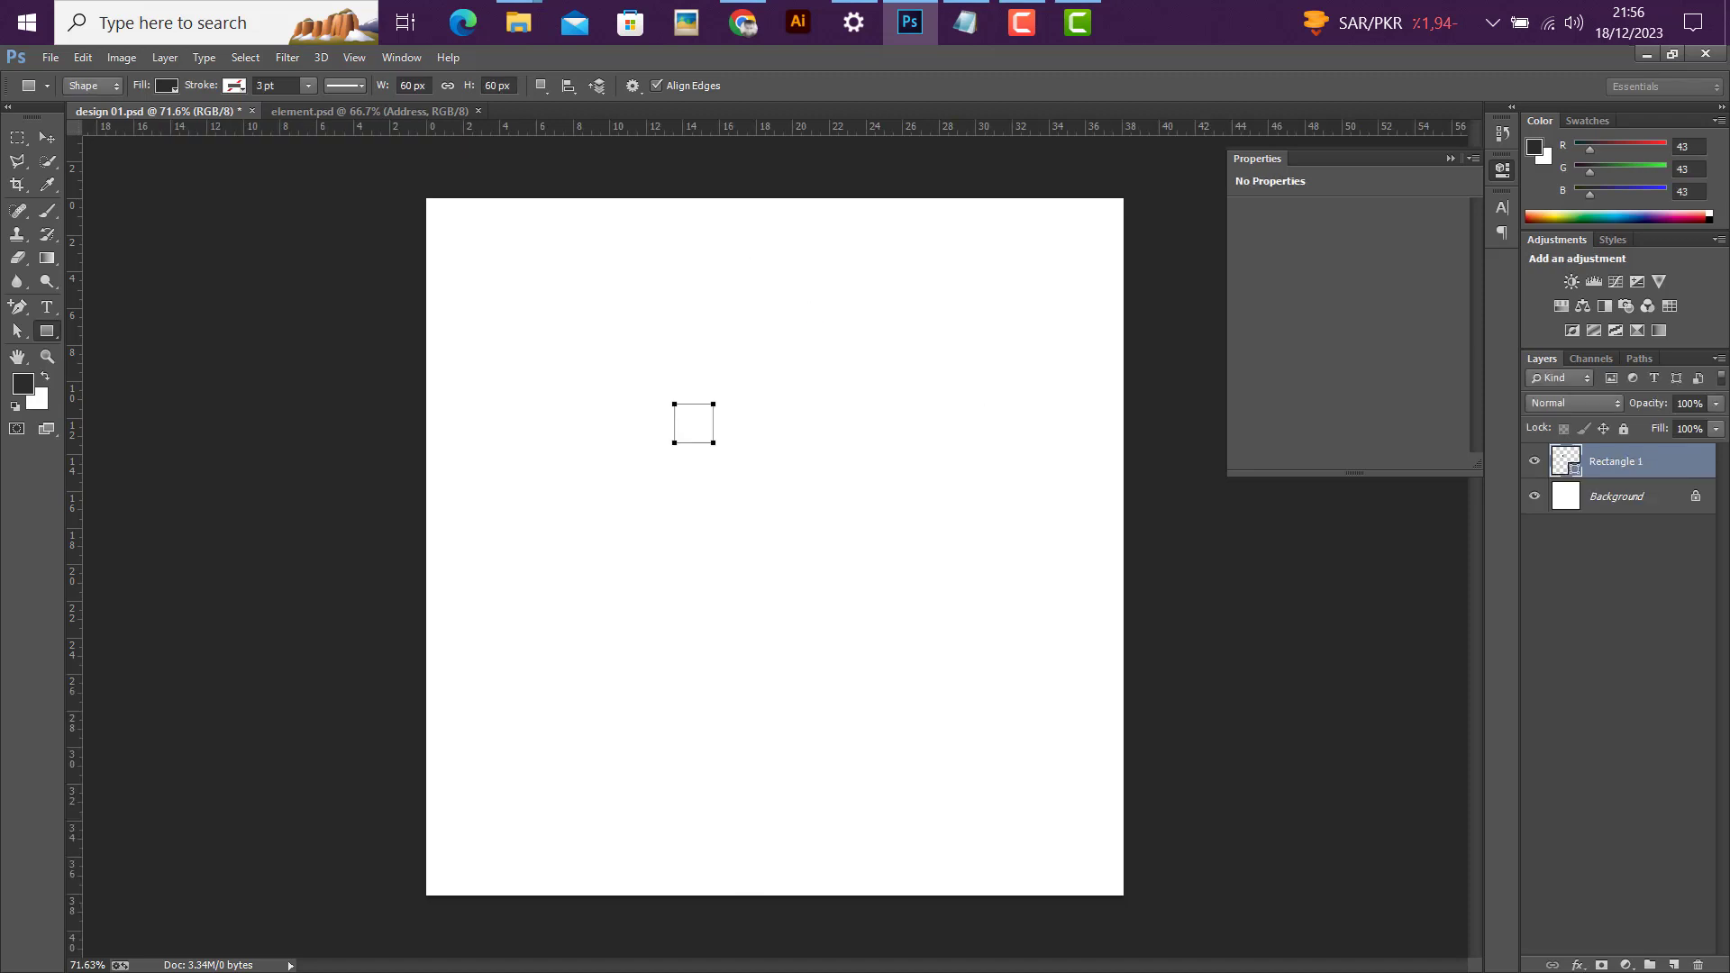
# Step: Place vertical guides 60 px inside the canvas's left and right edges, aligning the square to each edge as a spacer
pyautogui.click(47, 142)
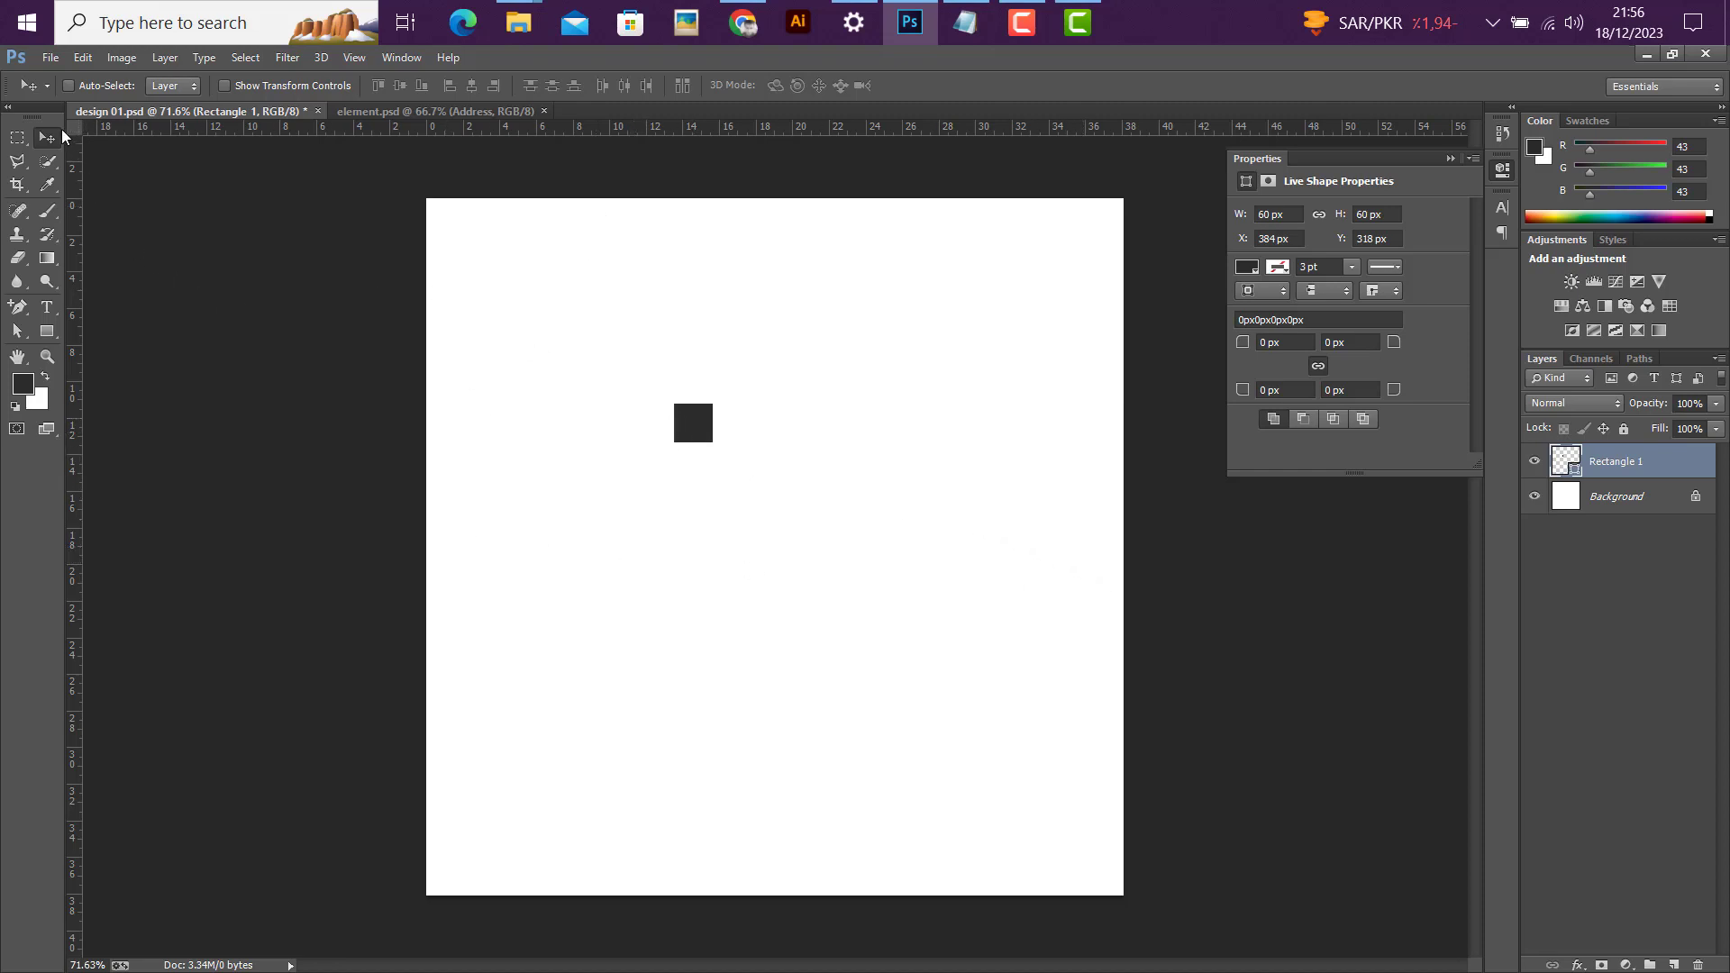
pyautogui.hotkey('ctrl', 'a')
pyautogui.click(450, 86)
pyautogui.moveTo(76, 439); pyautogui.dragTo(464, 424)
pyautogui.click(493, 85)
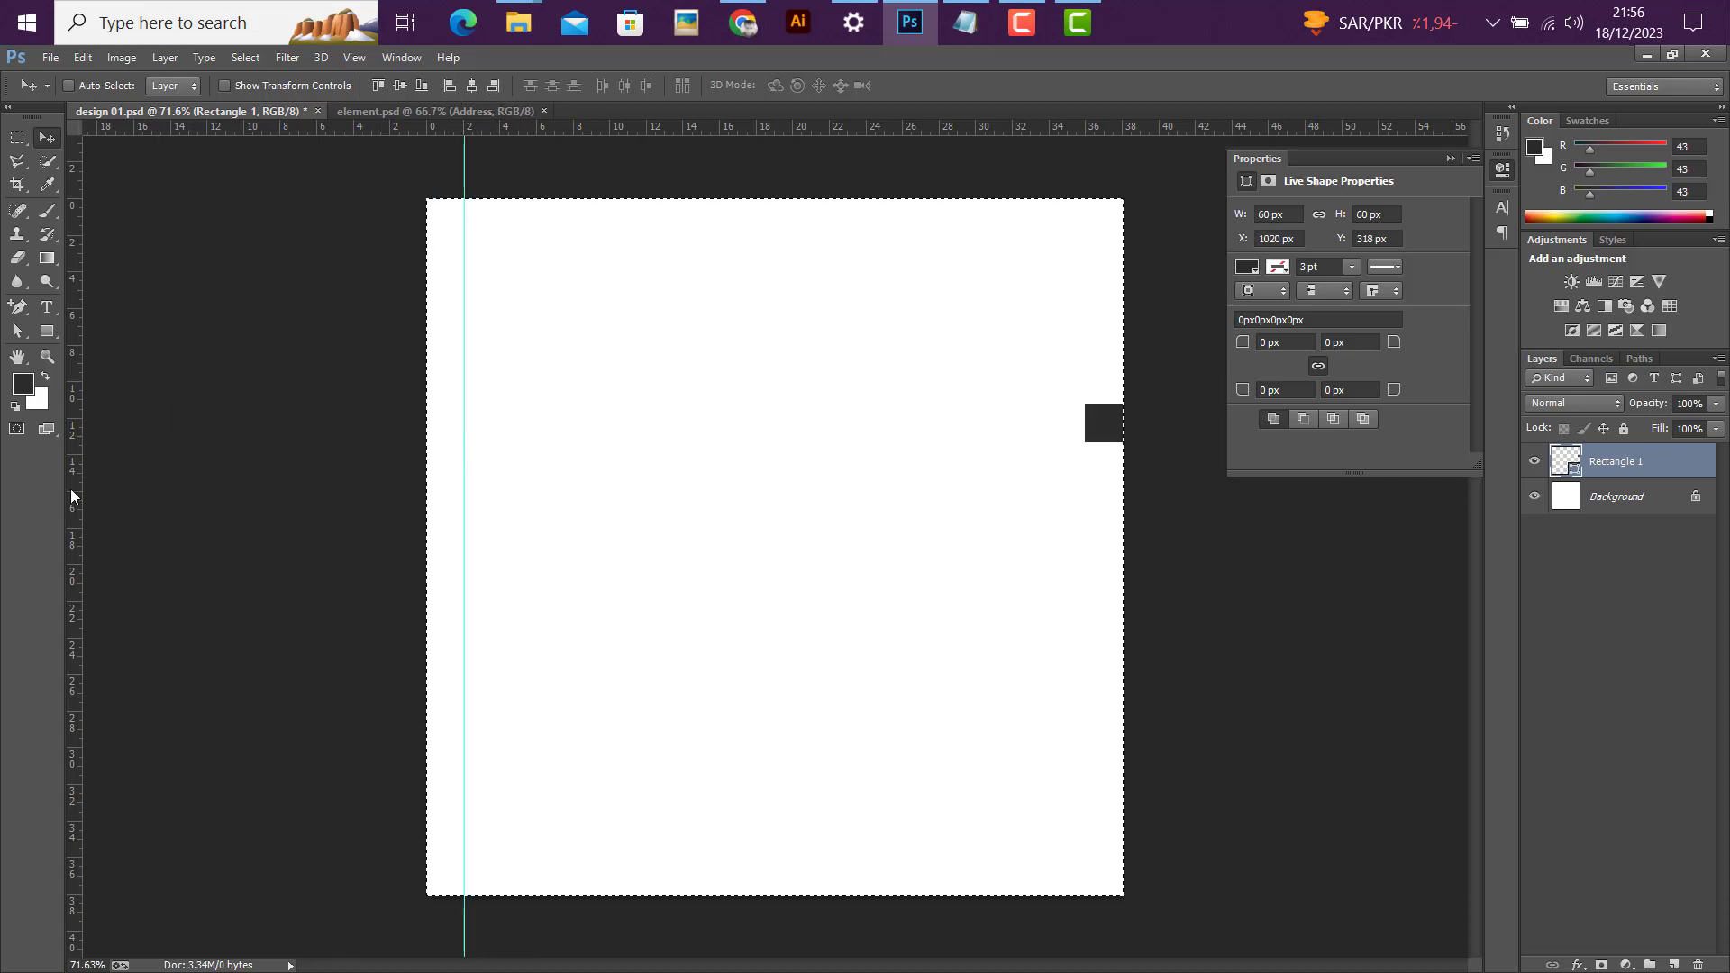
pyautogui.moveTo(70, 489); pyautogui.dragTo(1085, 484)
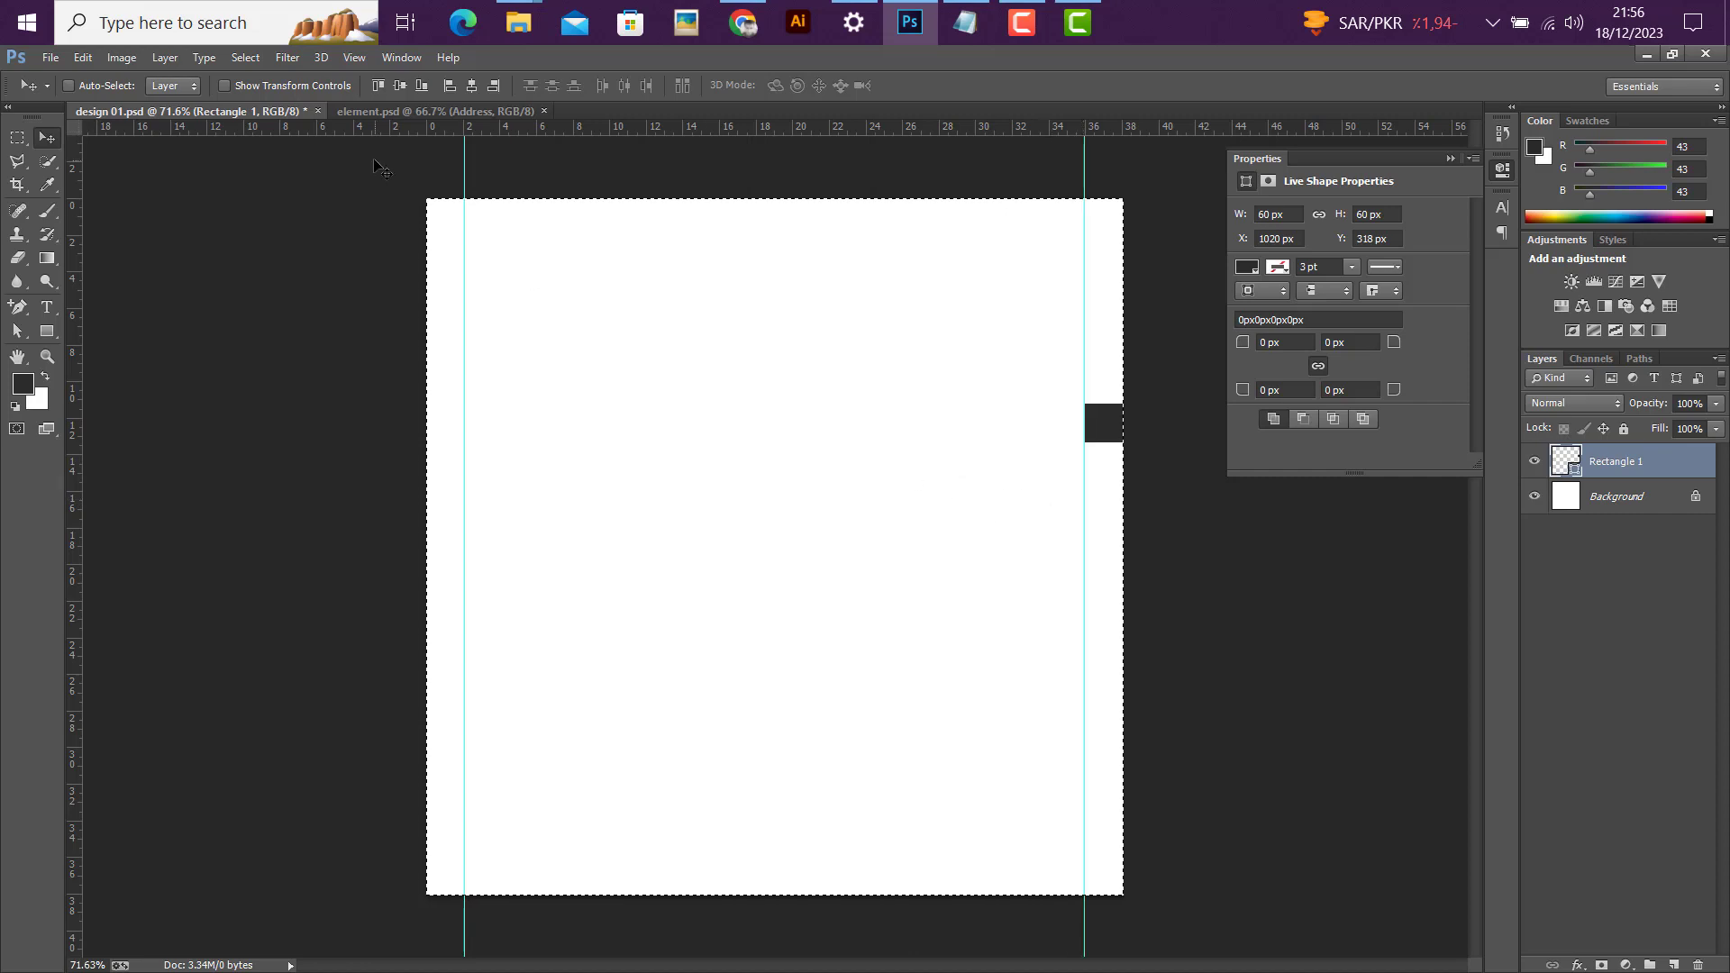
# Step: Place horizontal guides 60 px inside the canvas's top and bottom edges using the aligned square, and delete the square
pyautogui.click(375, 85)
pyautogui.moveTo(592, 130); pyautogui.dragTo(619, 236)
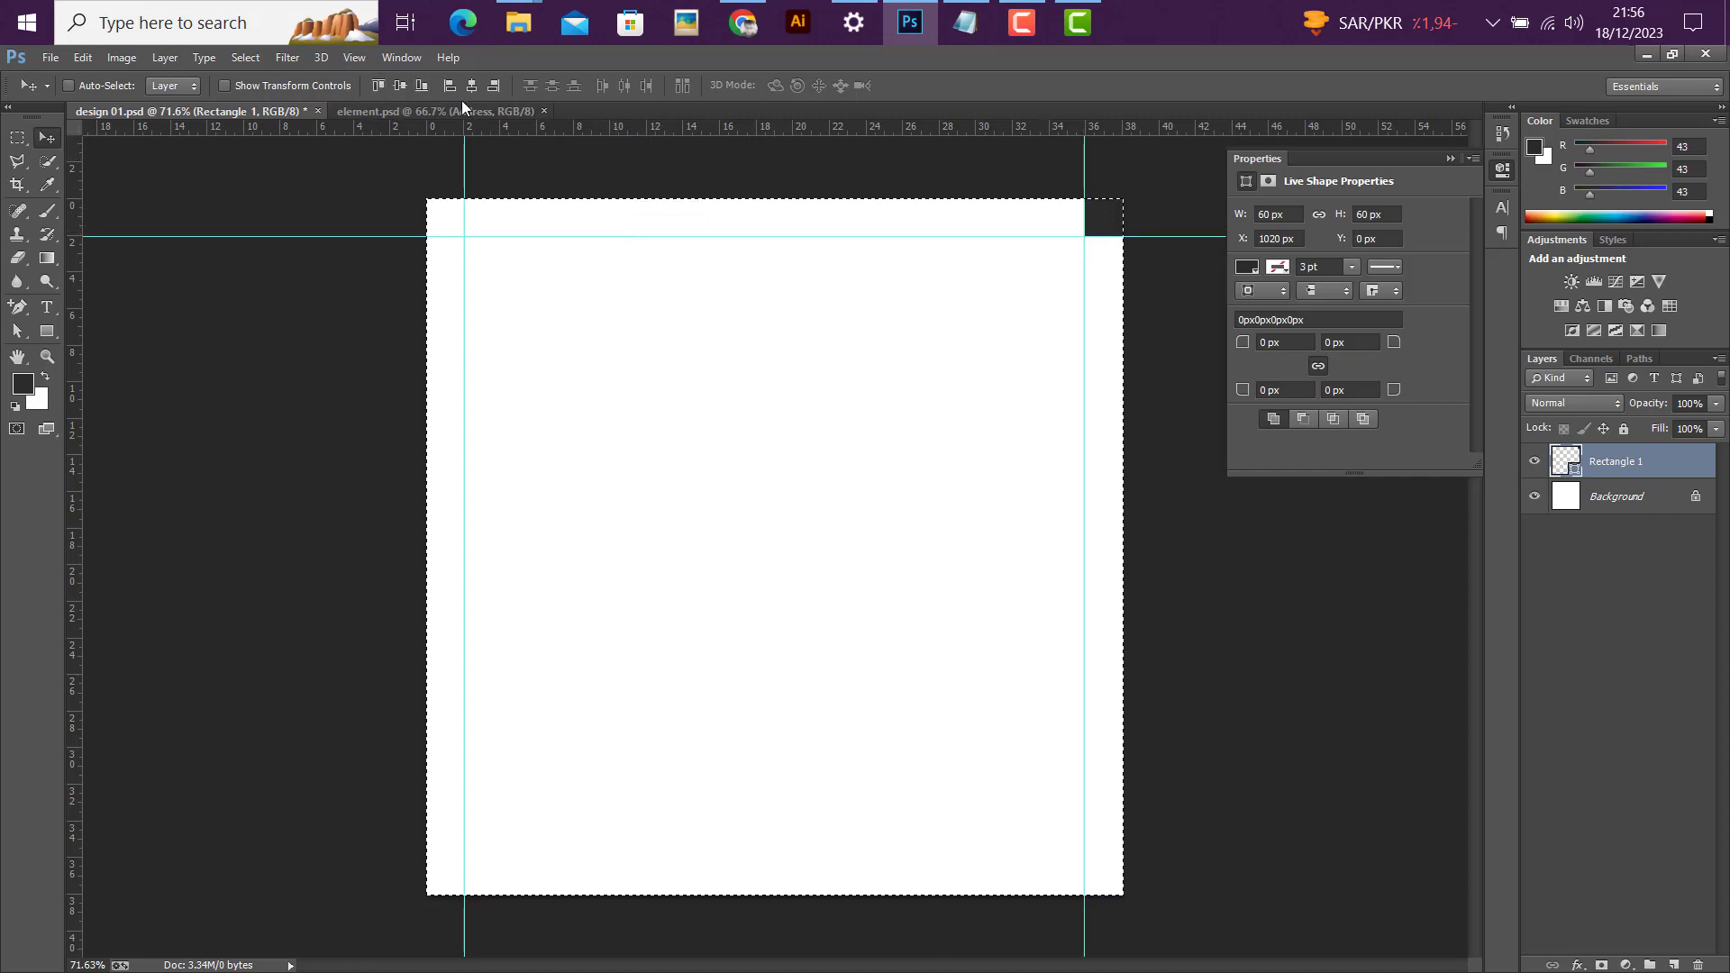
pyautogui.click(420, 86)
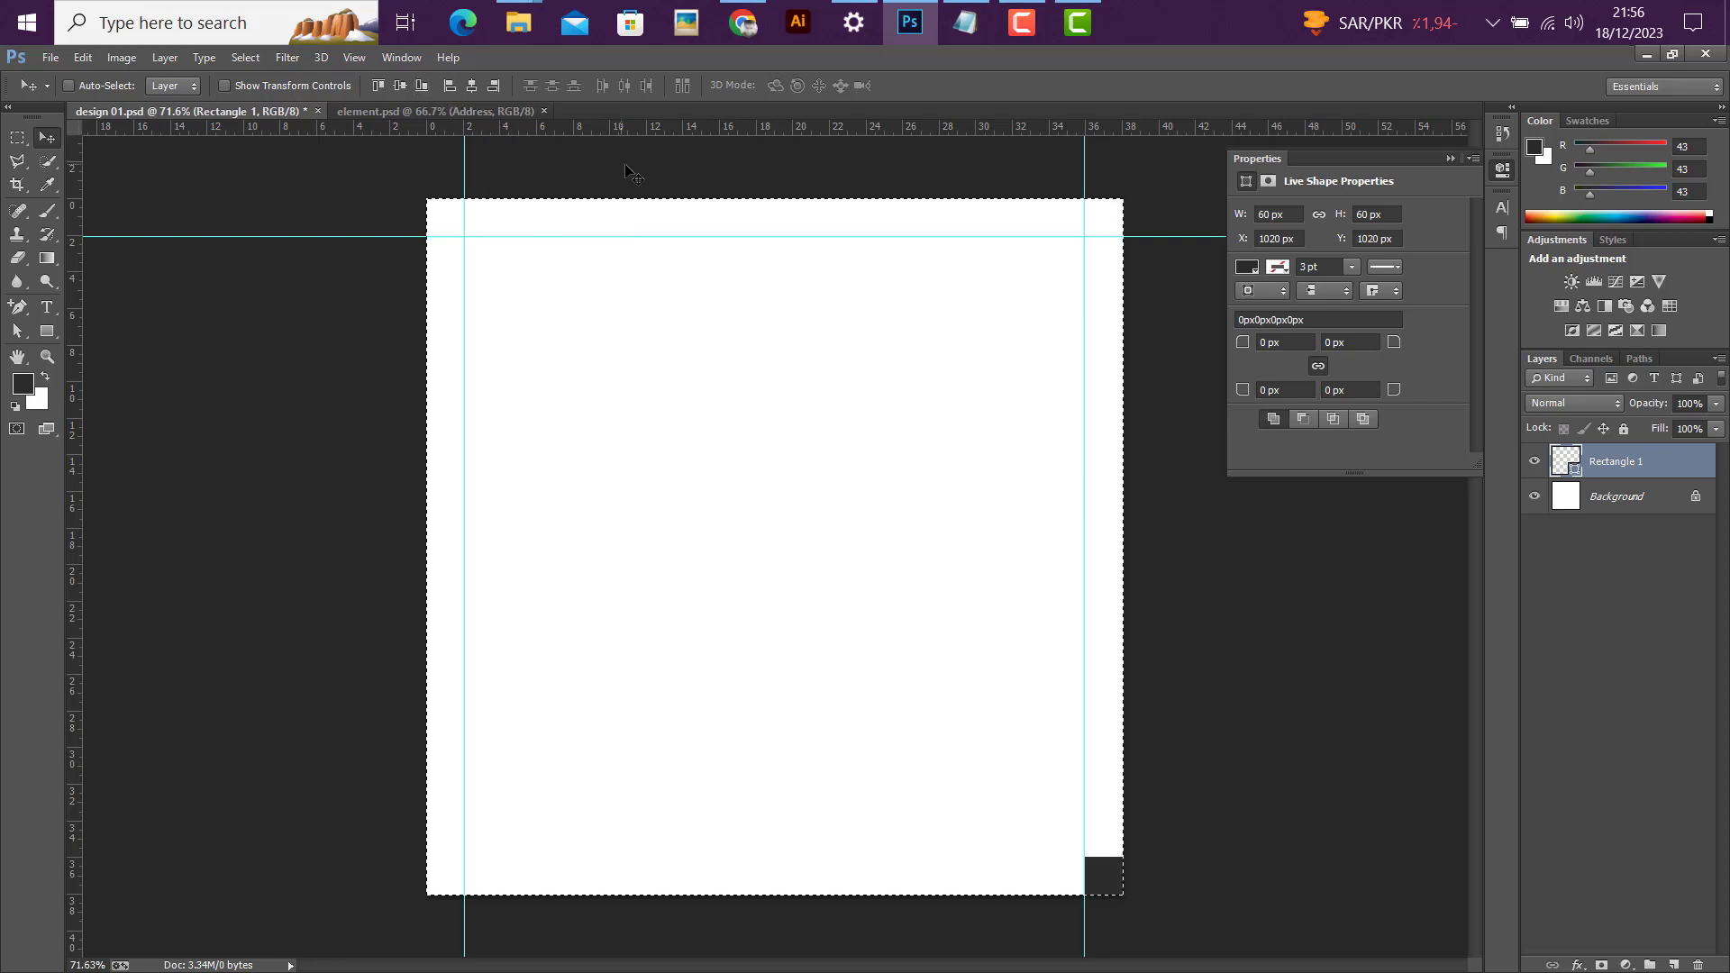
pyautogui.moveTo(627, 148); pyautogui.dragTo(742, 856)
pyautogui.hotkey('ctrl', 'd')
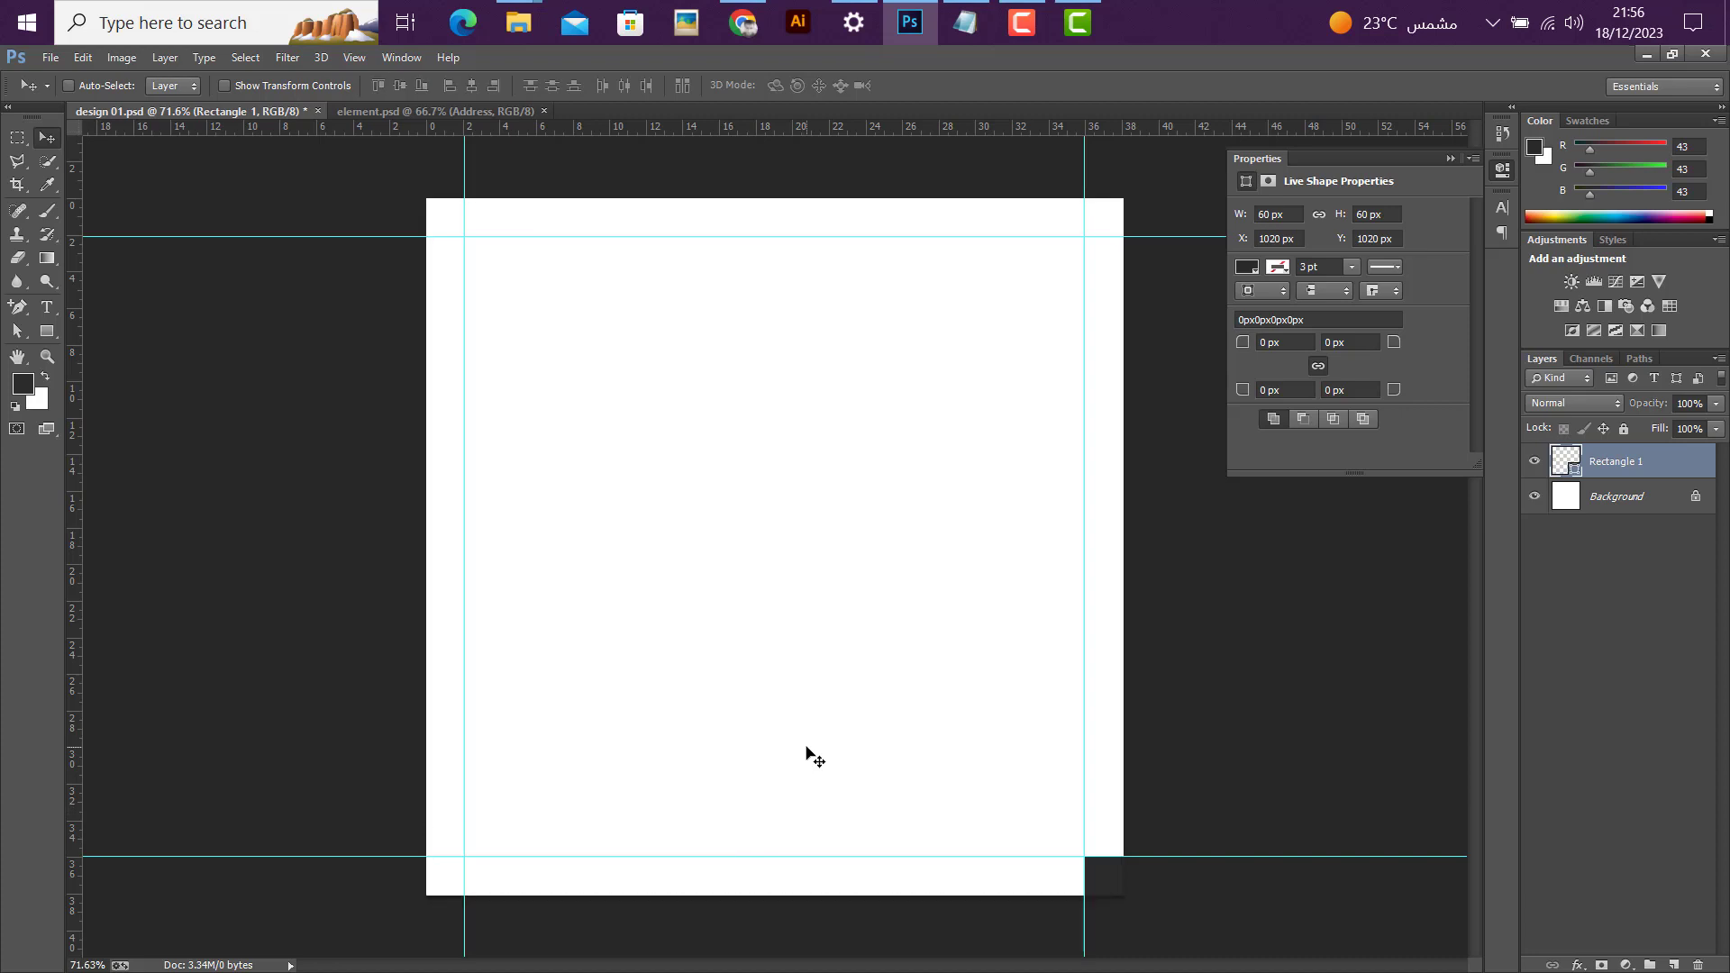
pyautogui.press('Delete')
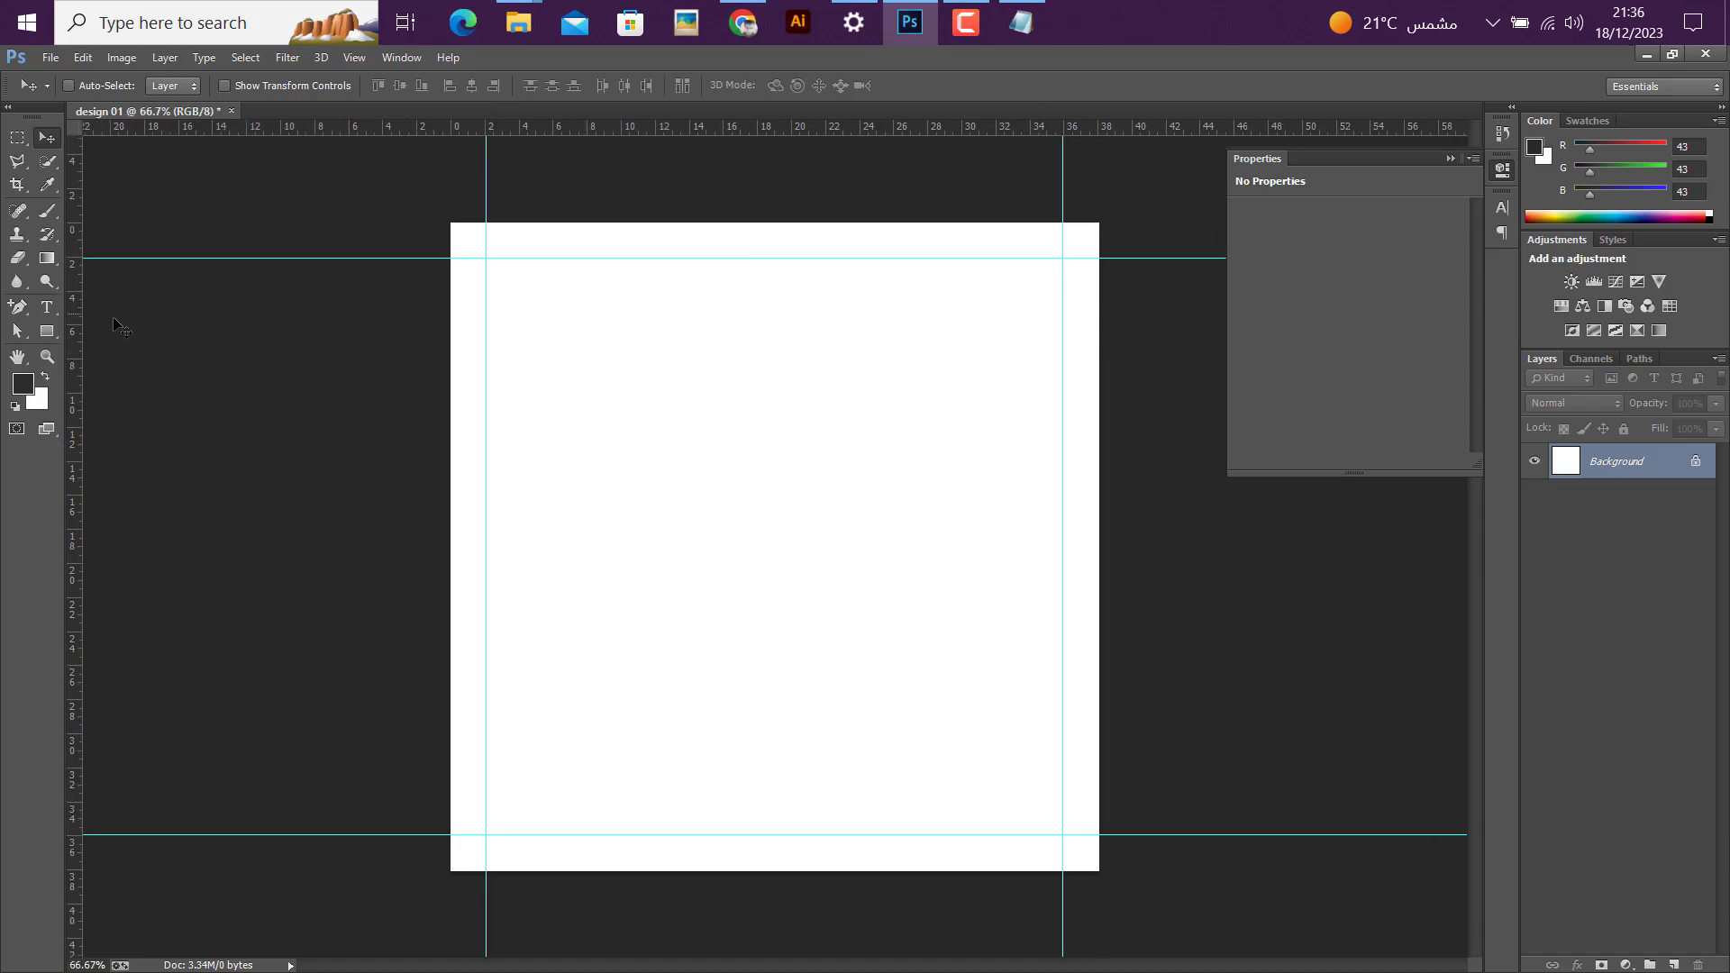
# Step: Draw a dark rounded rectangle about 747 × 1018 px on the canvas and enter a corner radius of 500 px
pyautogui.click(47, 330)
pyautogui.click(103, 350)
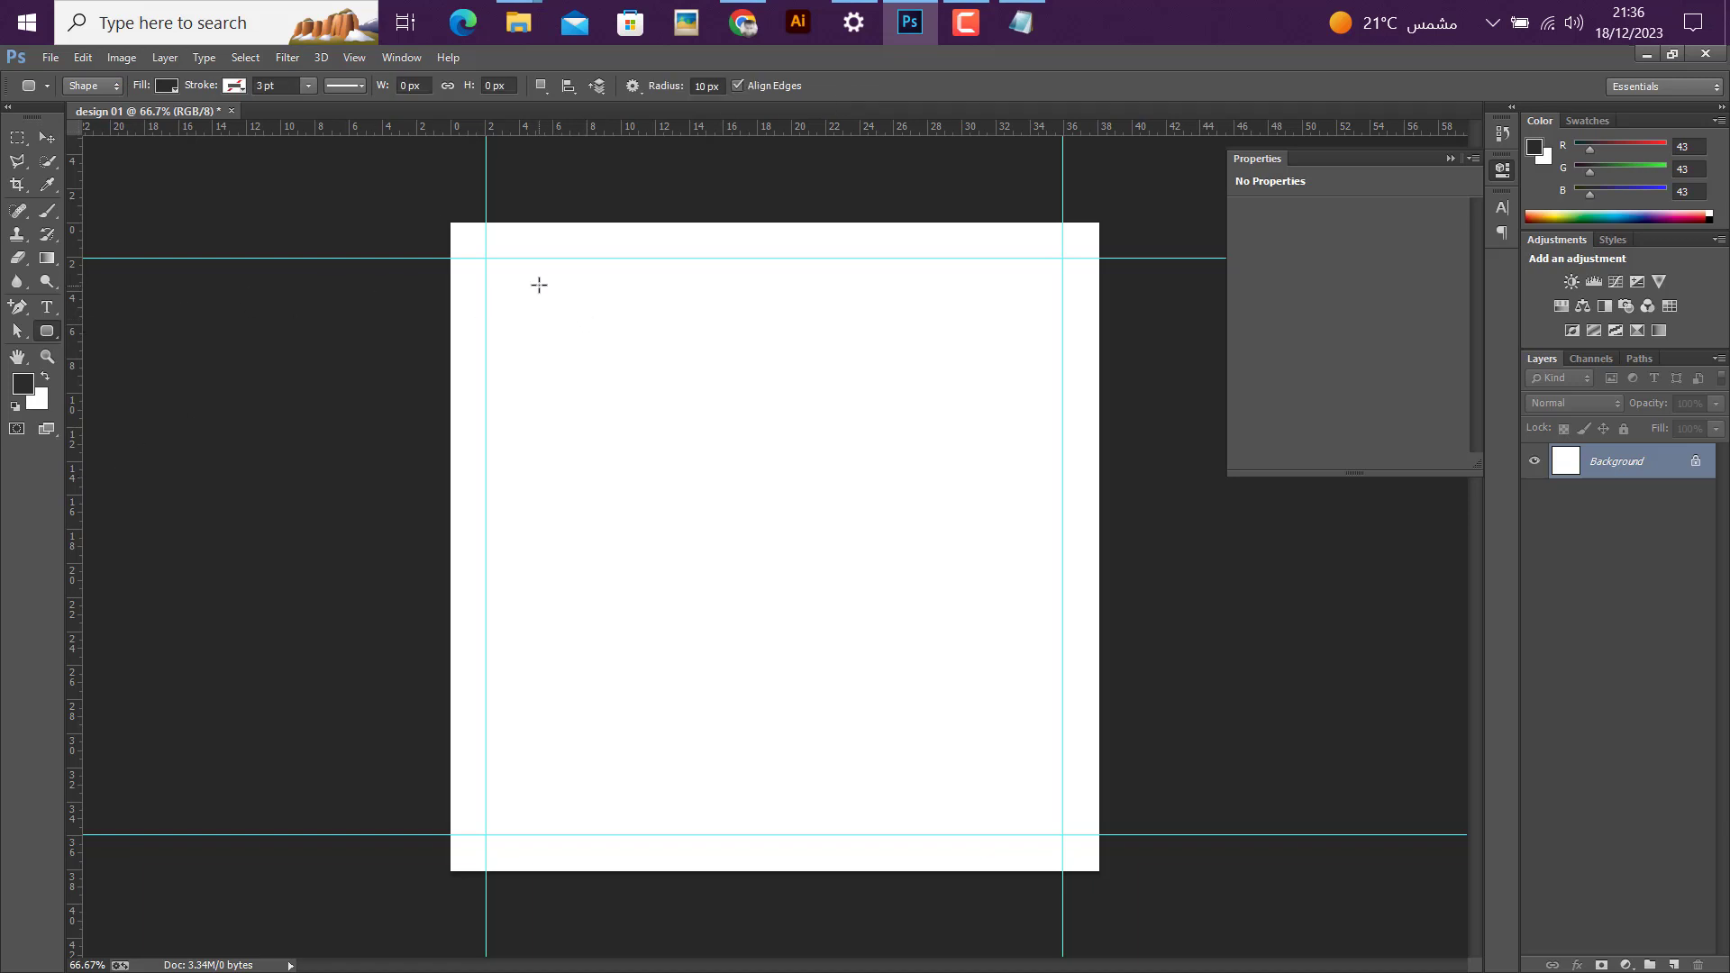
pyautogui.moveTo(535, 237); pyautogui.dragTo(982, 844)
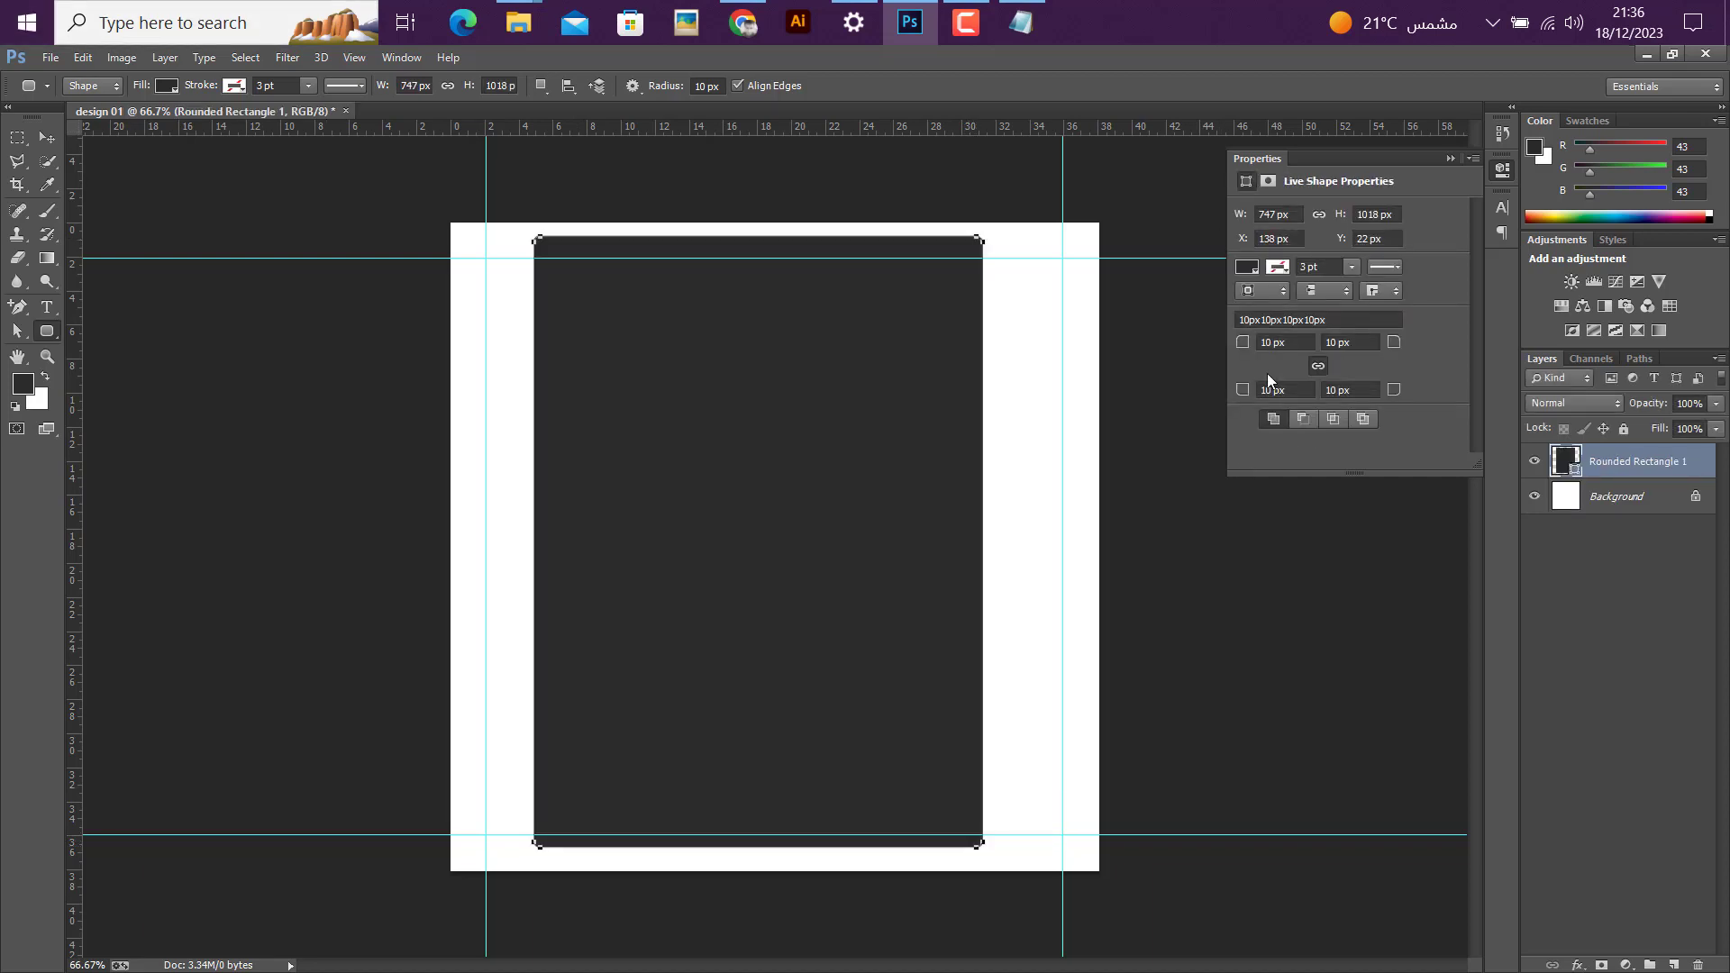
pyautogui.moveTo(1272, 342); pyautogui.dragTo(1258, 347)
pyautogui.write('500')
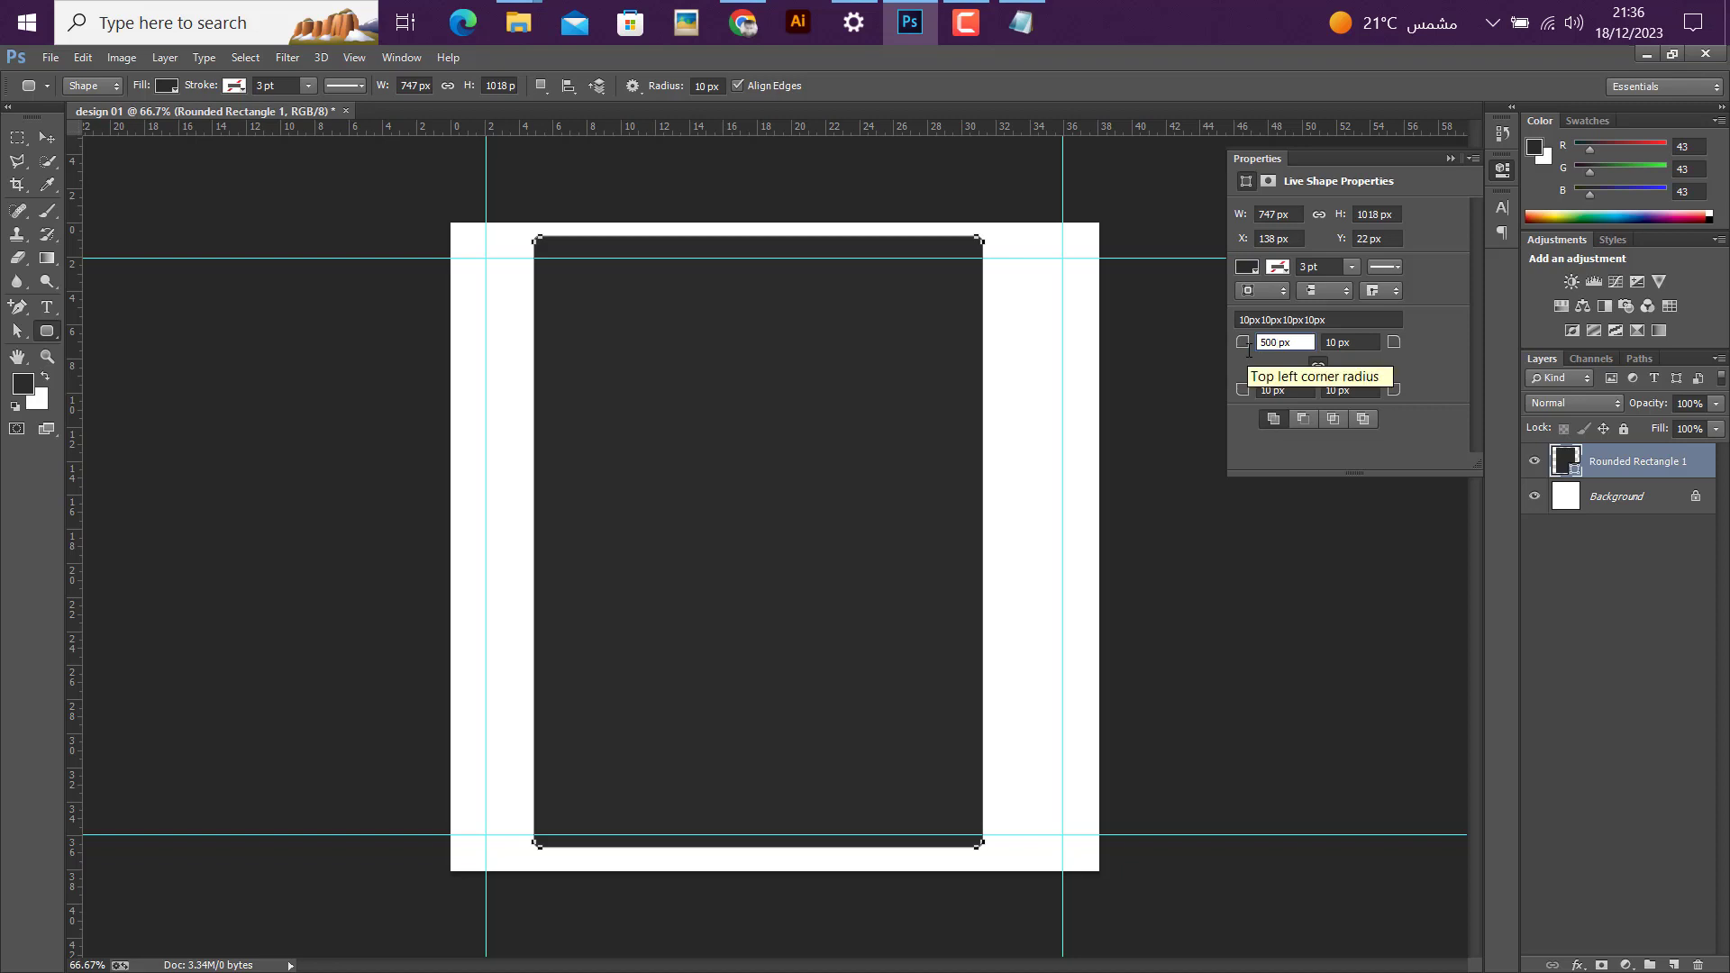
pyautogui.press('Return')
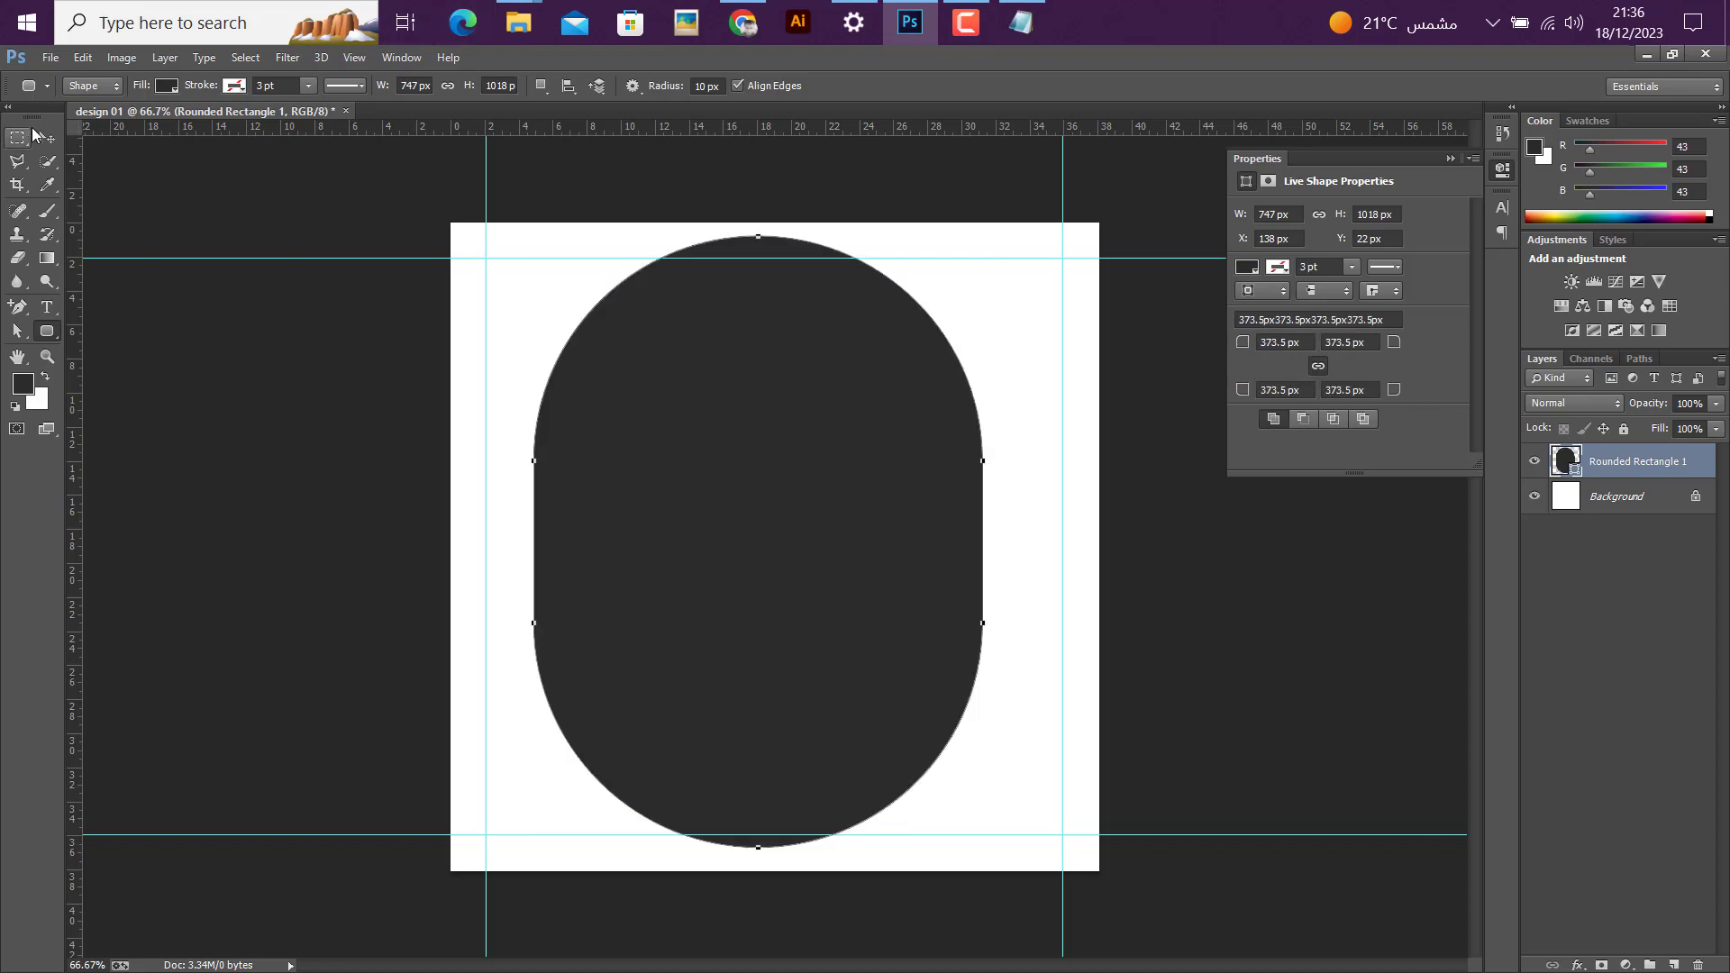
# Step: Rotate the rounded shape by -30° and move it toward the canvas's lower-right corner so it runs off the canvas
pyautogui.click(41, 137)
pyautogui.moveTo(758, 405); pyautogui.dragTo(745, 420)
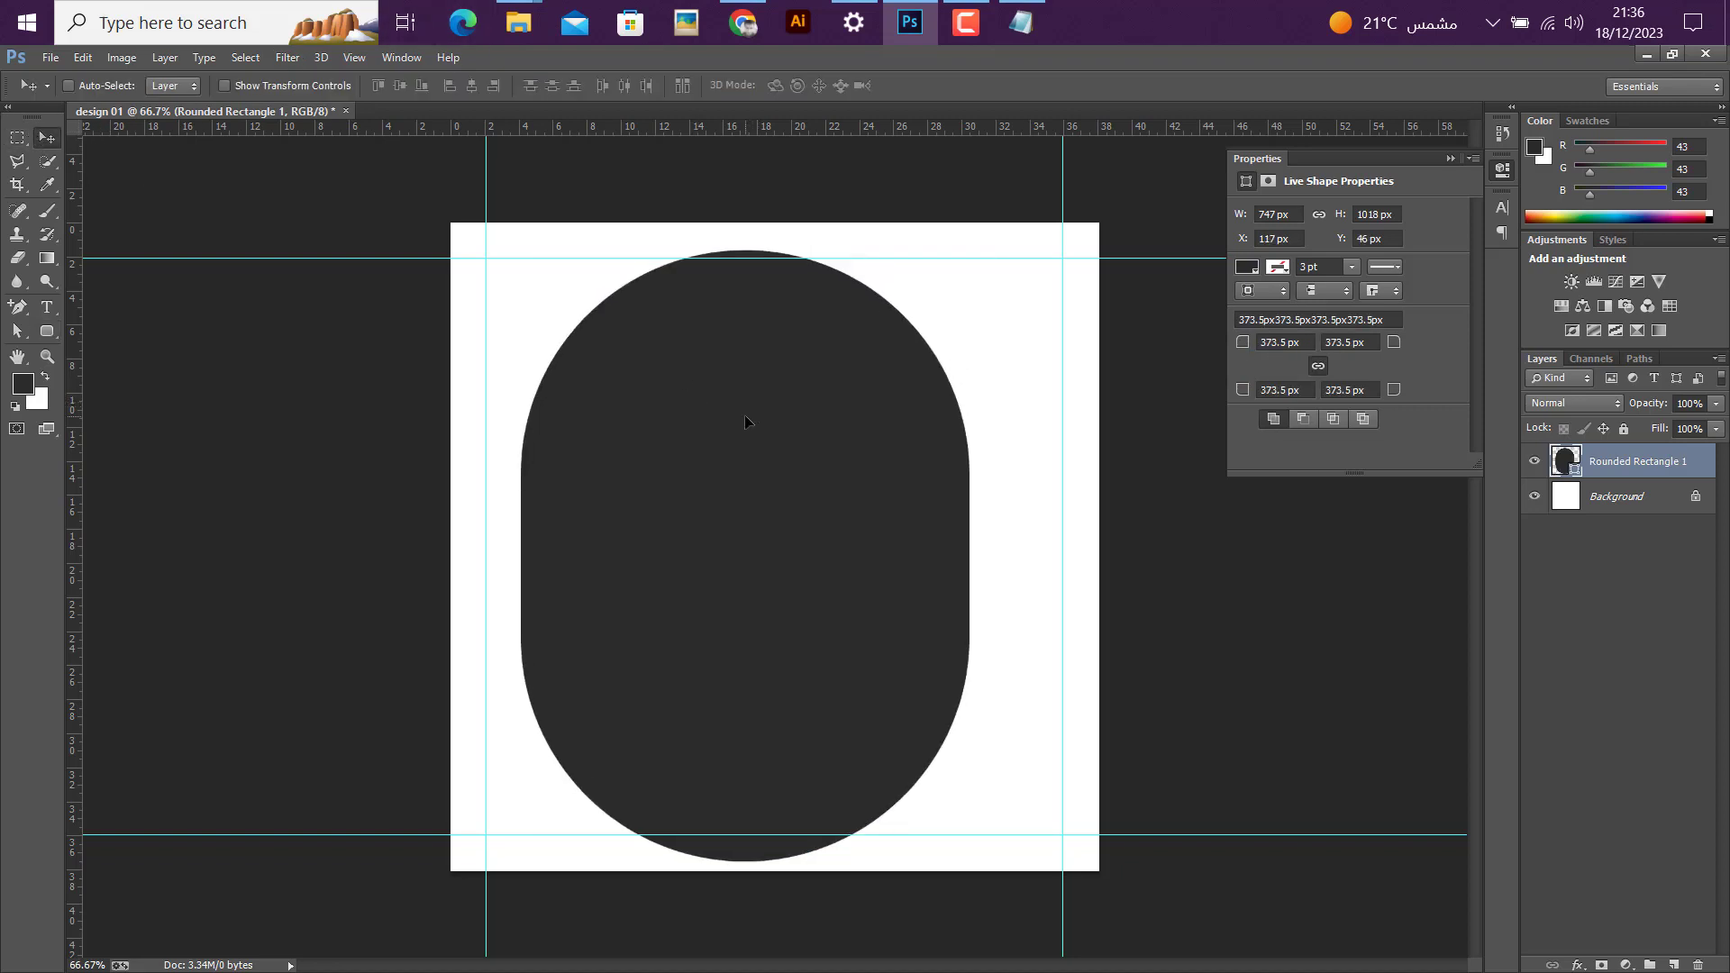
pyautogui.hotkey('ctrl', 't')
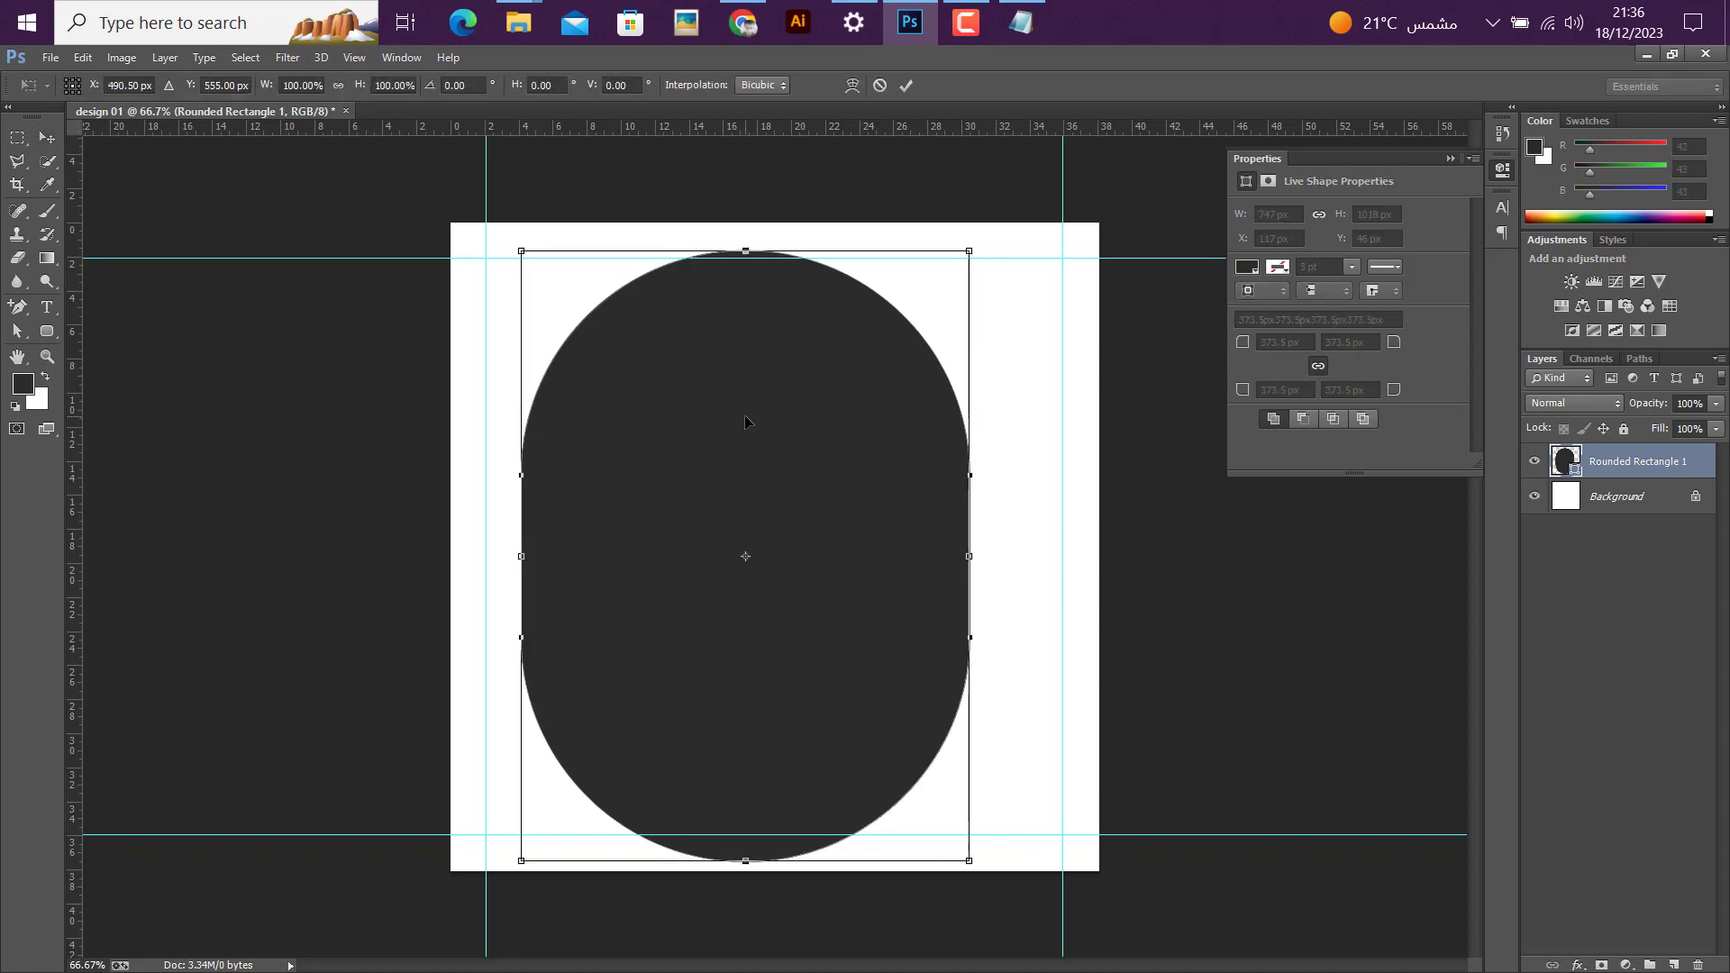
pyautogui.moveTo(999, 250); pyautogui.dragTo(838, 231)
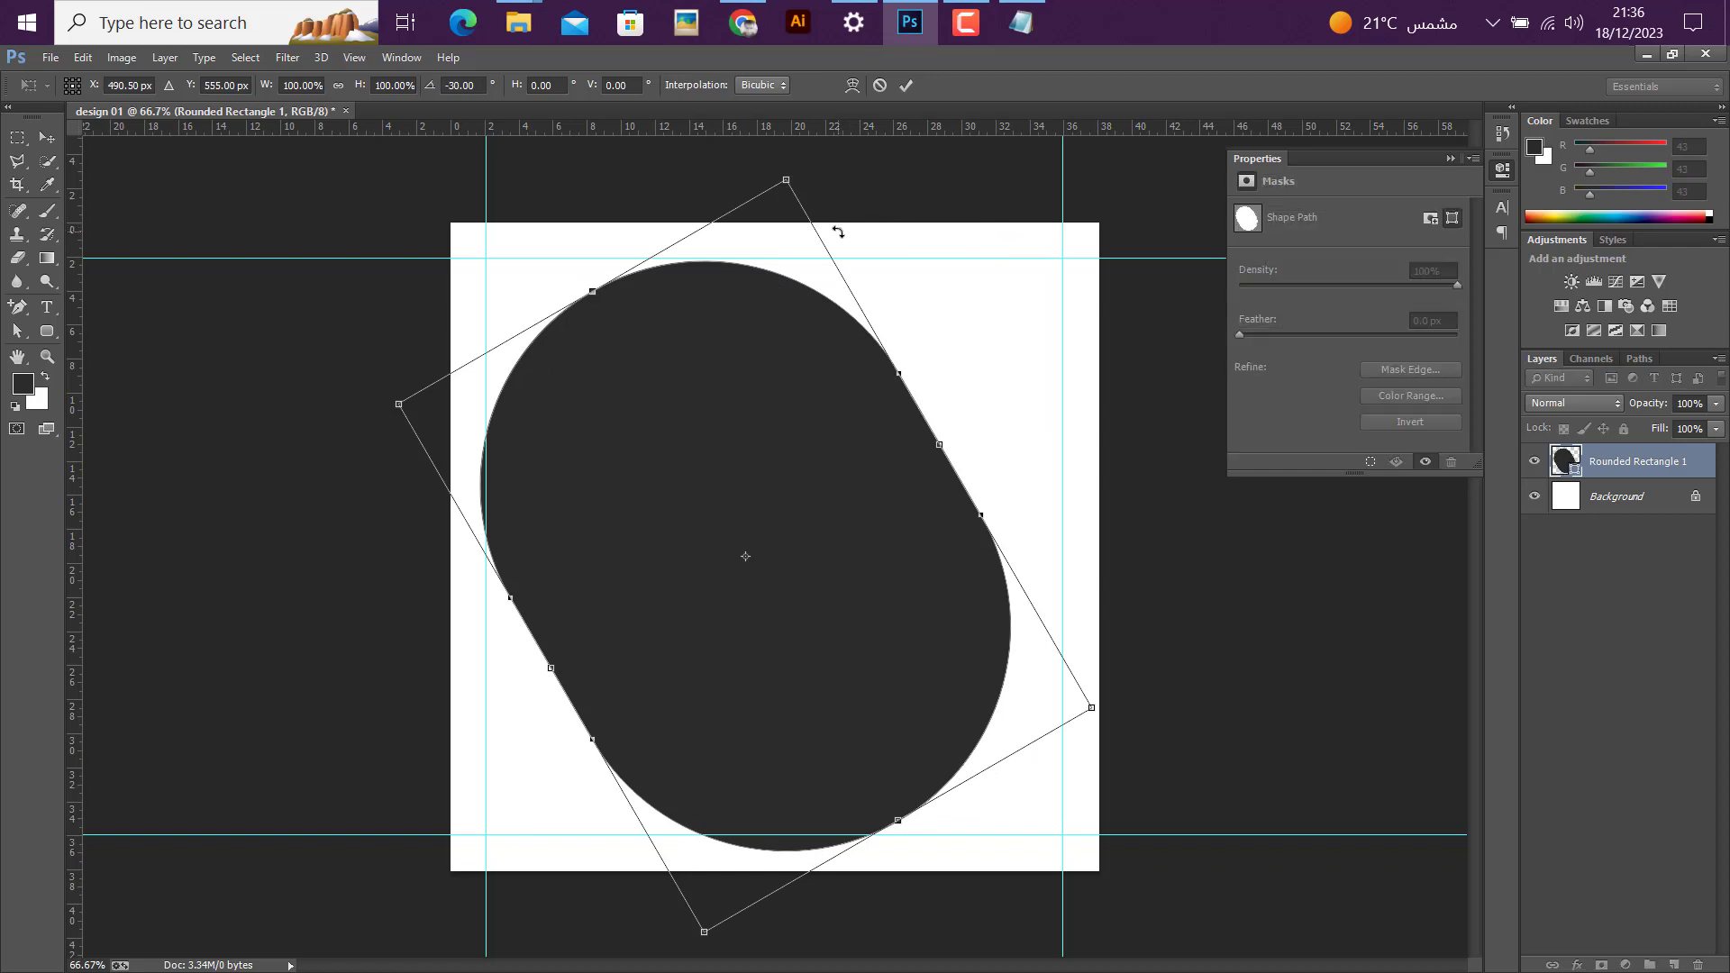
pyautogui.click(908, 84)
pyautogui.moveTo(761, 480); pyautogui.dragTo(881, 612)
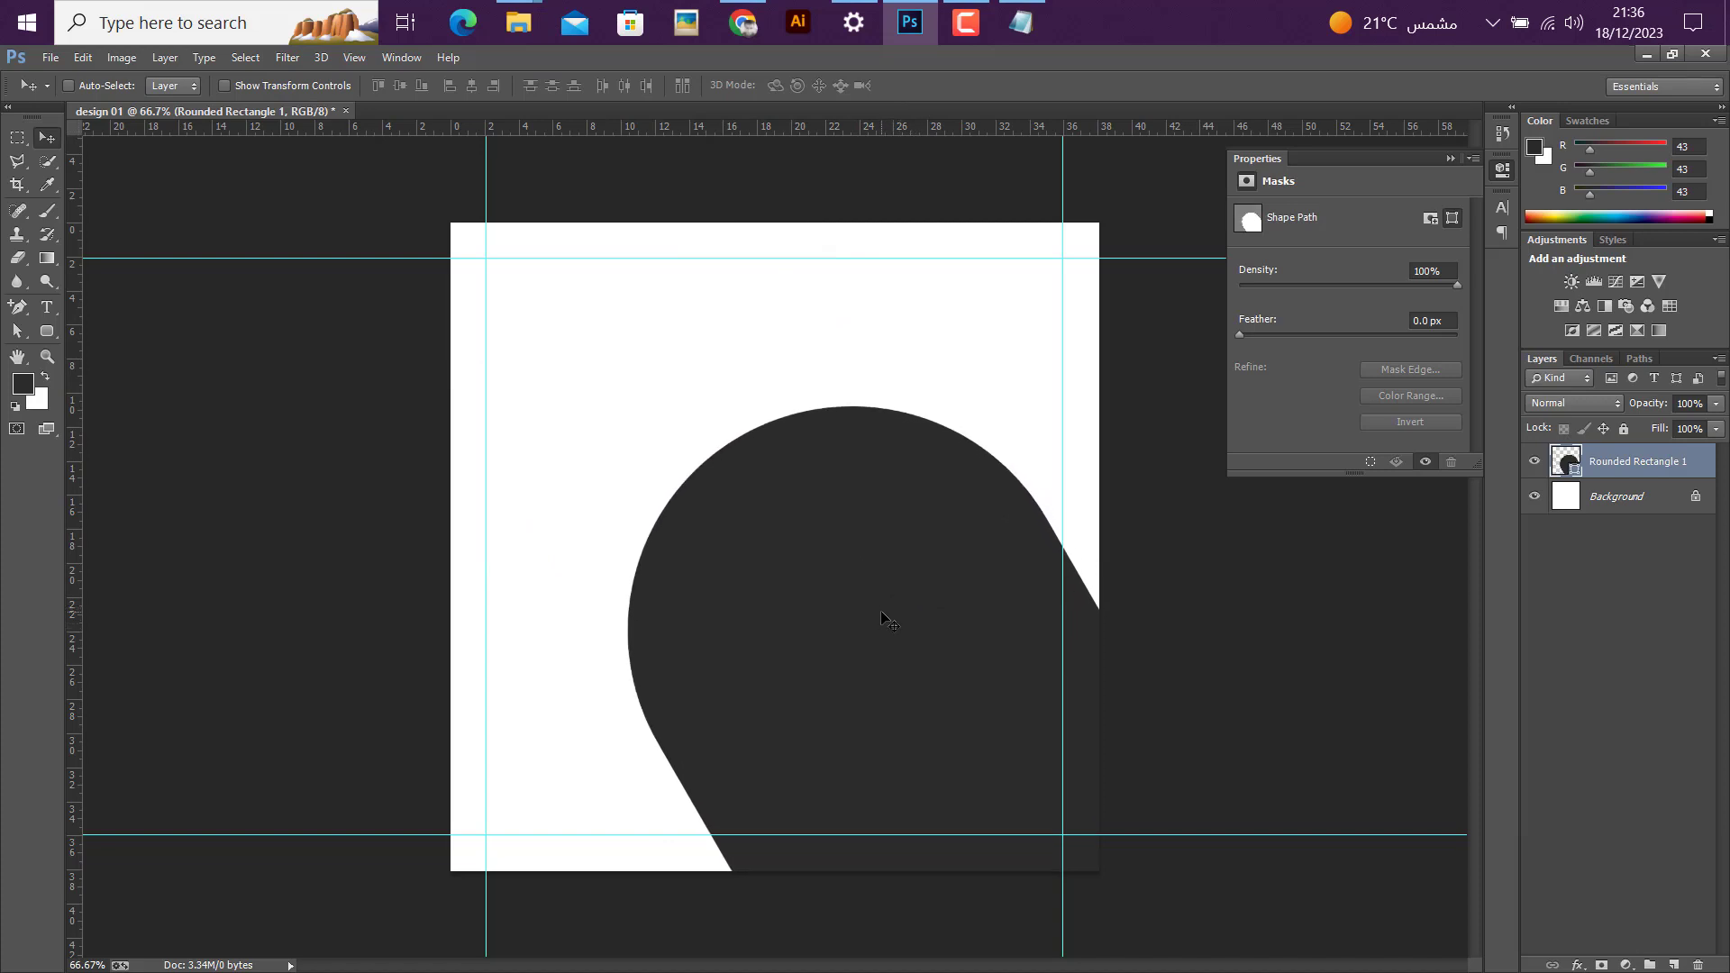
# Step: Scale the rounded shape up to about 104.7% and shift it slightly up and to the right
pyautogui.hotkey('ctrl', 't')
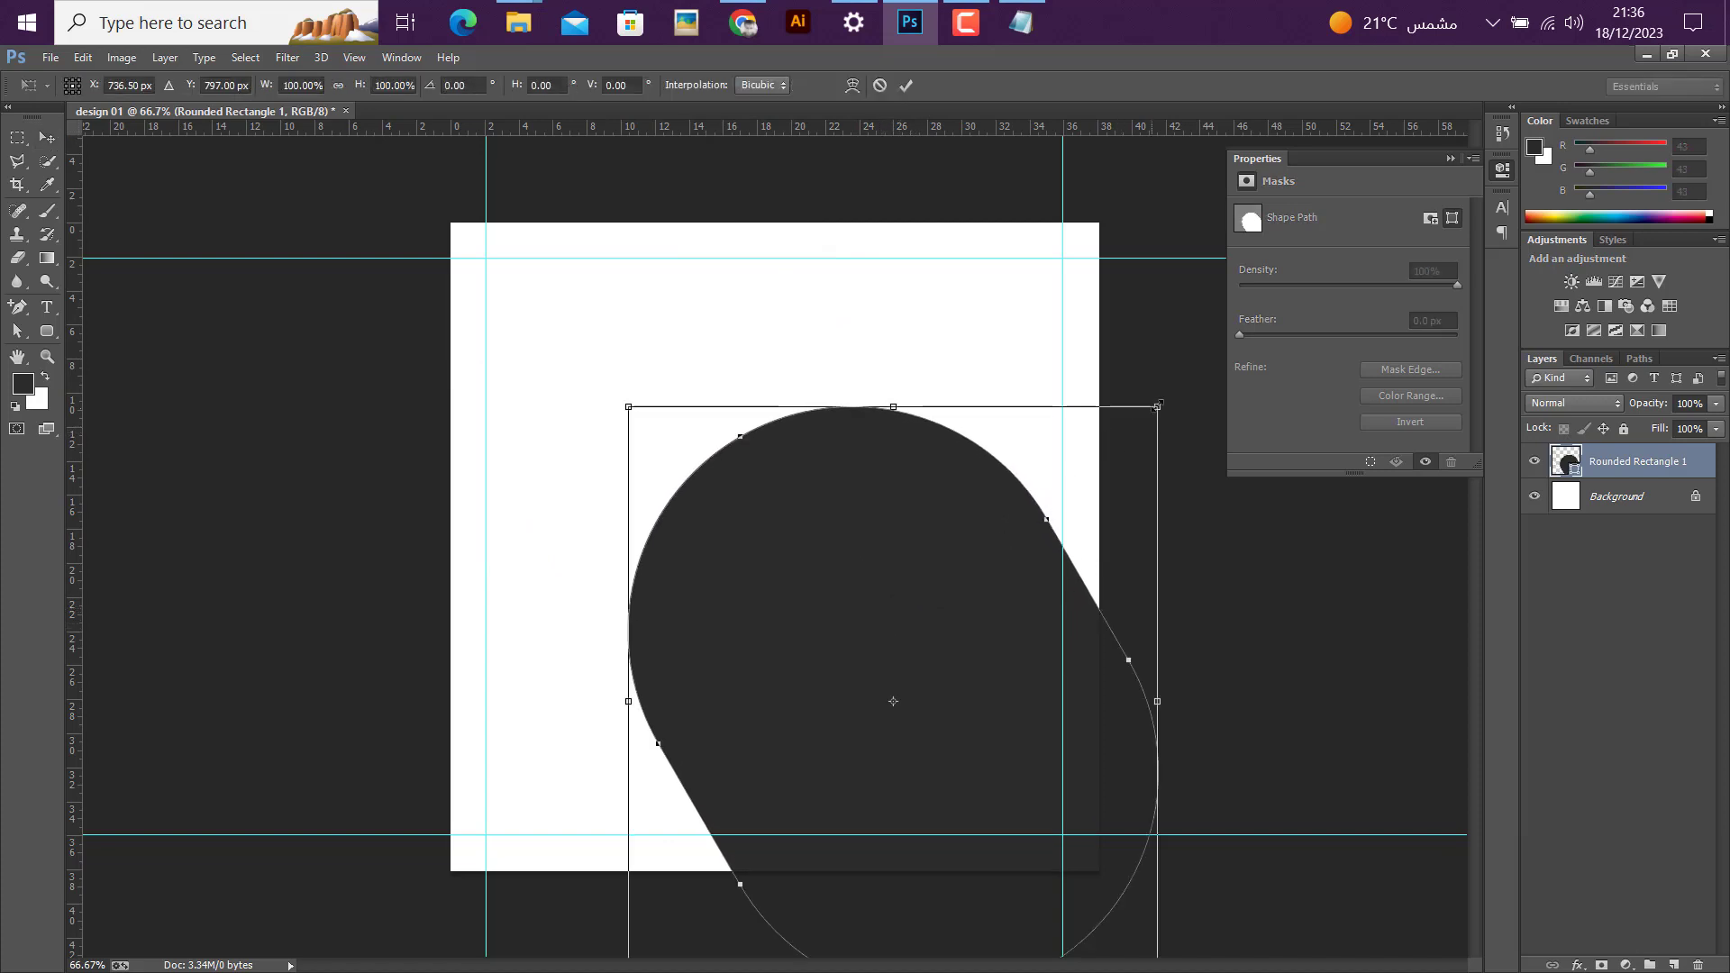
pyautogui.moveTo(1157, 406); pyautogui.dragTo(1167, 392)
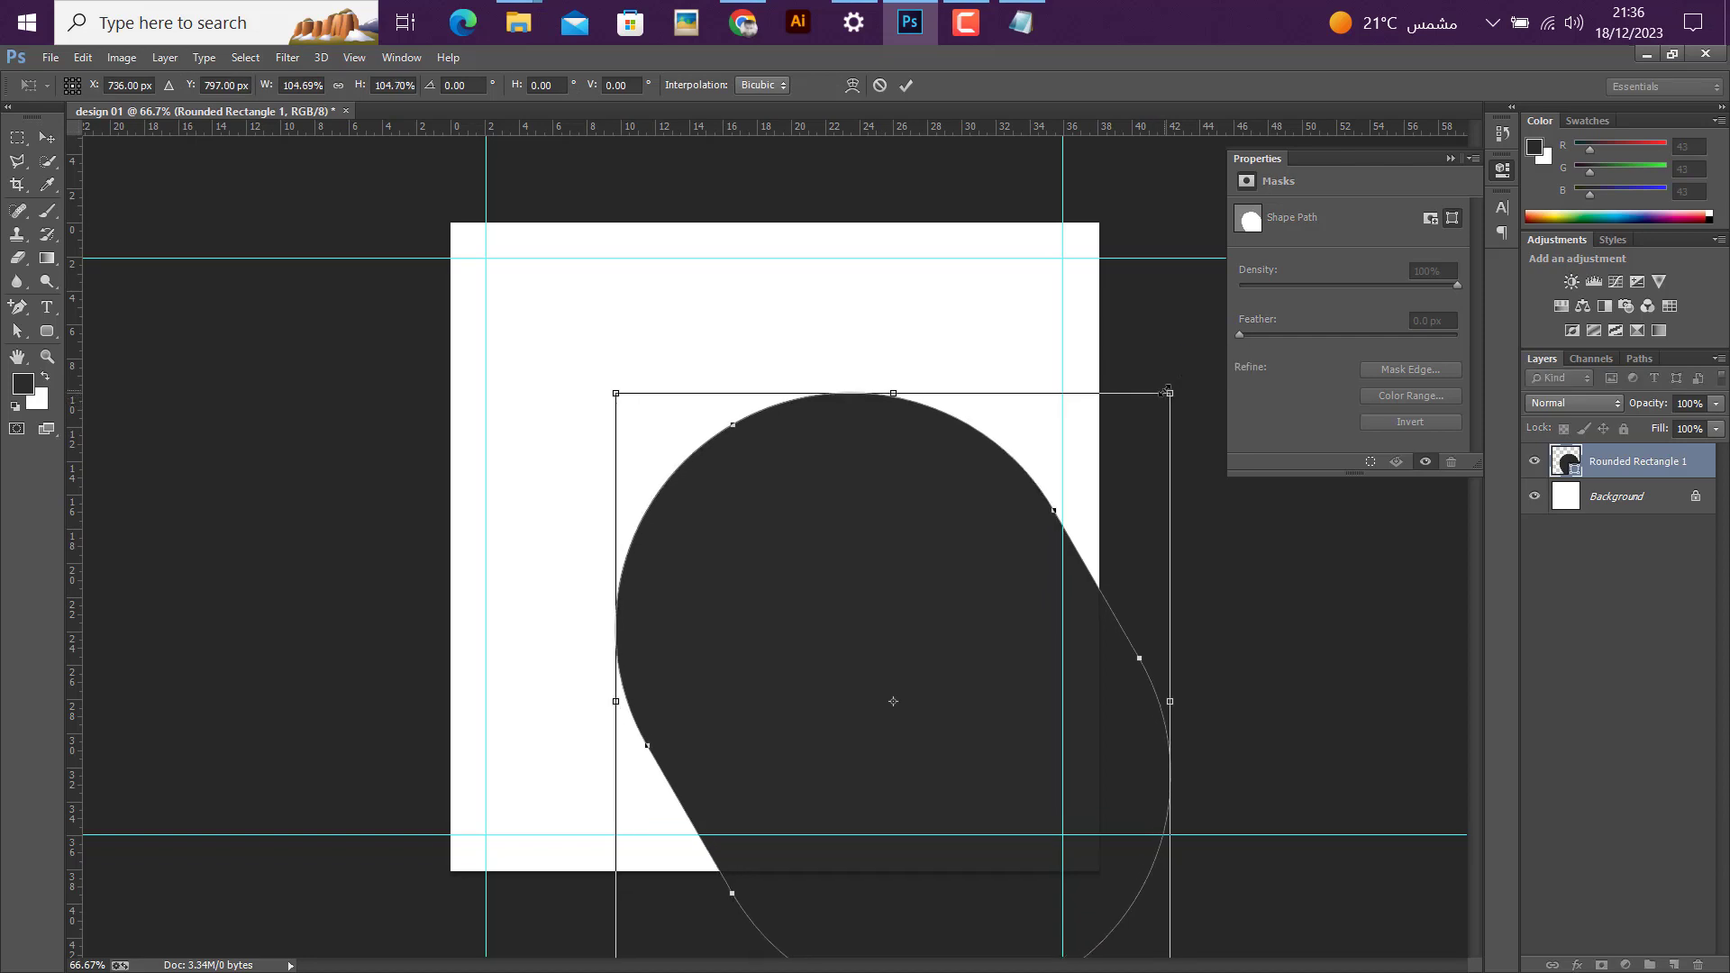
pyautogui.click(906, 84)
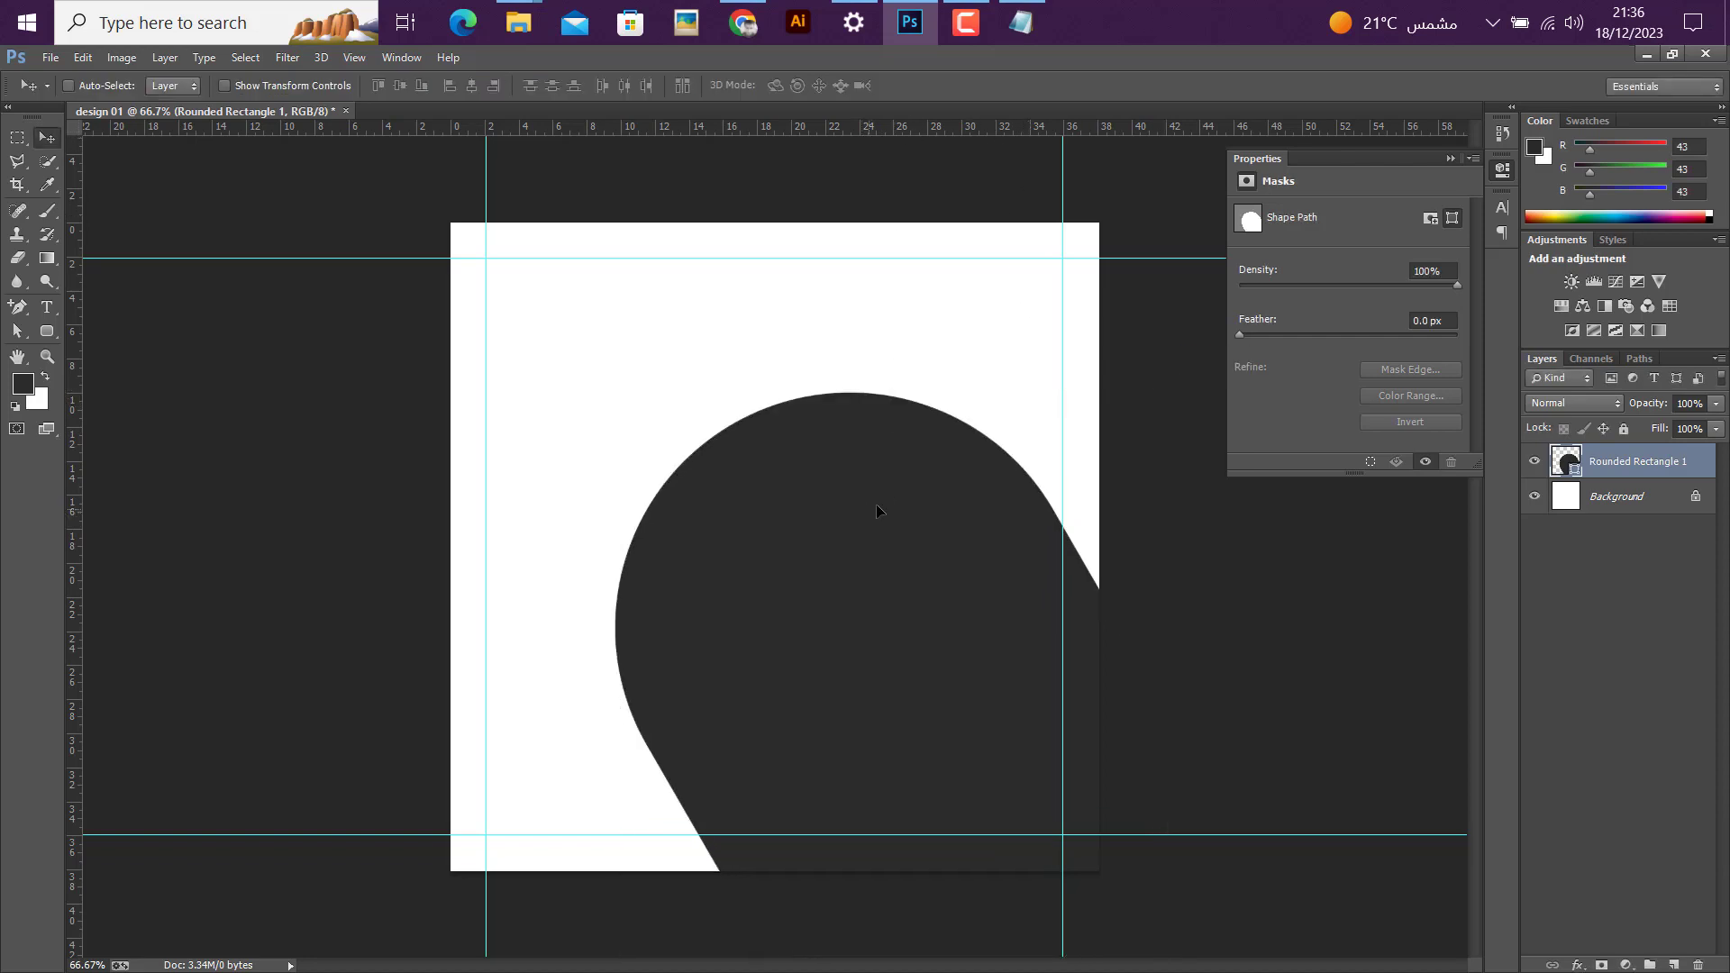
pyautogui.moveTo(877, 509); pyautogui.dragTo(885, 499)
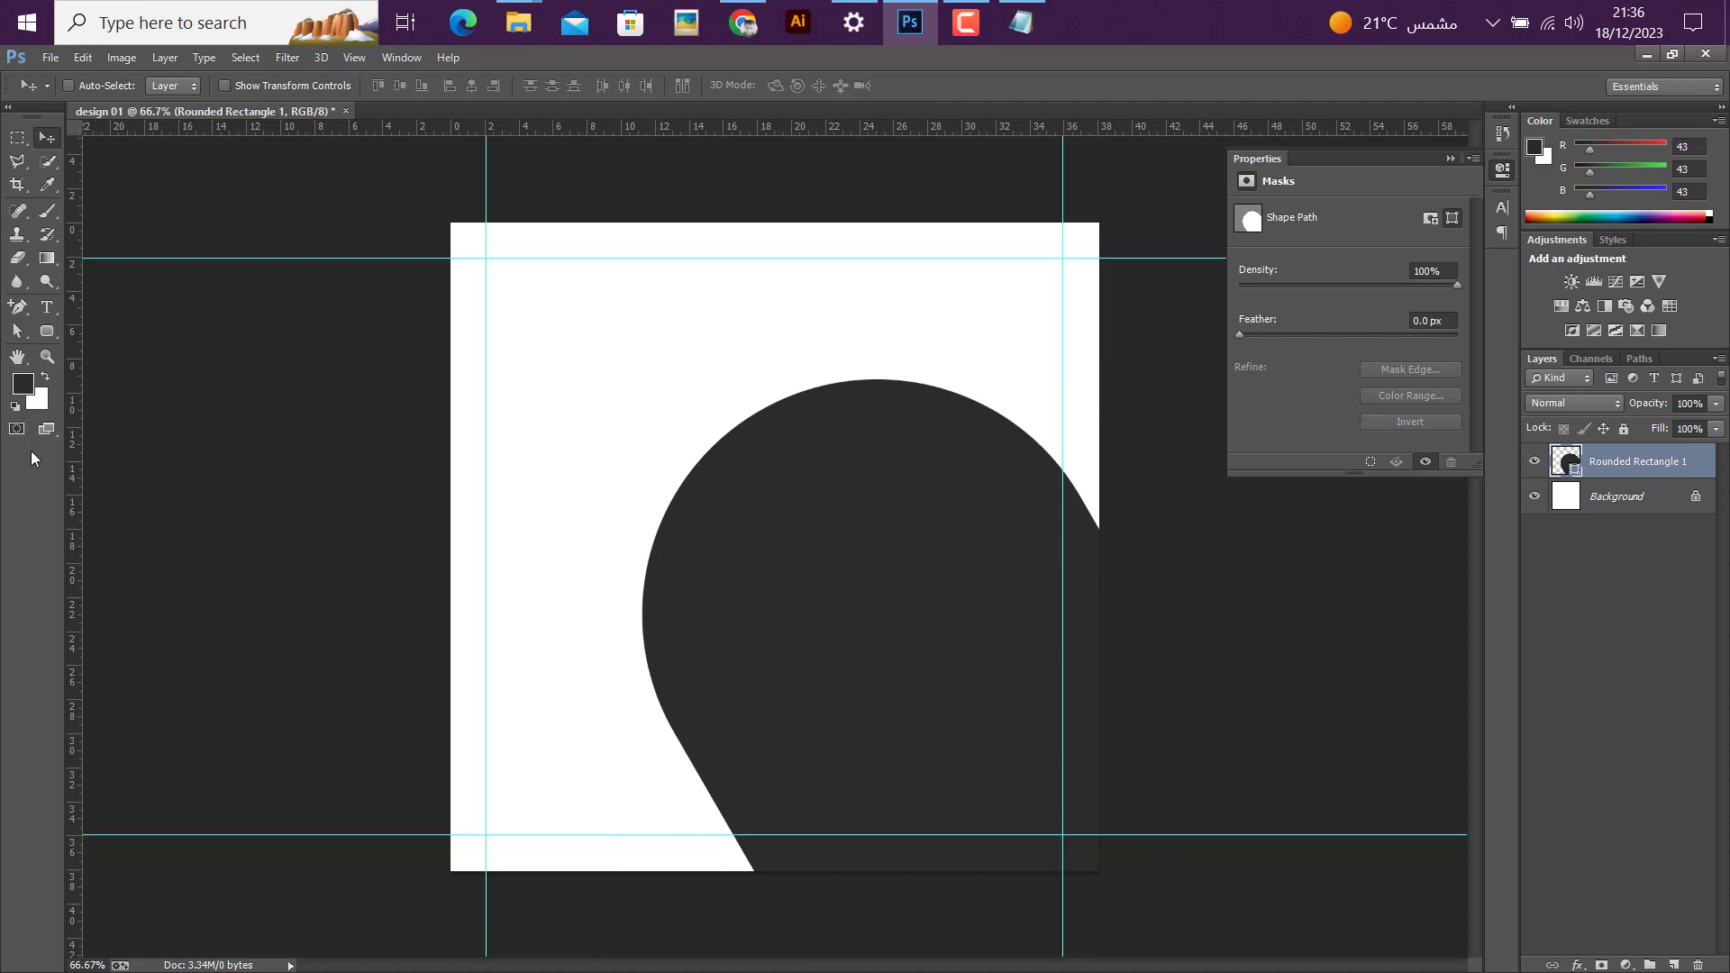
# Step: Copy the three headline lines from the Notepad file and place them as text reading "EXCLUSIVE FURNITURES FOR SALE" near the canvas's upper-left corner
pyautogui.click(46, 309)
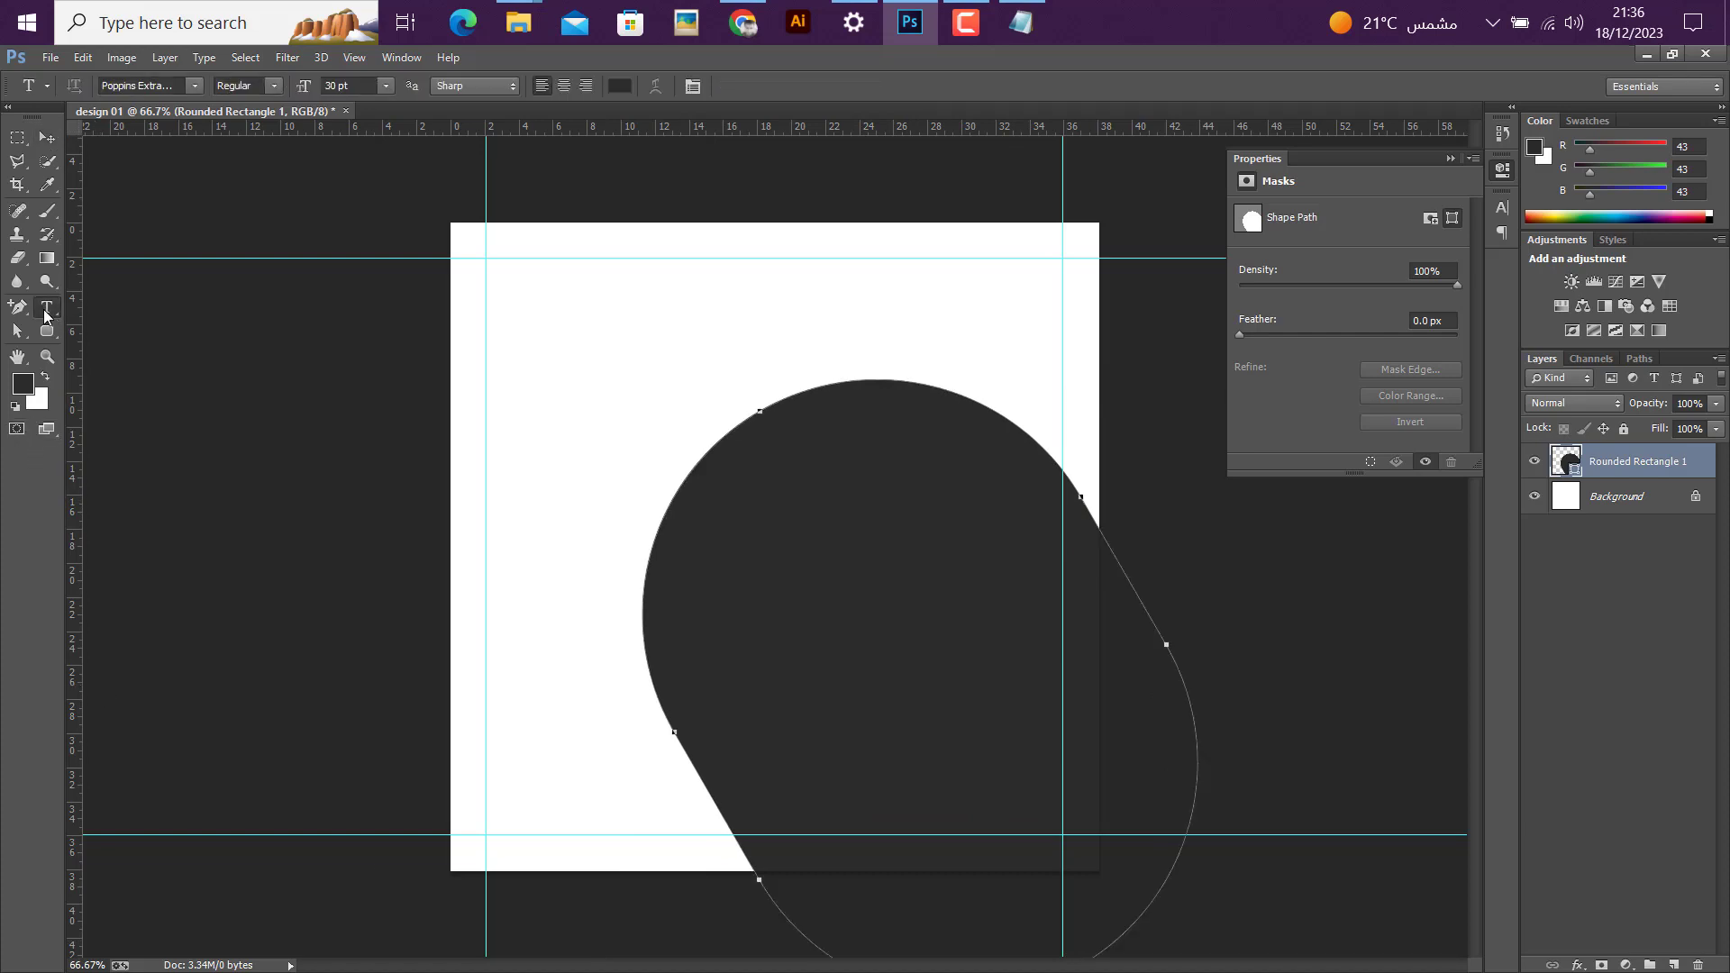
pyautogui.click(1029, 25)
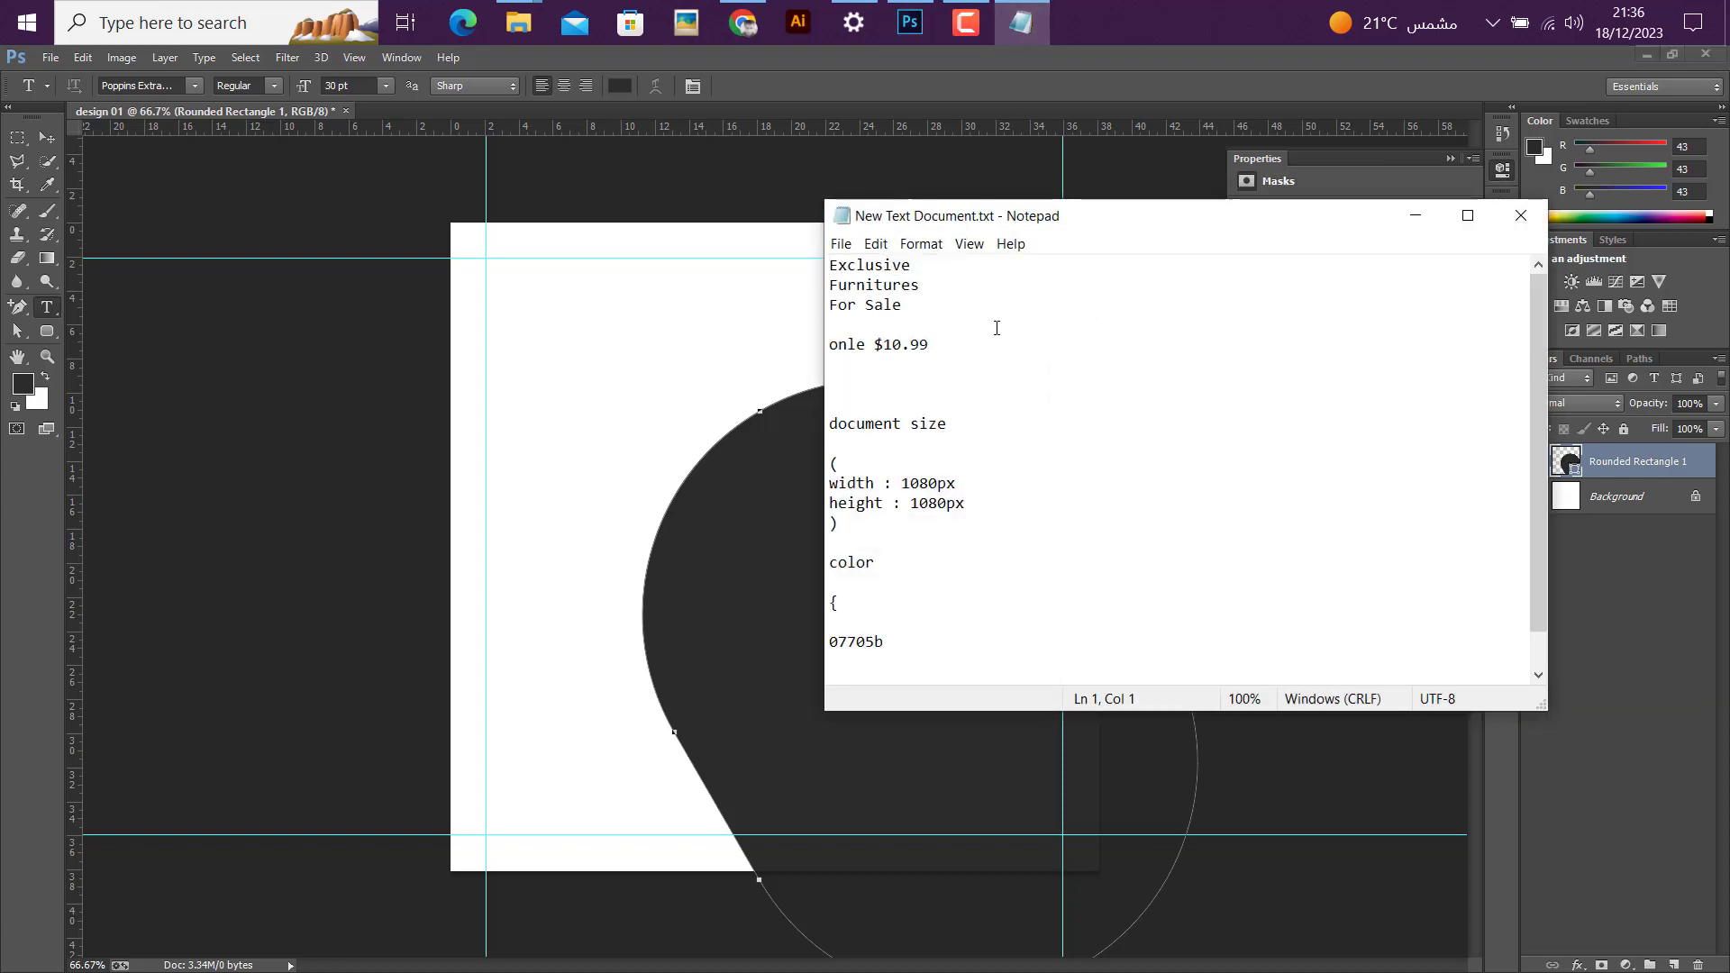
pyautogui.moveTo(919, 305); pyautogui.dragTo(827, 264)
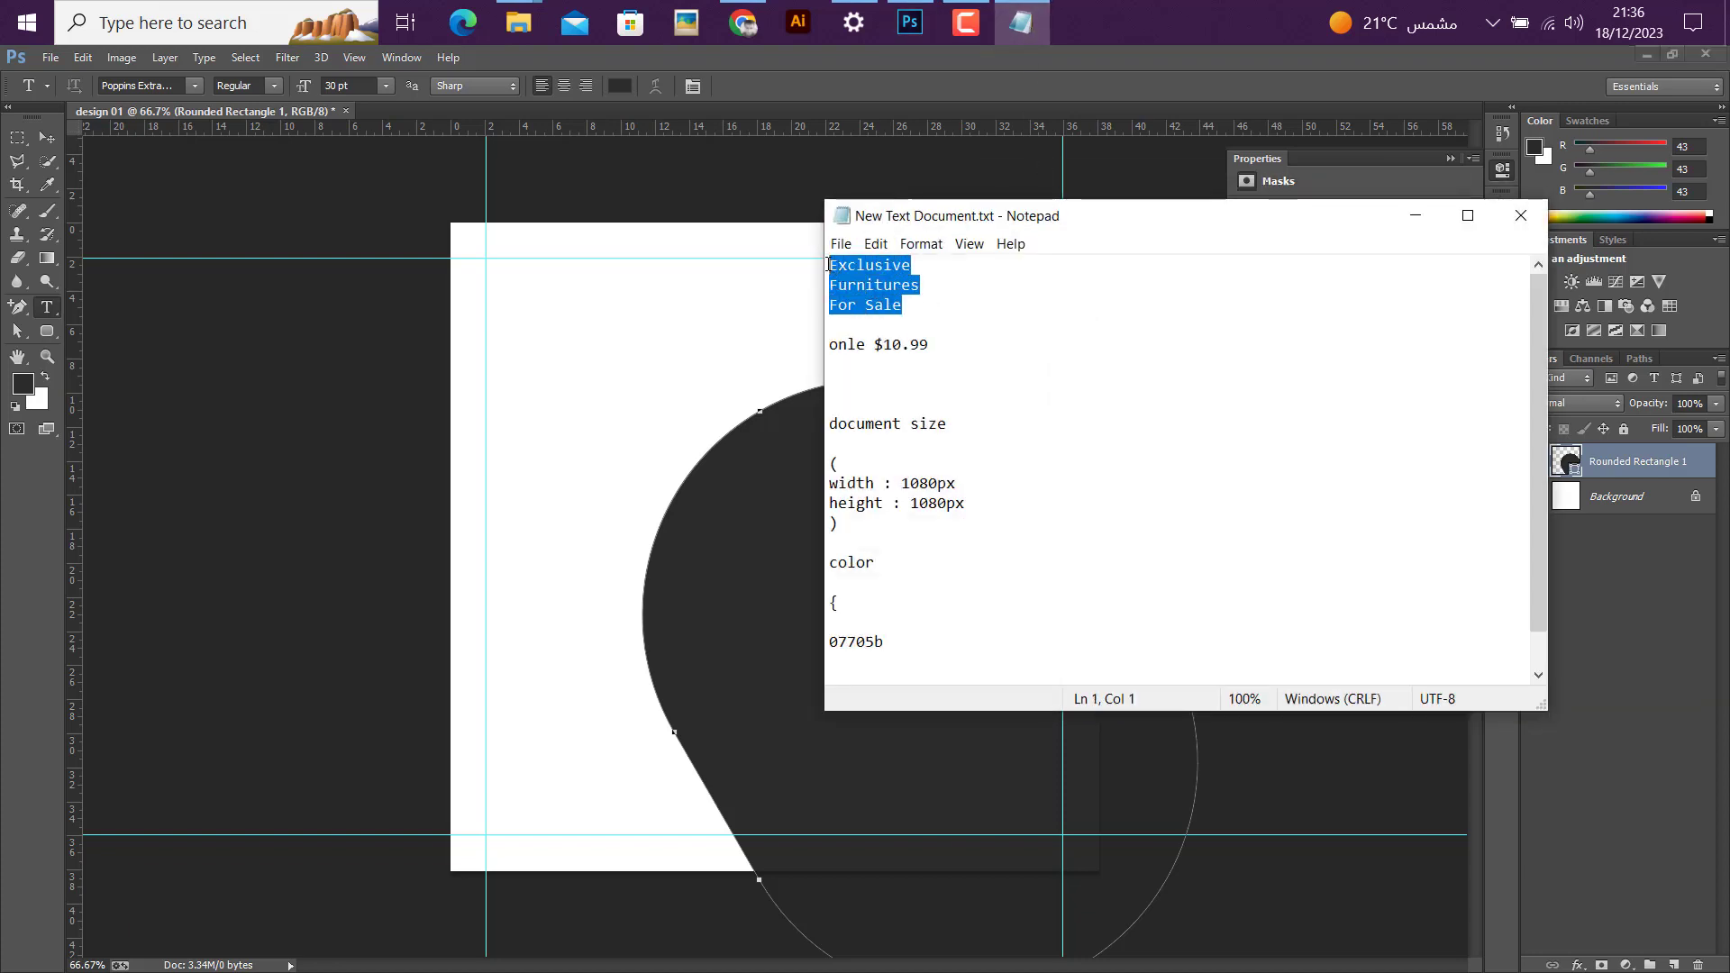
pyautogui.click(1415, 214)
pyautogui.click(502, 290)
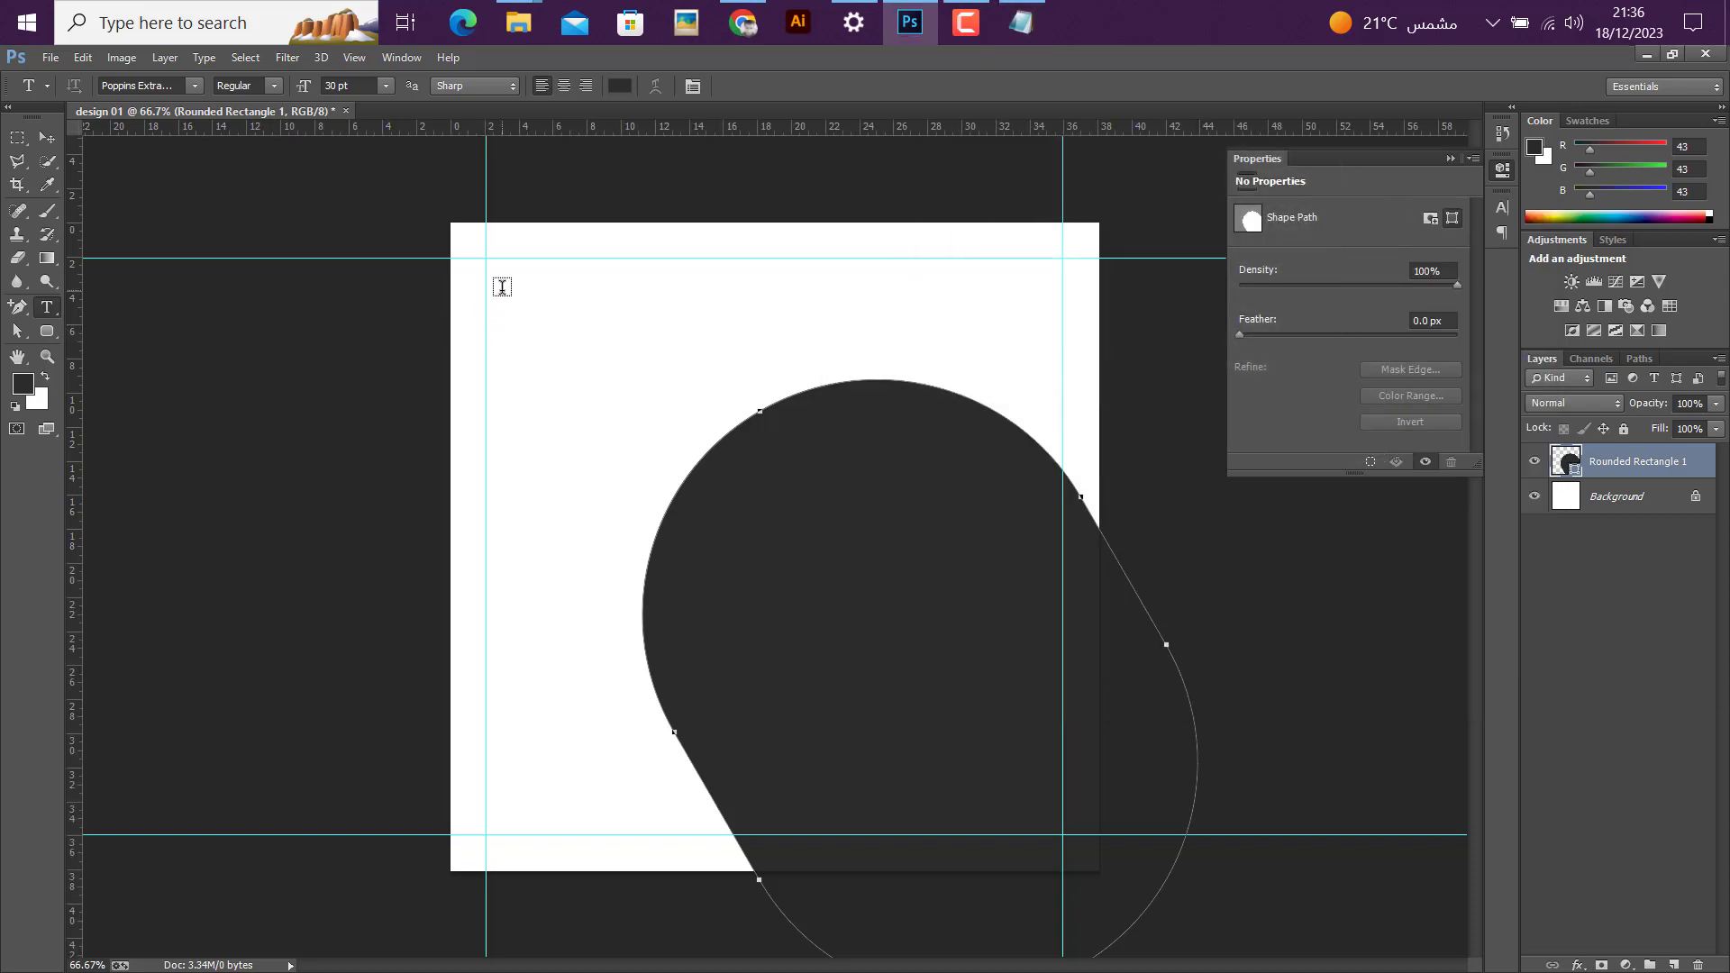
pyautogui.write('EXCLUSIVE FURNITURES FOR SALE')
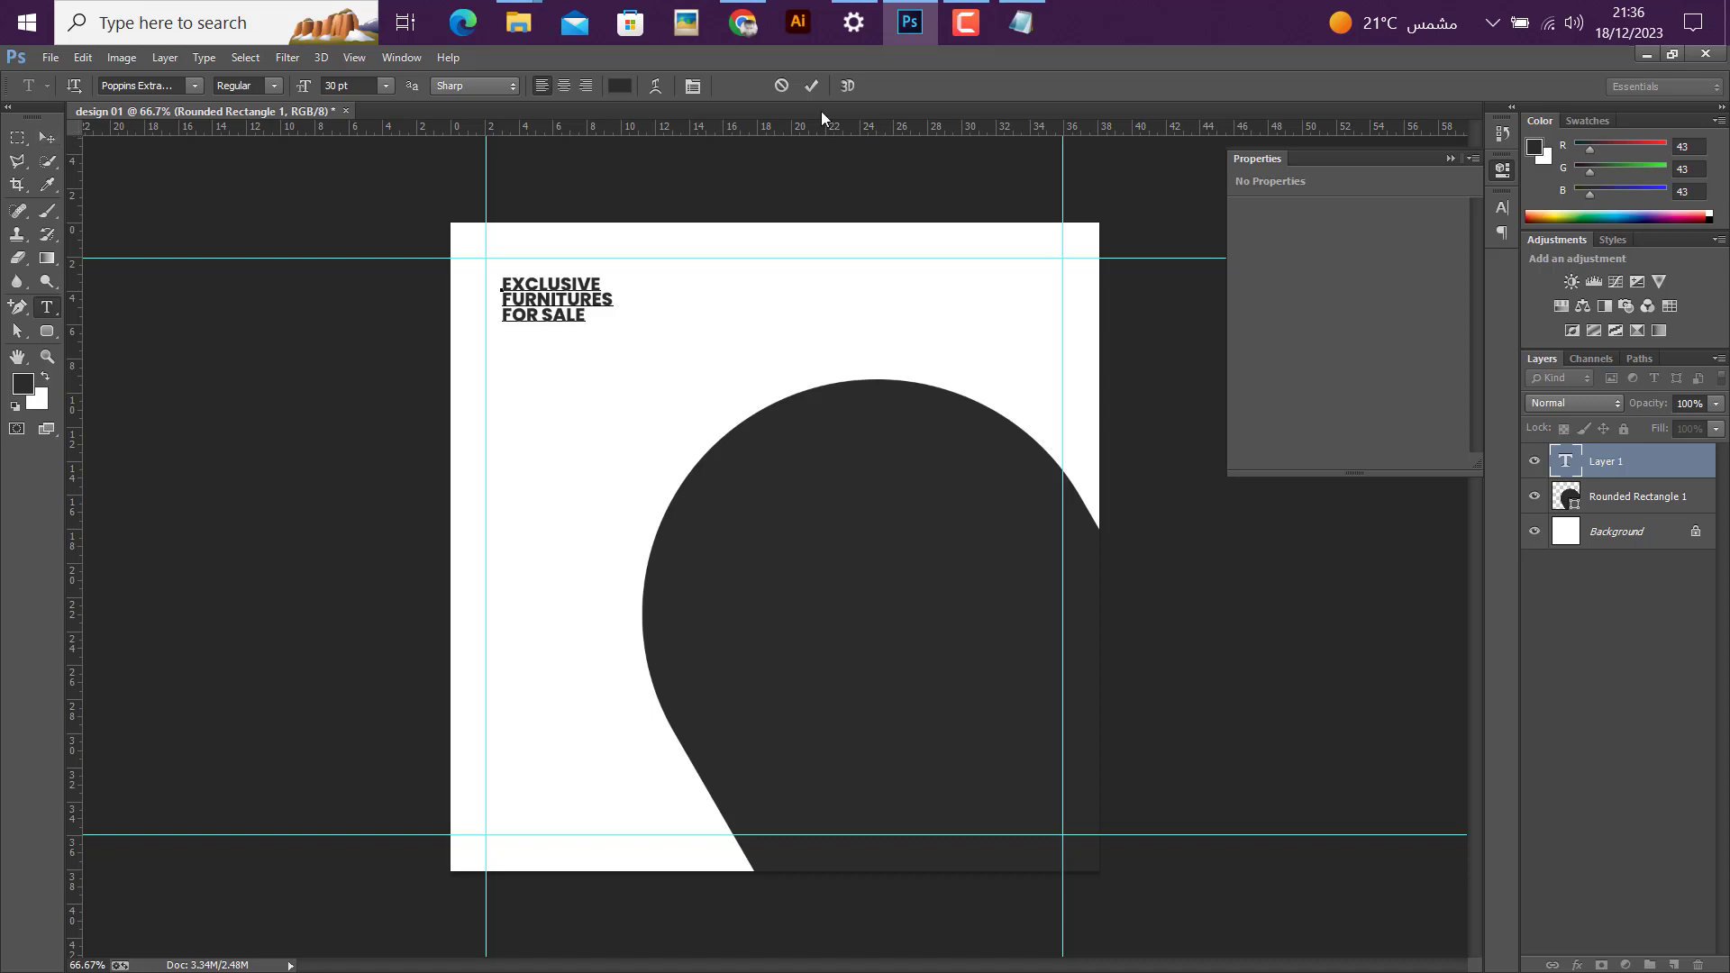
pyautogui.click(811, 86)
# Step: Scale the headline text up proportionally to about 240.75%
pyautogui.moveTo(966, 27)
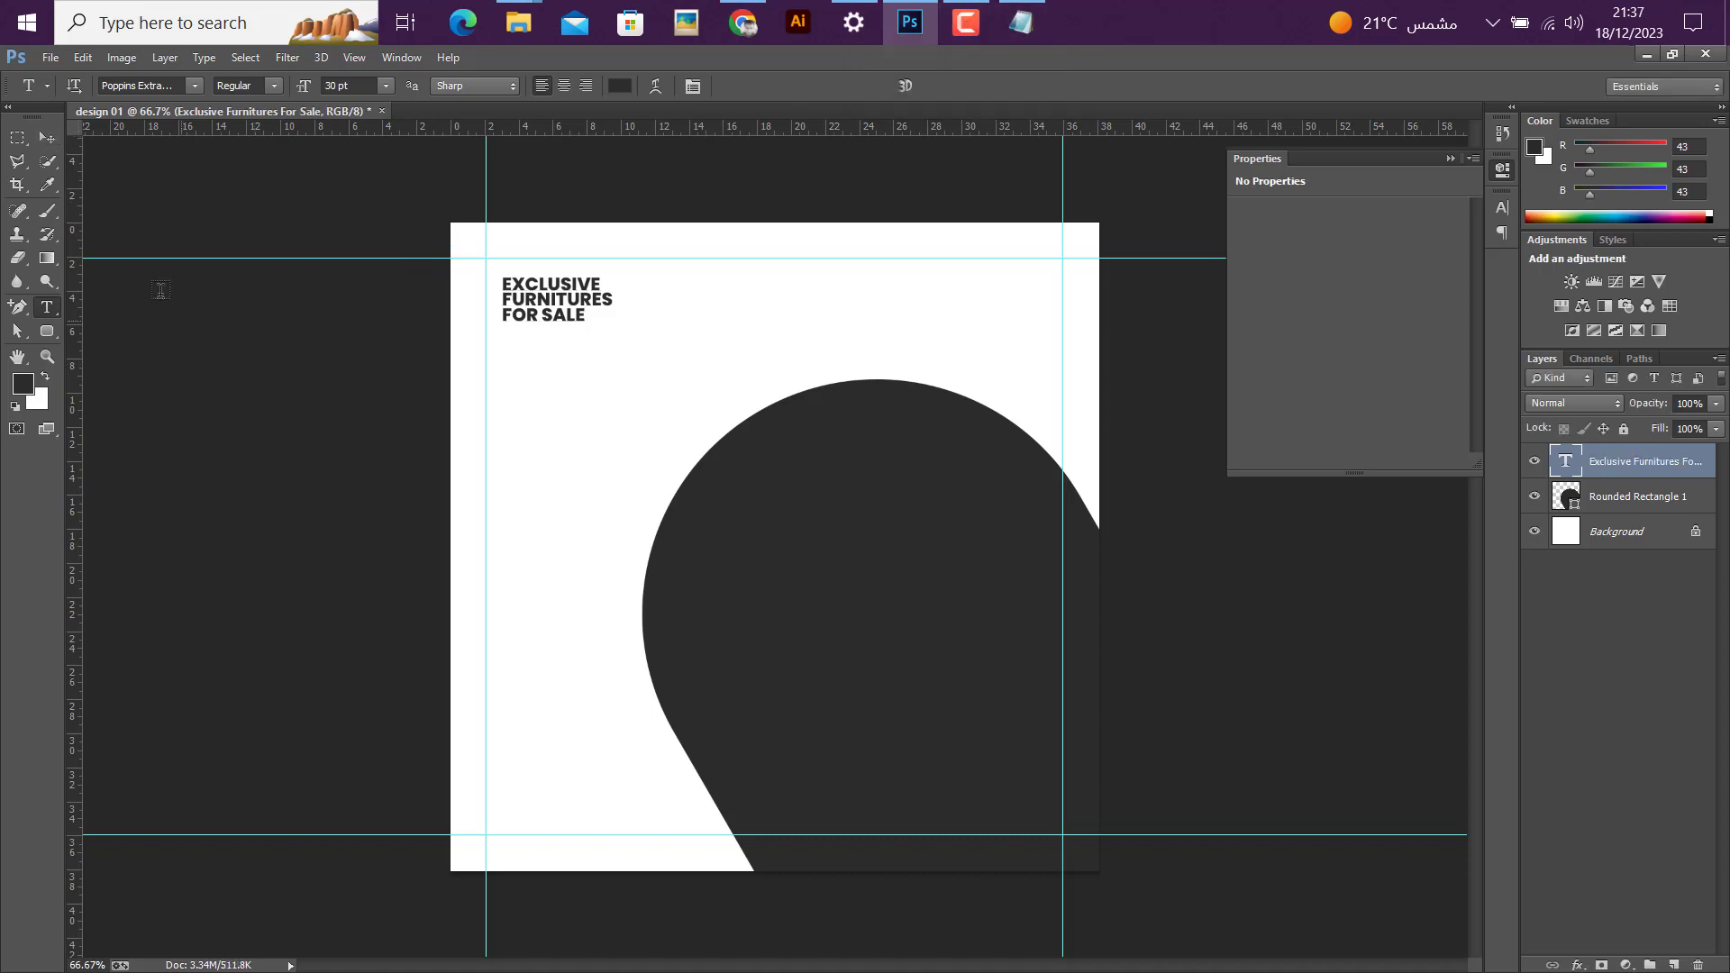
pyautogui.click(47, 139)
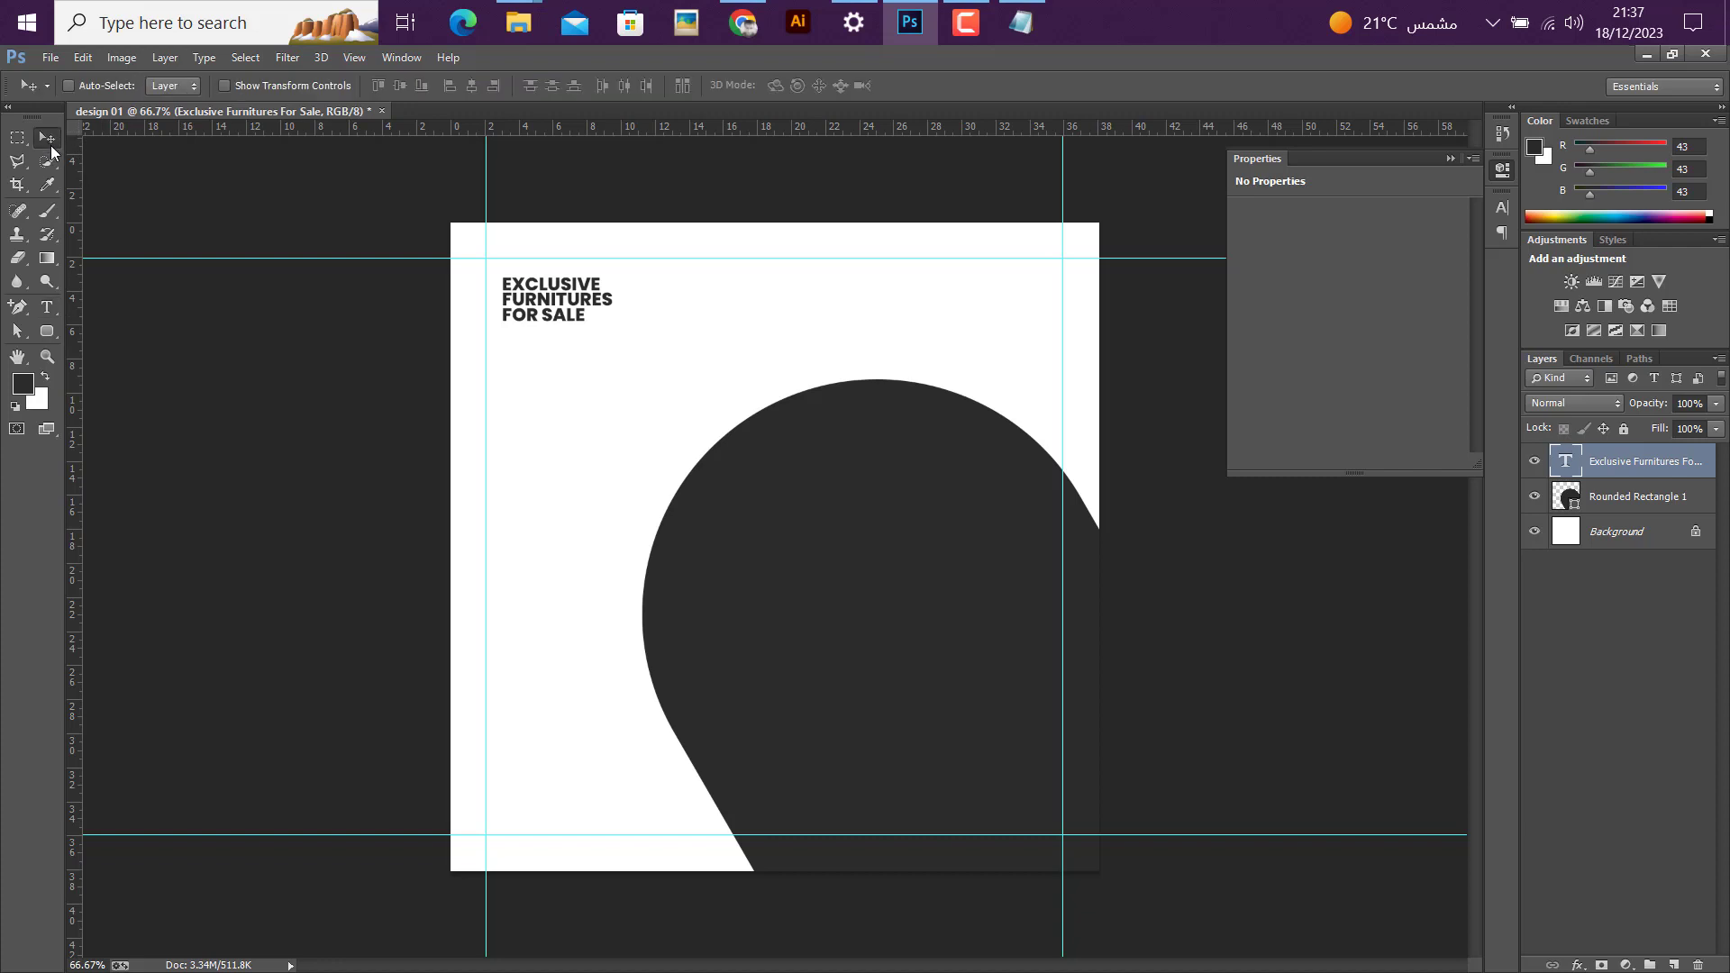
pyautogui.hotkey('ctrl', 't')
pyautogui.moveTo(617, 336); pyautogui.dragTo(753, 449)
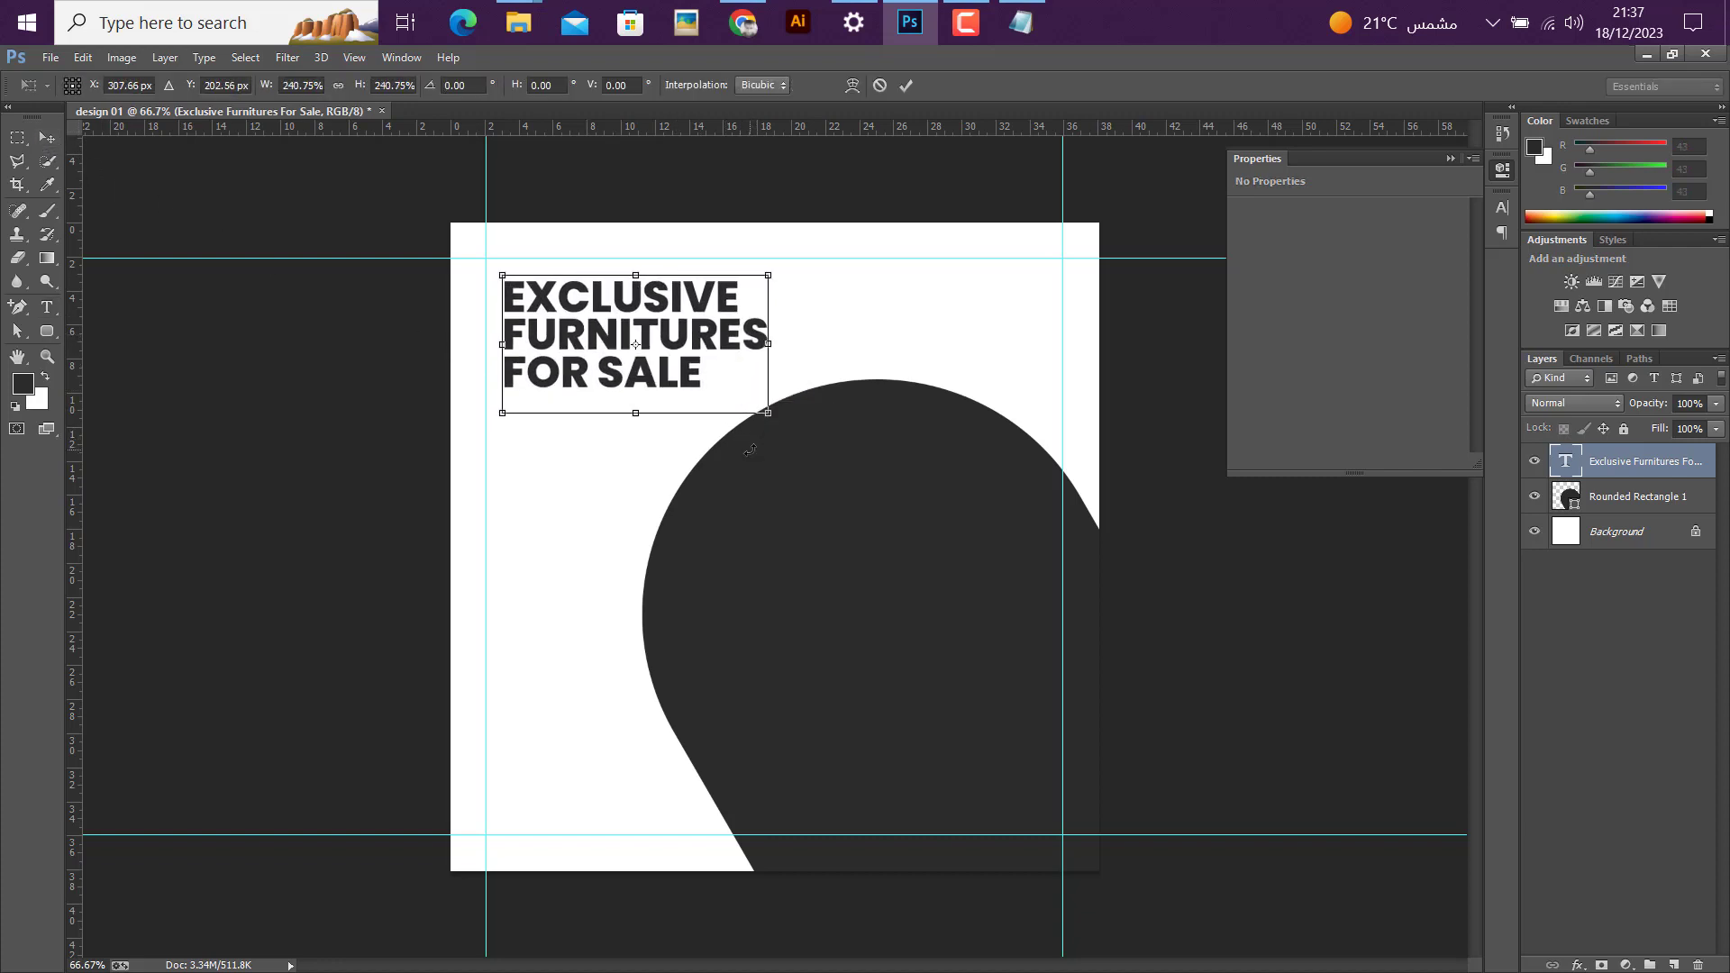
pyautogui.click(905, 84)
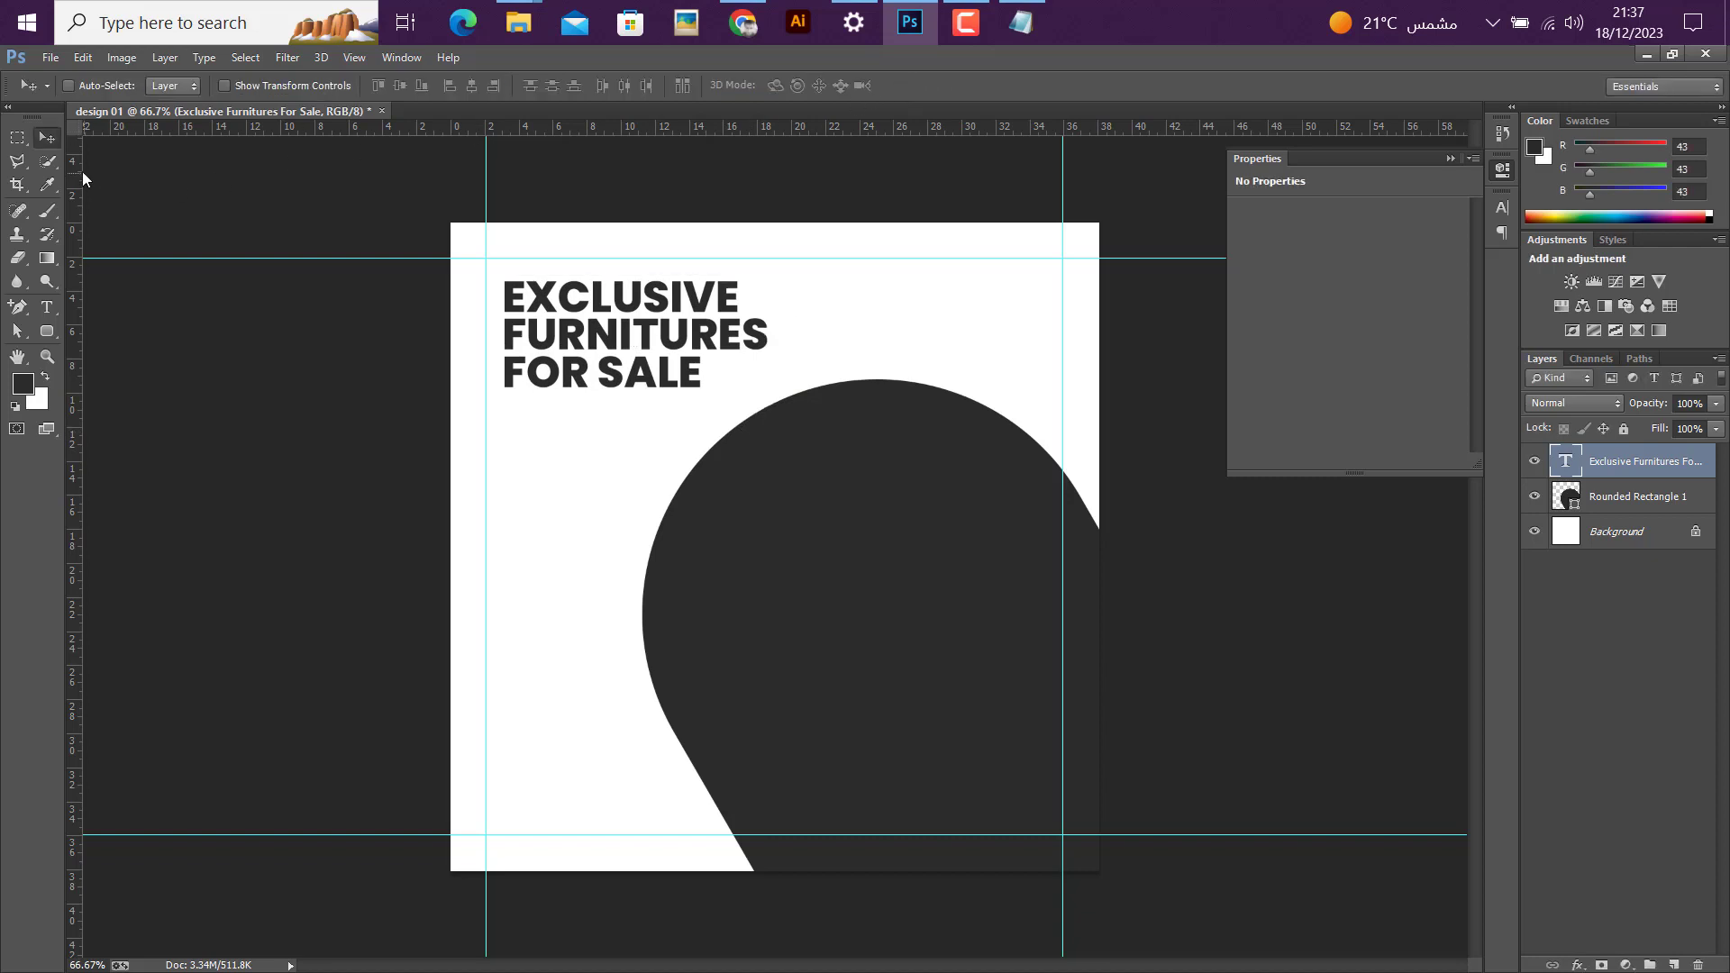
# Step: Align the headline's left and top edges to the margin guides using a rectangular selection from their upper-left intersection, and deselect
pyautogui.click(17, 139)
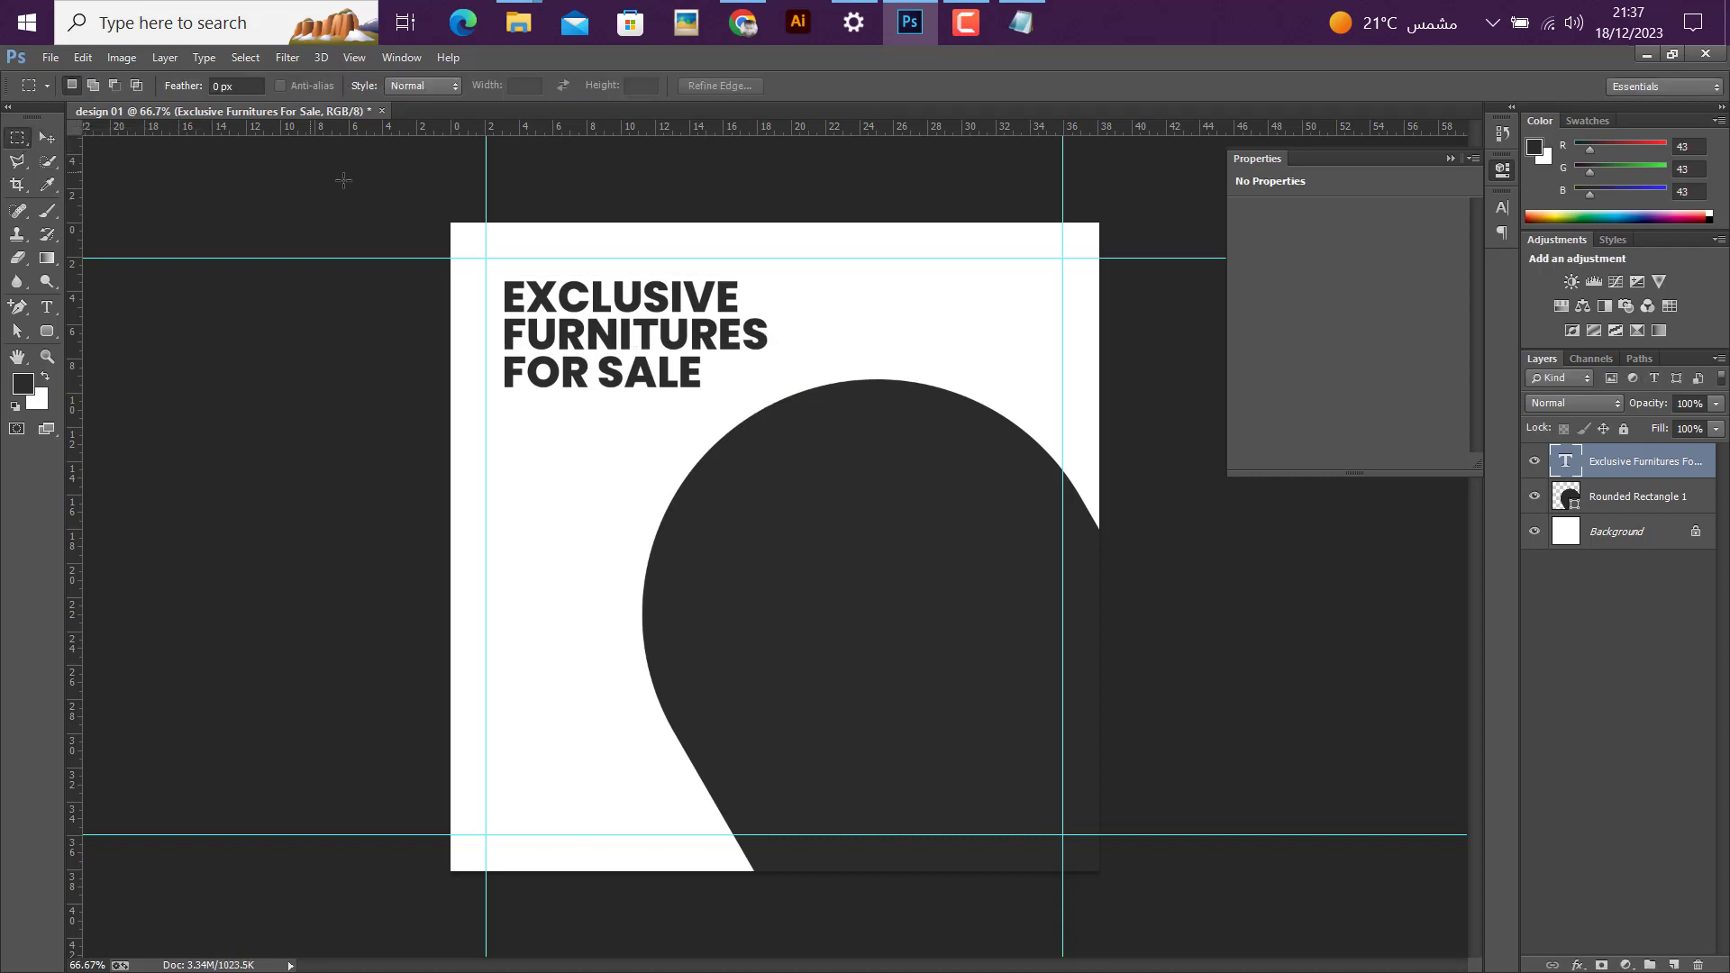
pyautogui.moveTo(486, 259); pyautogui.dragTo(570, 333)
pyautogui.press('v')
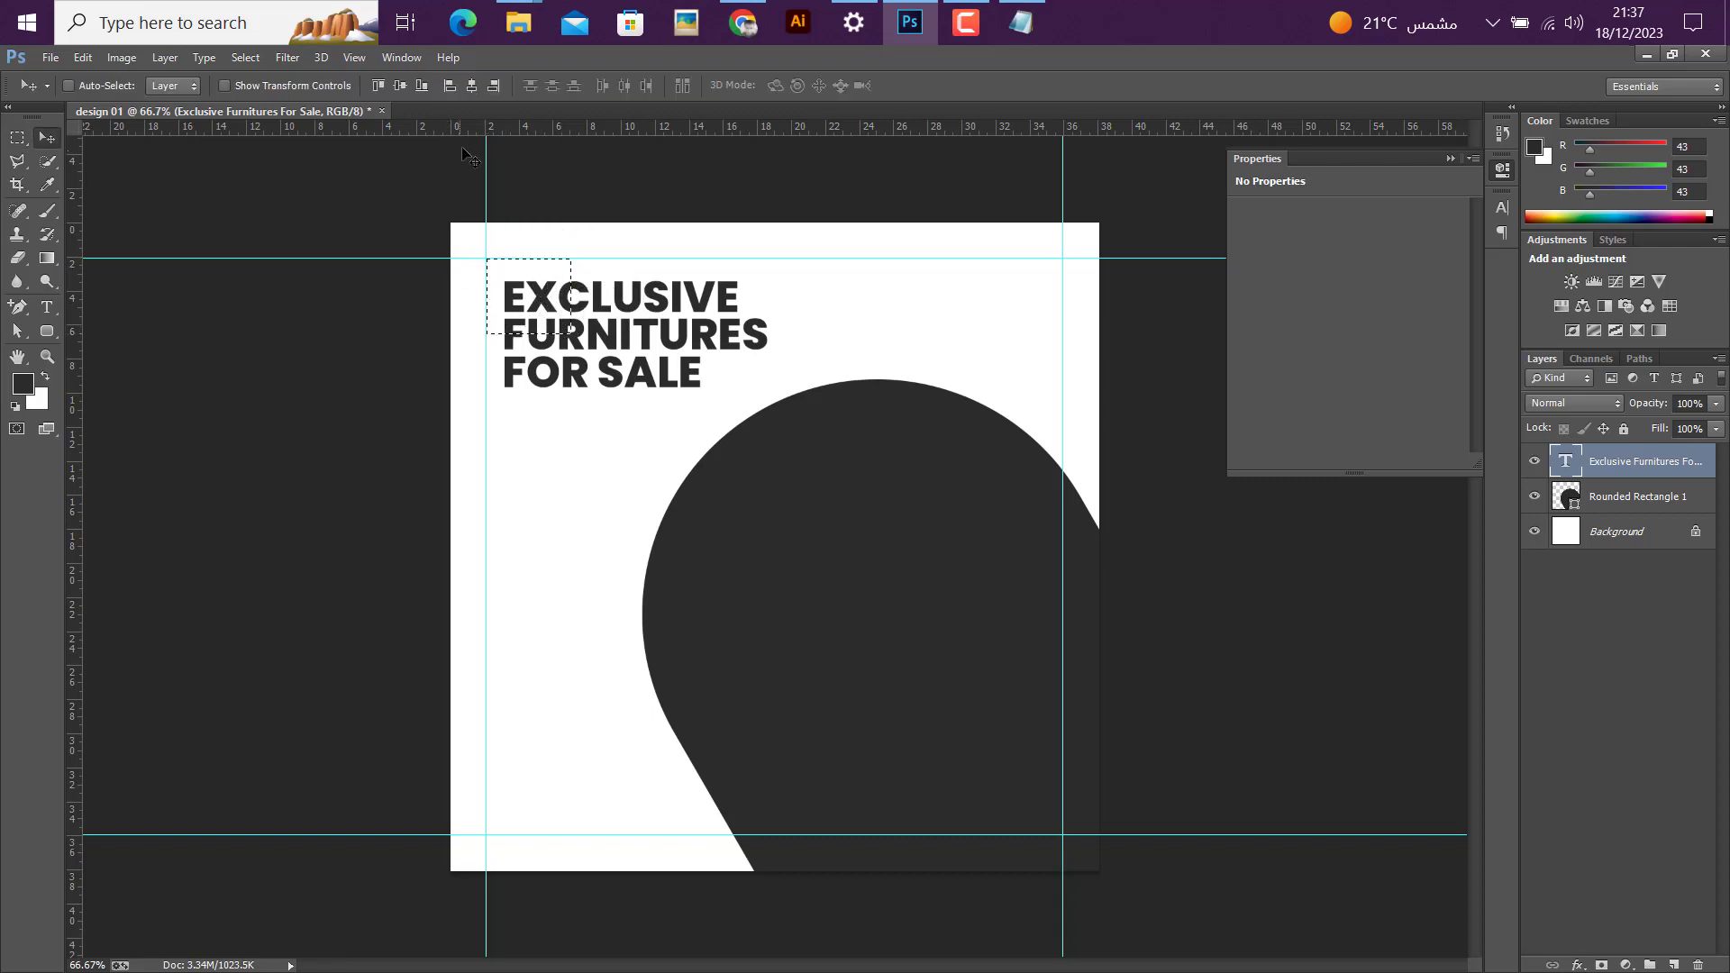
pyautogui.click(447, 87)
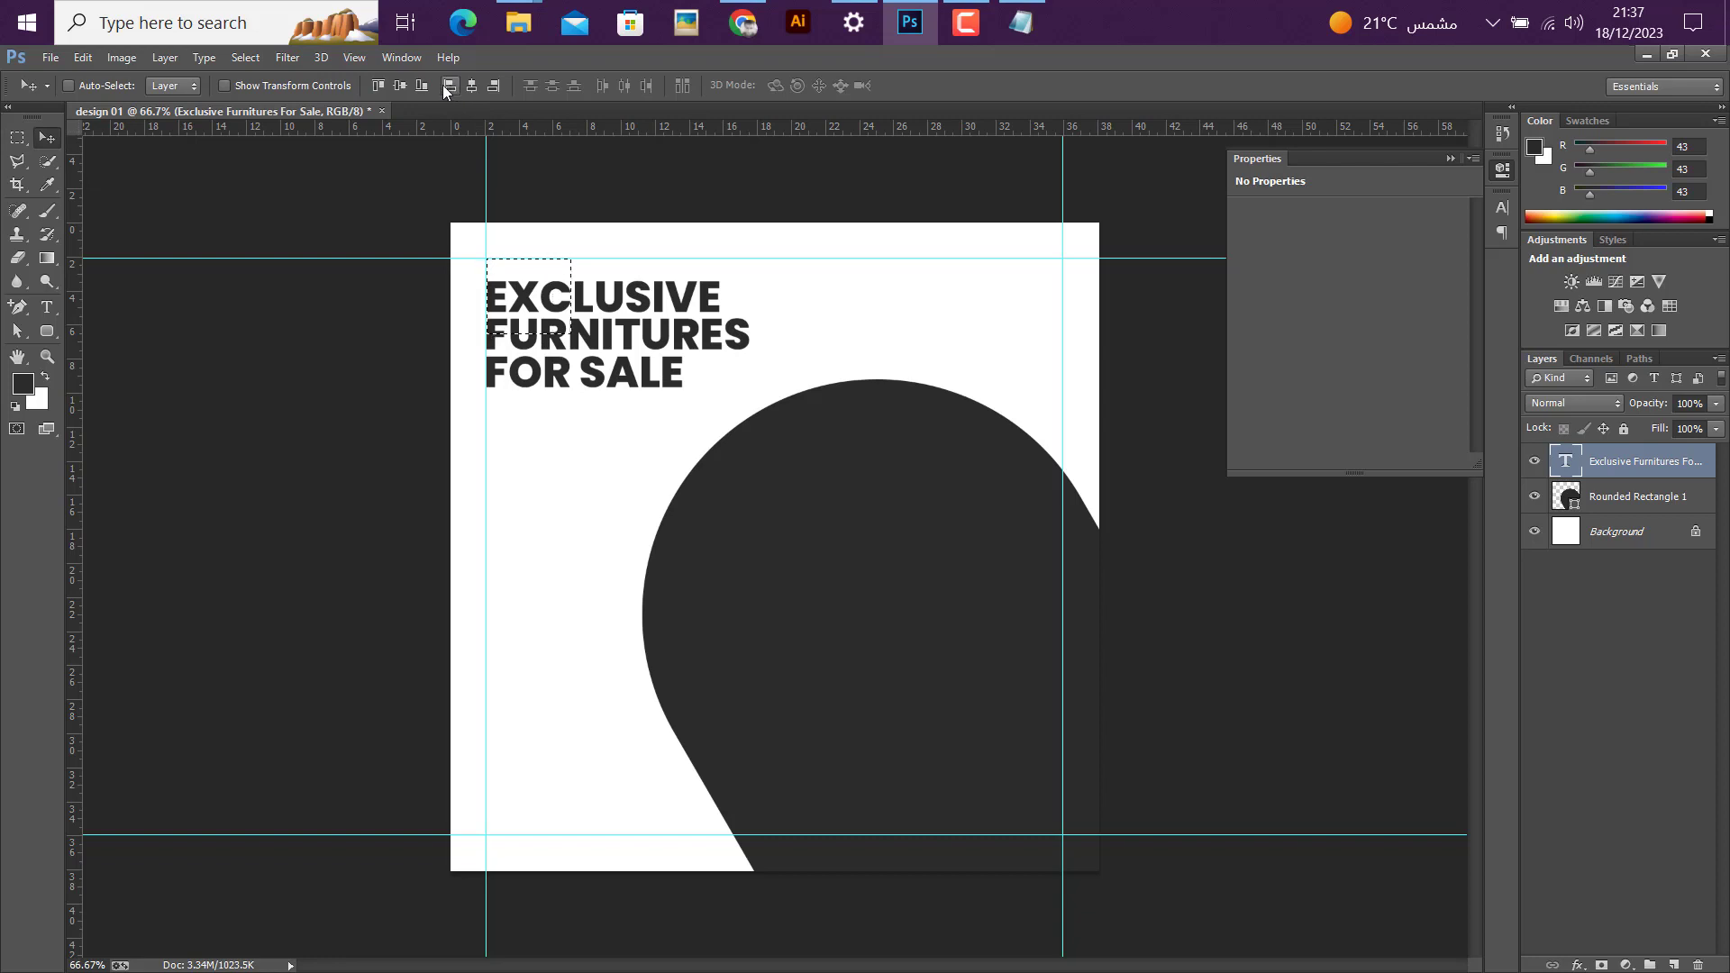
pyautogui.click(379, 88)
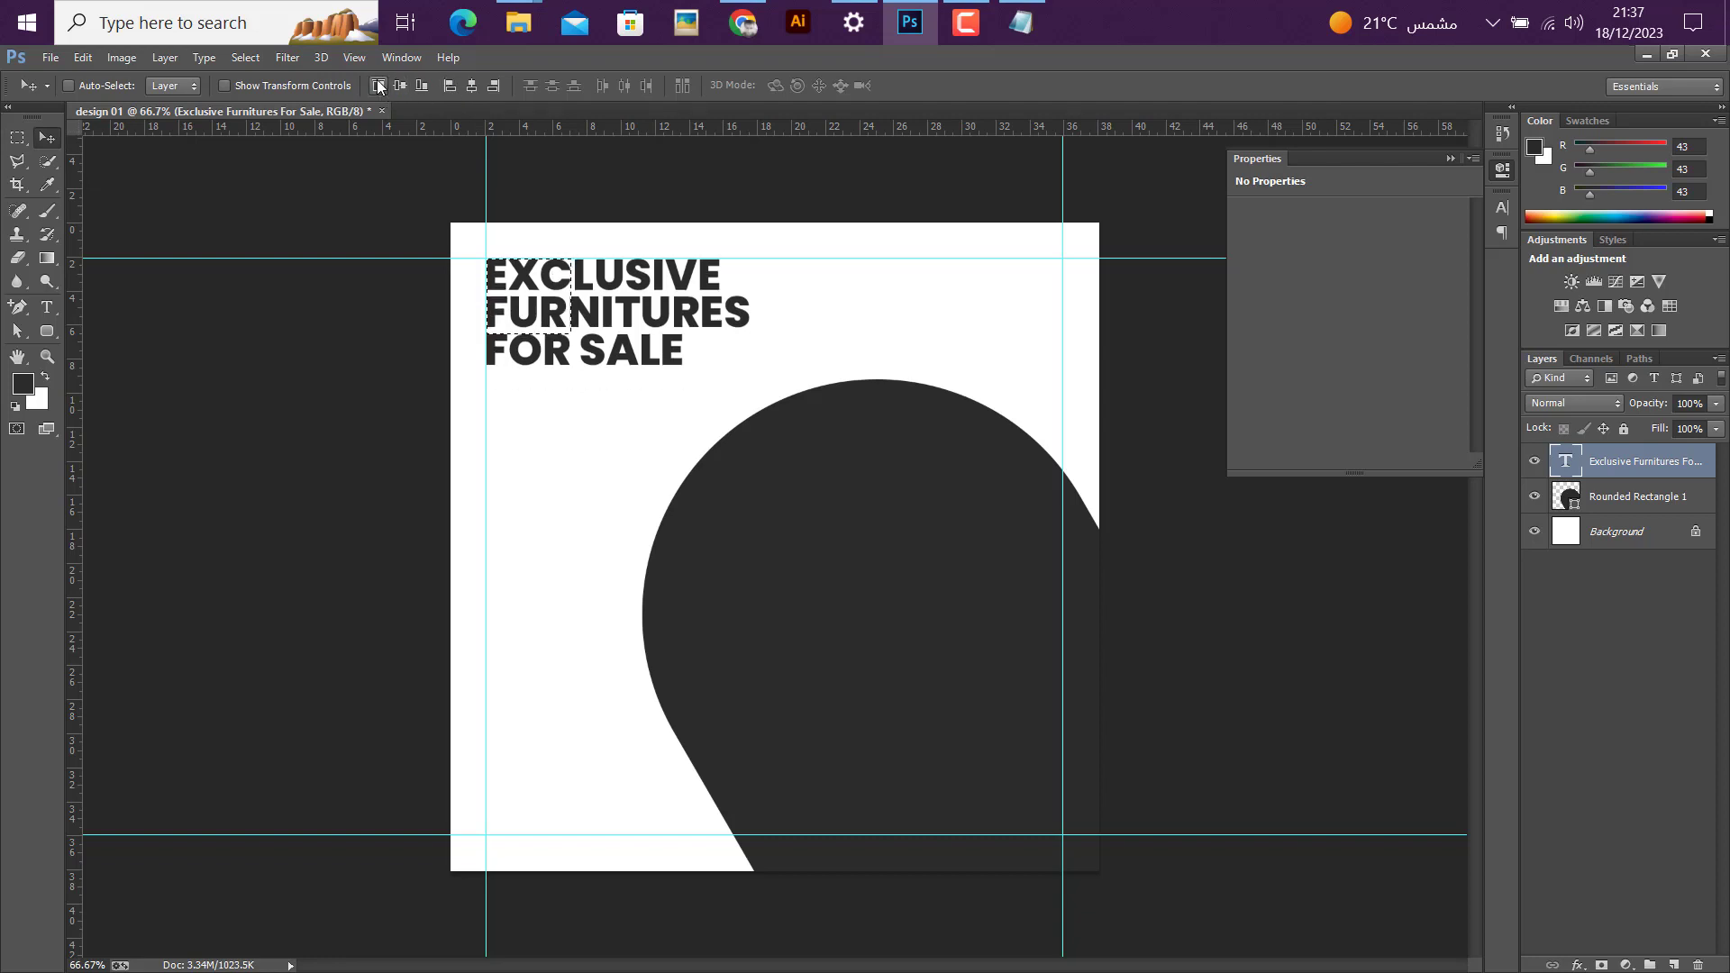
pyautogui.hotkey('ctrl', 'd')
# Step: Draw a dark rounded rectangle about 245 × 60 px with a 10 px radius below the headline, starting at the left margin guide
pyautogui.click(51, 330)
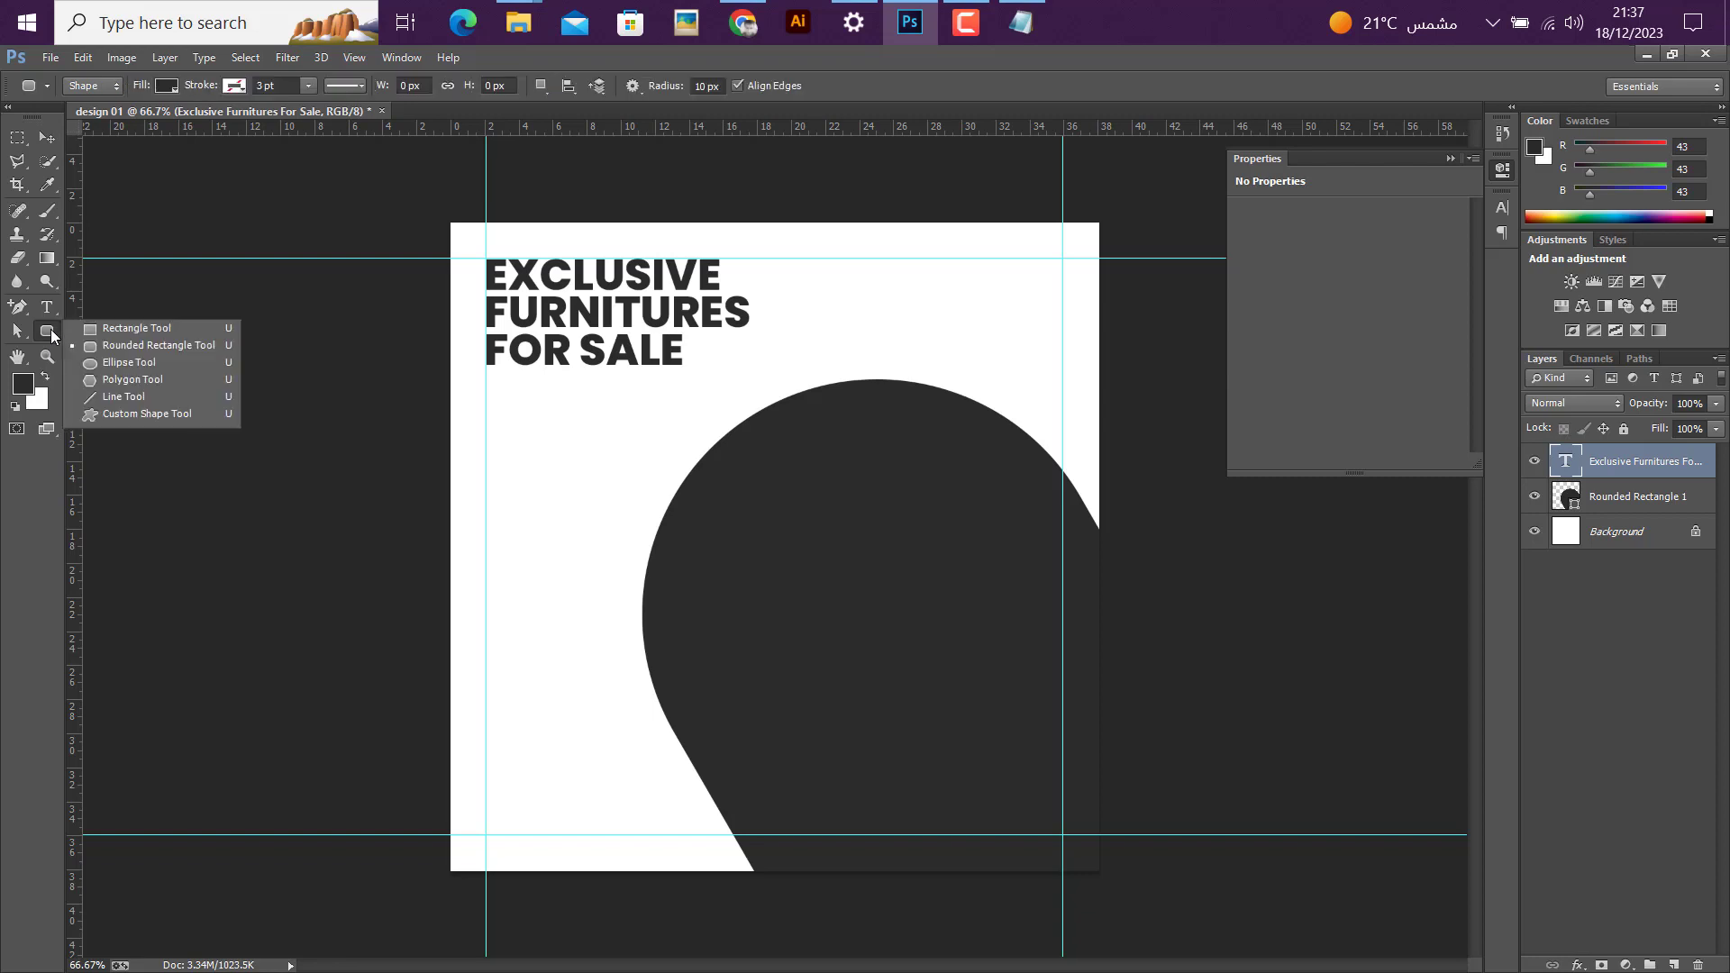
pyautogui.click(109, 345)
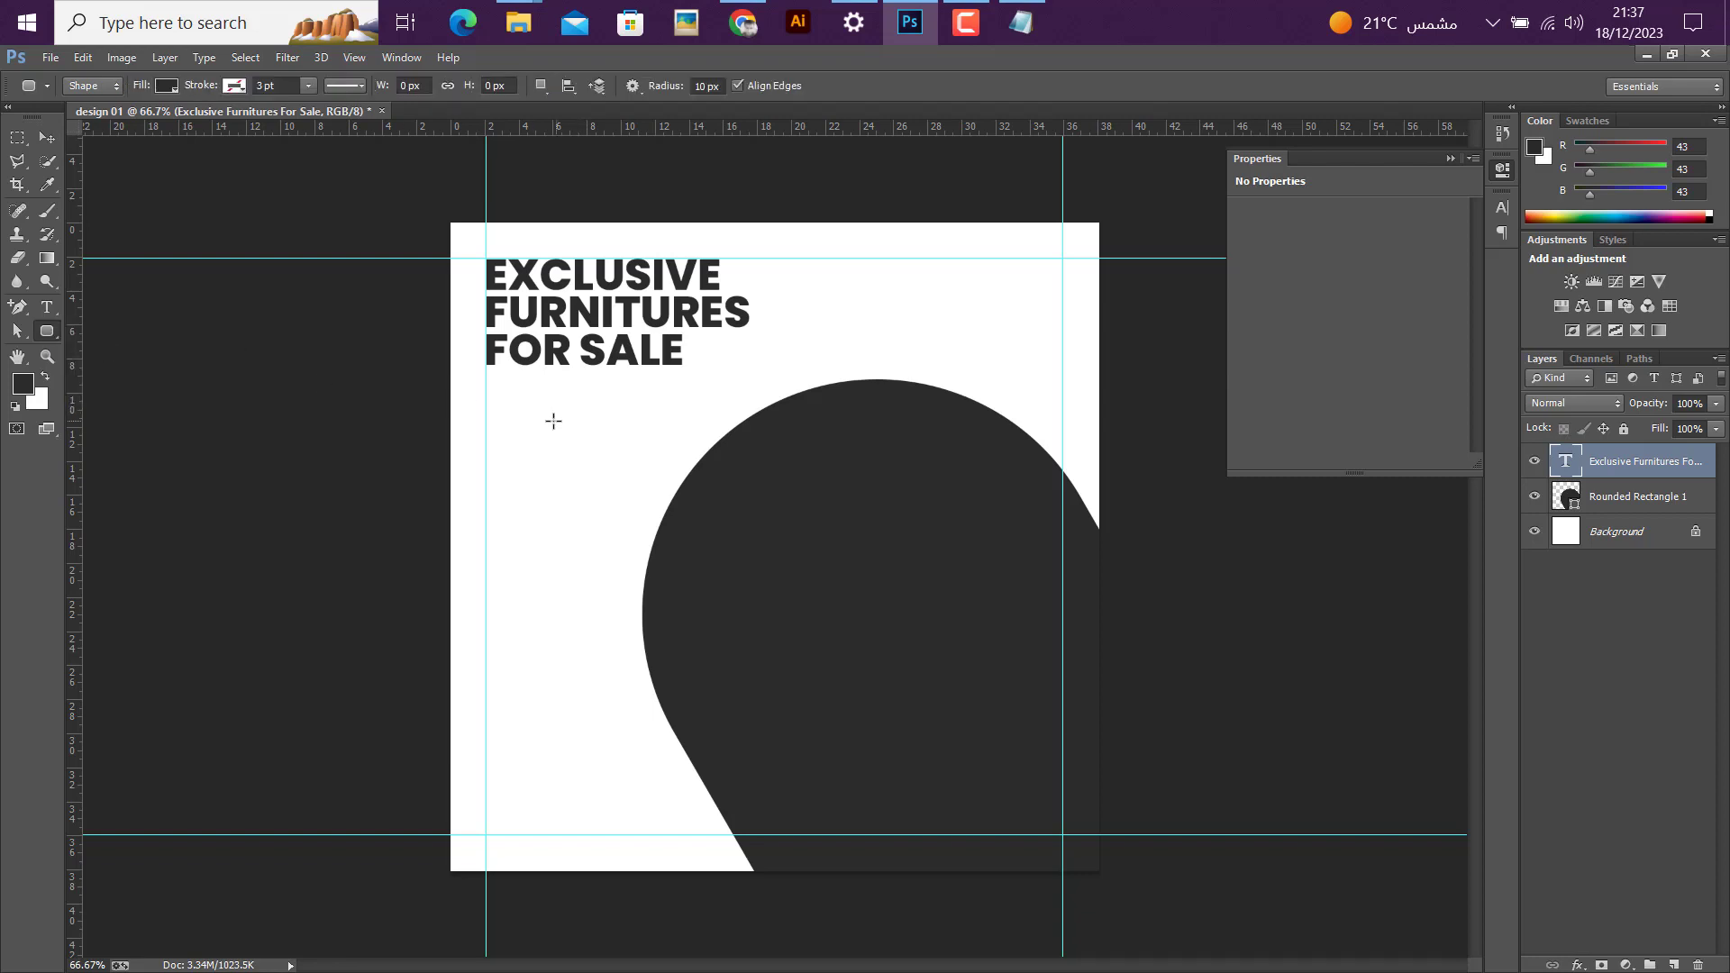
pyautogui.scroll(1, 535, 373)
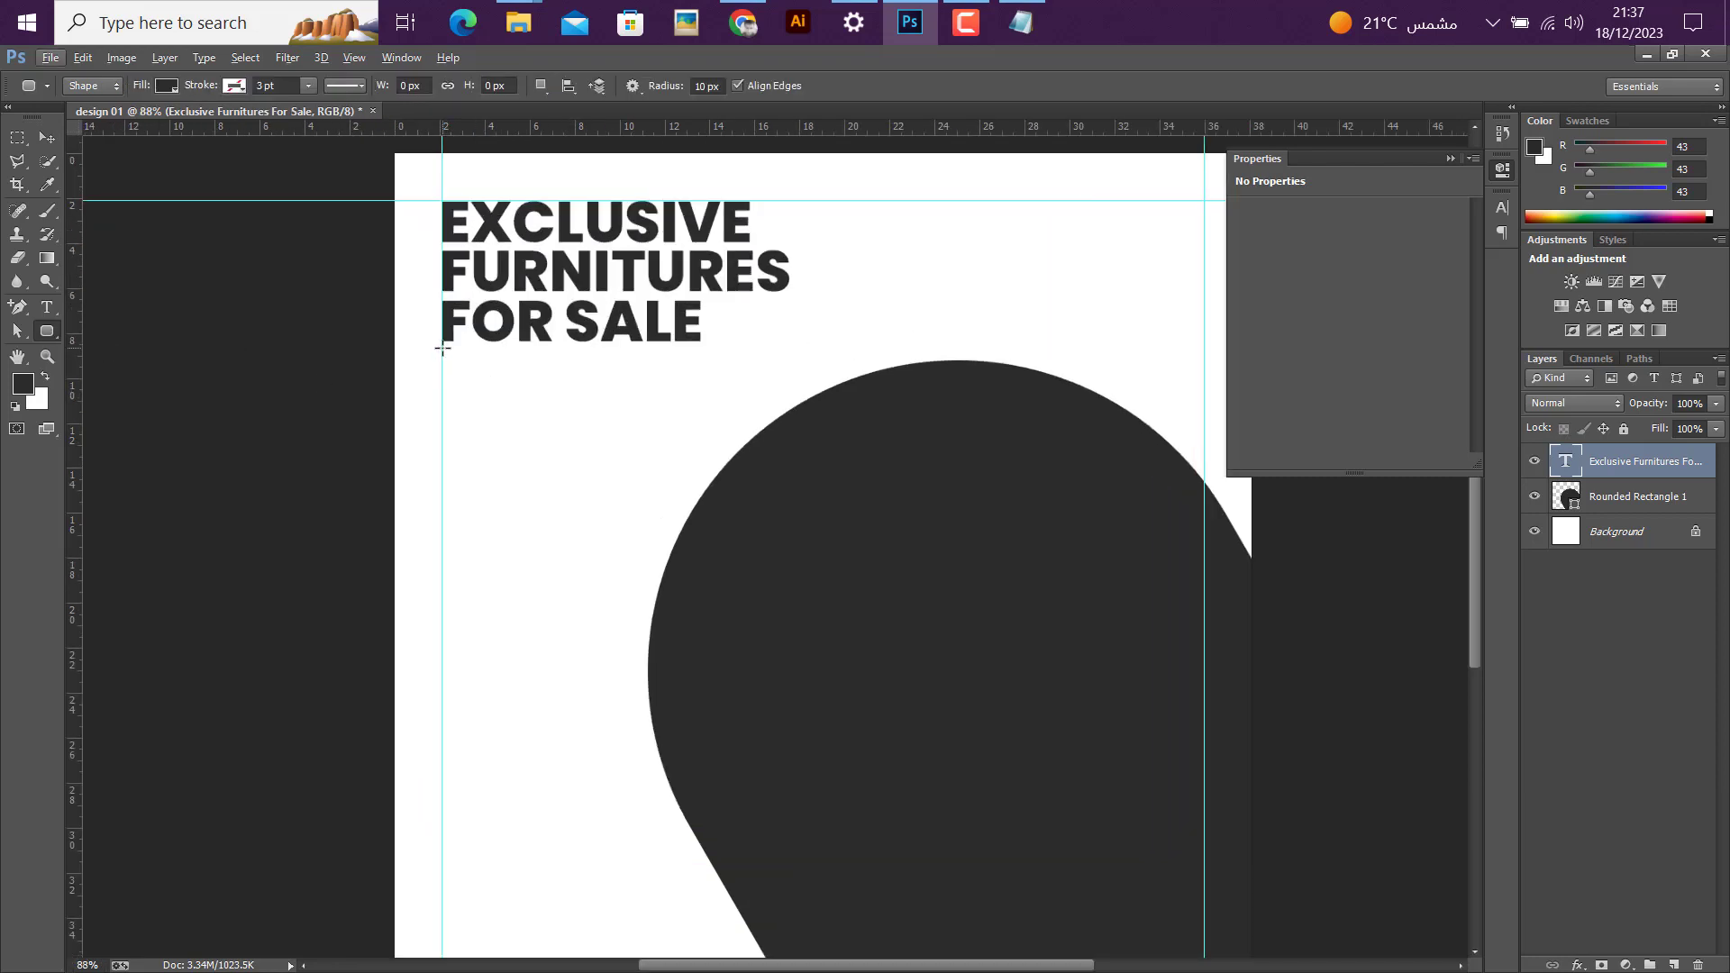
pyautogui.moveTo(441, 356); pyautogui.dragTo(634, 402)
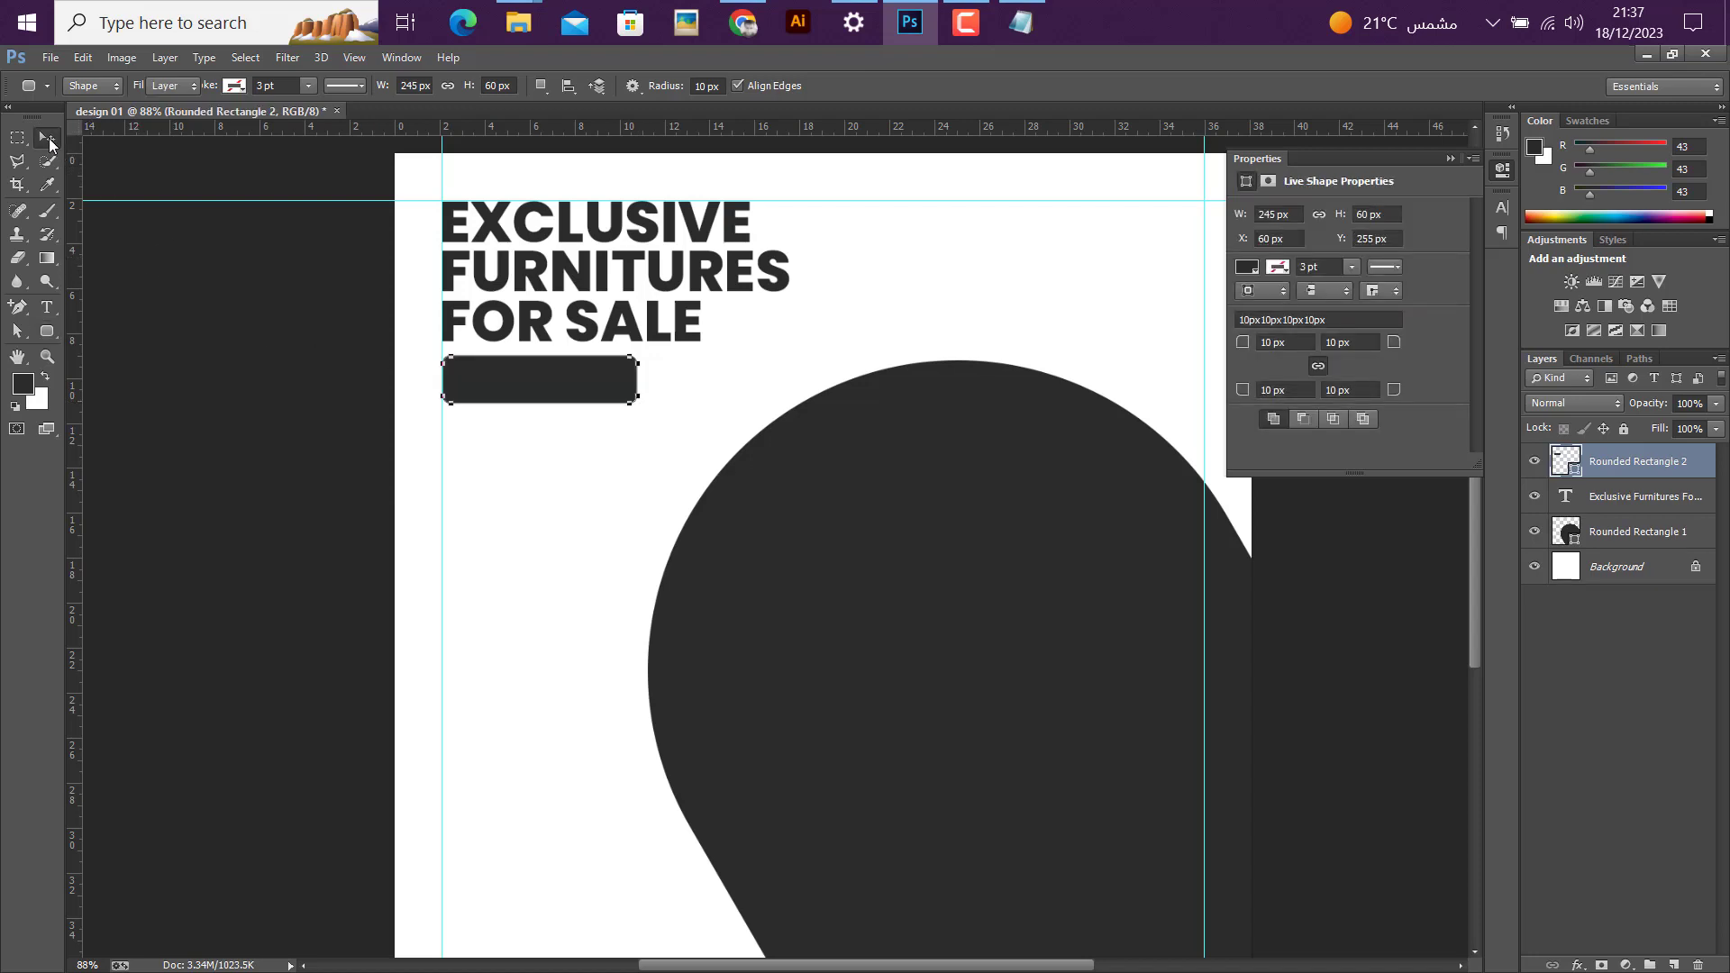
pyautogui.press('v')
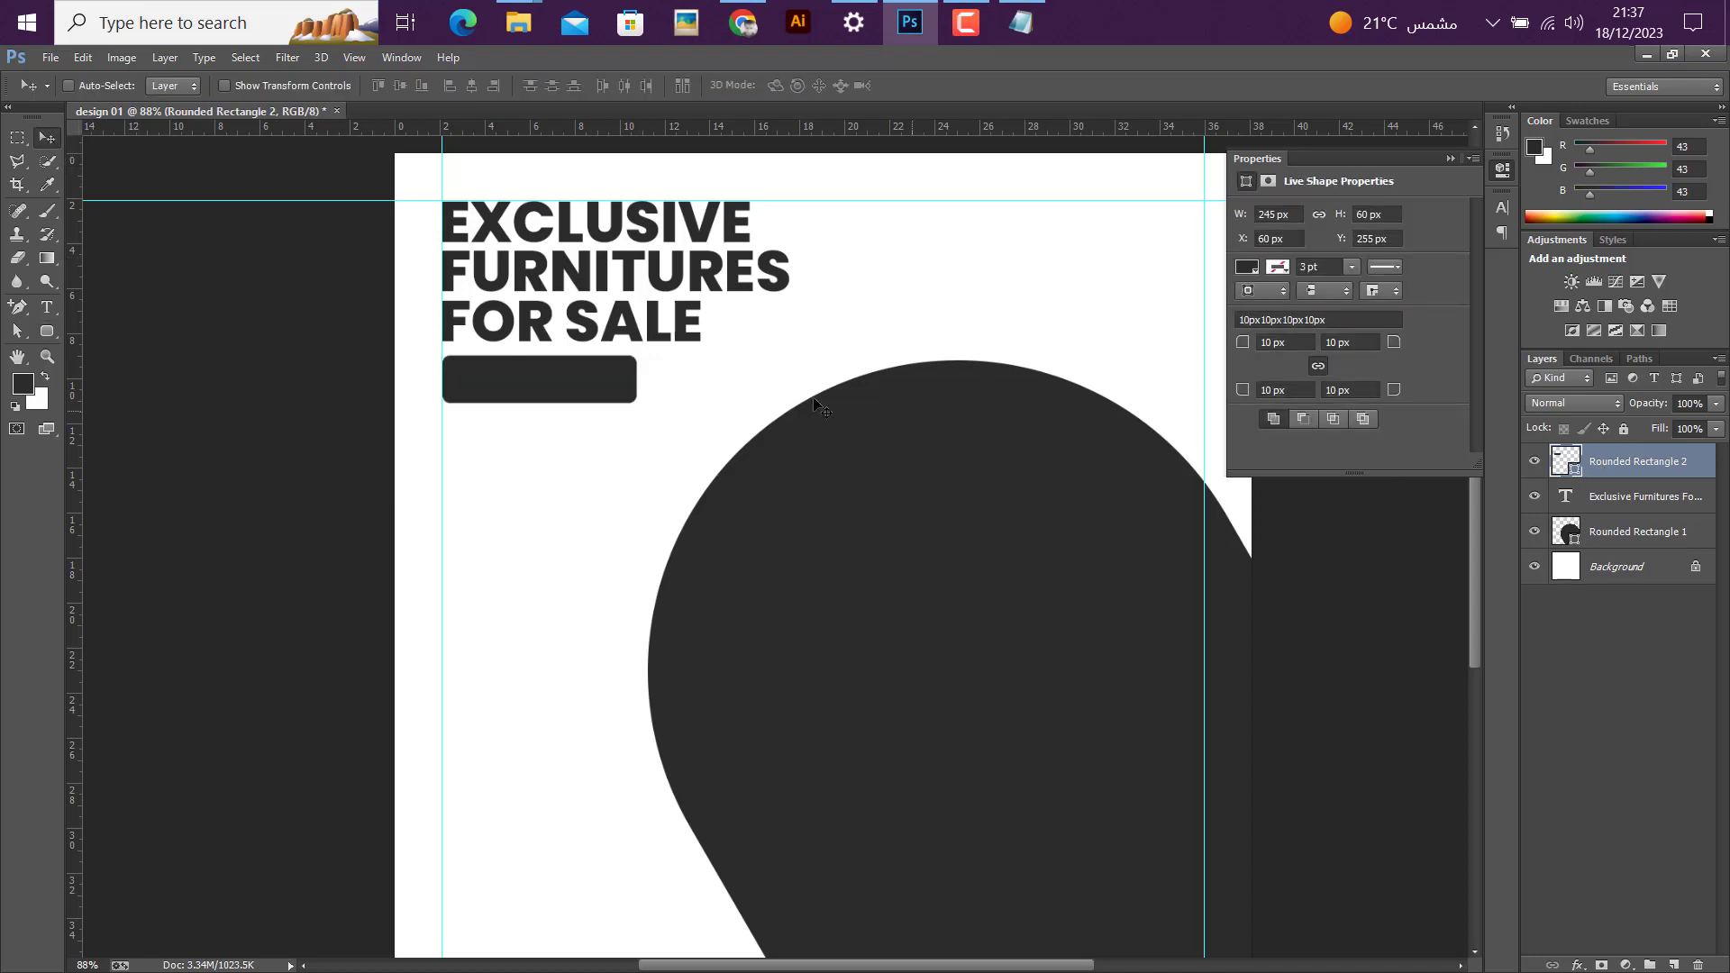
# Step: Add a separate text line reading "SHOP NOW" in the white area below the small rounded rectangle
pyautogui.click(48, 309)
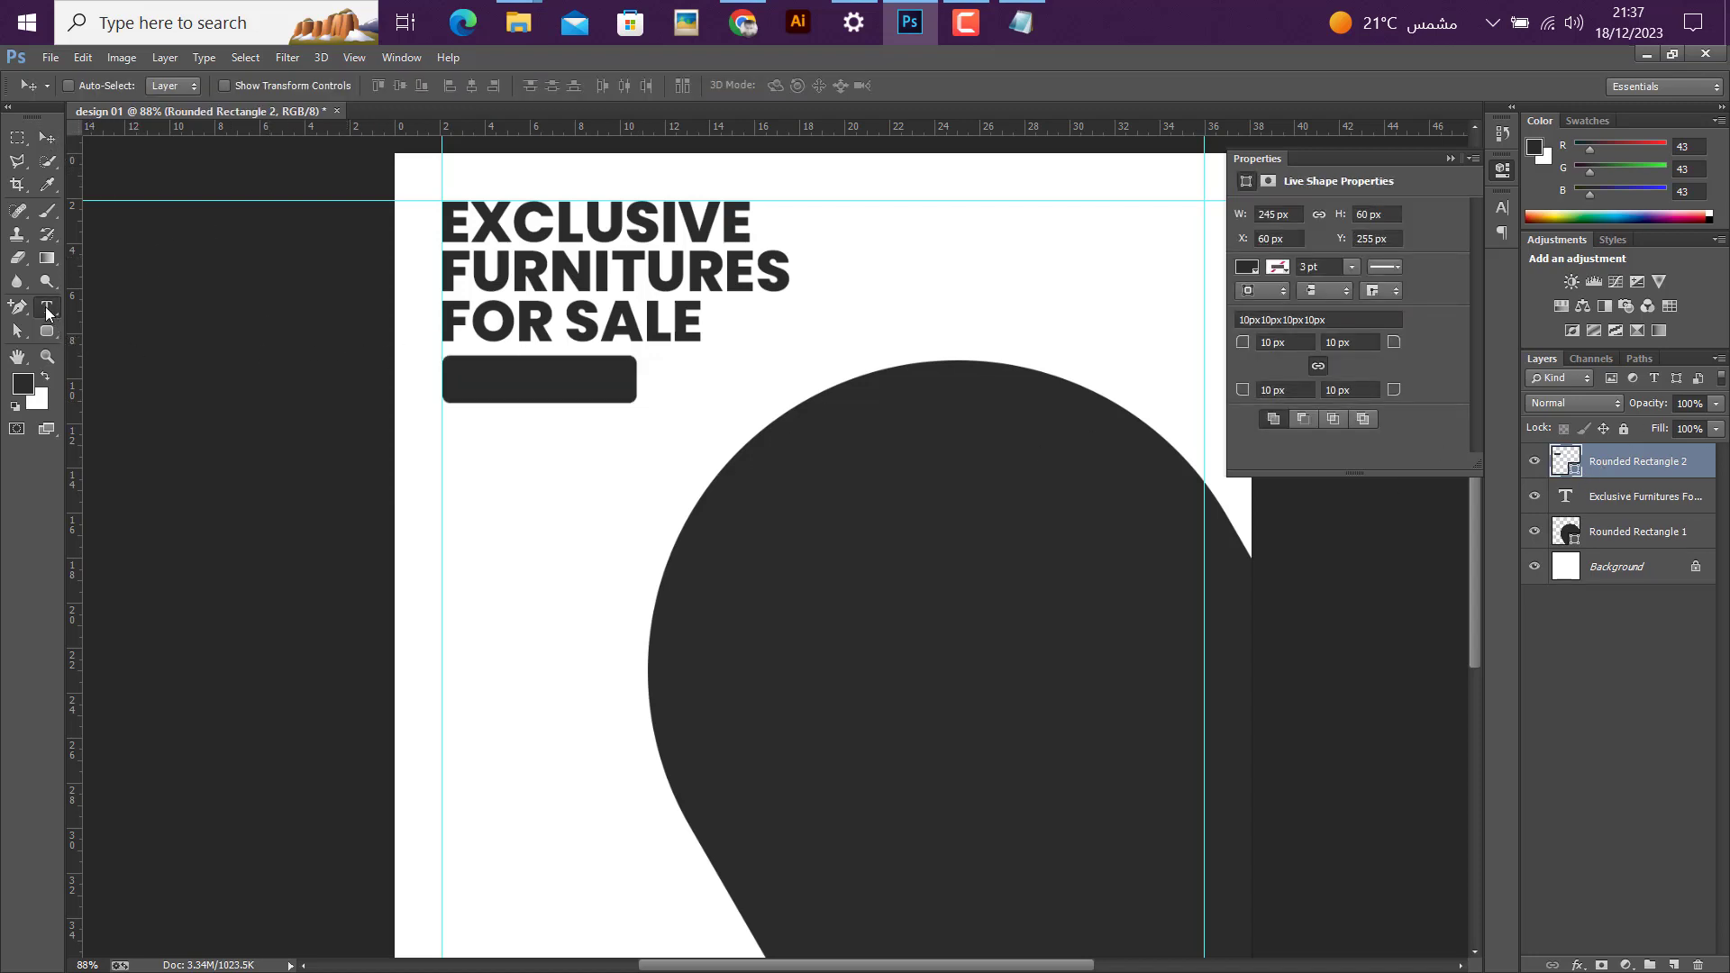
pyautogui.click(468, 538)
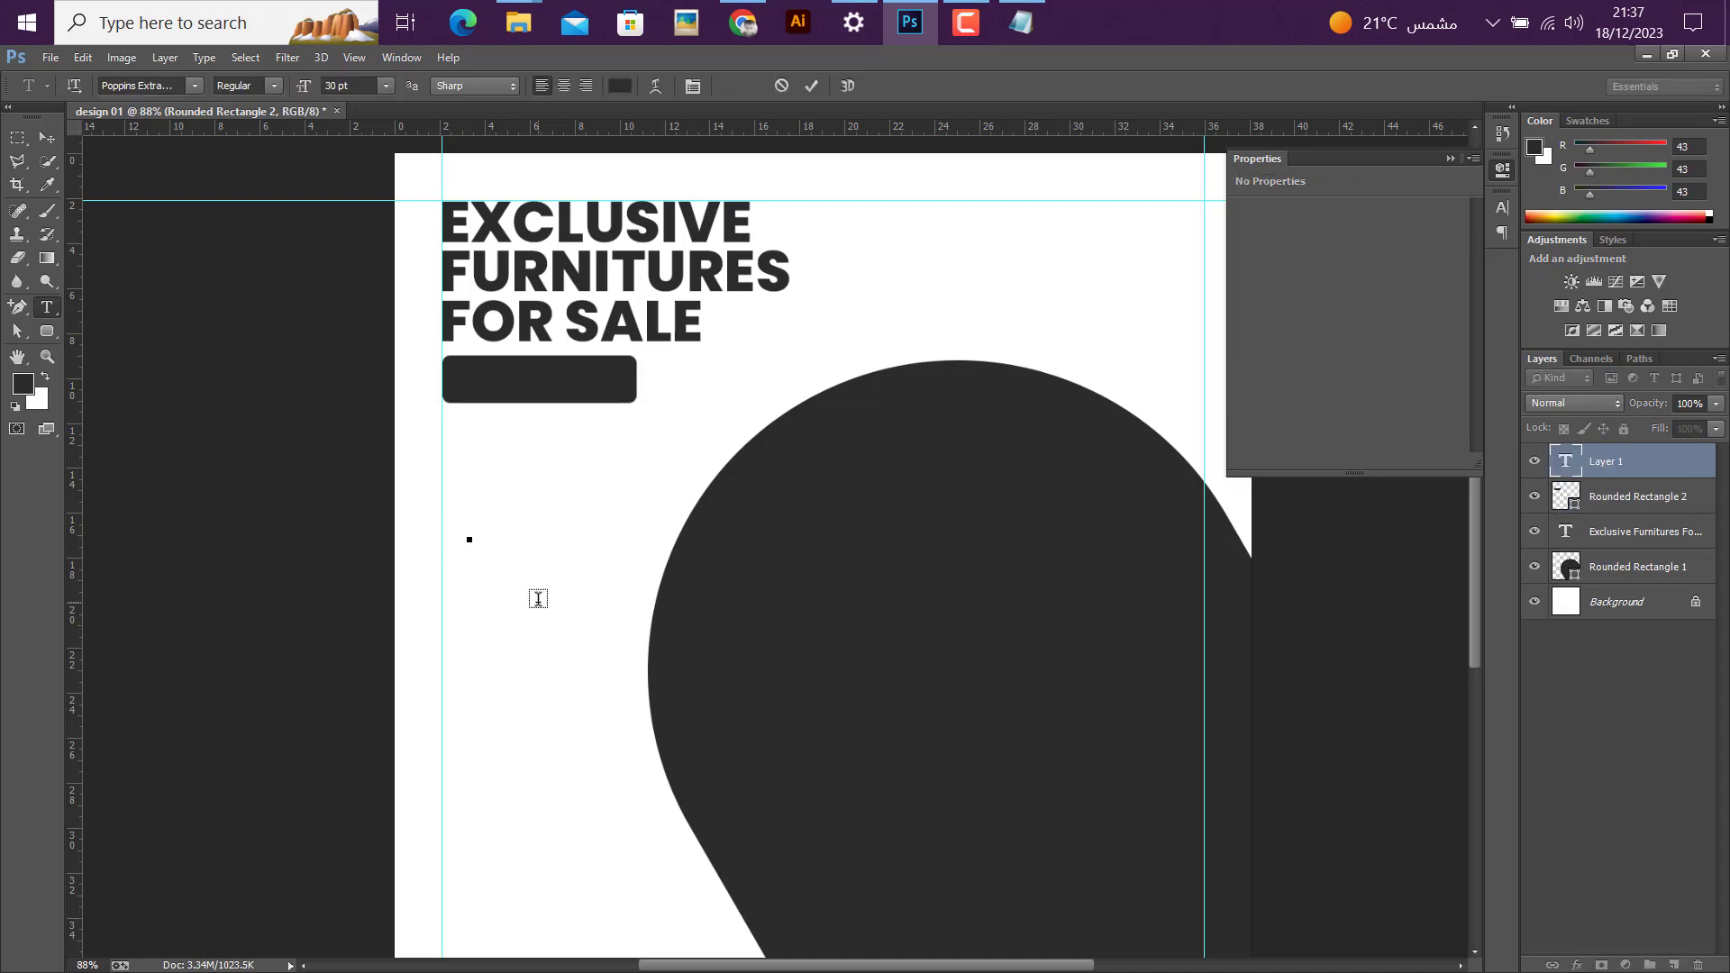
pyautogui.write('SHOP')
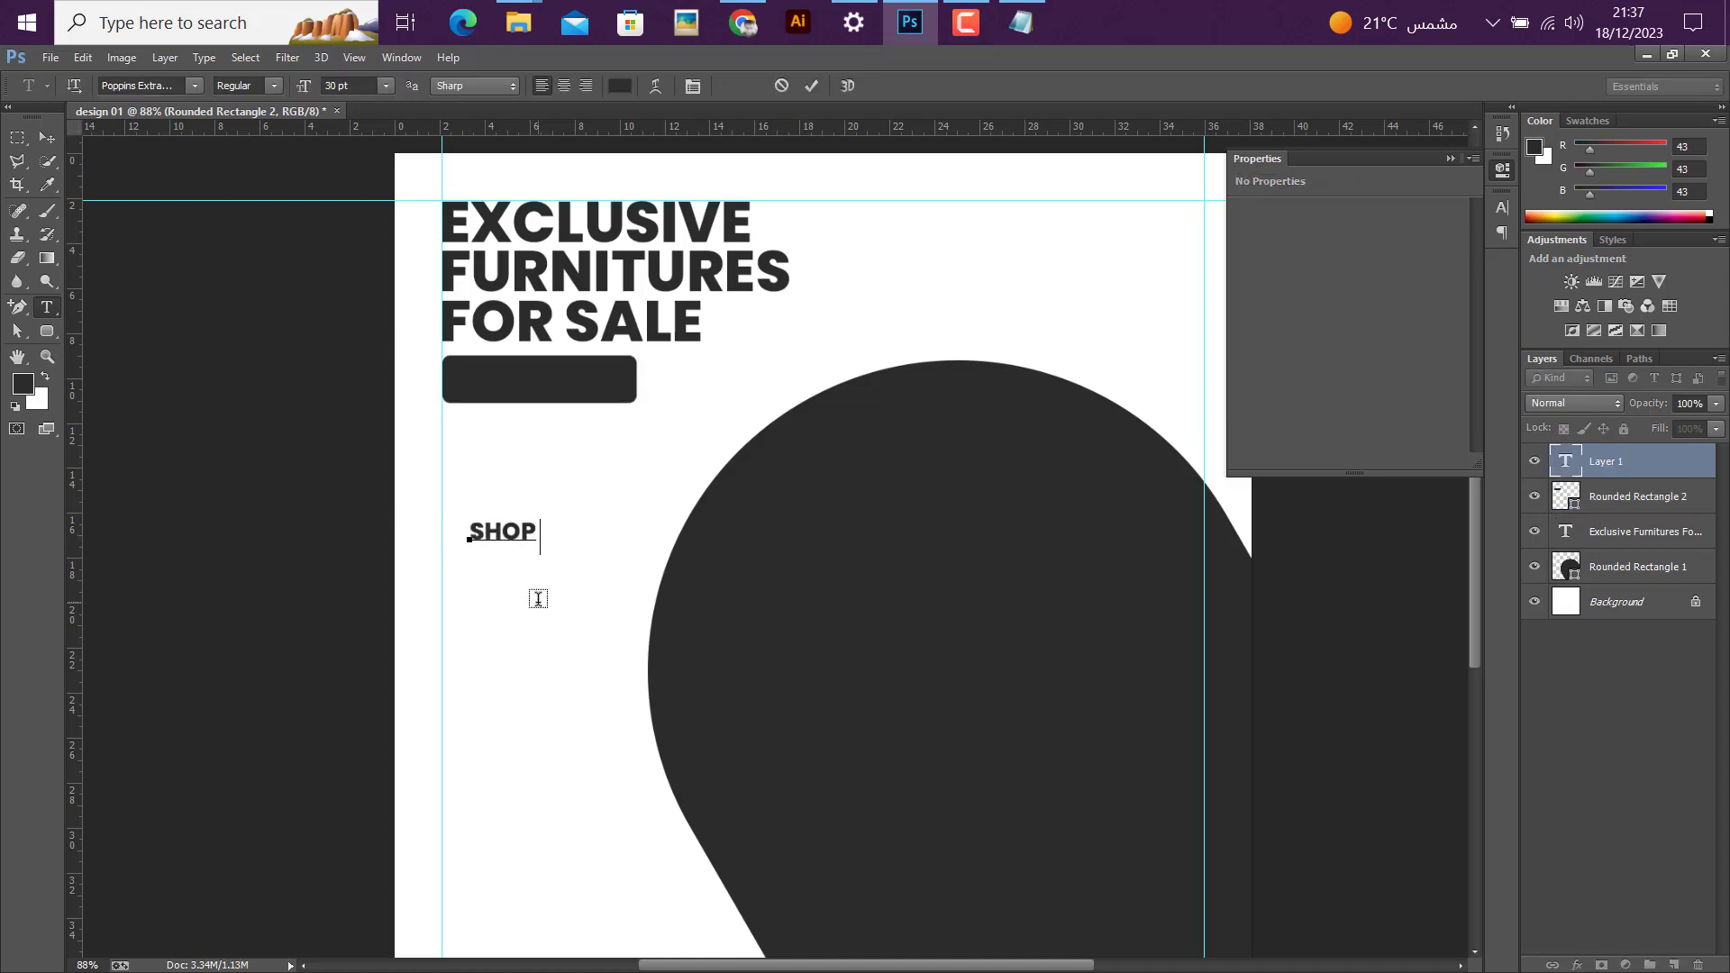
pyautogui.write(' NOW')
pyautogui.hotkey('ctrl', 'Return')
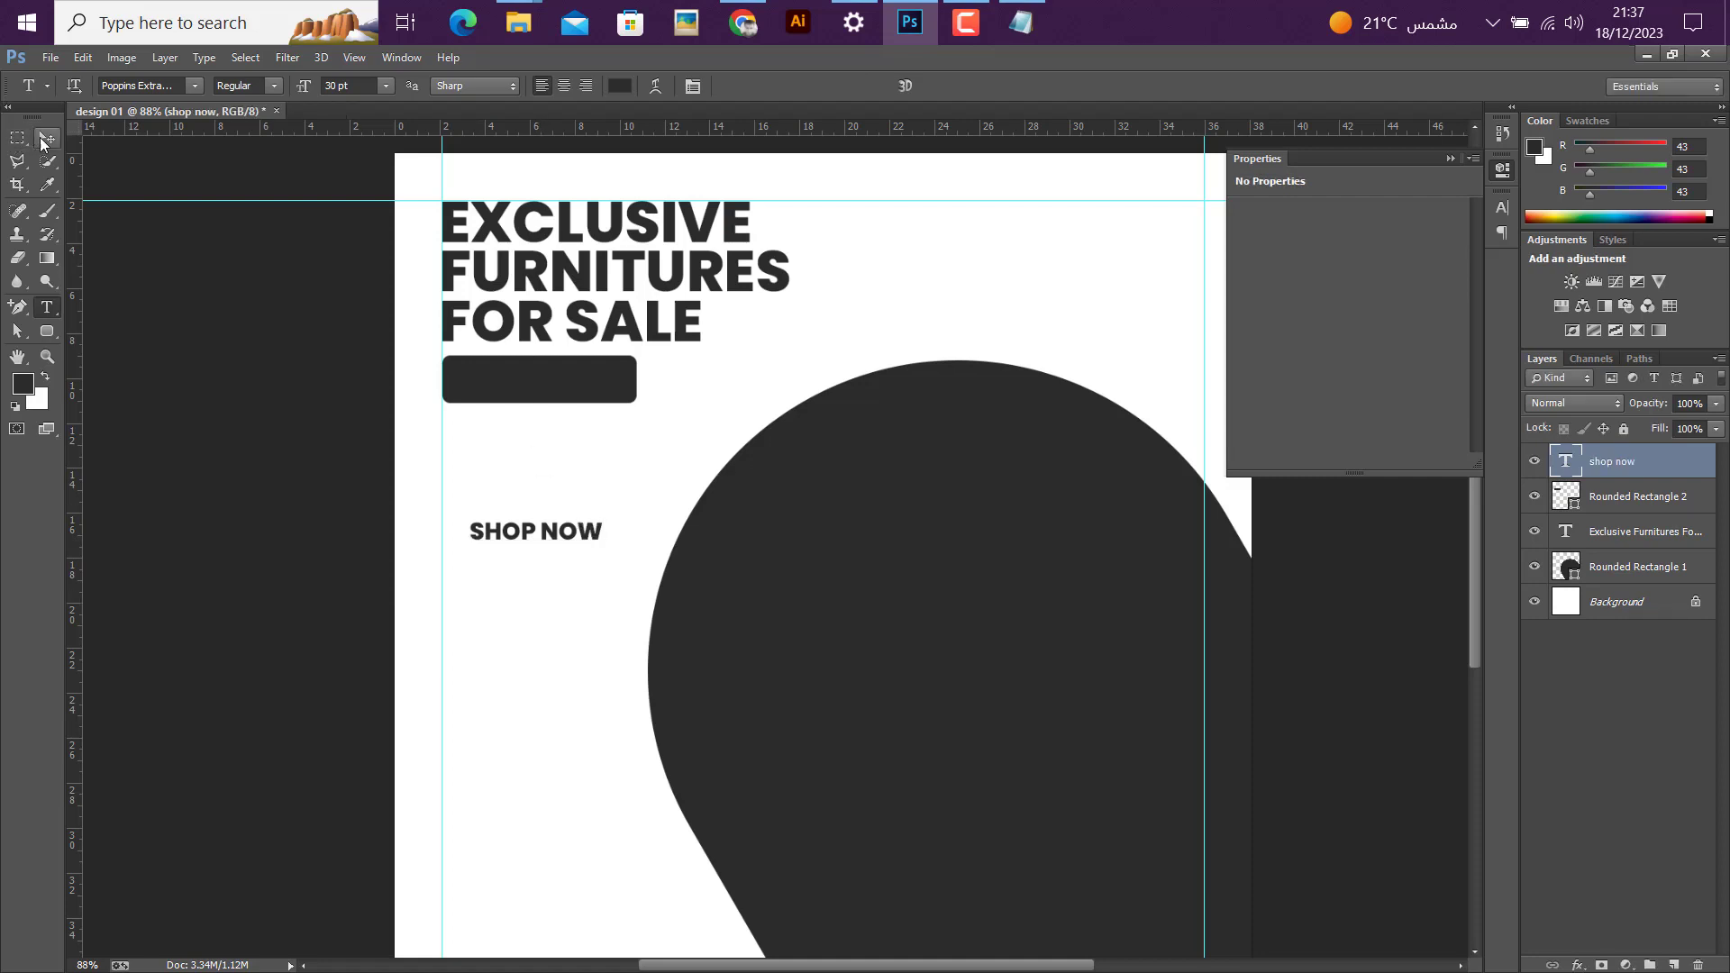
# Step: Change the SHOP NOW text colour to white, sampled from the canvas background
pyautogui.click(44, 140)
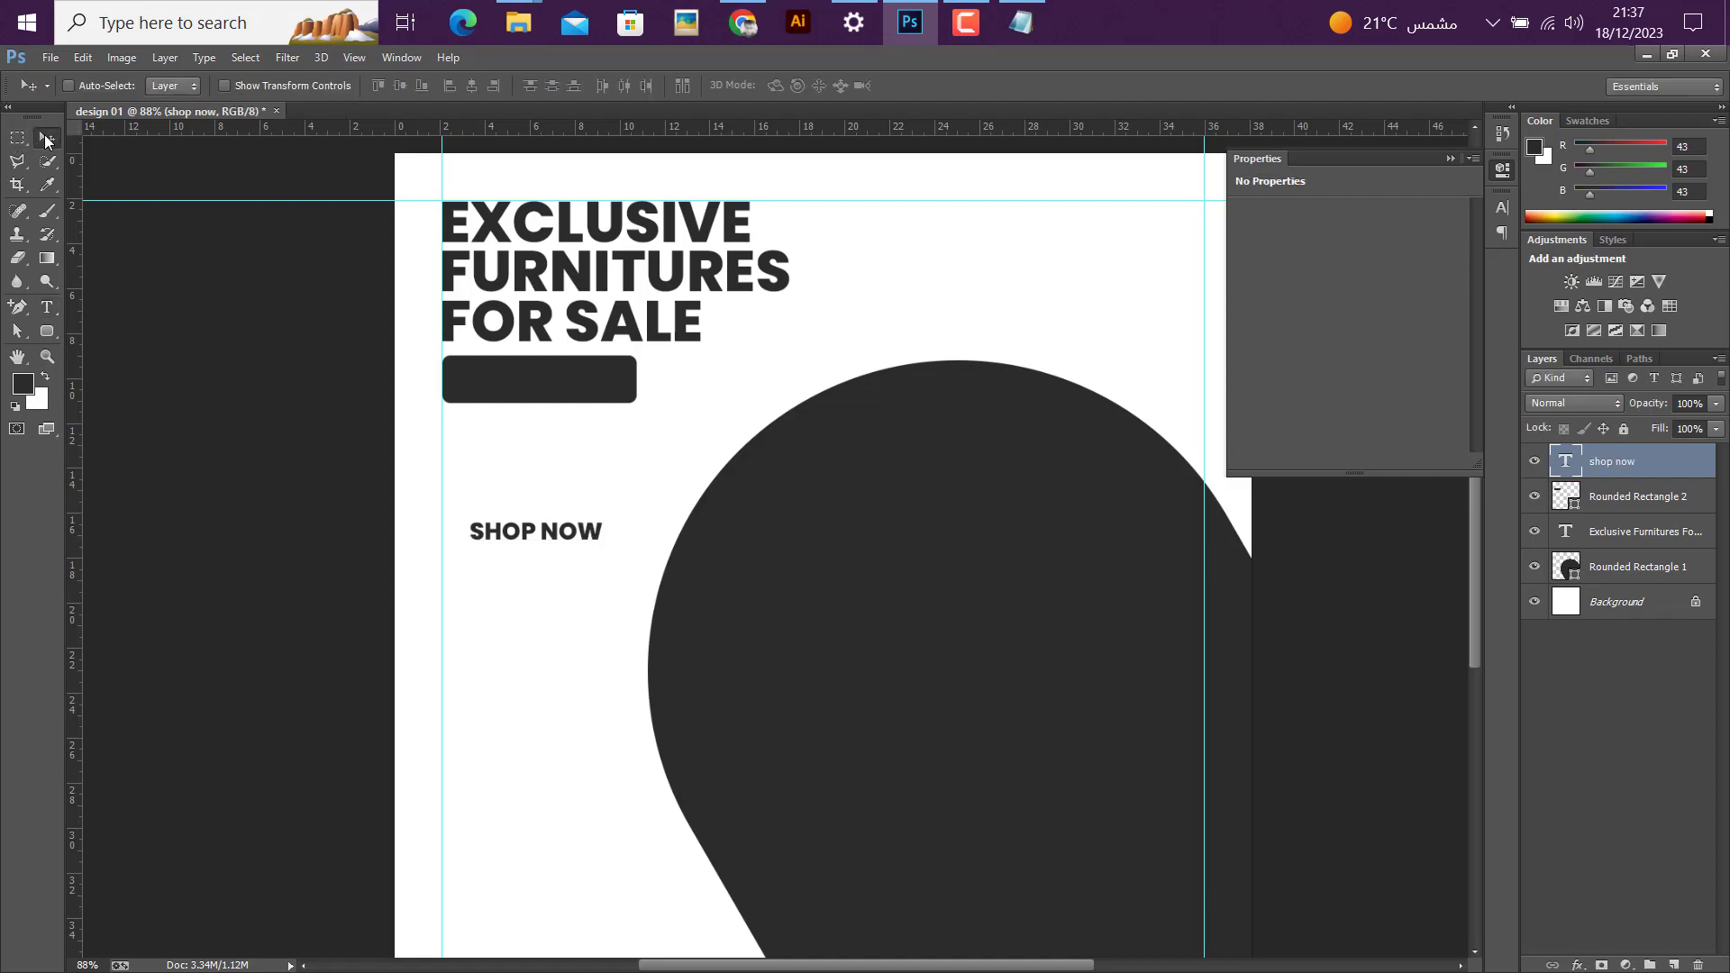
pyautogui.click(1501, 207)
pyautogui.click(1444, 312)
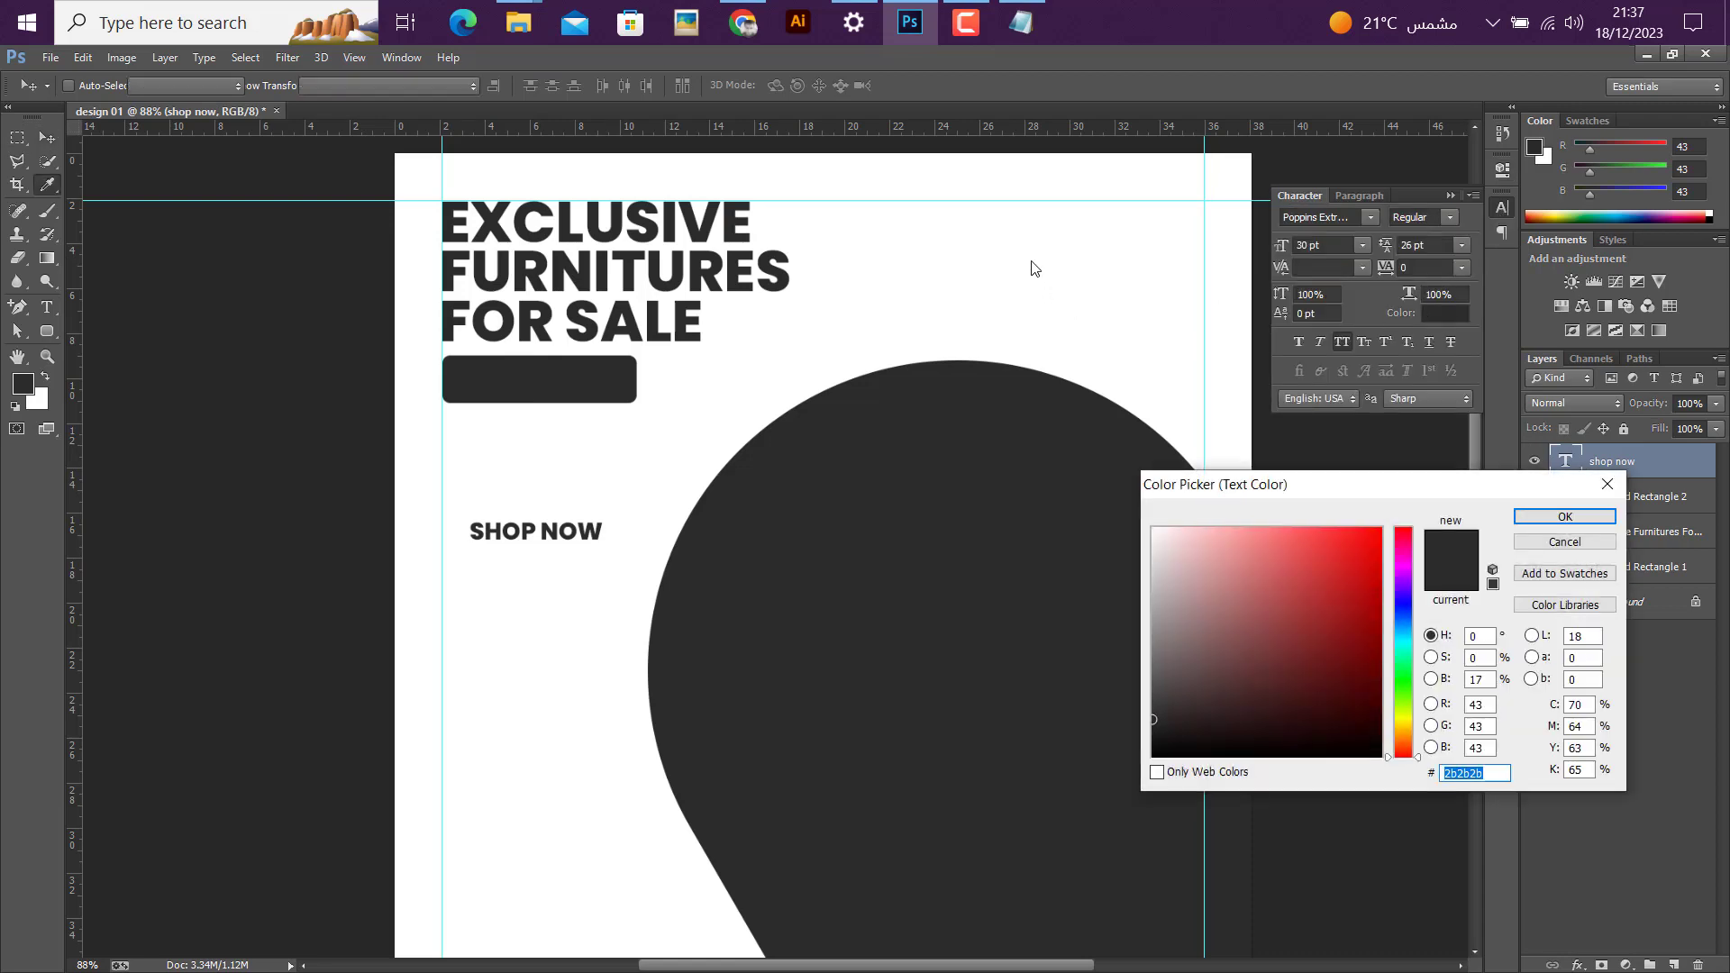
pyautogui.click(1032, 262)
pyautogui.click(1558, 516)
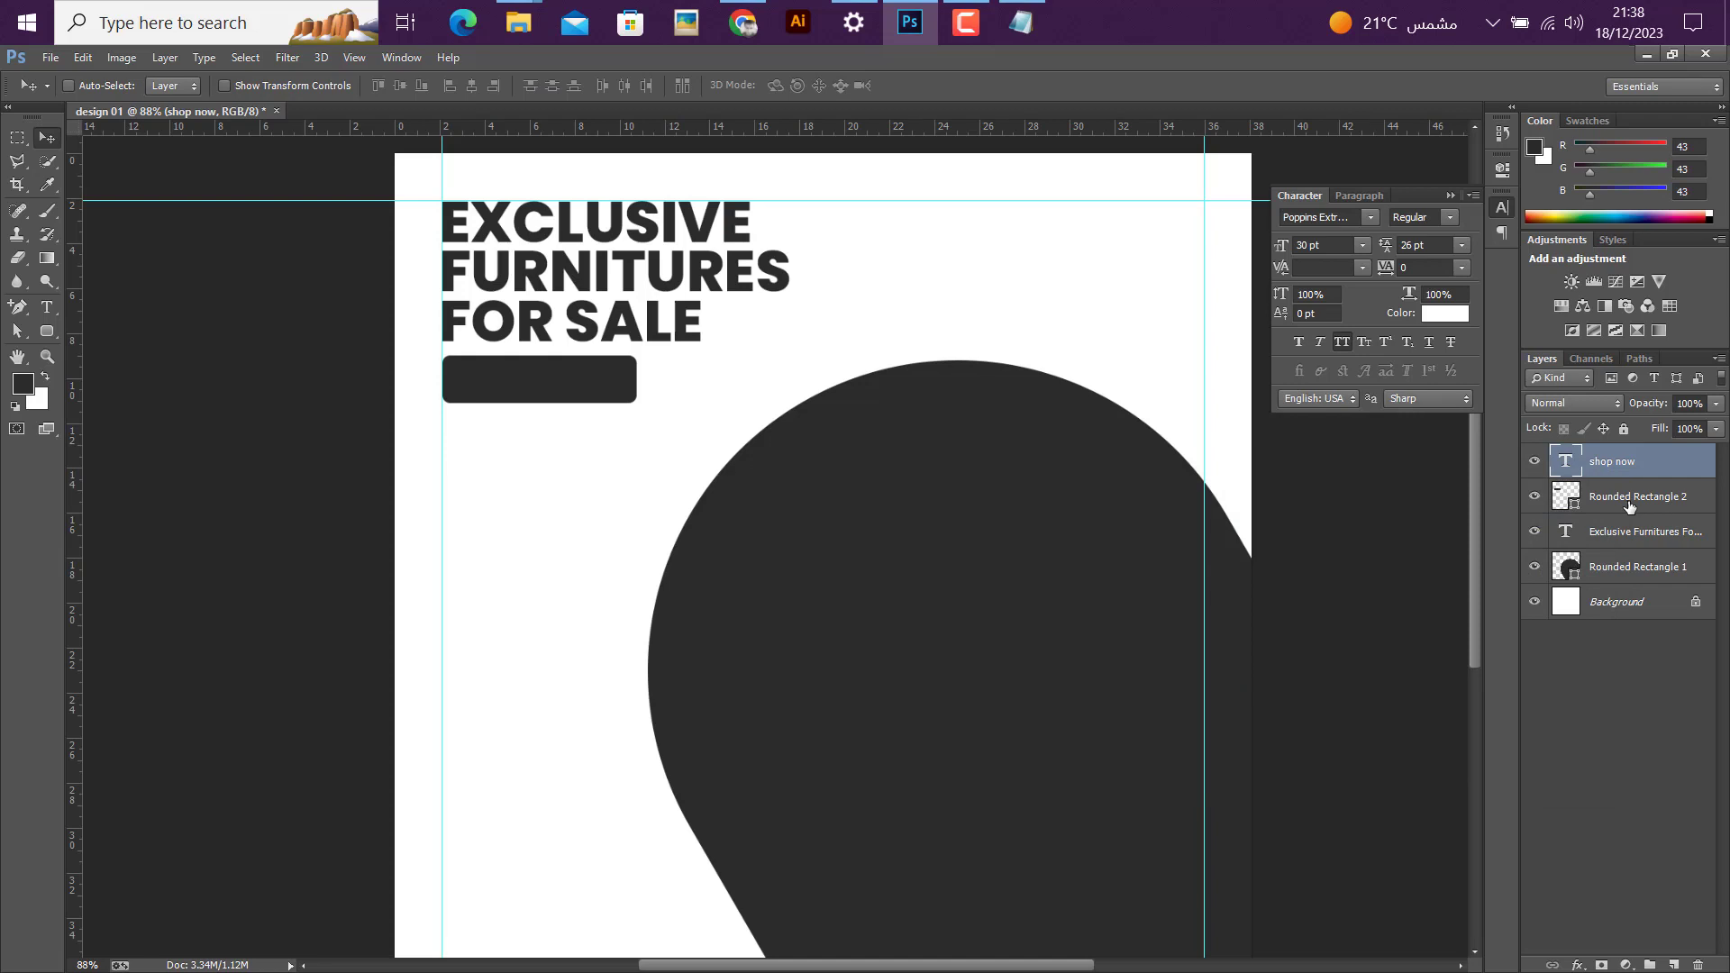
# Step: Centre the SHOP NOW text horizontally and vertically on the small rounded rectangle using its outline as a selection, and deselect
pyautogui.keyDown('ctrl'); pyautogui.click(1565, 501); pyautogui.keyUp('ctrl')
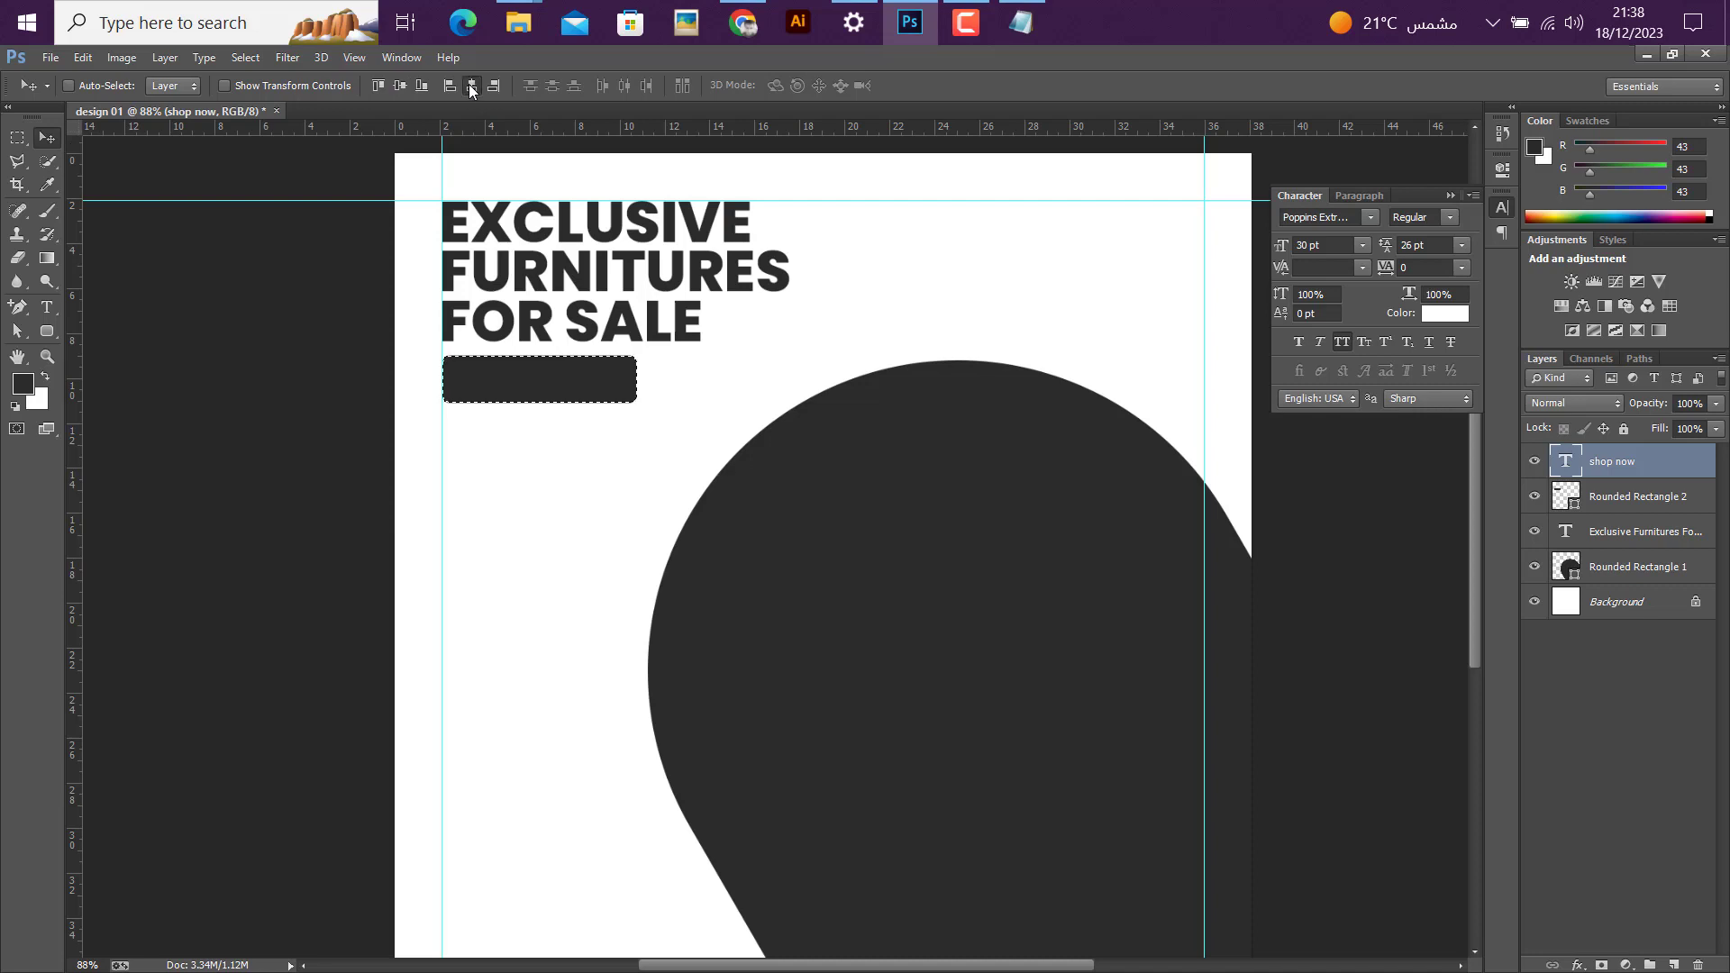
pyautogui.click(404, 86)
pyautogui.hotkey('ctrl', 'd')
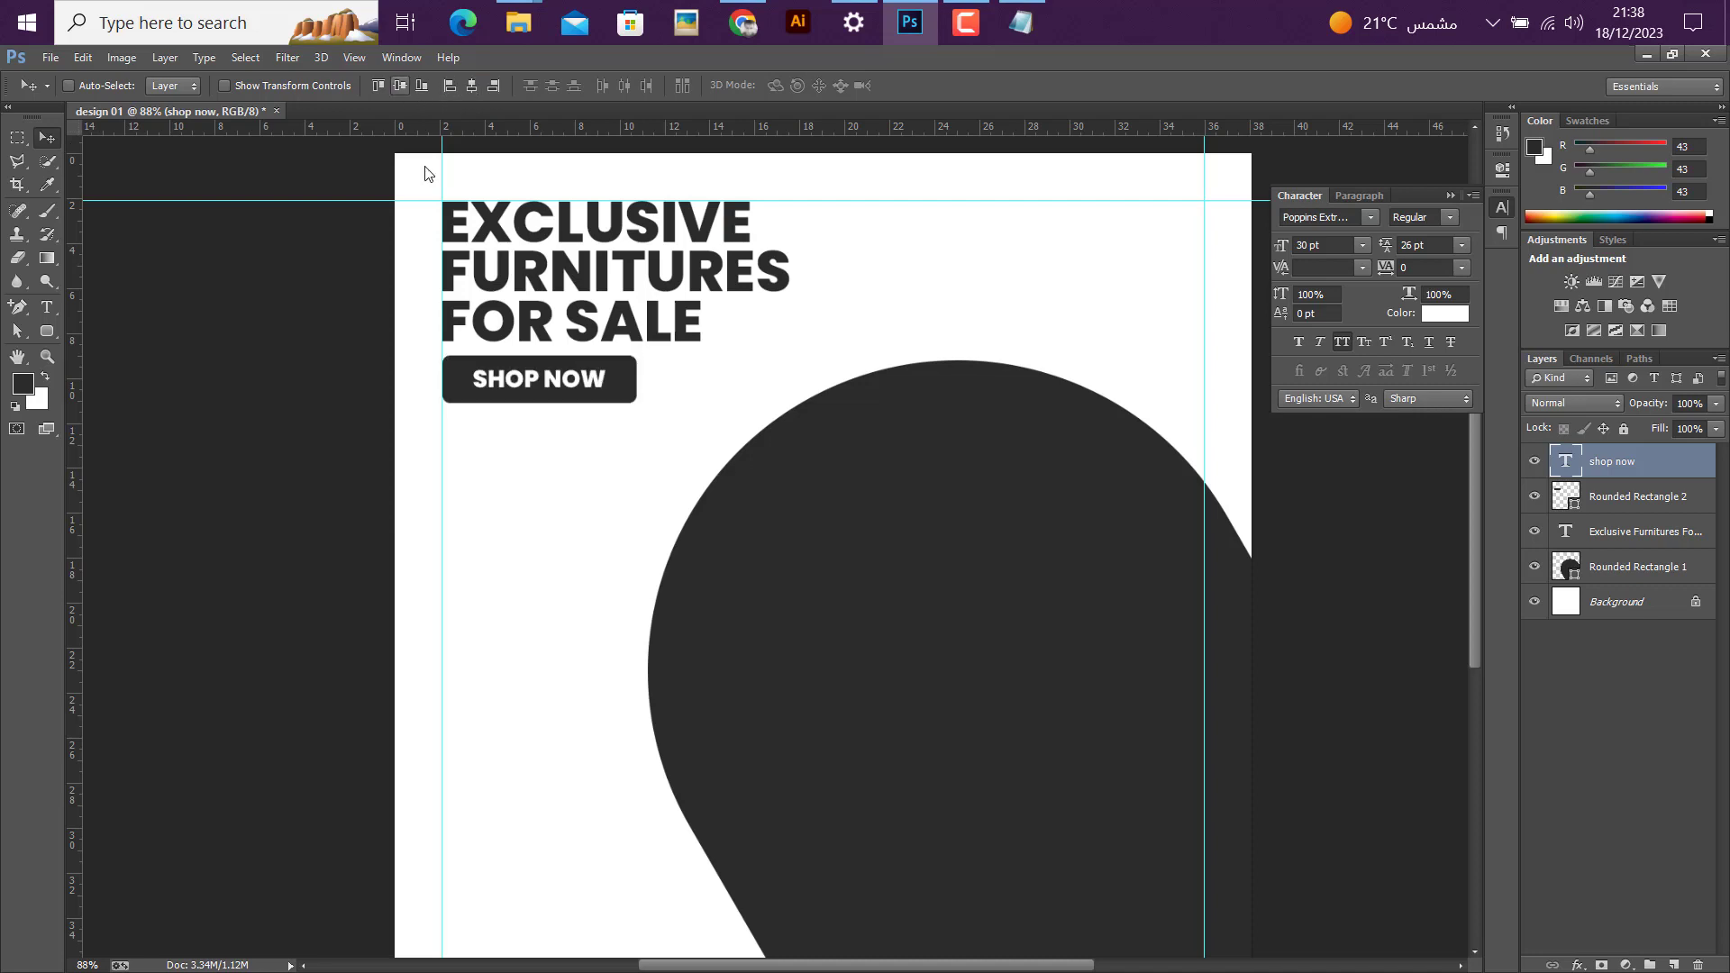
# Step: Scale the SHOP NOW text down proportionally around its centre to about 89.15%
pyautogui.scroll(5, 491, 378)
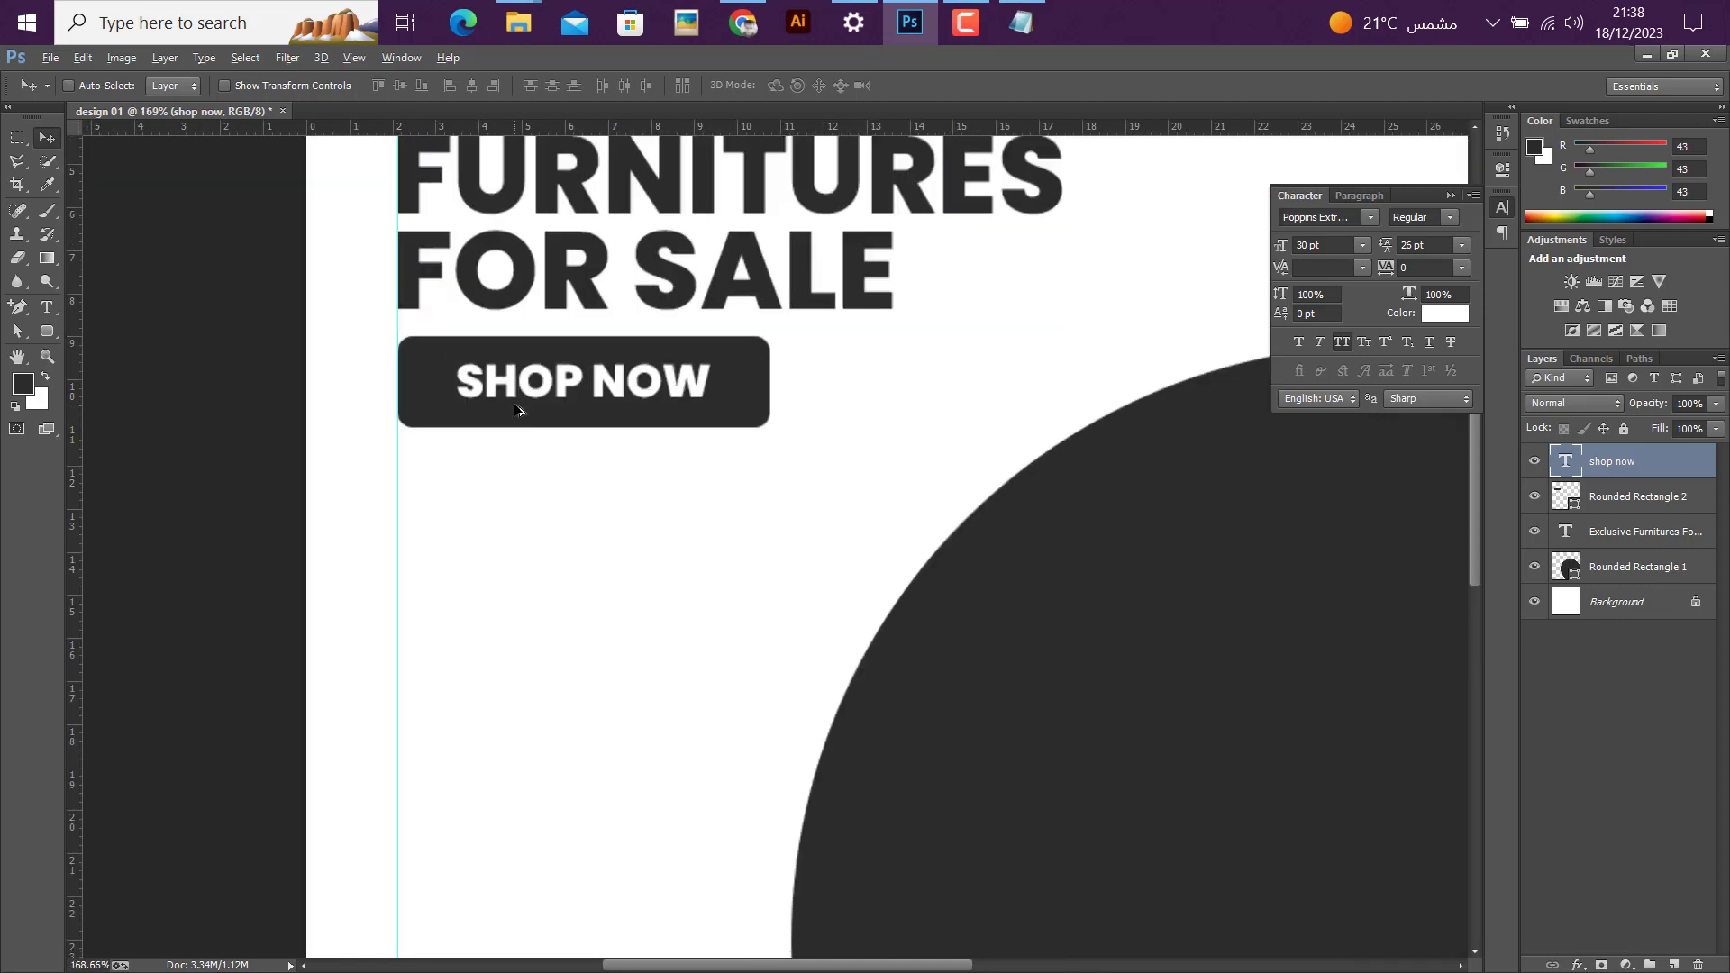
pyautogui.scroll(1, 516, 410)
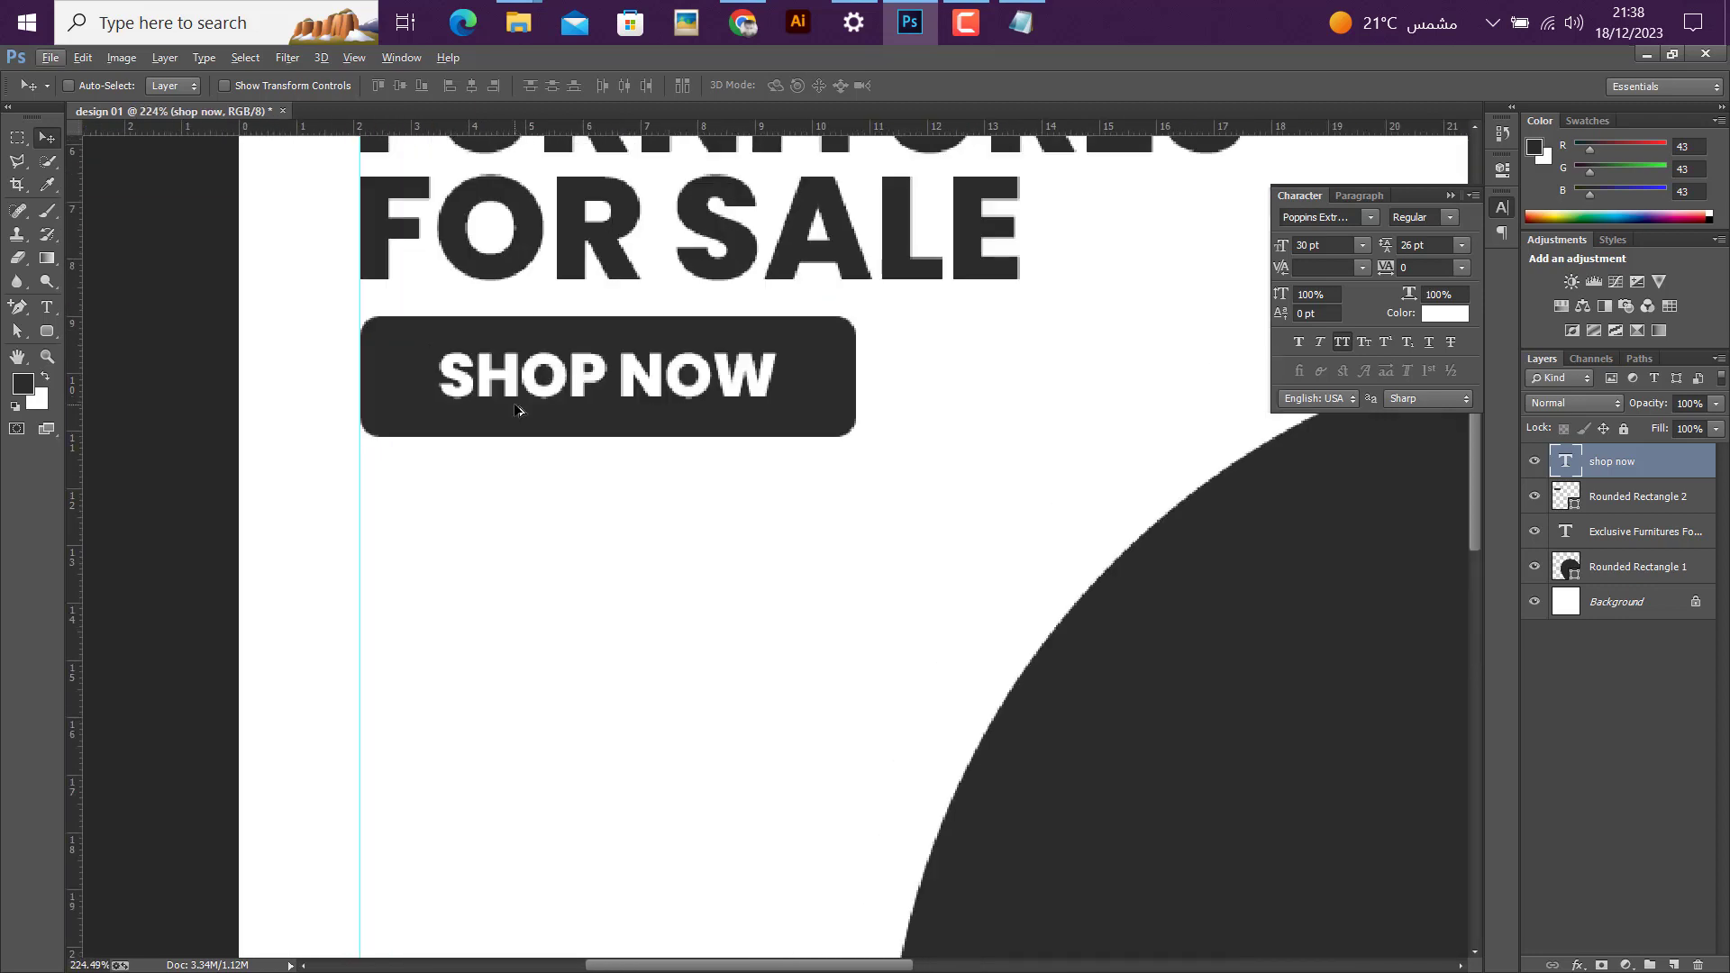
pyautogui.hotkey('ctrl', 't')
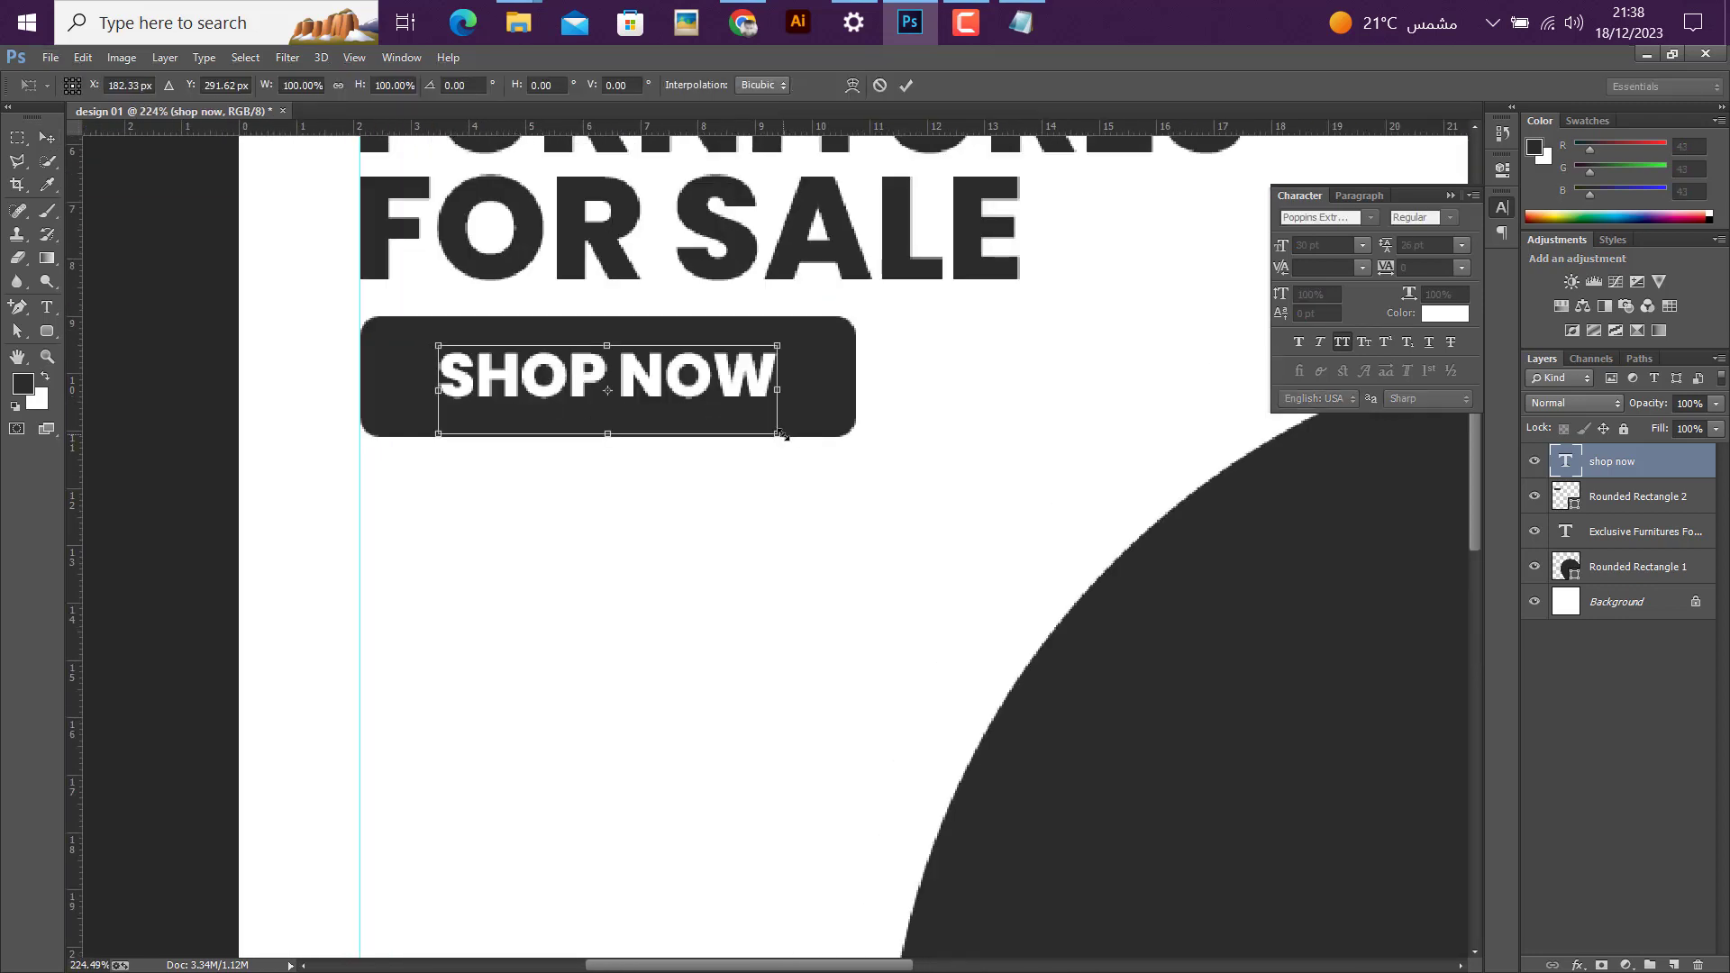
pyautogui.moveTo(781, 436); pyautogui.dragTo(760, 429)
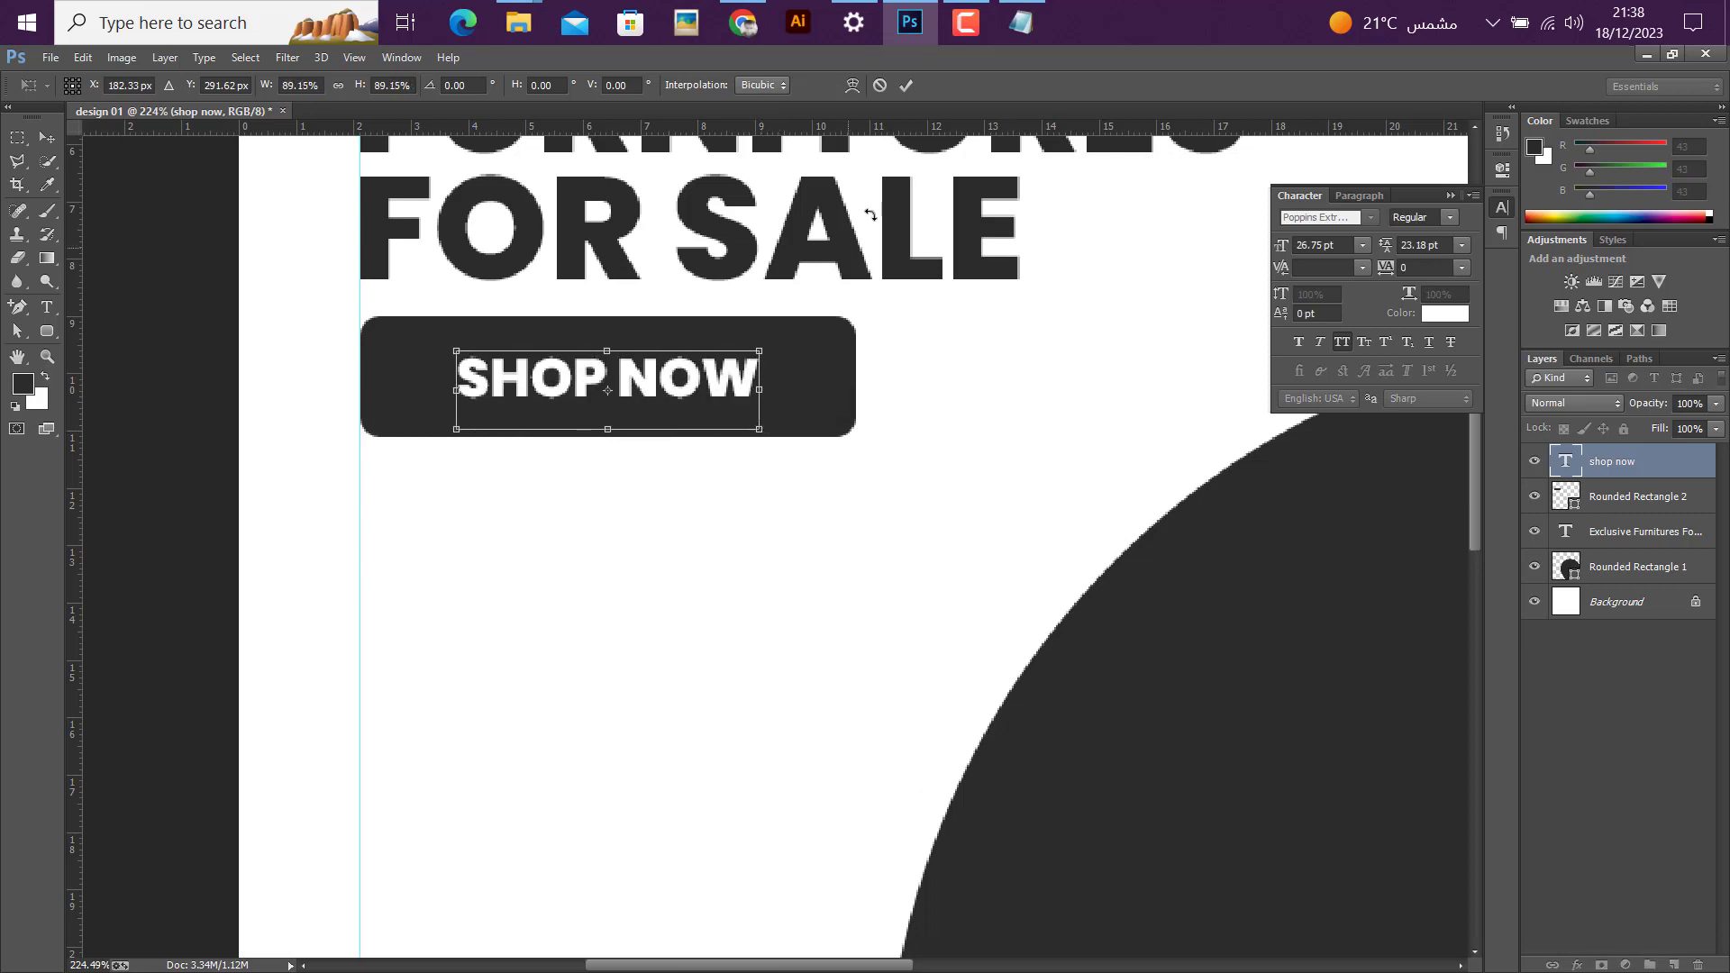
pyautogui.click(906, 84)
# Step: Open the file element.psd from the My desing folder
pyautogui.scroll(-3, 681, 472)
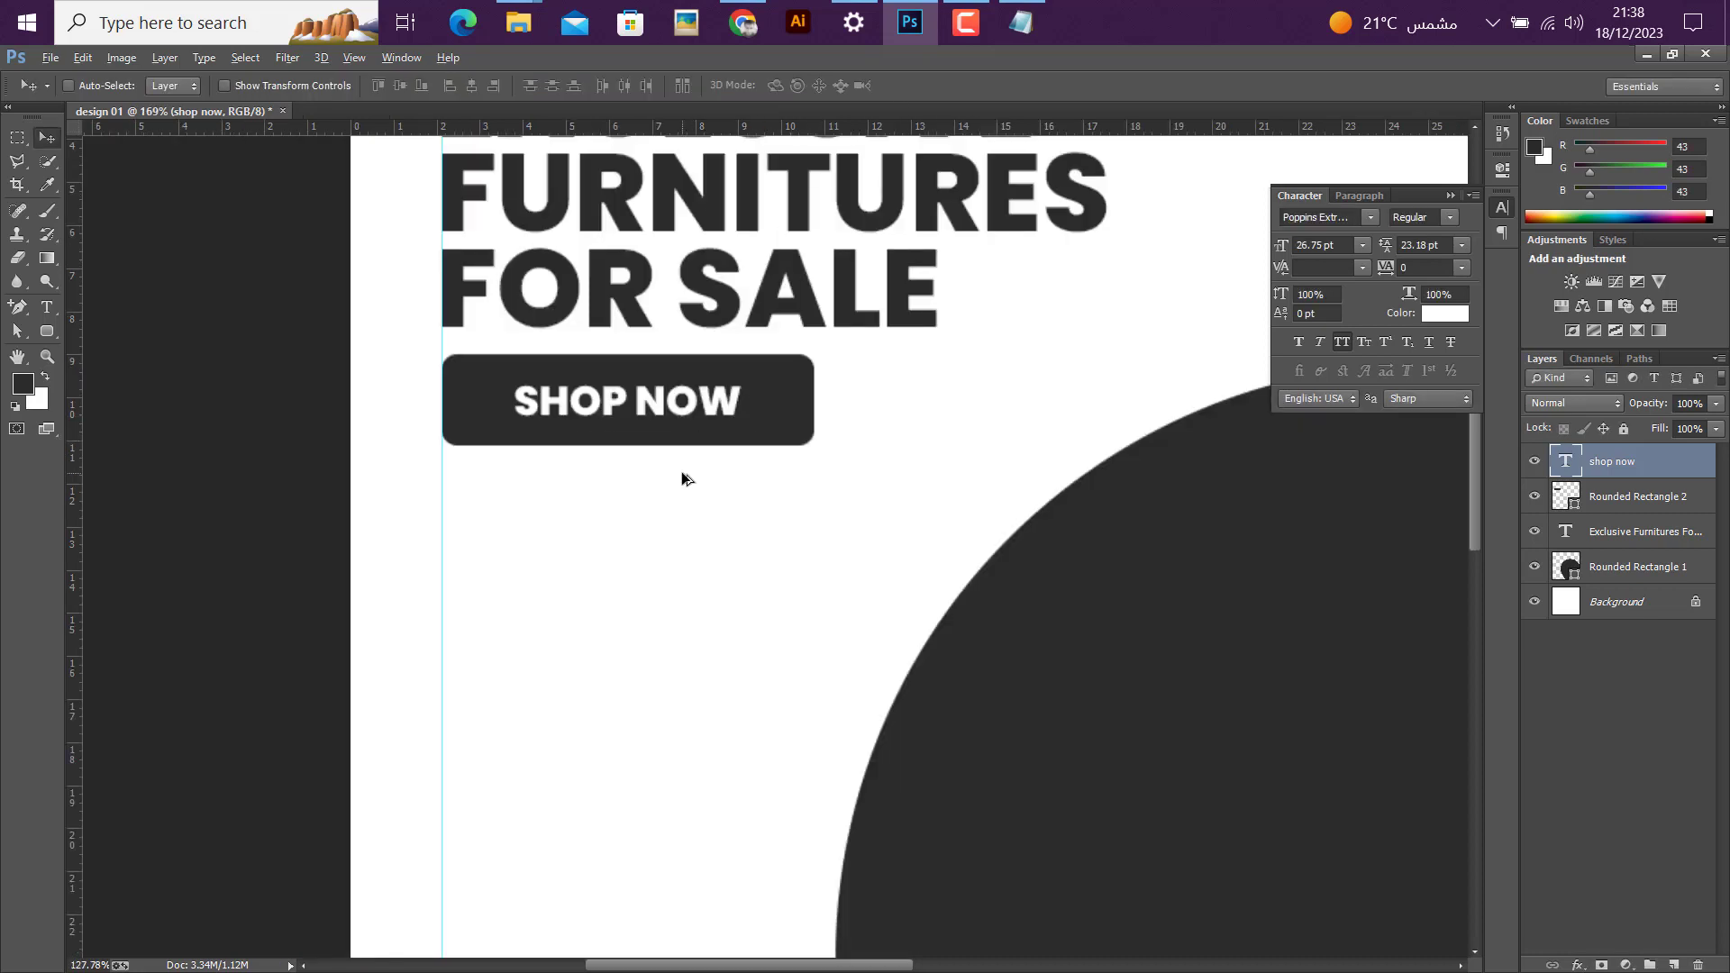
pyautogui.scroll(-1, 681, 472)
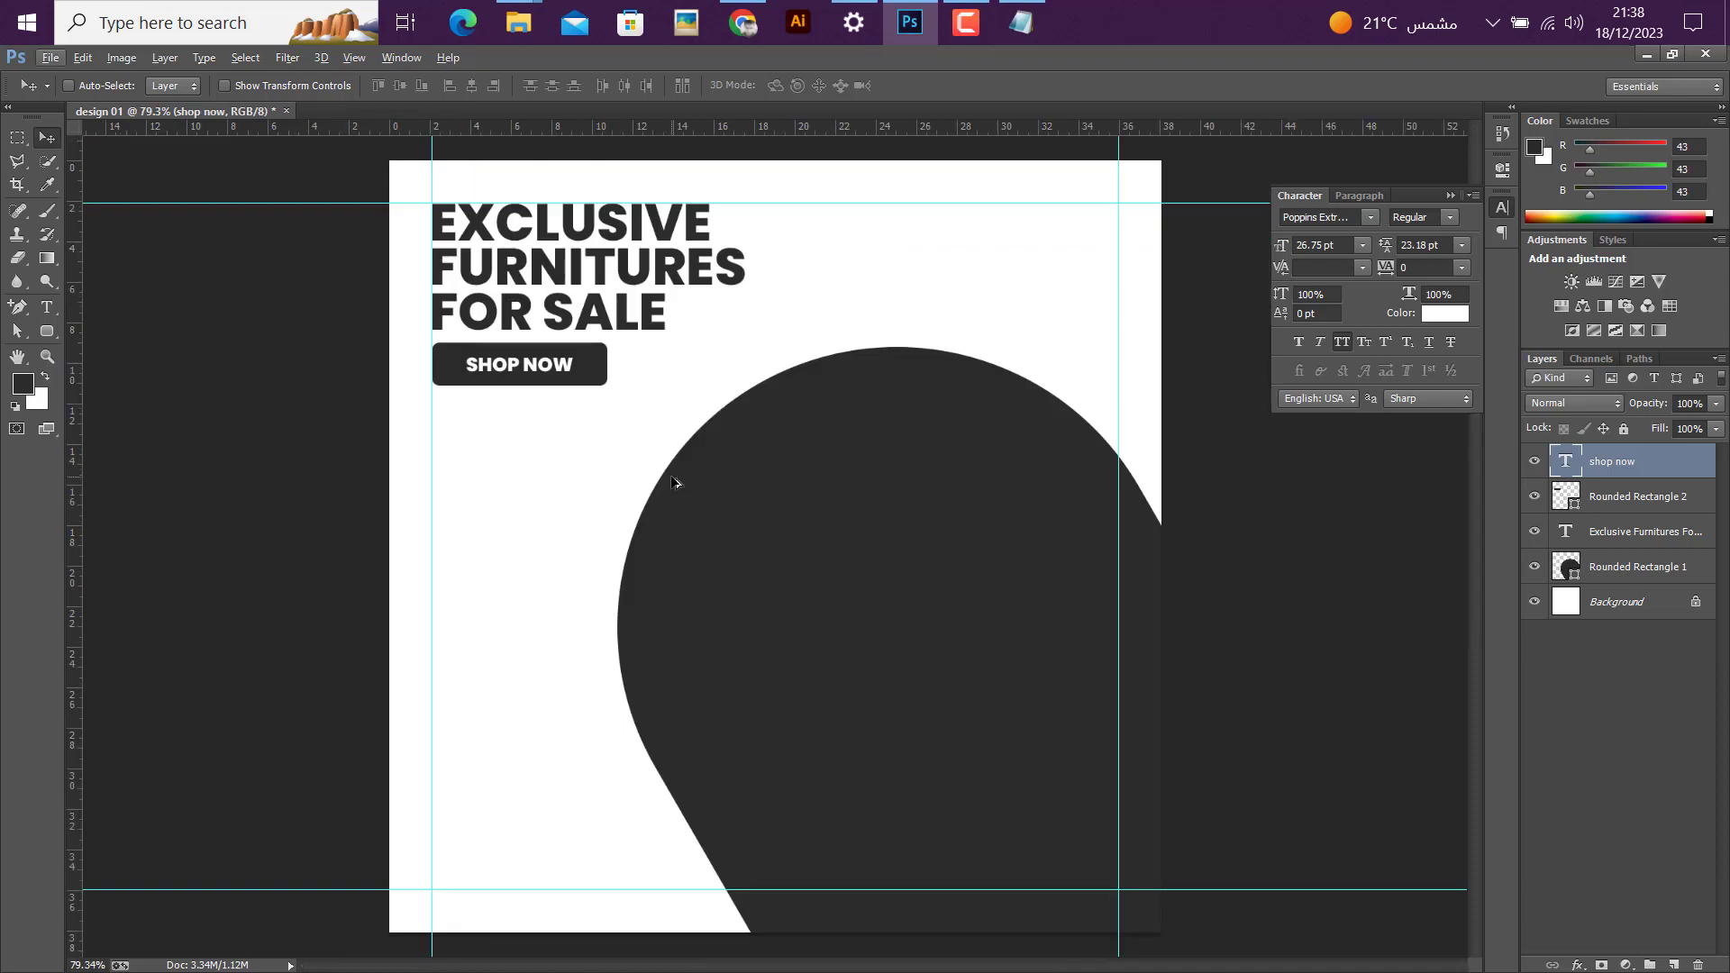
pyautogui.scroll(-1, 676, 478)
pyautogui.click(57, 58)
pyautogui.click(55, 97)
pyautogui.click(662, 242)
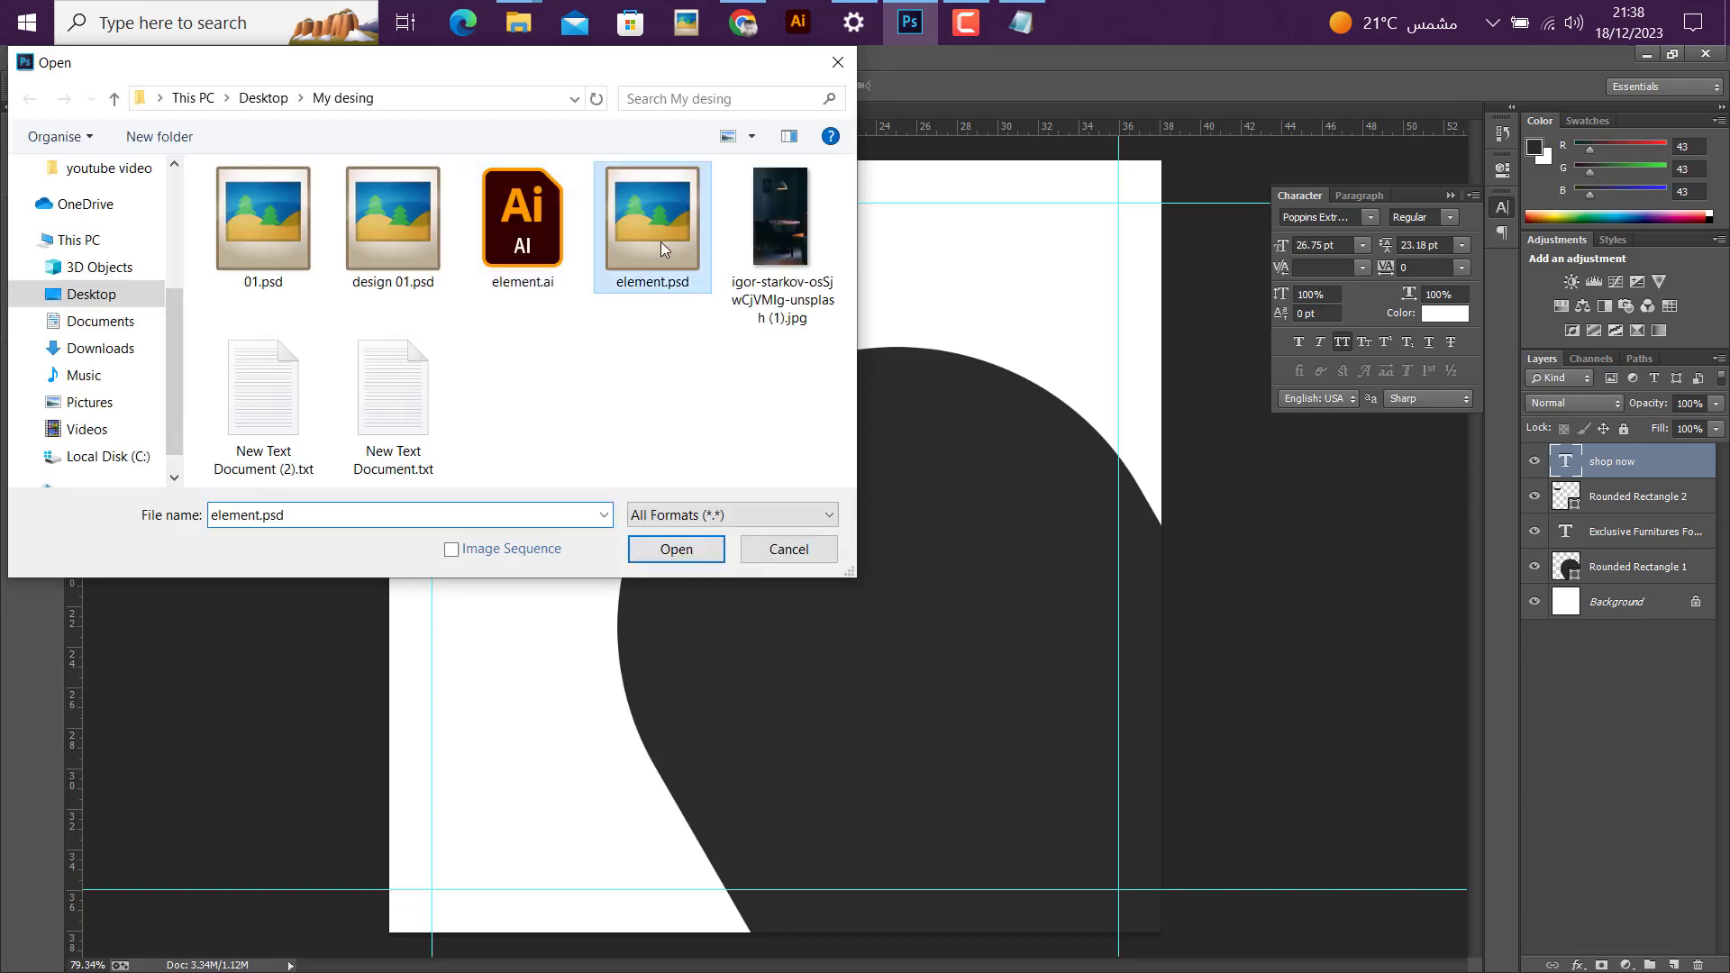
pyautogui.click(676, 548)
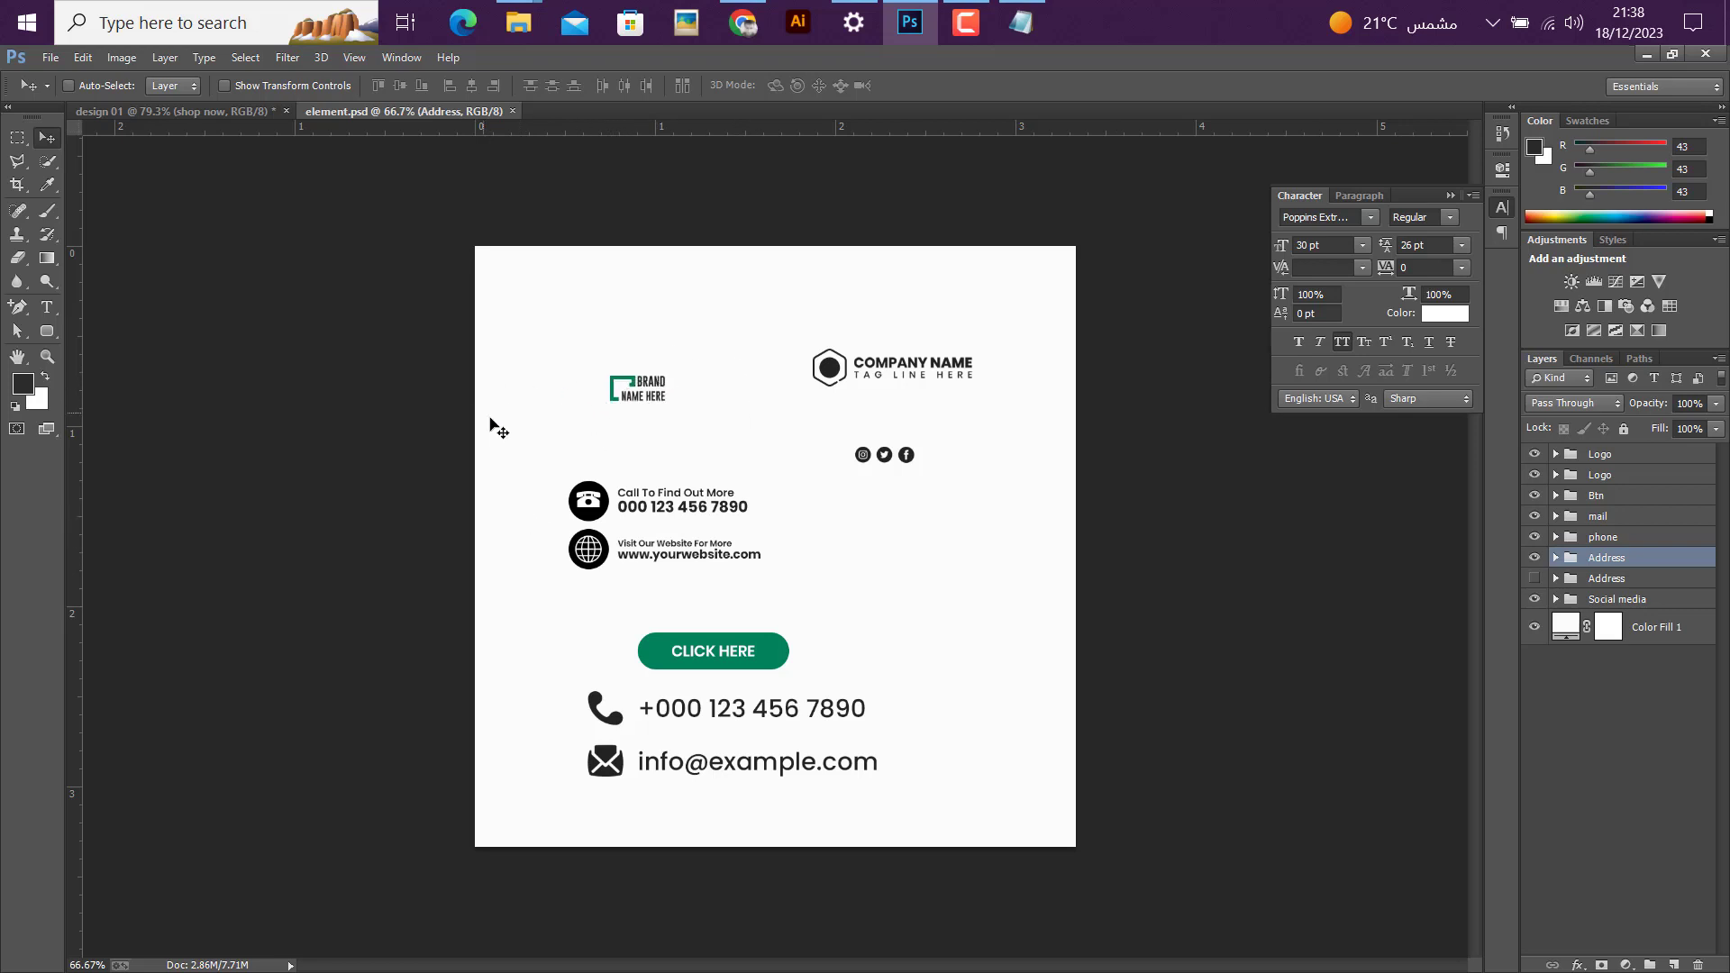
# Step: Copy the green BRAND NAME HERE logo group from element.psd into design 01 and align it to the upper-right margin corner
pyautogui.click(1605, 480)
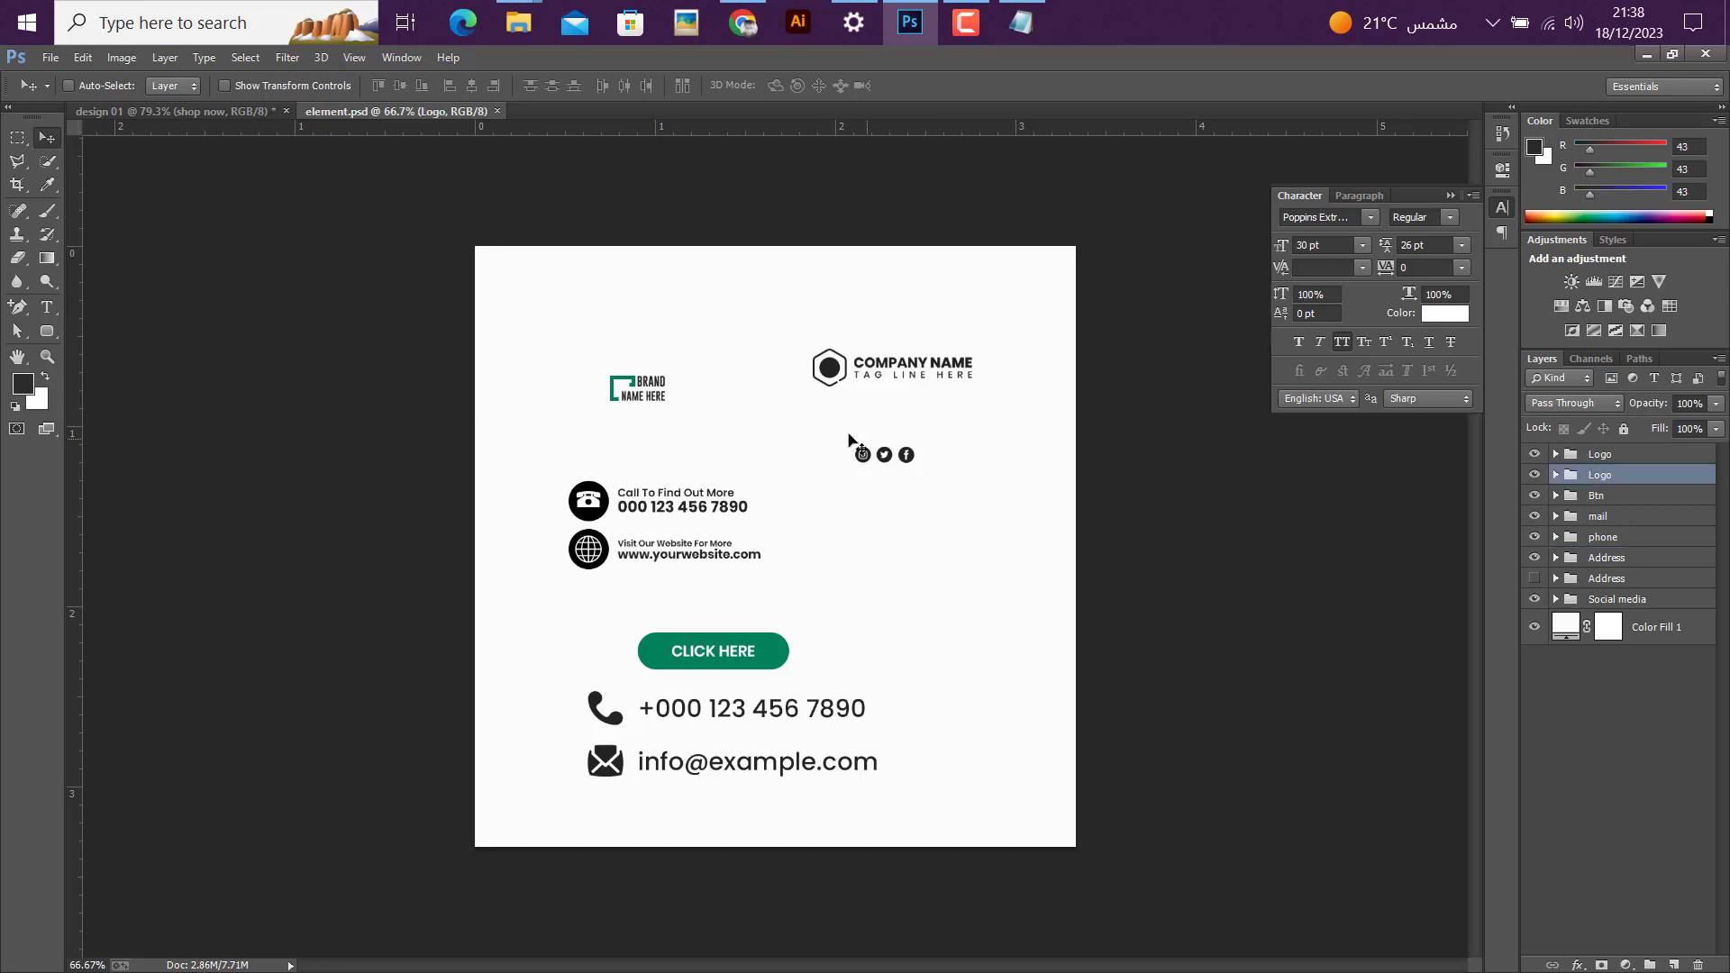
pyautogui.moveTo(630, 389); pyautogui.dragTo(957, 323)
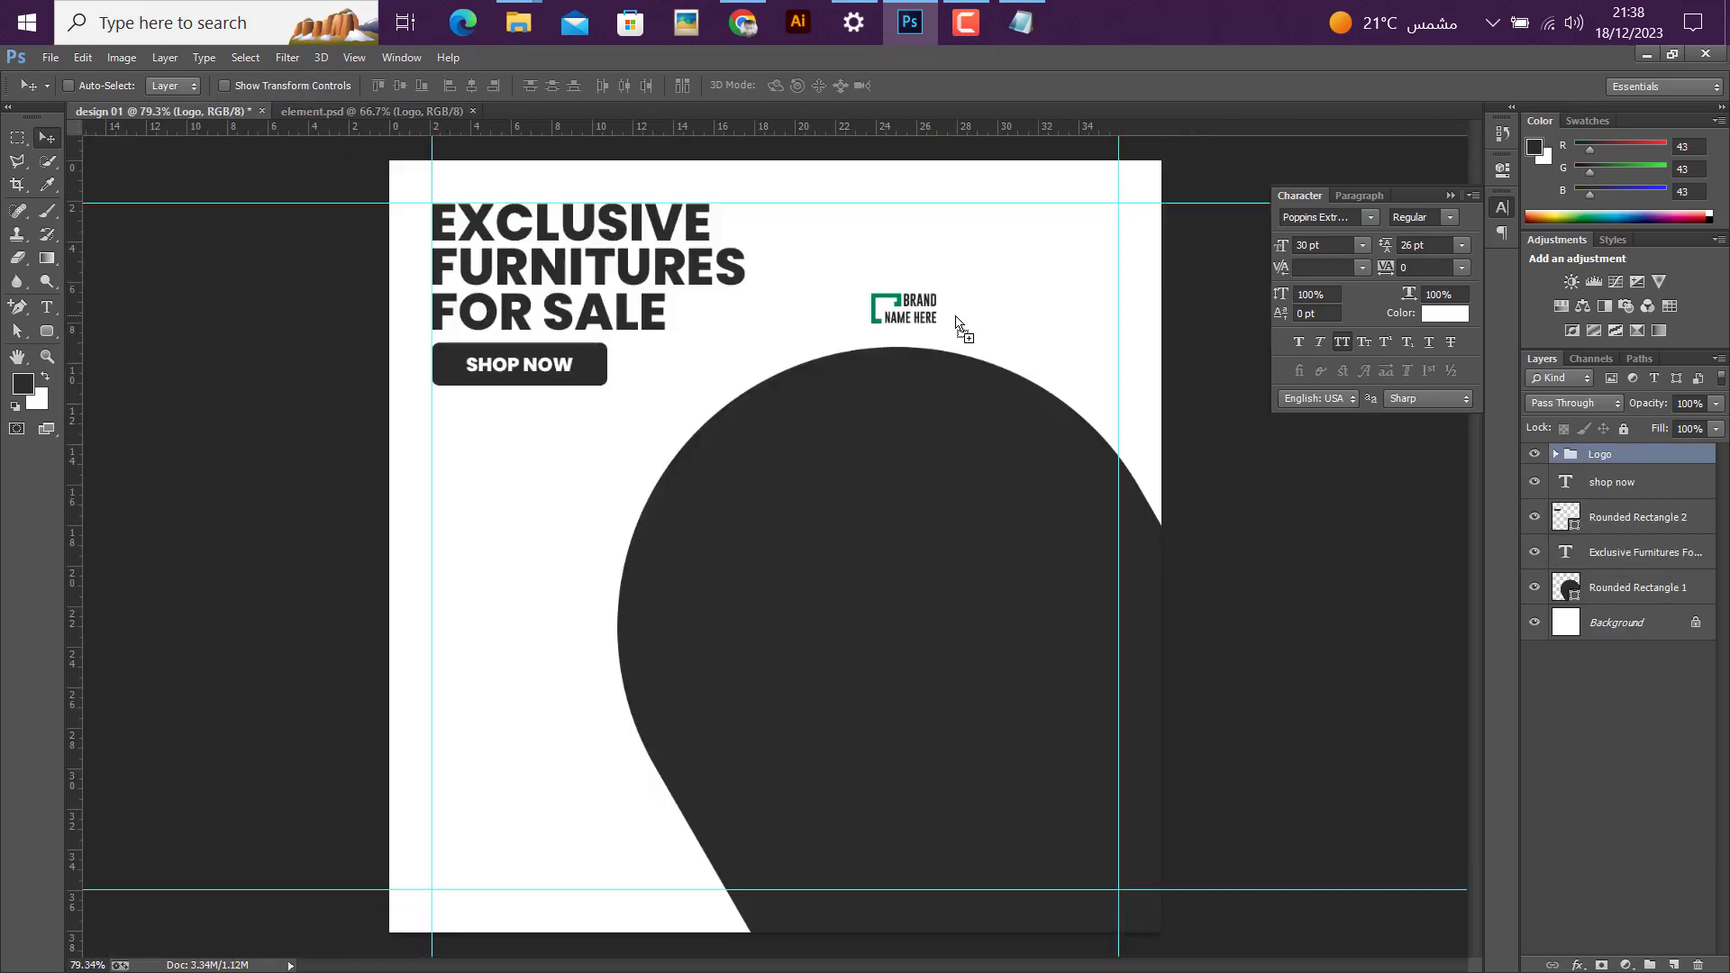
pyautogui.click(18, 142)
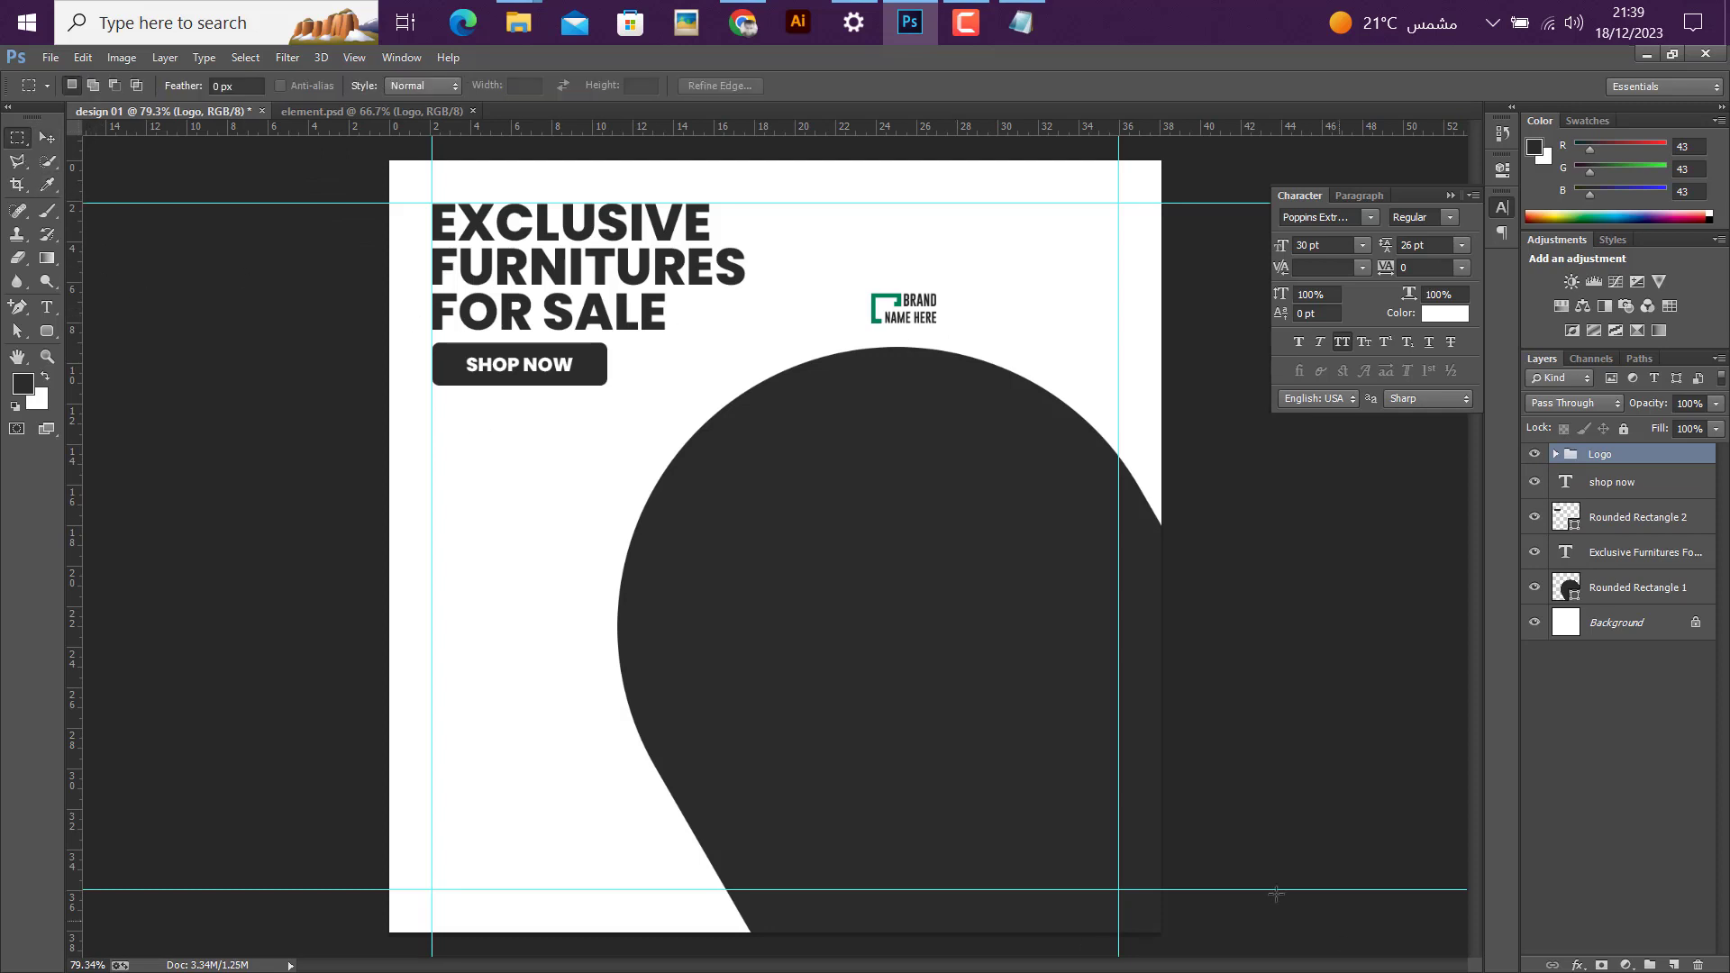
pyautogui.moveTo(1116, 201); pyautogui.dragTo(1063, 250)
pyautogui.press('v')
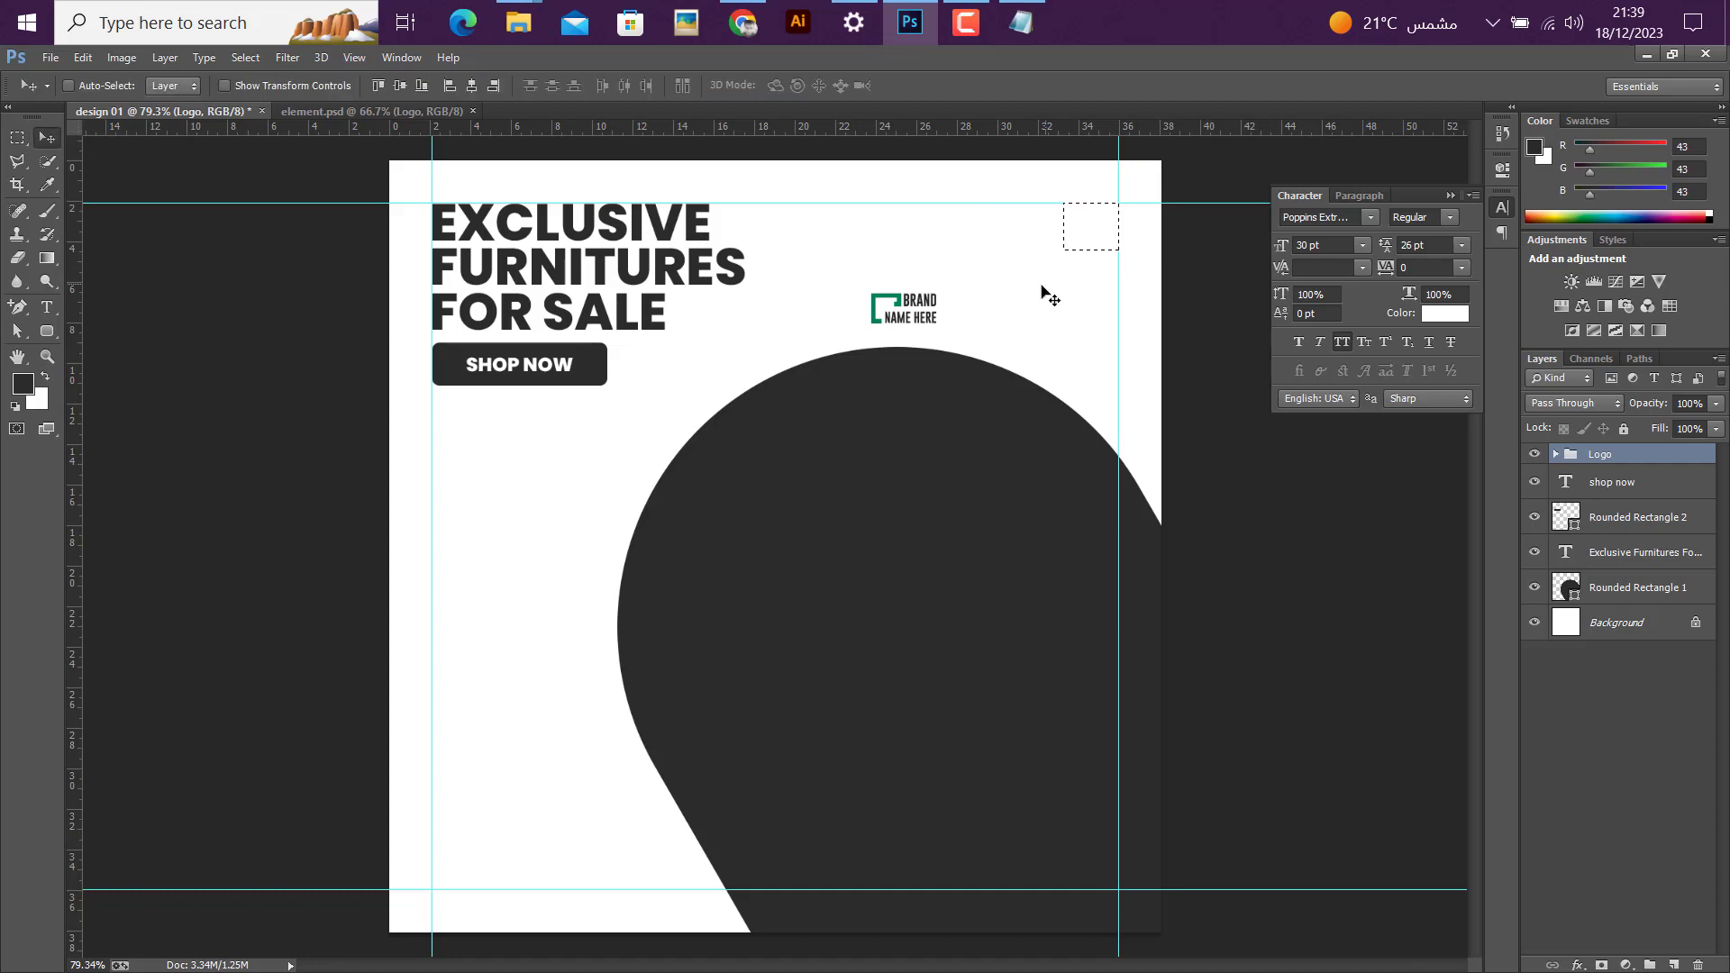
pyautogui.click(493, 84)
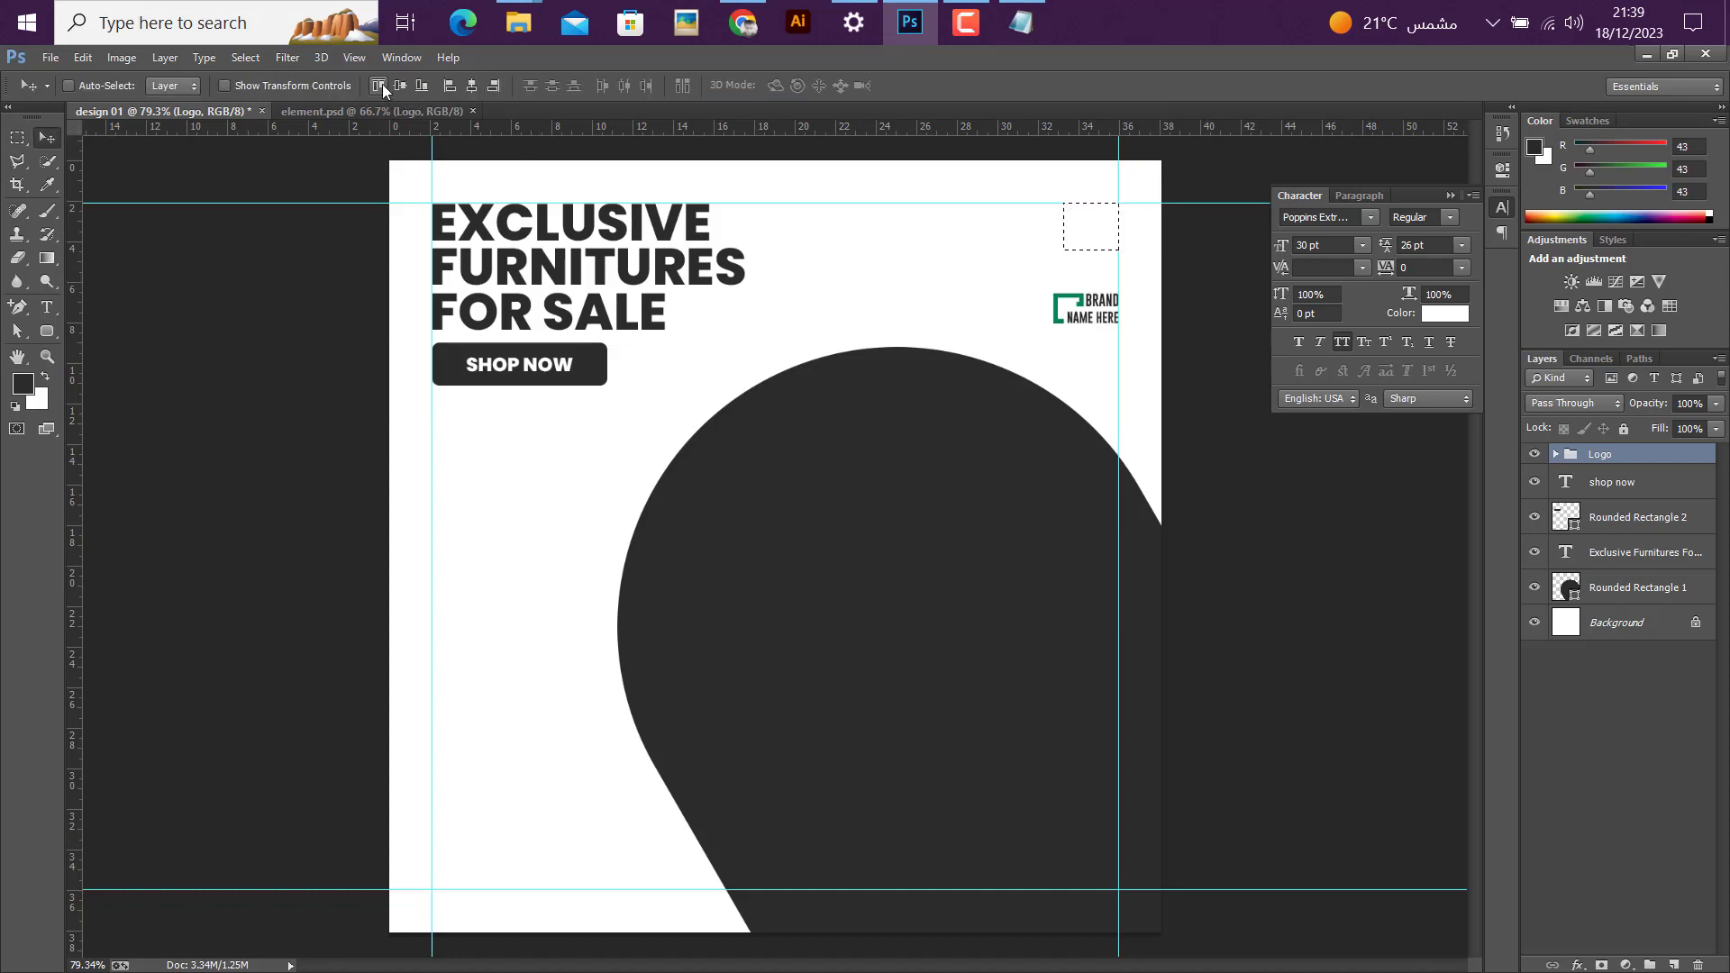
pyautogui.click(382, 84)
pyautogui.hotkey('ctrl', 'd')
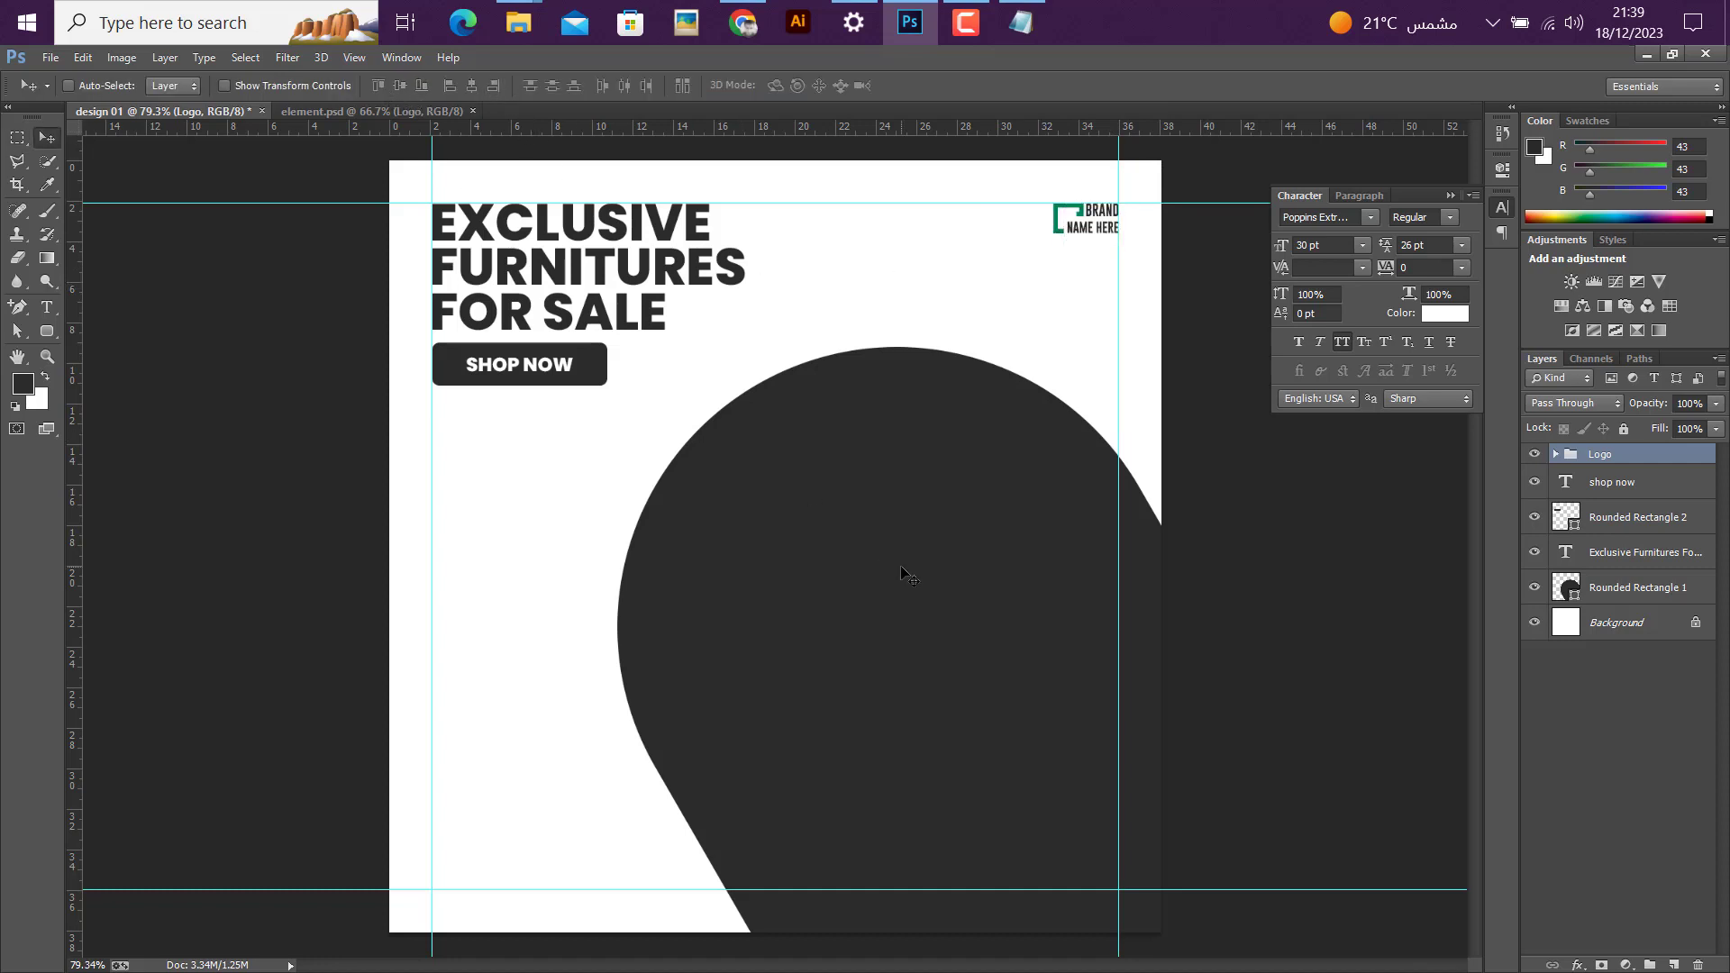
# Step: Scale the logo up proportionally, keeping its upper-right corner on the margin guides
pyautogui.hotkey('ctrl', 't')
pyautogui.moveTo(1053, 235); pyautogui.dragTo(1022, 255)
pyautogui.click(906, 85)
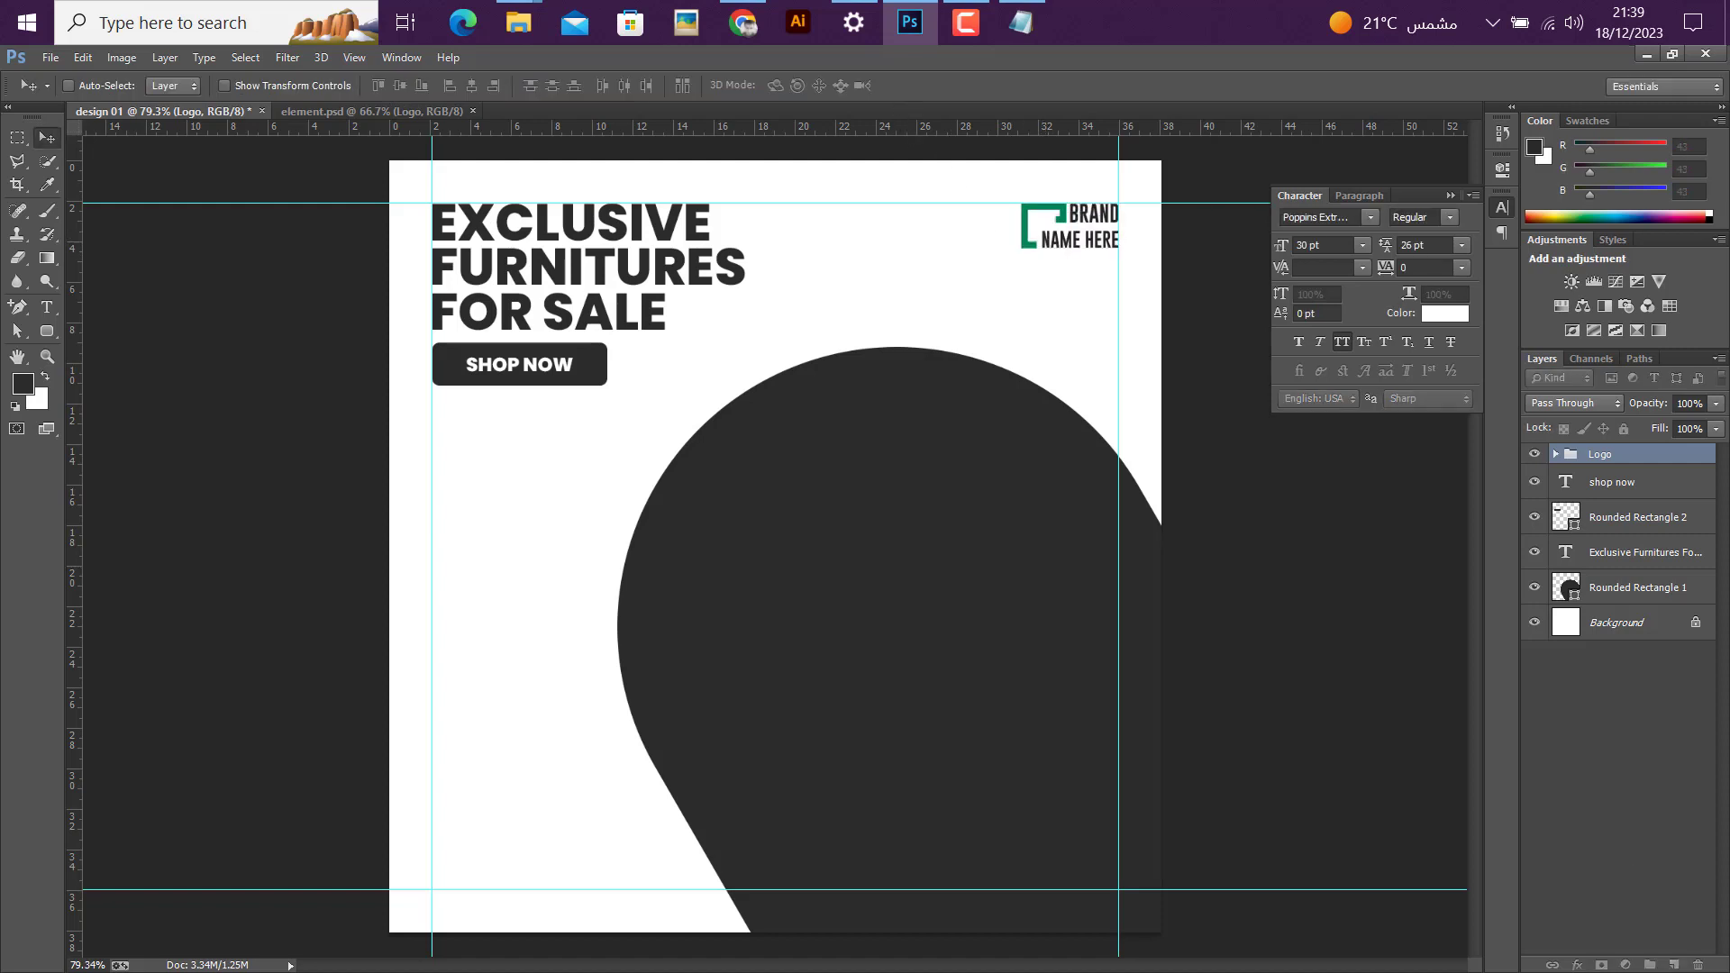
# Step: Recolour the rounded rectangle behind SHOP NOW to the logo's green, #00815b
pyautogui.scroll(2, 973, 435)
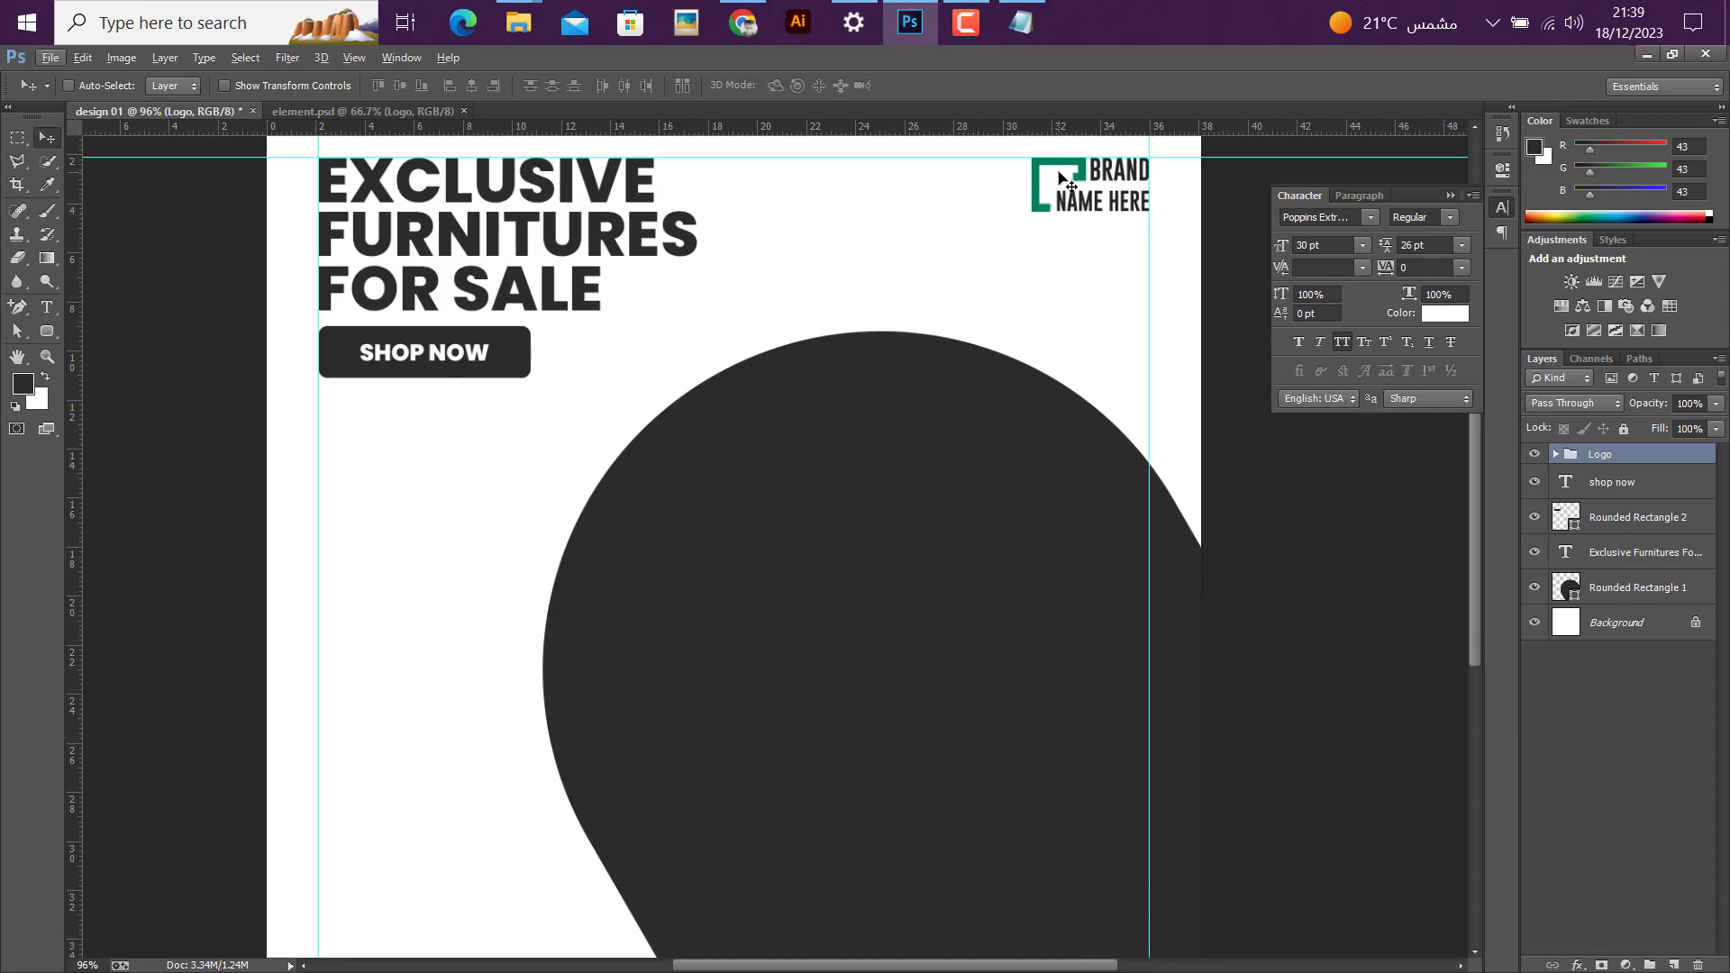
pyautogui.scroll(1, 1065, 182)
pyautogui.scroll(-1, 1036, 242)
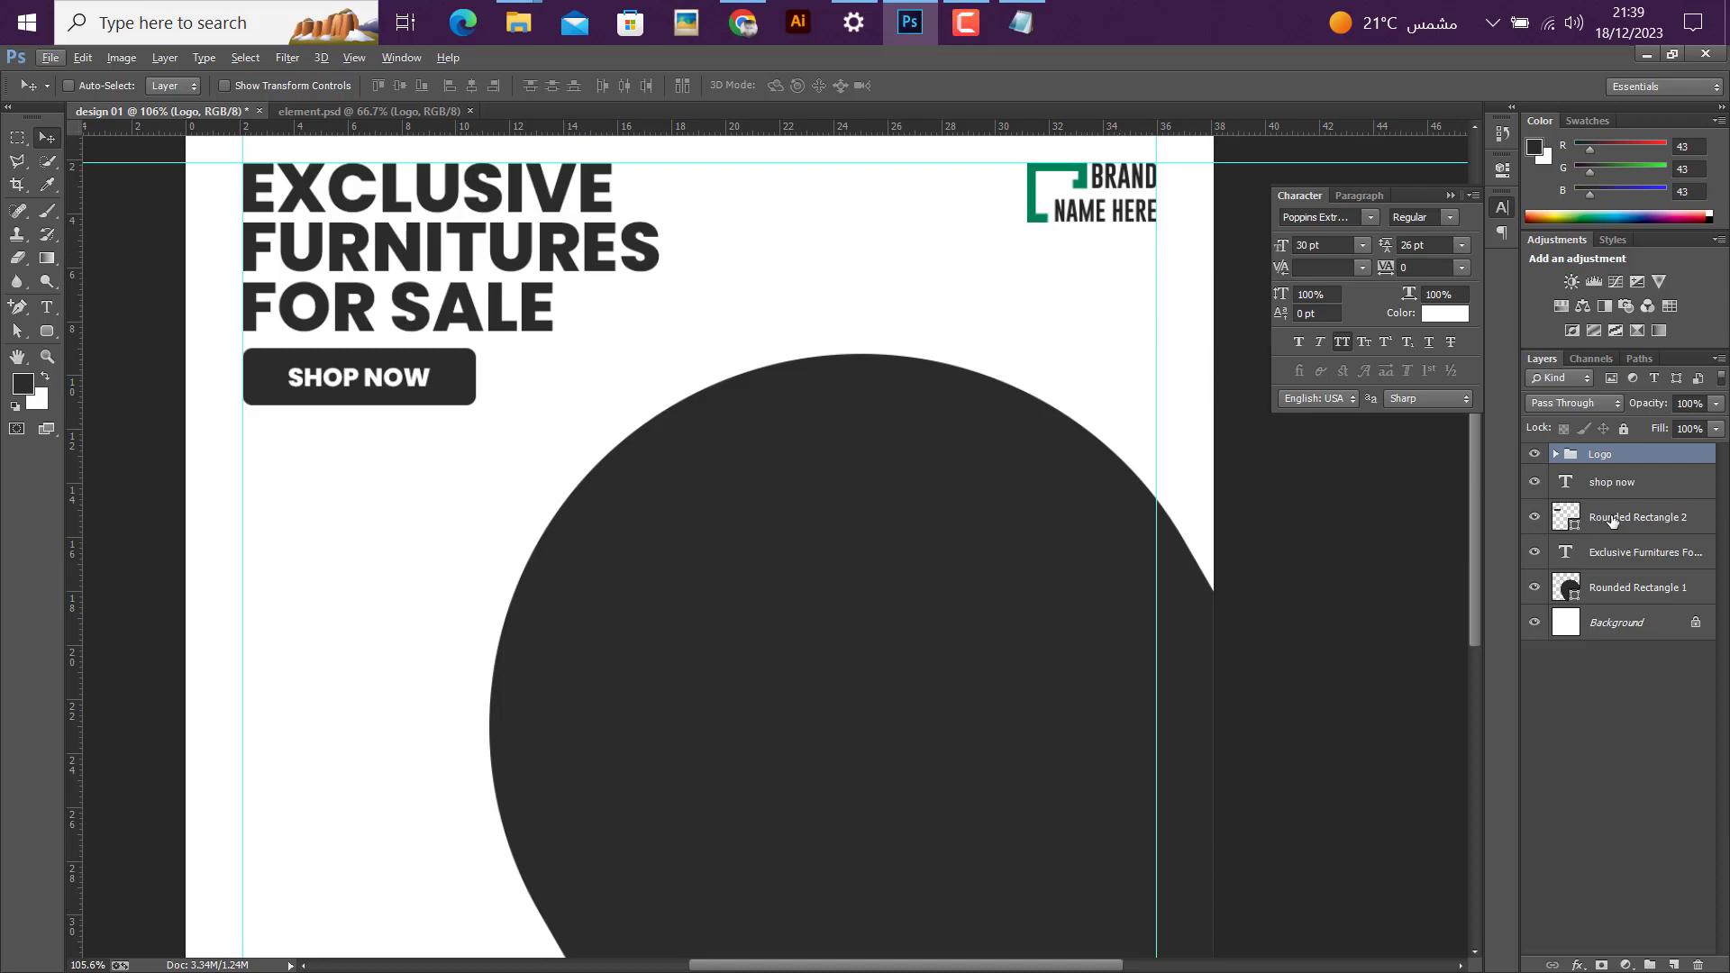
pyautogui.click(1576, 522)
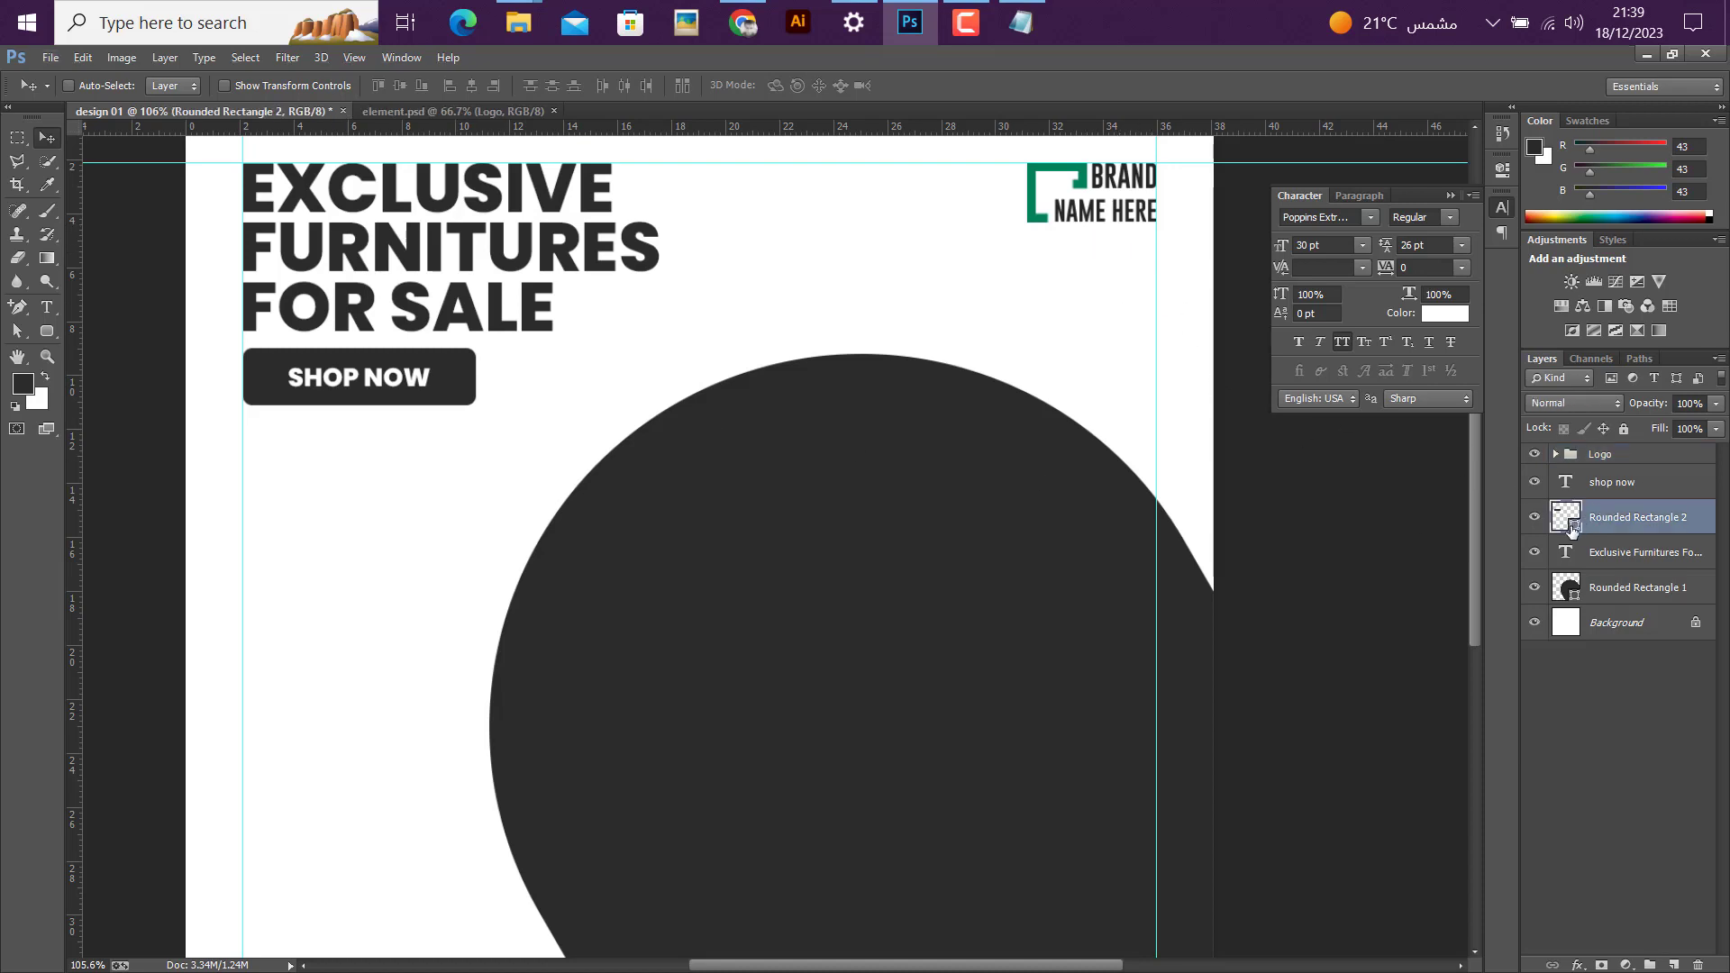
pyautogui.doubleClick(1569, 522)
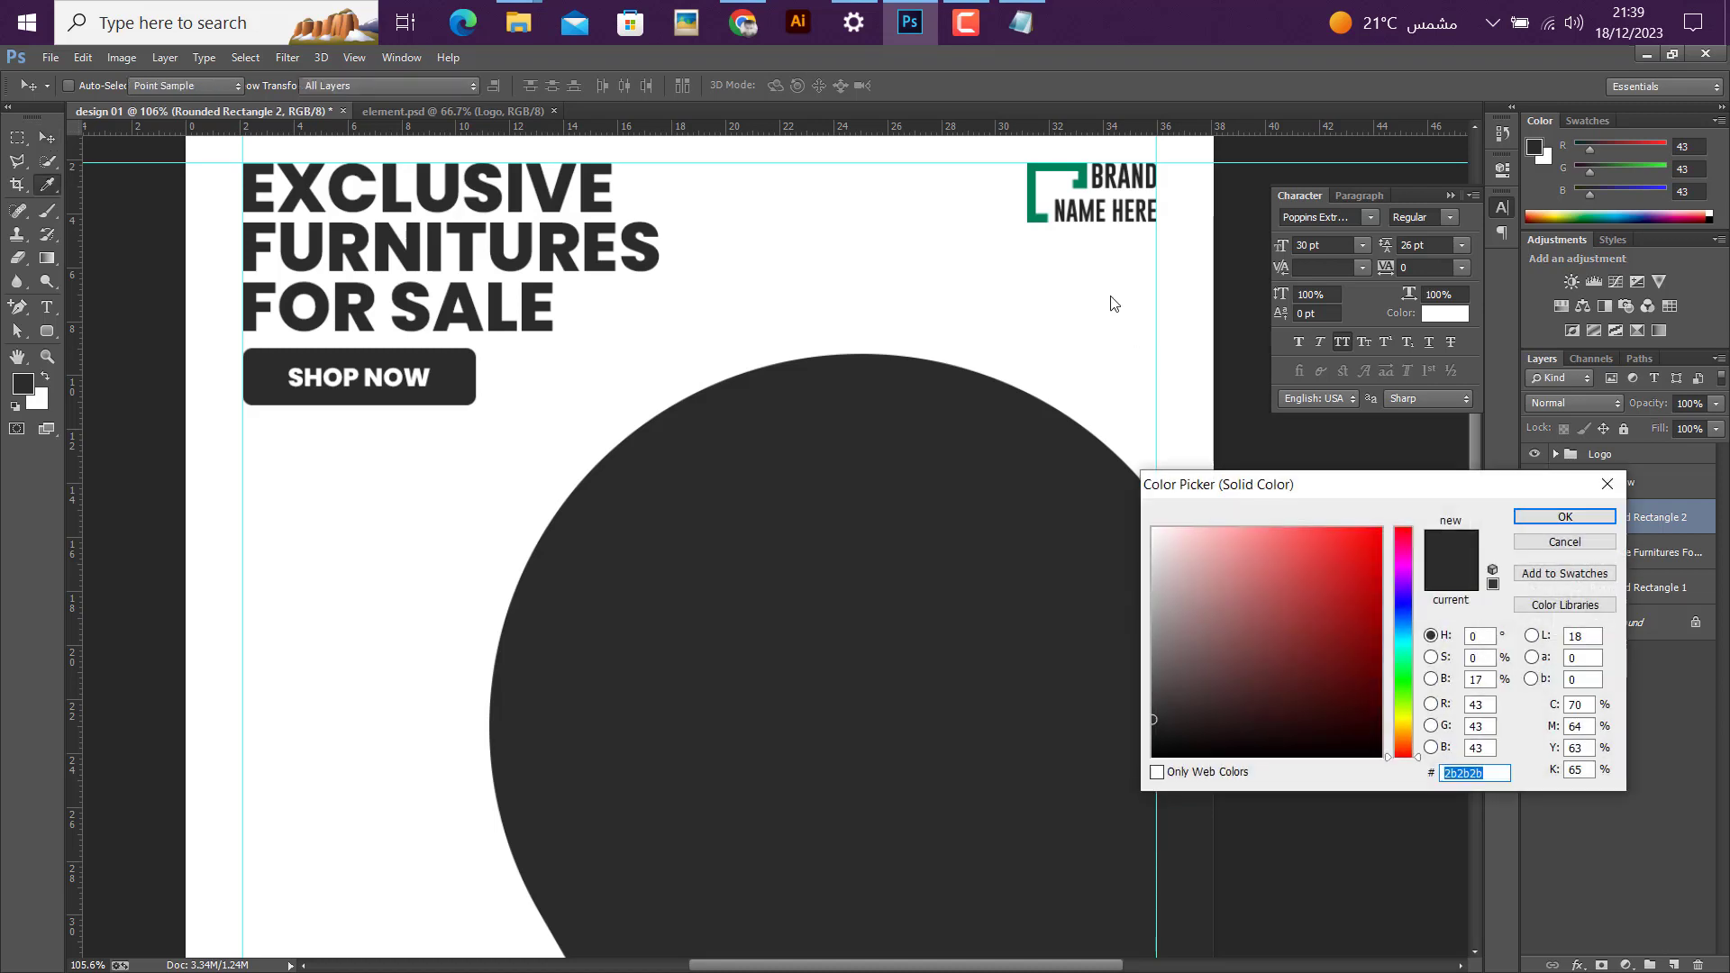
pyautogui.click(1082, 185)
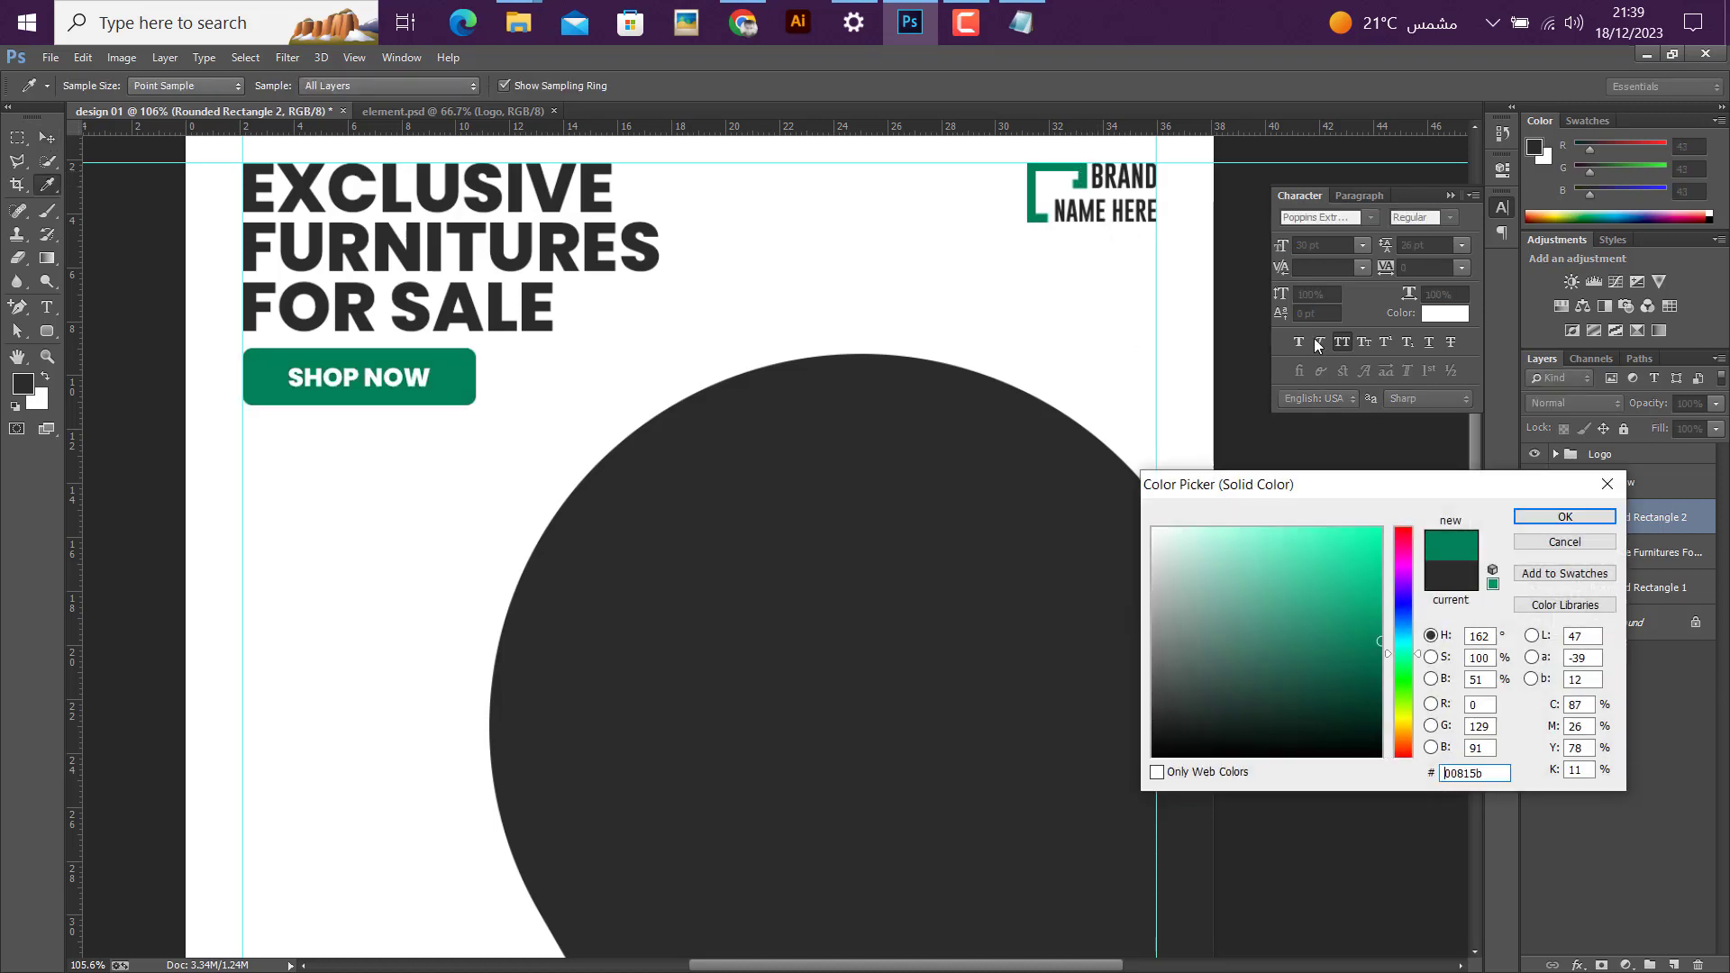
pyautogui.click(1540, 515)
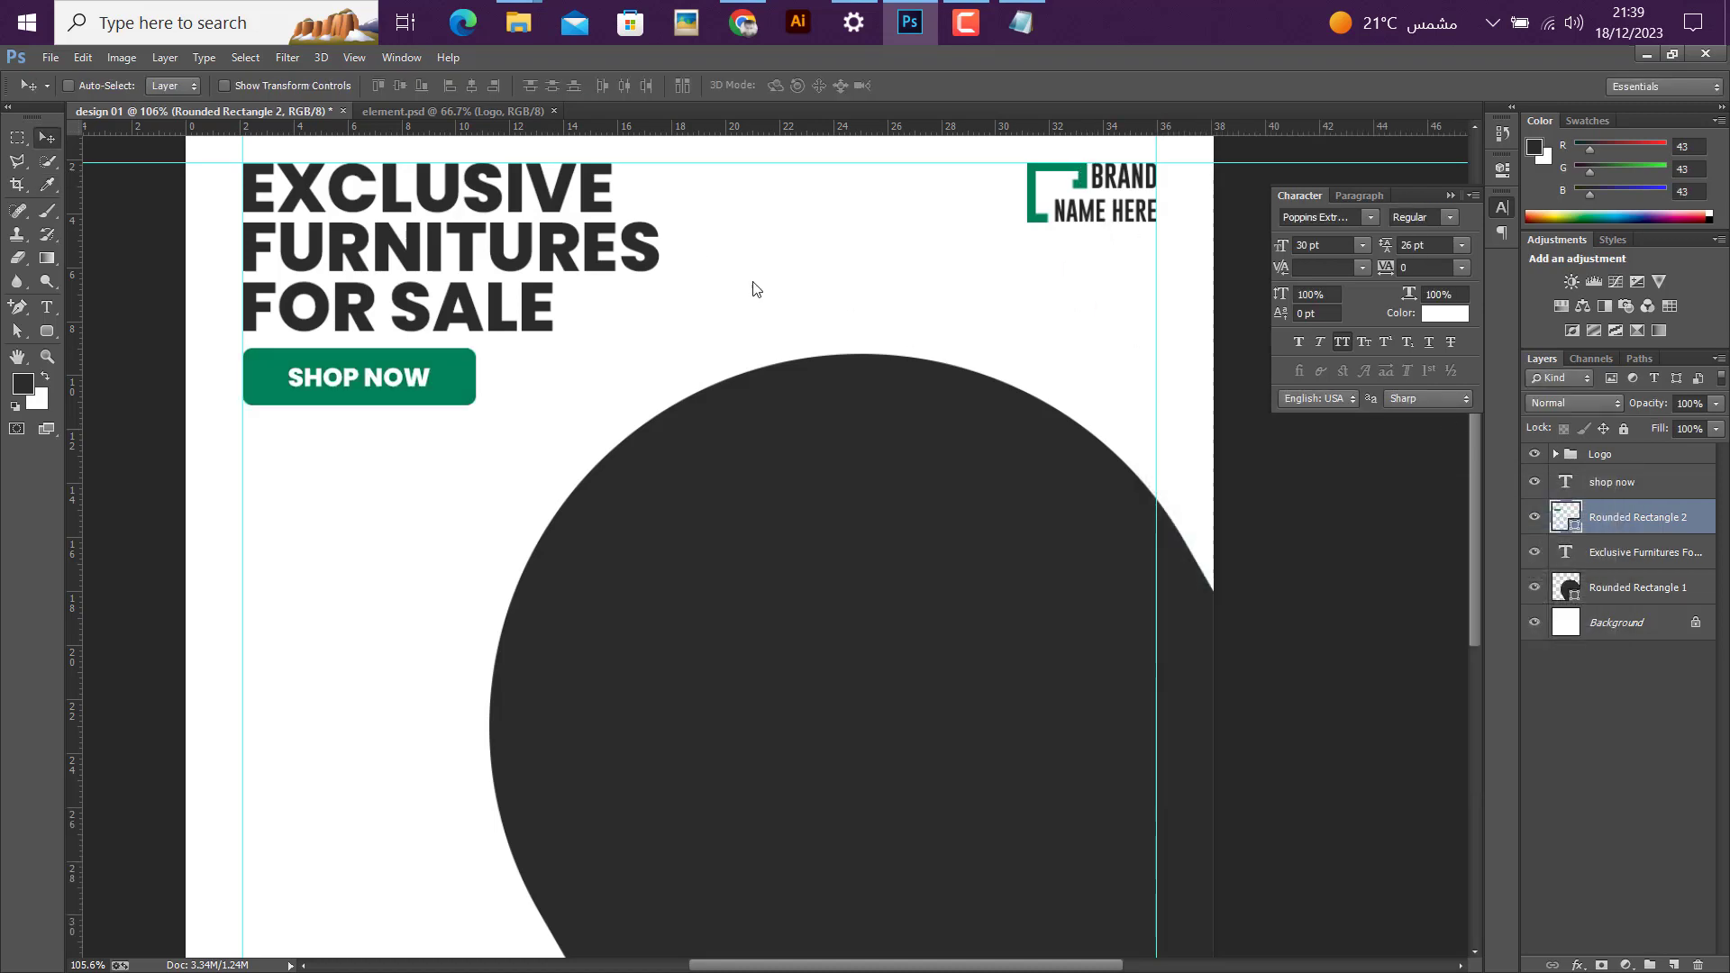
# Step: Group the SHOP NOW text with its rounded rectangle and name the group btn
pyautogui.keyDown('shift'); pyautogui.click(1597, 483); pyautogui.keyUp('shift')
pyautogui.hotkey('ctrl', 'g')
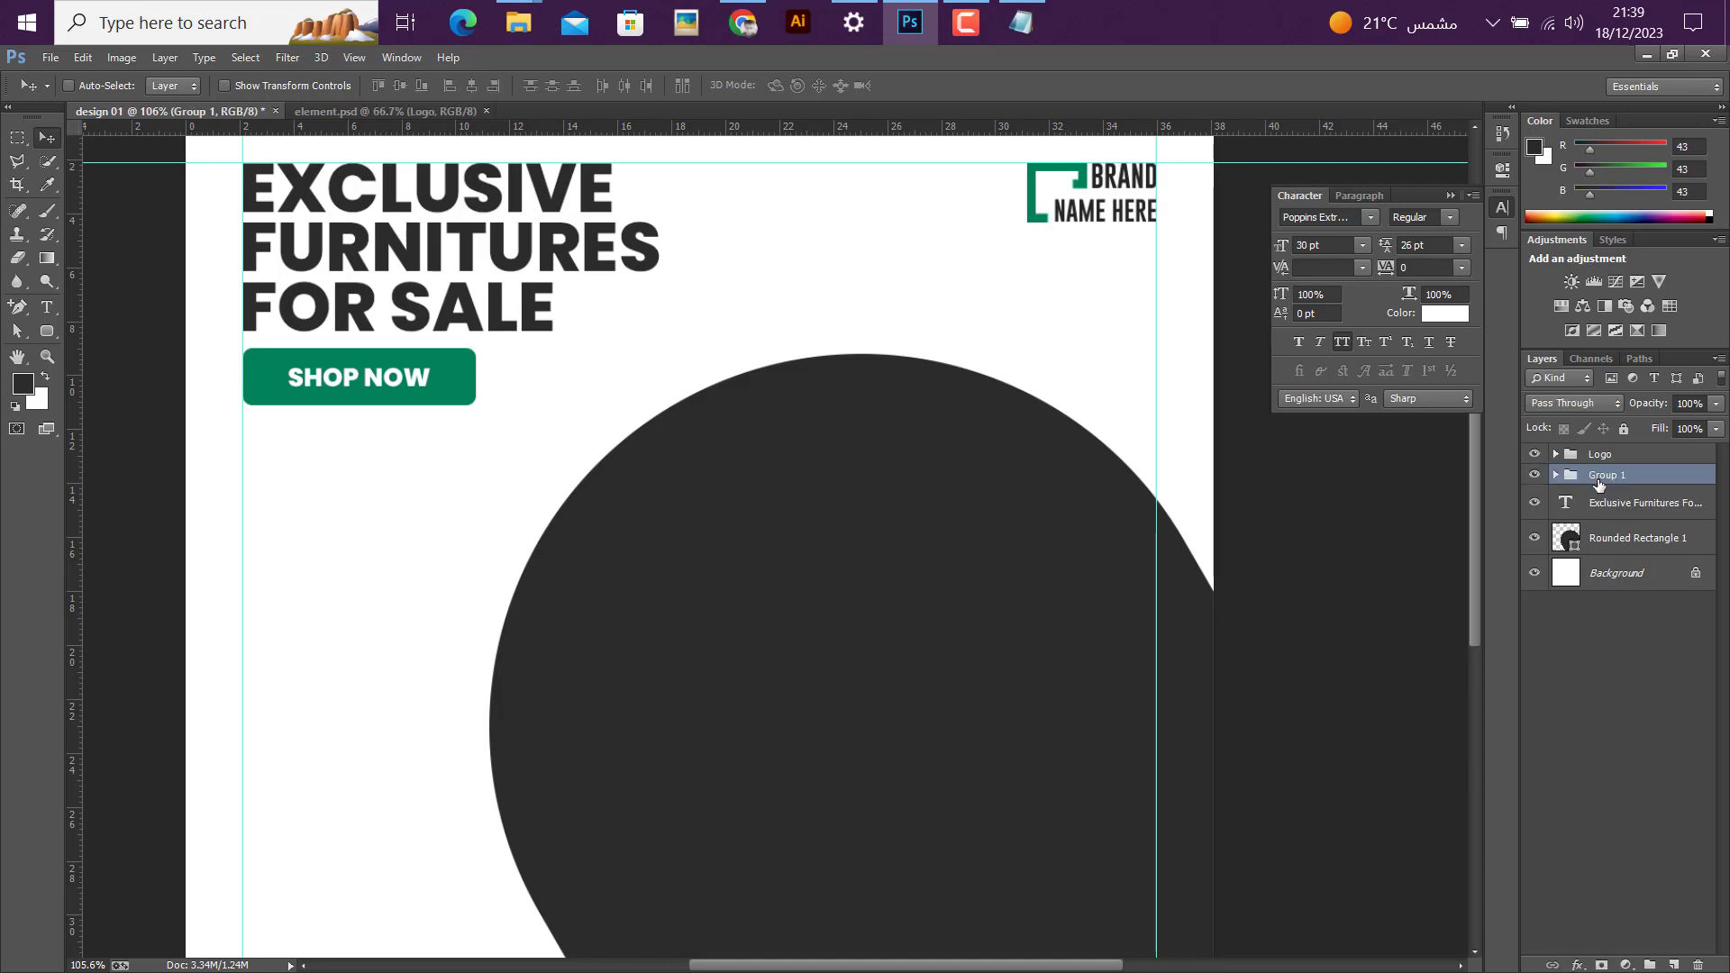
pyautogui.write('br')
pyautogui.write('n')
pyautogui.press('Return')
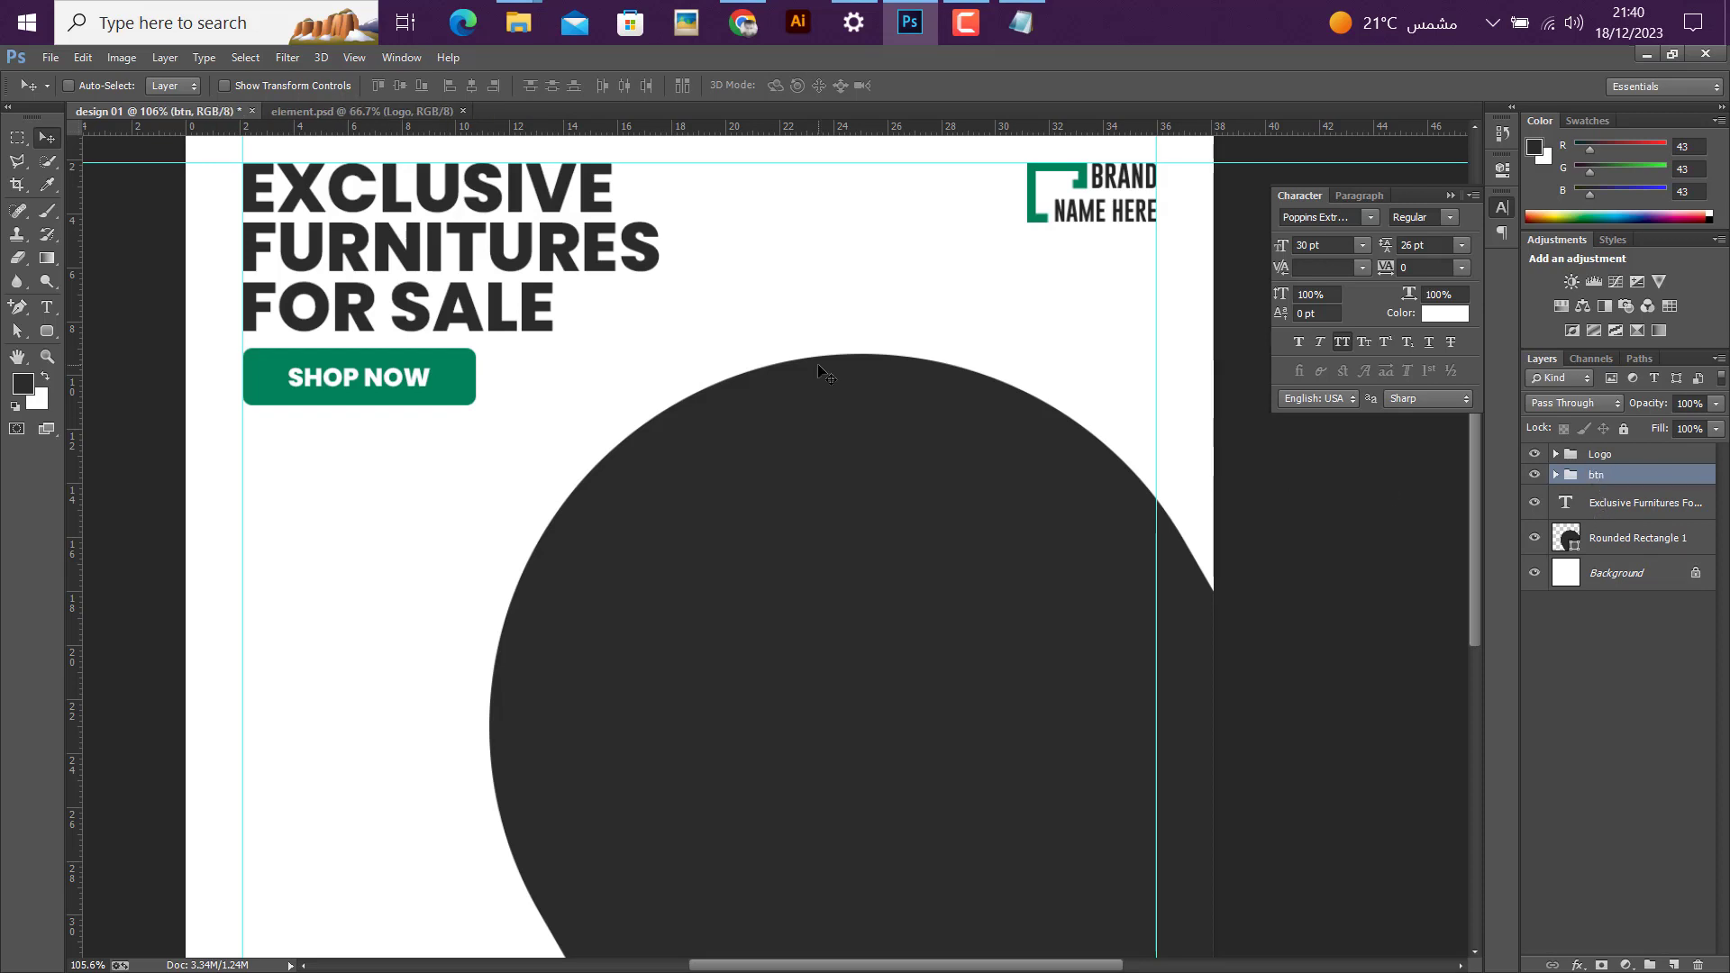
# Step: Colour the word FURNITURES in the headline green, #00815b
pyautogui.keyDown('alt'); pyautogui.scroll(-1, 818, 364); pyautogui.keyUp('alt')
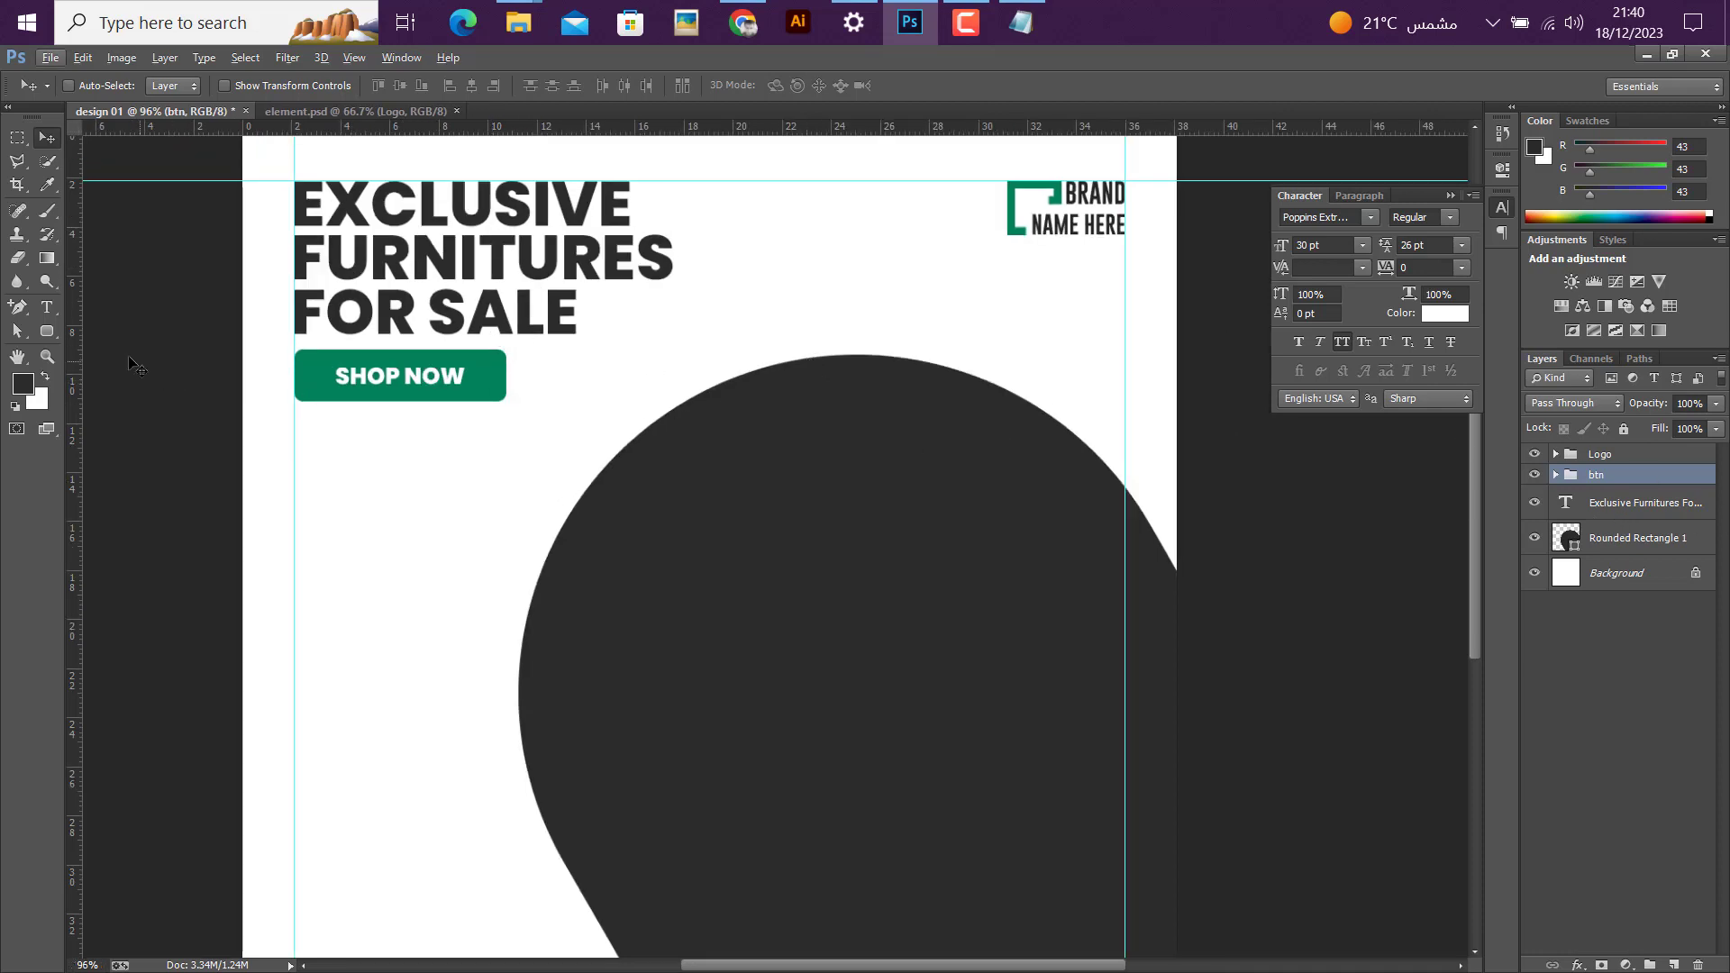
pyautogui.click(46, 310)
pyautogui.click(300, 257)
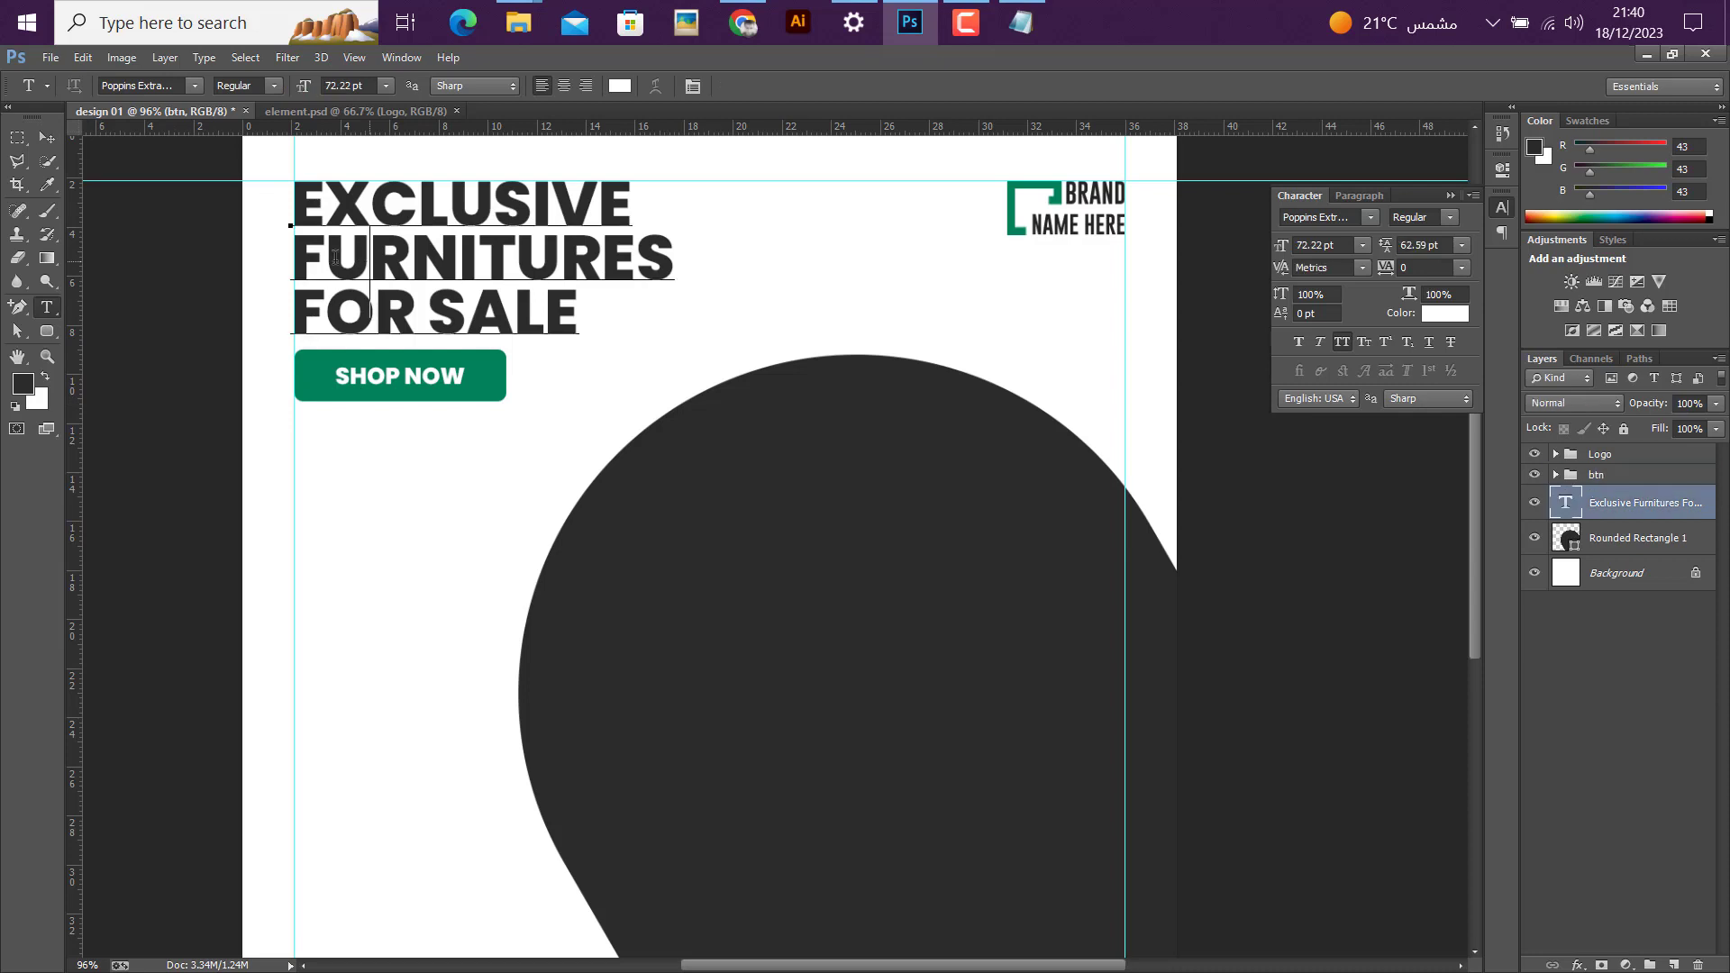
pyautogui.moveTo(300, 257); pyautogui.dragTo(681, 264)
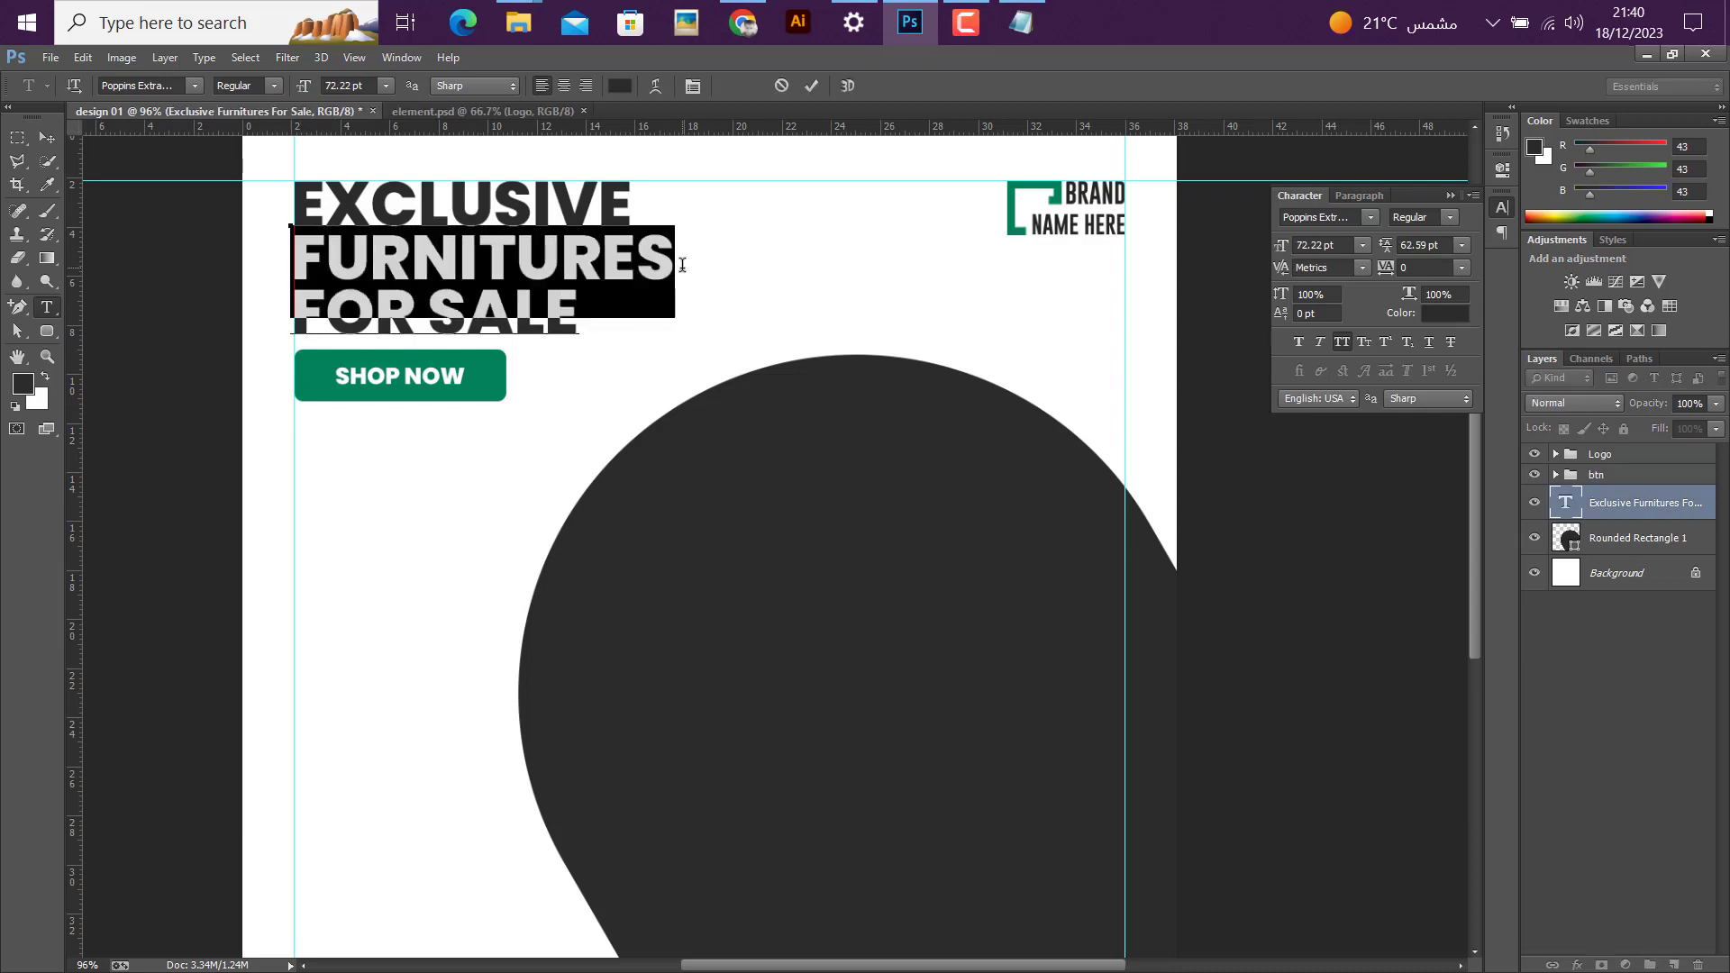
pyautogui.click(1449, 315)
pyautogui.write('00815b')
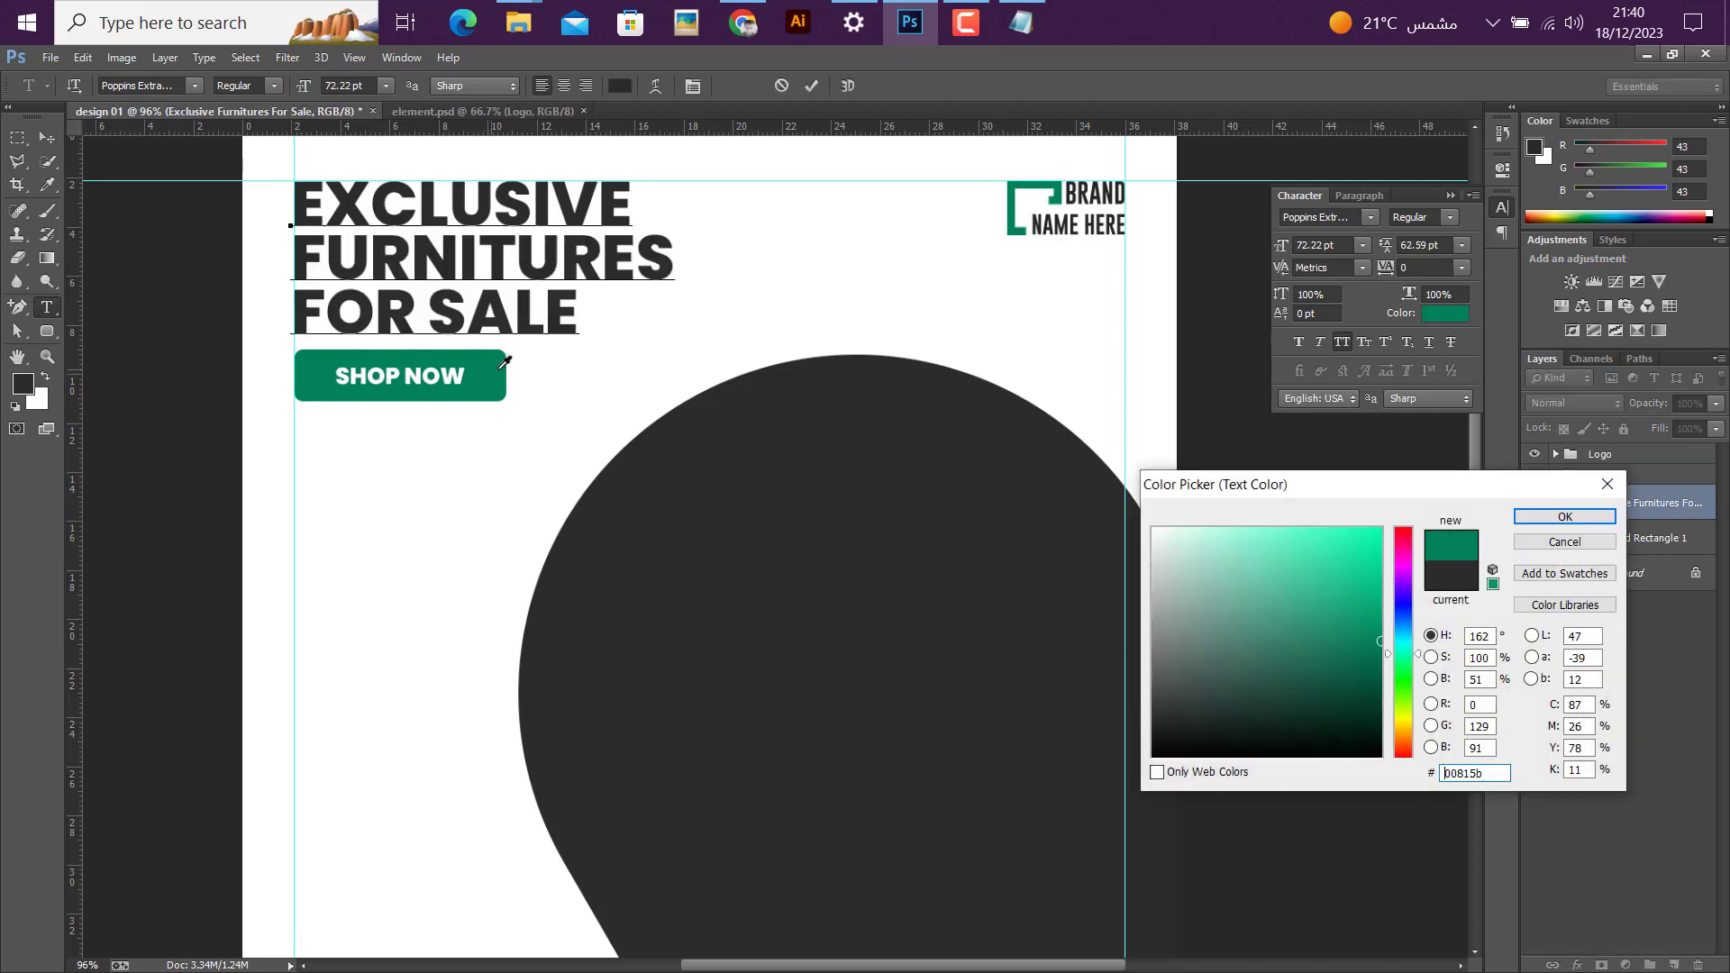
pyautogui.click(1548, 520)
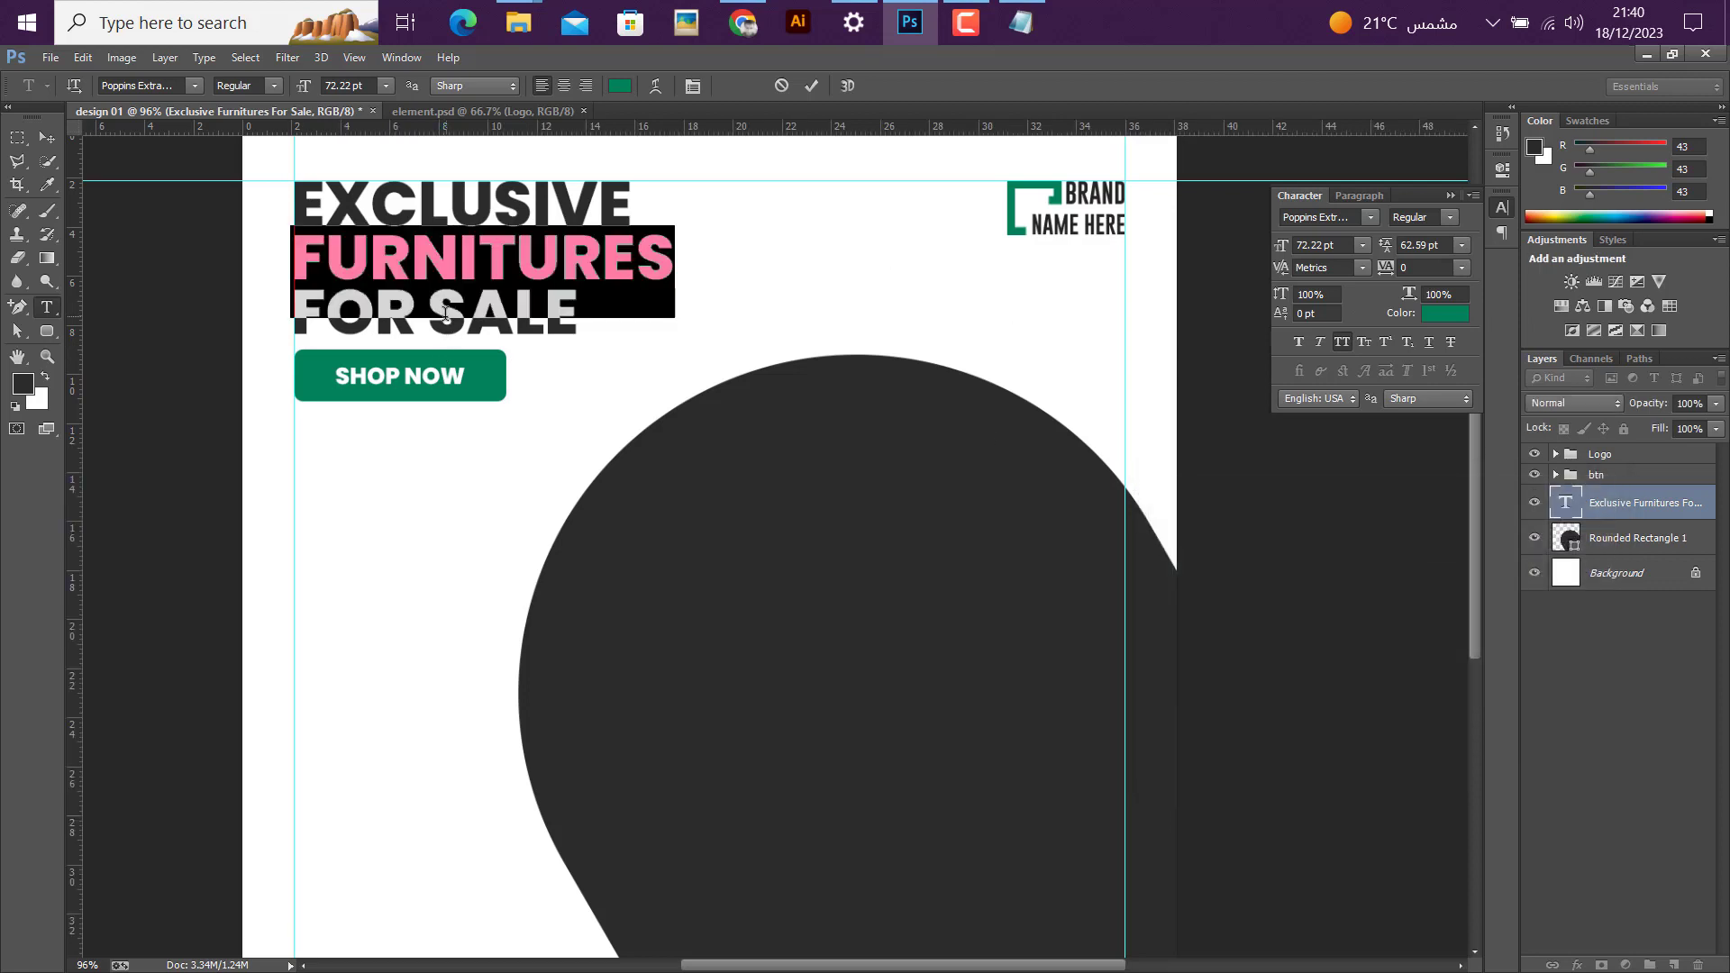
# Step: Colour the word SALE in the headline green, #00815b, and finish editing the text
pyautogui.moveTo(440, 319); pyautogui.dragTo(573, 331)
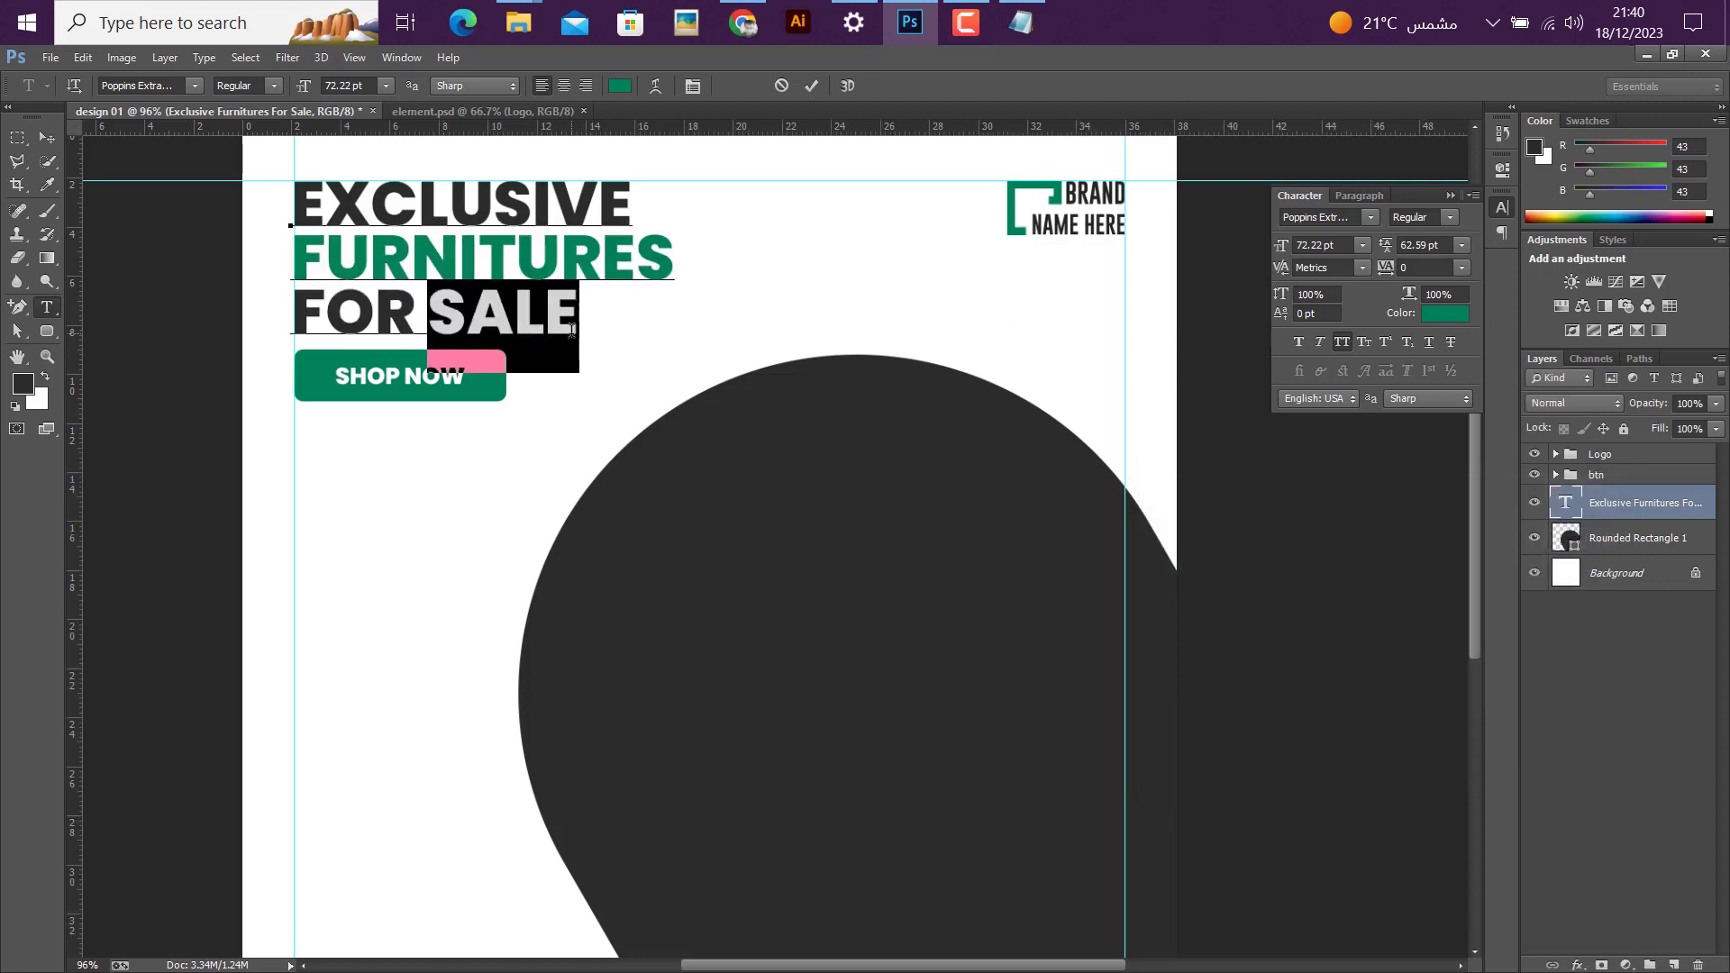
pyautogui.click(1440, 319)
pyautogui.write('00815b')
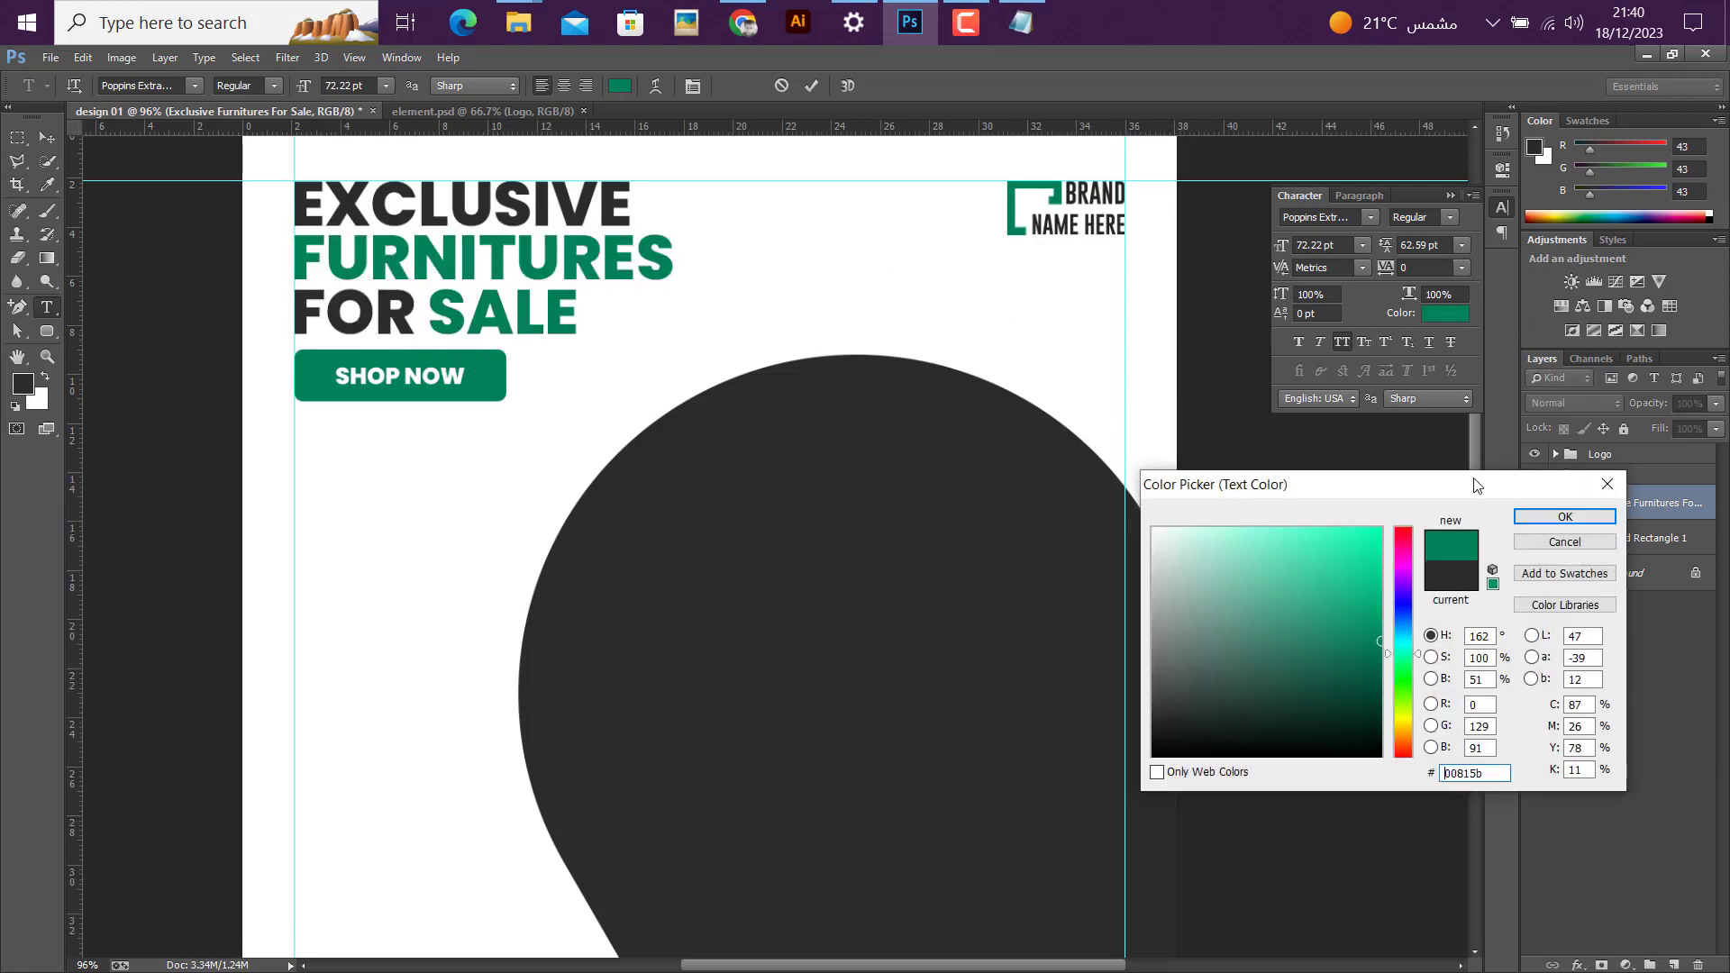
pyautogui.click(1551, 518)
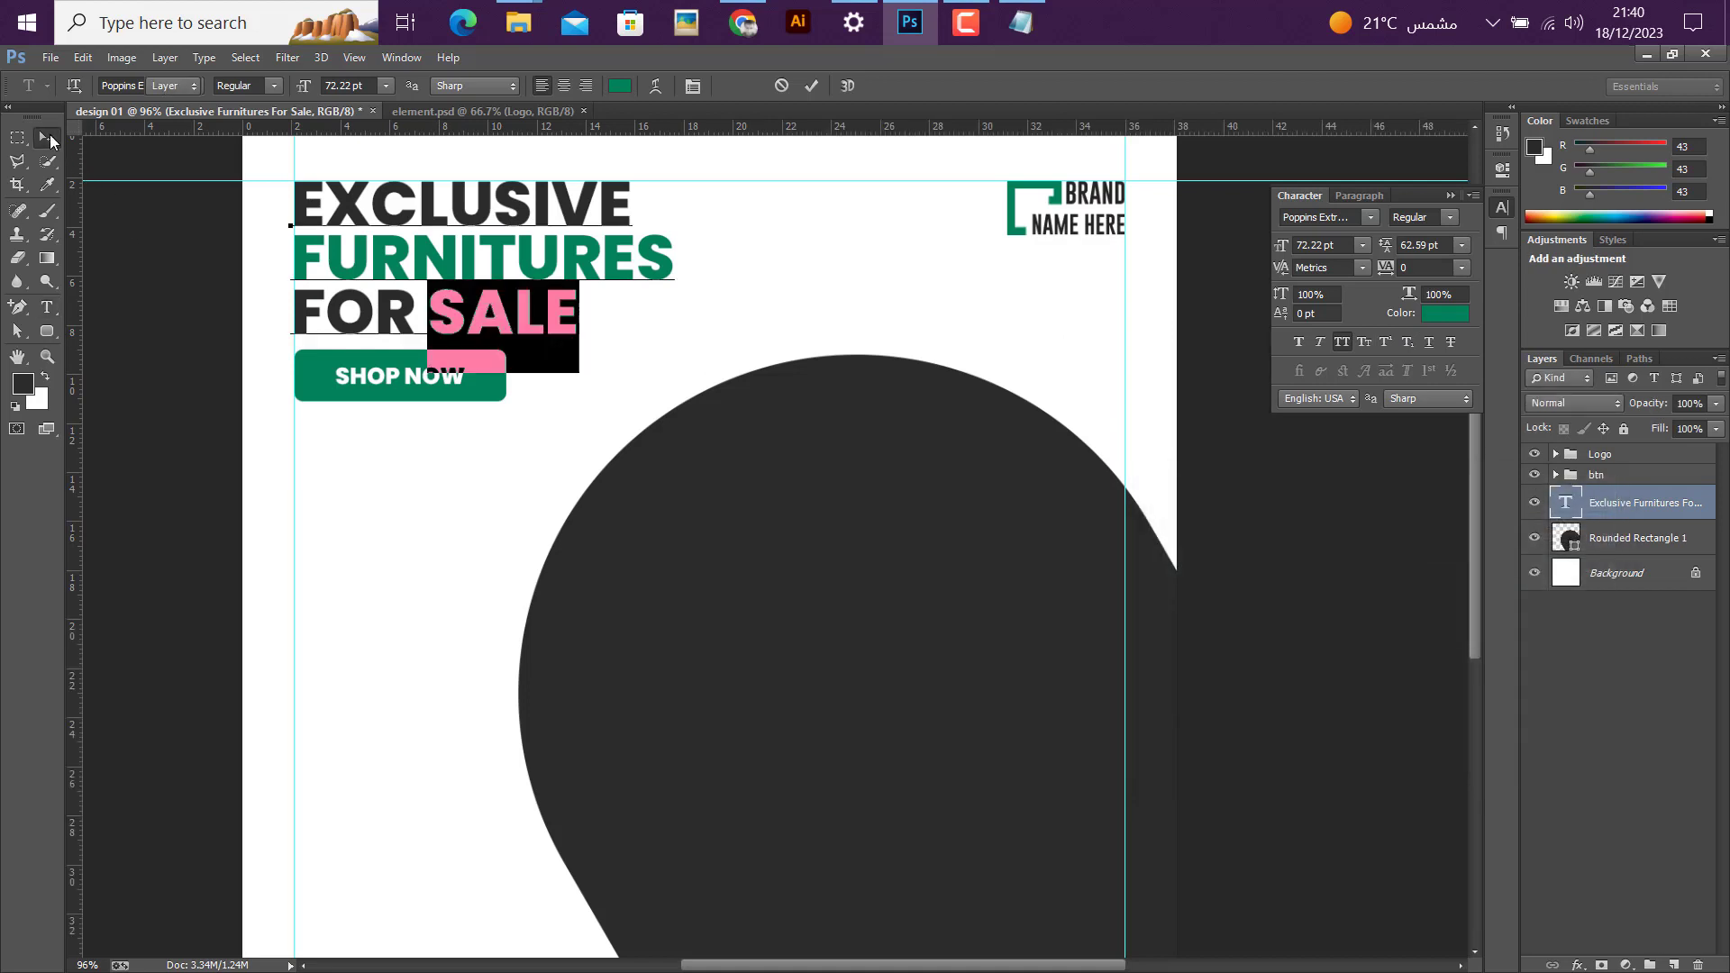
pyautogui.click(50, 133)
# Step: Switch to Notepad, copy the line "onle $10.99" from New Text Document.txt and return to the Photoshop design
pyautogui.scroll(-2, 587, 375)
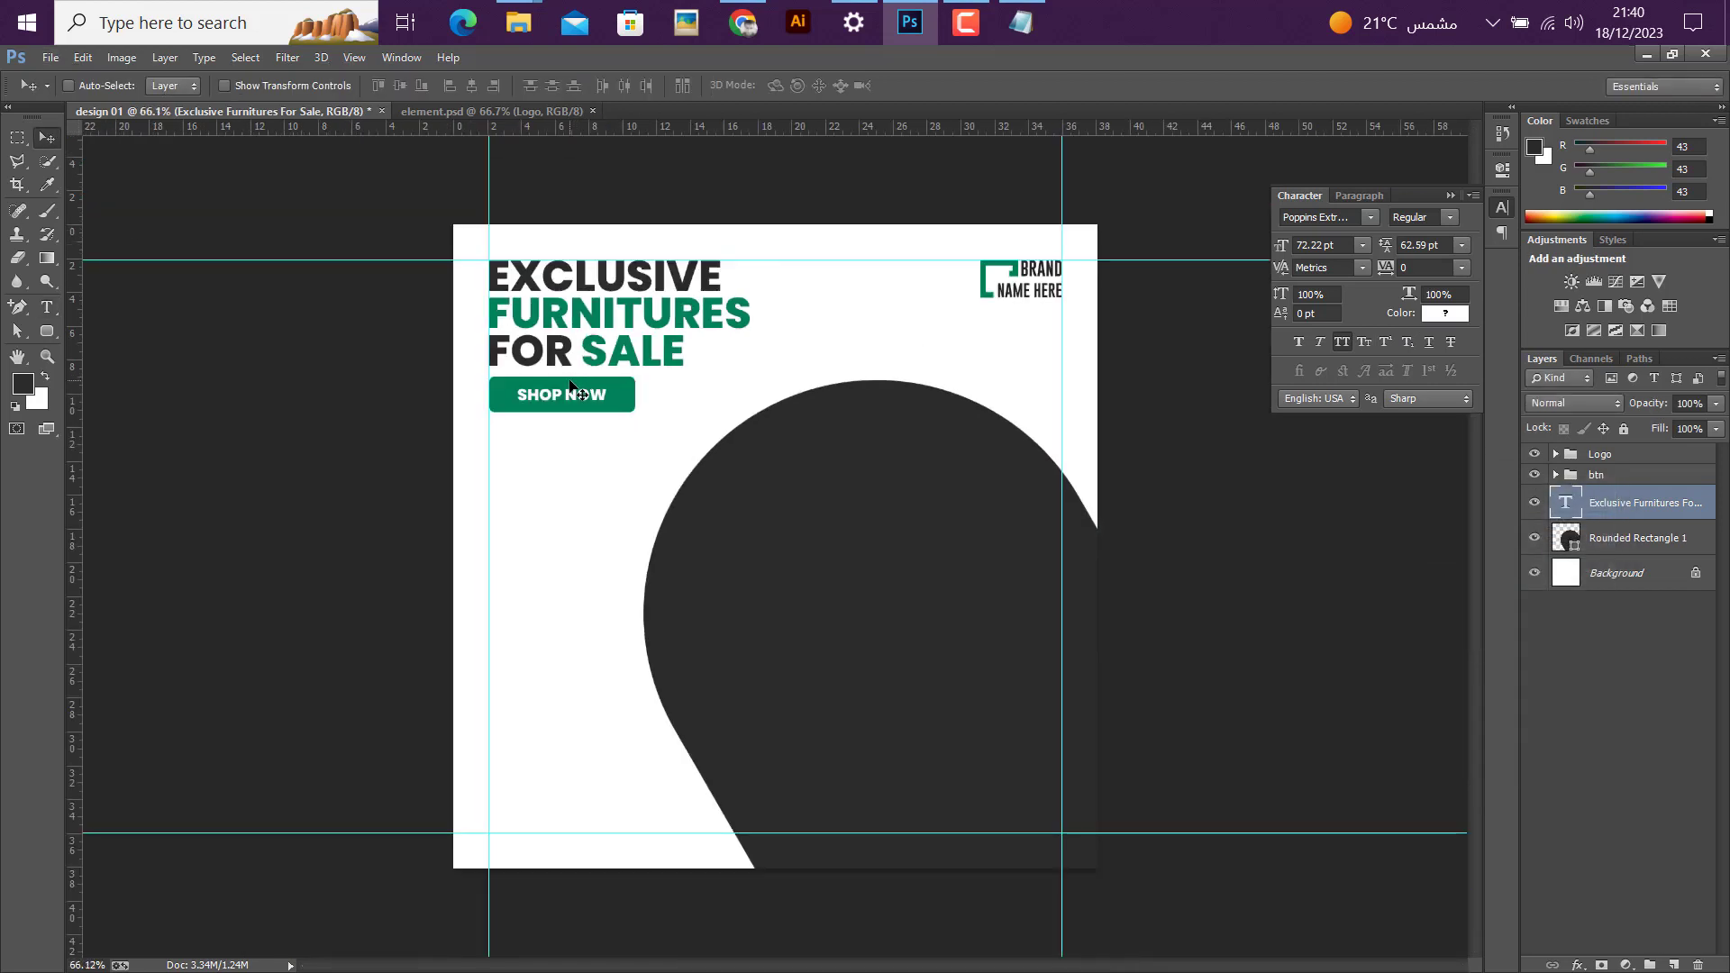
pyautogui.scroll(1, 569, 388)
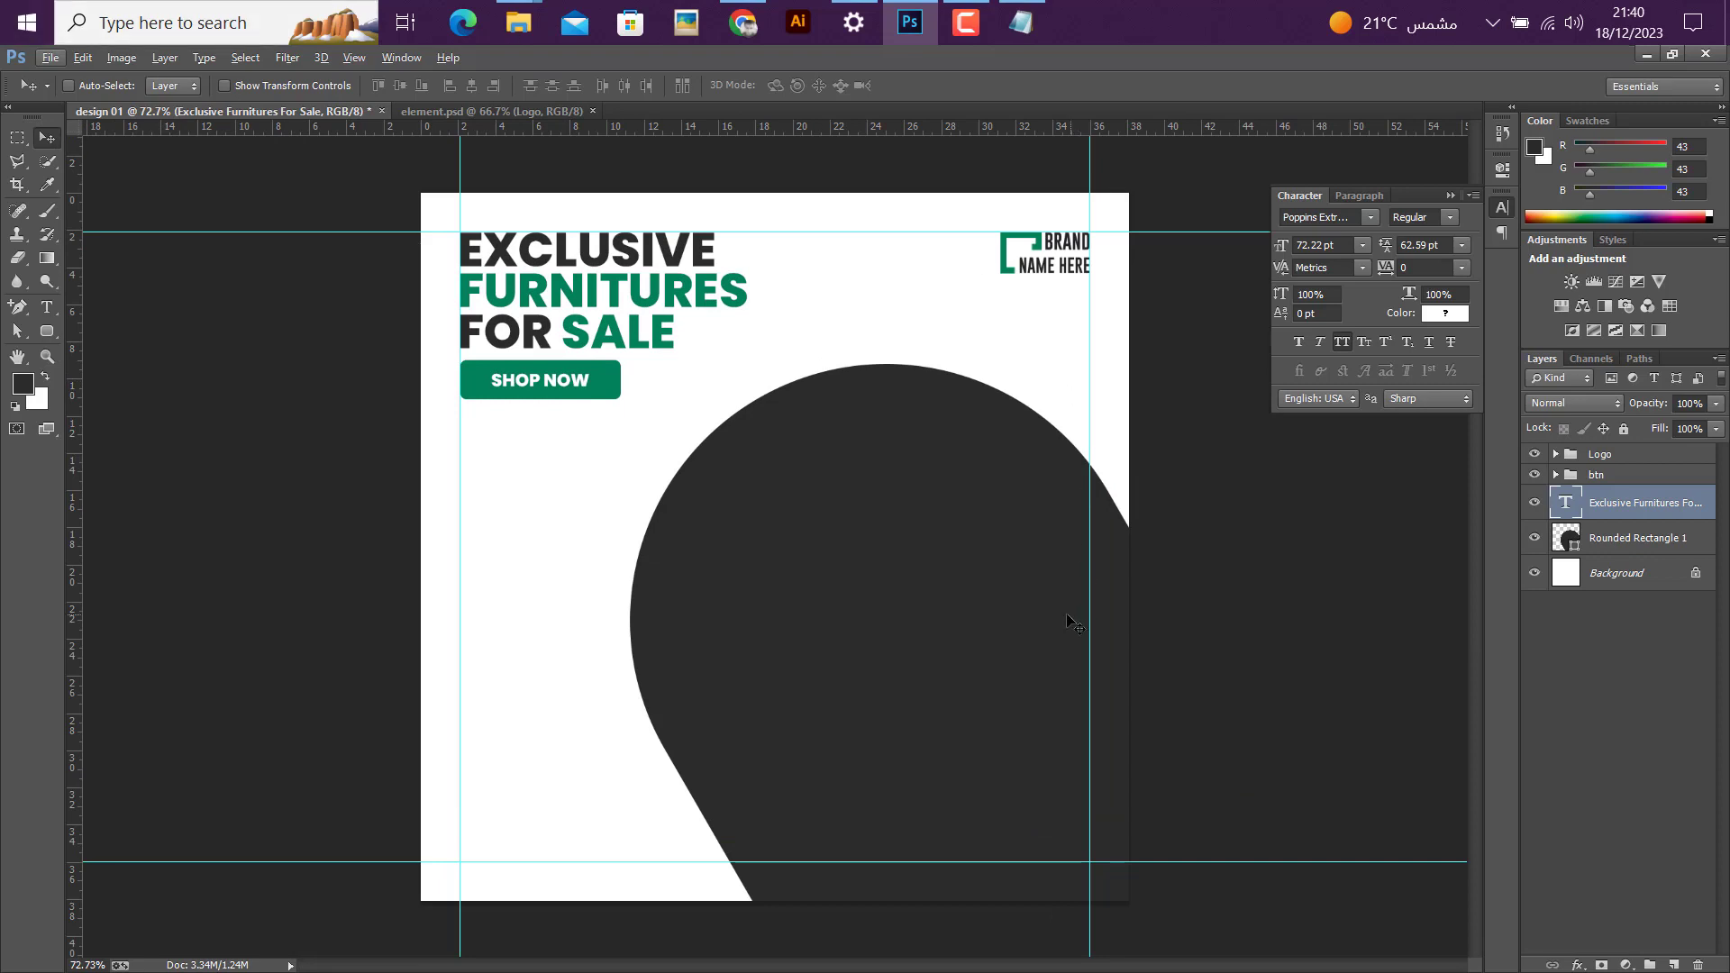
pyautogui.scroll(-1, 988, 628)
pyautogui.click(1032, 33)
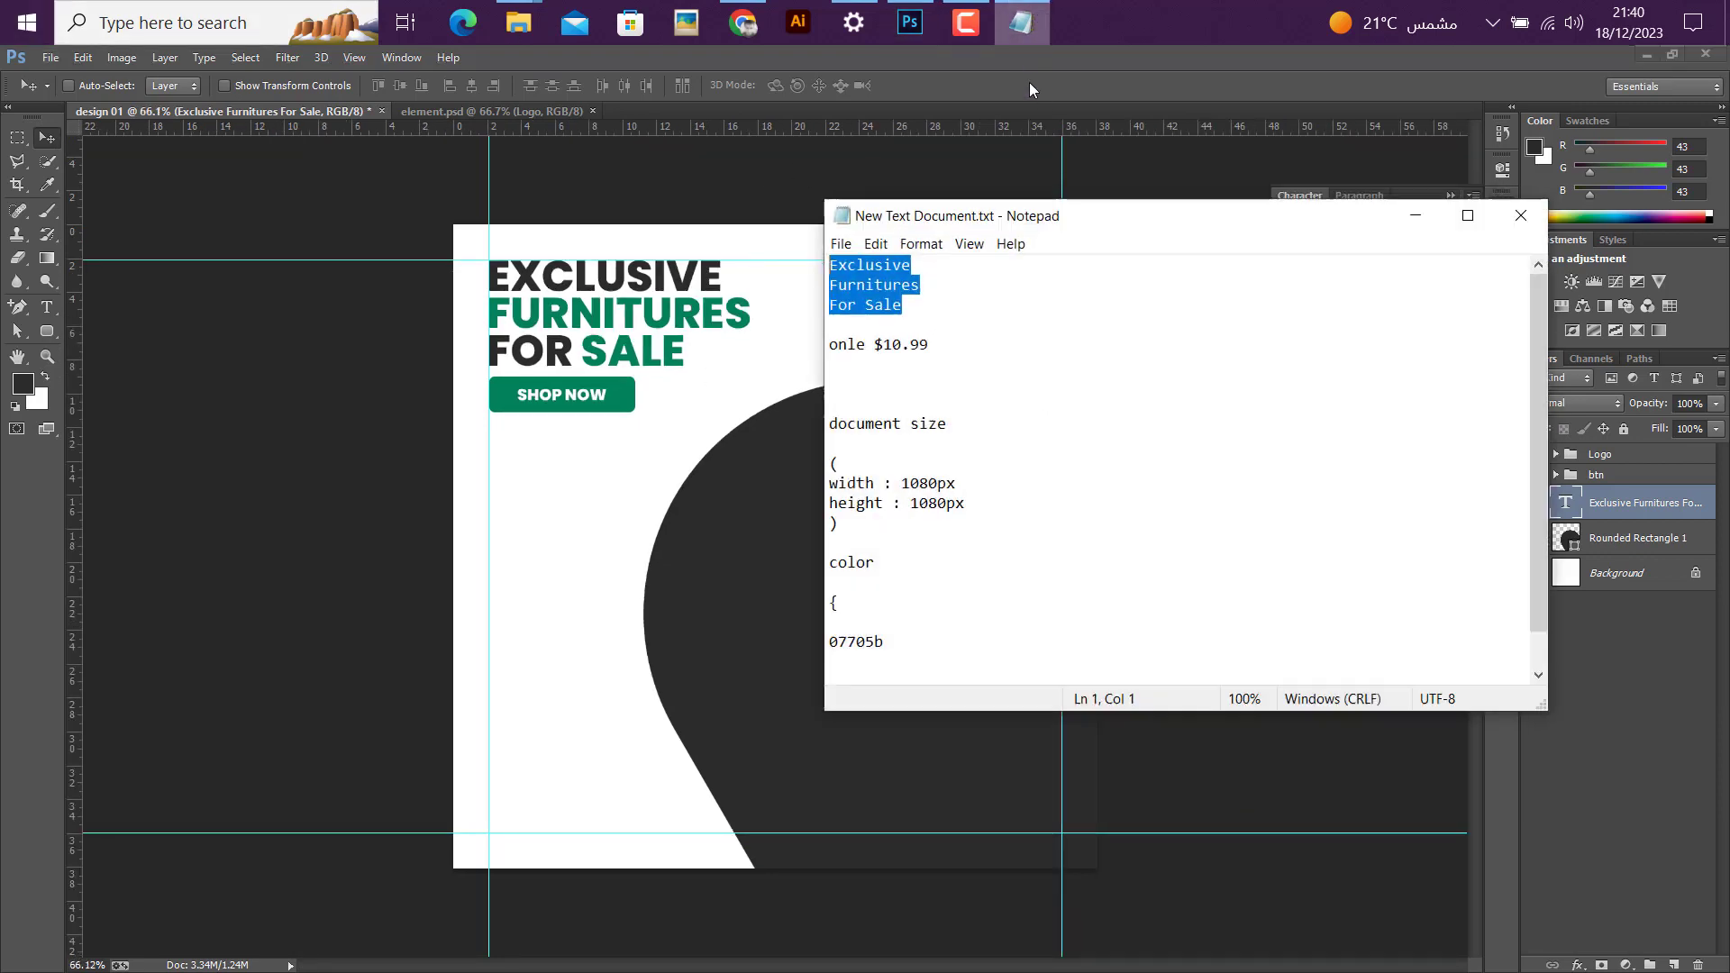
pyautogui.click(948, 357)
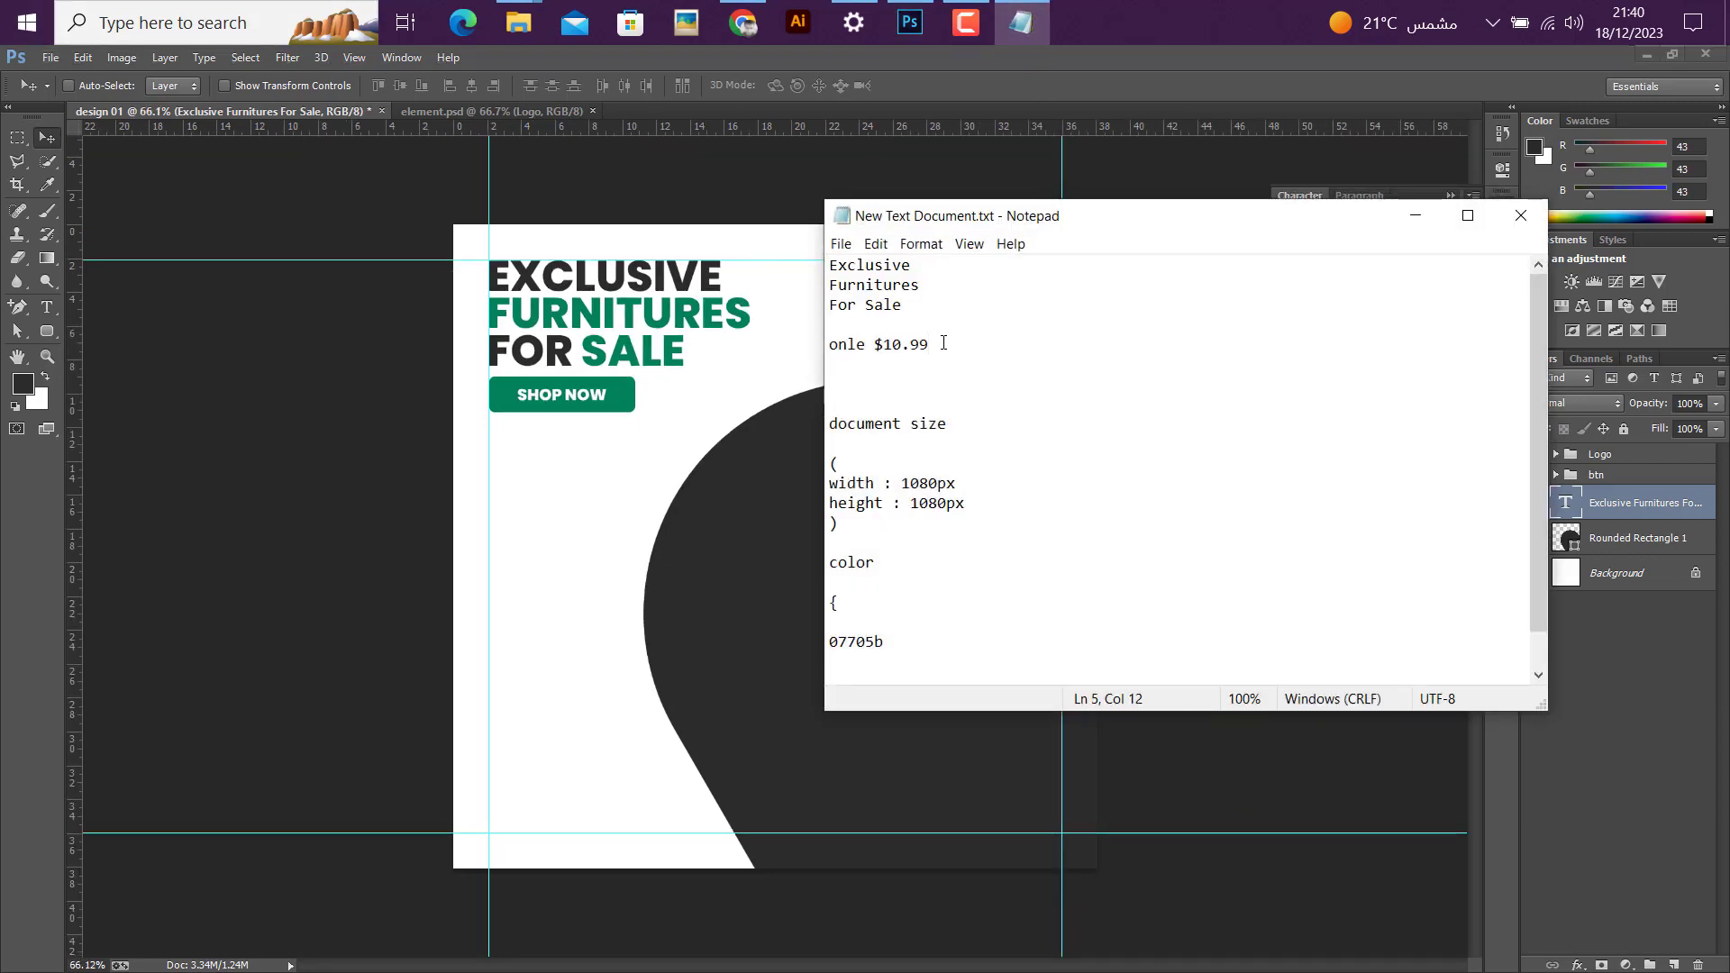
pyautogui.moveTo(943, 343); pyautogui.dragTo(818, 348)
pyautogui.hotkey('ctrl', 'c')
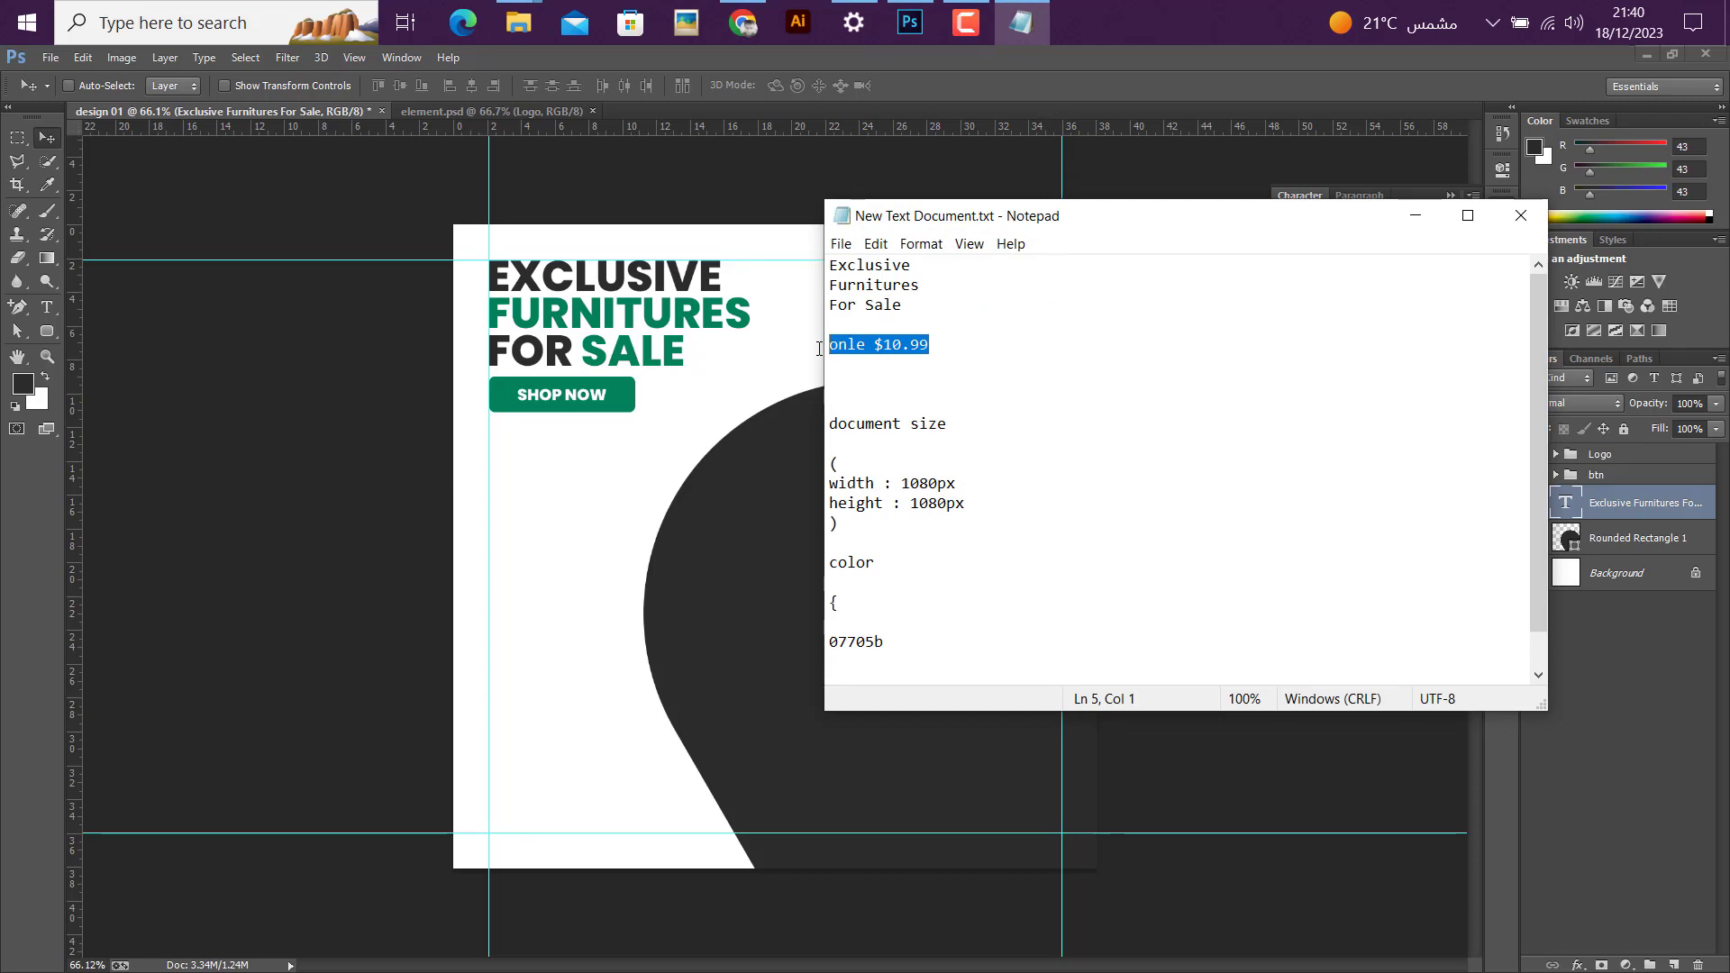
pyautogui.click(1415, 215)
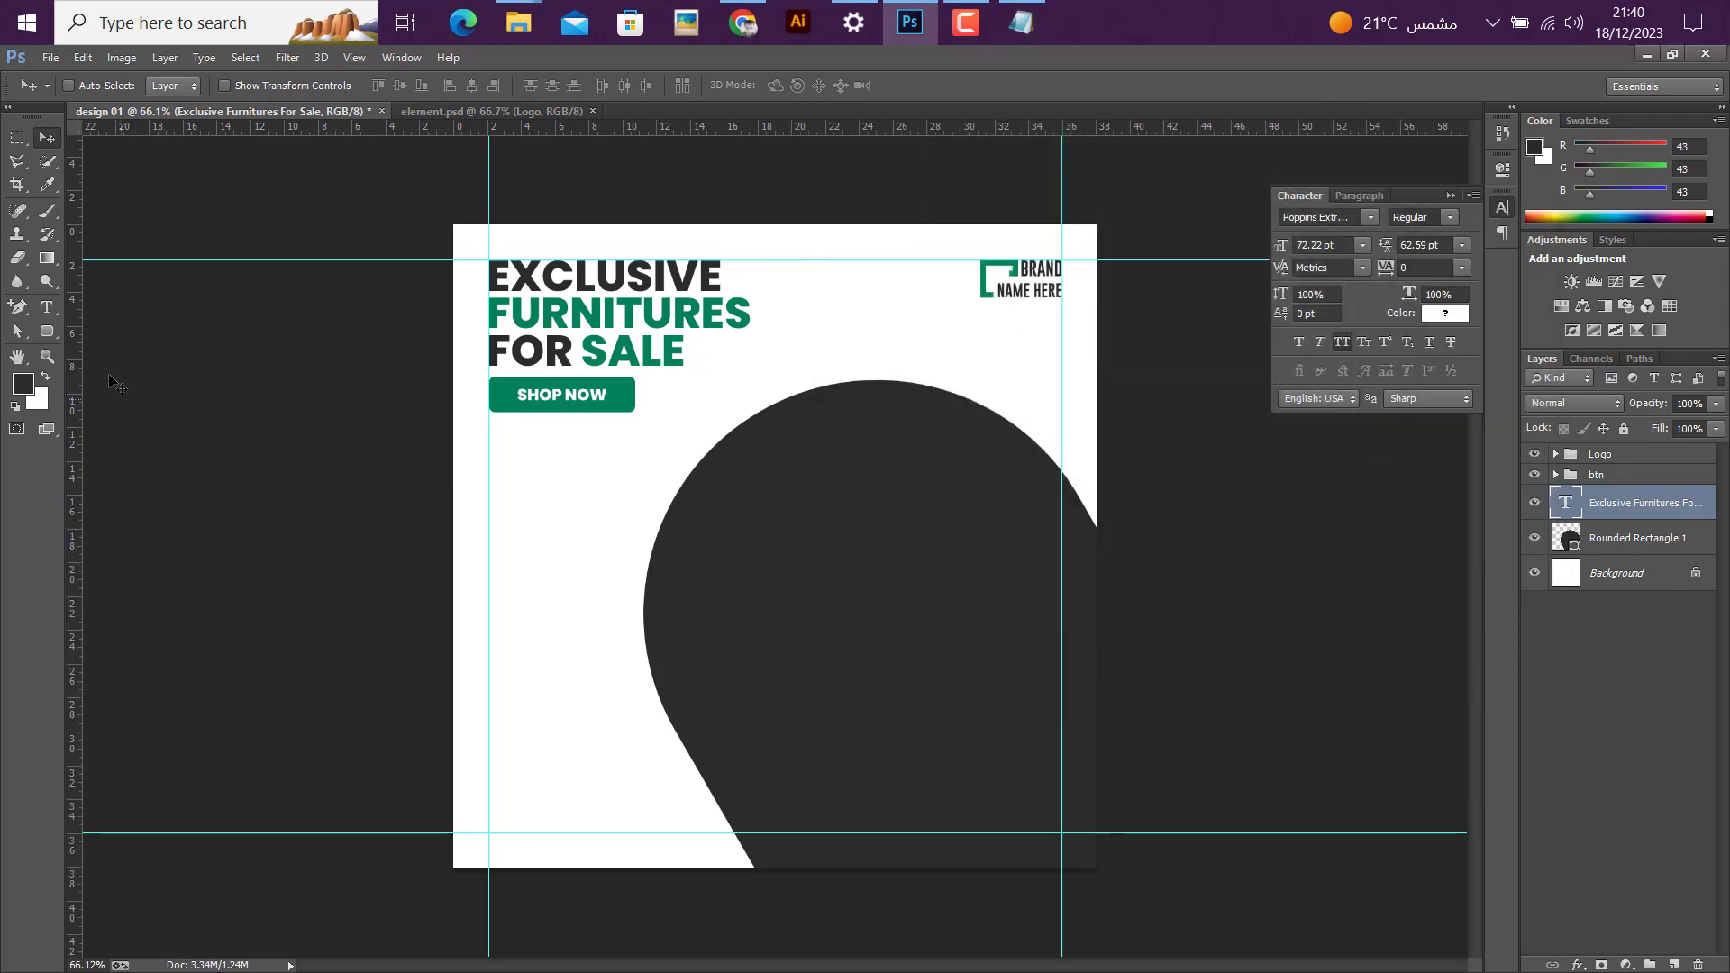
# Step: Paste "onle $10.99" as a new text layer in the white area below the button and move it down beside the large dark shape
pyautogui.click(49, 311)
pyautogui.click(510, 544)
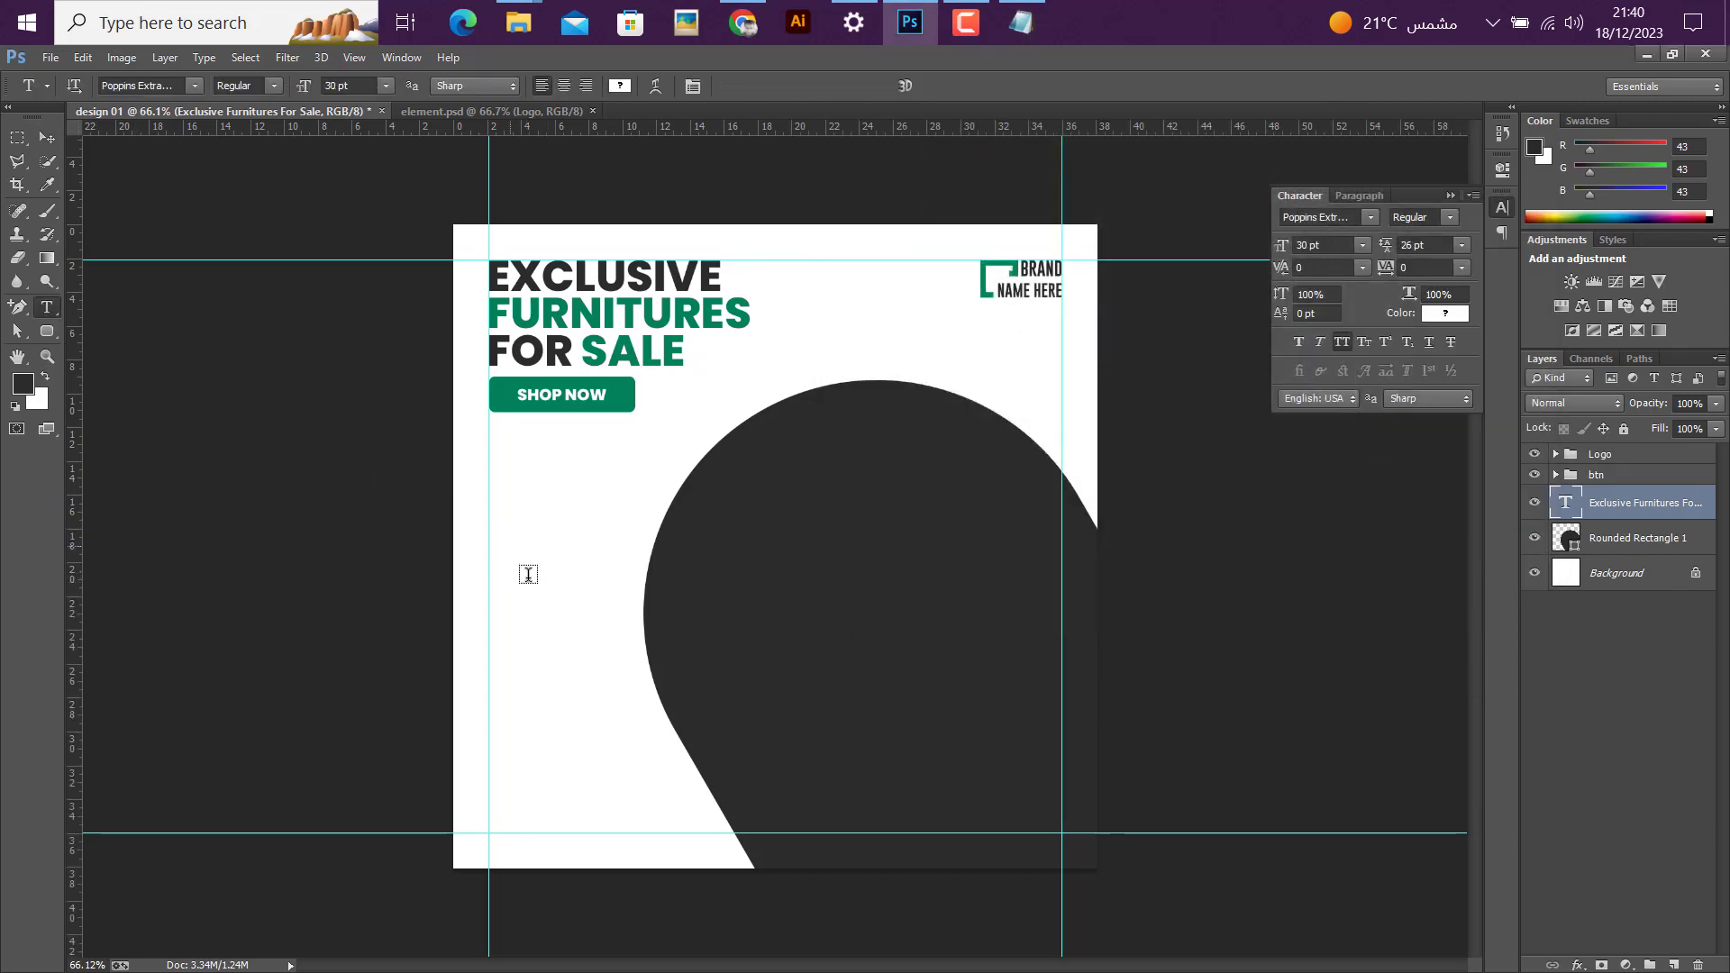
pyautogui.hotkey('ctrl', 'v')
pyautogui.click(46, 137)
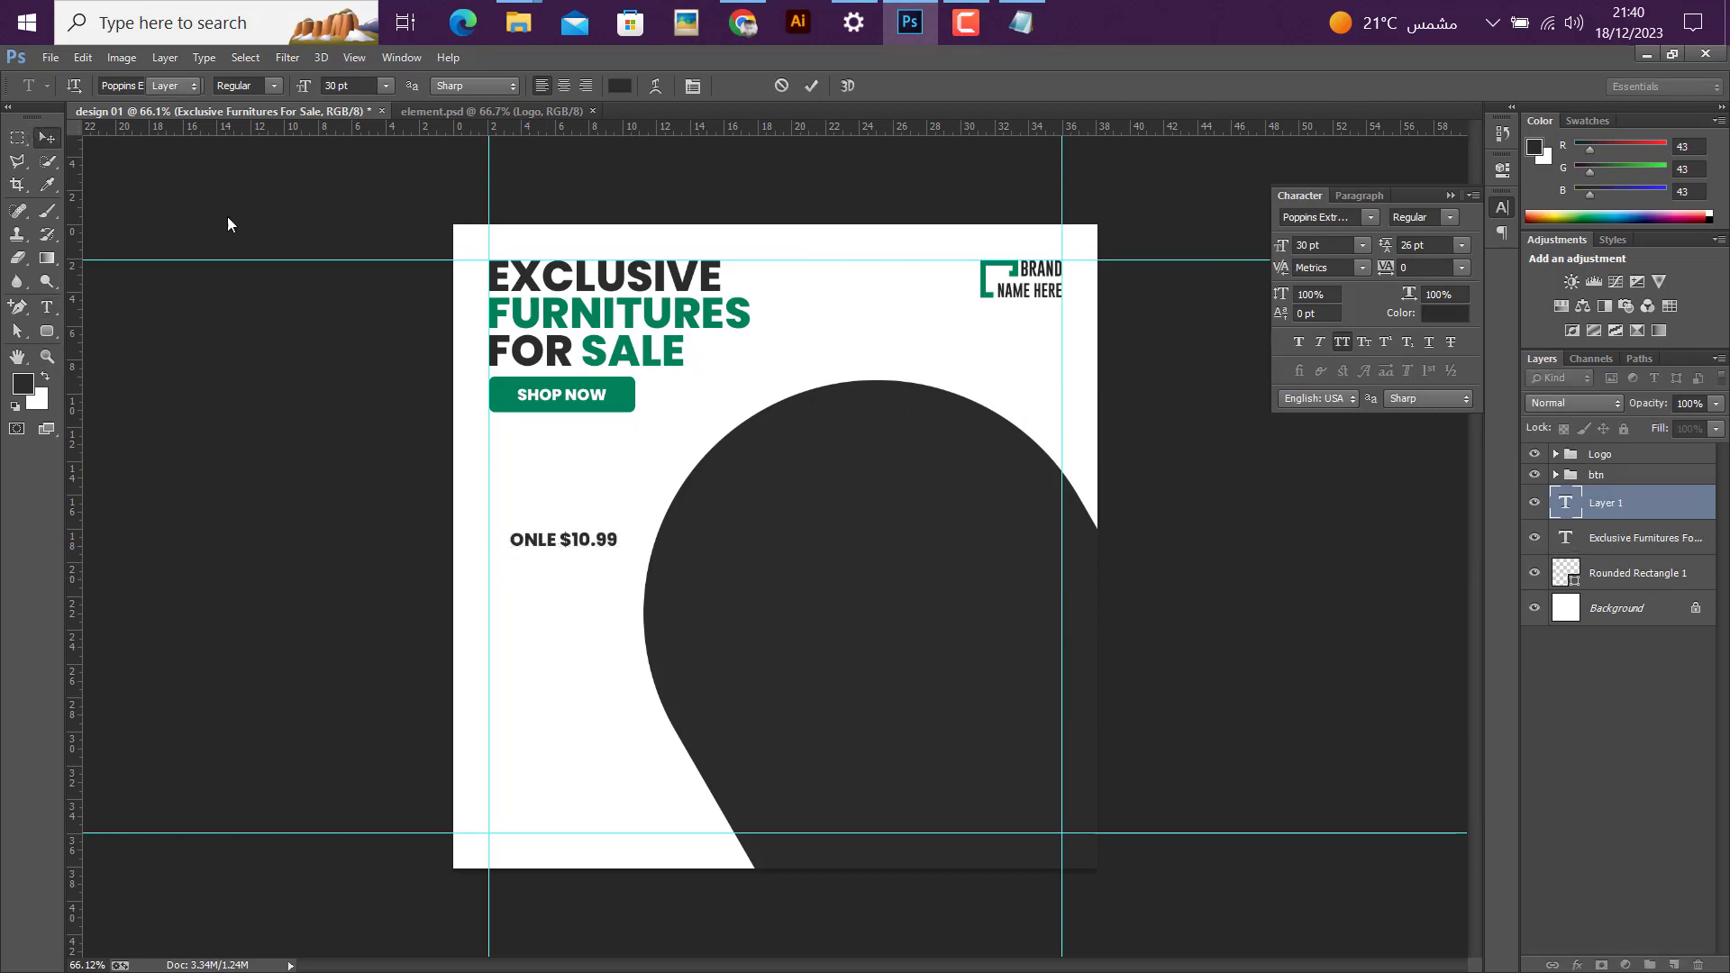
pyautogui.moveTo(570, 568); pyautogui.dragTo(573, 651)
# Step: Draw a 190 × 190 px rounded square with 10 px corners above the price text, with no fill and a solid black stroke
pyautogui.click(47, 334)
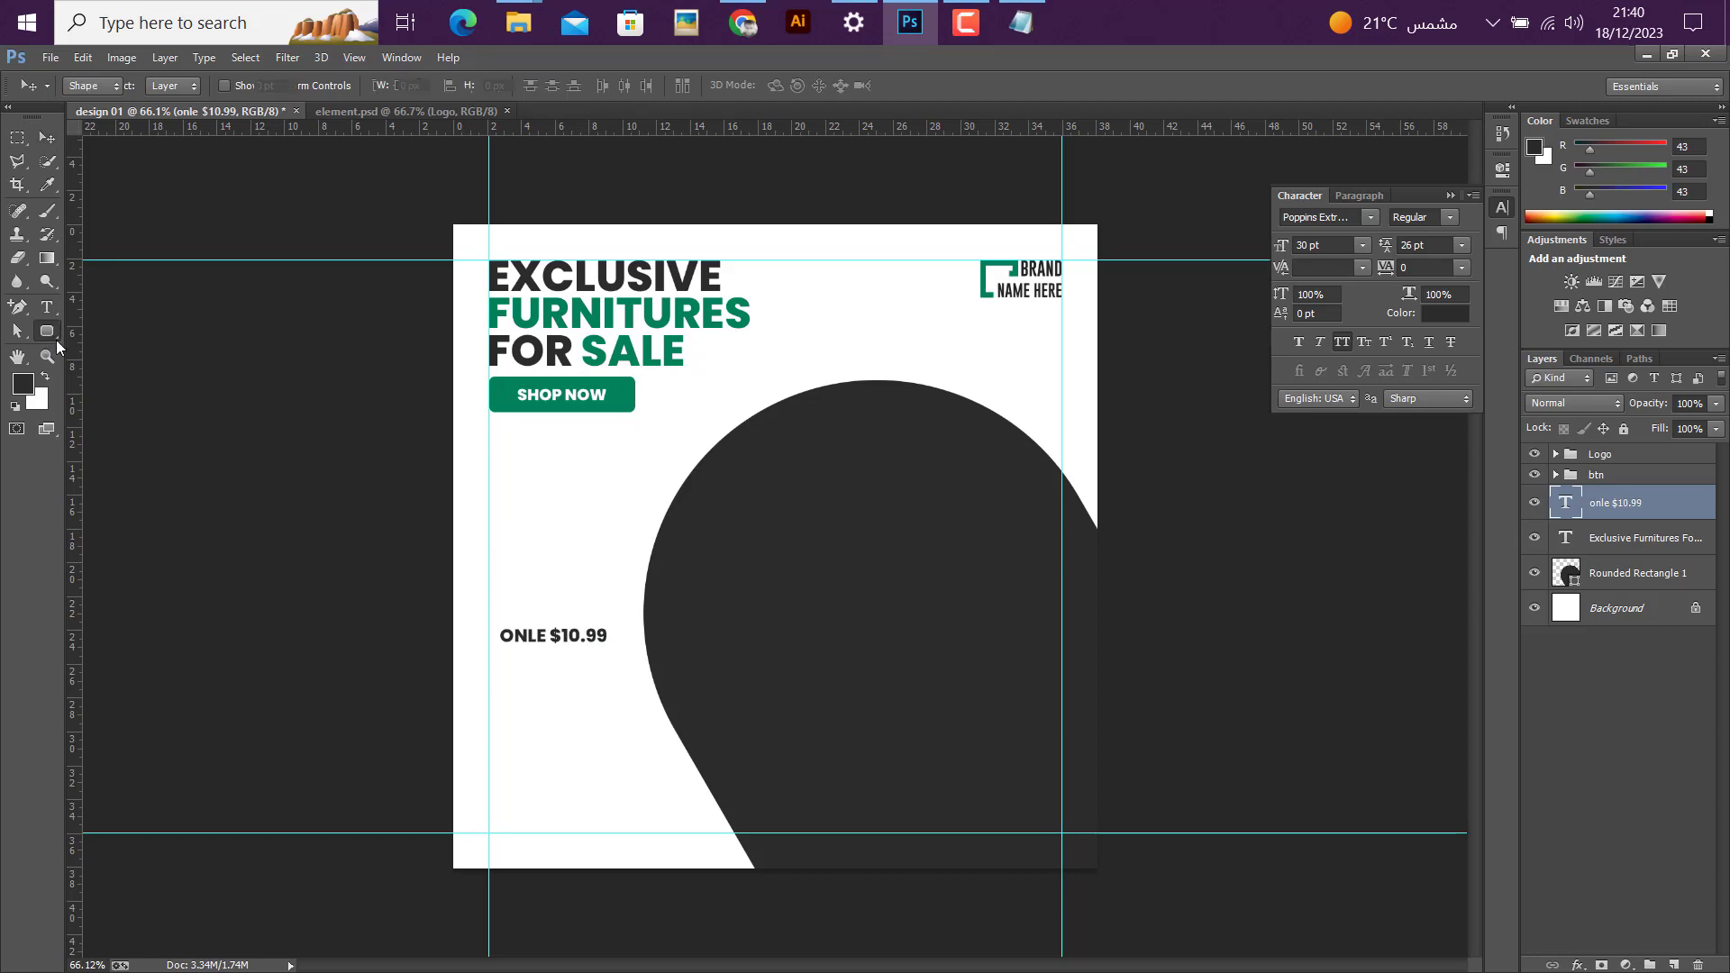
pyautogui.moveTo(502, 468); pyautogui.dragTo(616, 619)
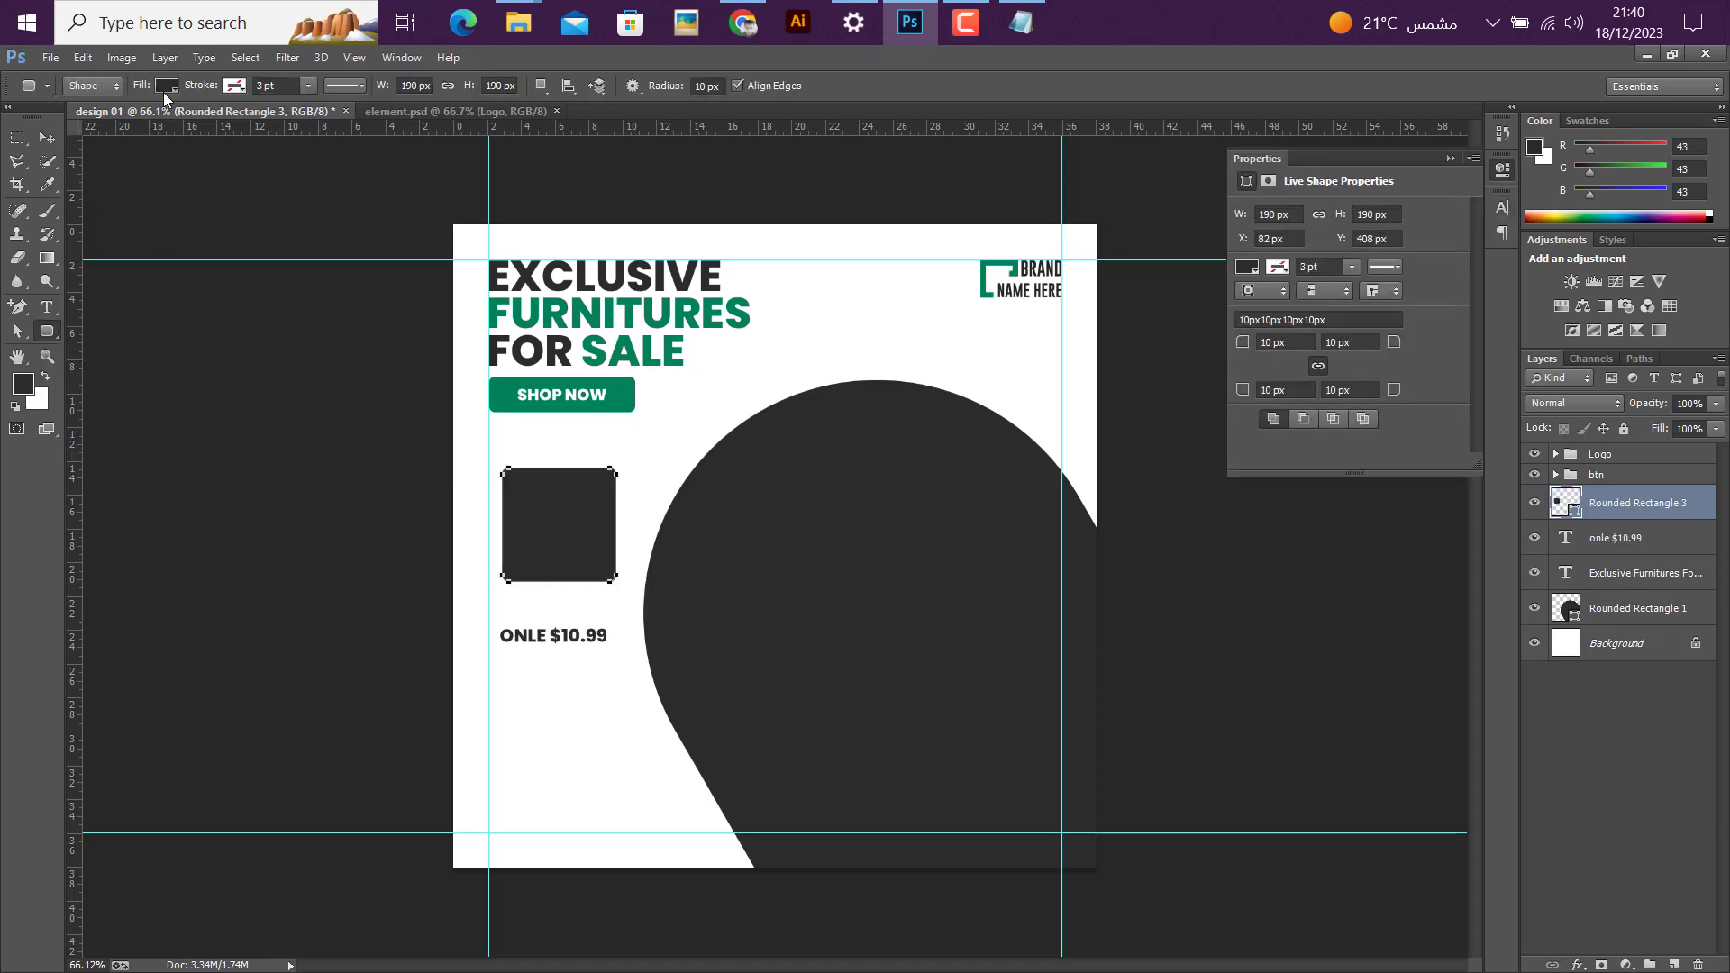
pyautogui.click(164, 91)
pyautogui.click(95, 124)
pyautogui.click(237, 86)
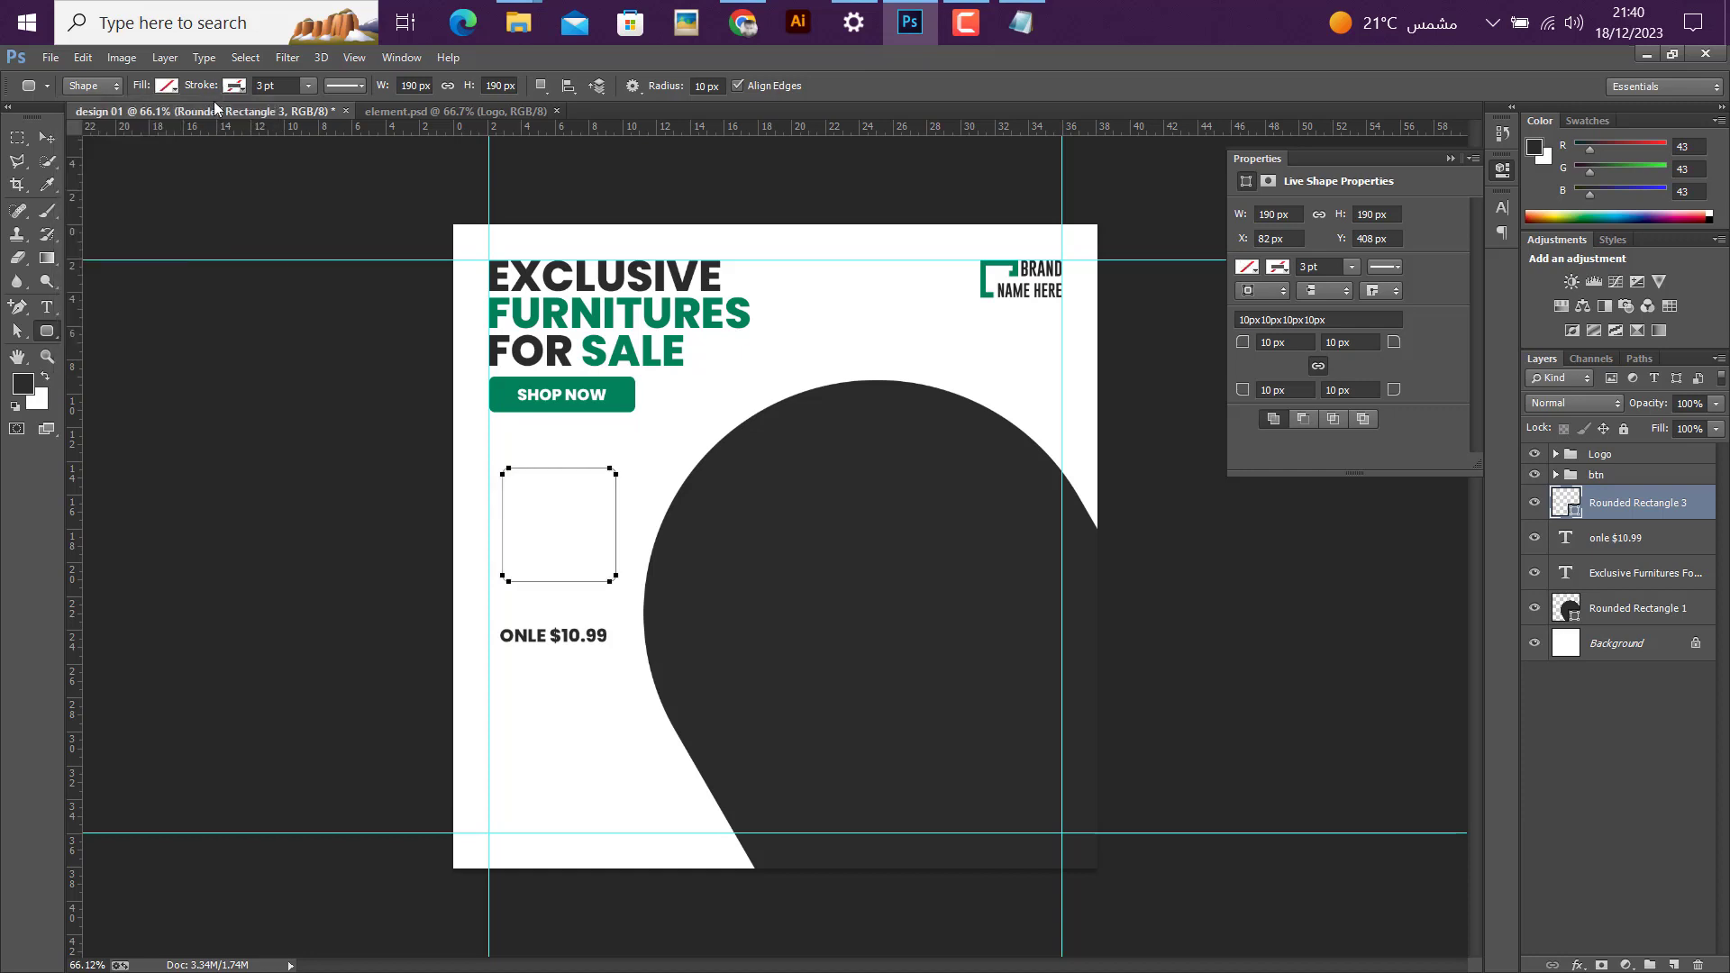
pyautogui.click(189, 120)
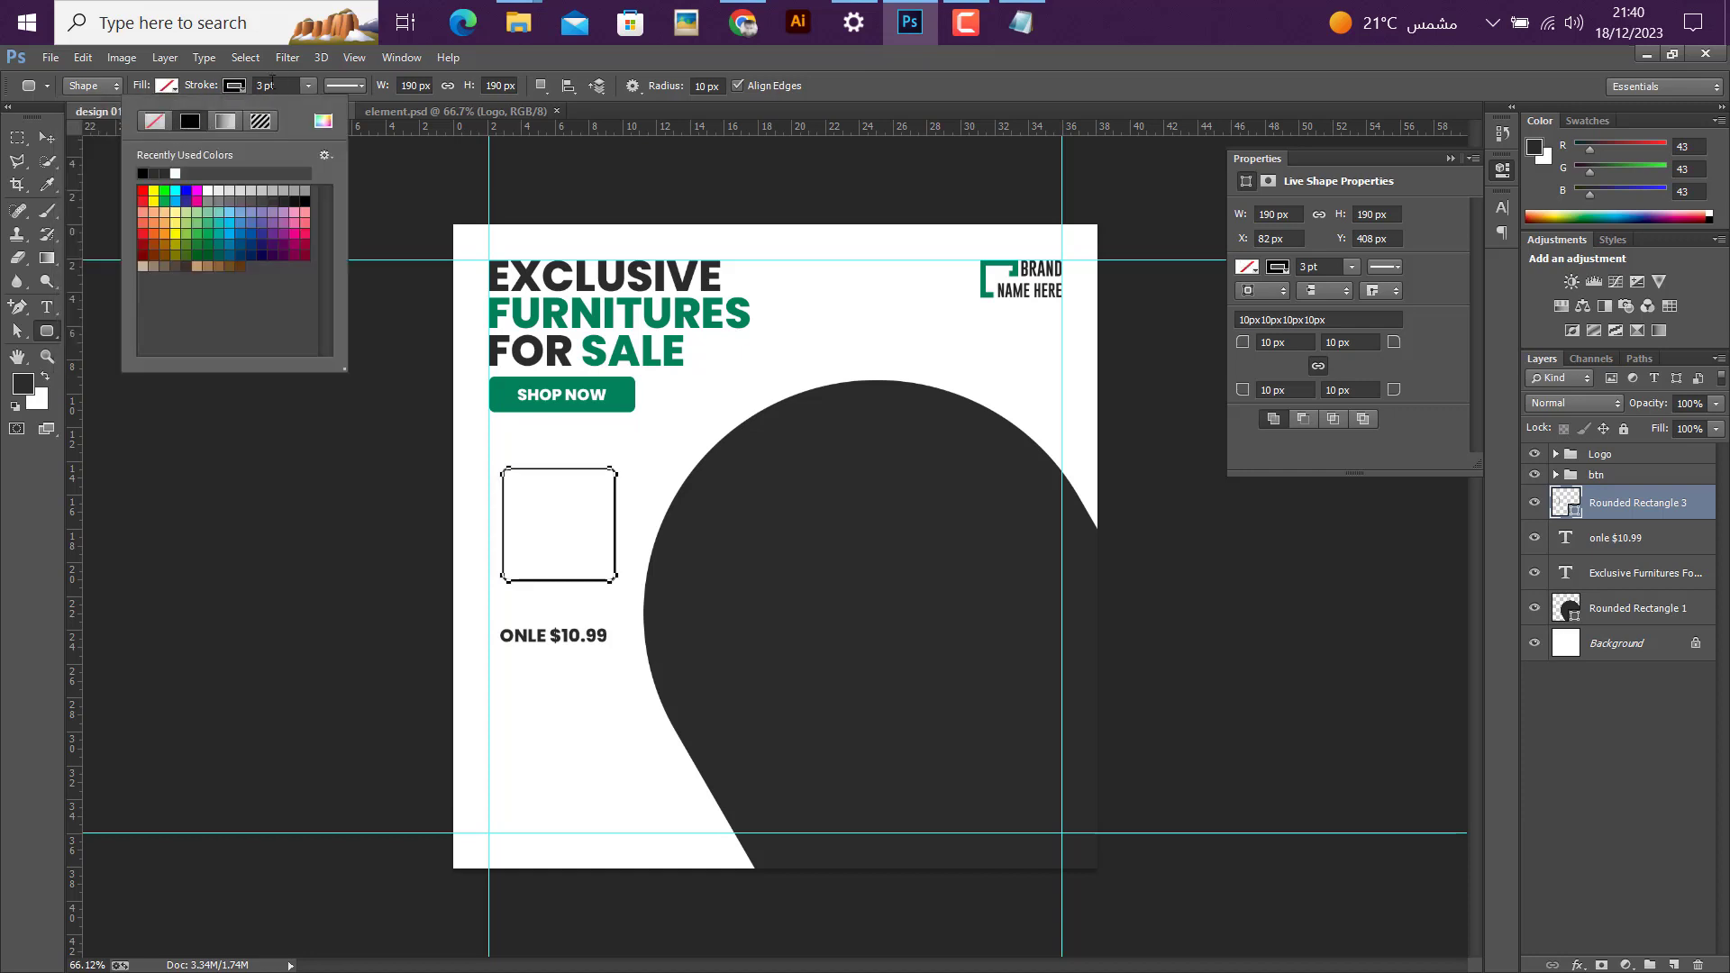
# Step: Set the stroke width of the rounded square above the price text to 5 pt
pyautogui.click(236, 86)
pyautogui.write('5')
pyautogui.press('Return')
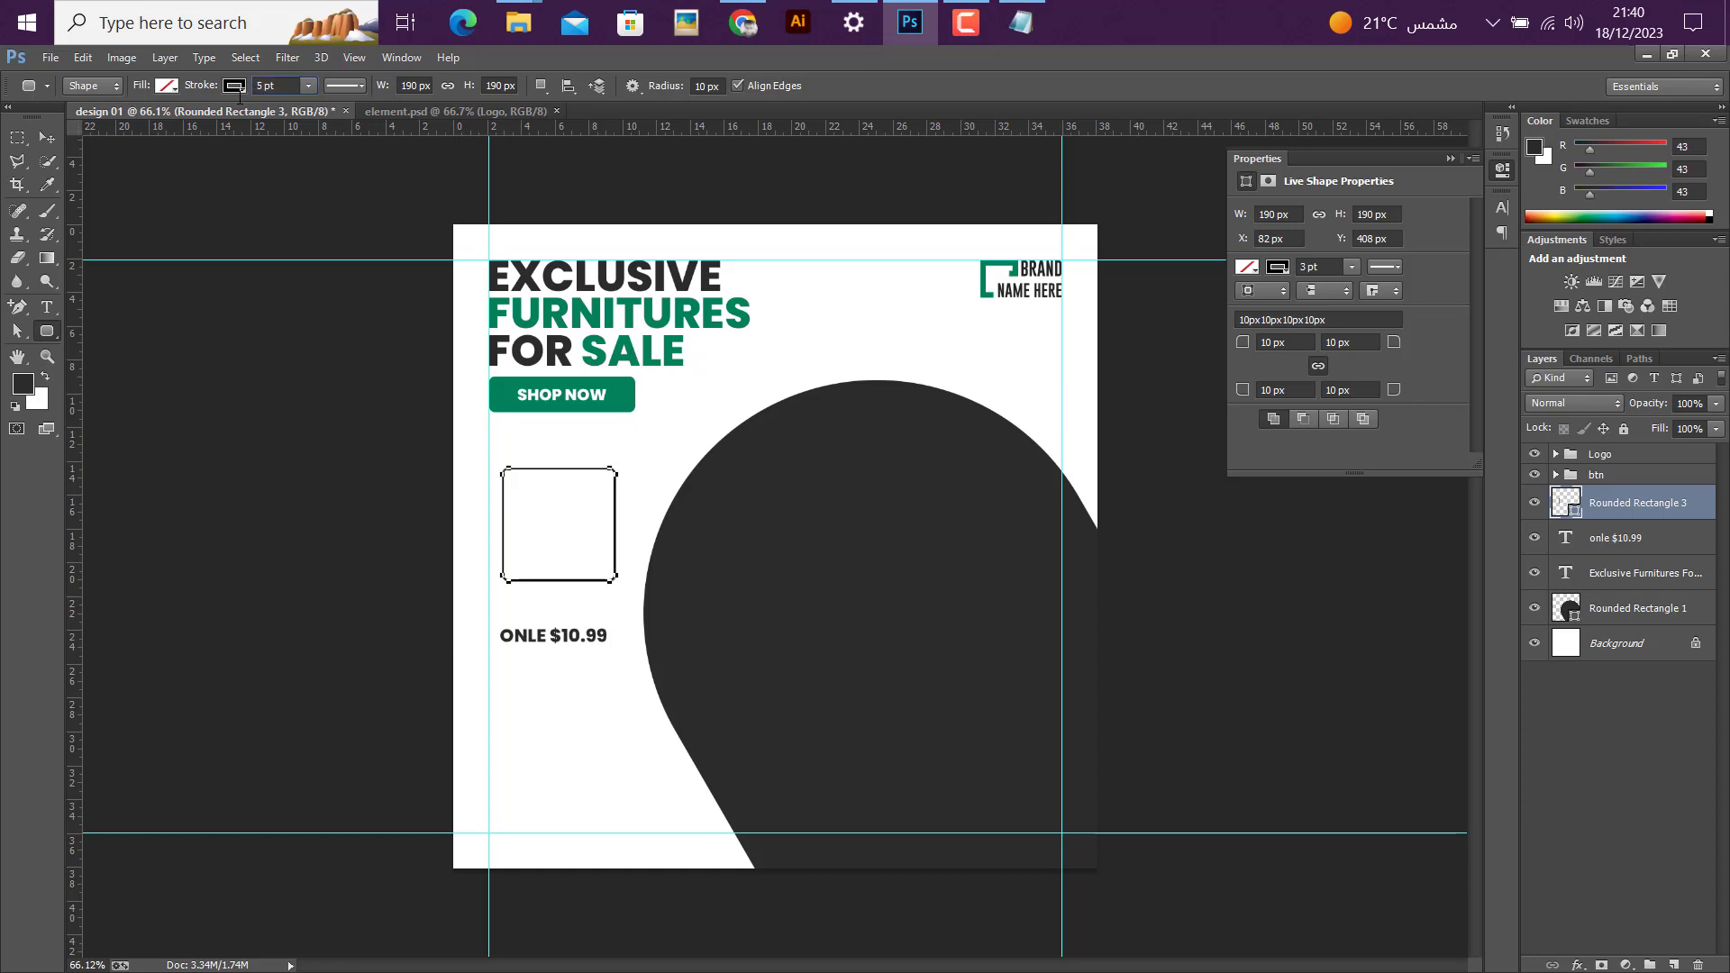
pyautogui.click(40, 139)
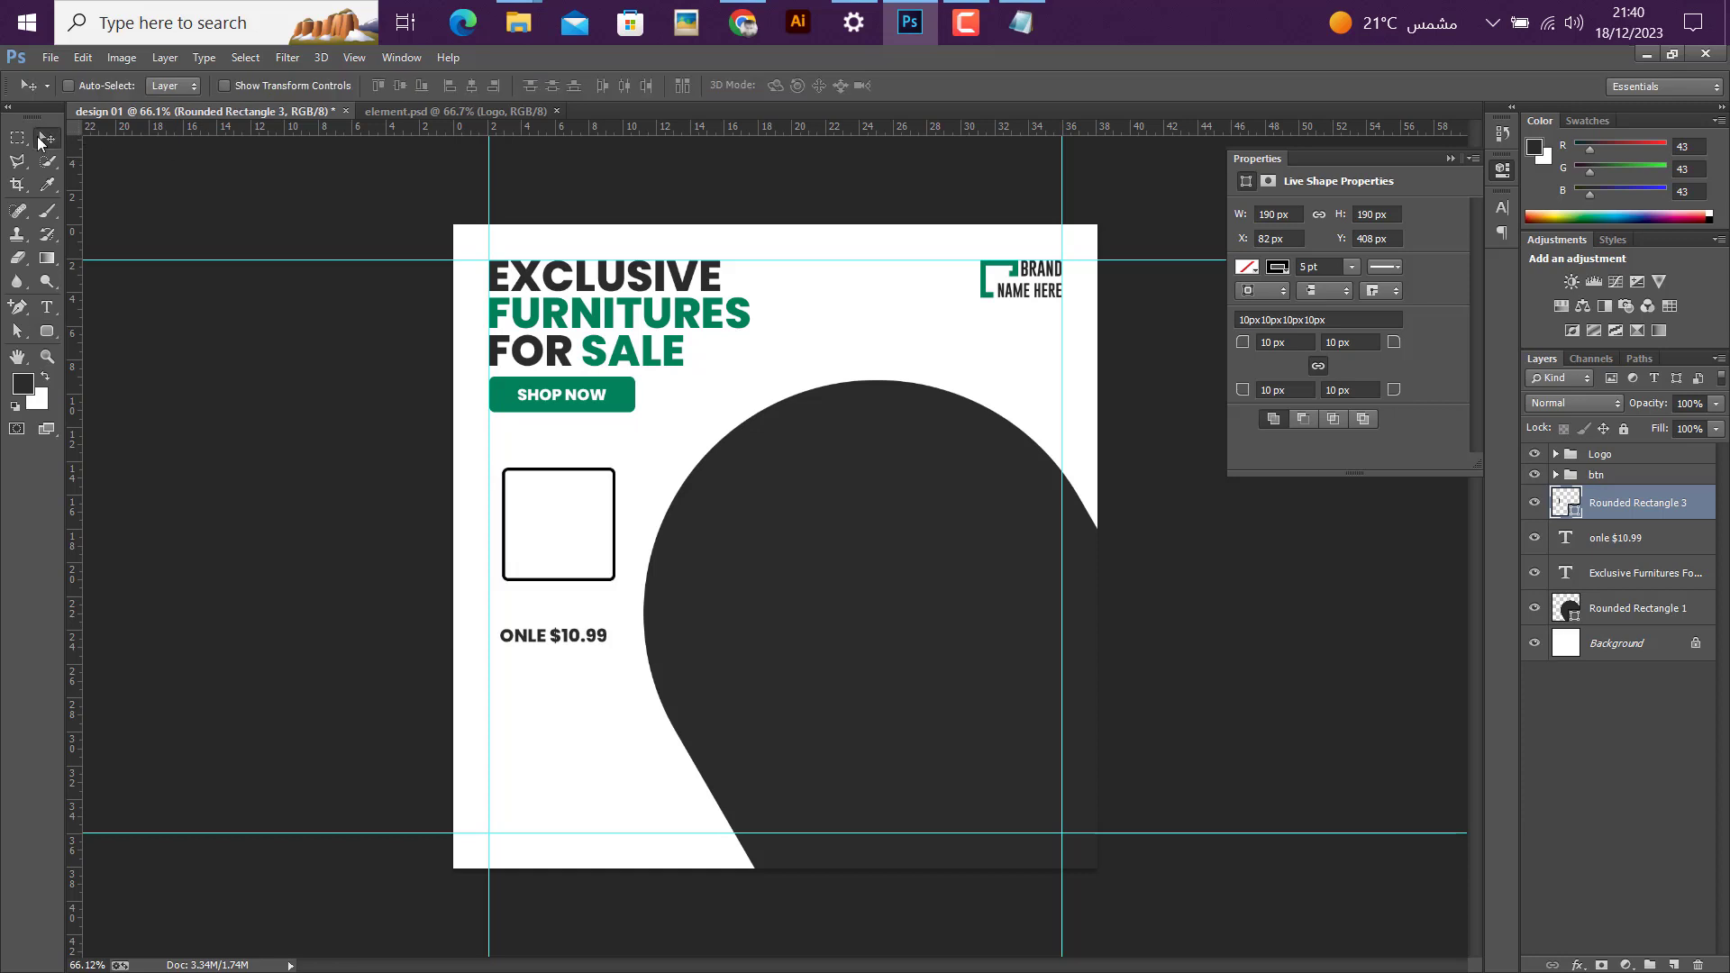
# Step: Duplicate the rounded square layer and rotate the copy by -45° into a diamond over the original
pyautogui.rightClick(1639, 507)
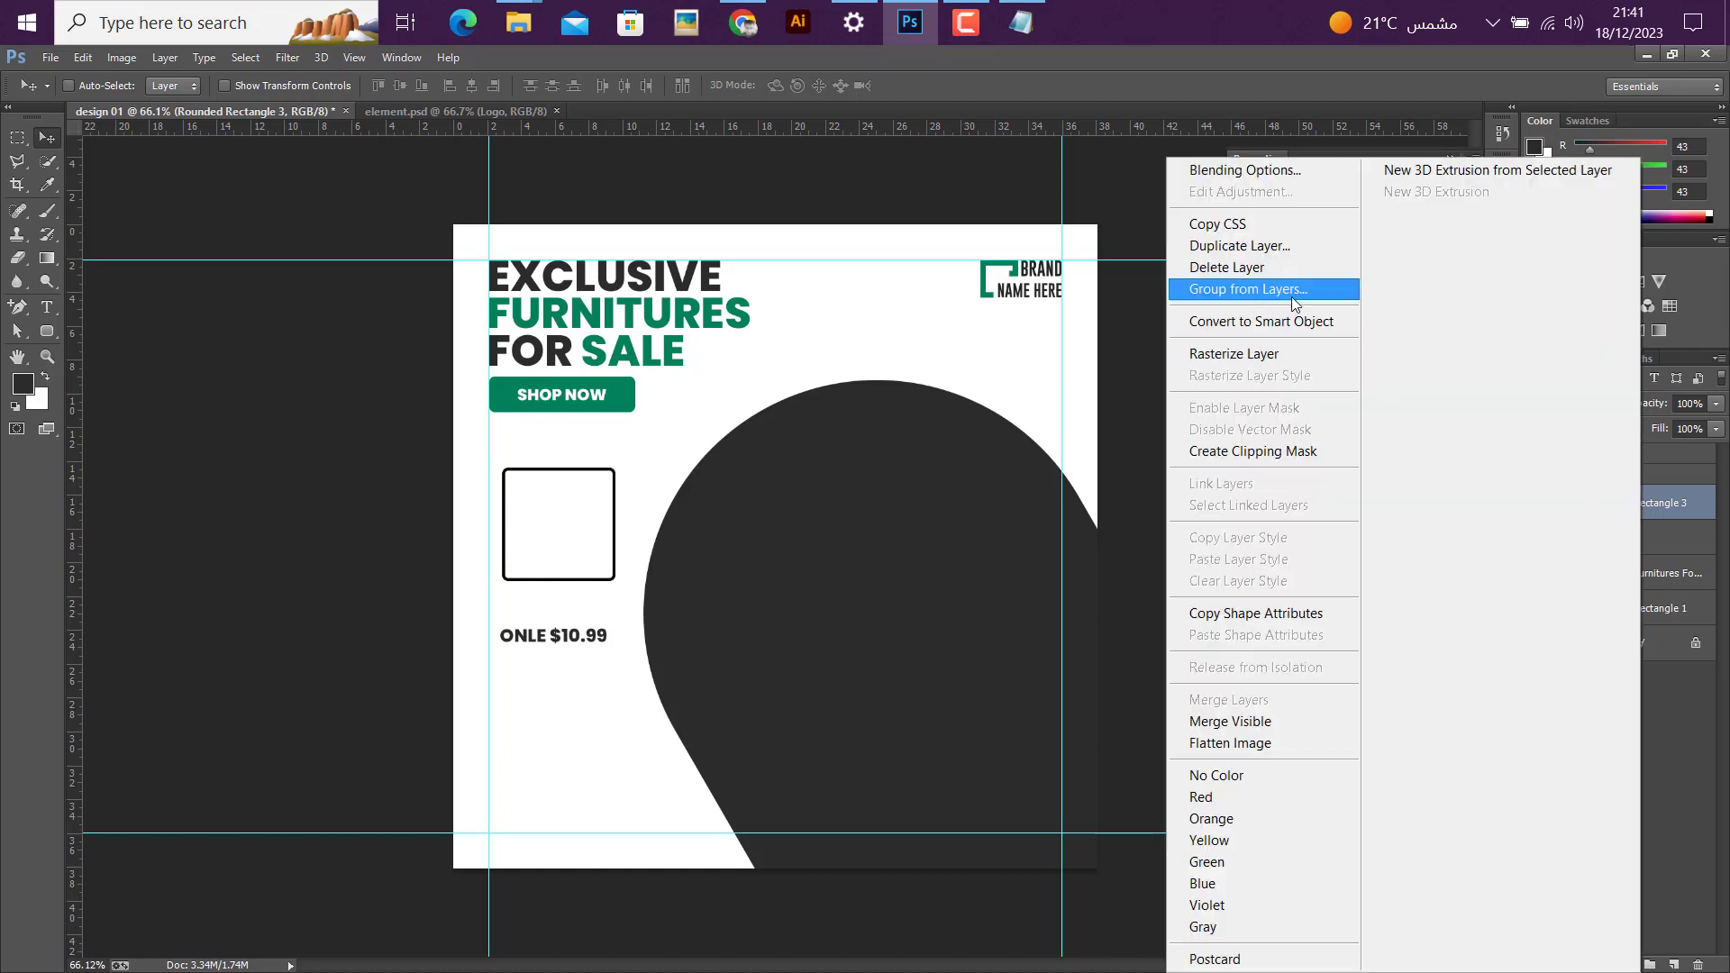
pyautogui.click(1274, 250)
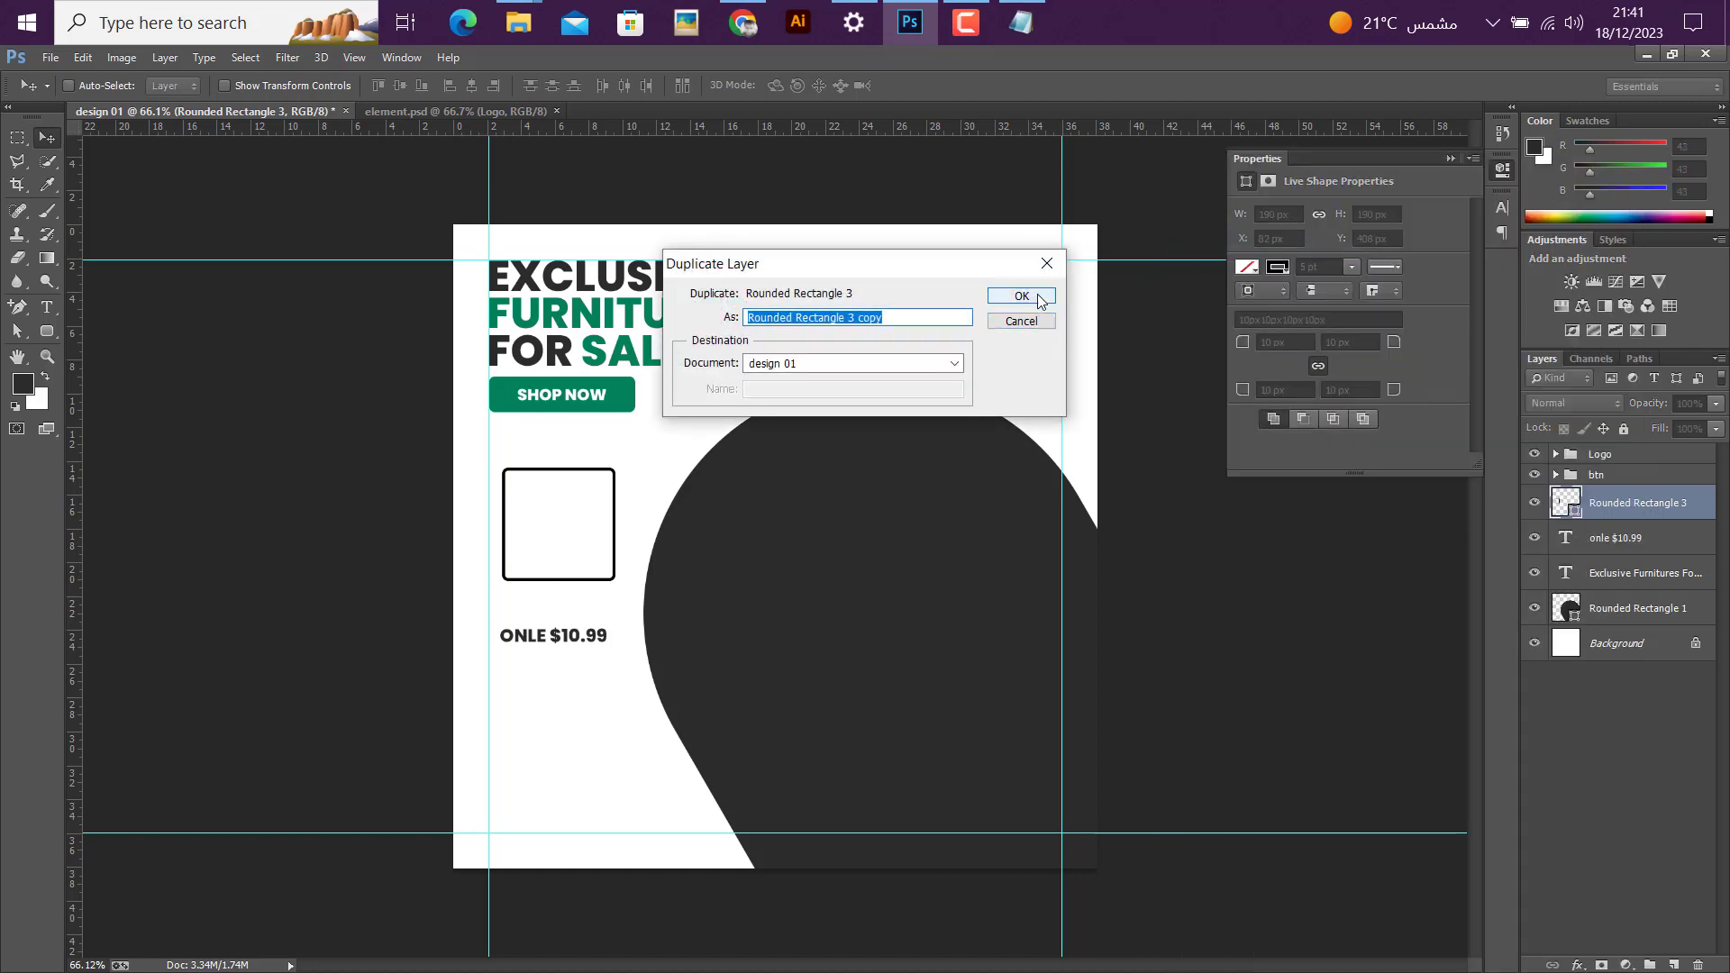
pyautogui.click(1018, 295)
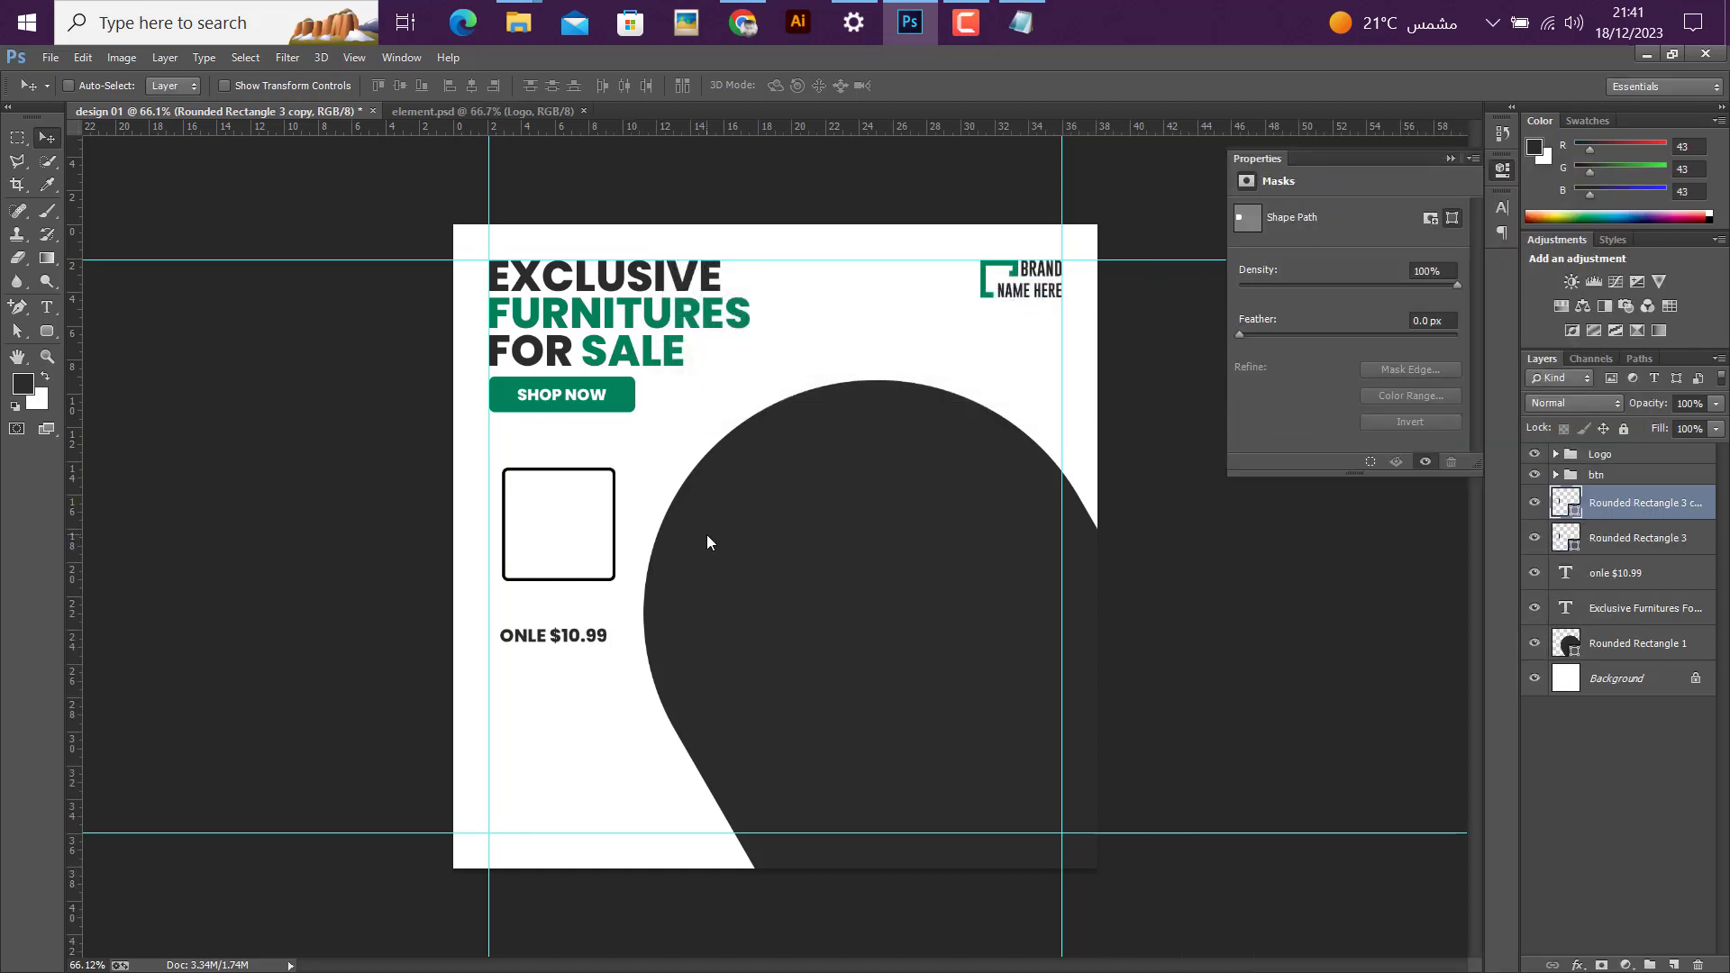
pyautogui.hotkey('ctrl', 't')
pyautogui.moveTo(631, 600); pyautogui.dragTo(634, 515)
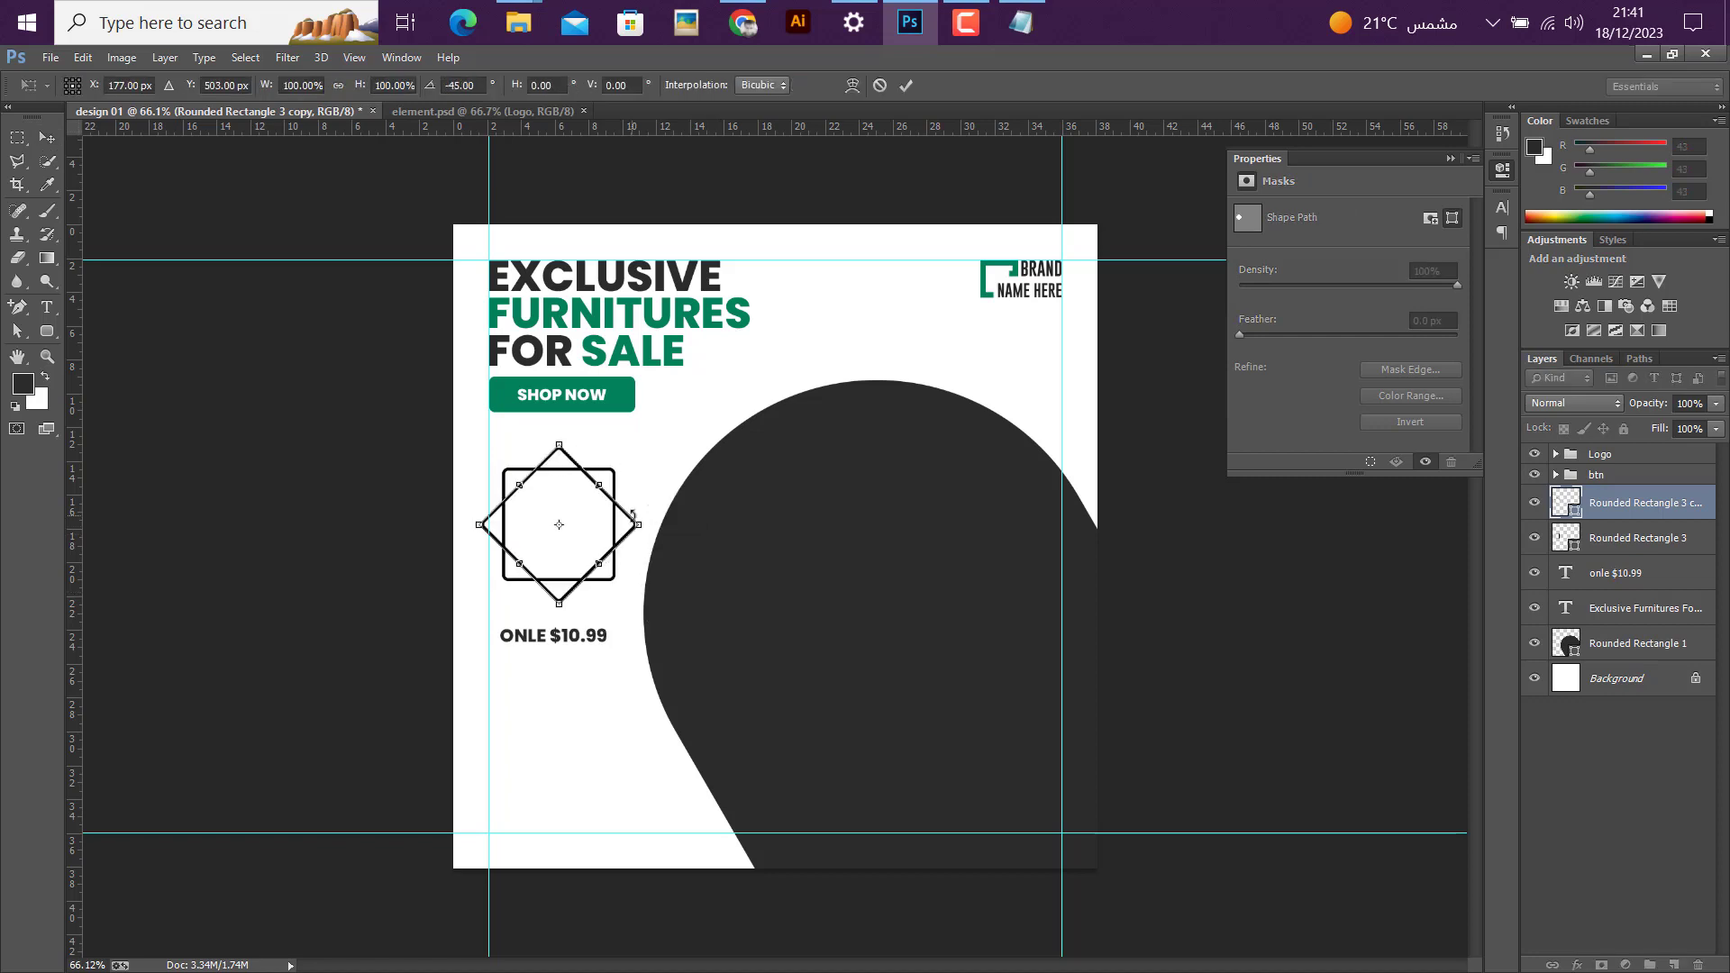
pyautogui.click(910, 88)
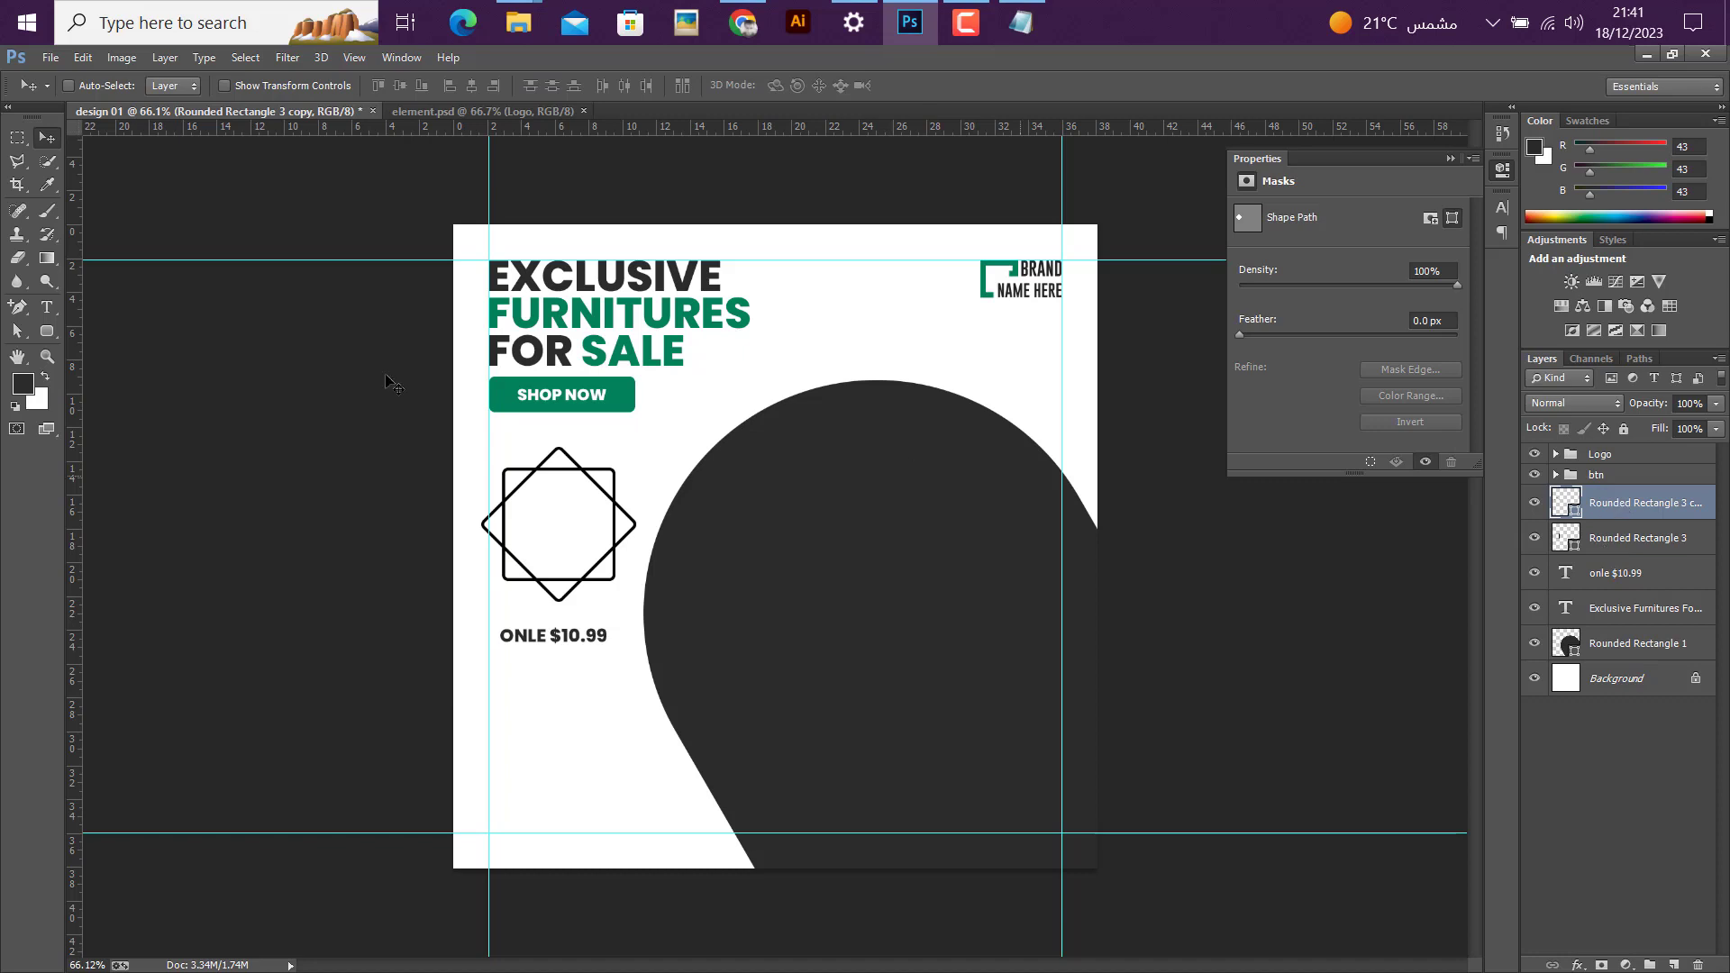
# Step: Remove the diamond's stroke and give it a solid green fill, #00815b, sampled from the SHOP NOW button
pyautogui.click(47, 331)
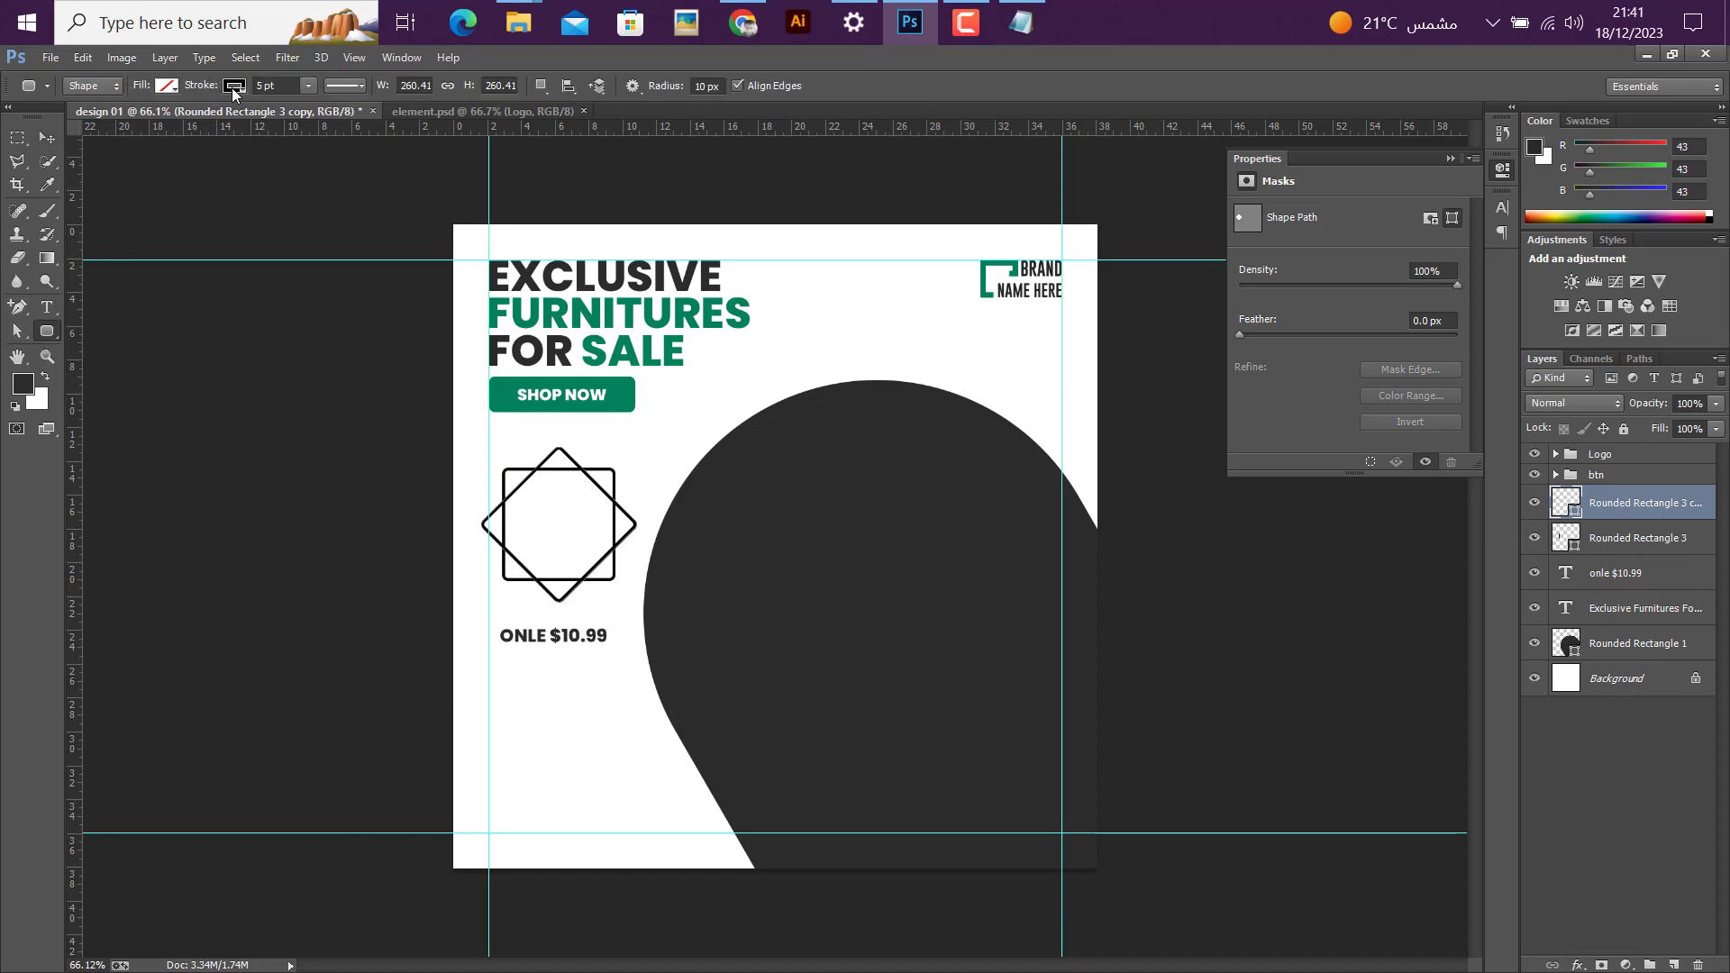
pyautogui.click(234, 88)
pyautogui.click(154, 127)
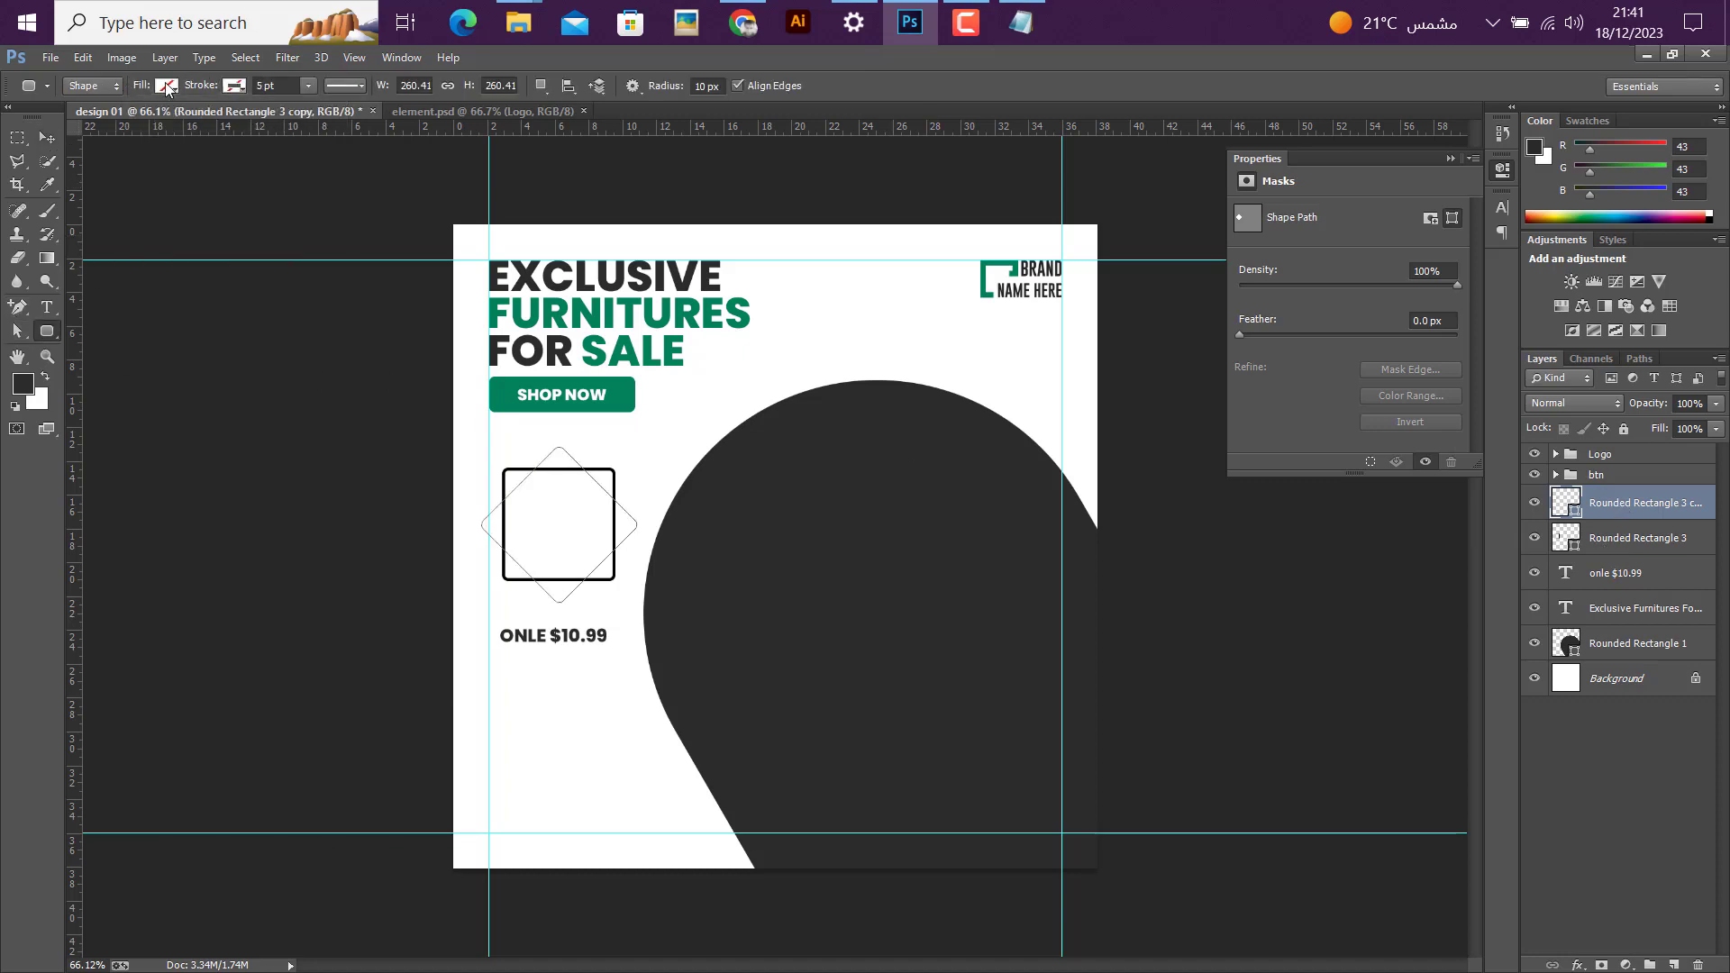
pyautogui.click(165, 86)
pyautogui.click(124, 120)
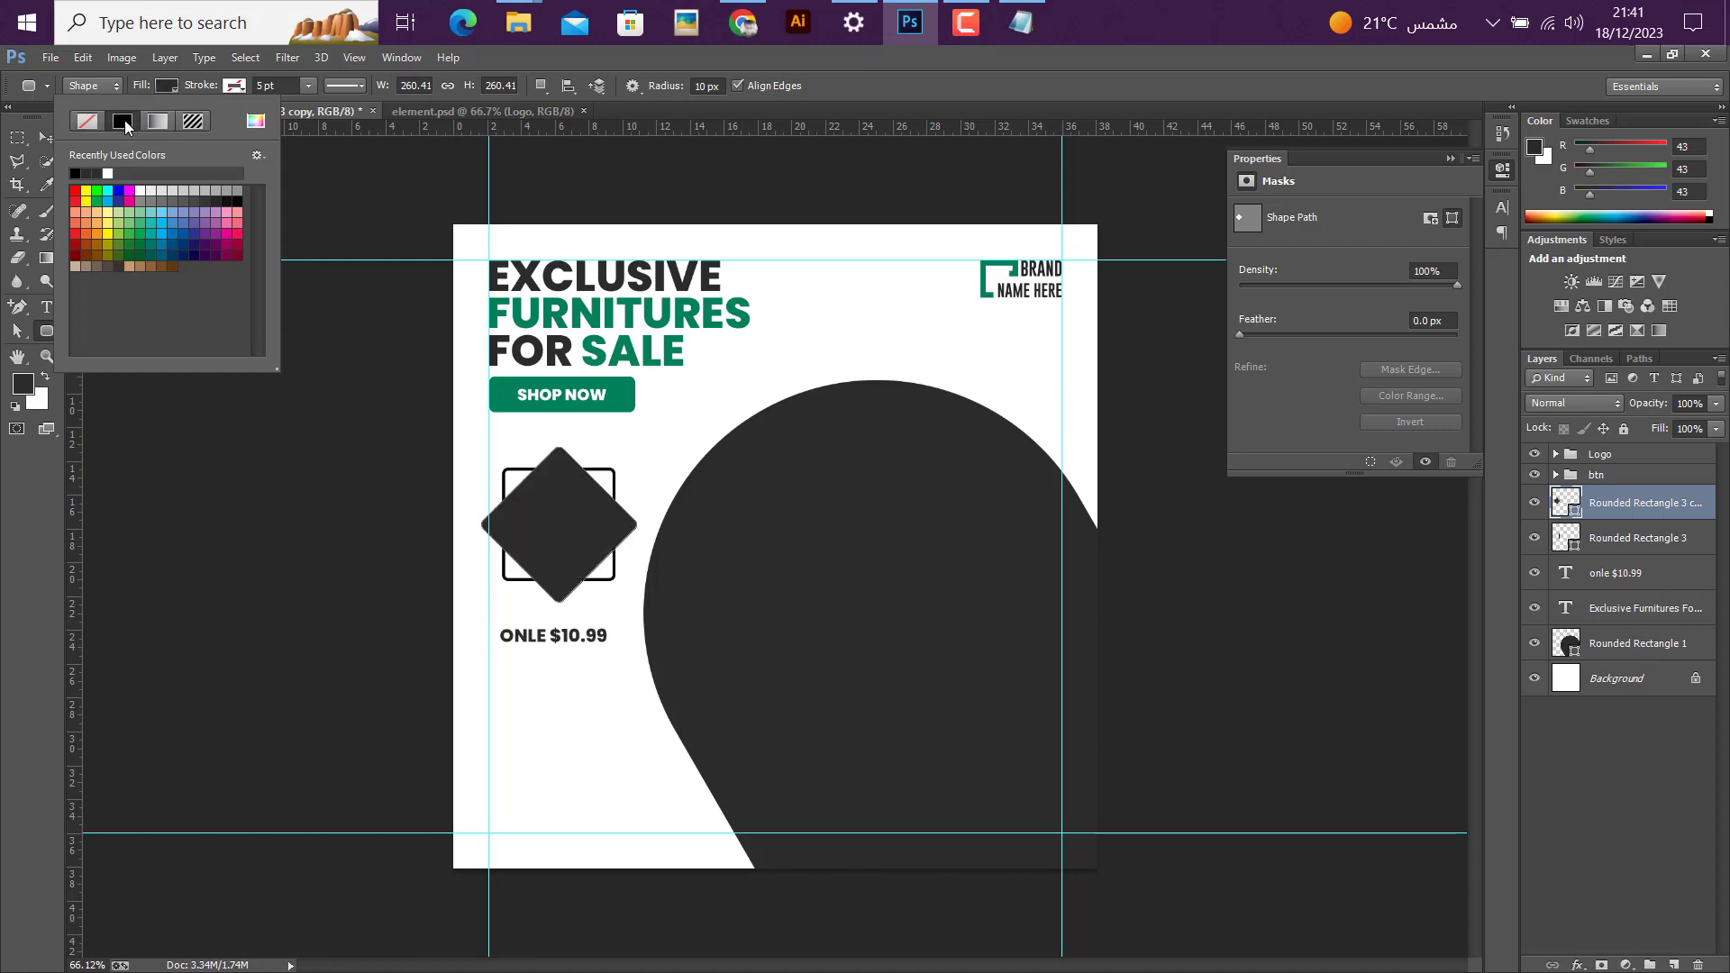
pyautogui.press('v')
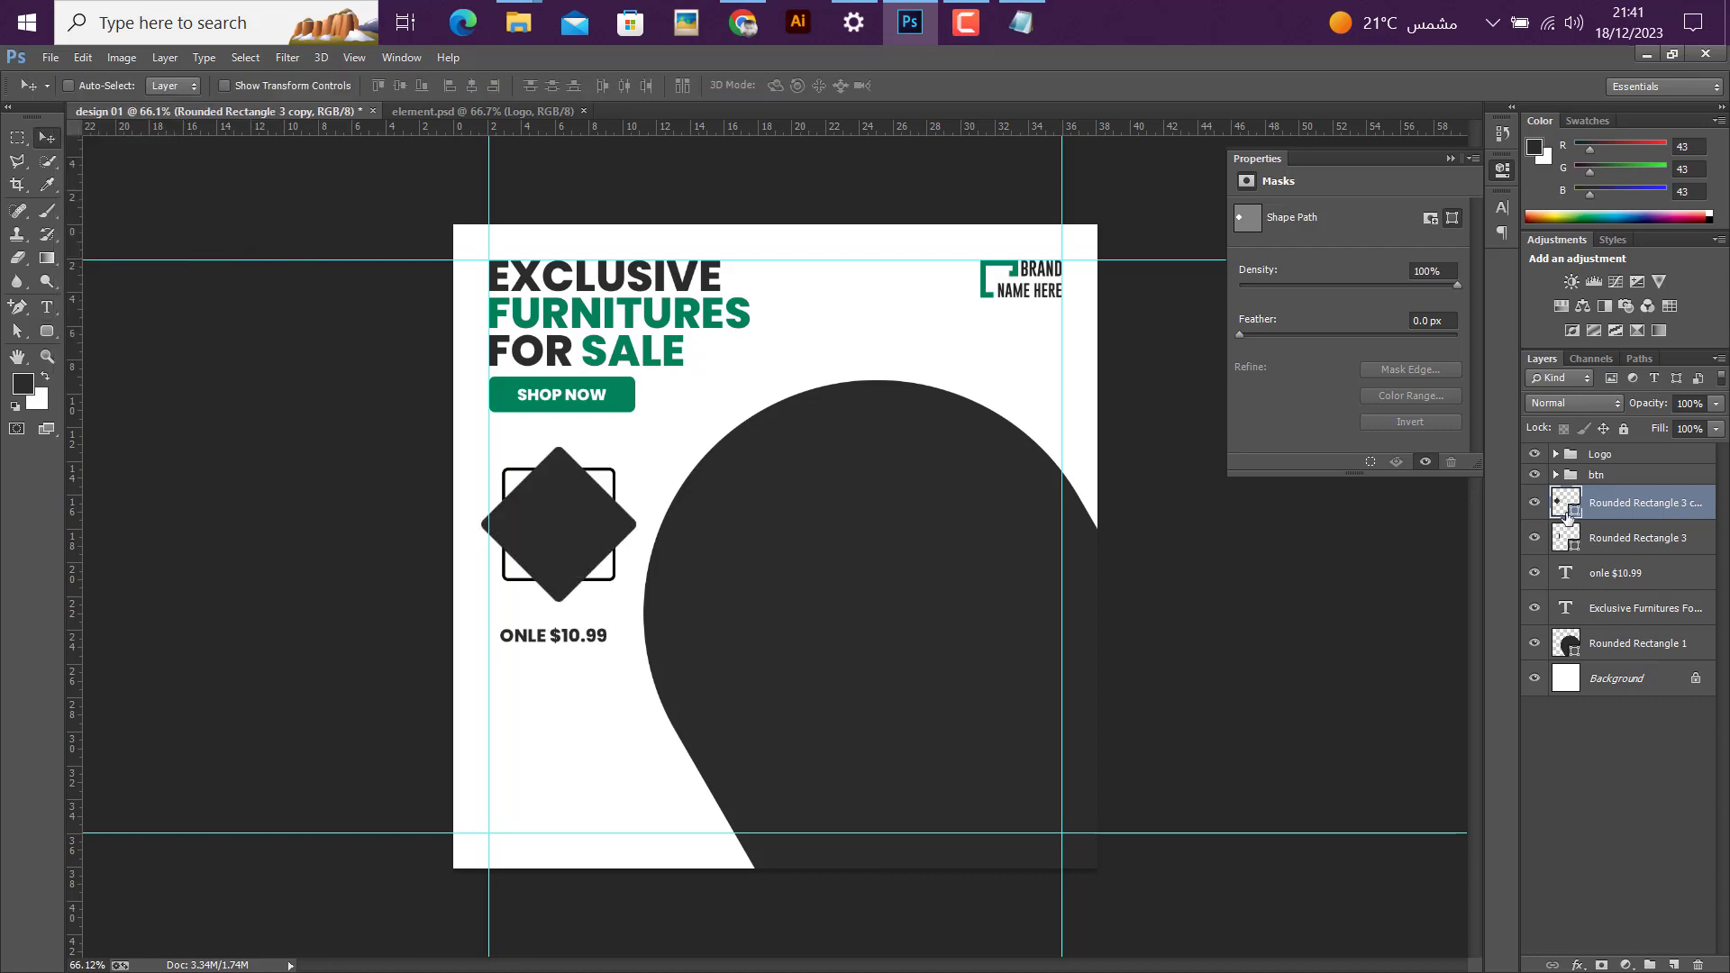
pyautogui.doubleClick(1568, 512)
pyautogui.click(631, 387)
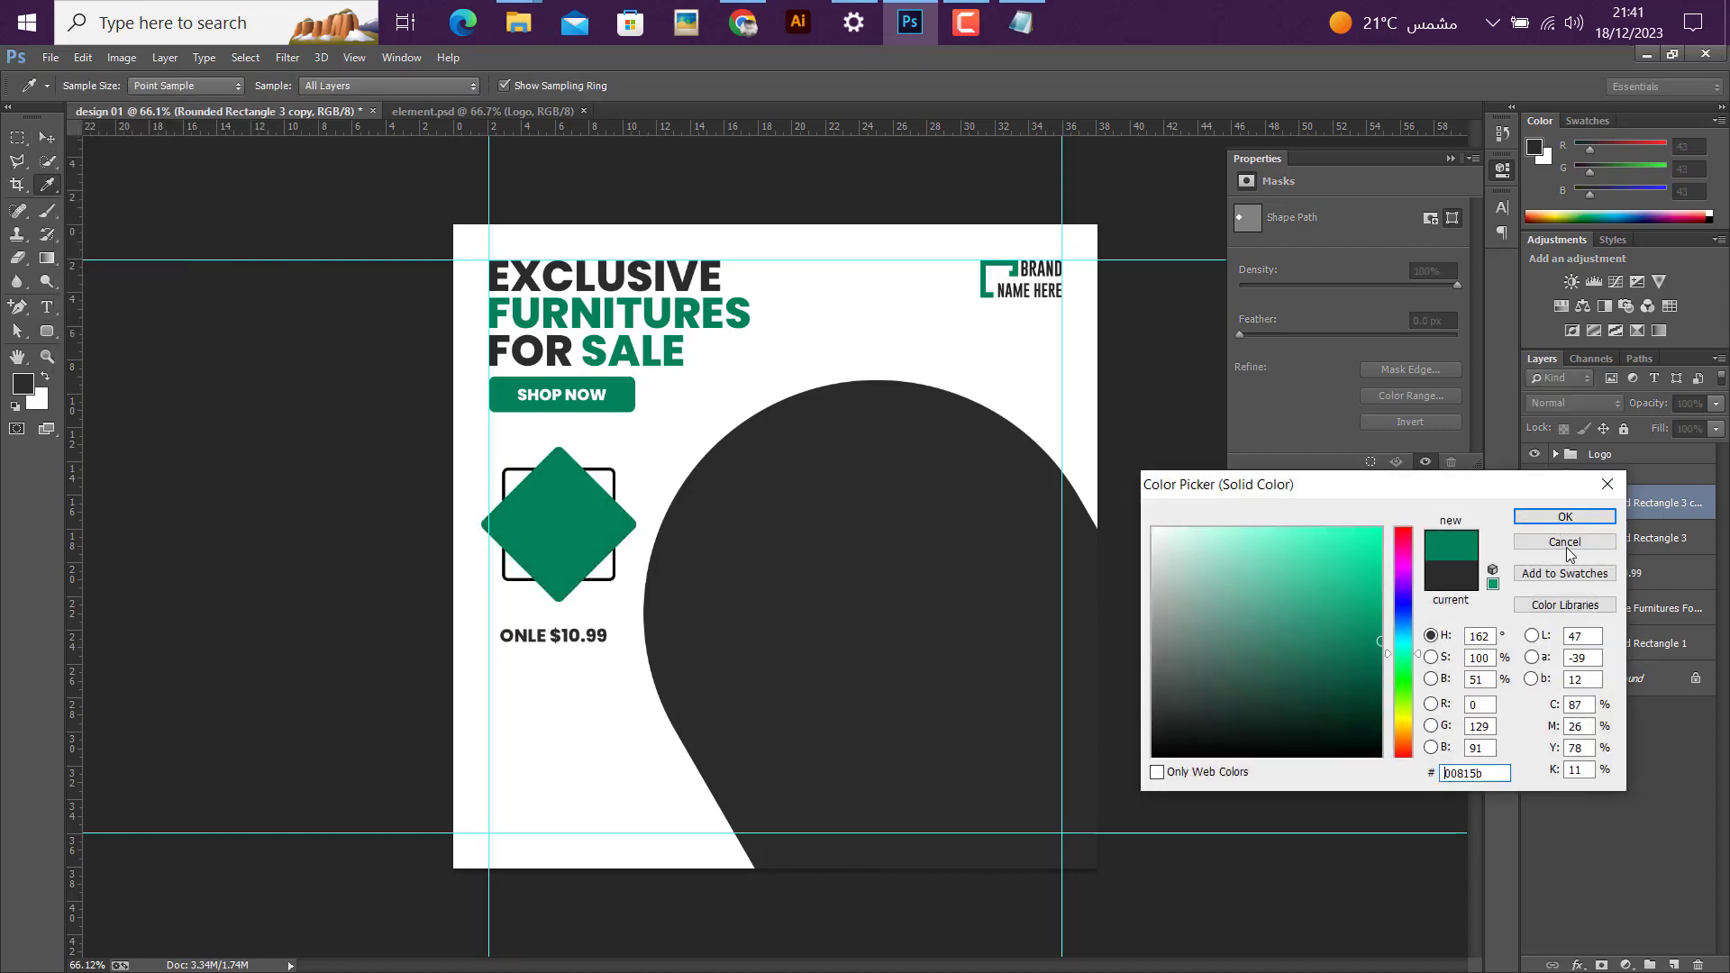
pyautogui.click(1563, 517)
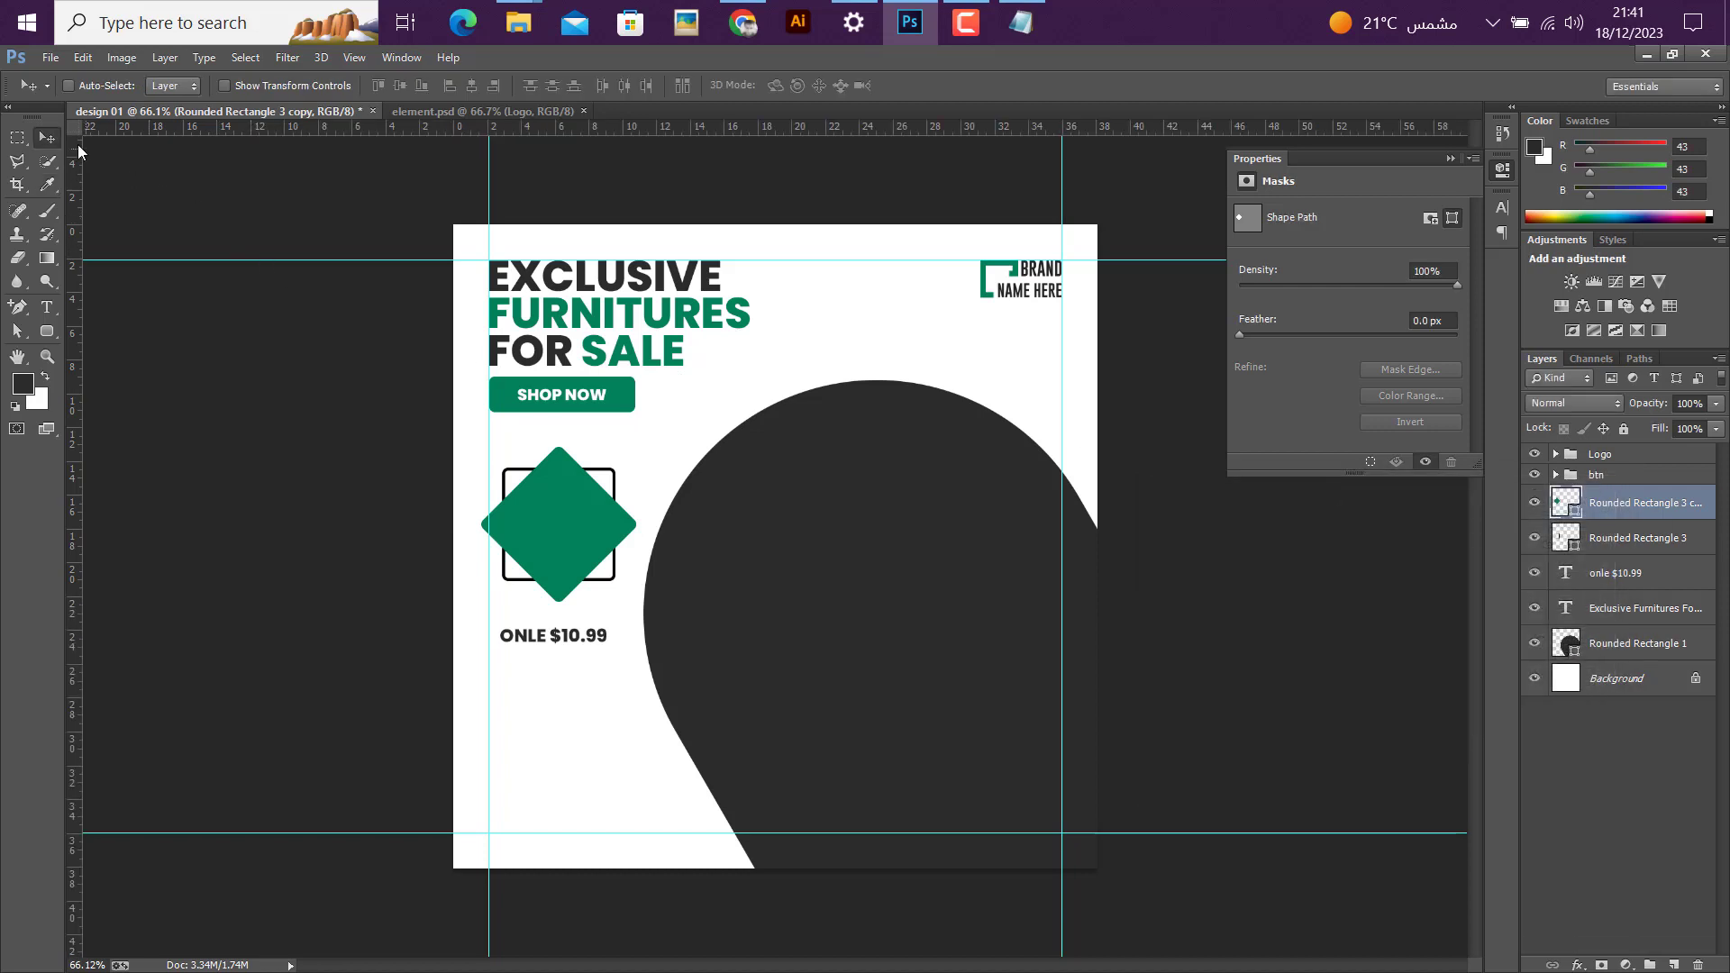
# Step: Group the diamond with the outlined square and move the group onto the left edge of the large dark shape
pyautogui.keyDown('shift'); pyautogui.click(1612, 539); pyautogui.keyUp('shift')
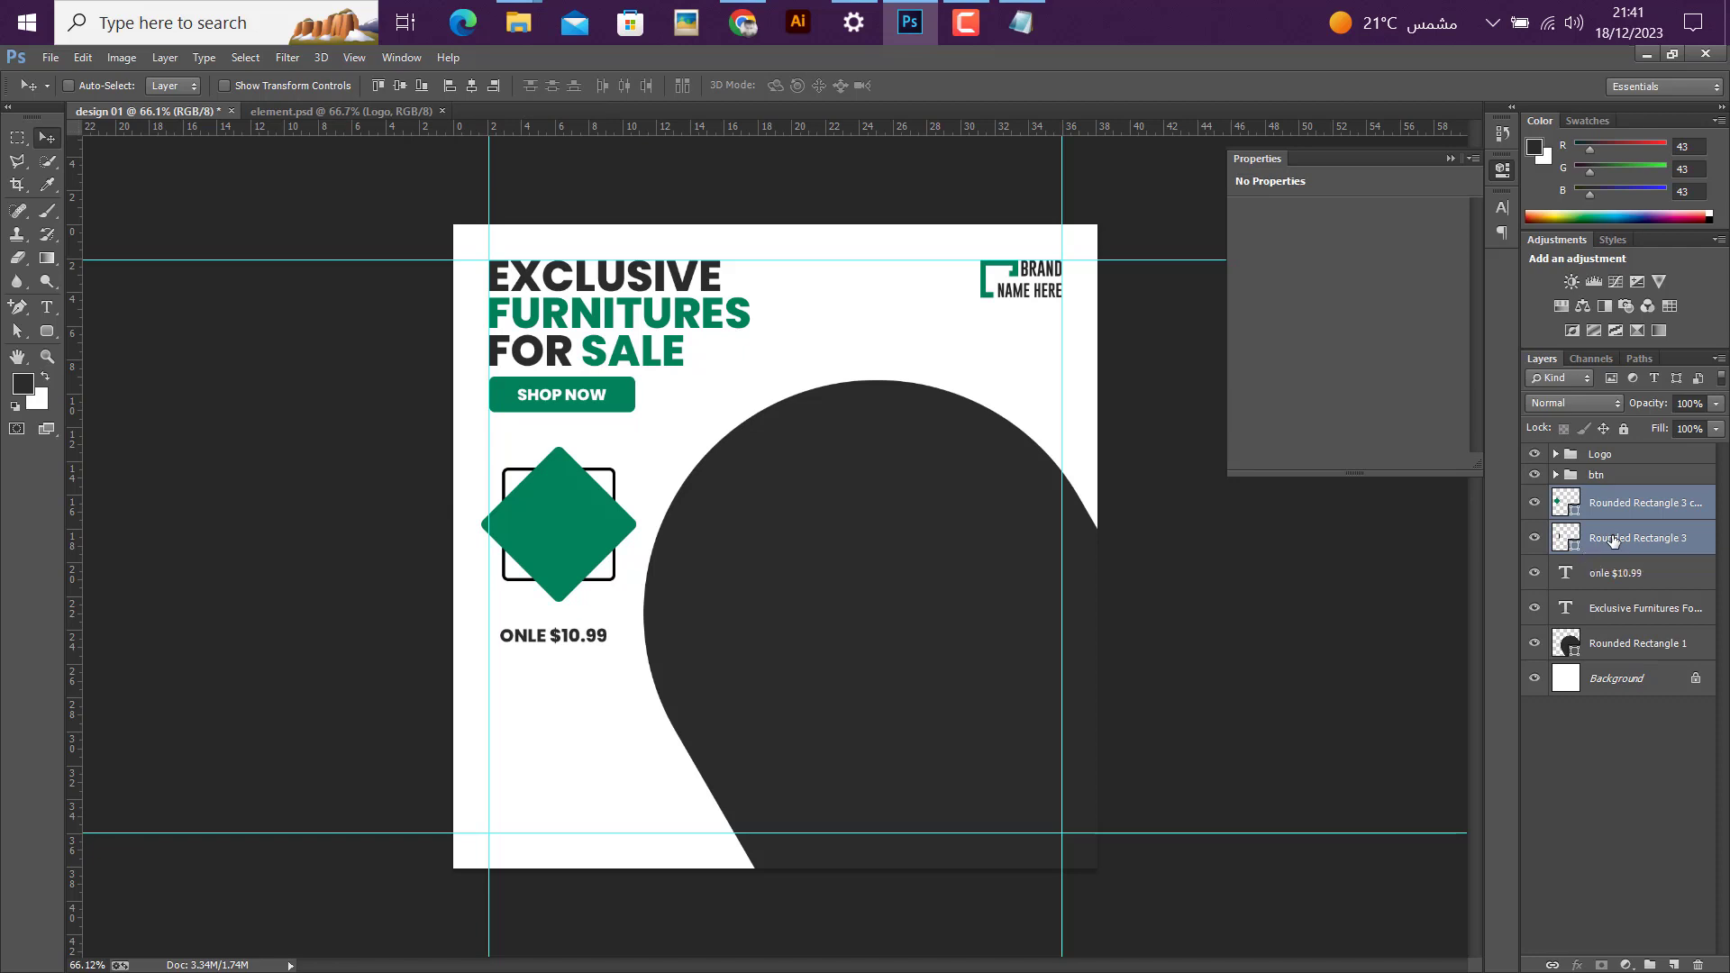
pyautogui.hotkey('ctrl', 'g')
pyautogui.moveTo(597, 551); pyautogui.dragTo(689, 640)
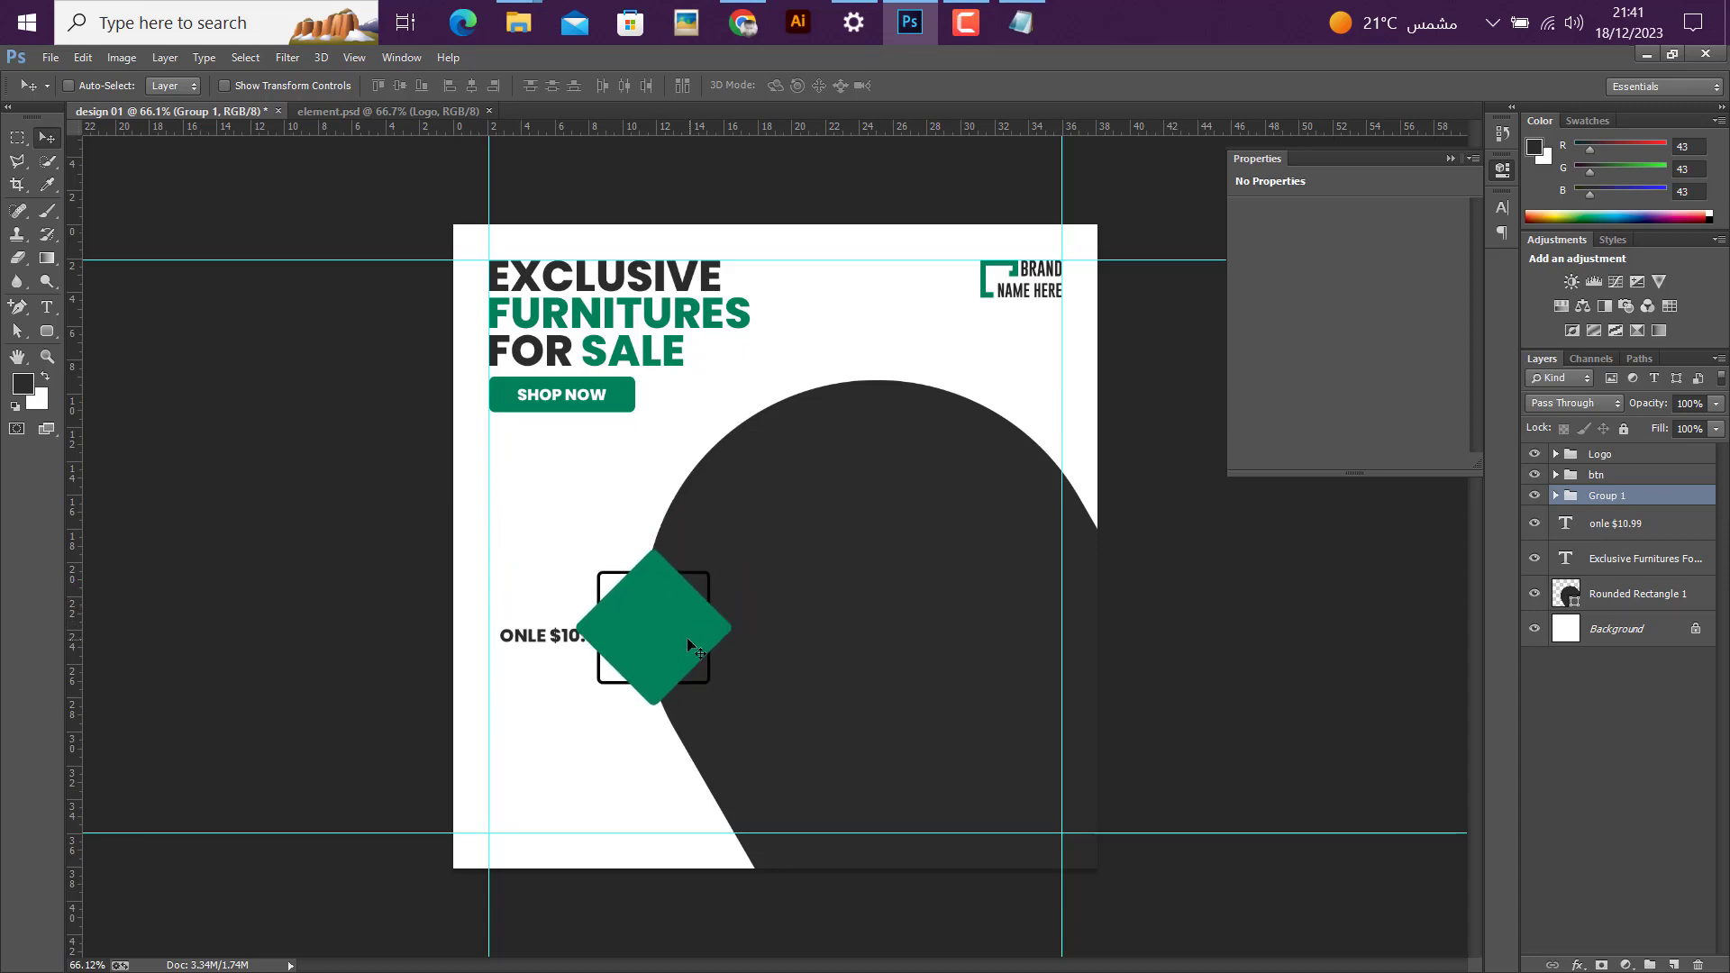
# Step: Place the "onle $10.99" text layer at the top of the diamond's group and rename the group "offer"
pyautogui.click(1606, 530)
pyautogui.click(1555, 498)
pyautogui.click(1555, 496)
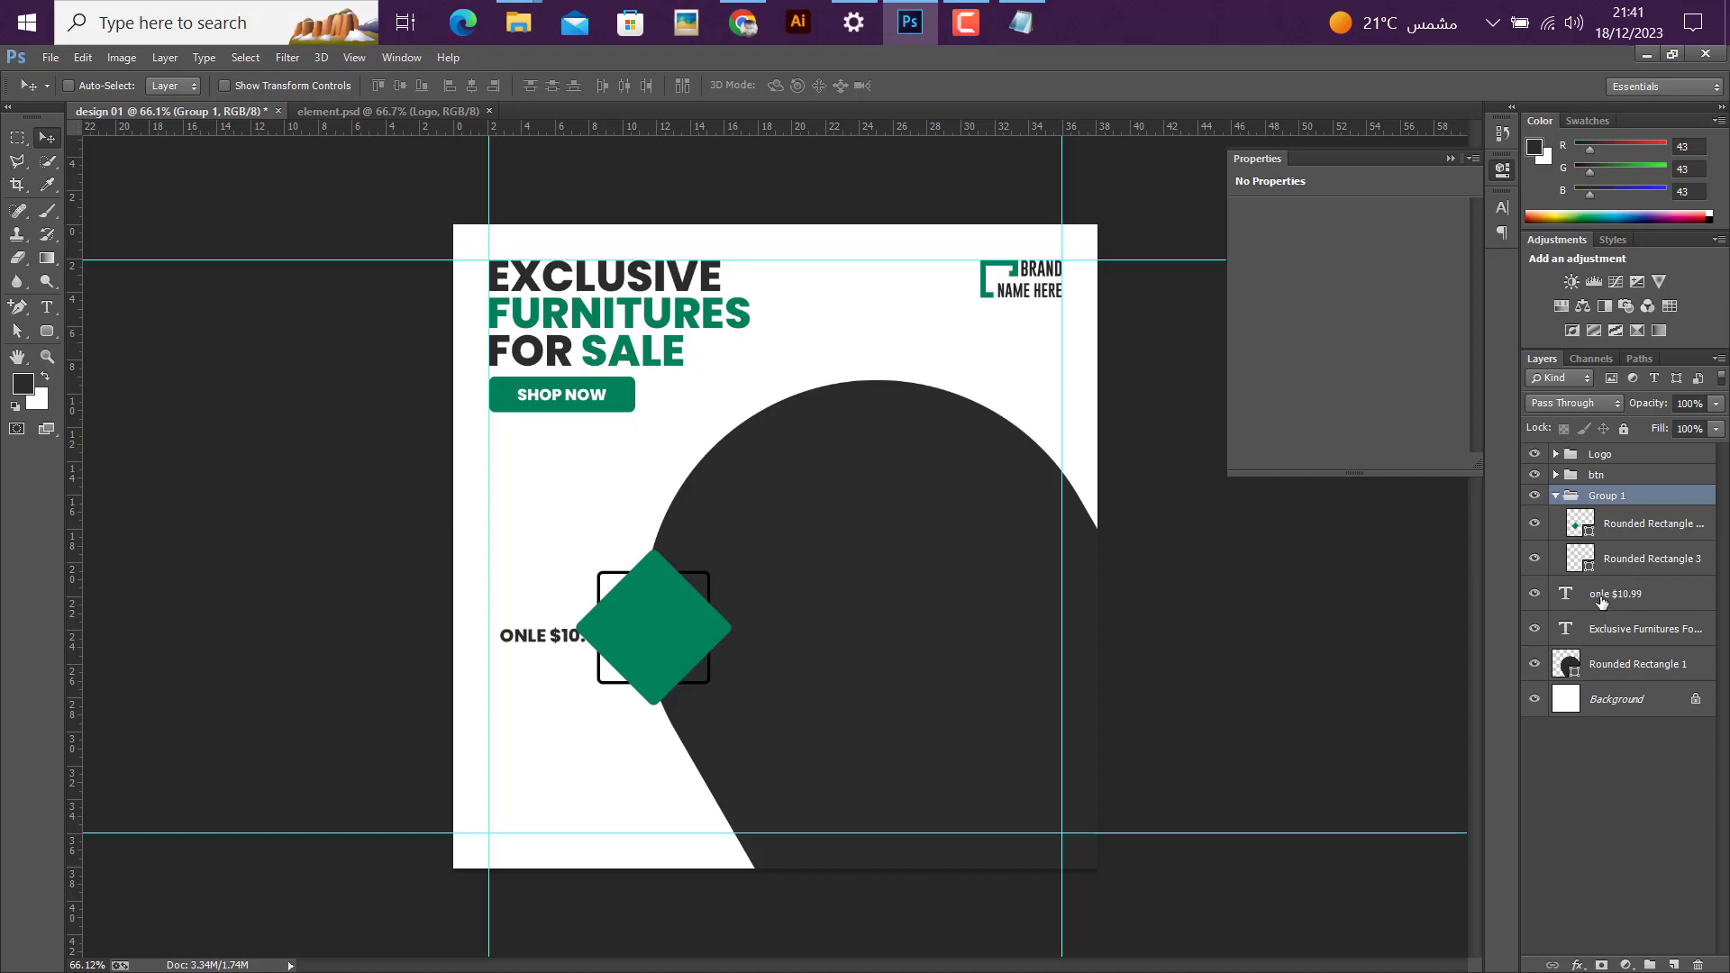
pyautogui.moveTo(1600, 601); pyautogui.dragTo(1593, 509)
pyautogui.doubleClick(1613, 496)
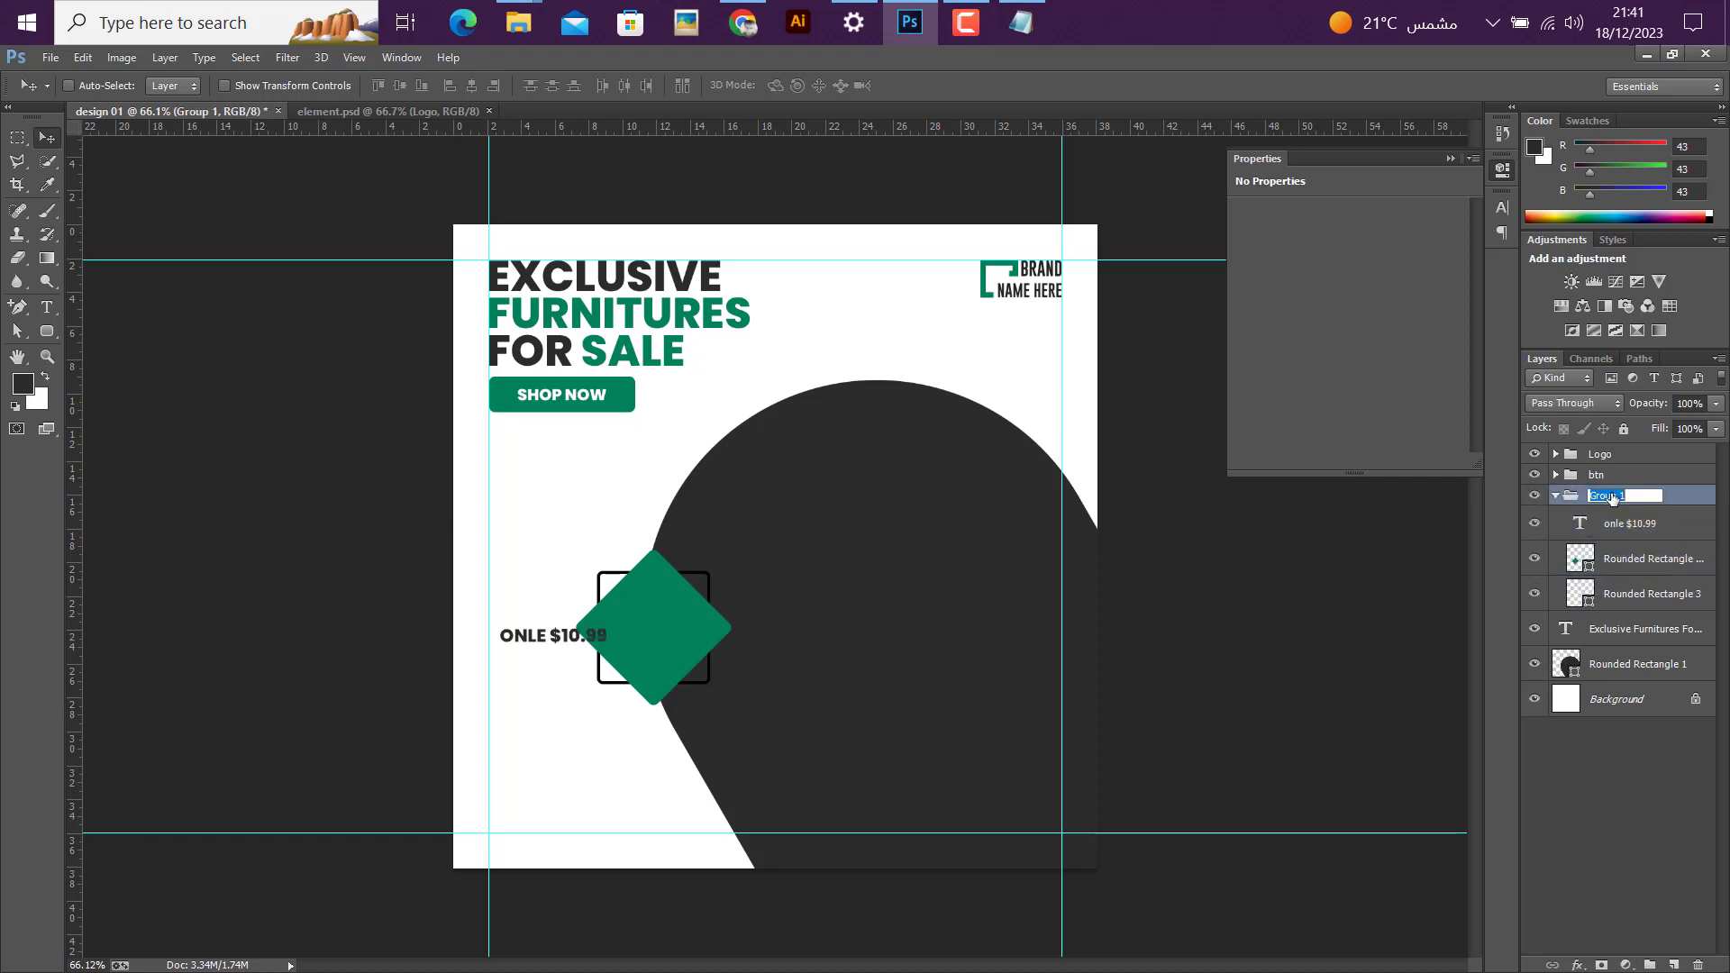
pyautogui.write('offer')
pyautogui.press('Return')
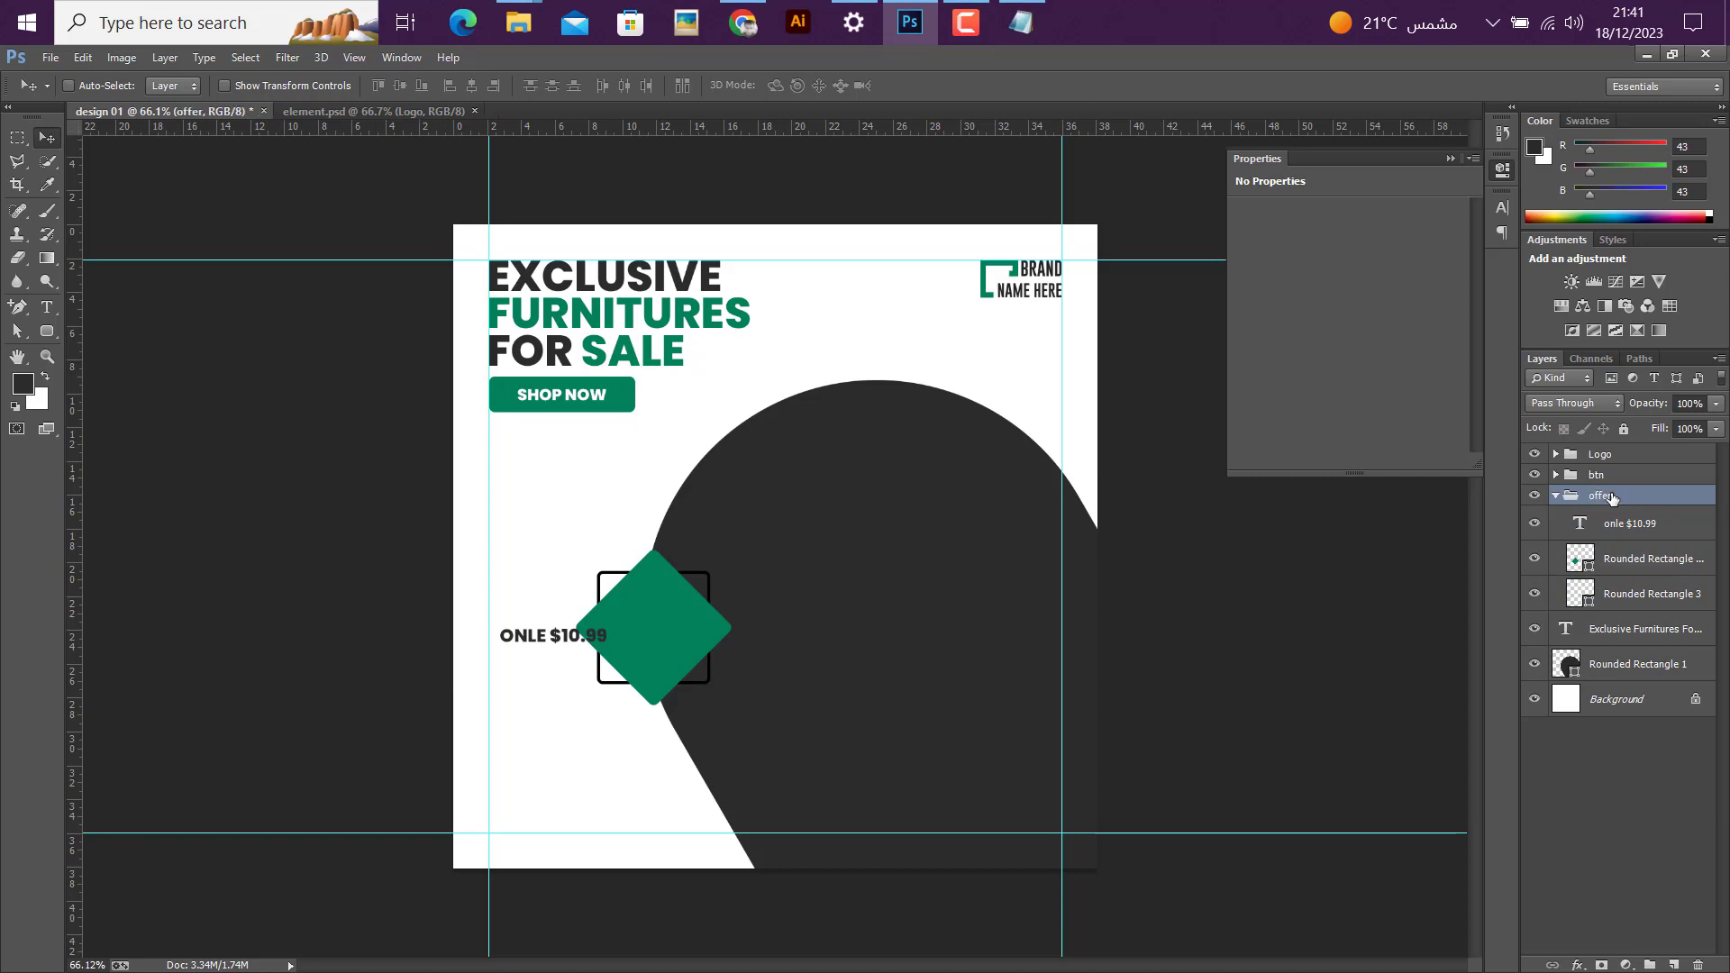
# Step: Colour the price text white, #ffffff, and centre it on the green diamond
pyautogui.click(1602, 526)
pyautogui.click(1500, 208)
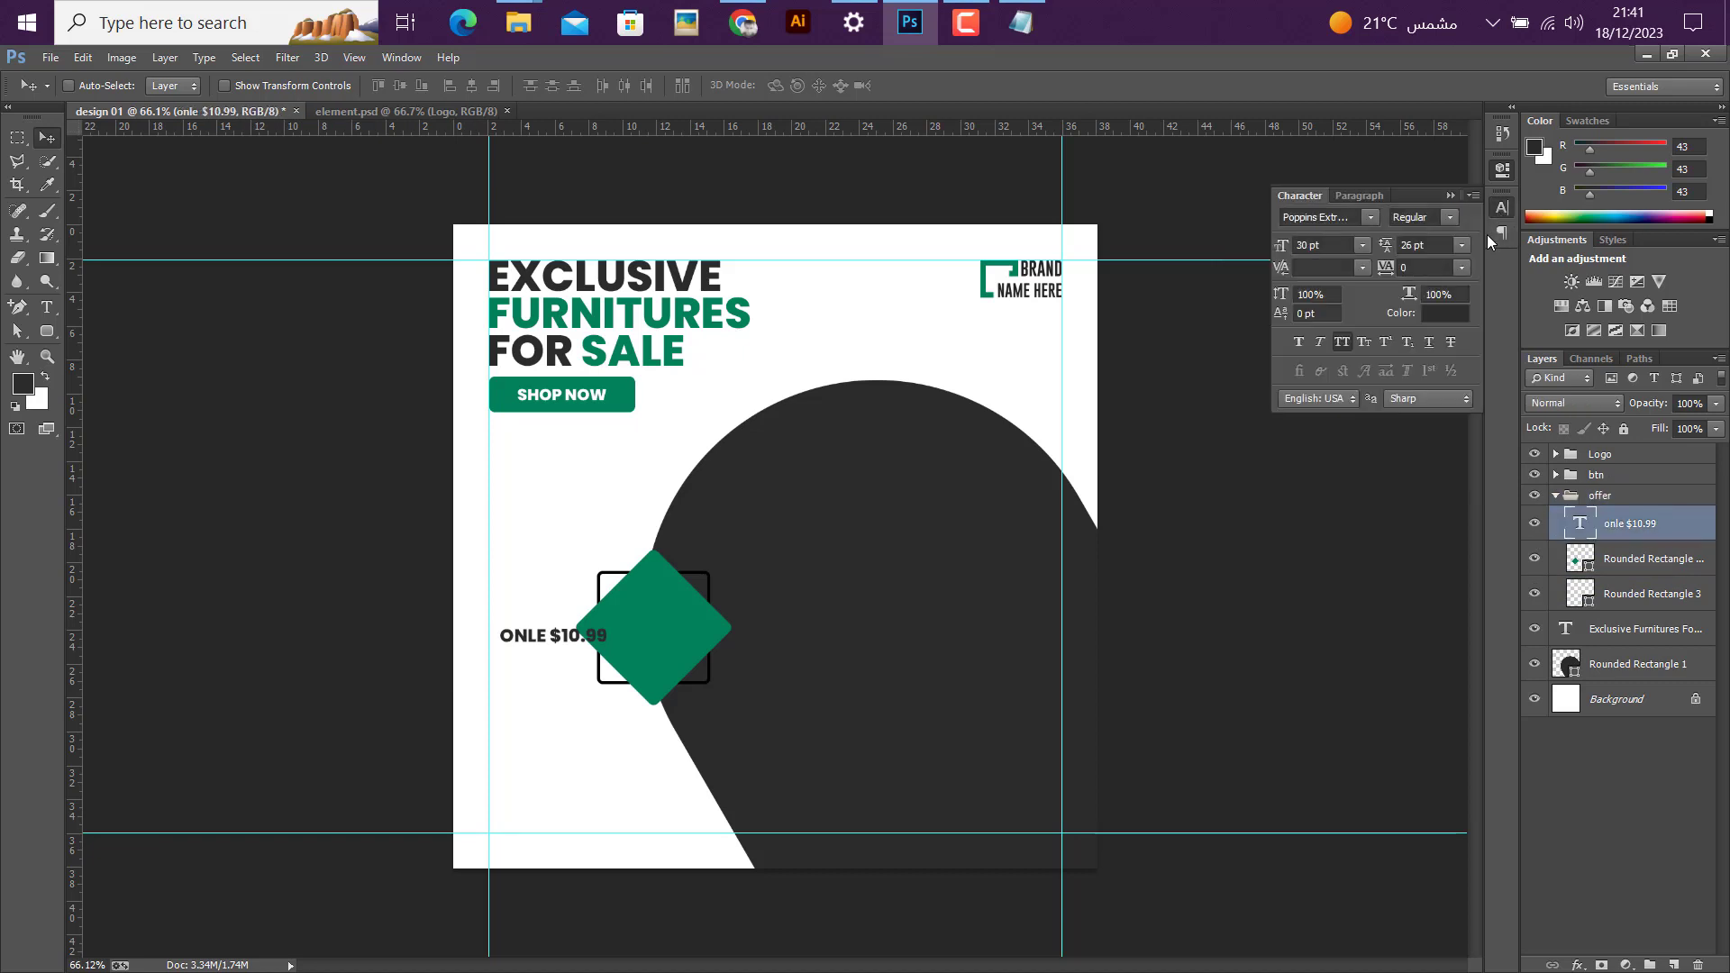
pyautogui.click(1452, 320)
pyautogui.click(1038, 350)
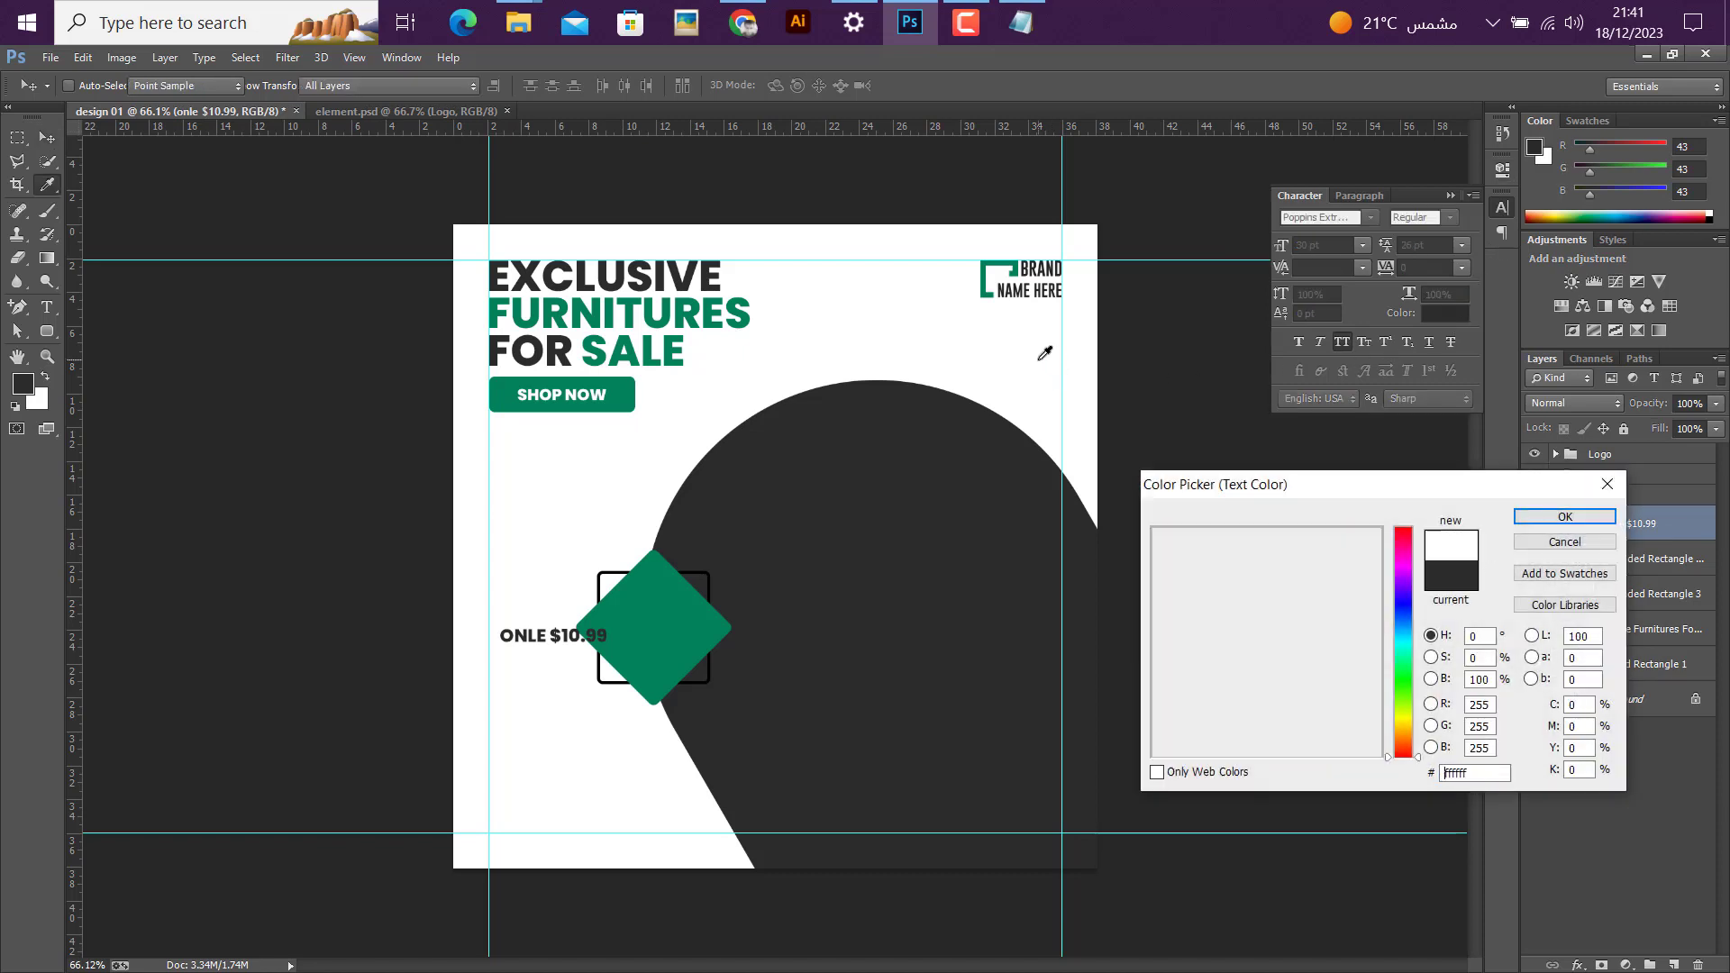
pyautogui.click(1529, 519)
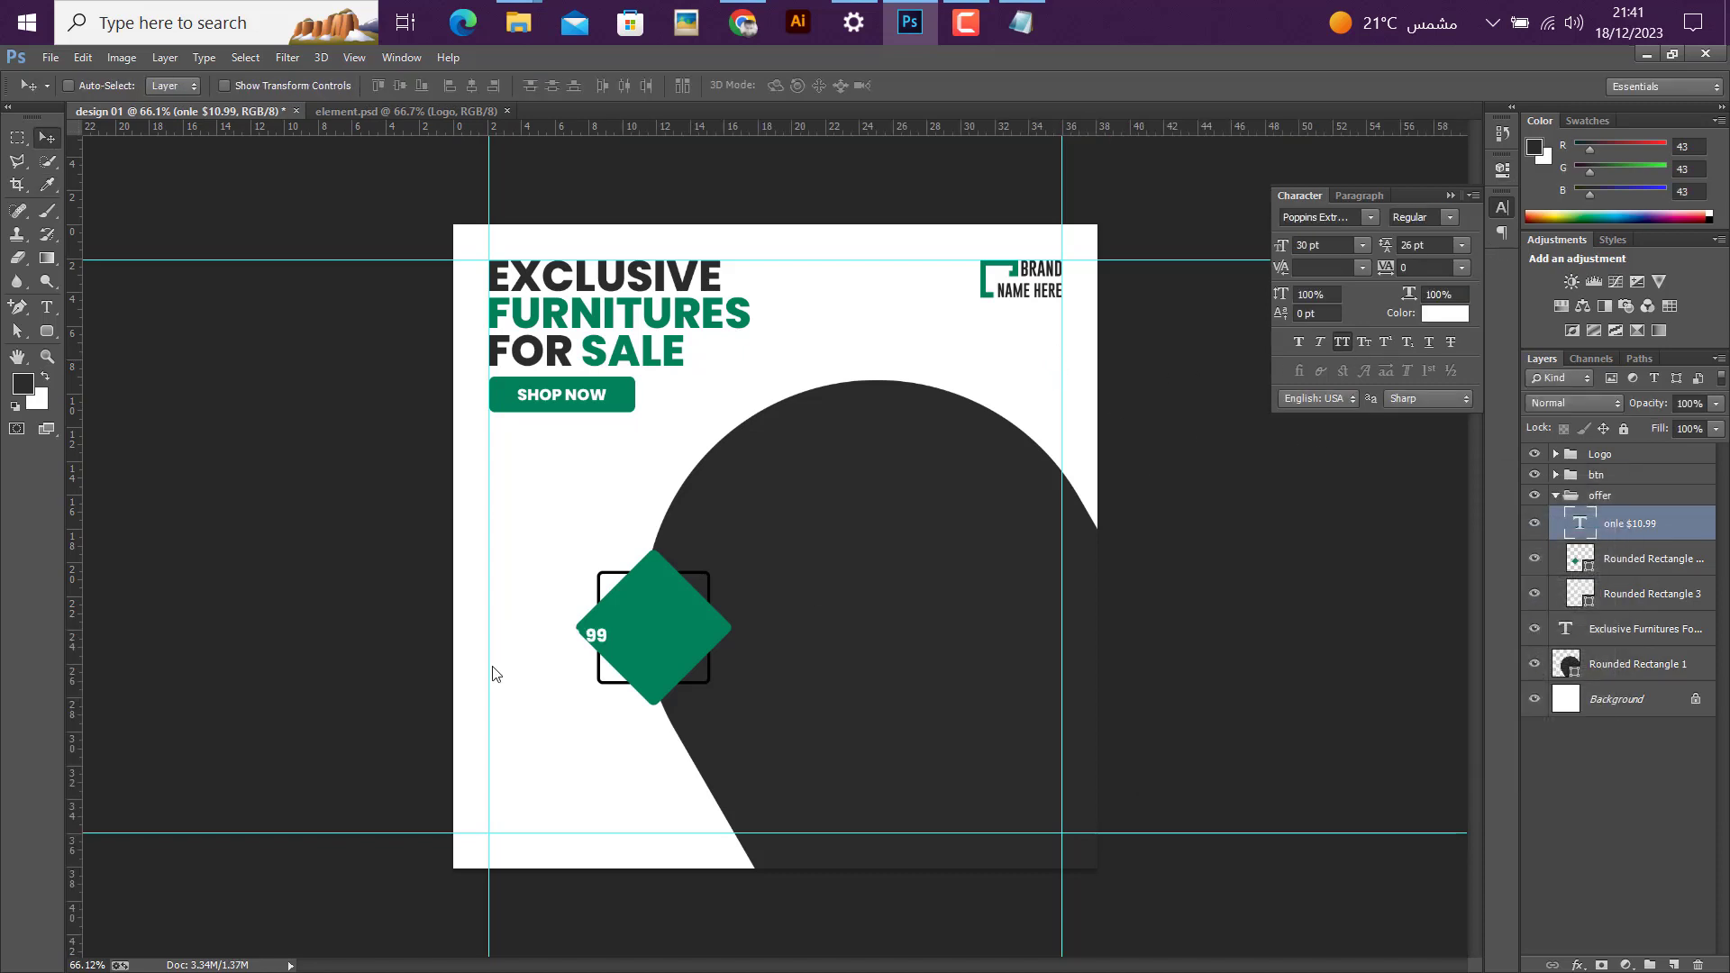
pyautogui.moveTo(635, 659); pyautogui.dragTo(736, 649)
# Step: Break the price text into two lines, ONLE above $10.99, and recentre it on the diamond
pyautogui.doubleClick(1581, 528)
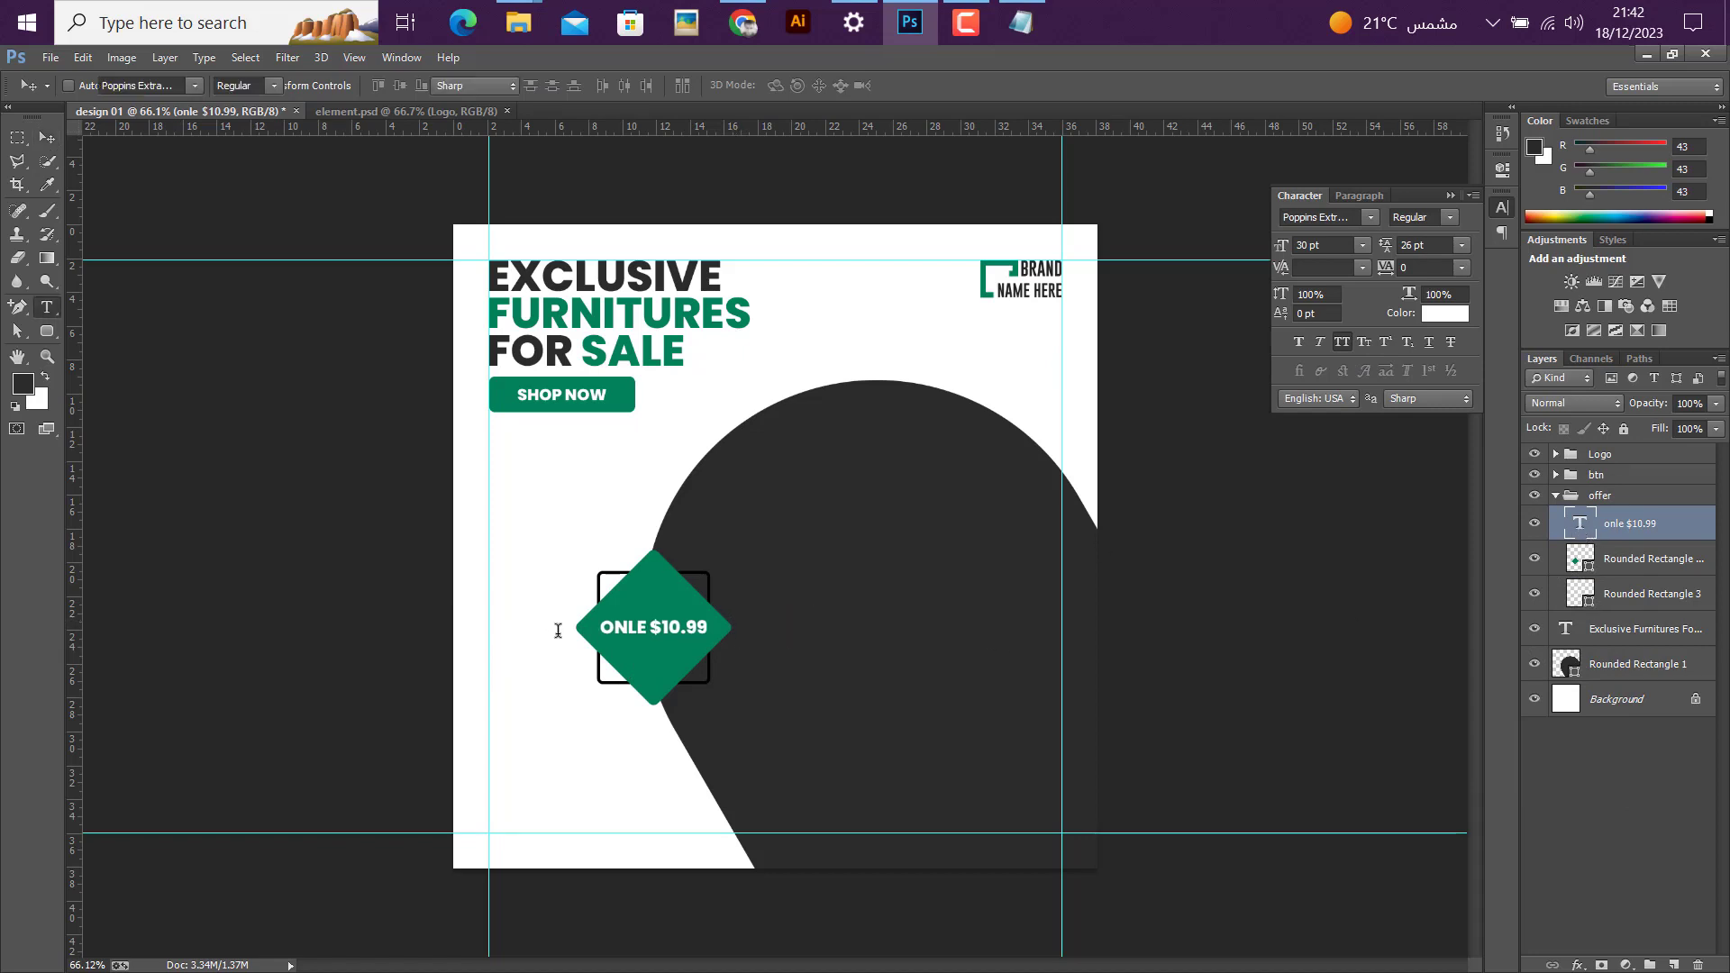
pyautogui.click(652, 628)
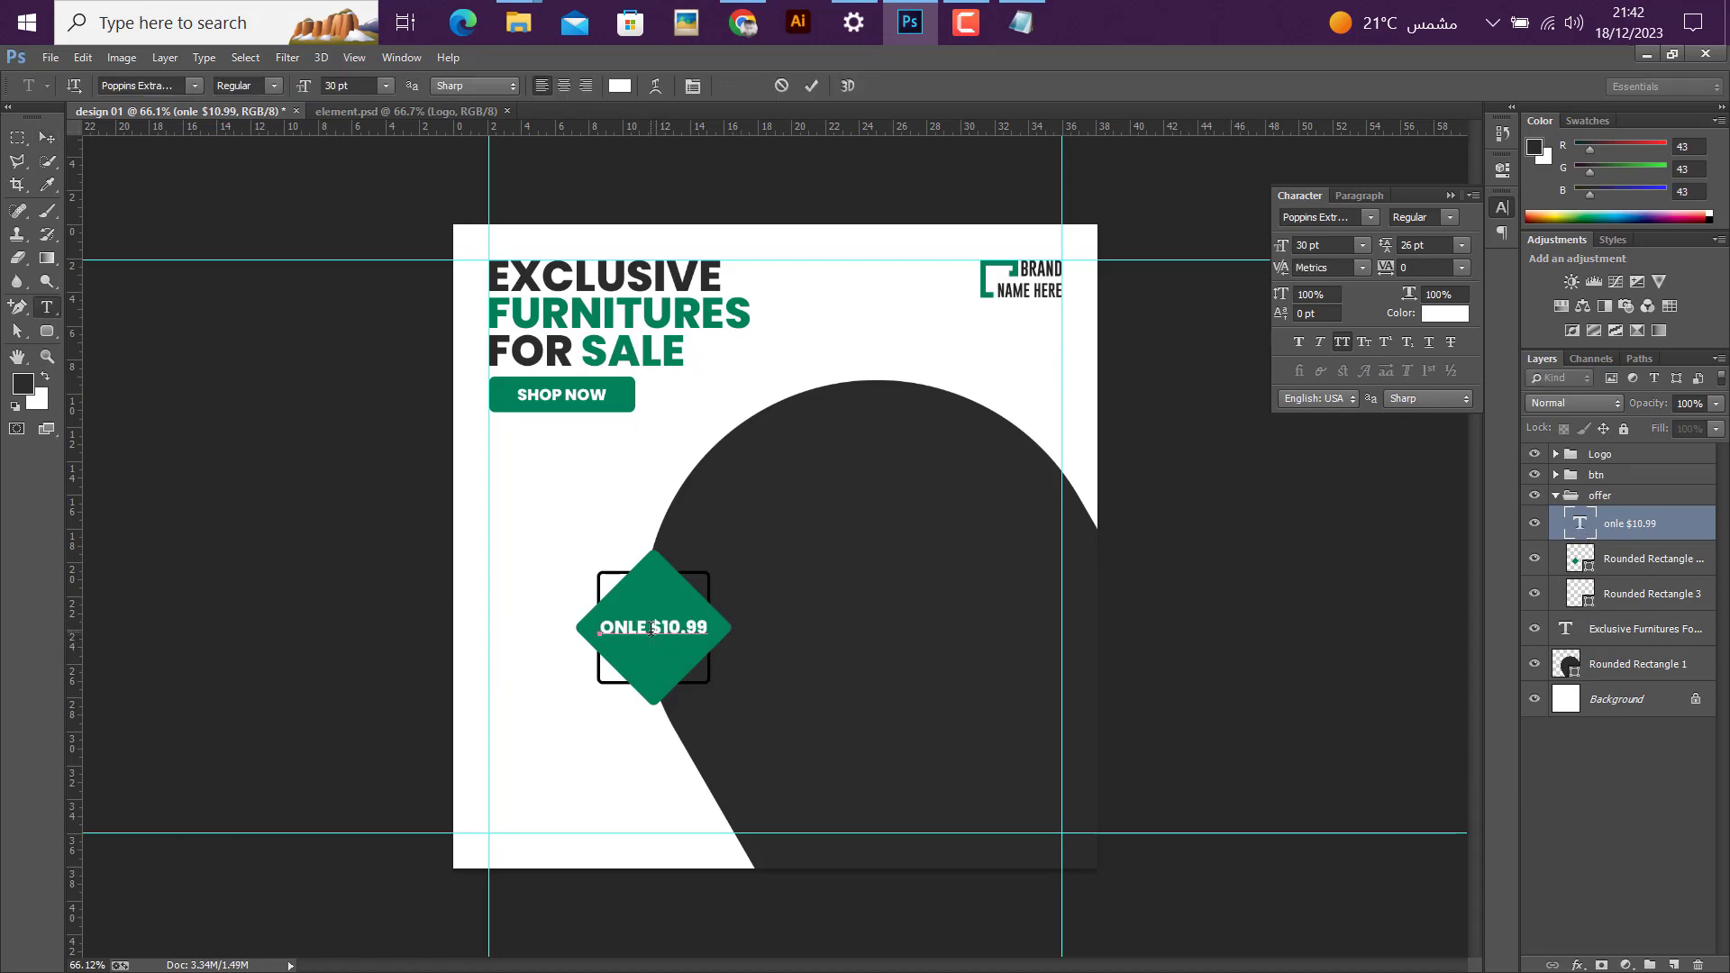
pyautogui.press('BackSpace')
pyautogui.press('Return')
pyautogui.click(46, 137)
pyautogui.scroll(2, 651, 661)
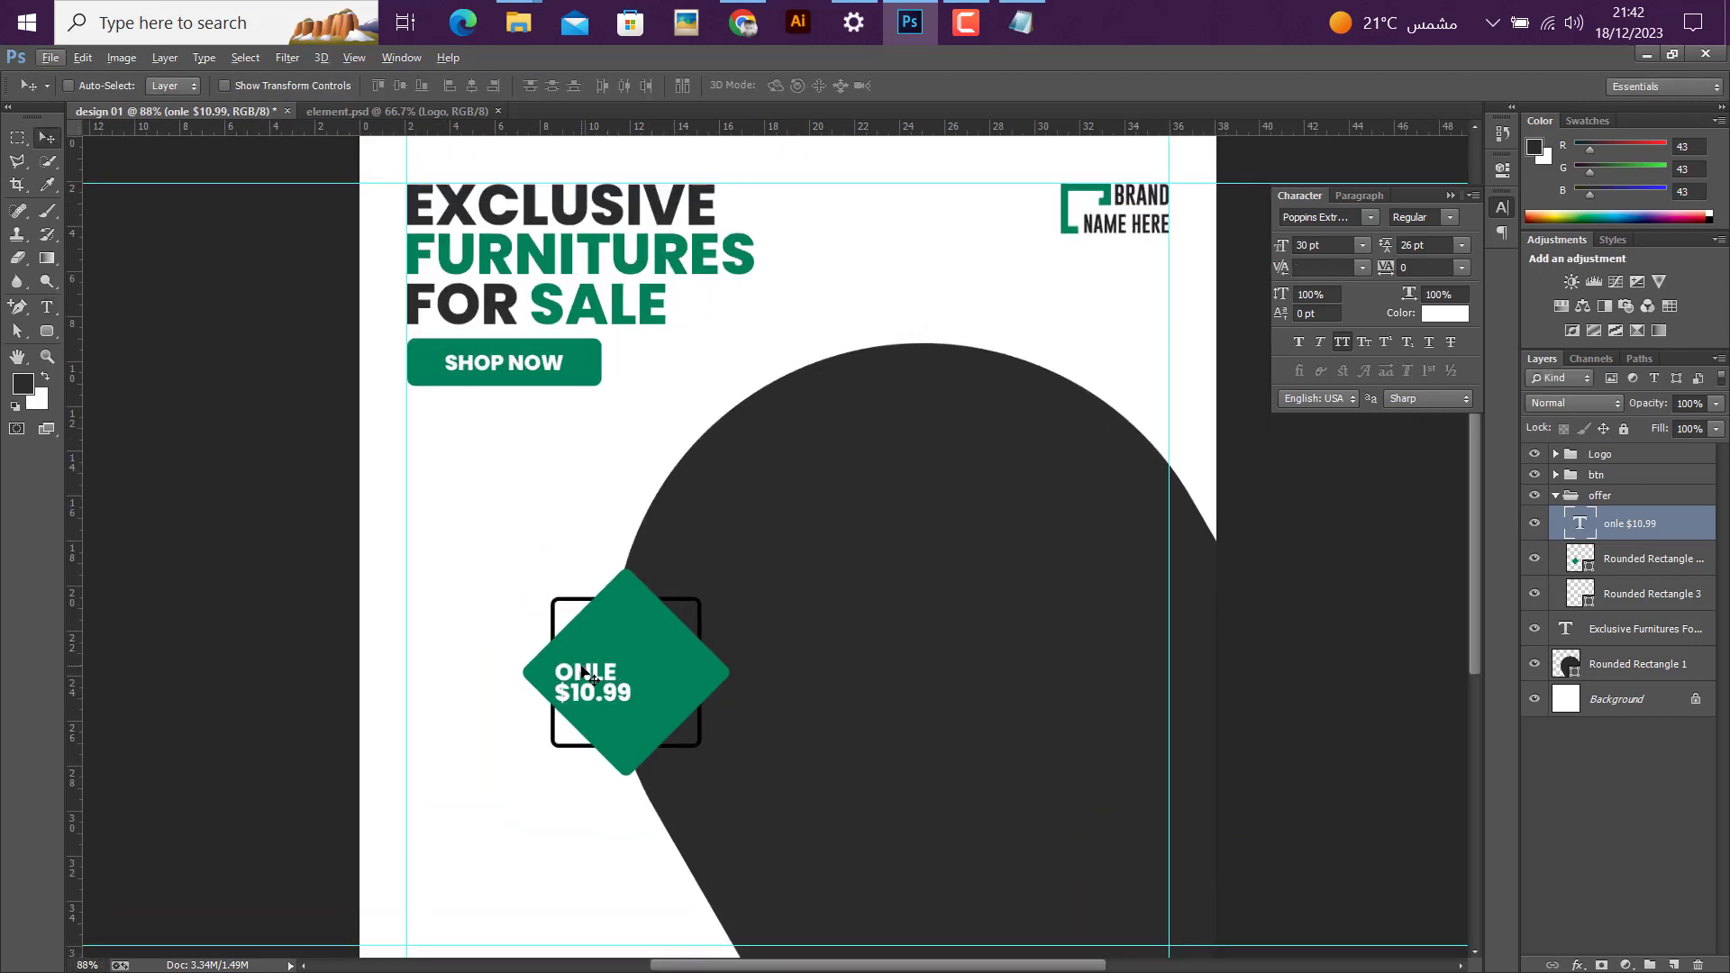
pyautogui.moveTo(582, 668); pyautogui.dragTo(614, 663)
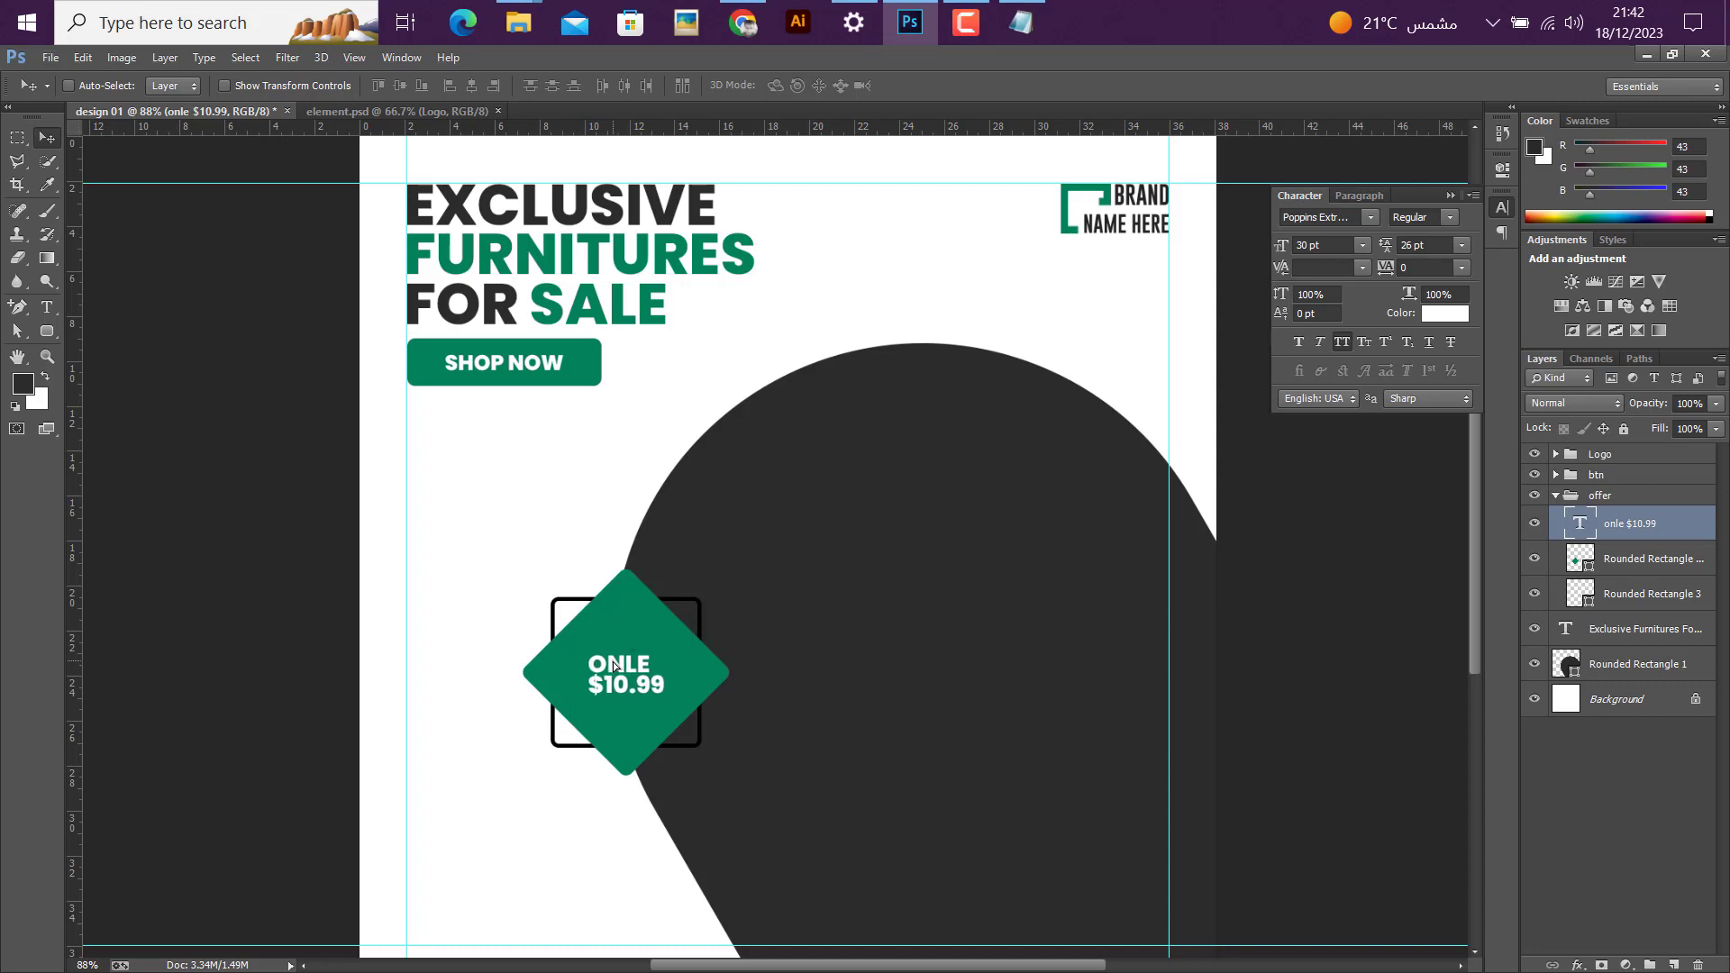
# Step: Scale the two-line price text up to about 147% and collapse the offer group
pyautogui.hotkey('ctrl', 't')
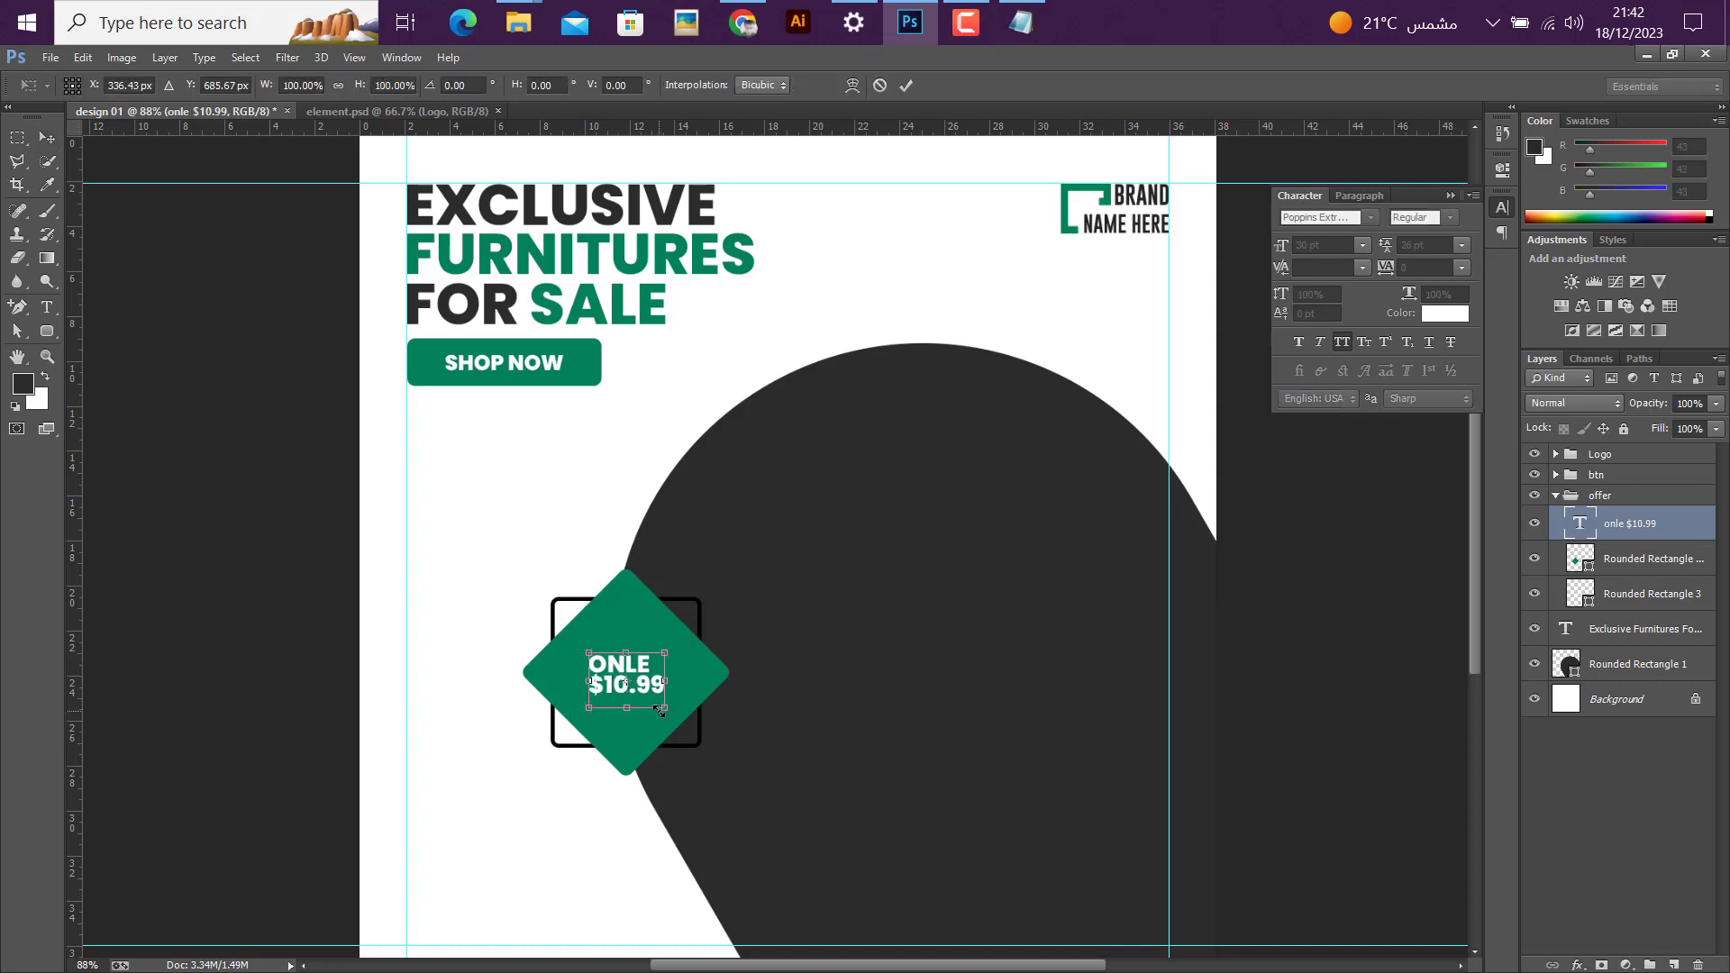
pyautogui.moveTo(662, 709); pyautogui.dragTo(677, 722)
pyautogui.click(906, 84)
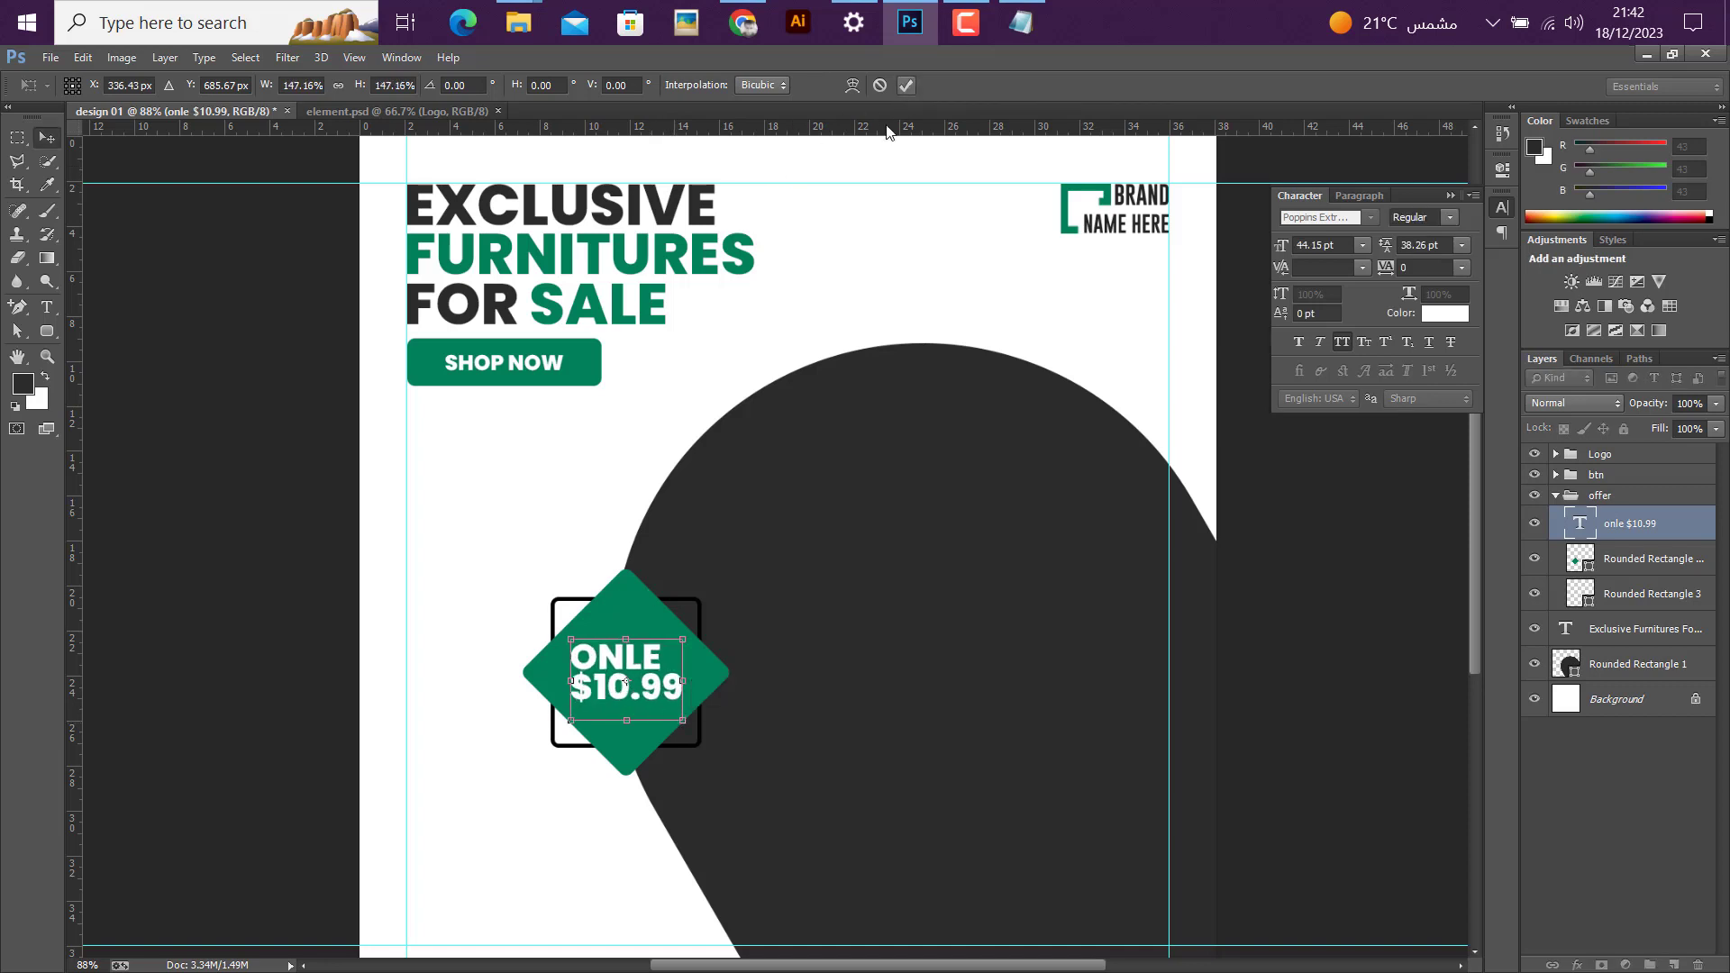
pyautogui.scroll(-4, 748, 531)
pyautogui.scroll(3, 696, 586)
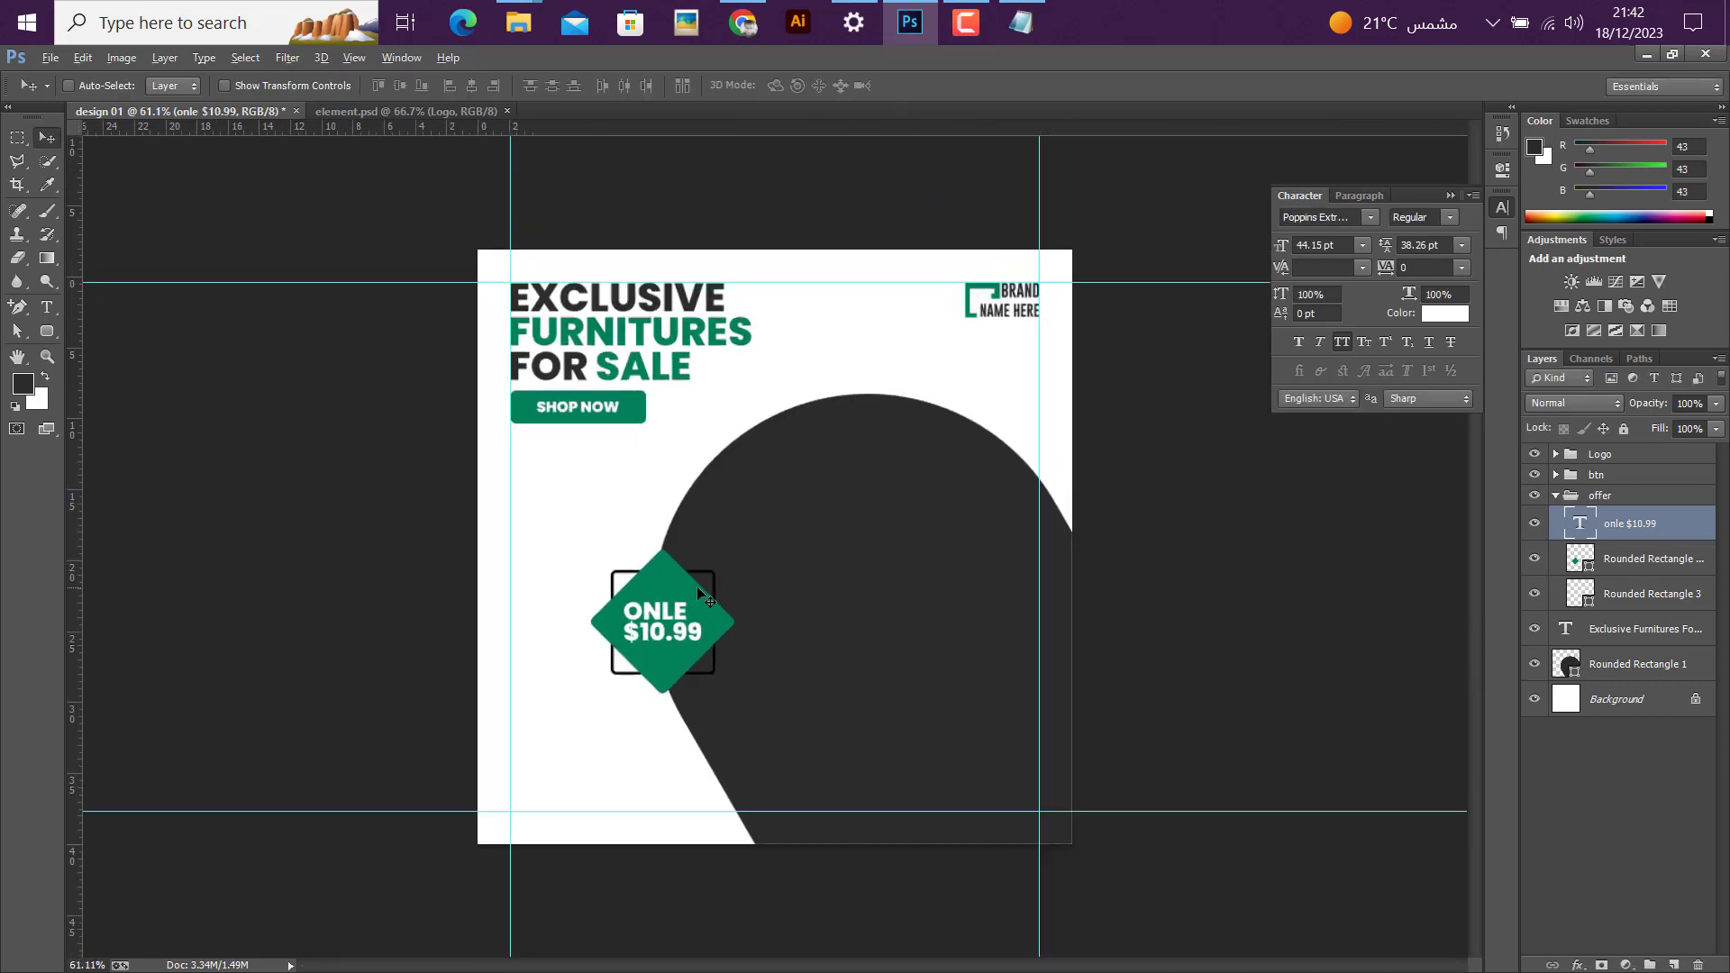
pyautogui.click(1556, 495)
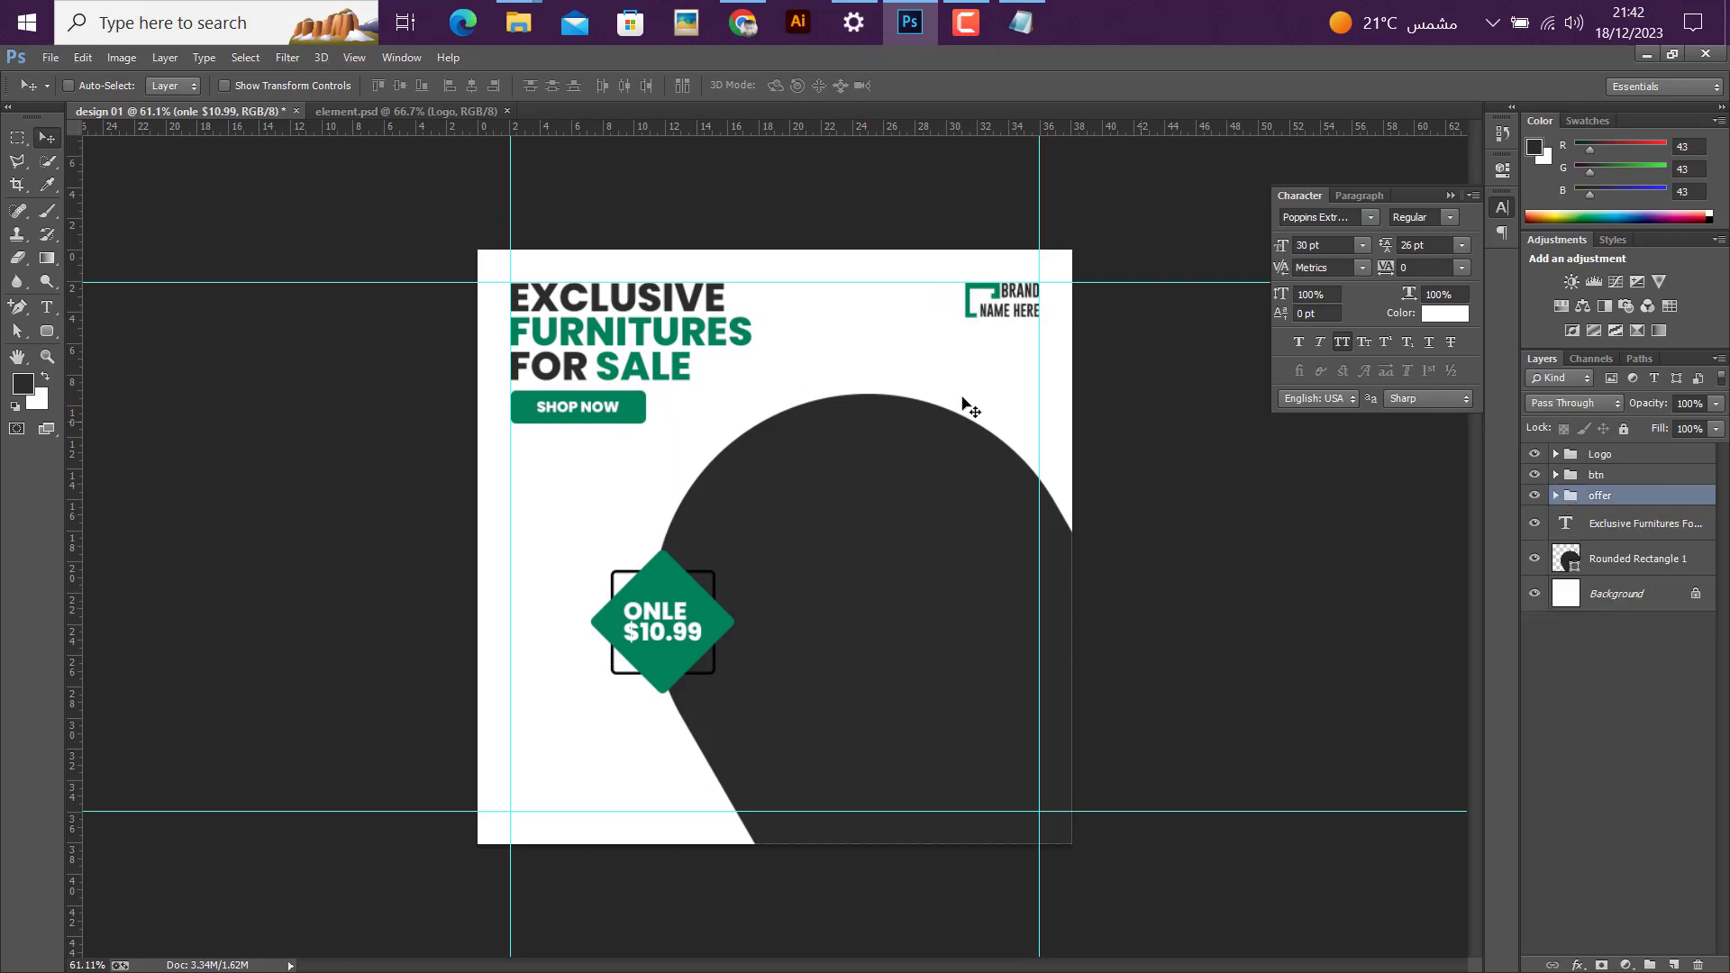
# Step: Copy the Address group with the phone and website details from element.psd into the lower-left white area of design 01
pyautogui.click(382, 112)
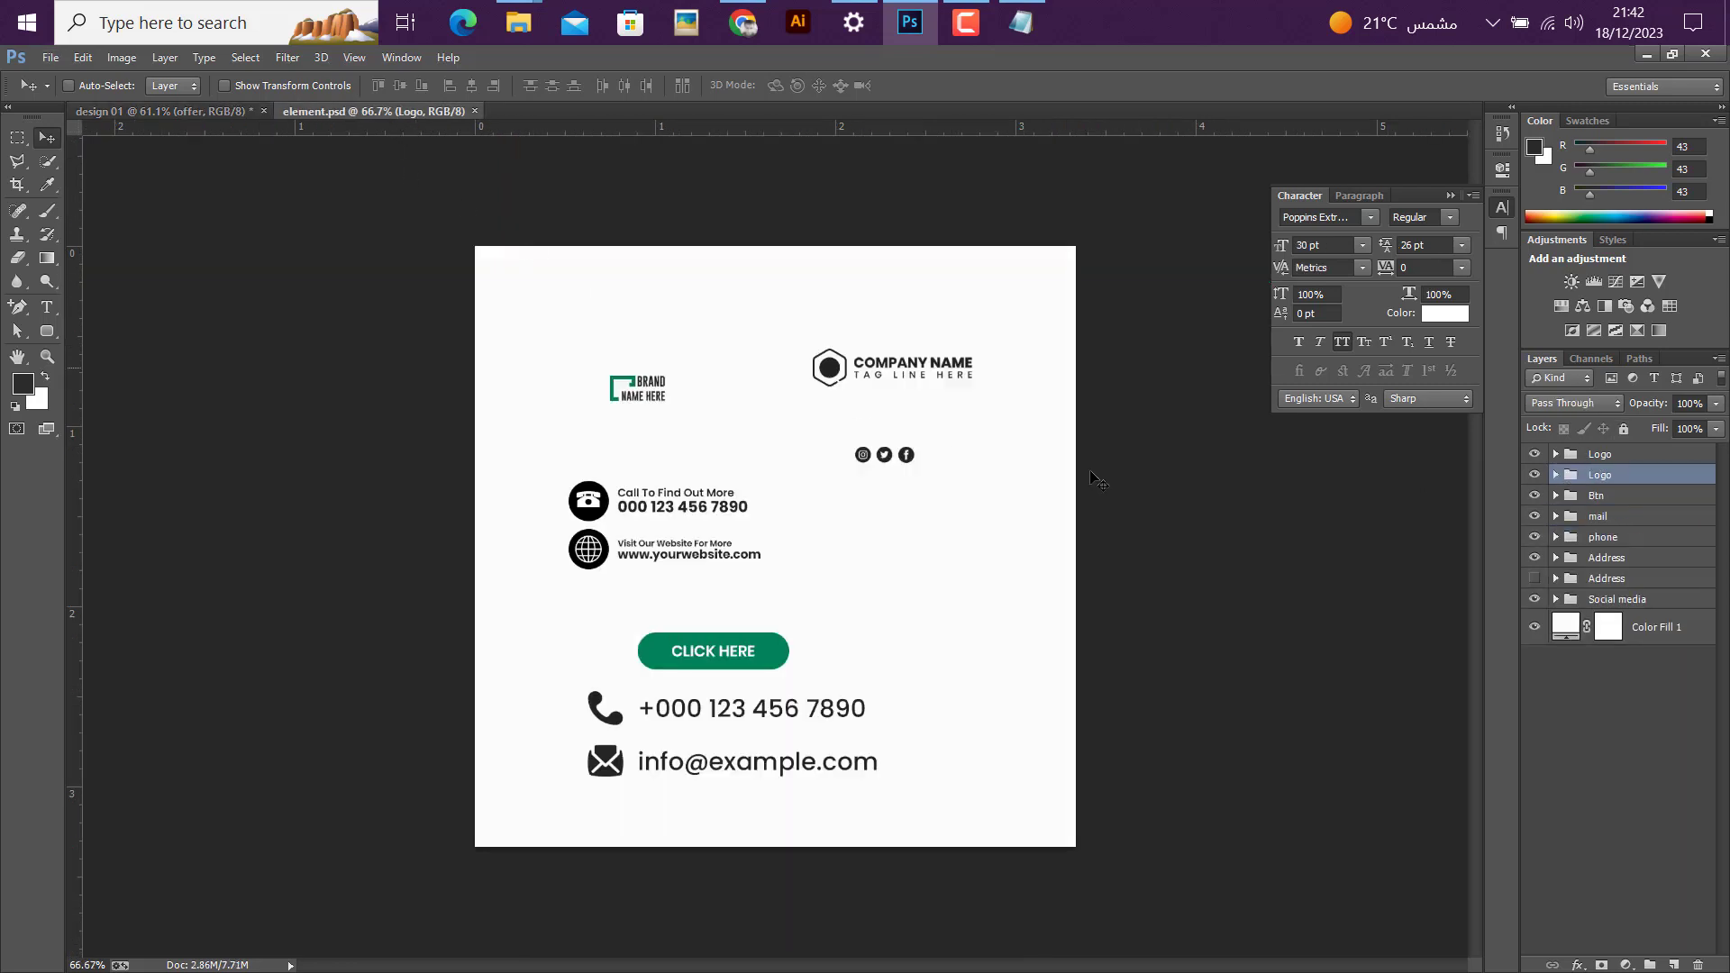
pyautogui.click(1595, 559)
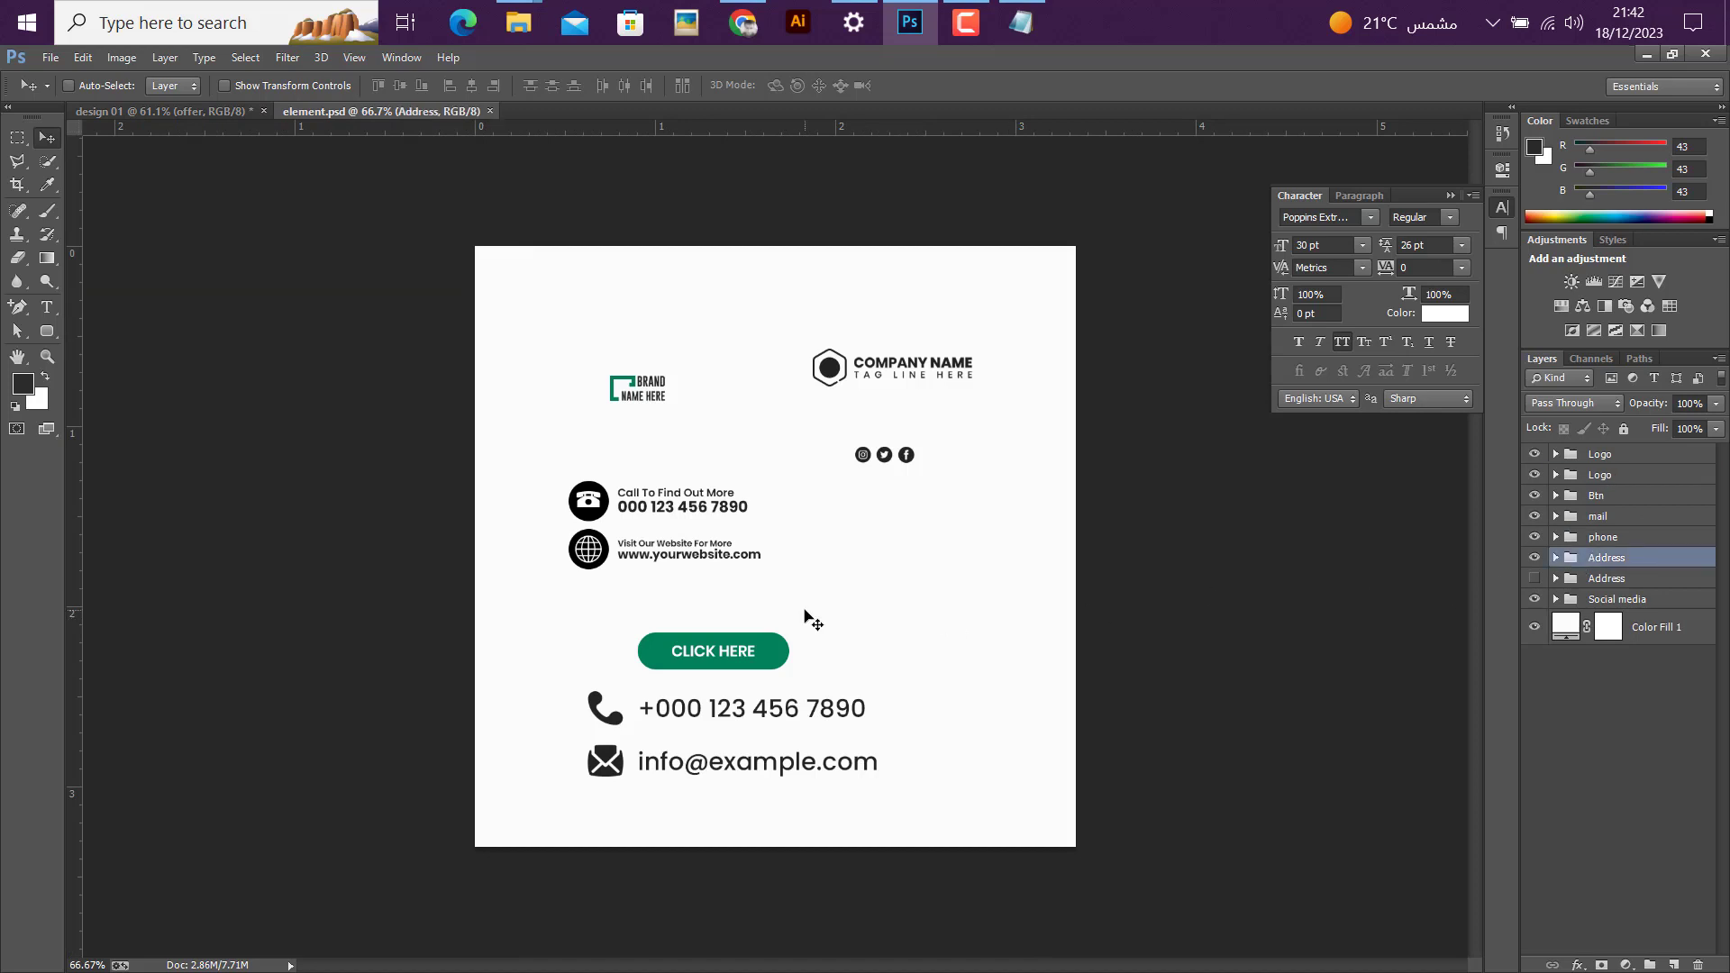
pyautogui.moveTo(803, 618); pyautogui.dragTo(656, 774)
# Step: Align the phone and website details with the left margin guide, just above the lower guide
pyautogui.scroll(4, 553, 797)
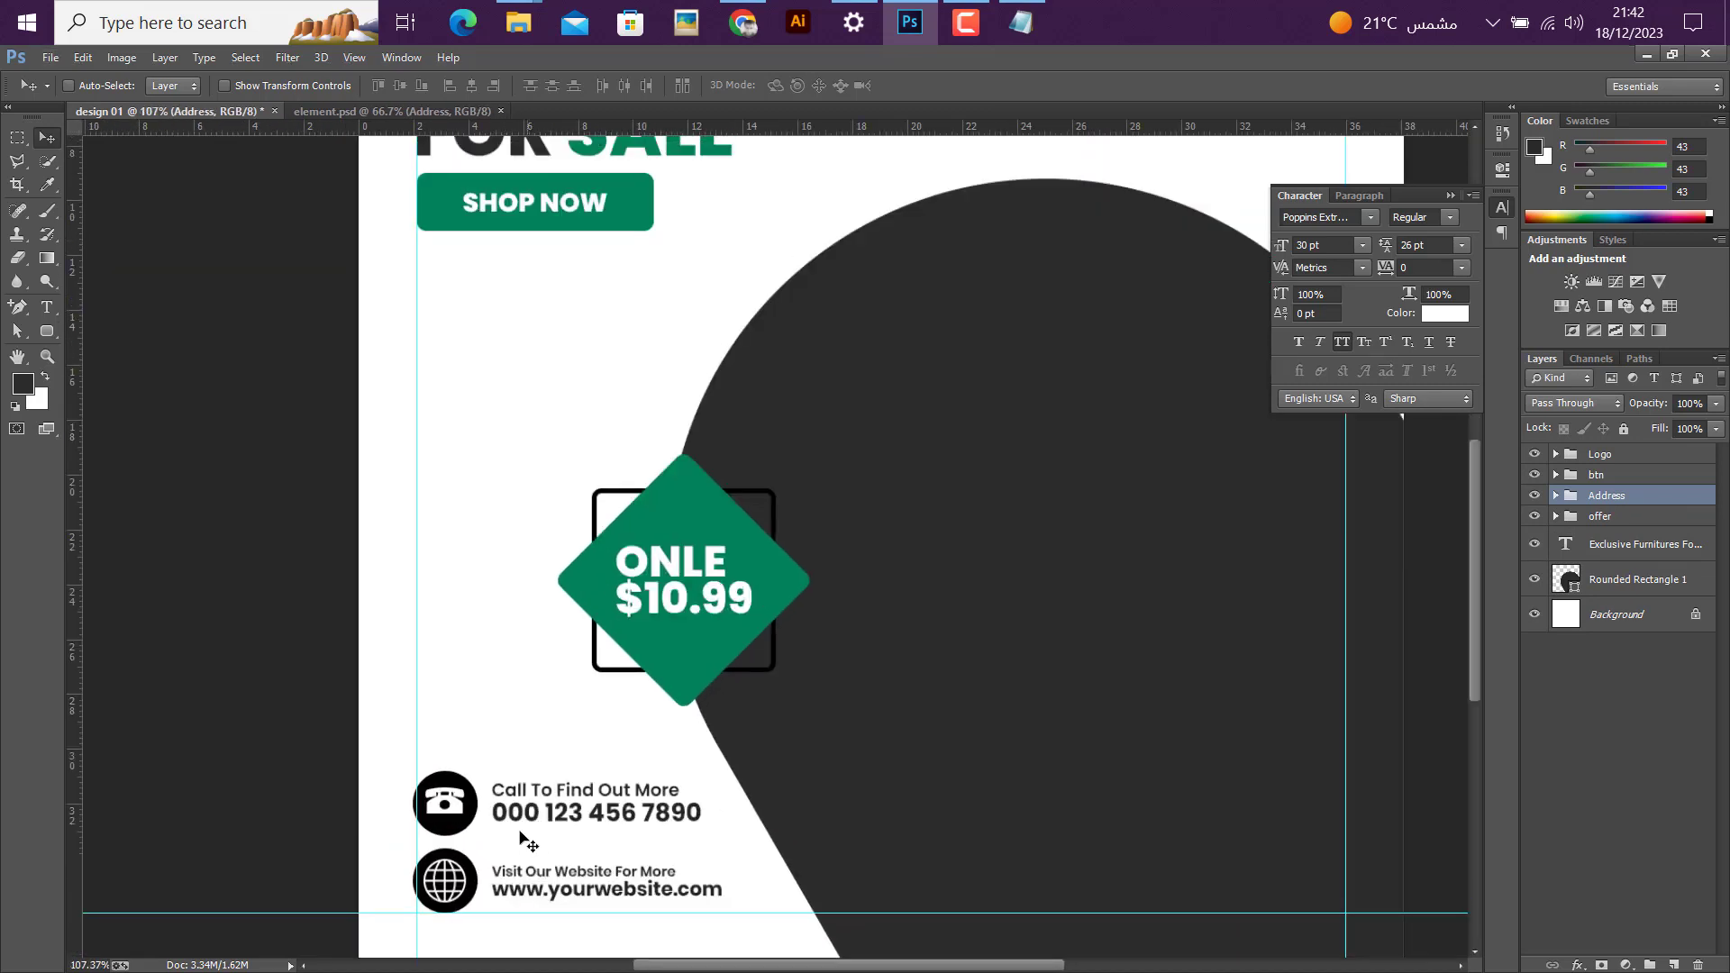
pyautogui.moveTo(519, 834); pyautogui.dragTo(532, 827)
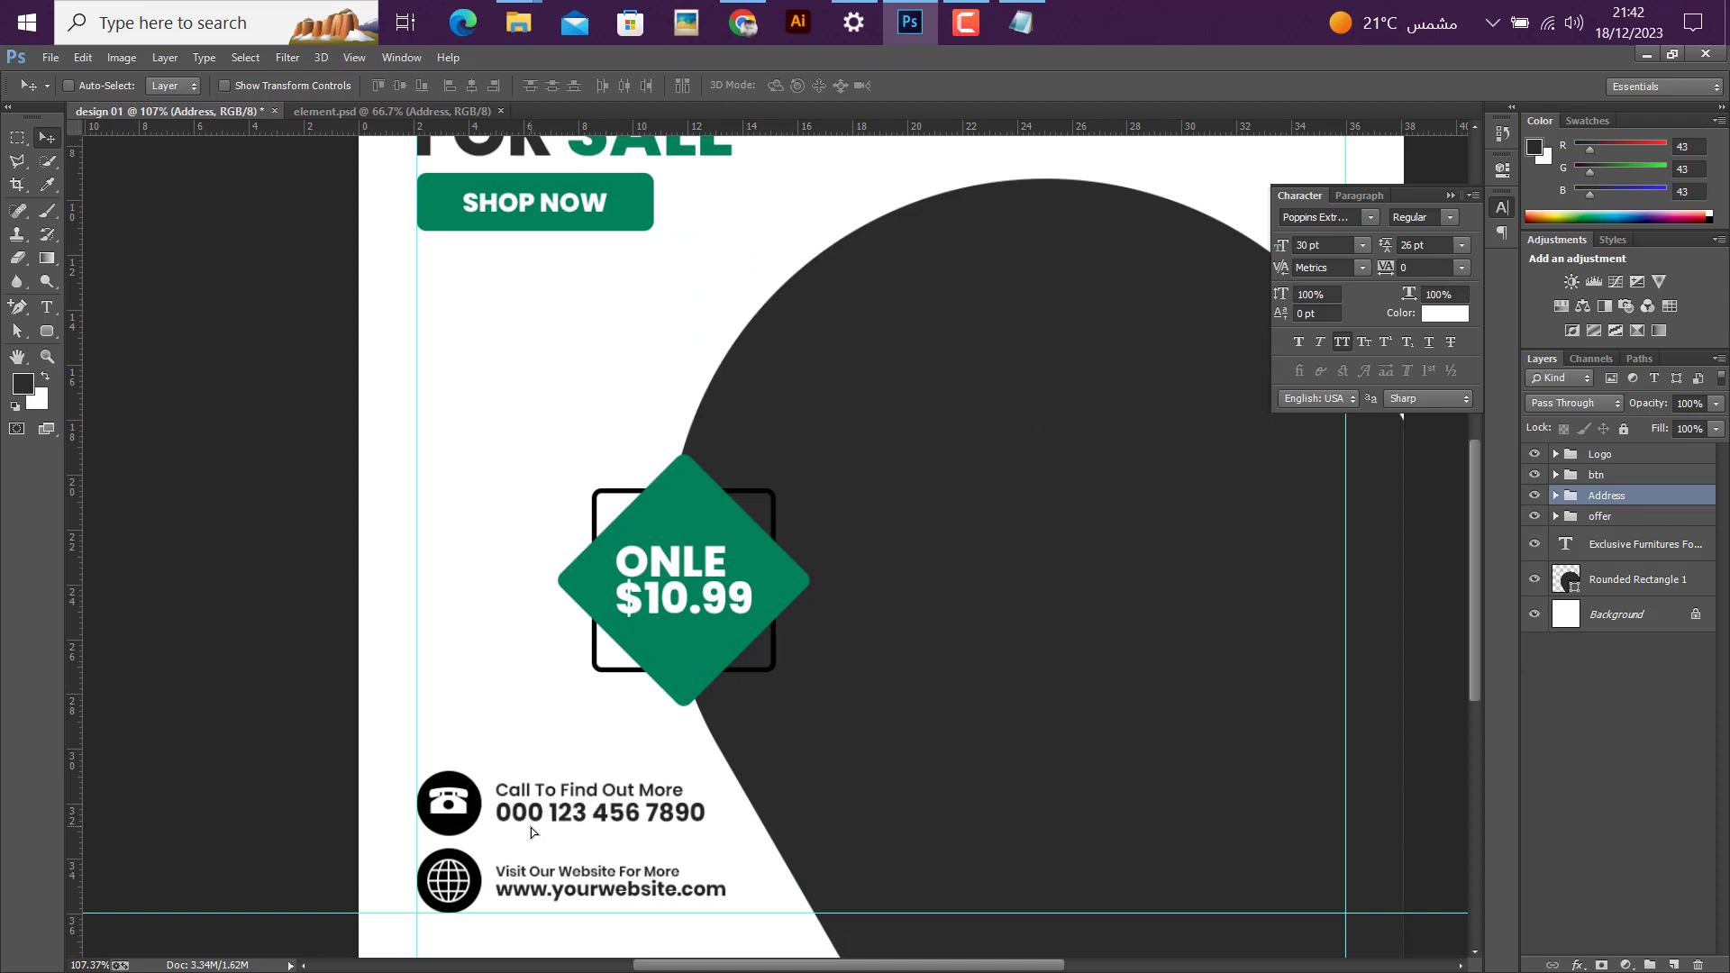
pyautogui.scroll(-3, 532, 827)
pyautogui.scroll(2, 532, 827)
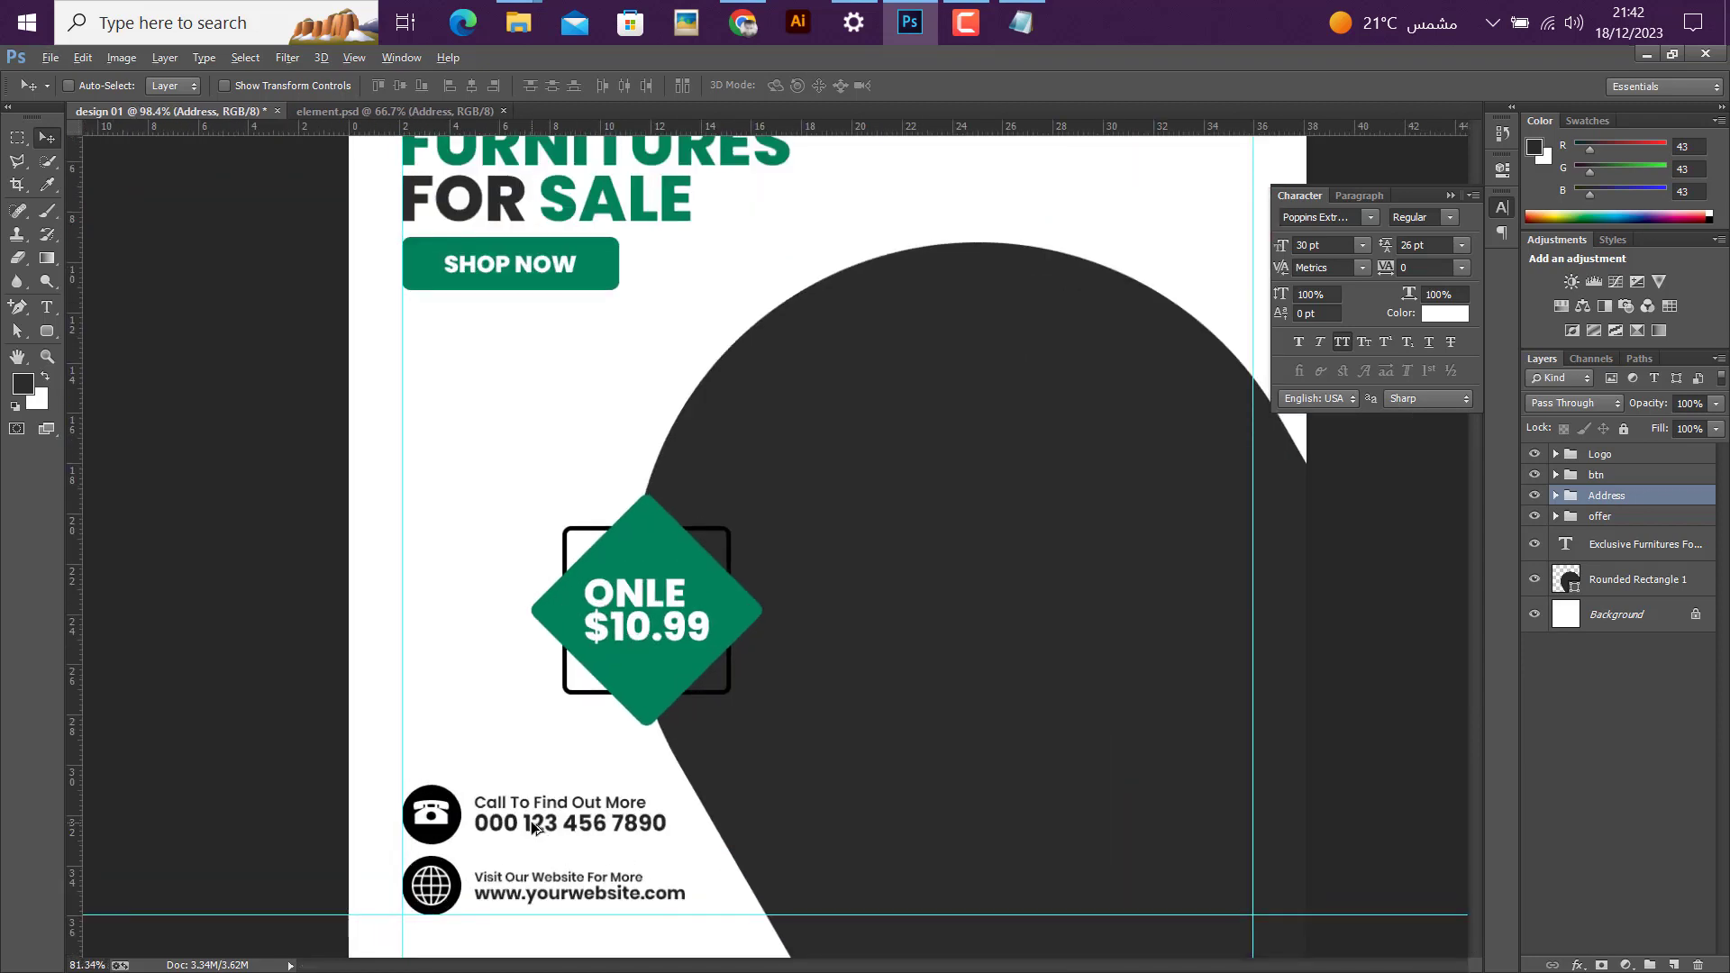
pyautogui.scroll(-2, 531, 826)
pyautogui.scroll(1, 532, 825)
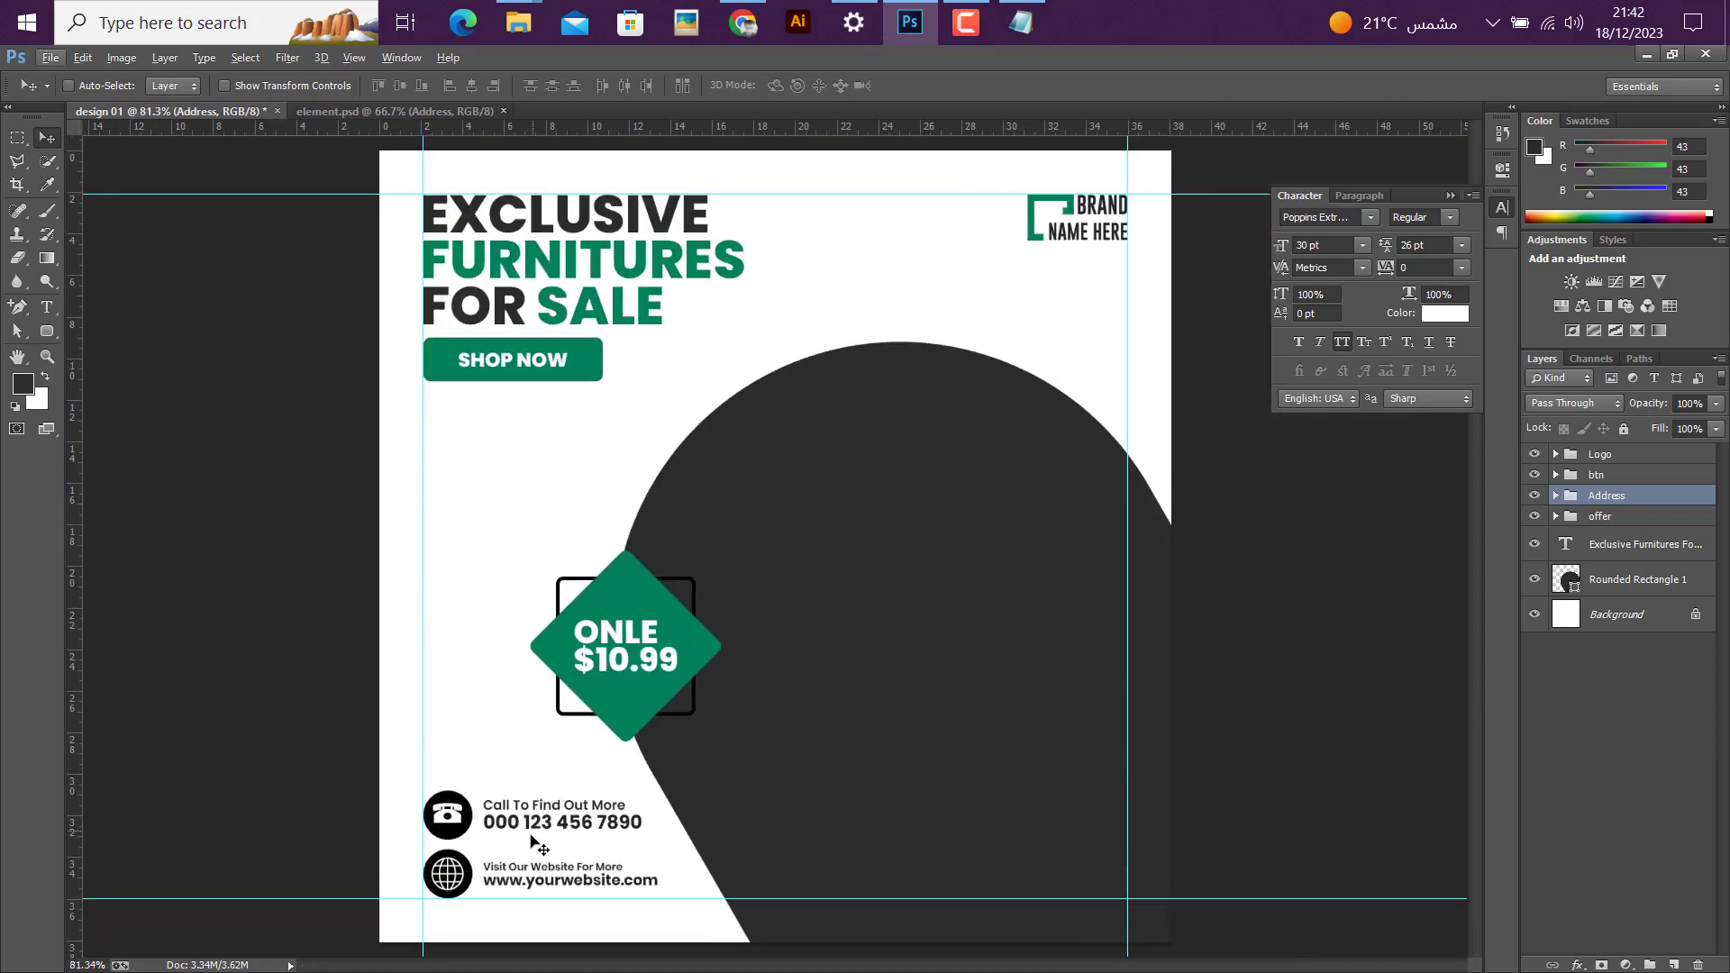
# Step: Move the Address group up above the price badge and draw a rounded rectangle bar about 1124 × 98 px near the lower guide
pyautogui.moveTo(577, 847); pyautogui.dragTo(601, 476)
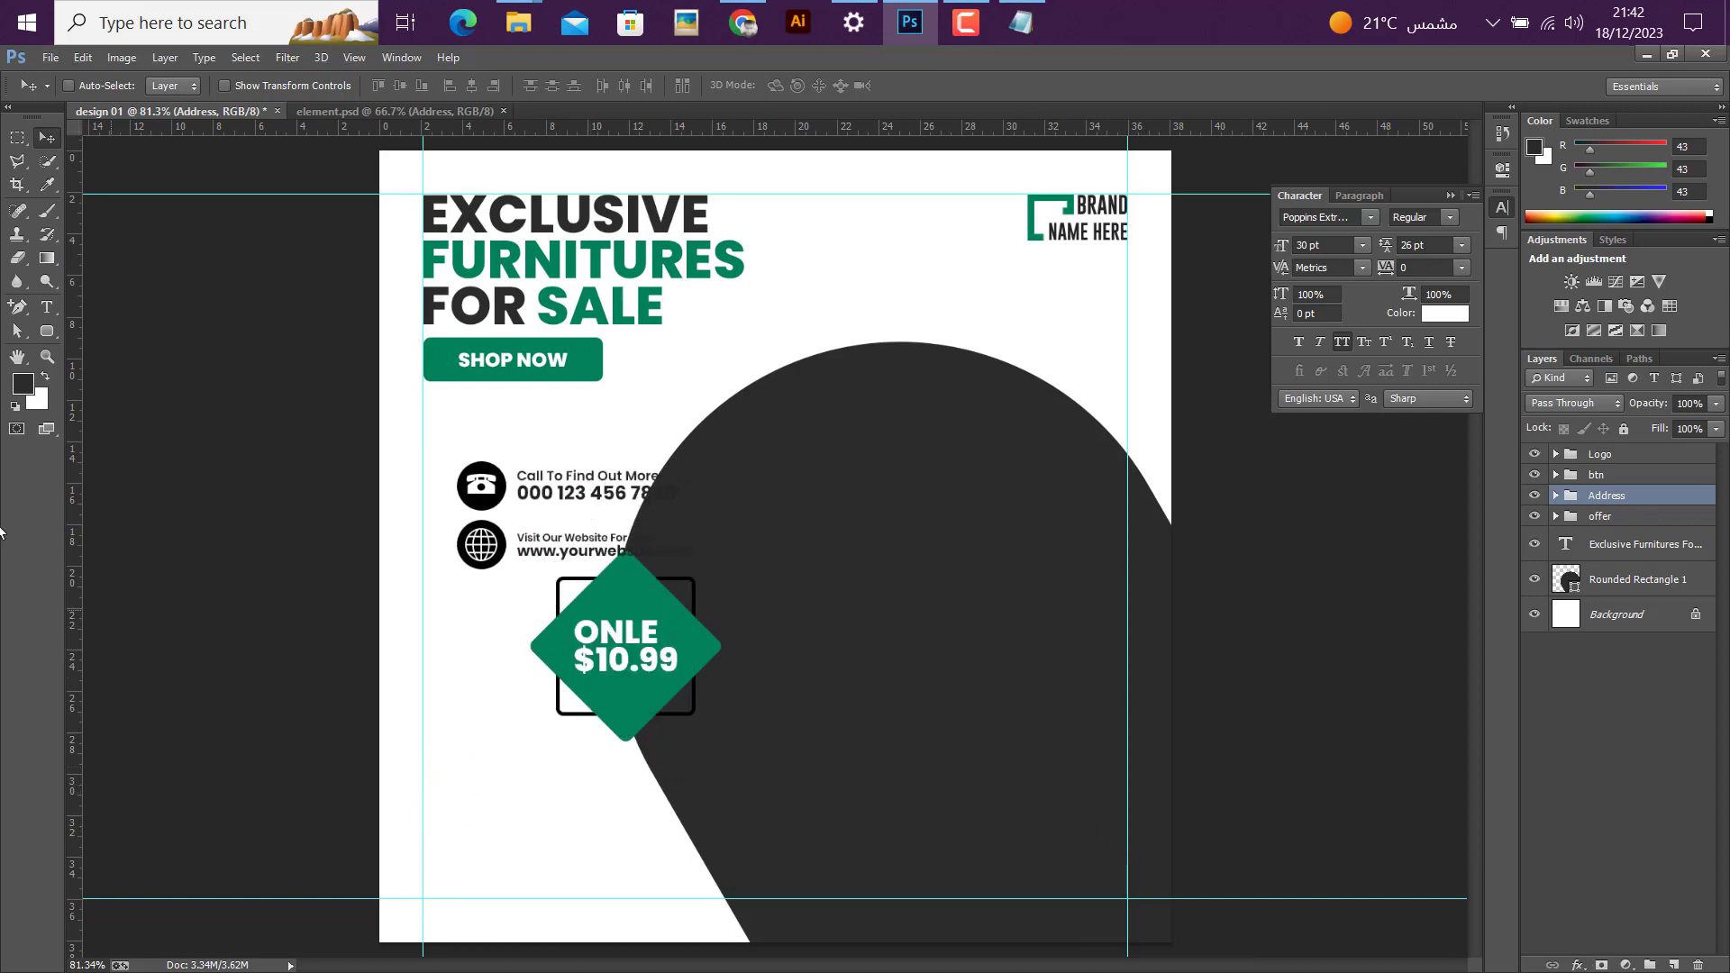
pyautogui.click(47, 330)
pyautogui.scroll(-1, 291, 775)
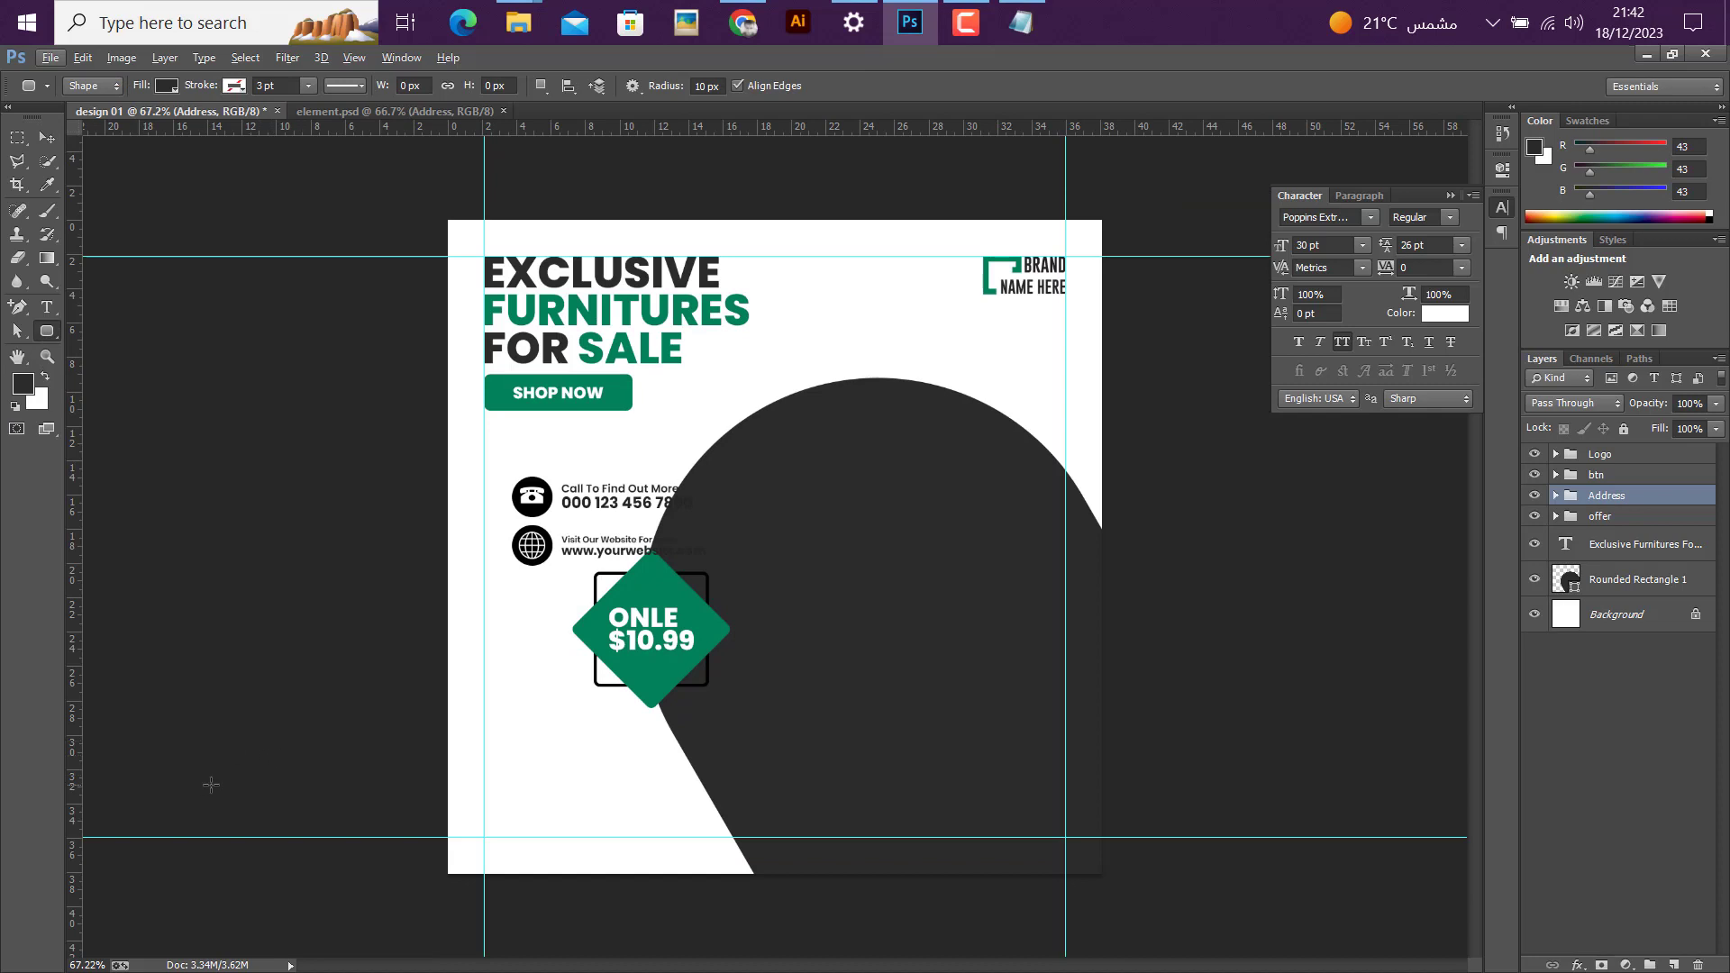
pyautogui.moveTo(228, 778); pyautogui.dragTo(906, 836)
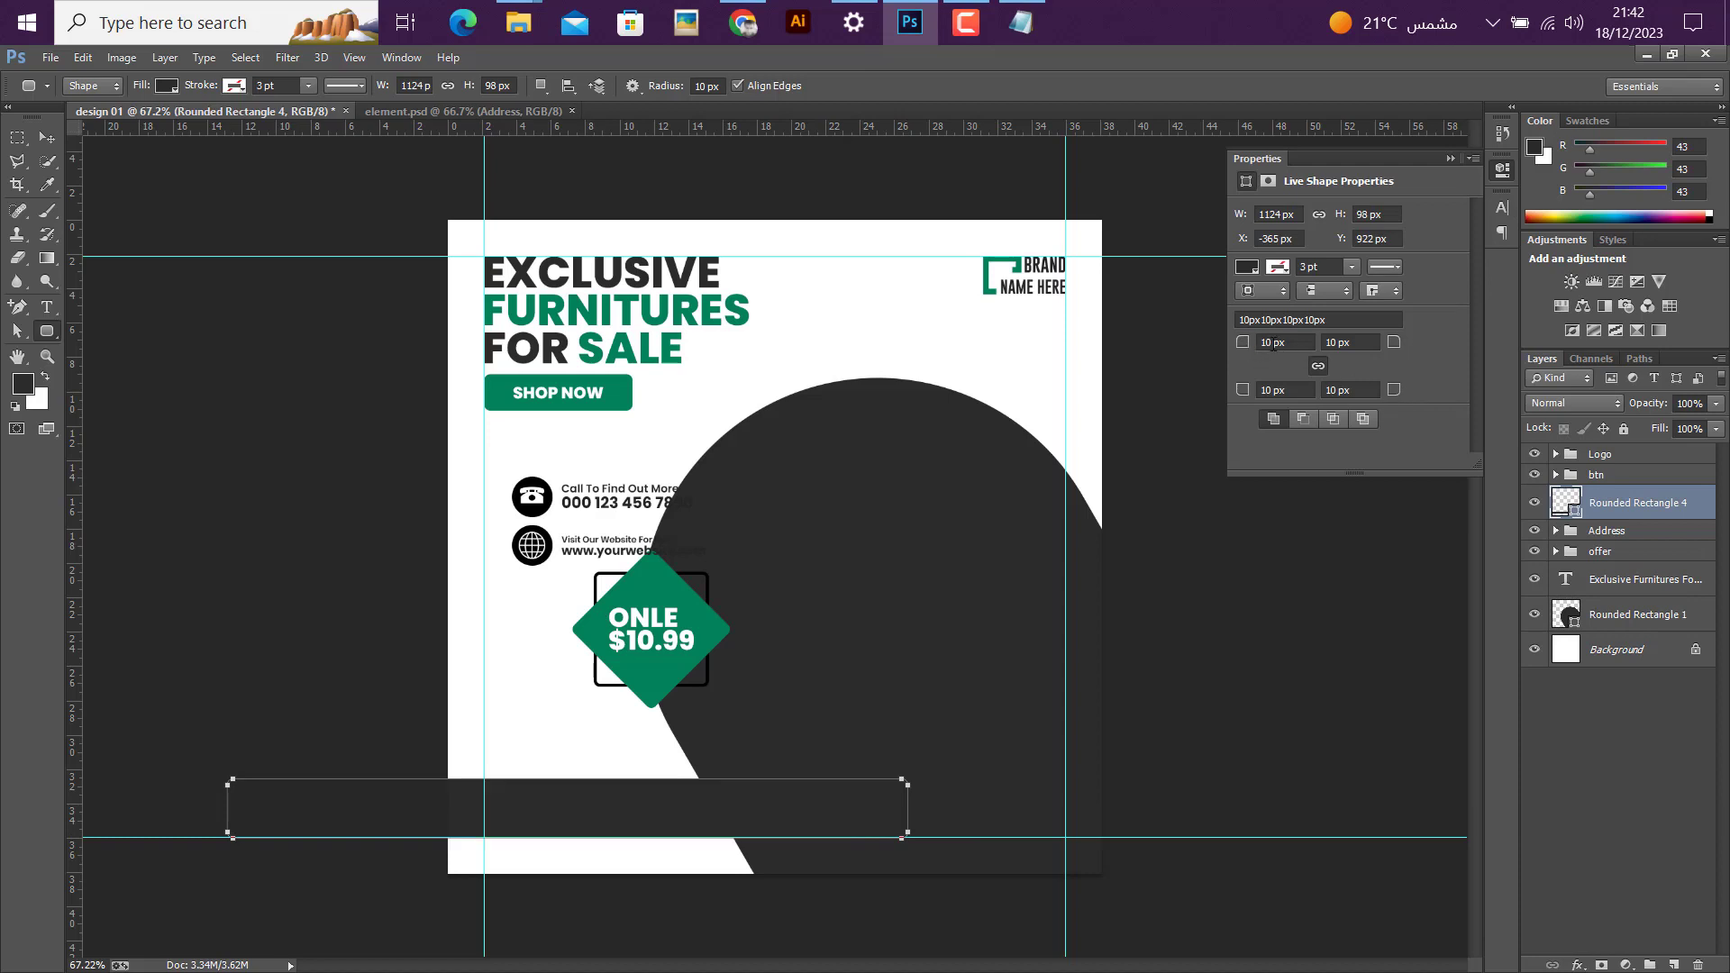
# Step: Fully round the ends of the bar by entering a 500 px corner radius
pyautogui.doubleClick(1273, 342)
pyautogui.write('500')
pyautogui.press('Return')
pyautogui.click(47, 137)
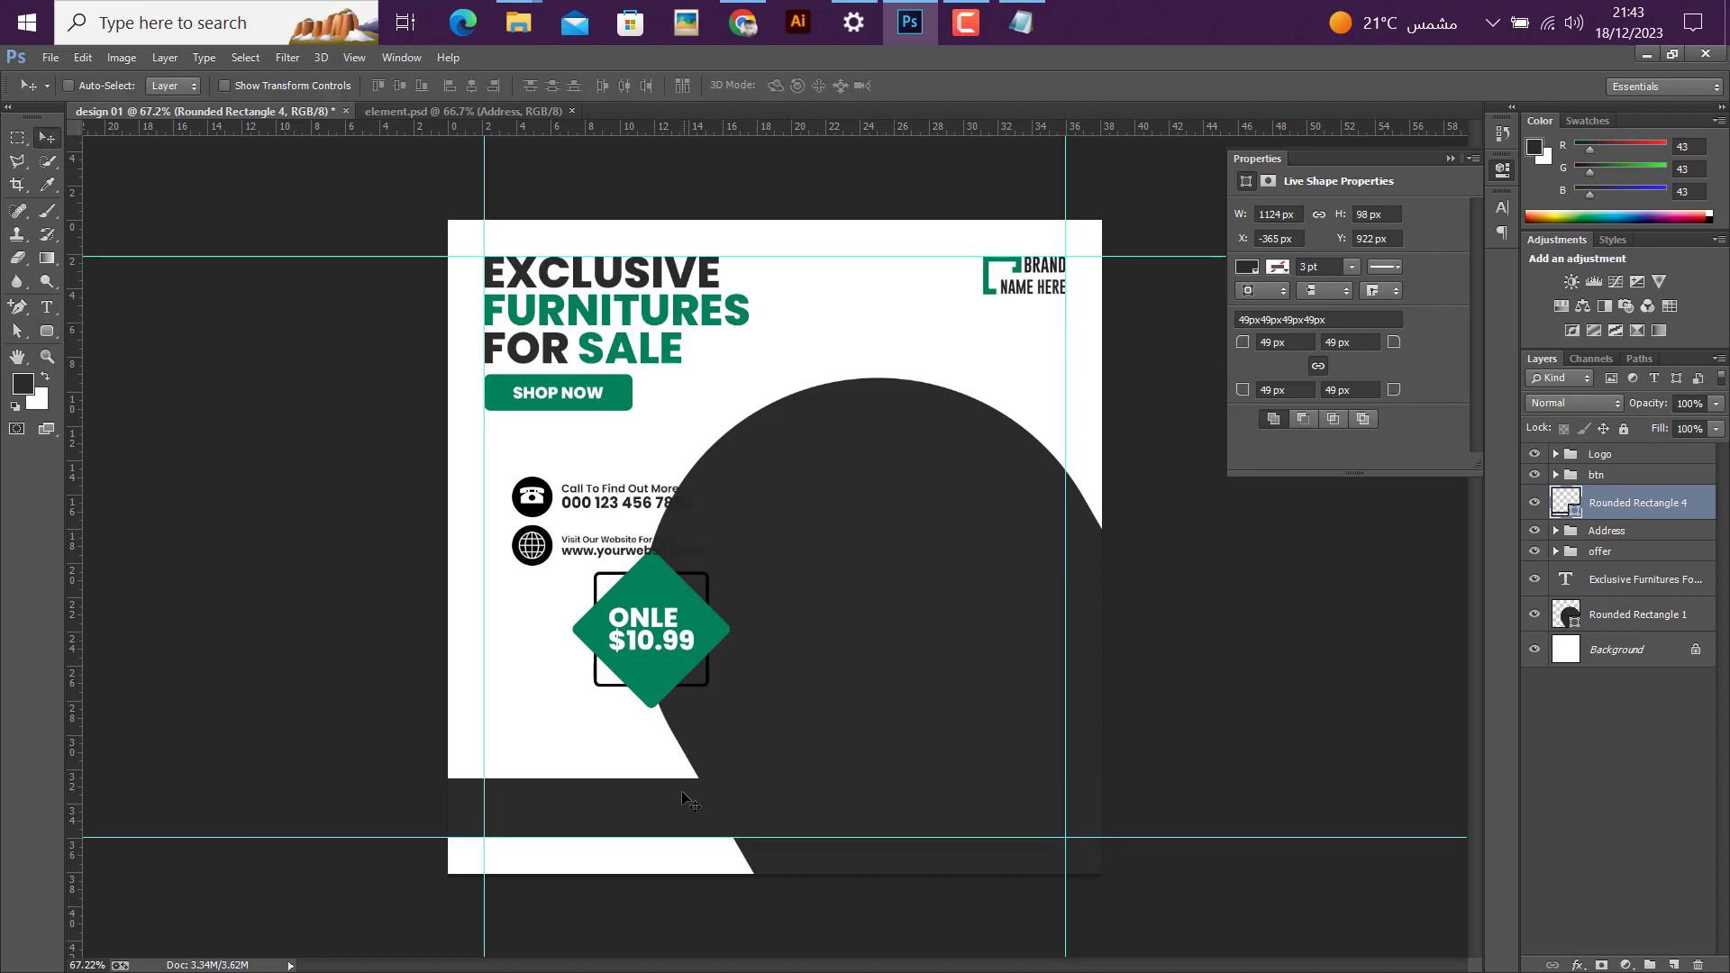
# Step: Fill the bar with green 00815b sampled from the price badge and move its layer below the offer group
pyautogui.doubleClick(1569, 510)
pyautogui.click(650, 622)
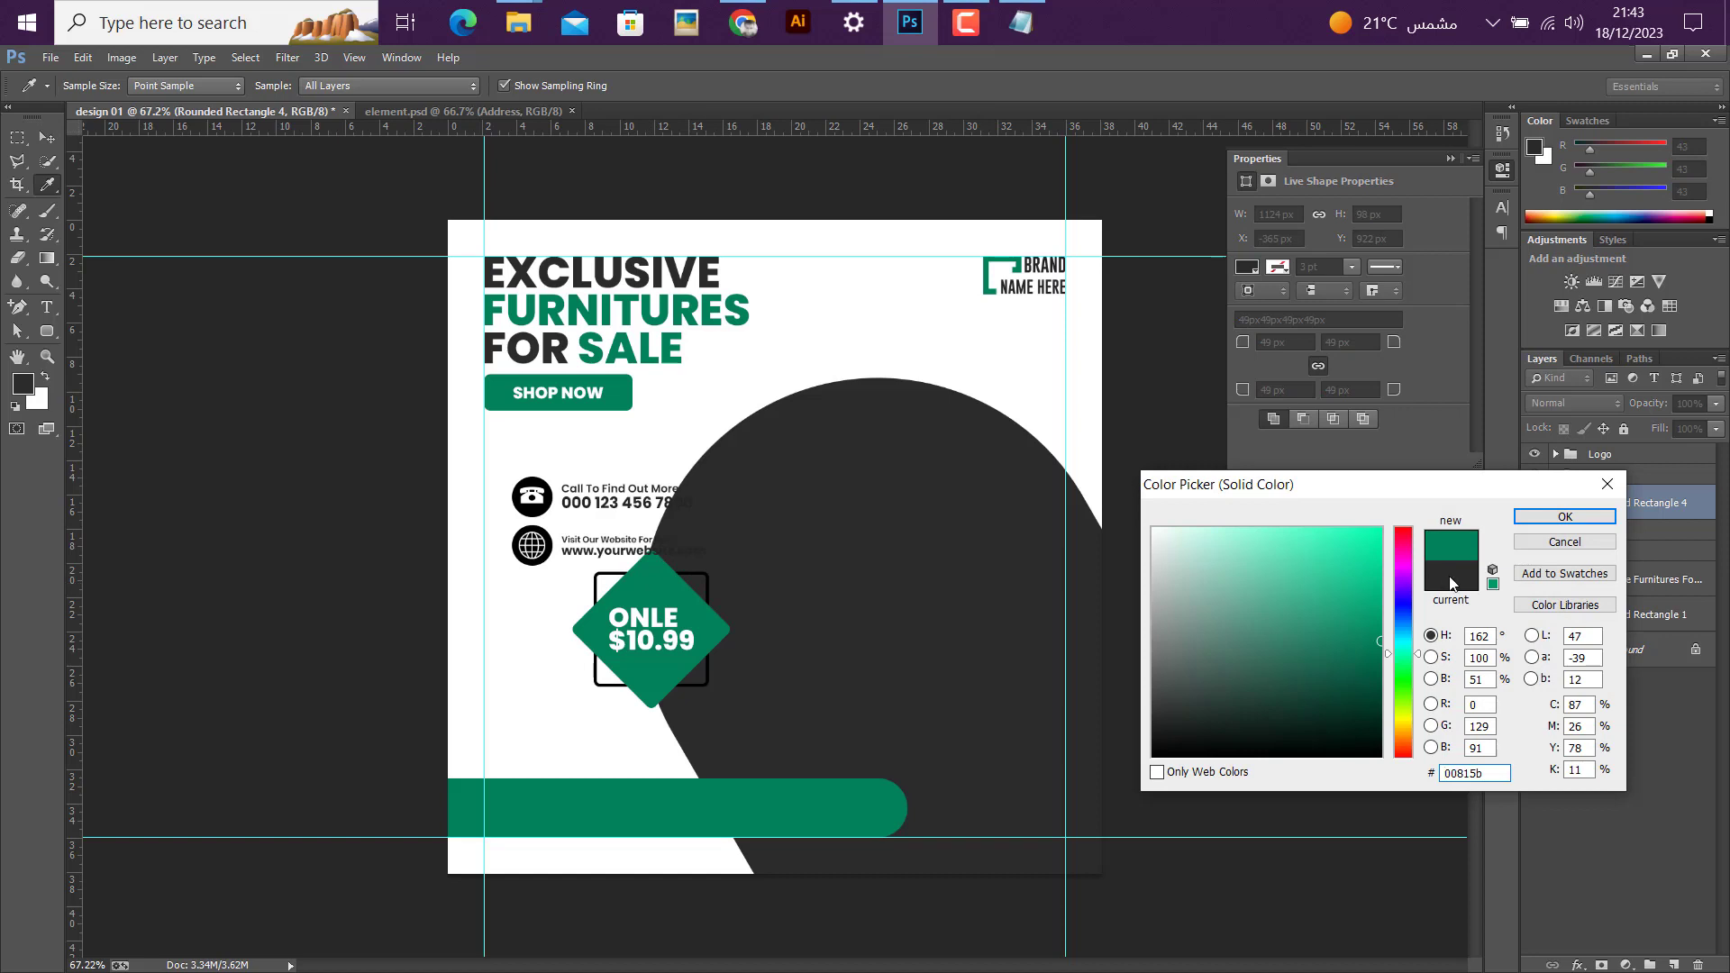
pyautogui.click(1552, 516)
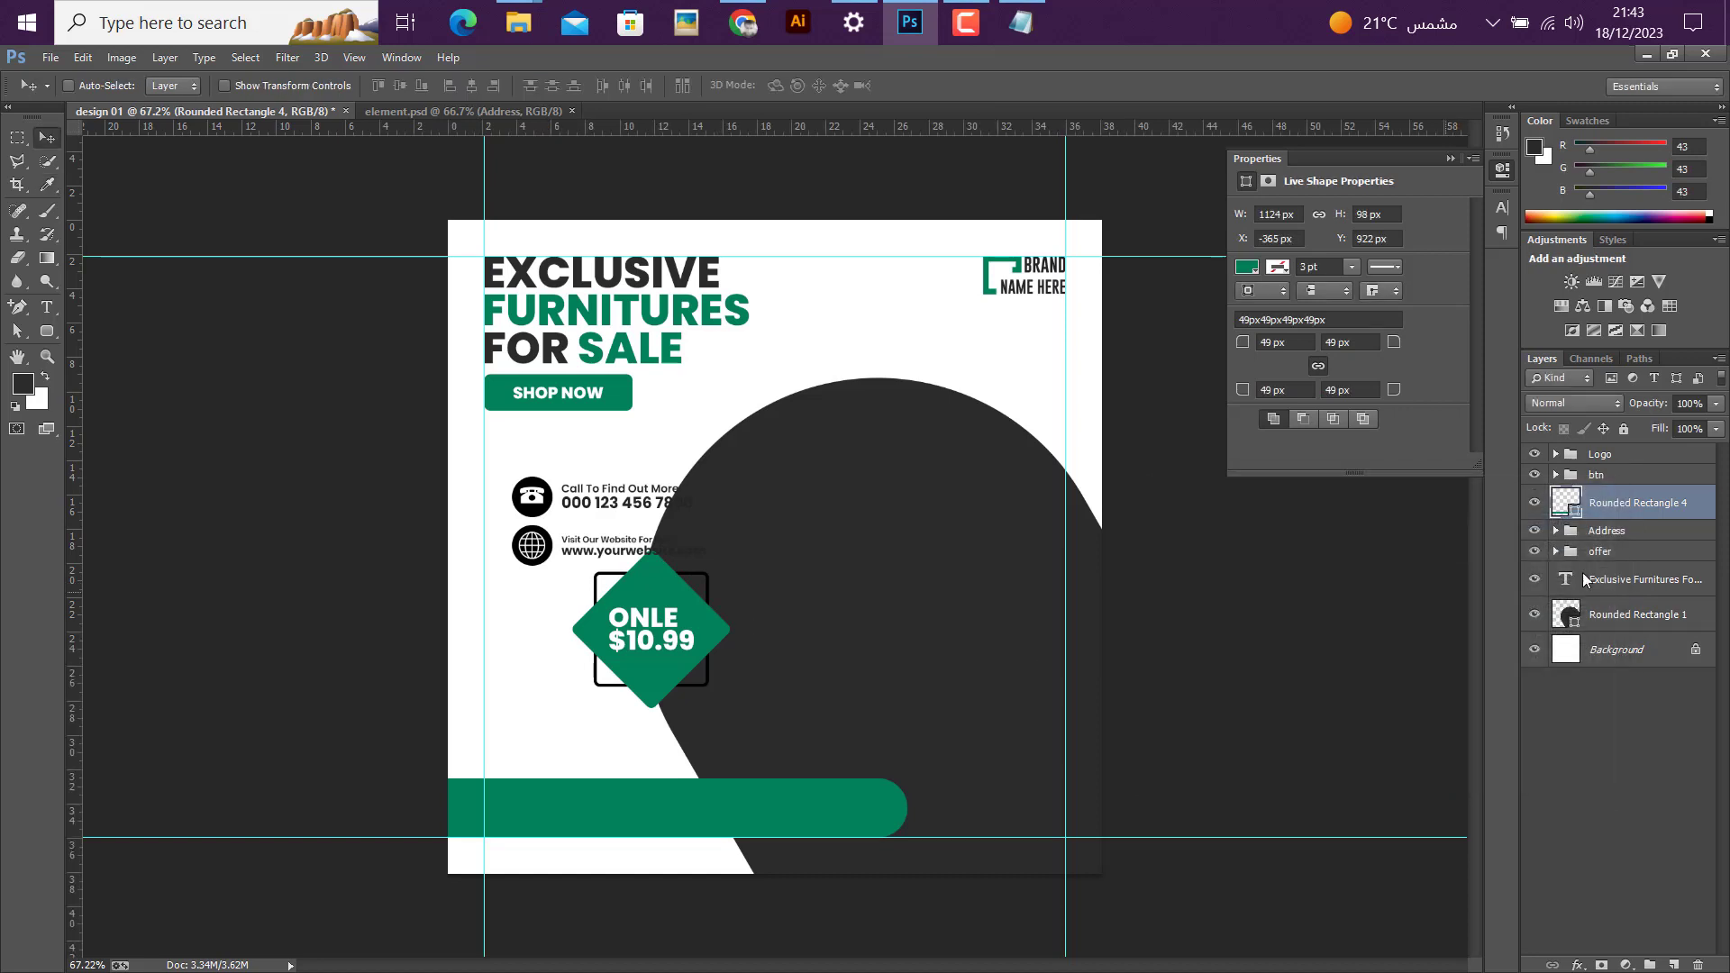
pyautogui.moveTo(1609, 507); pyautogui.dragTo(1584, 549)
# Step: Place the Website group to the right of the Phone group, align their vertical centers, and collapse the Address group
pyautogui.click(1555, 495)
pyautogui.click(1613, 516)
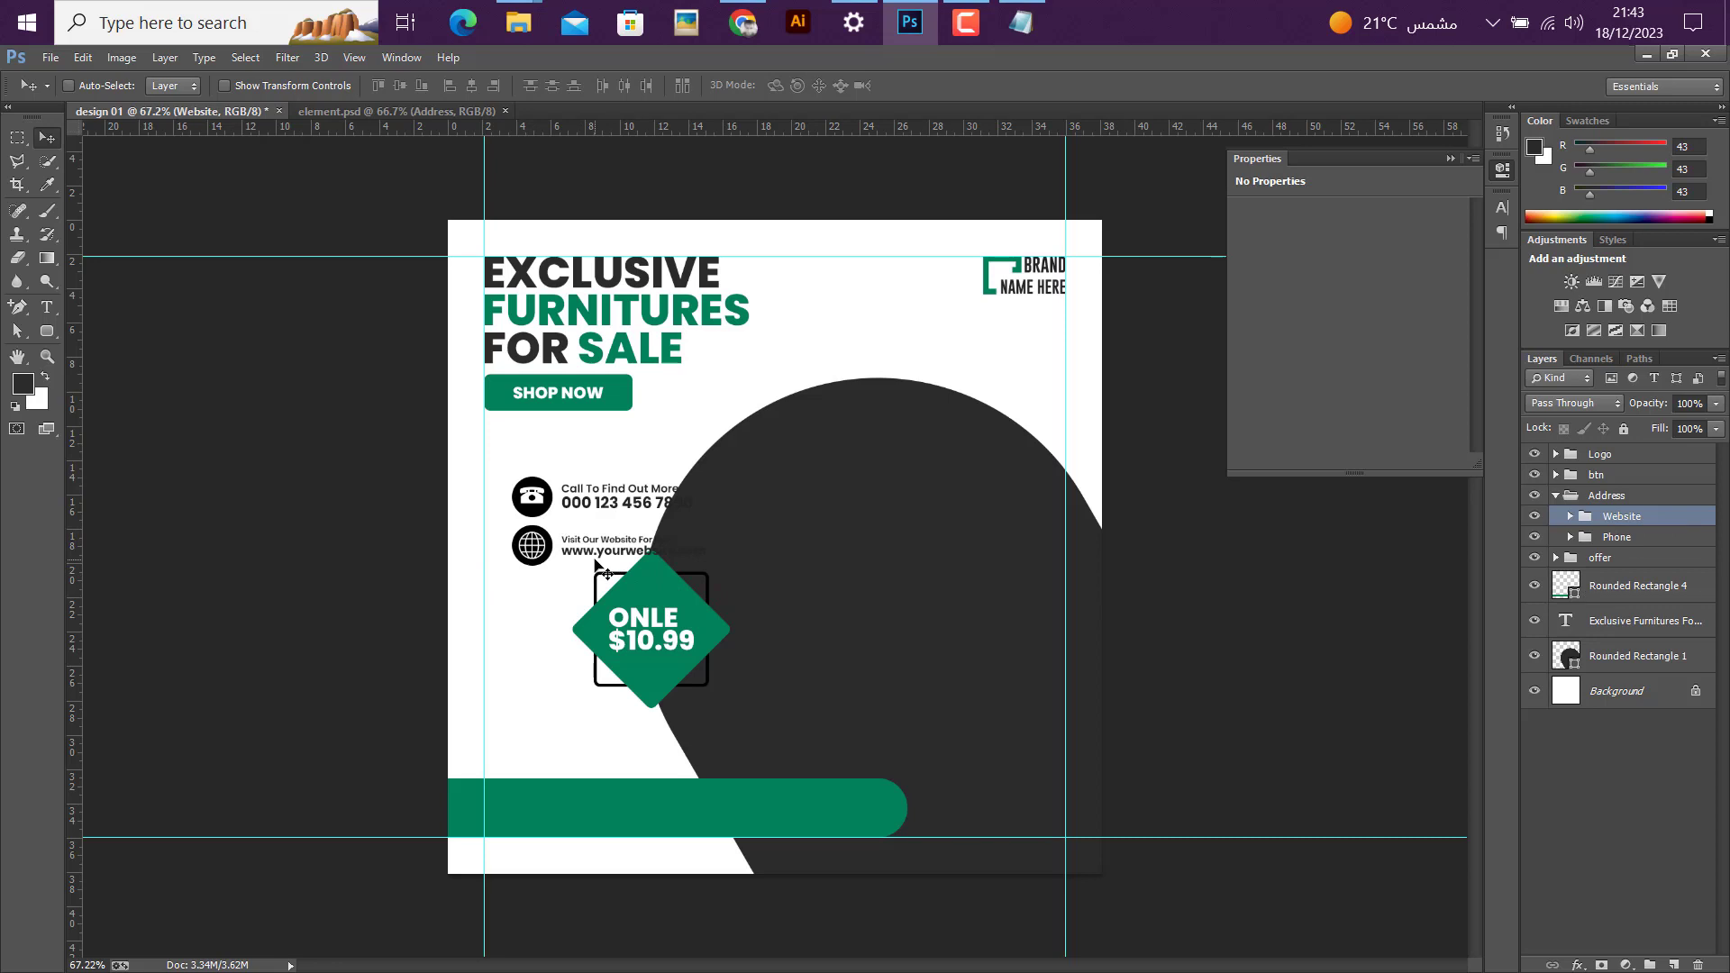
pyautogui.moveTo(595, 562); pyautogui.dragTo(798, 514)
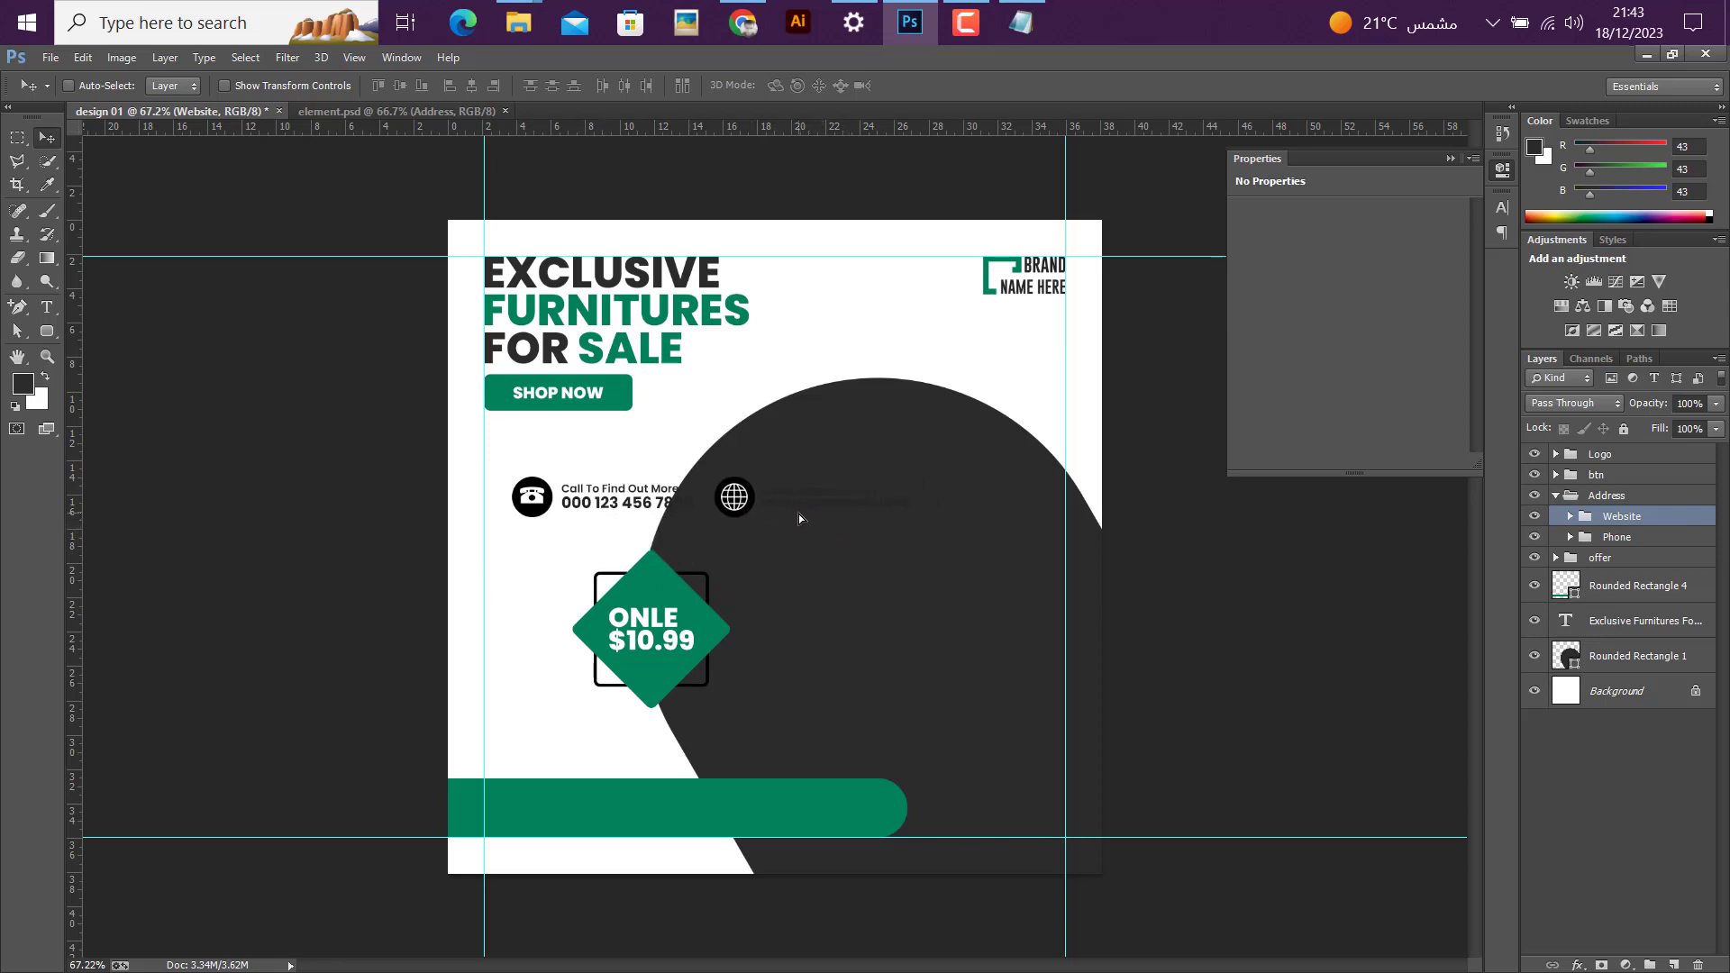
pyautogui.keyDown('shift'); pyautogui.click(1641, 538); pyautogui.keyUp('shift')
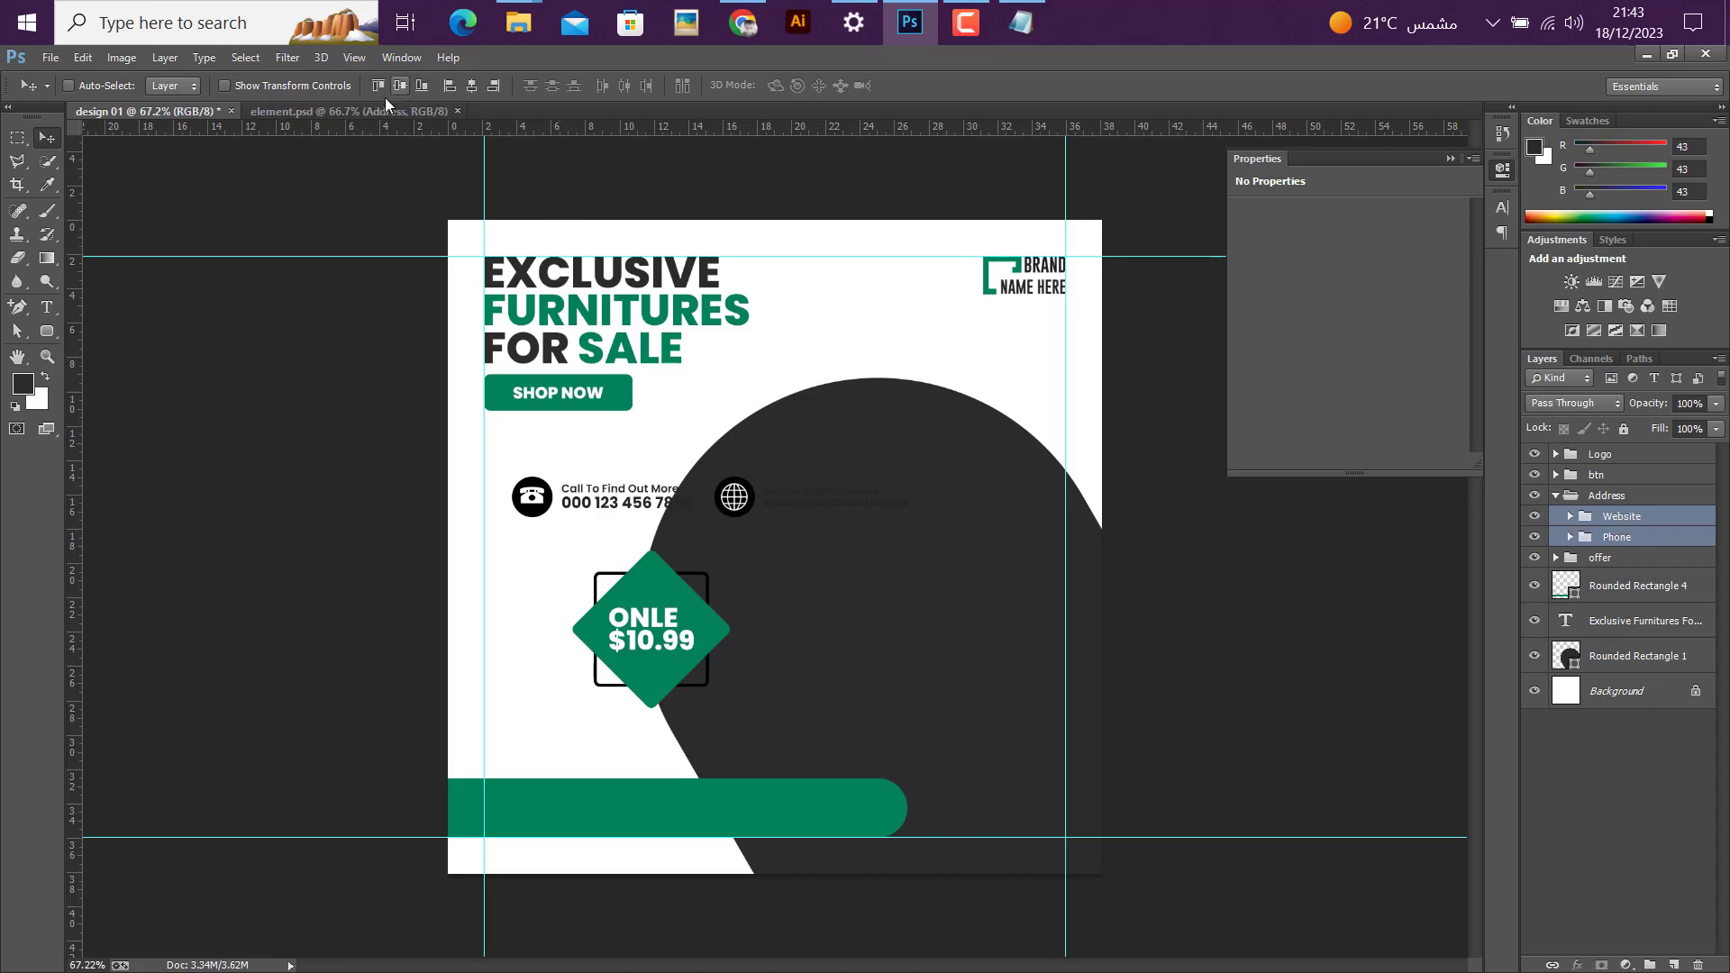
pyautogui.click(1556, 496)
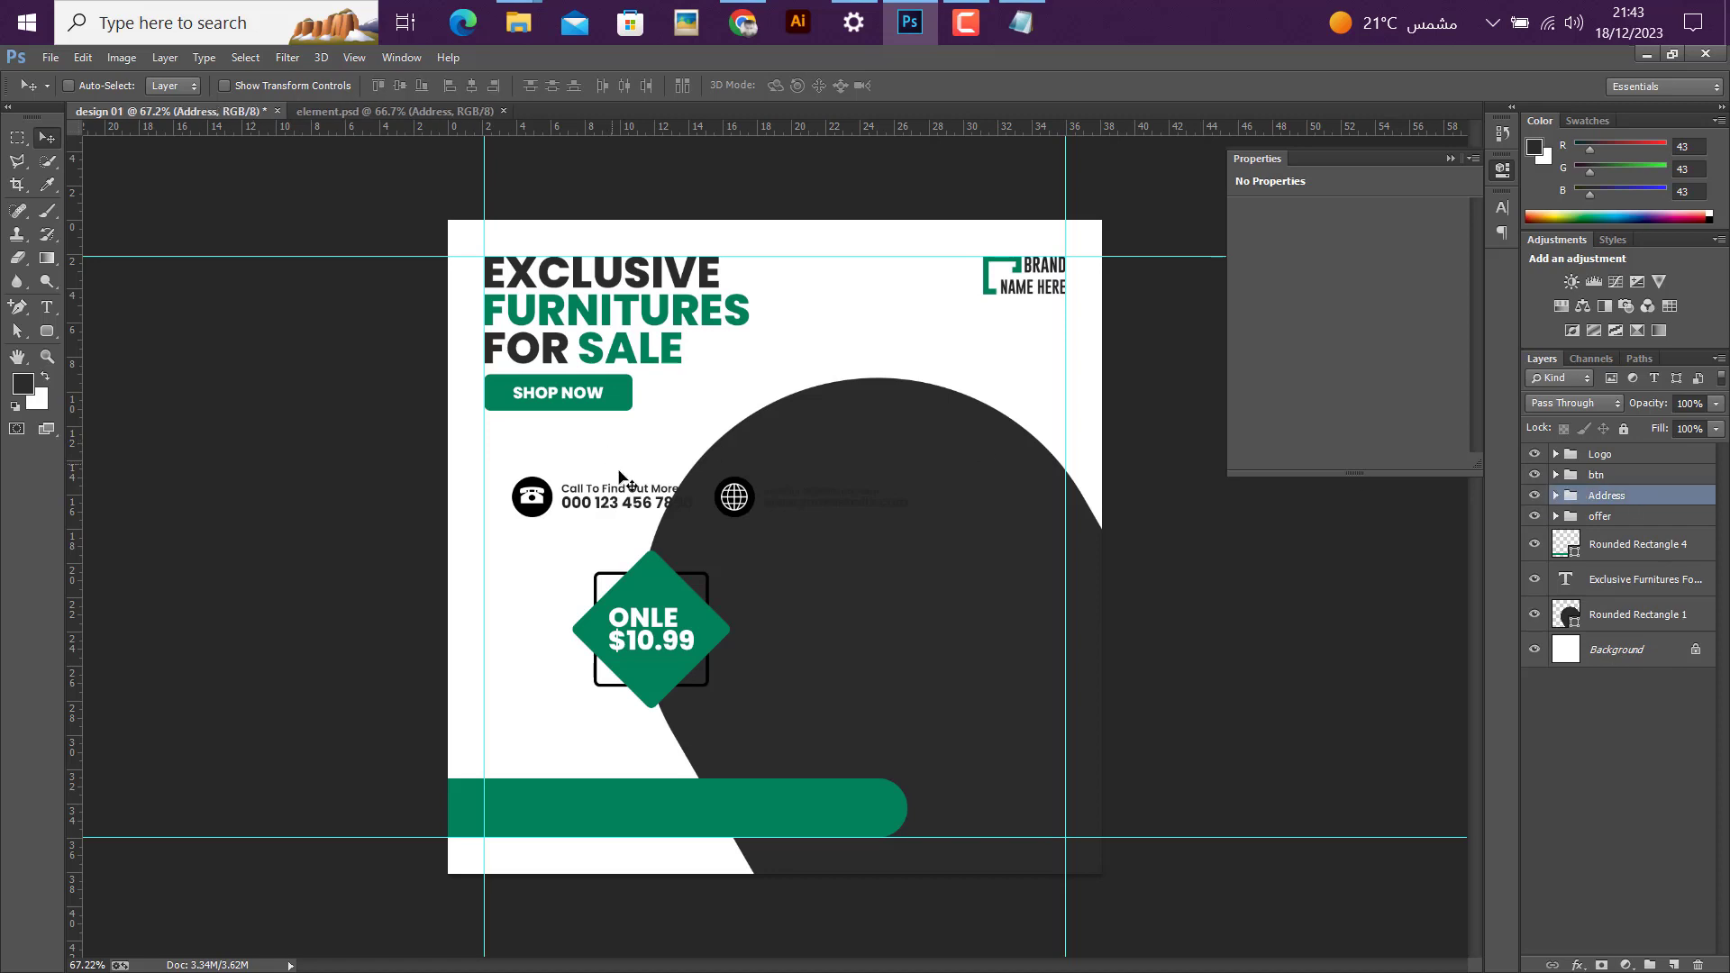
# Step: Move the Address group down onto the green bar, starting at the left margin guide and centred in the bar's height
pyautogui.moveTo(619, 472); pyautogui.dragTo(622, 802)
pyautogui.scroll(3, 622, 818)
pyautogui.scroll(-2, 618, 829)
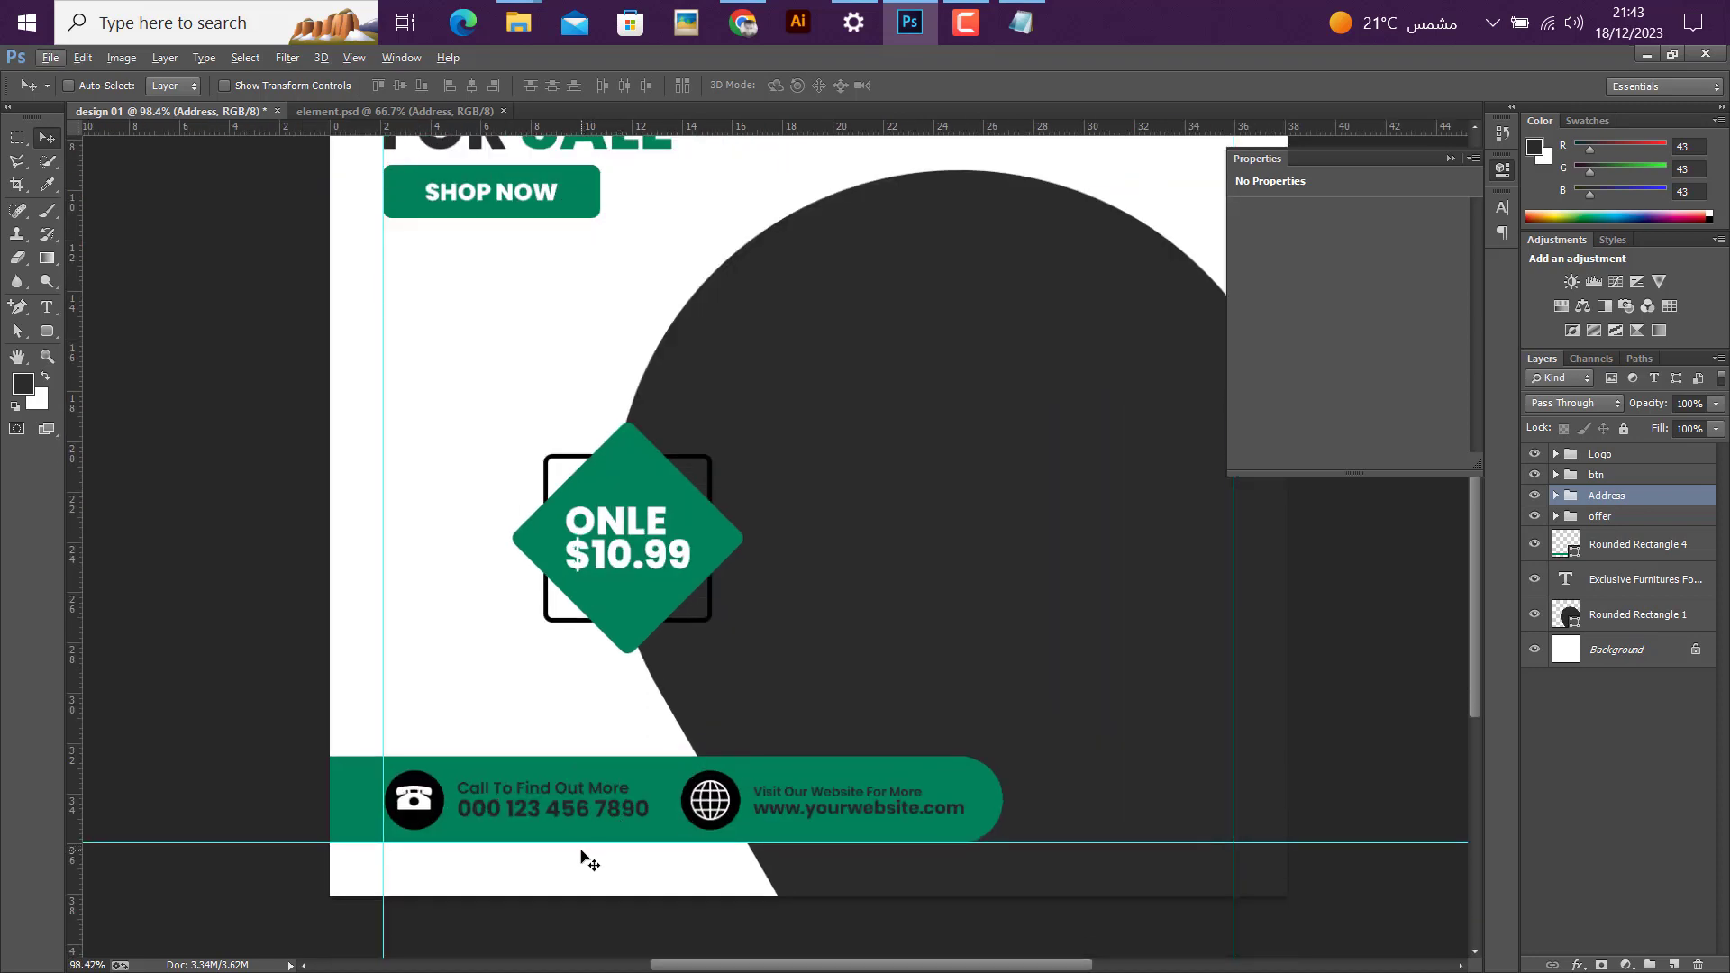
pyautogui.scroll(2, 582, 857)
pyautogui.scroll(-1, 583, 857)
pyautogui.scroll(1, 577, 844)
pyautogui.scroll(-1, 574, 836)
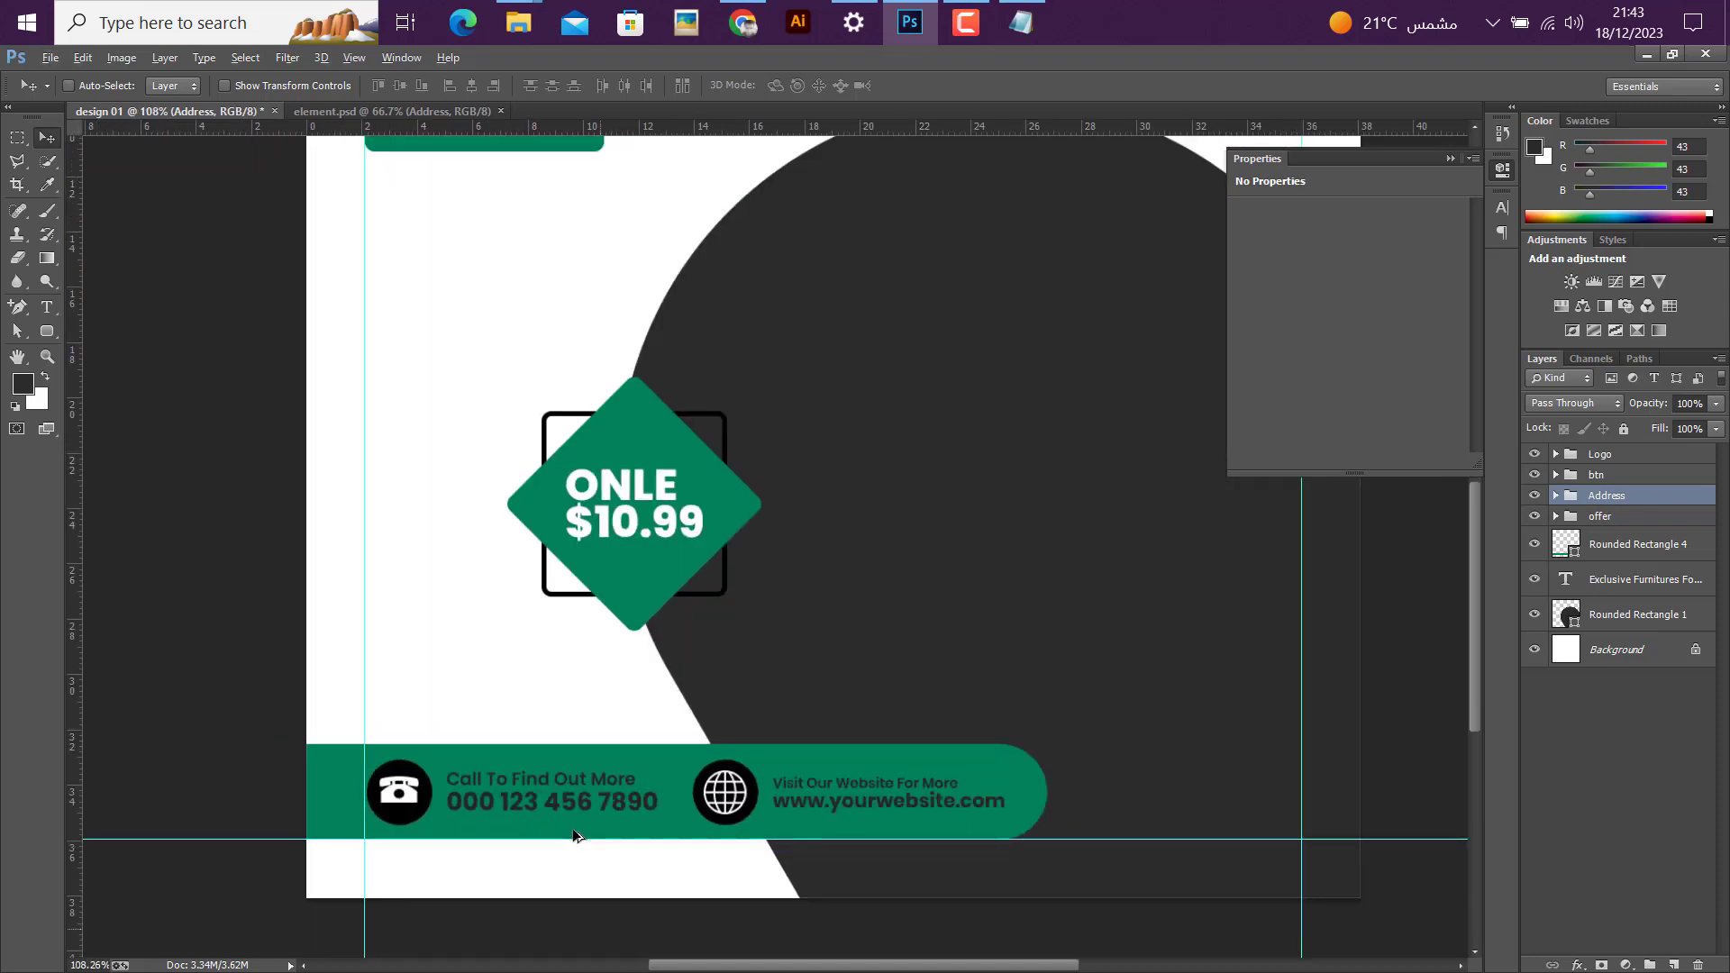
pyautogui.scroll(-1, 573, 835)
pyautogui.scroll(-1, 685, 816)
pyautogui.scroll(-1, 676, 824)
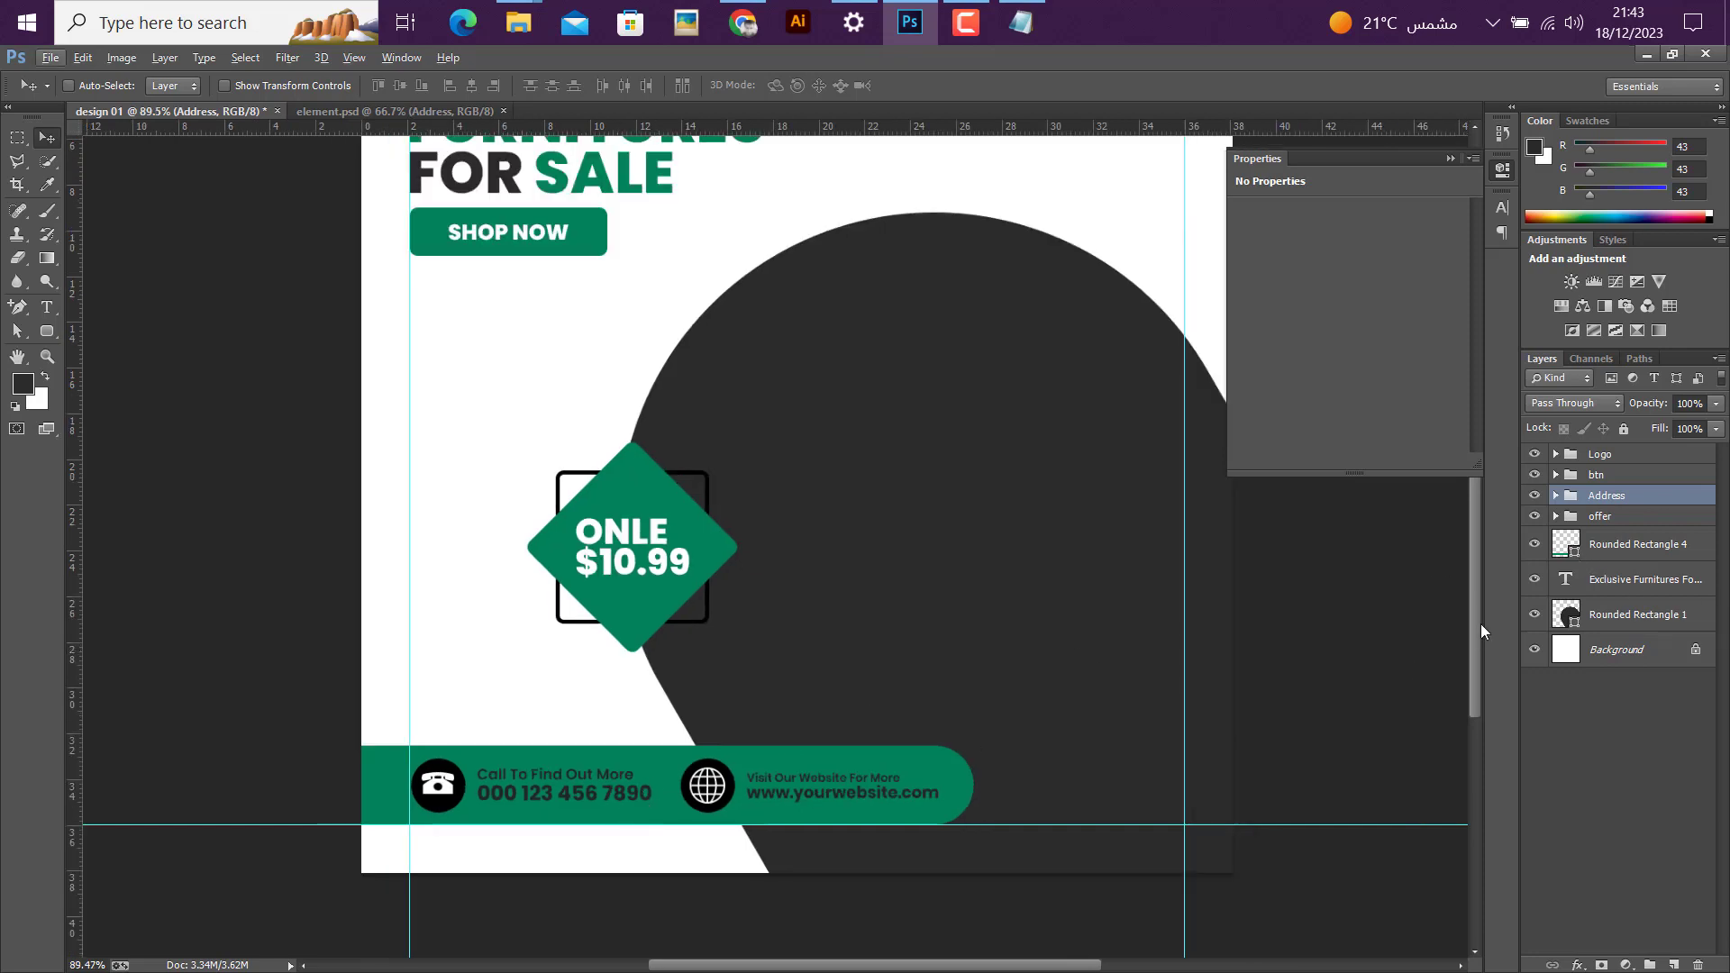
pyautogui.keyDown('ctrl'); pyautogui.click(1569, 543); pyautogui.keyUp('ctrl')
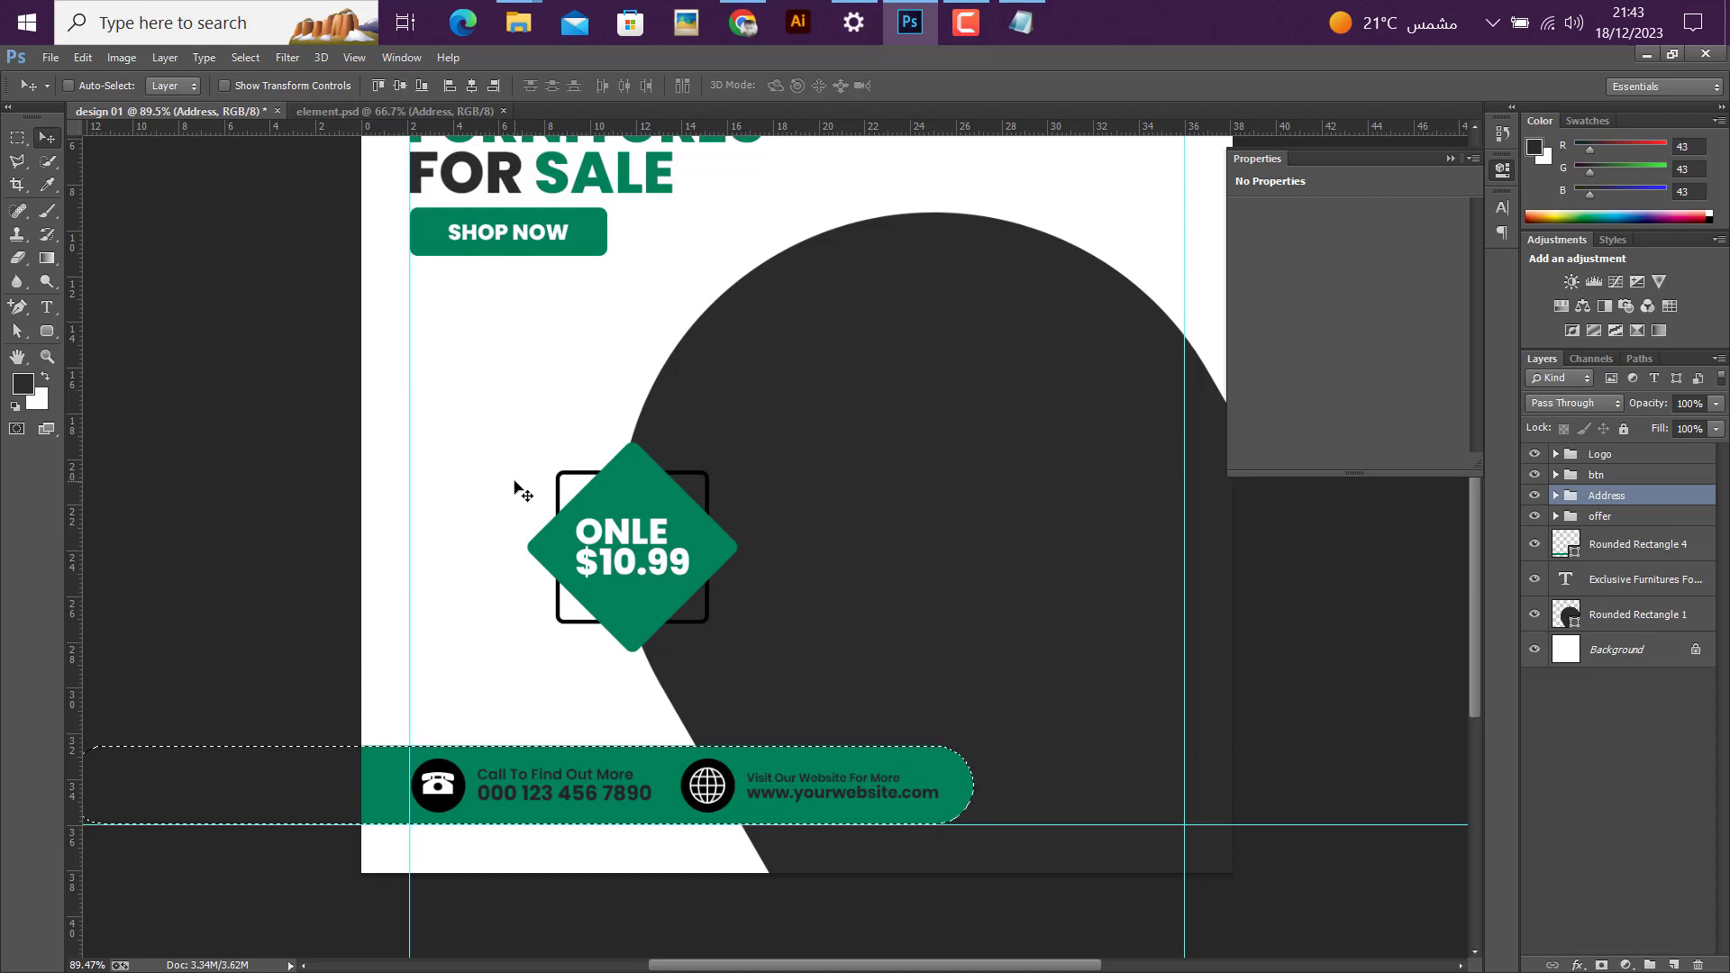
pyautogui.hotkey('ctrl', 'd')
pyautogui.scroll(-1, 572, 604)
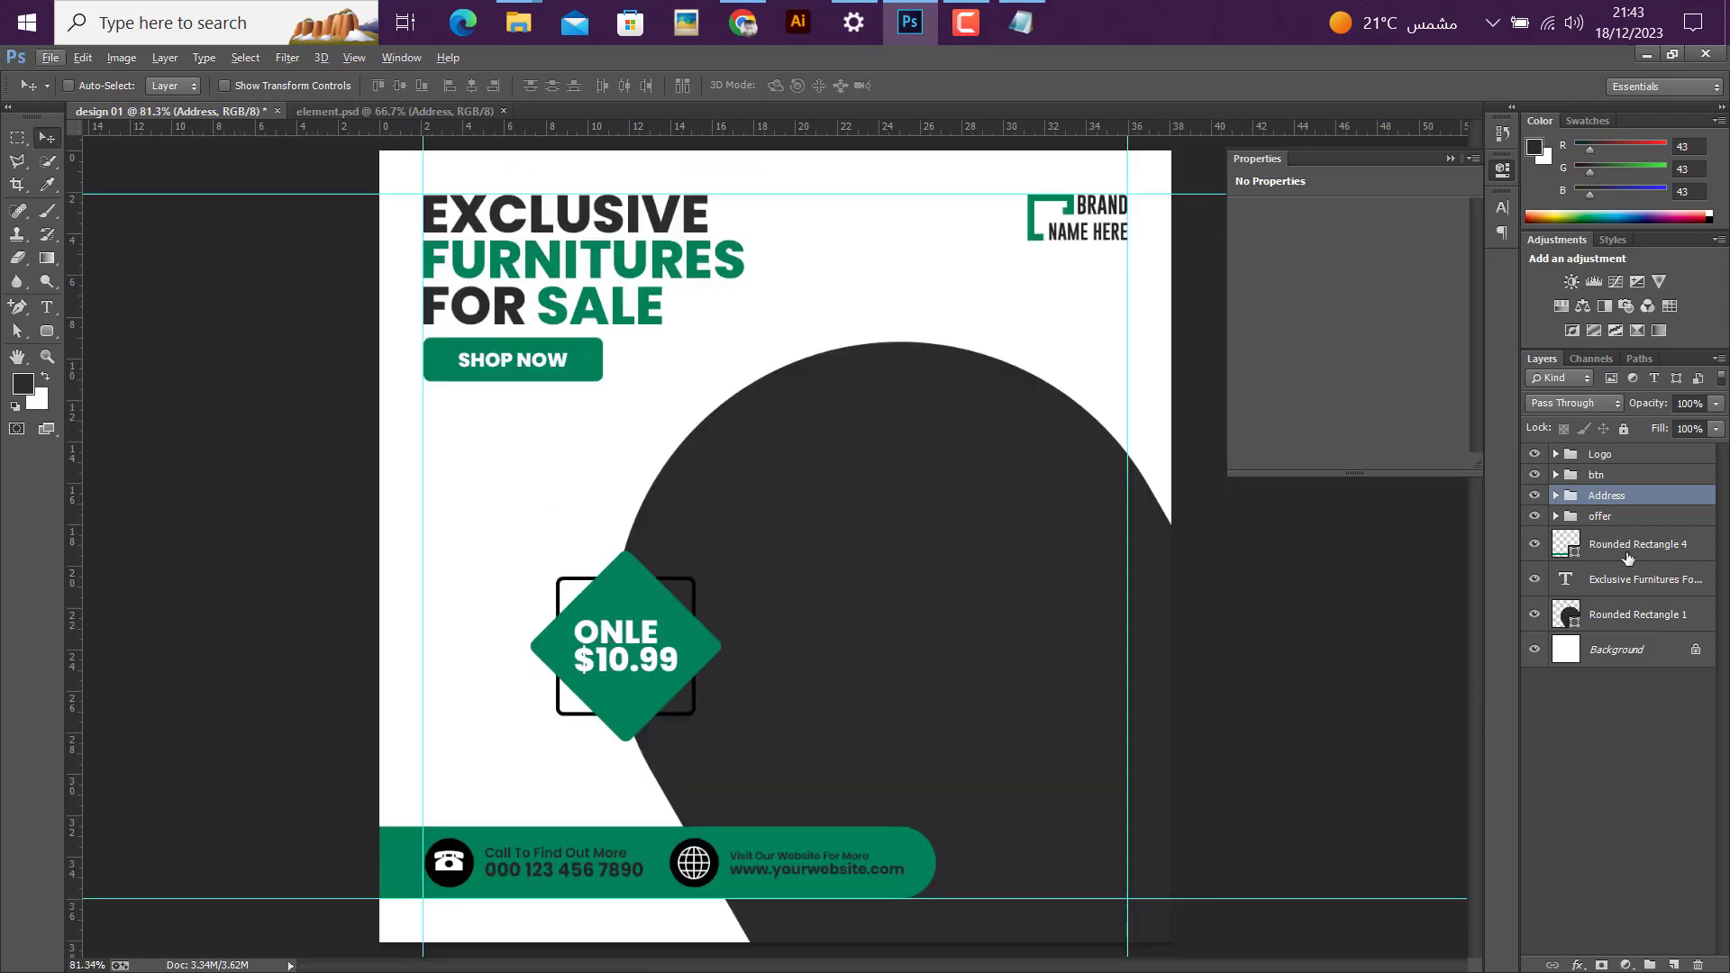
# Step: Recolor the circle in the Phone group white (ffffff) and its telephone icon green 00815b
pyautogui.click(1556, 495)
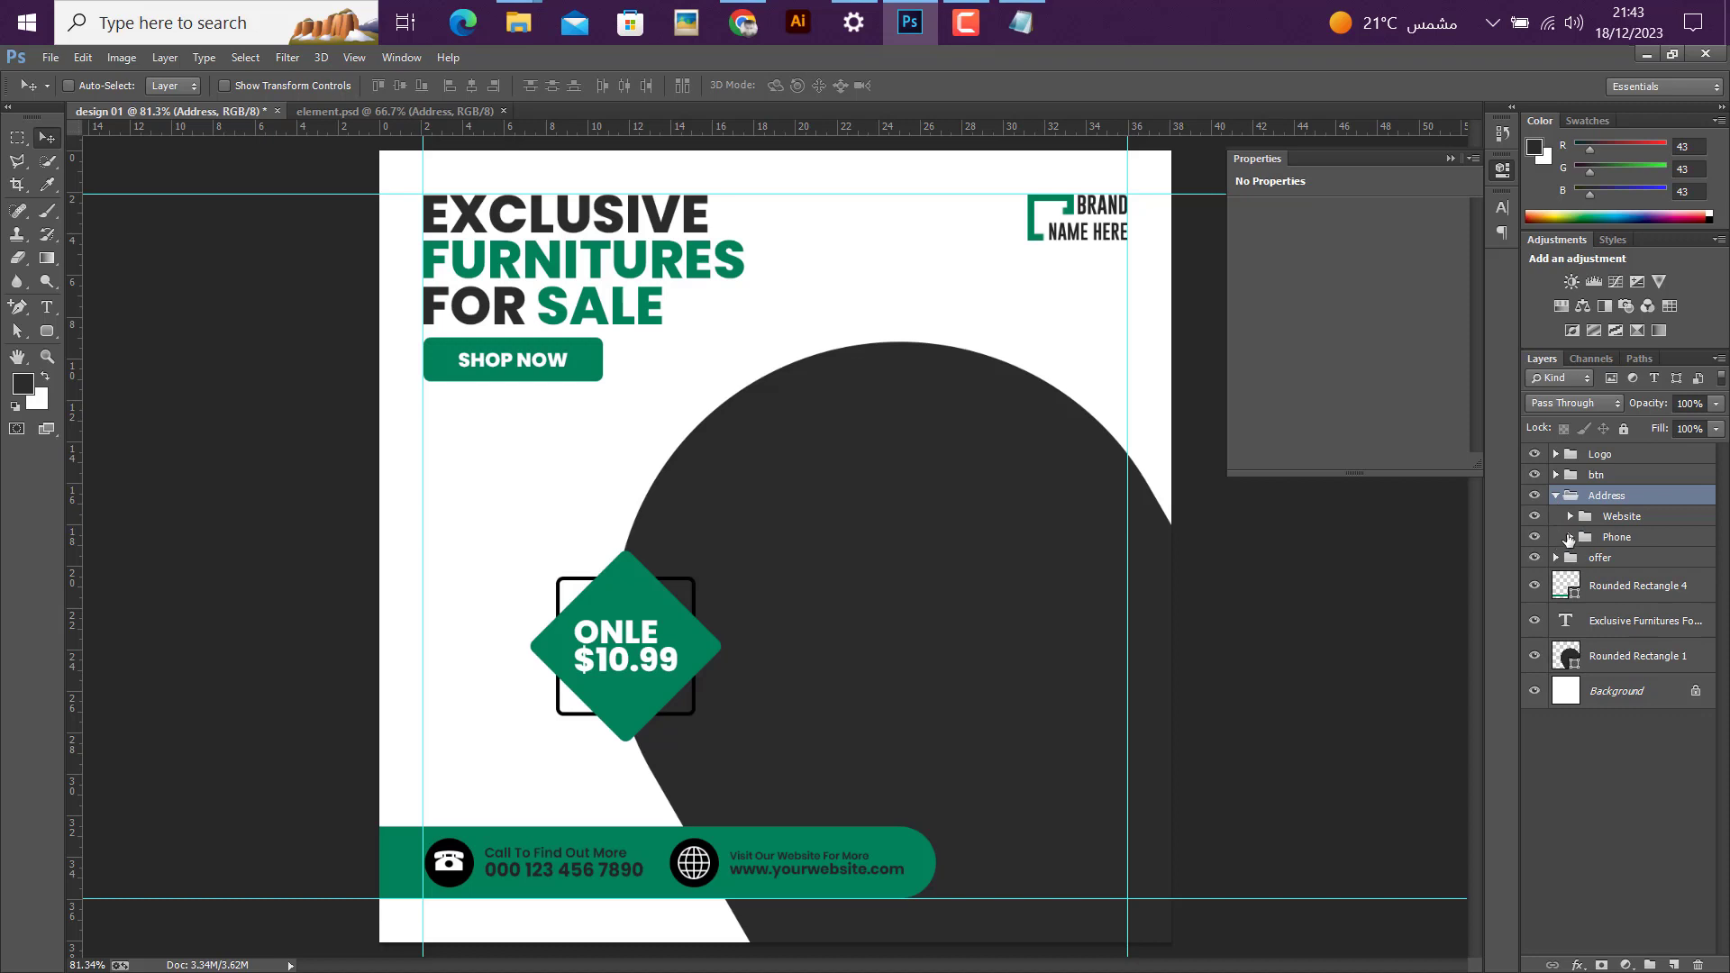
pyautogui.click(1568, 537)
pyautogui.click(1599, 606)
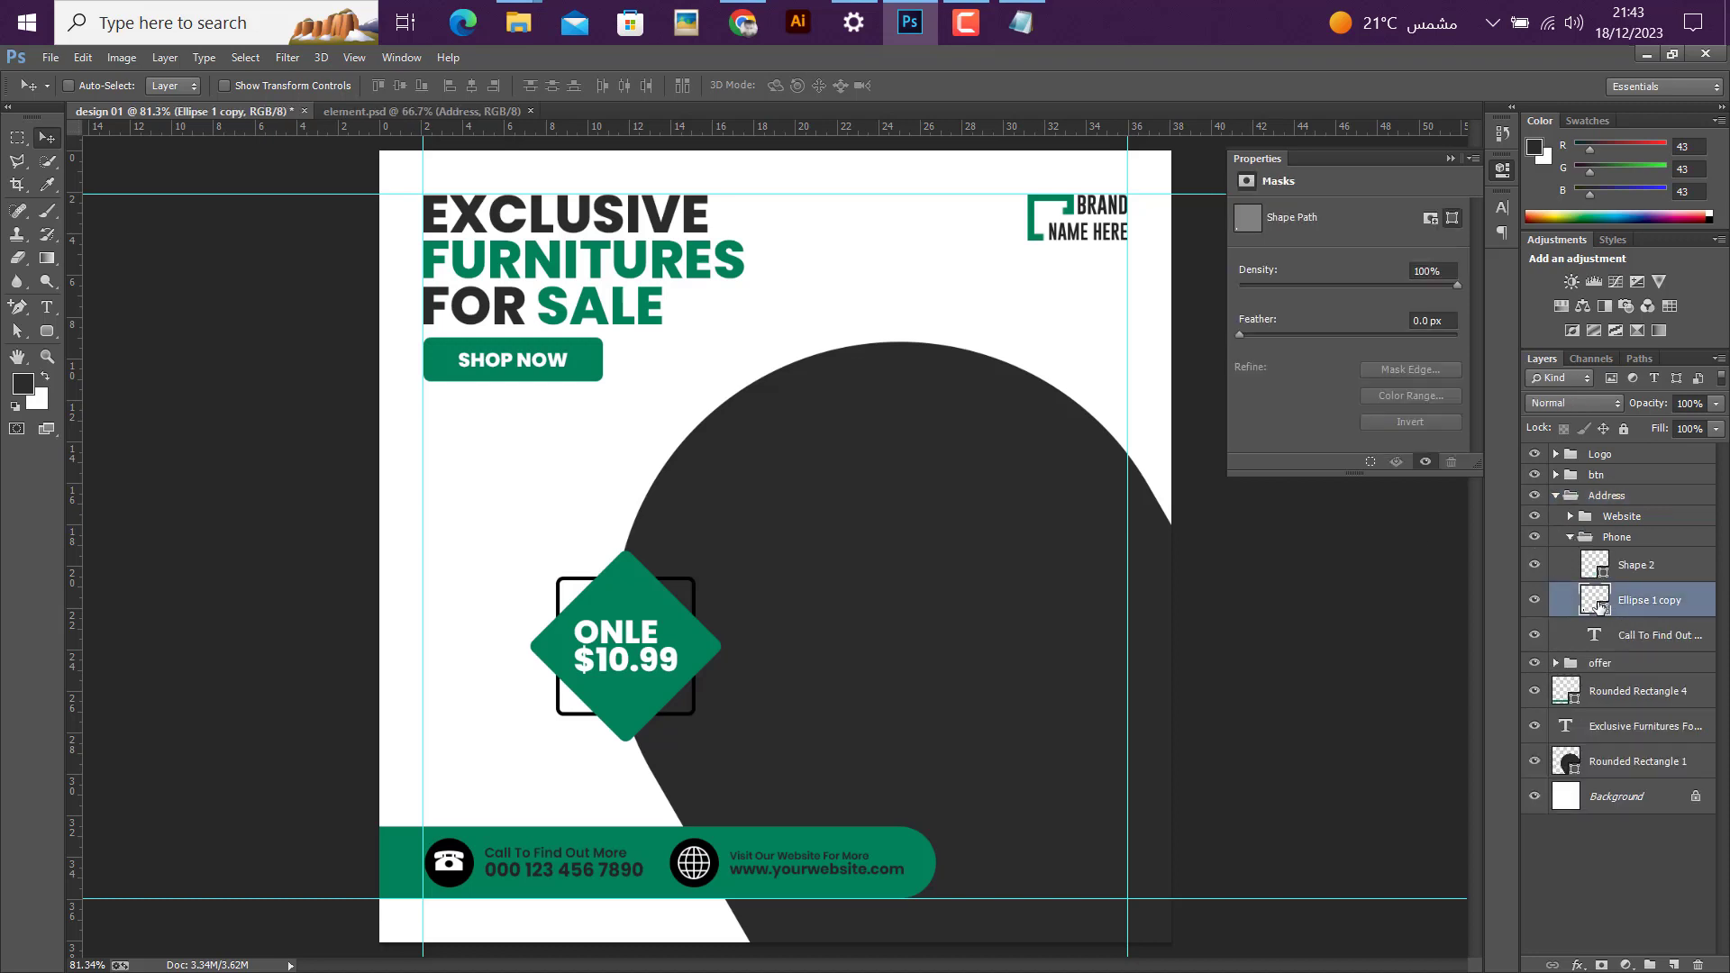
pyautogui.doubleClick(1598, 606)
pyautogui.click(1006, 289)
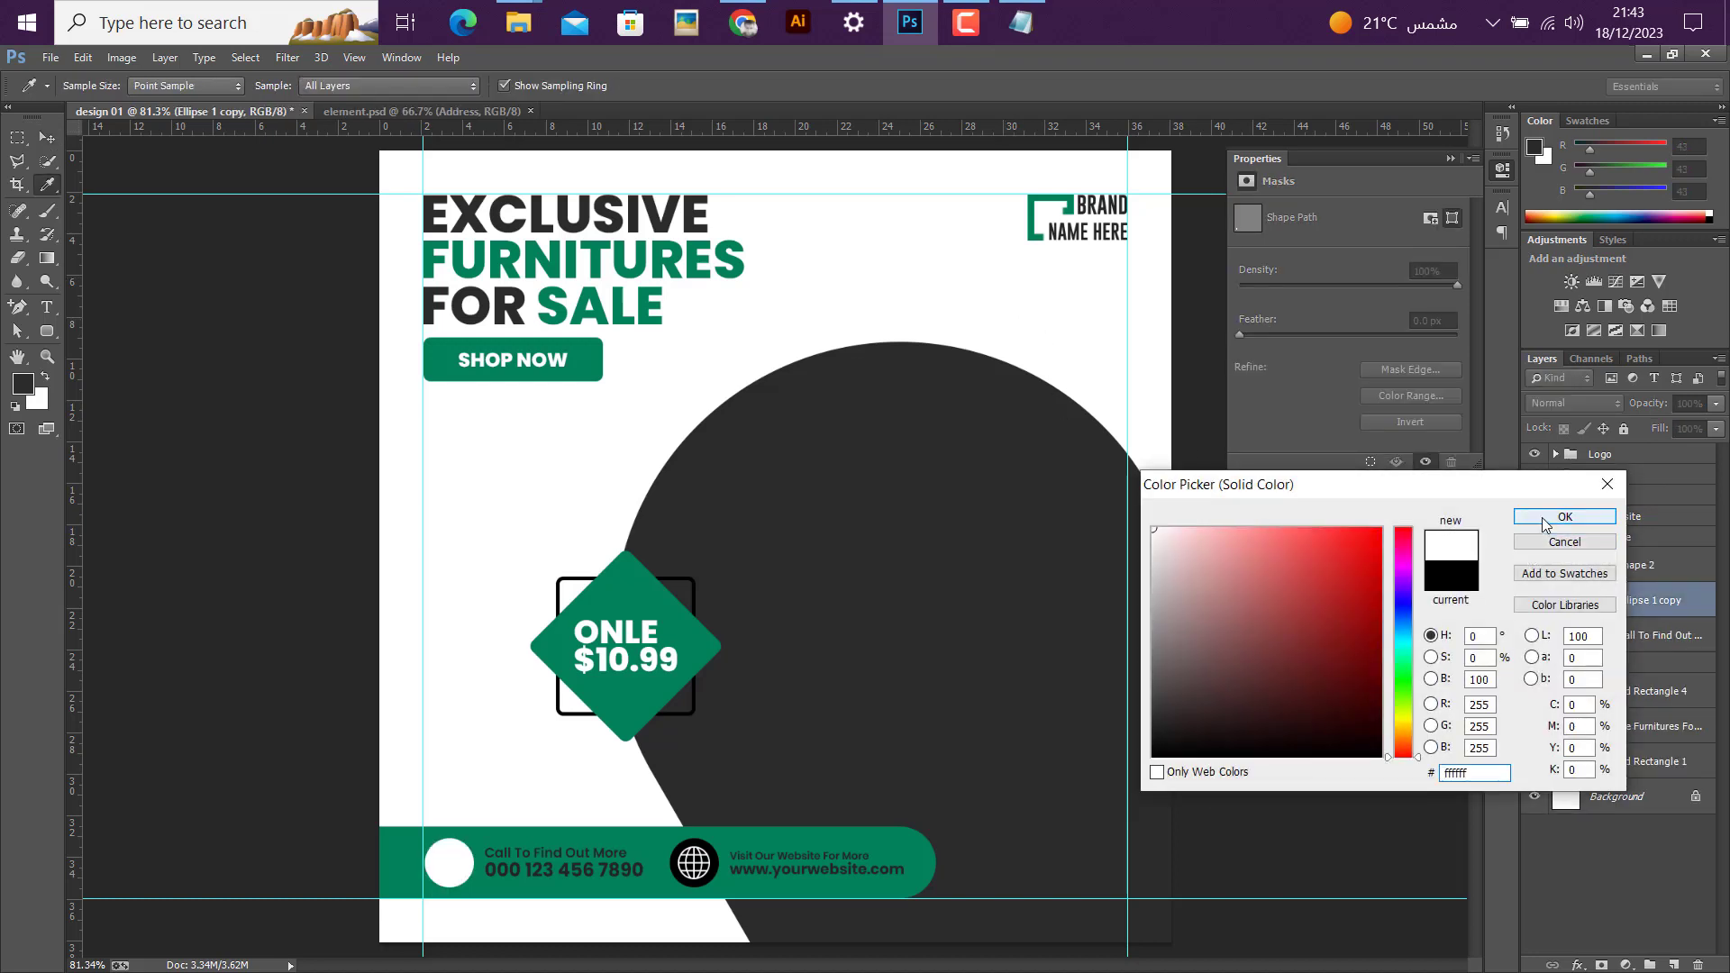
pyautogui.click(1544, 519)
pyautogui.click(1598, 575)
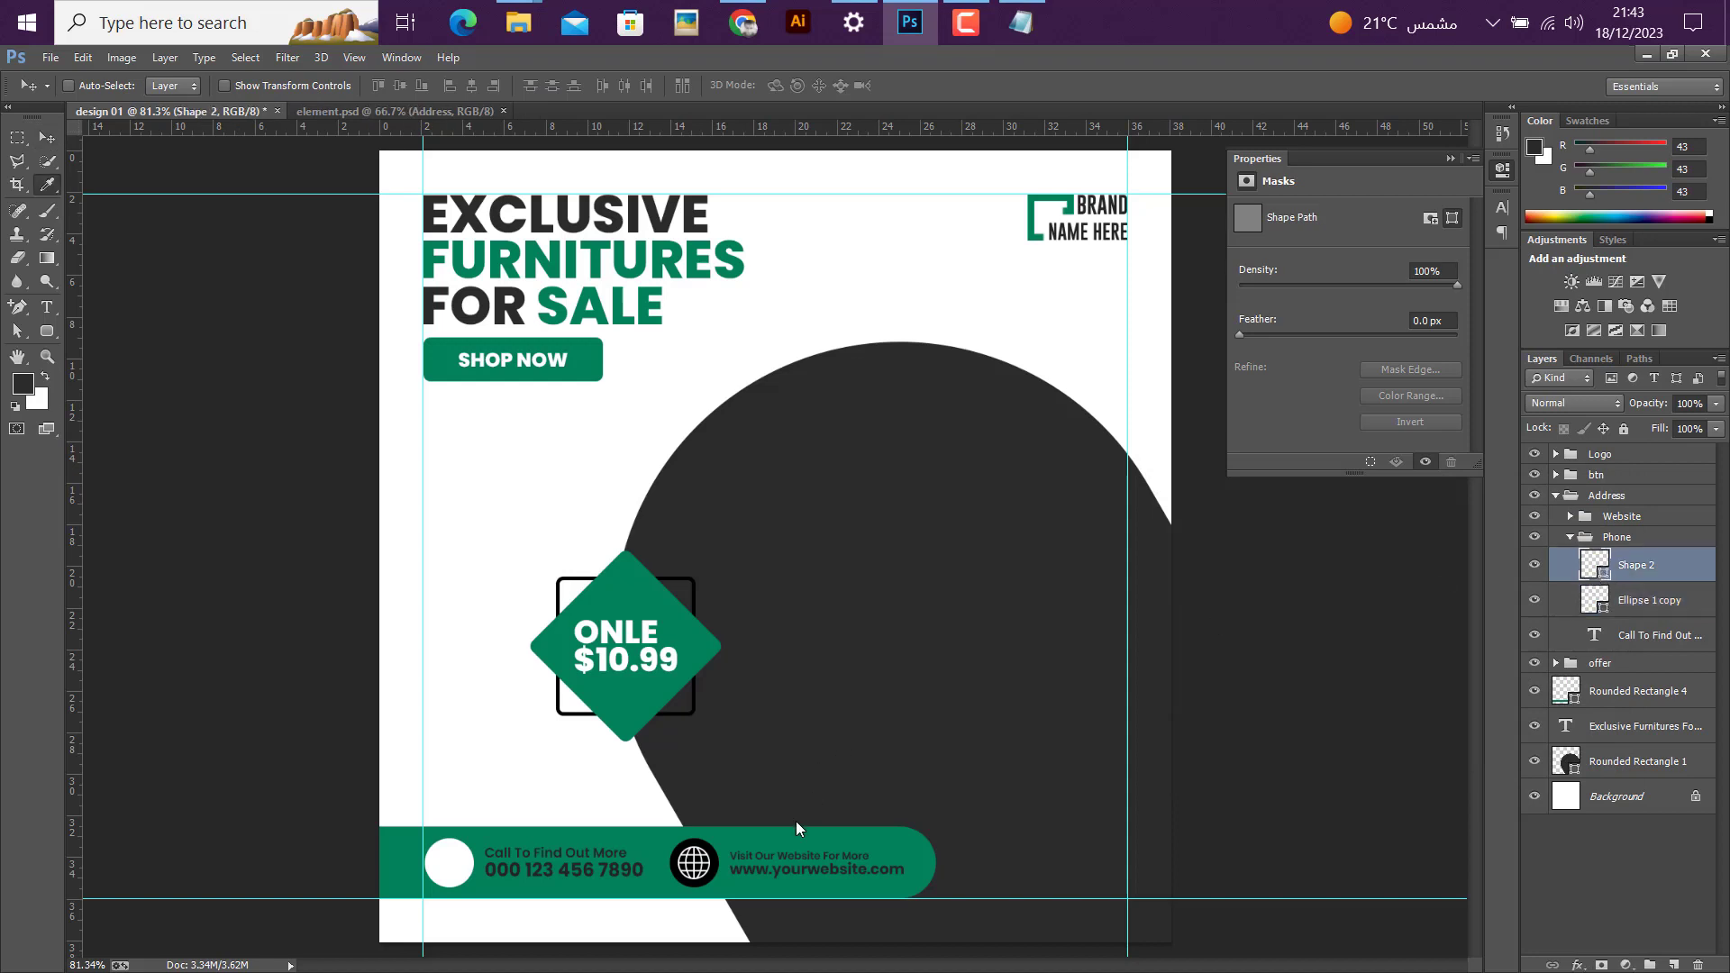
pyautogui.click(708, 828)
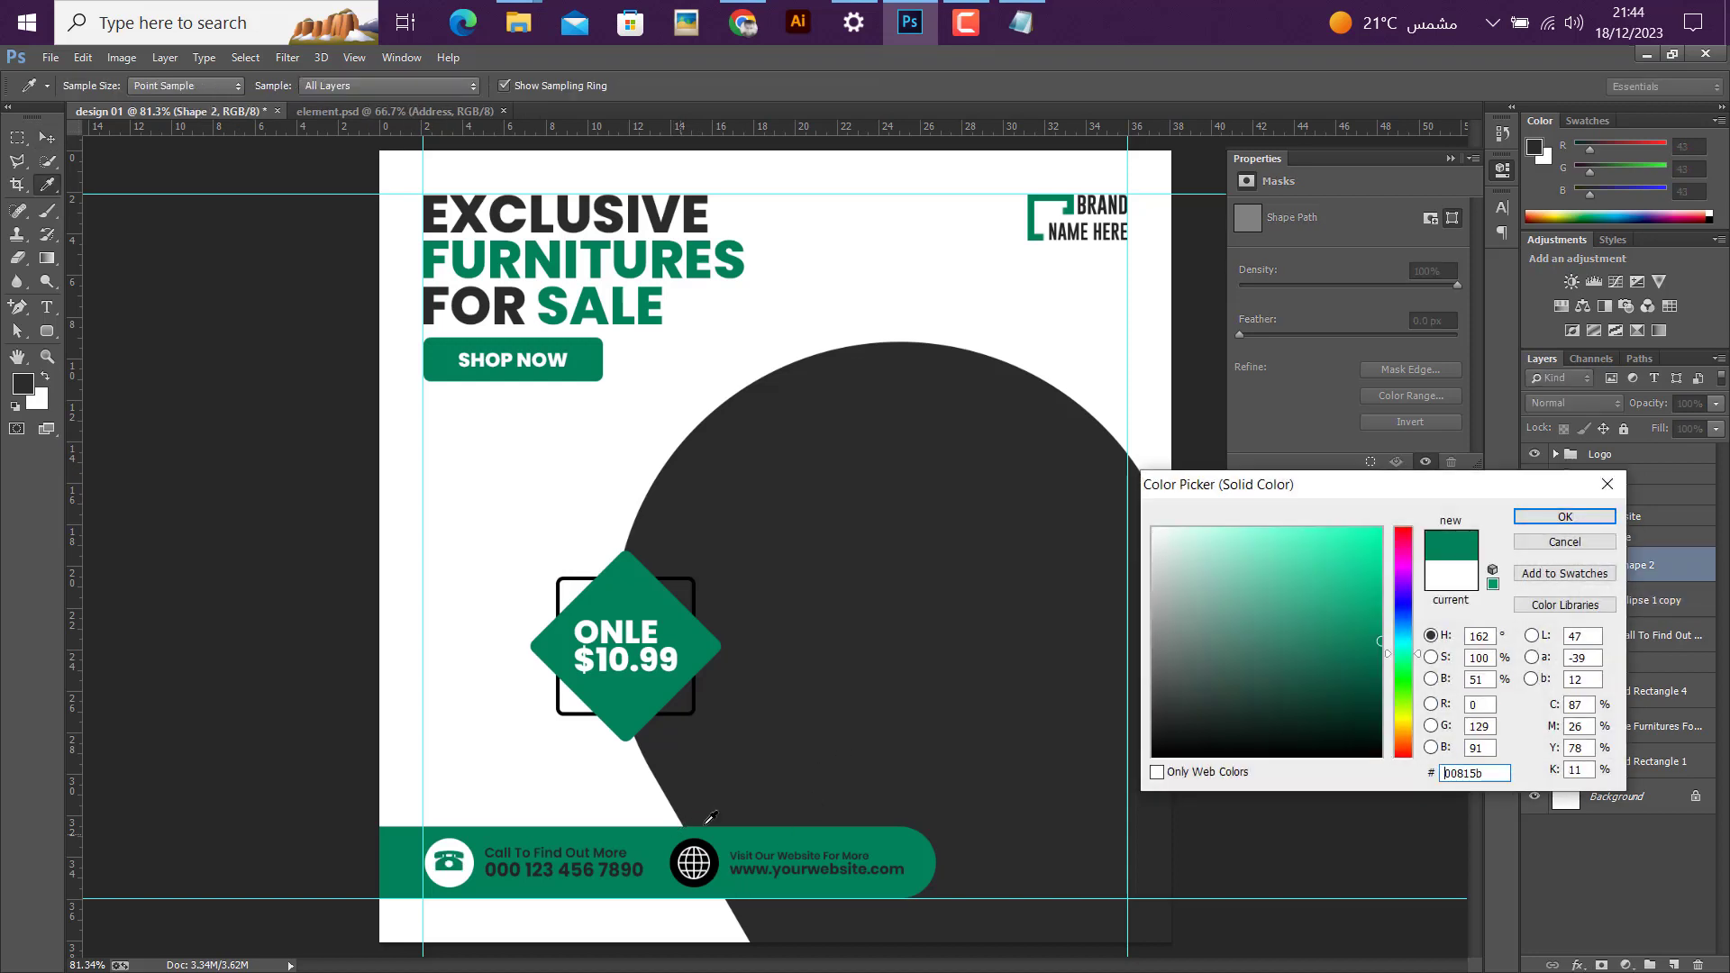
pyautogui.click(1537, 523)
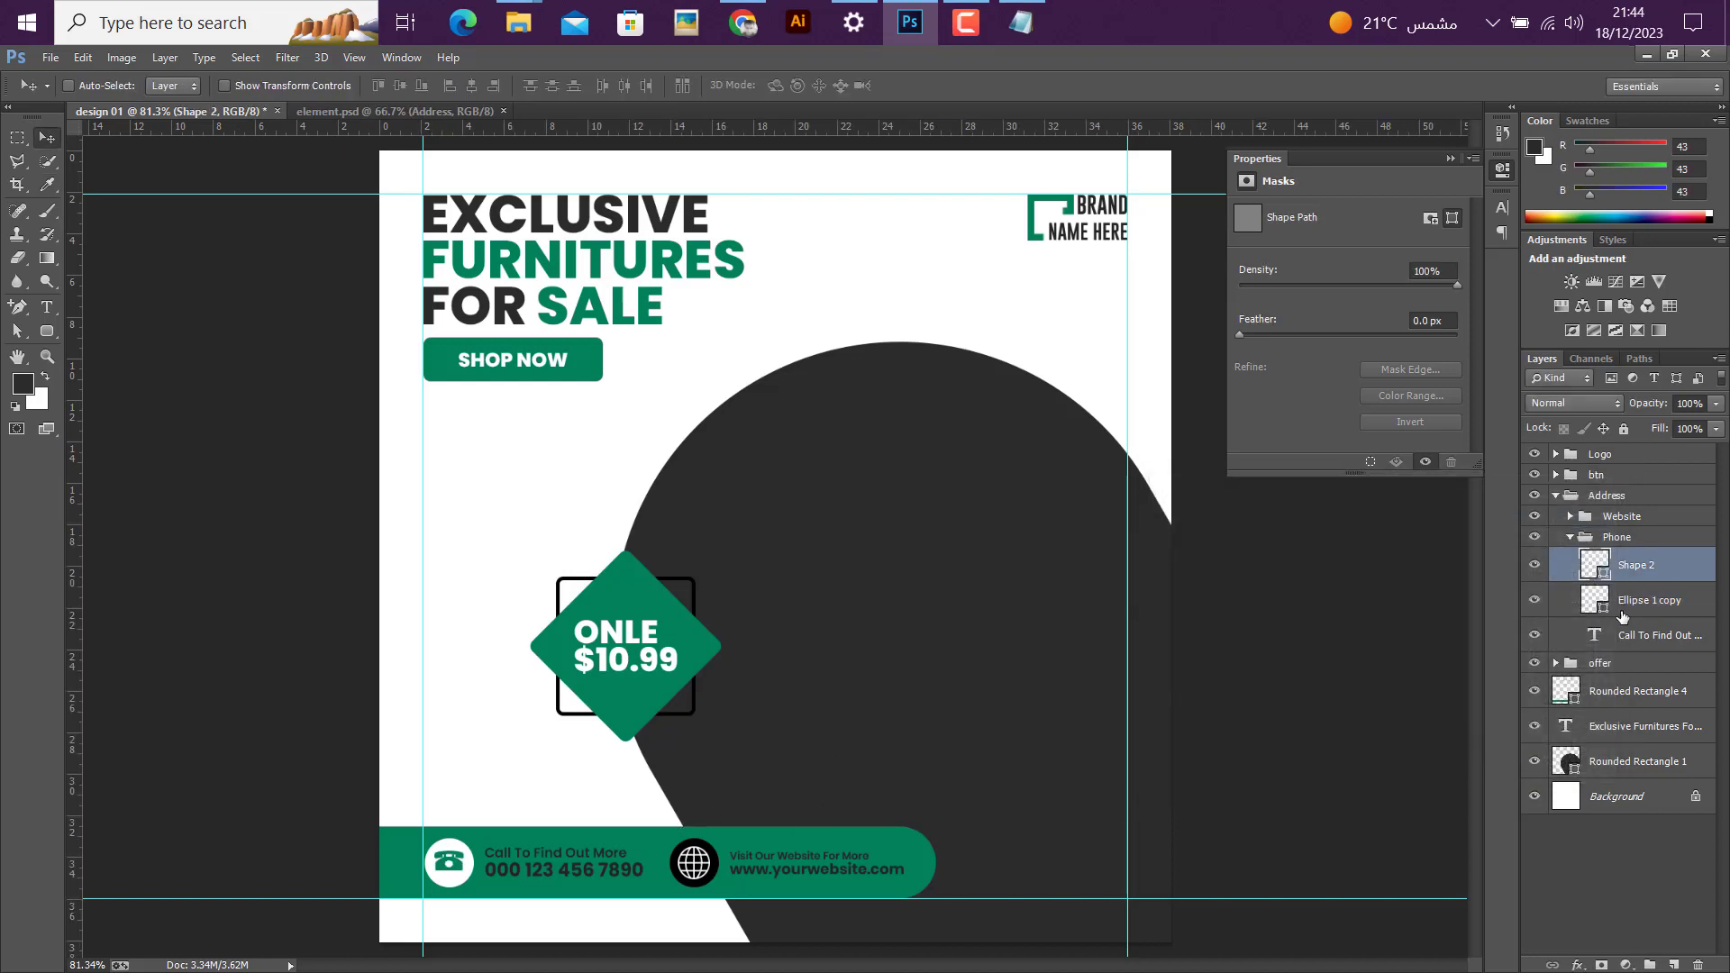
# Step: Set the Call To Find Out More text and phone number to white ffffff and collapse the Phone group
pyautogui.click(1622, 637)
pyautogui.click(1502, 209)
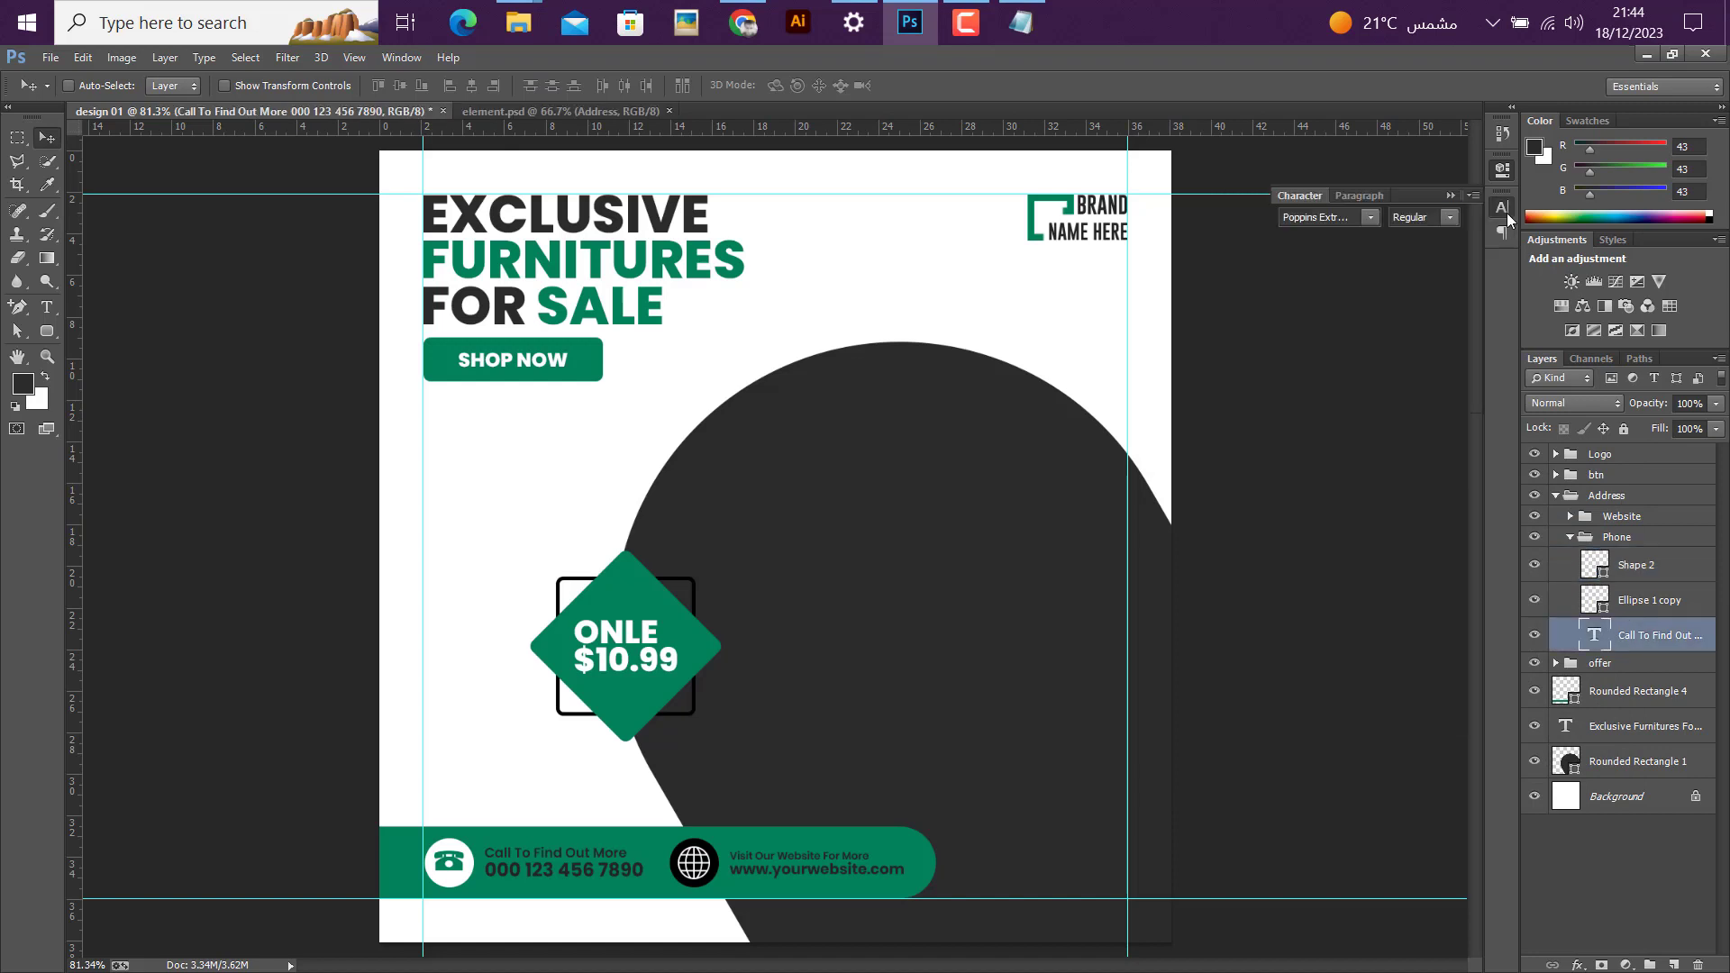
pyautogui.click(1445, 312)
pyautogui.write('ffffff')
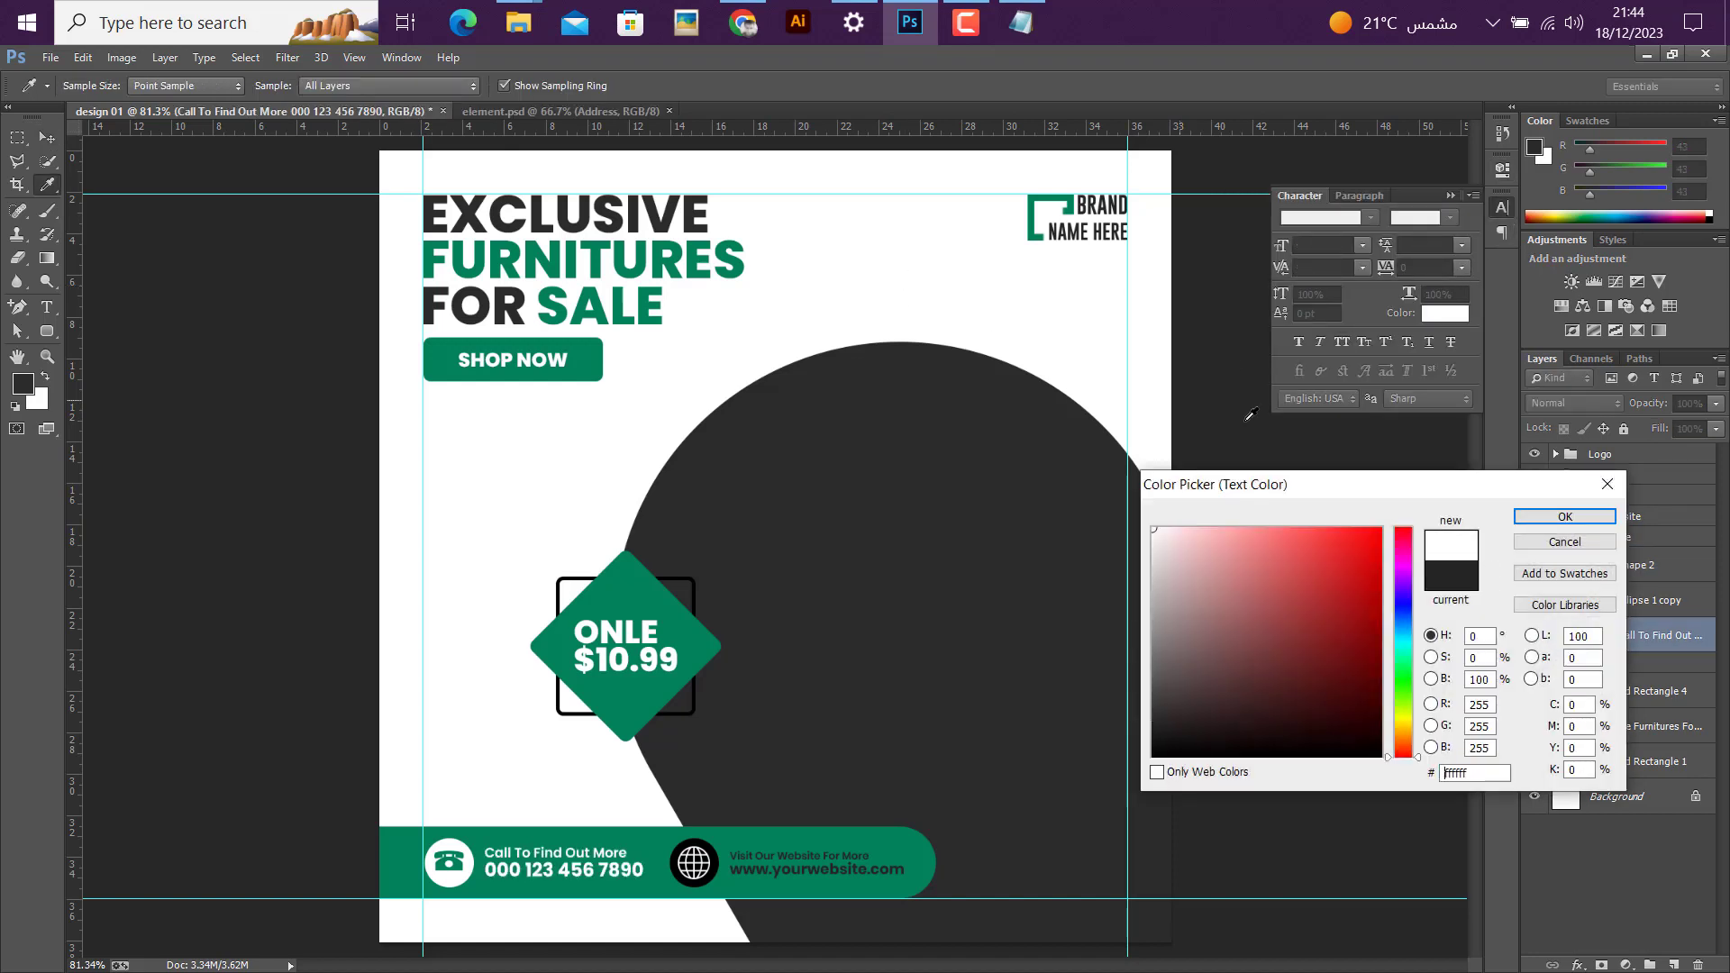
pyautogui.click(1558, 516)
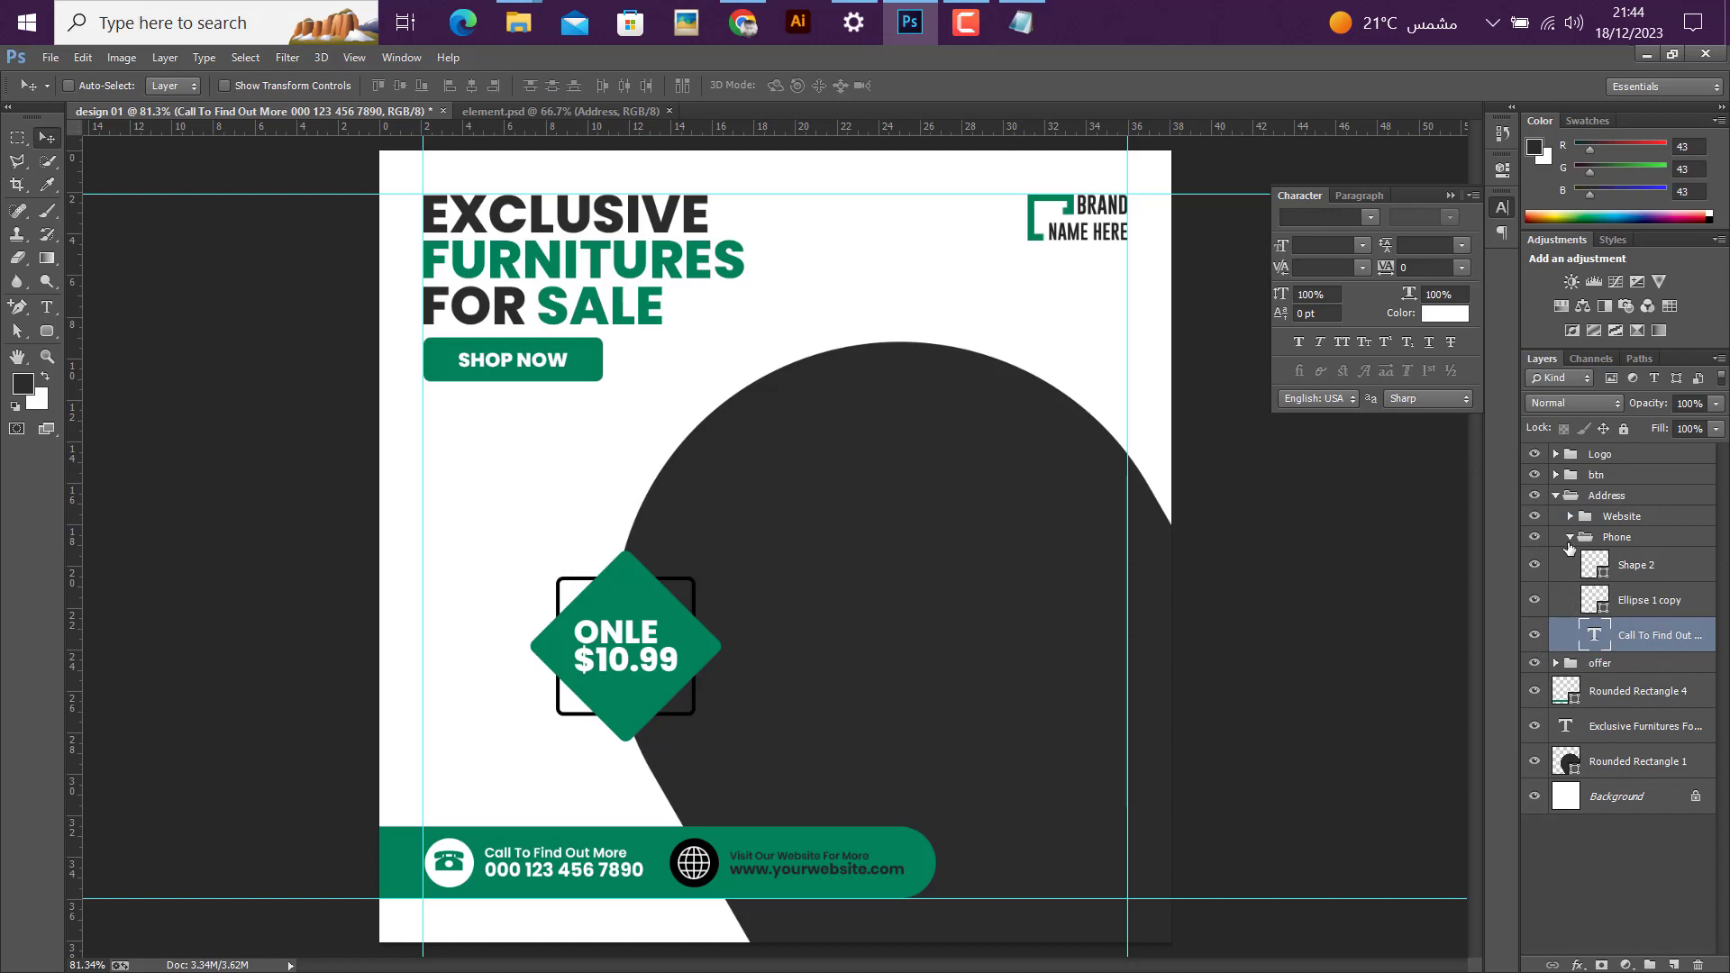
pyautogui.click(1570, 537)
# Step: Recolor the circle in the Website group white (ffffff) and its globe icon green 00815b
pyautogui.click(1570, 516)
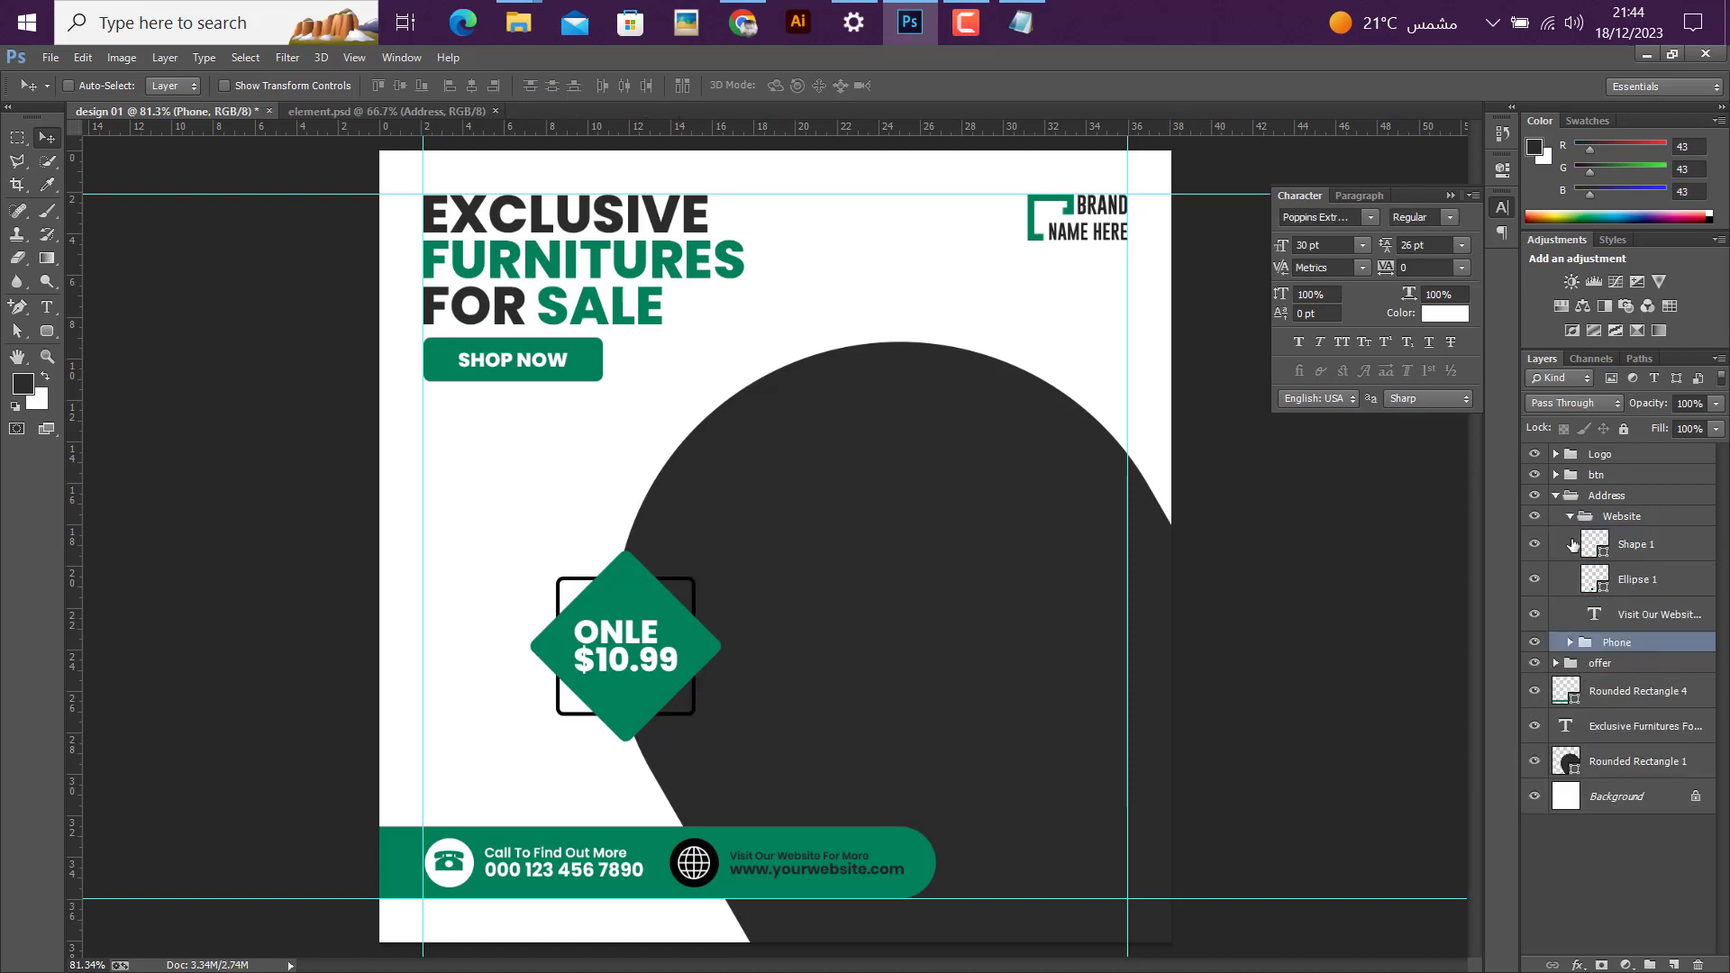
pyautogui.doubleClick(1604, 590)
pyautogui.click(649, 432)
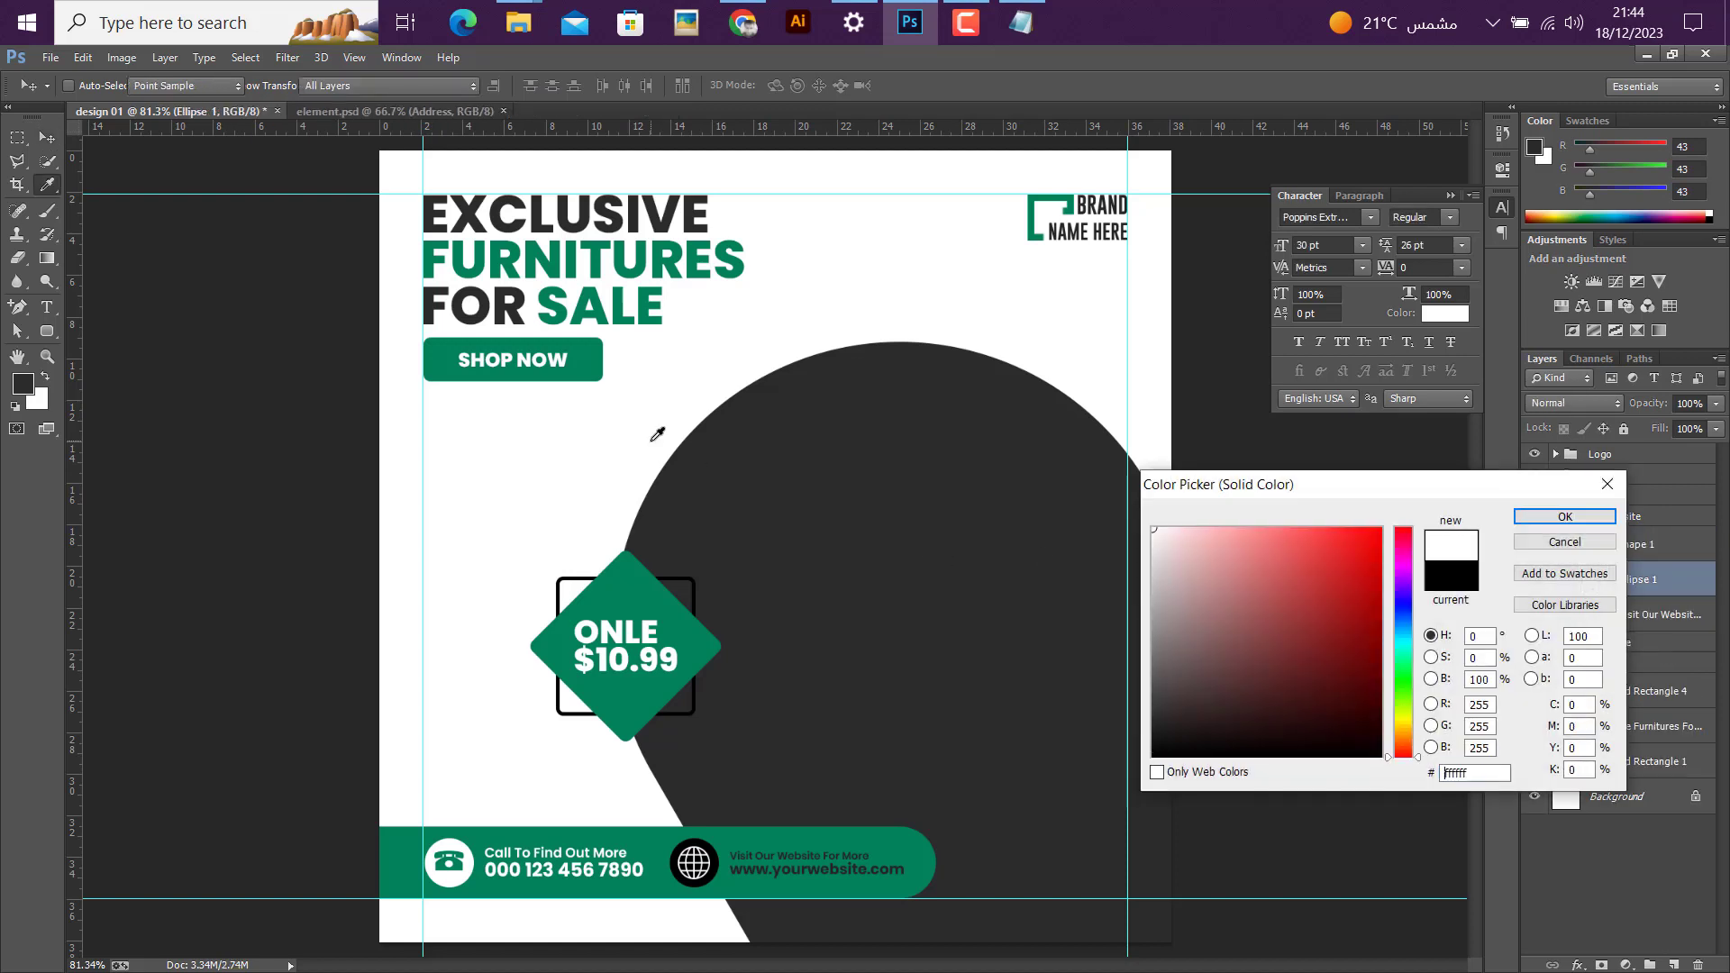
pyautogui.click(1565, 516)
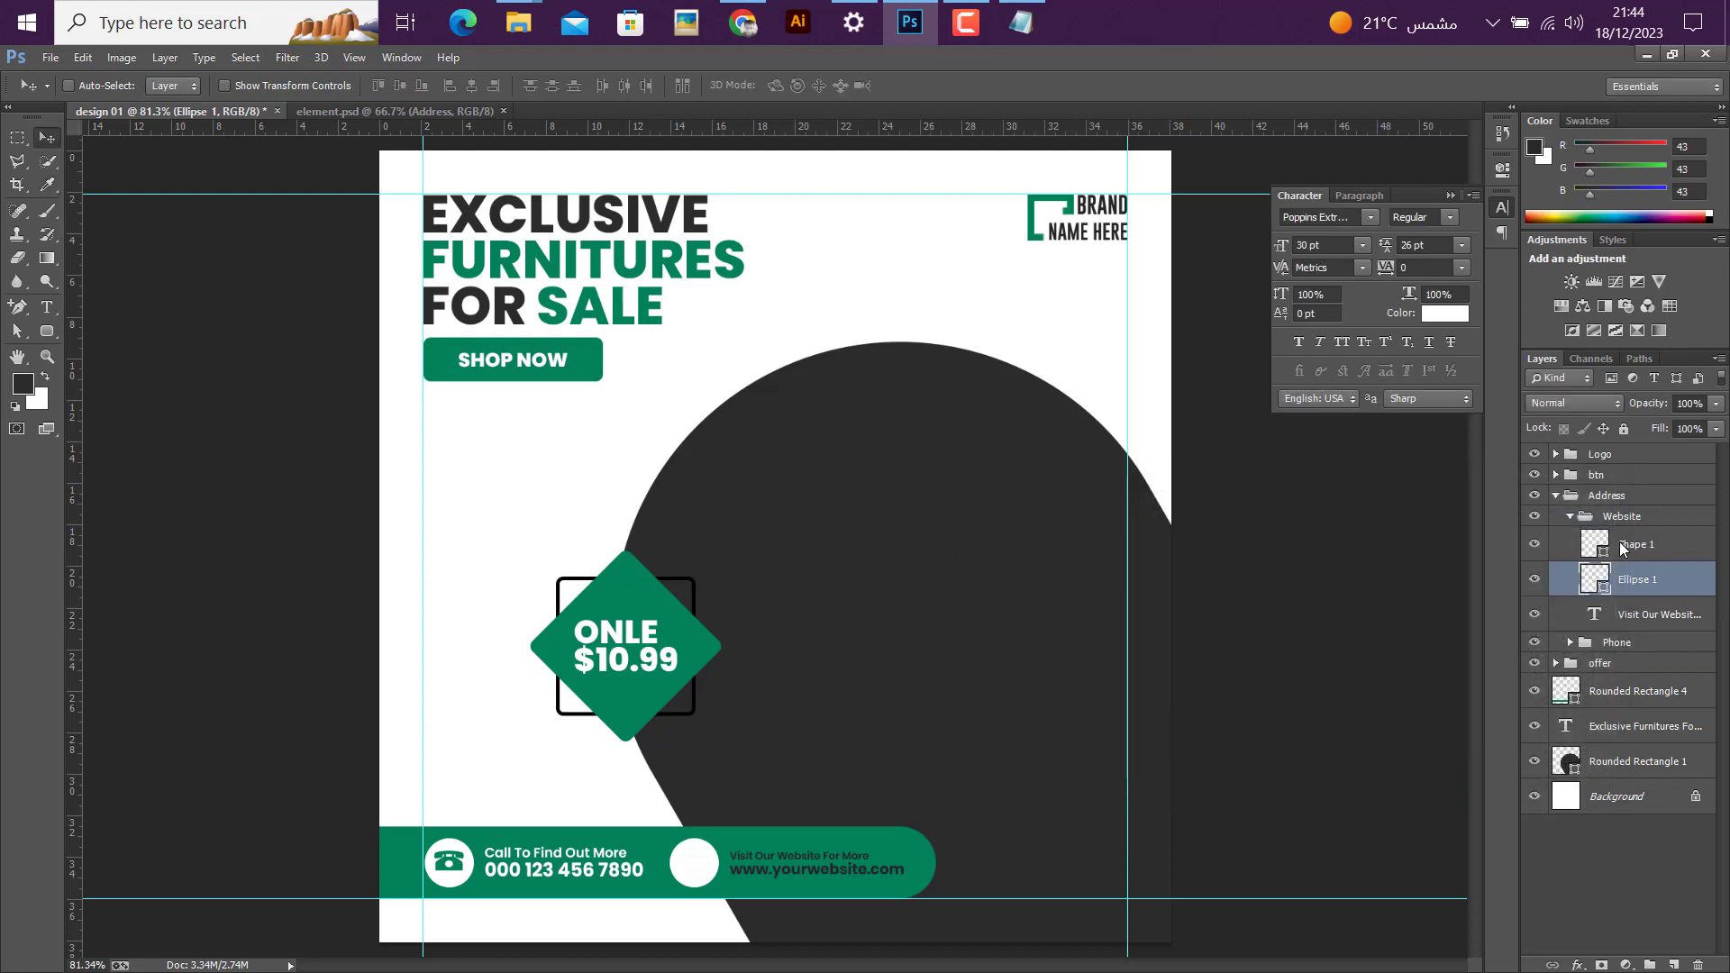
pyautogui.doubleClick(1593, 546)
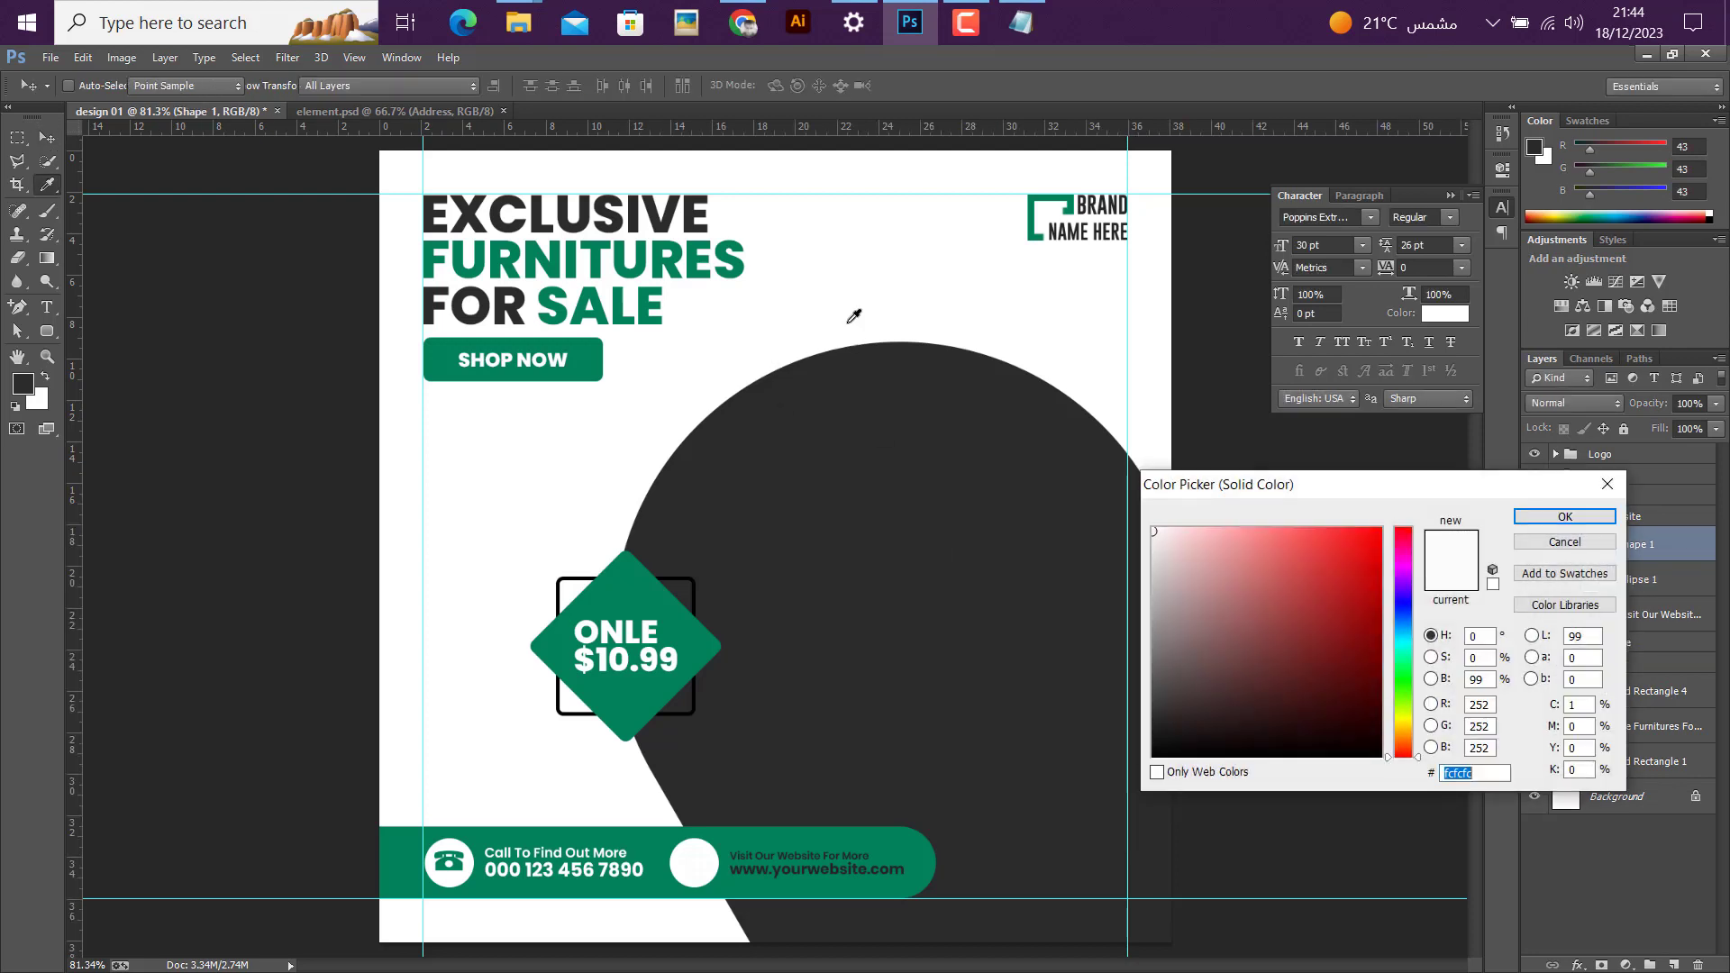
pyautogui.click(703, 640)
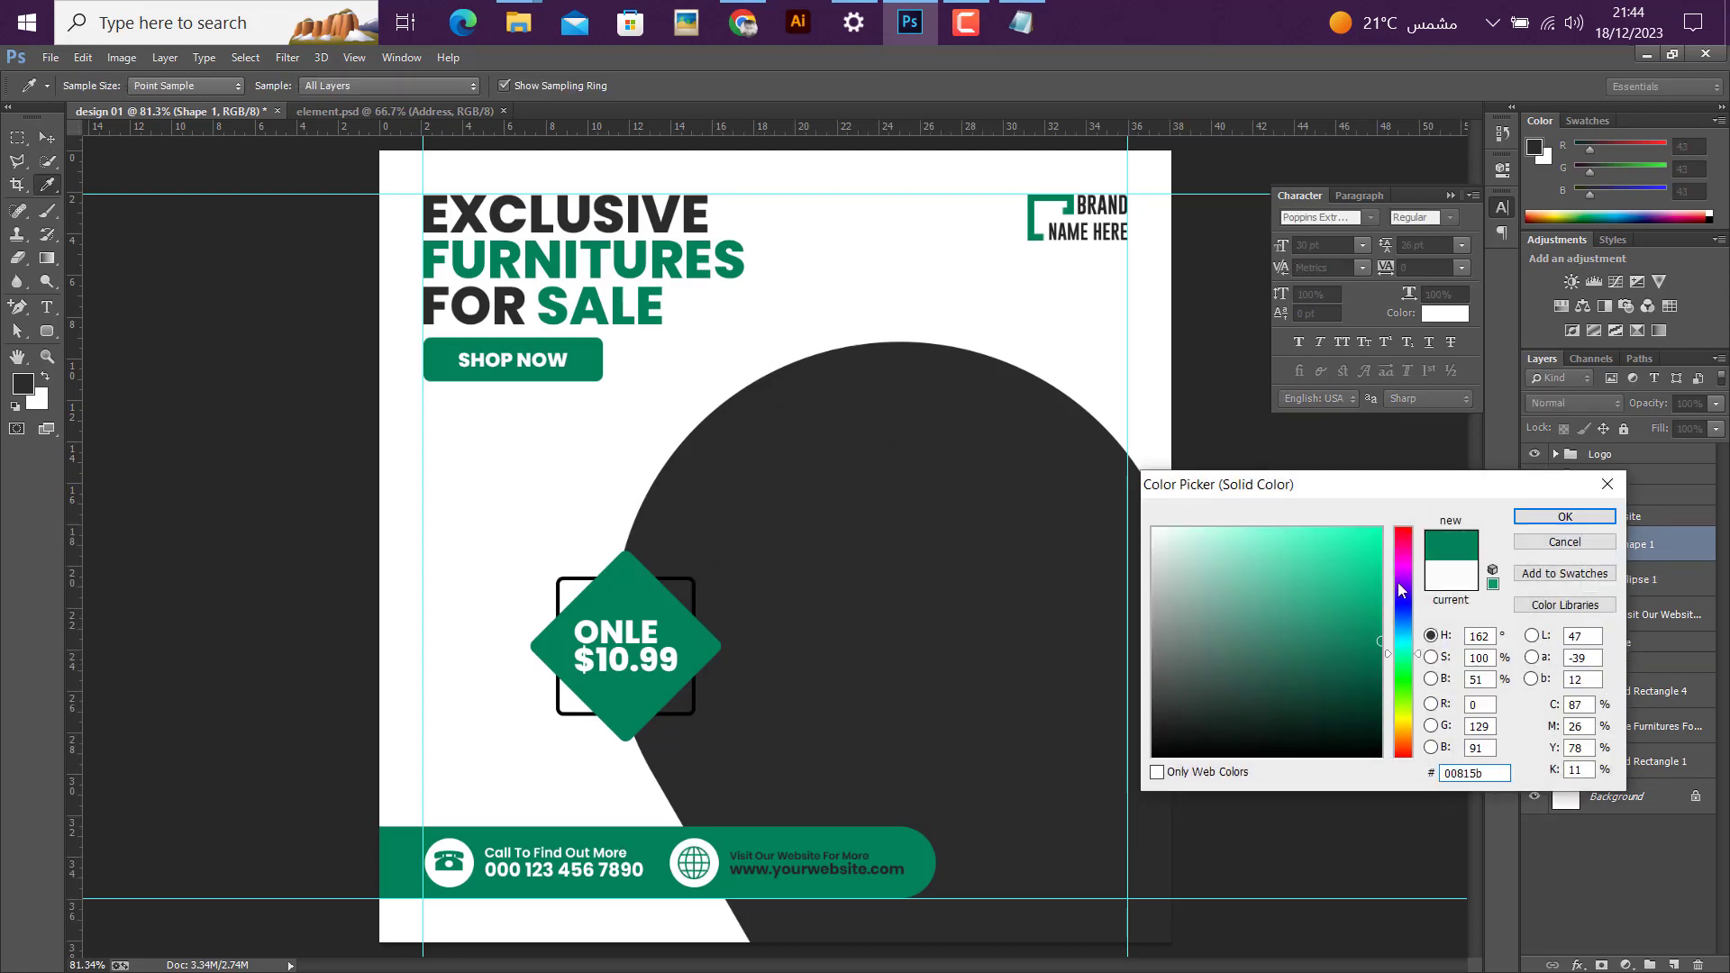
pyautogui.click(1536, 517)
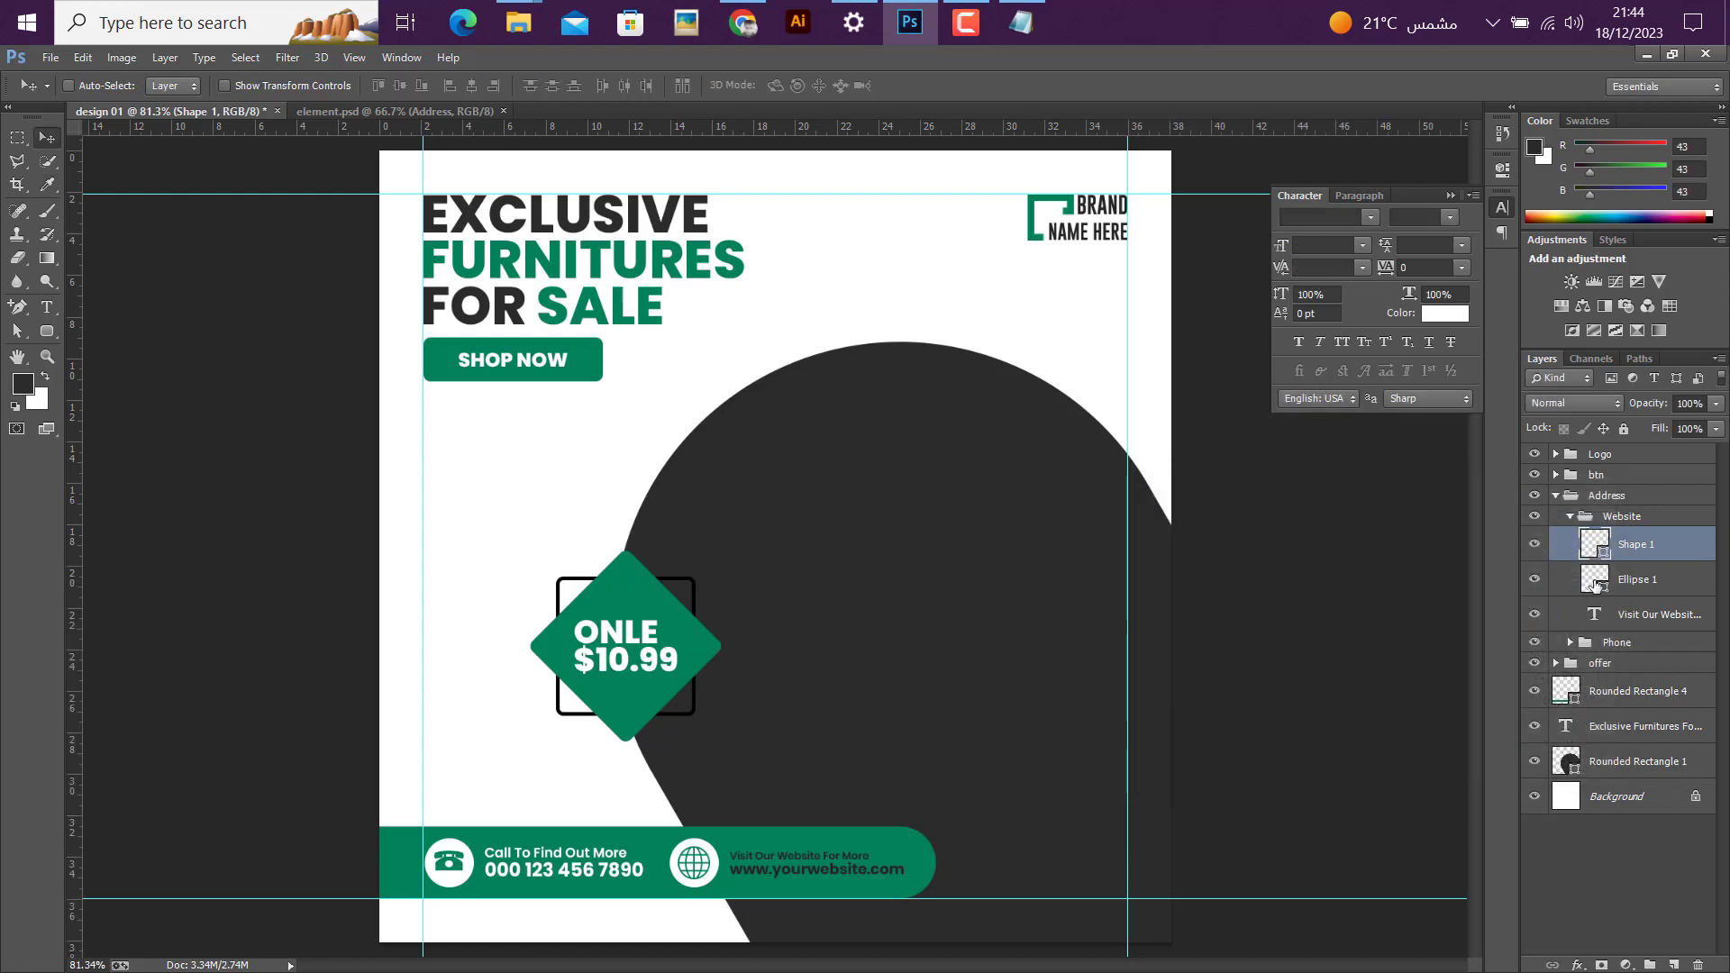
# Step: Set the Visit Our Website For More text to white ffffff and collapse the Website and Address groups
pyautogui.click(1595, 614)
pyautogui.click(1445, 313)
pyautogui.click(928, 289)
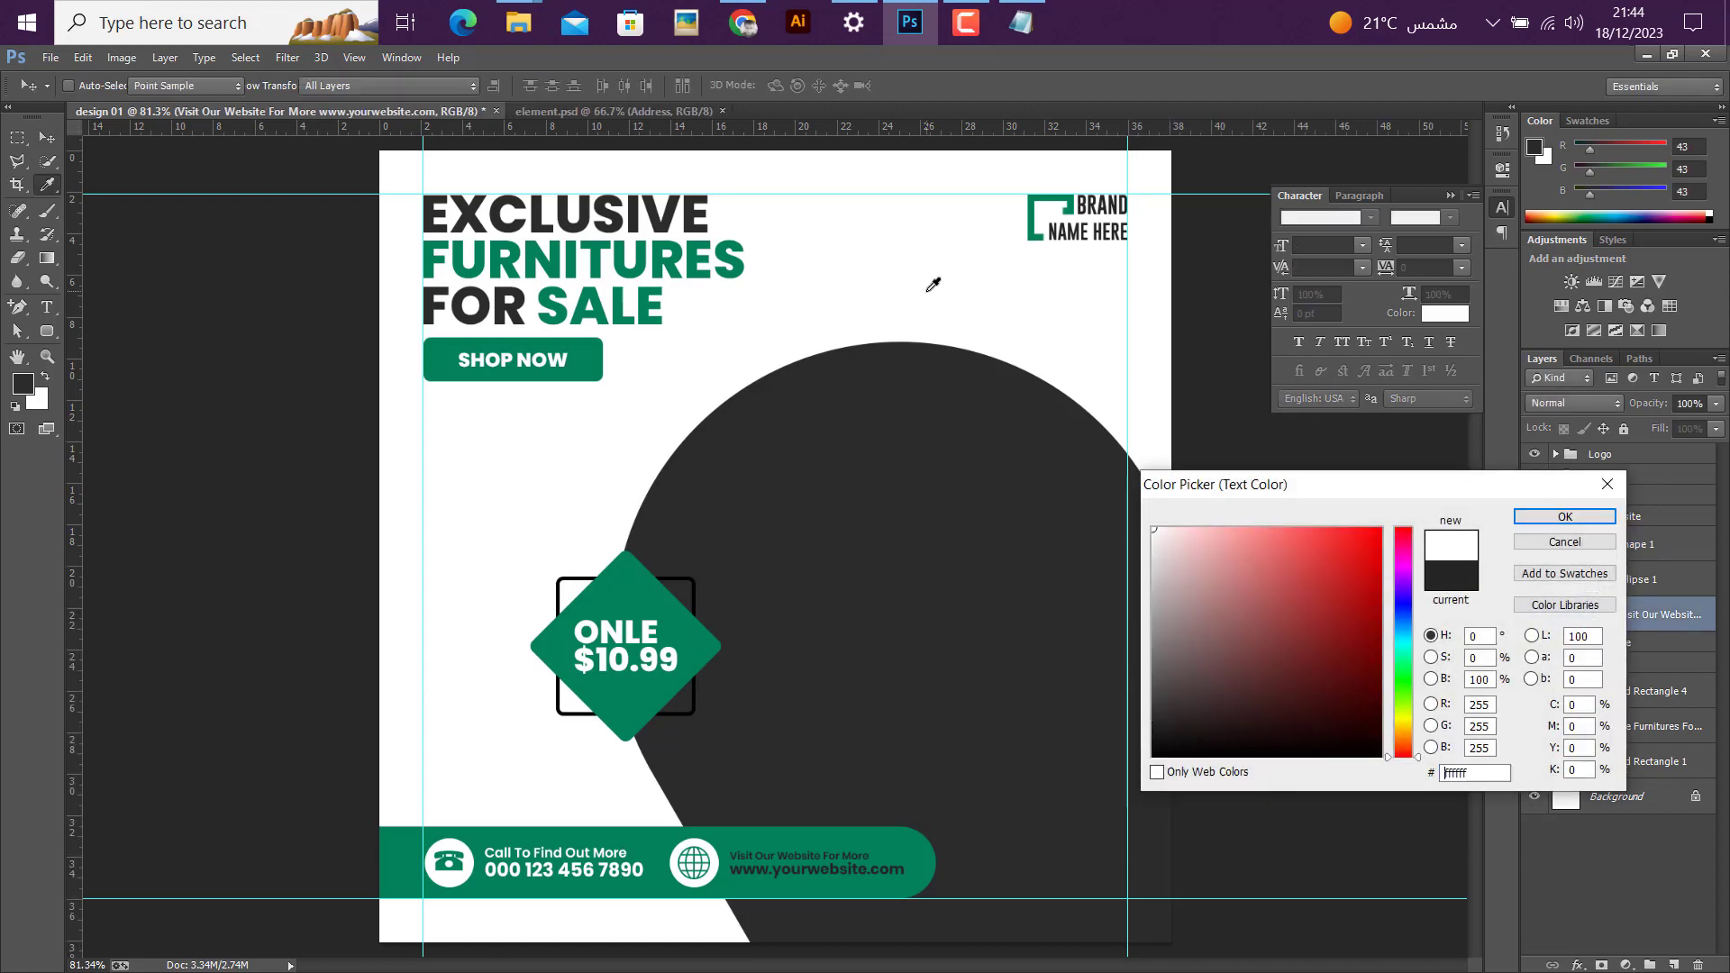
pyautogui.click(1565, 516)
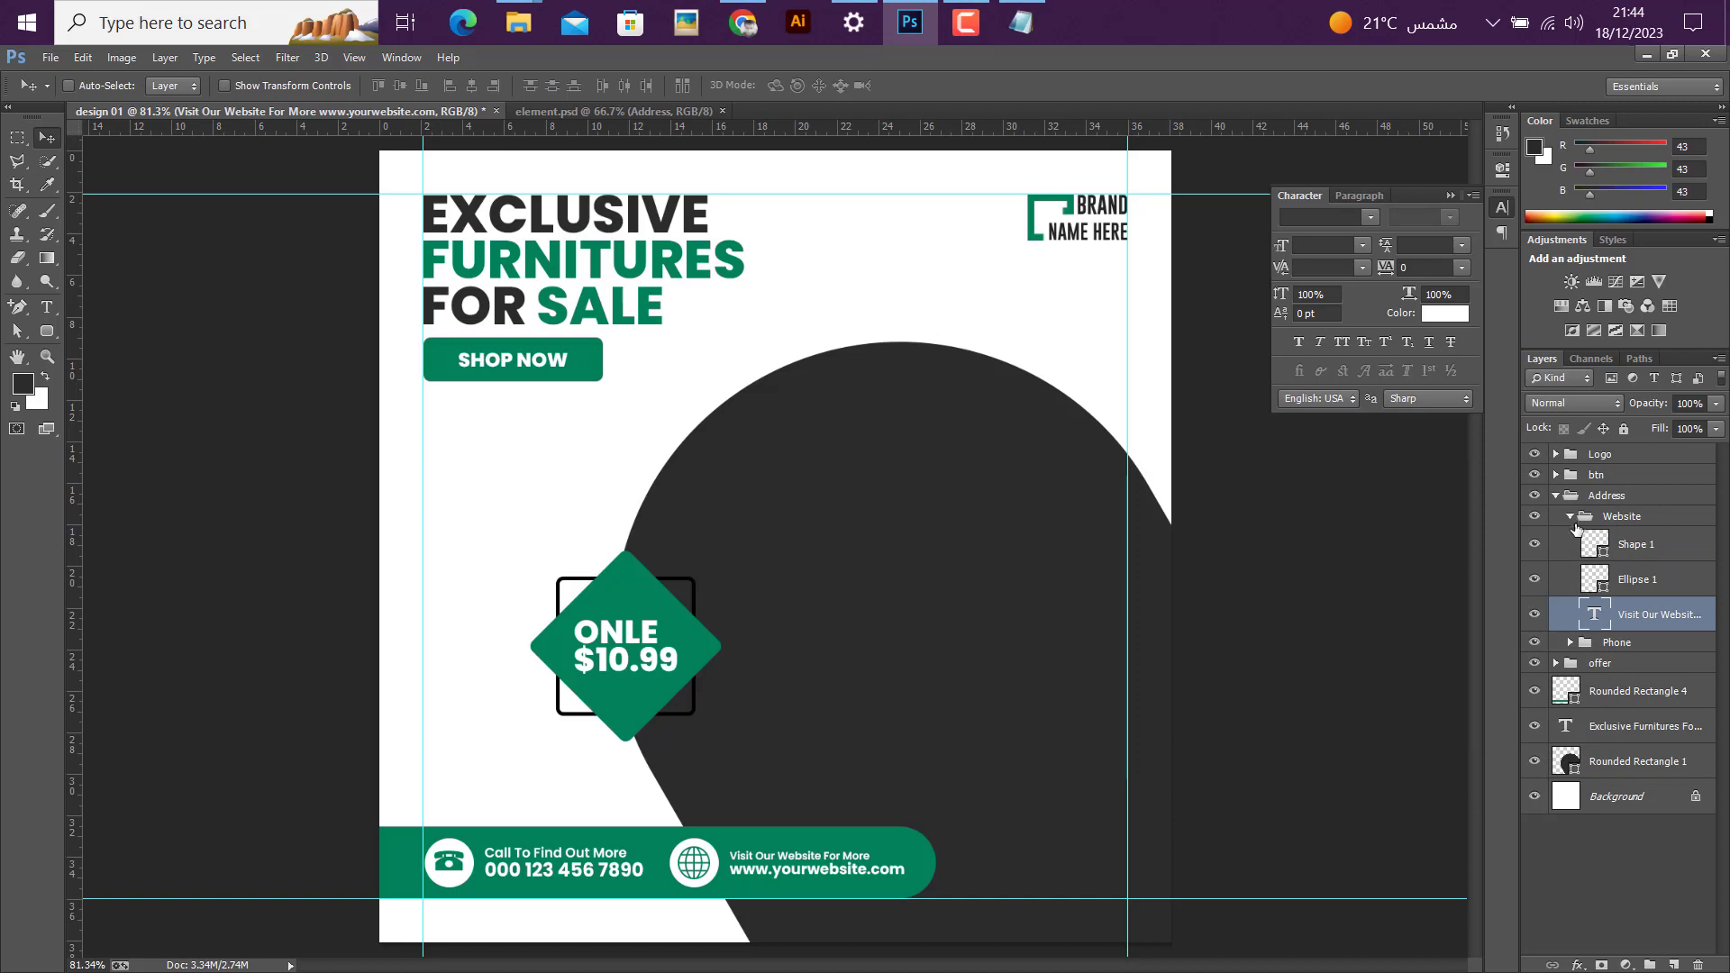
pyautogui.click(1572, 517)
pyautogui.click(1556, 496)
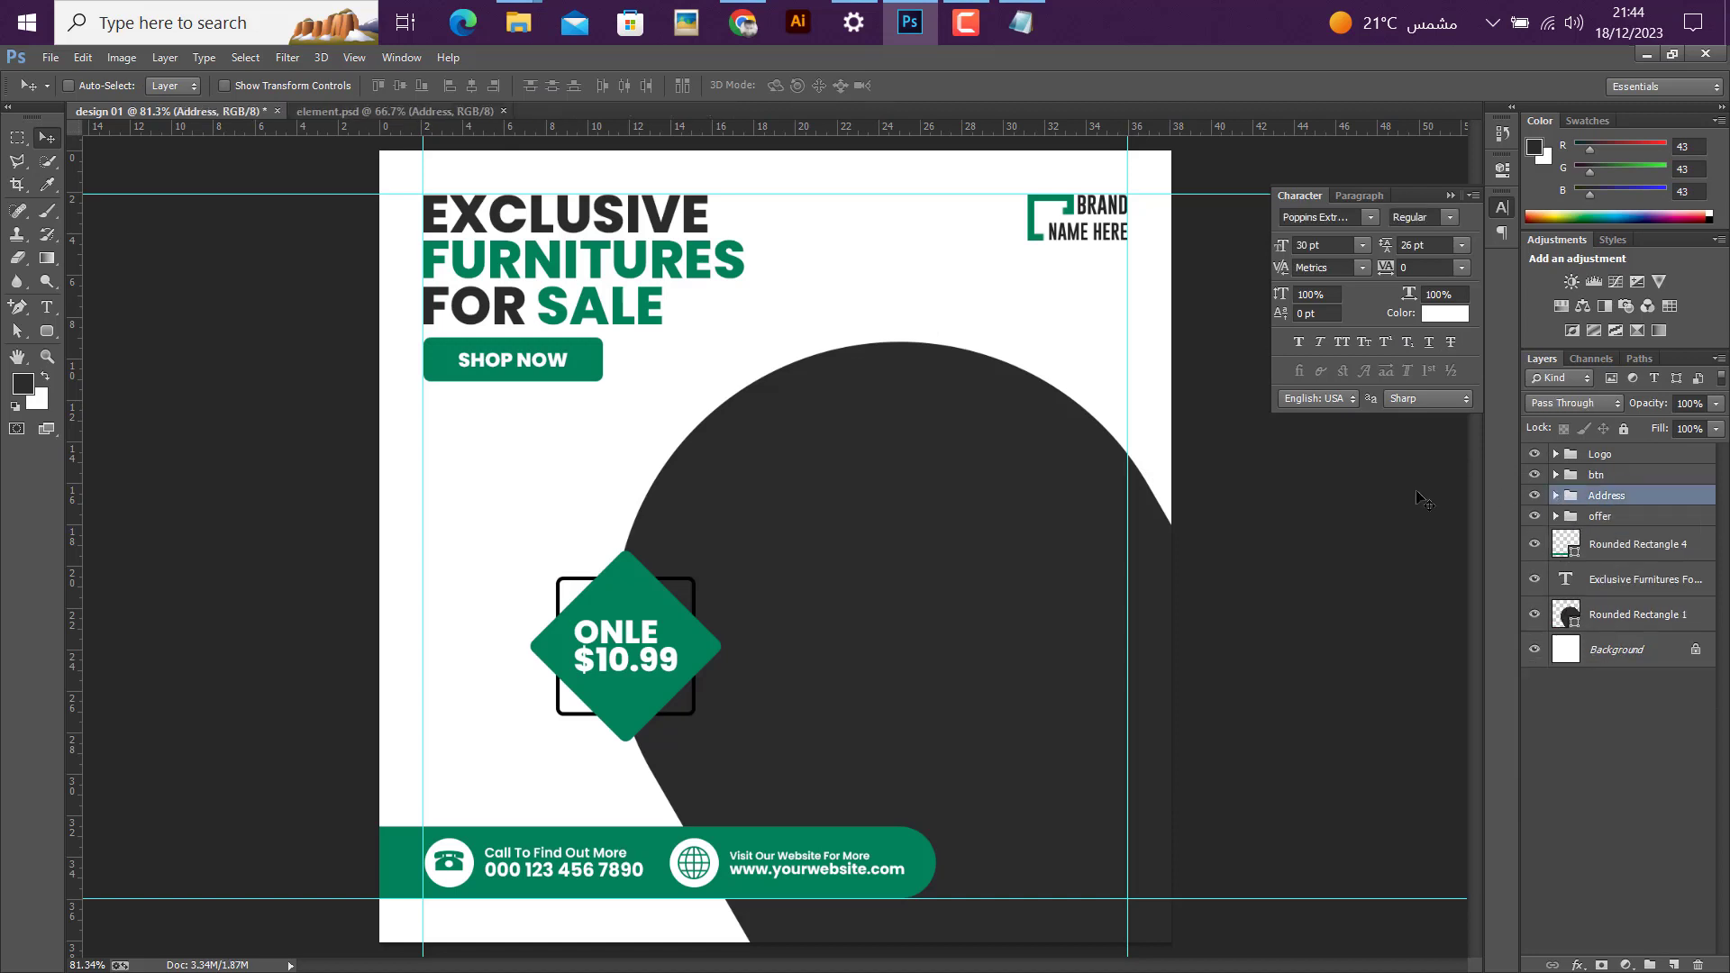
# Step: Duplicate the large dark rounded shape twice, keeping the default copy names in the design 01 document
pyautogui.scroll(-1, 858, 498)
pyautogui.scroll(1, 761, 515)
pyautogui.scroll(-1, 800, 545)
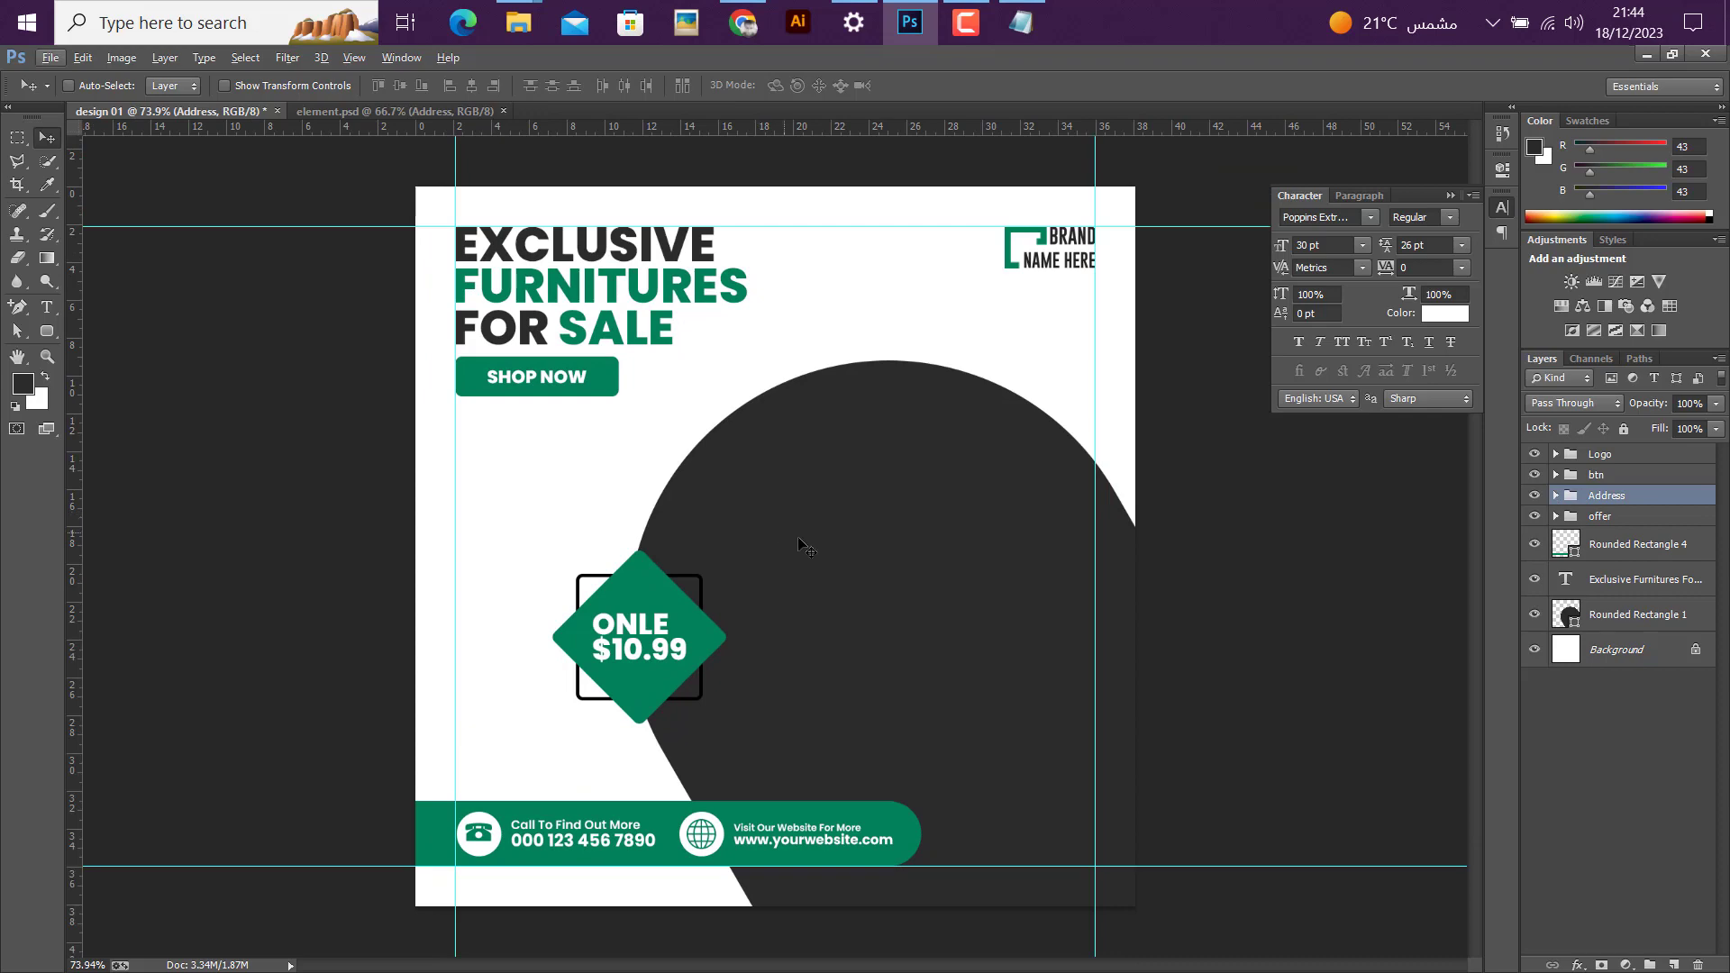
pyautogui.keyDown('ctrl'); pyautogui.click(896, 503); pyautogui.keyUp('ctrl')
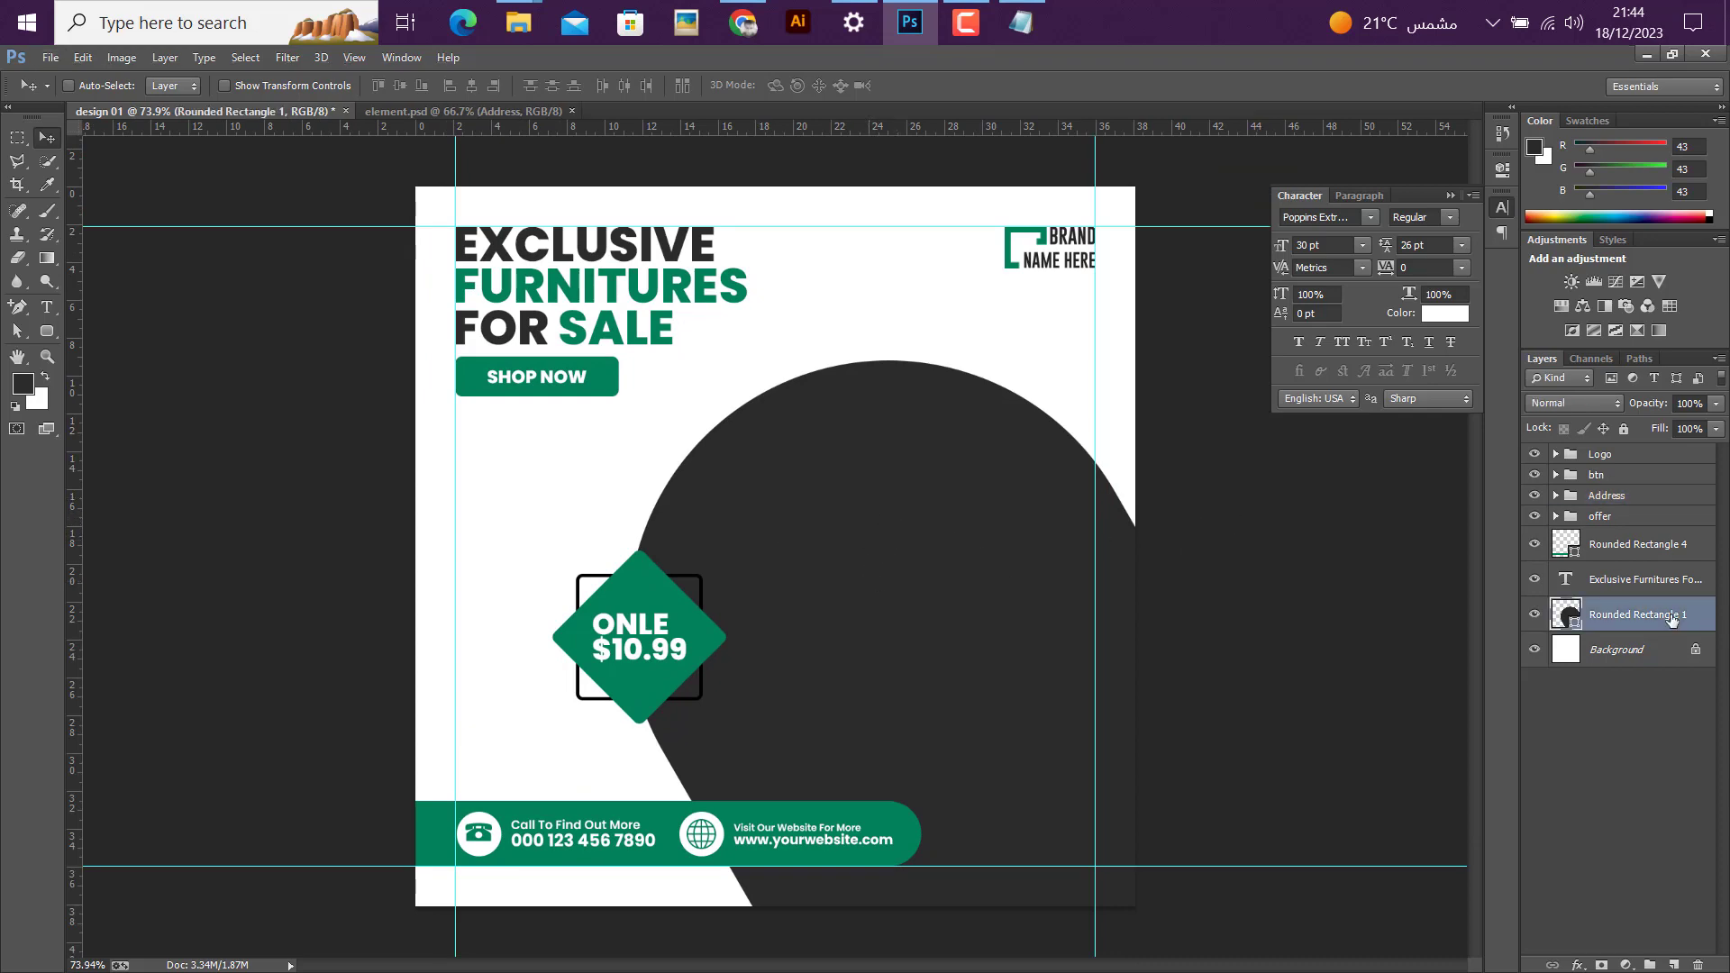
pyautogui.rightClick(1671, 618)
pyautogui.click(1243, 159)
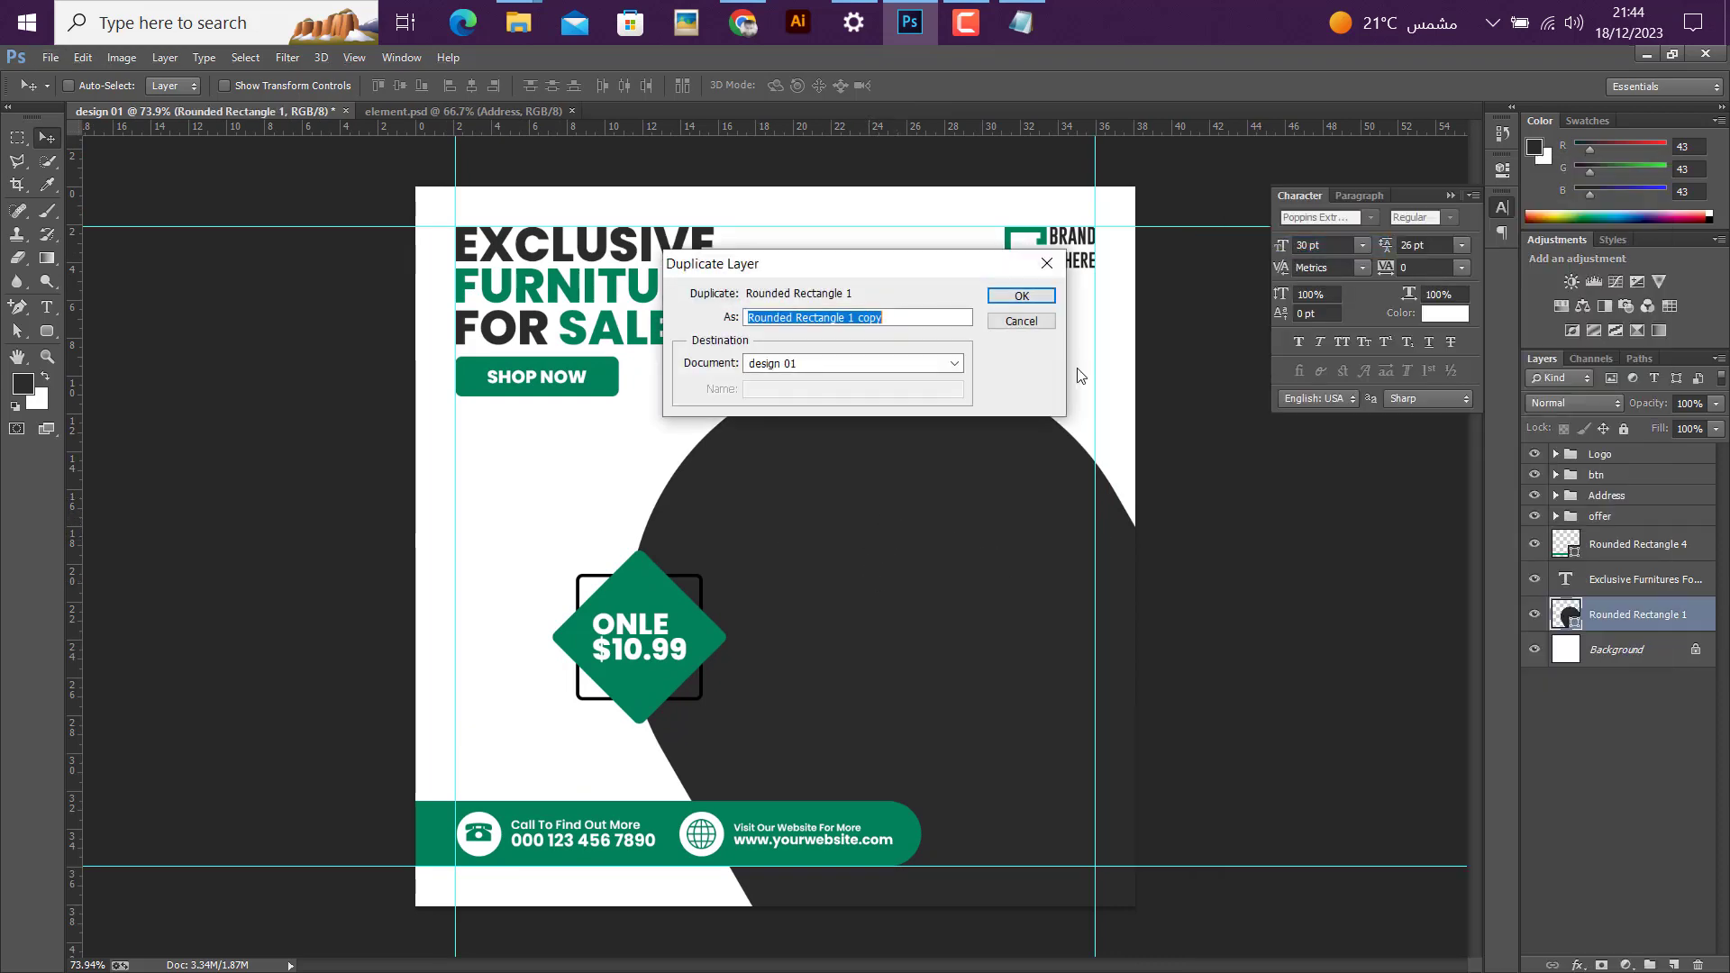
pyautogui.click(1021, 295)
pyautogui.rightClick(1650, 615)
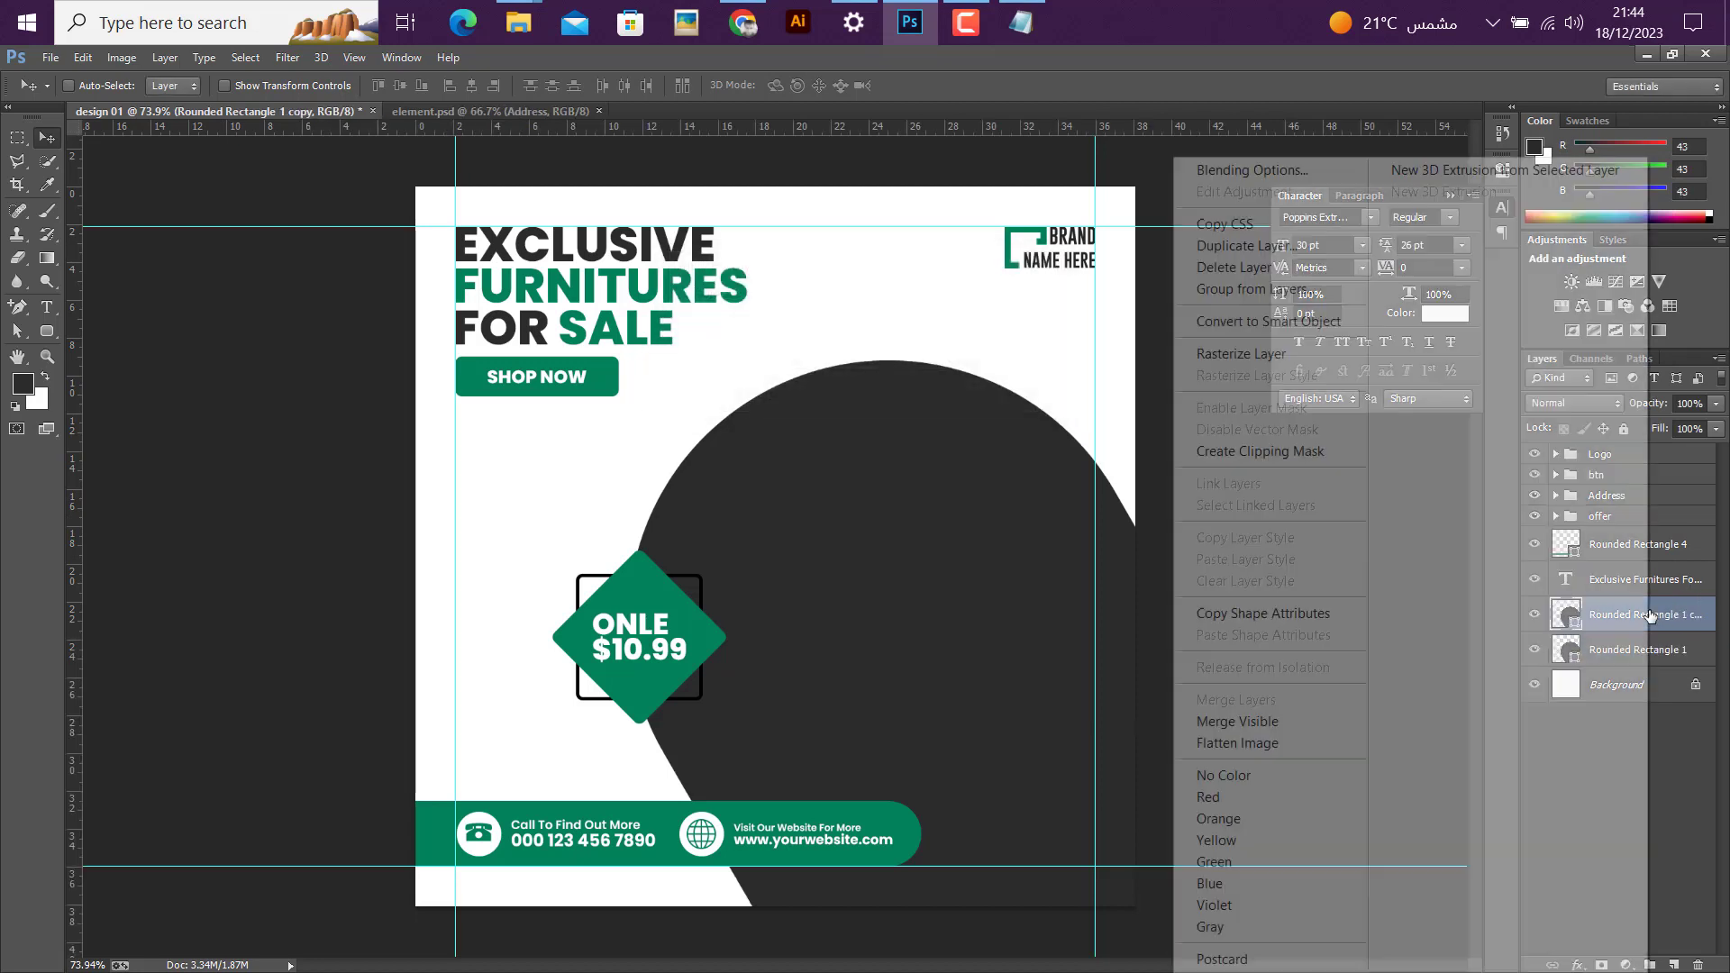
pyautogui.click(1236, 246)
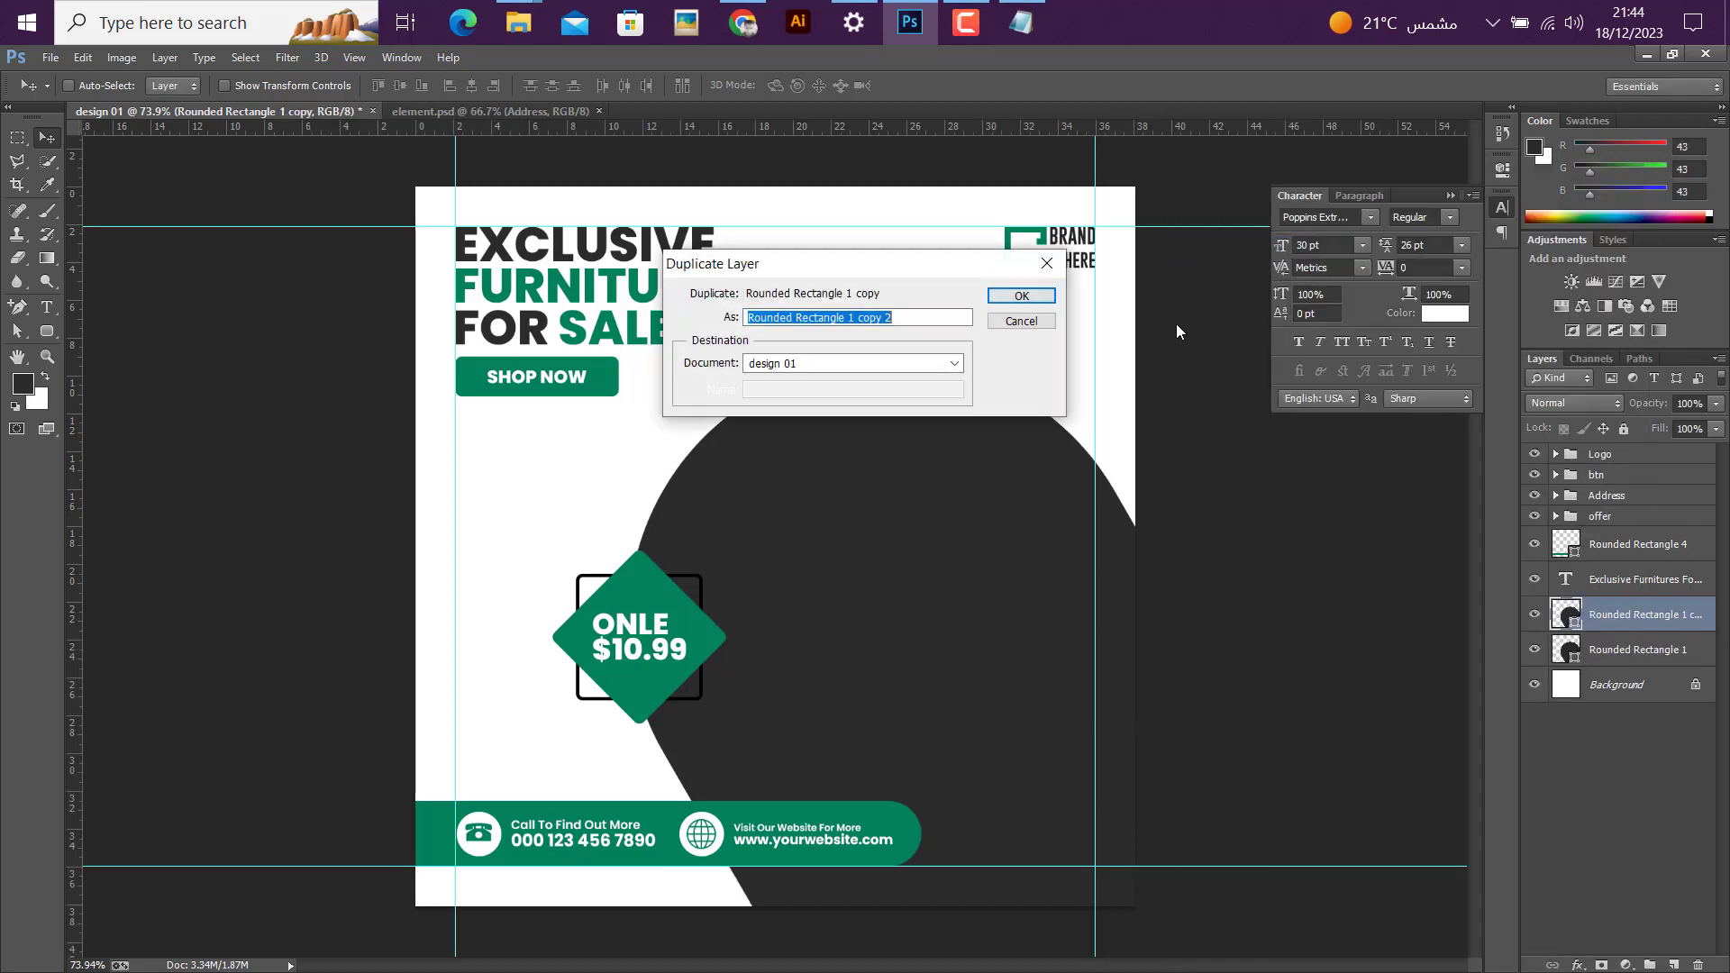
pyautogui.click(1028, 299)
# Step: Remove the fill from the lowest rounded shape, Rounded Rectangle 1, and give it a solid black 50 pt stroke
pyautogui.click(1603, 689)
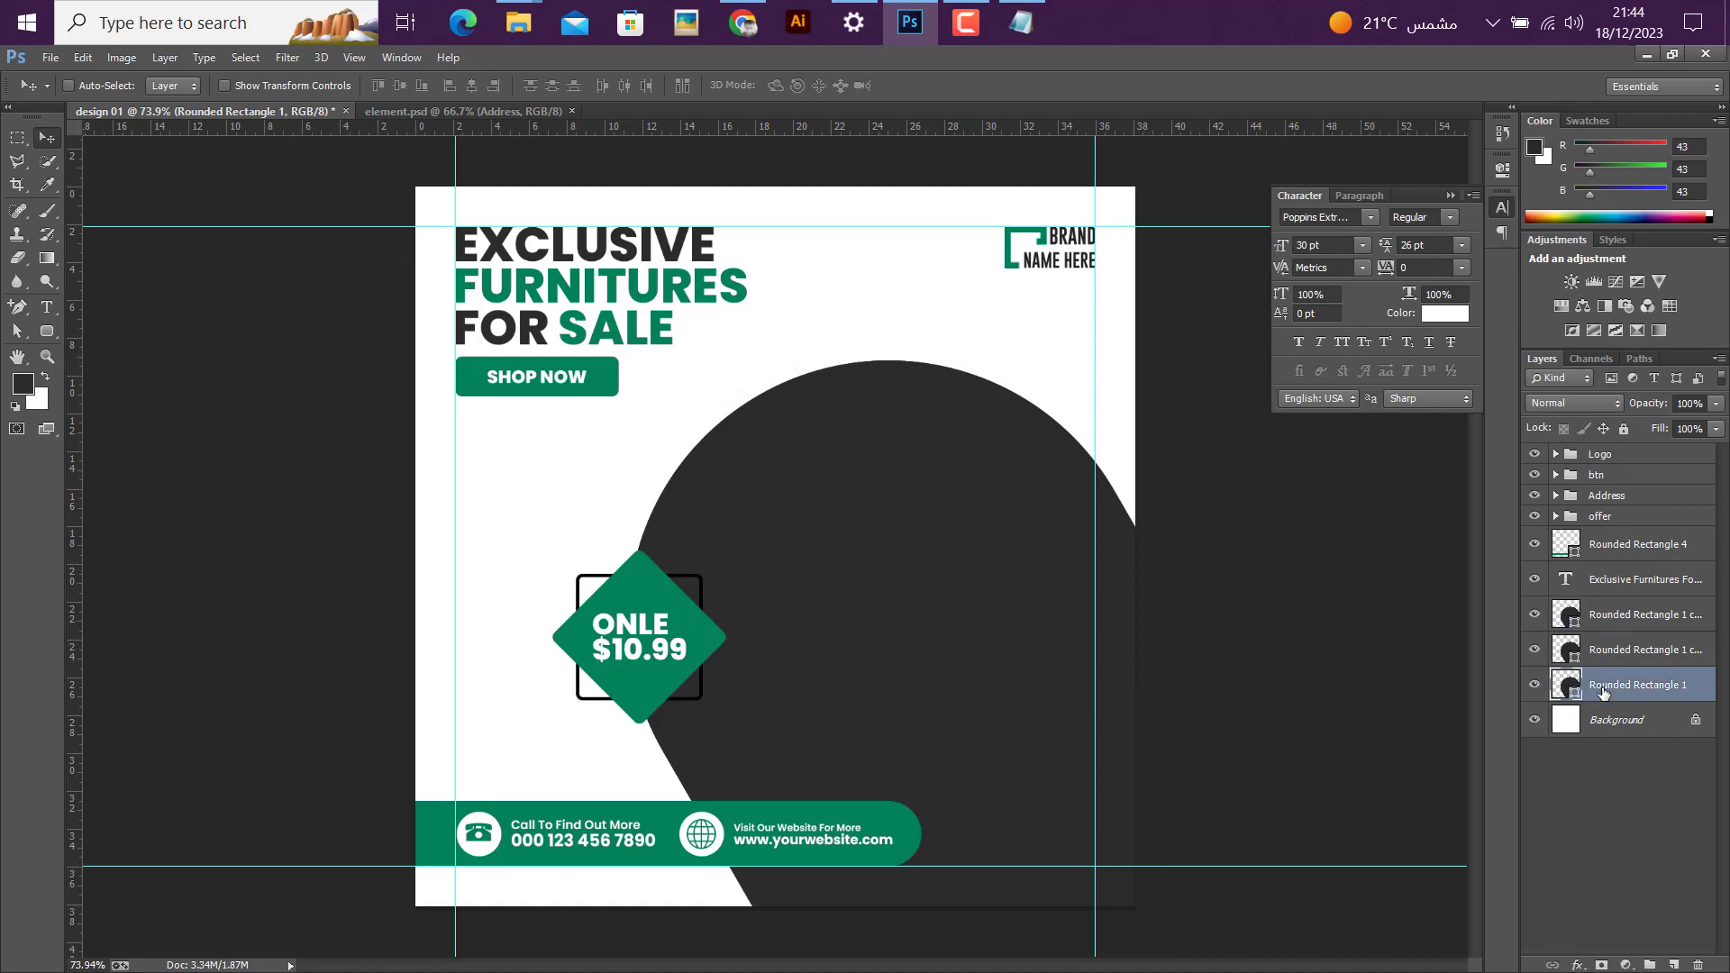
pyautogui.click(53, 333)
pyautogui.click(164, 87)
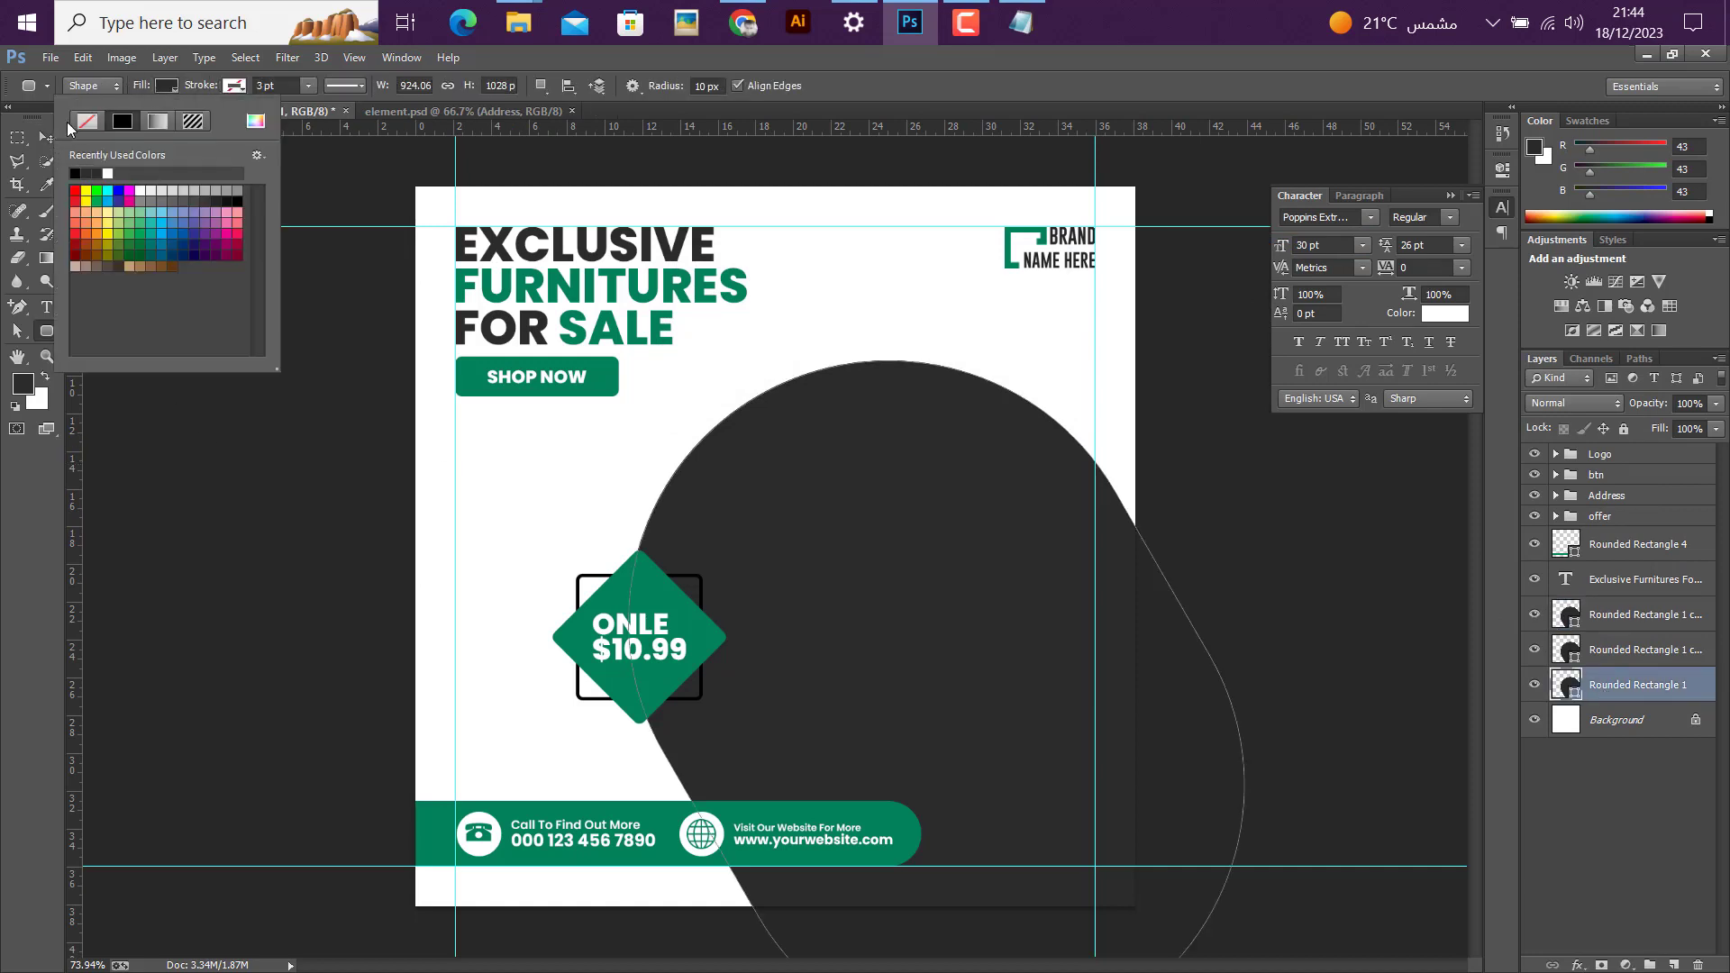
pyautogui.click(86, 122)
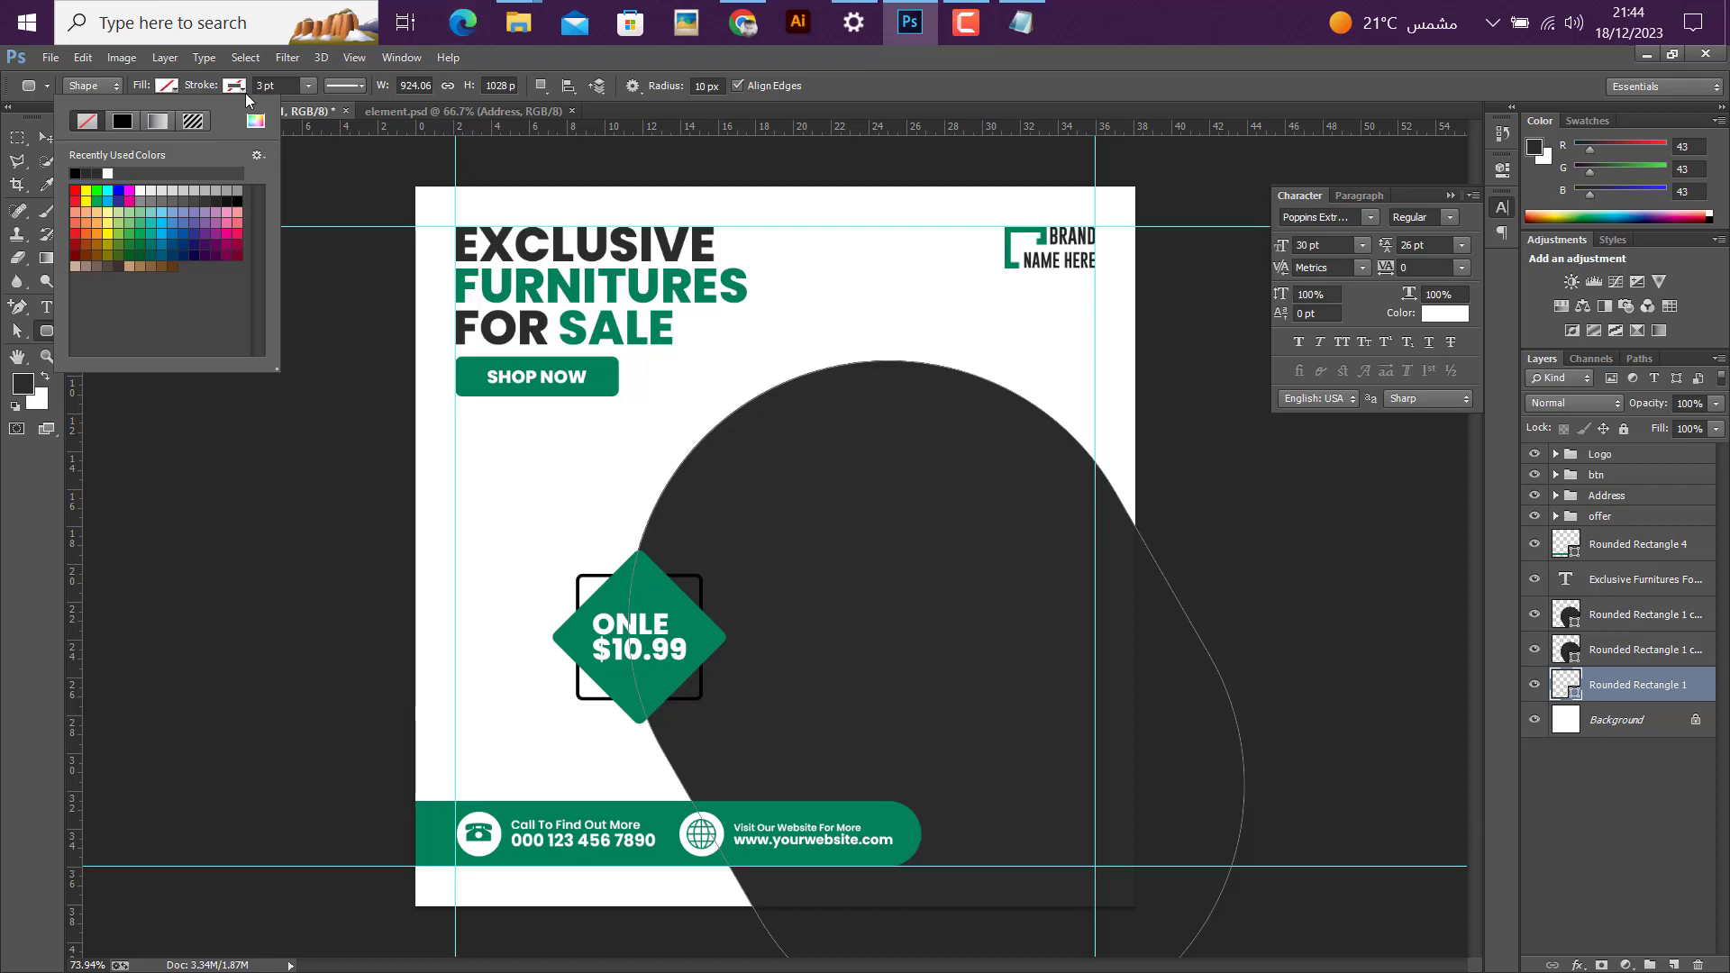
pyautogui.click(245, 90)
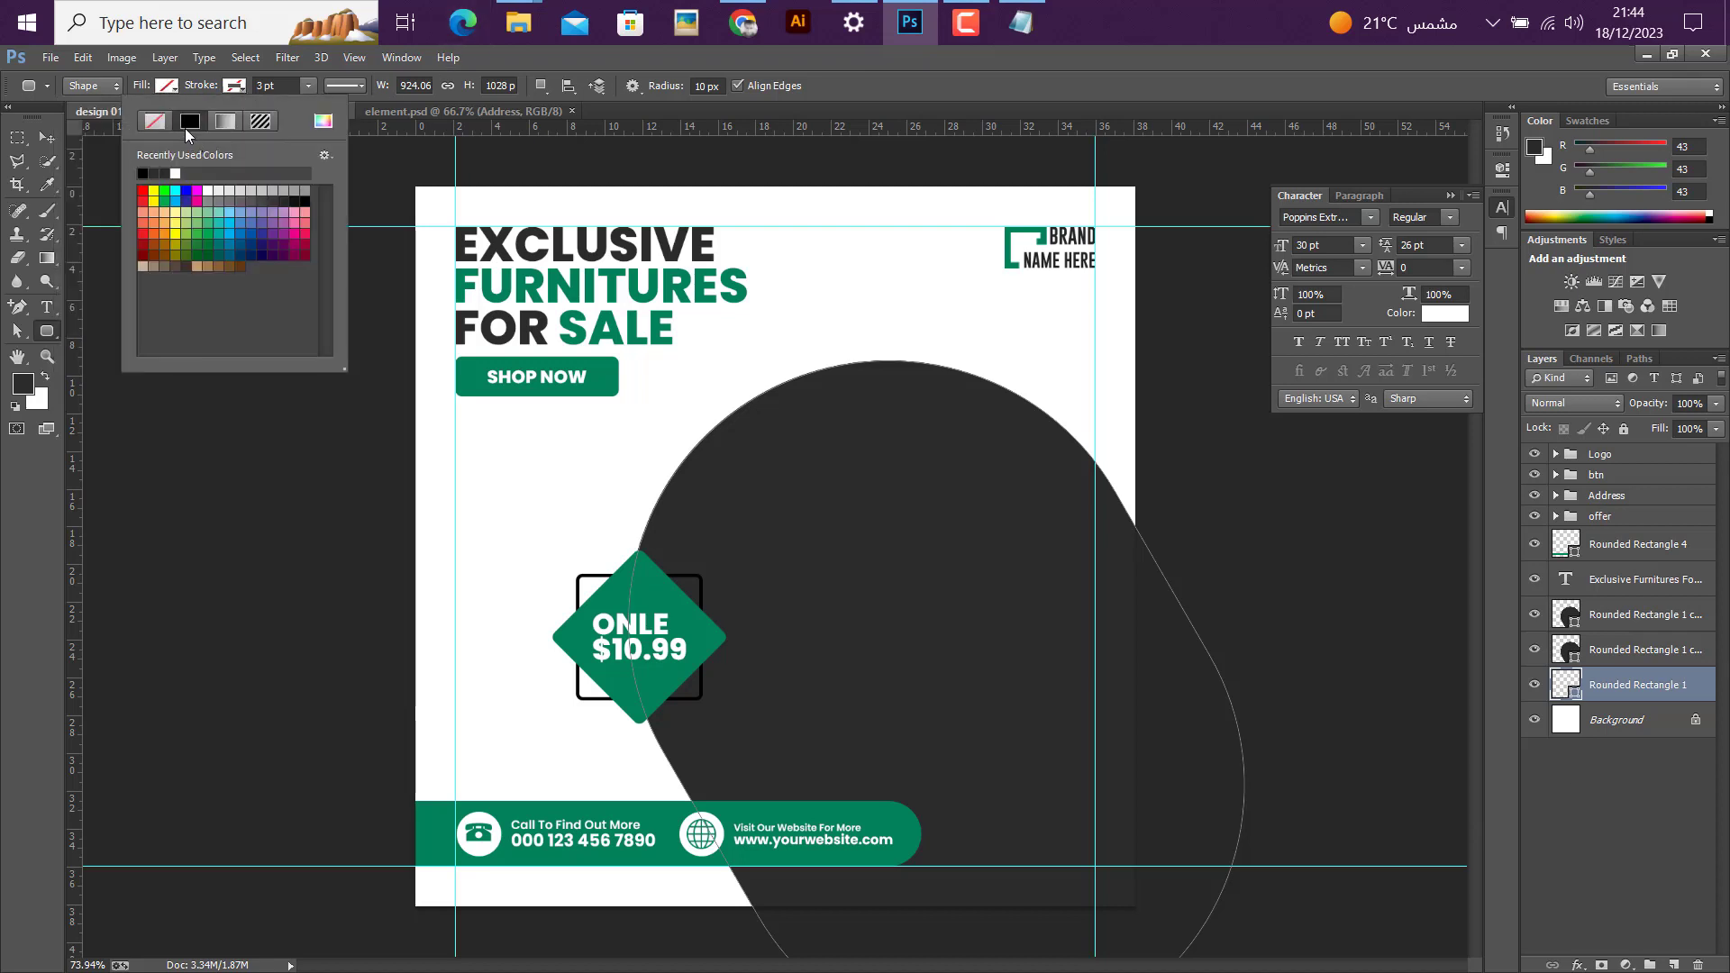
pyautogui.click(266, 85)
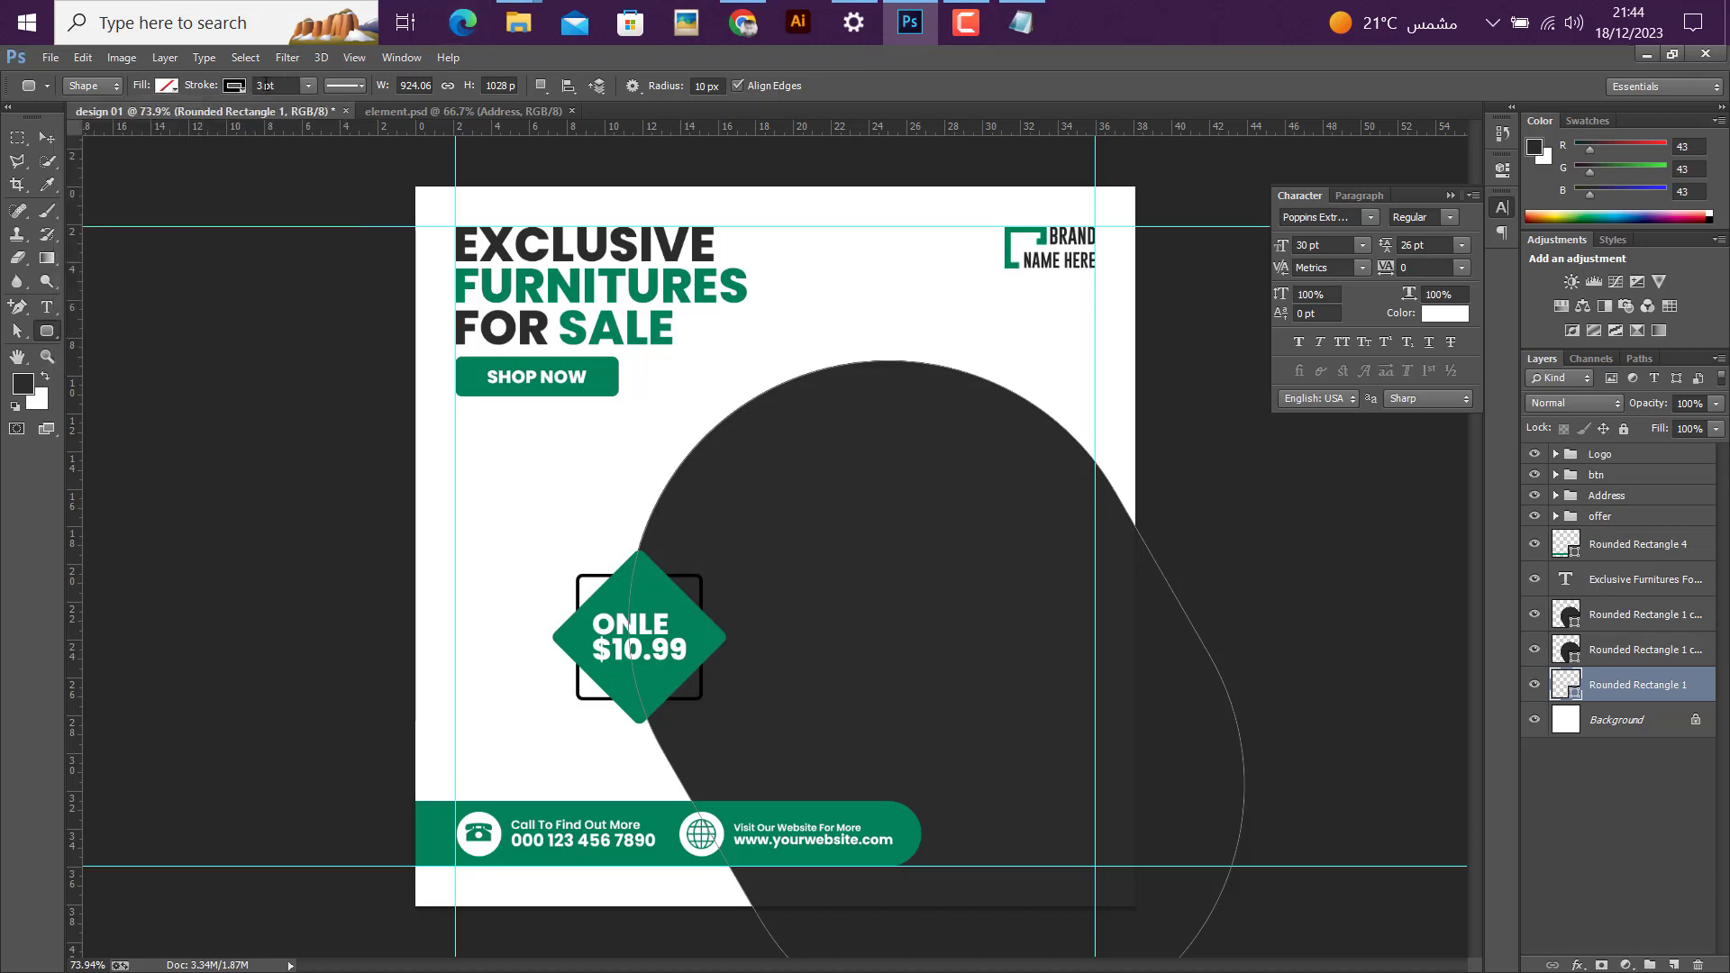
pyautogui.doubleClick(266, 84)
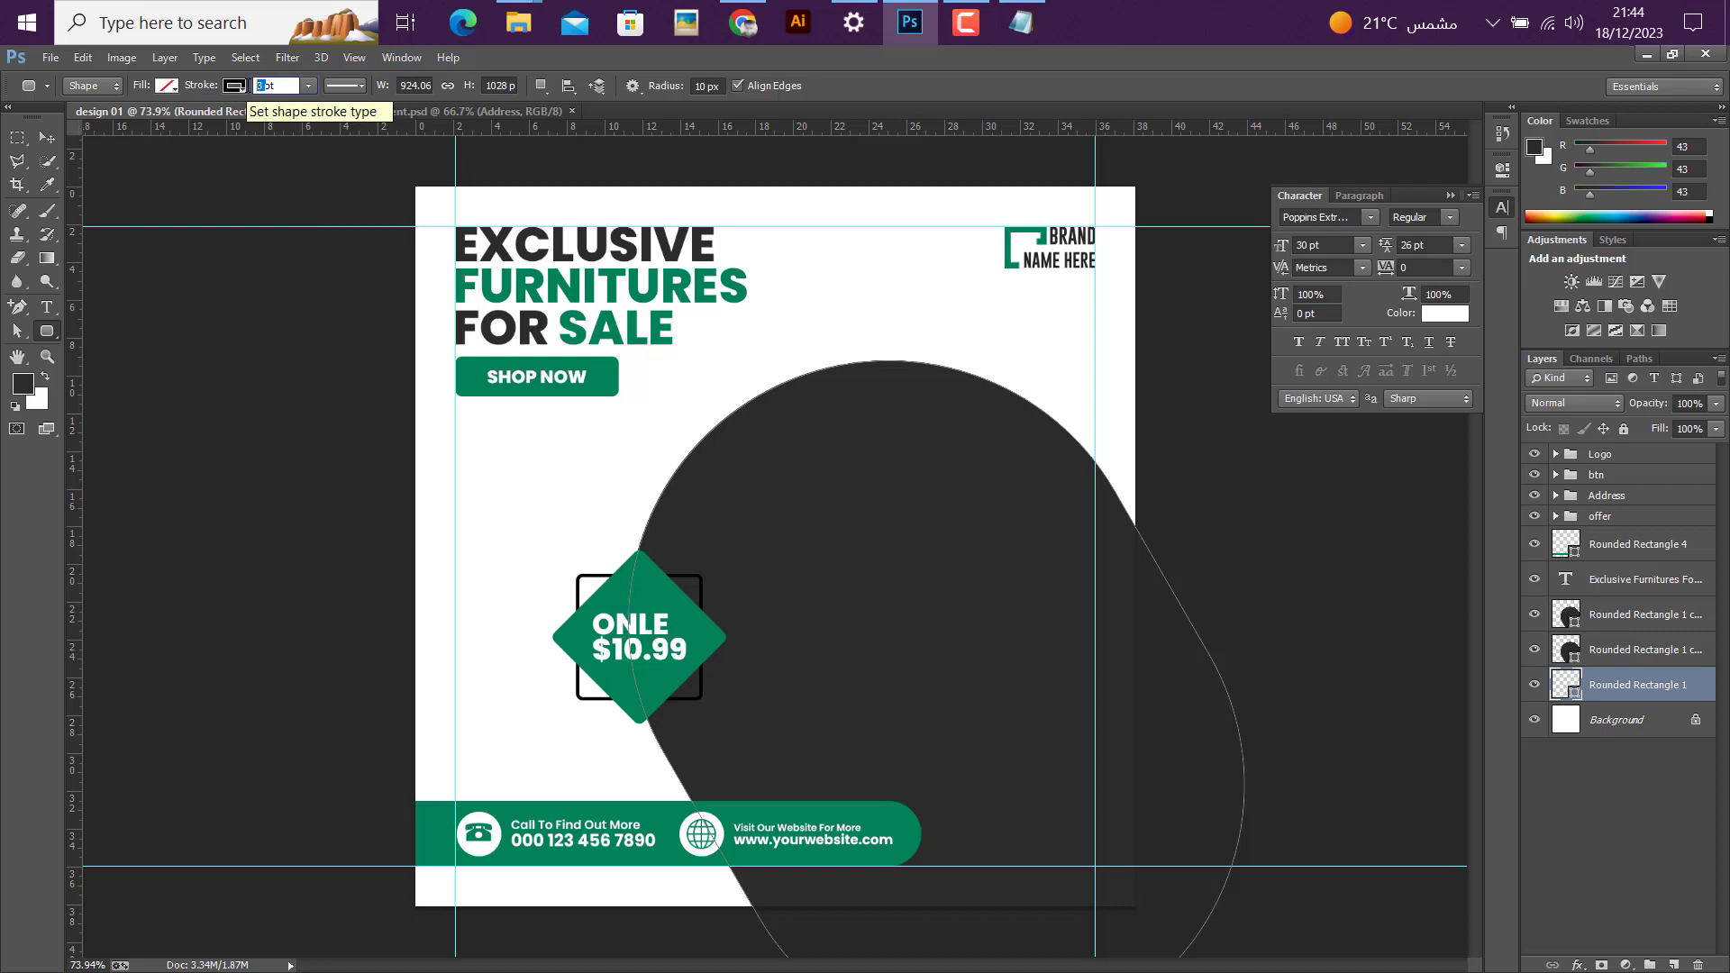
pyautogui.write('50')
pyautogui.press('Return')
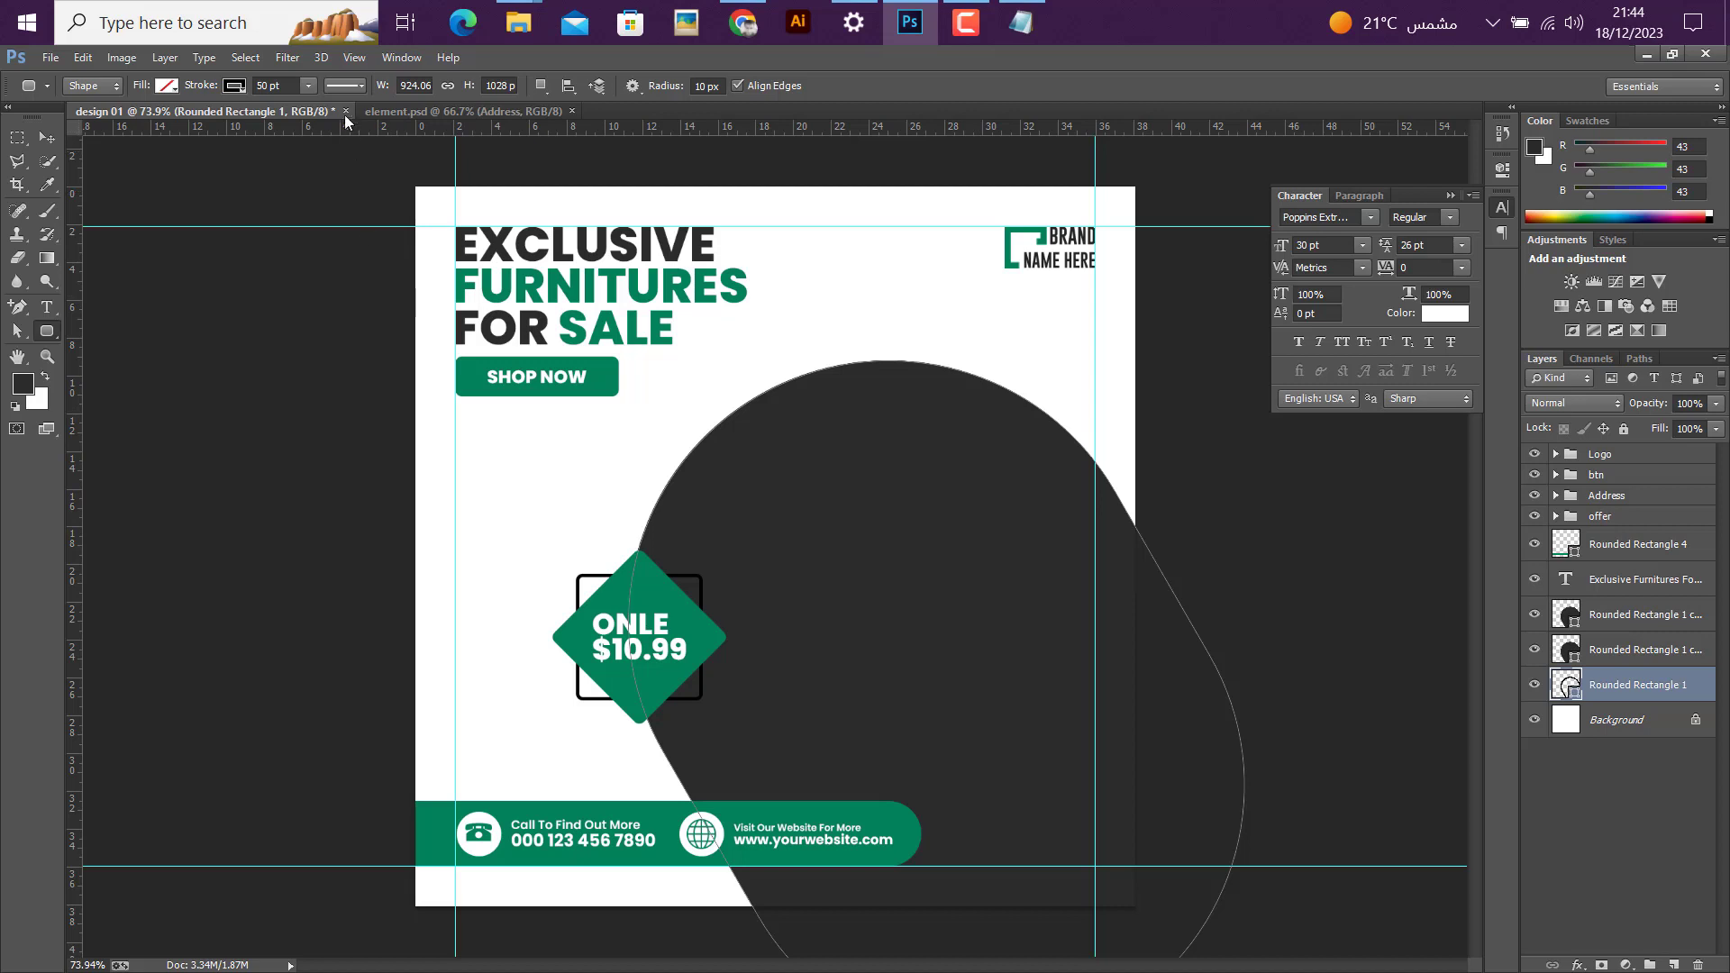
# Step: Align the 50 pt stroke of Rounded Rectangle 1 to the outside of its path
pyautogui.click(343, 86)
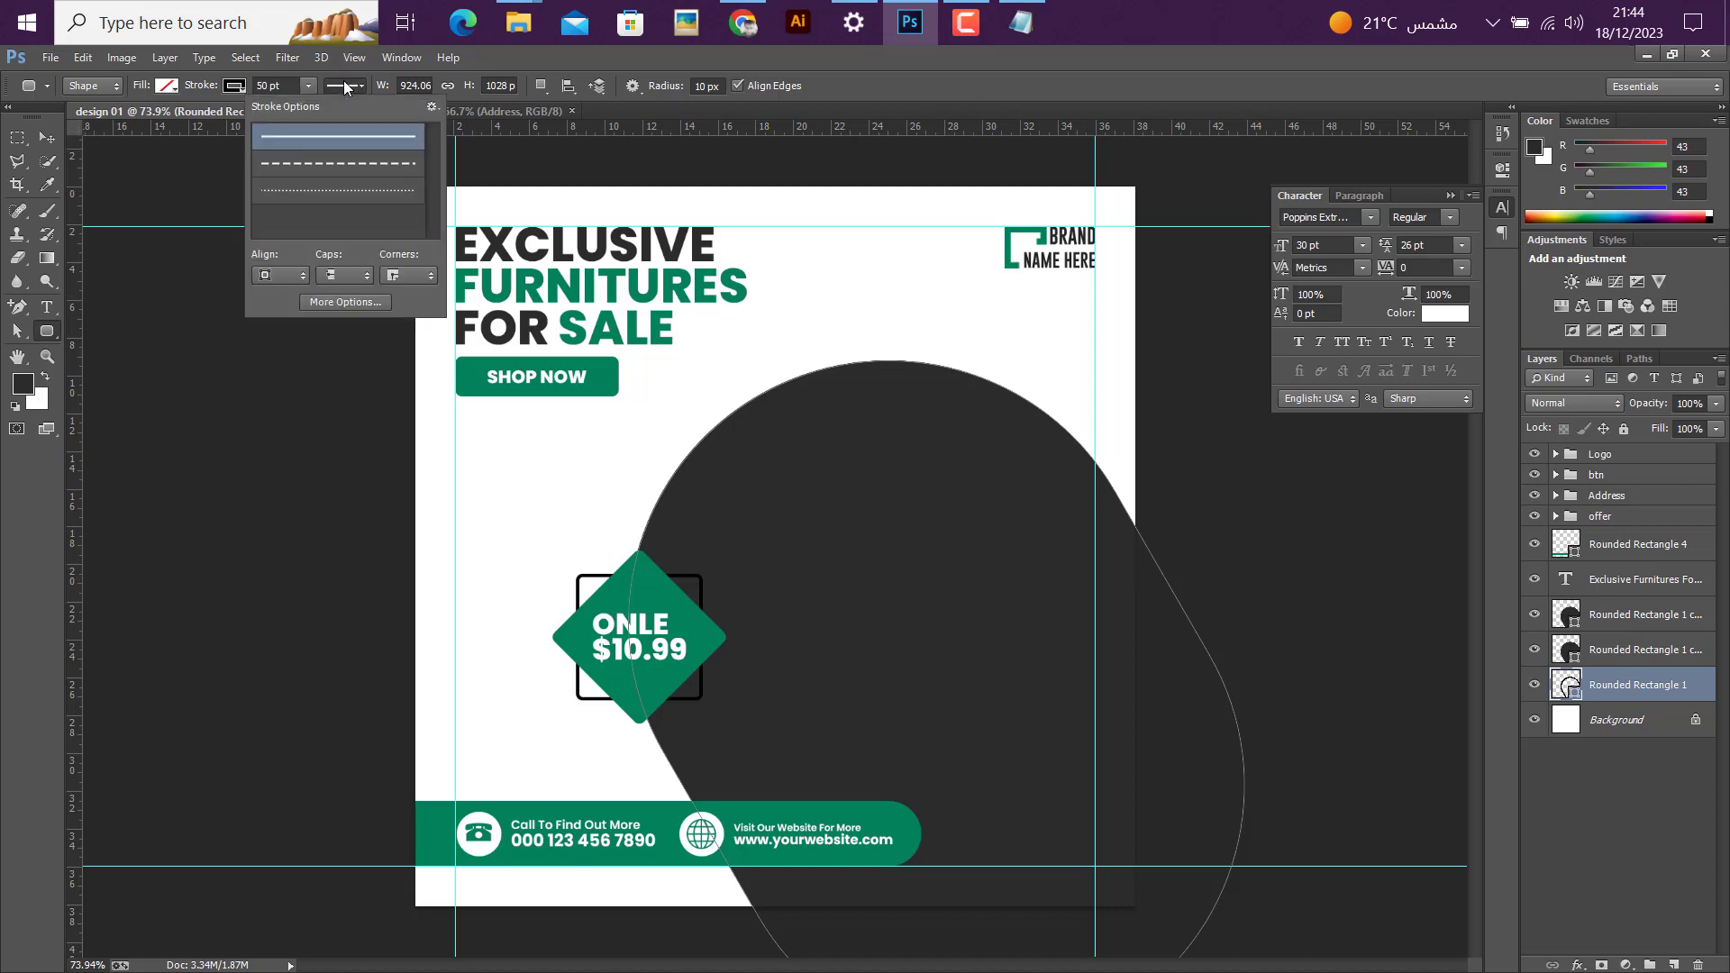
pyautogui.click(287, 273)
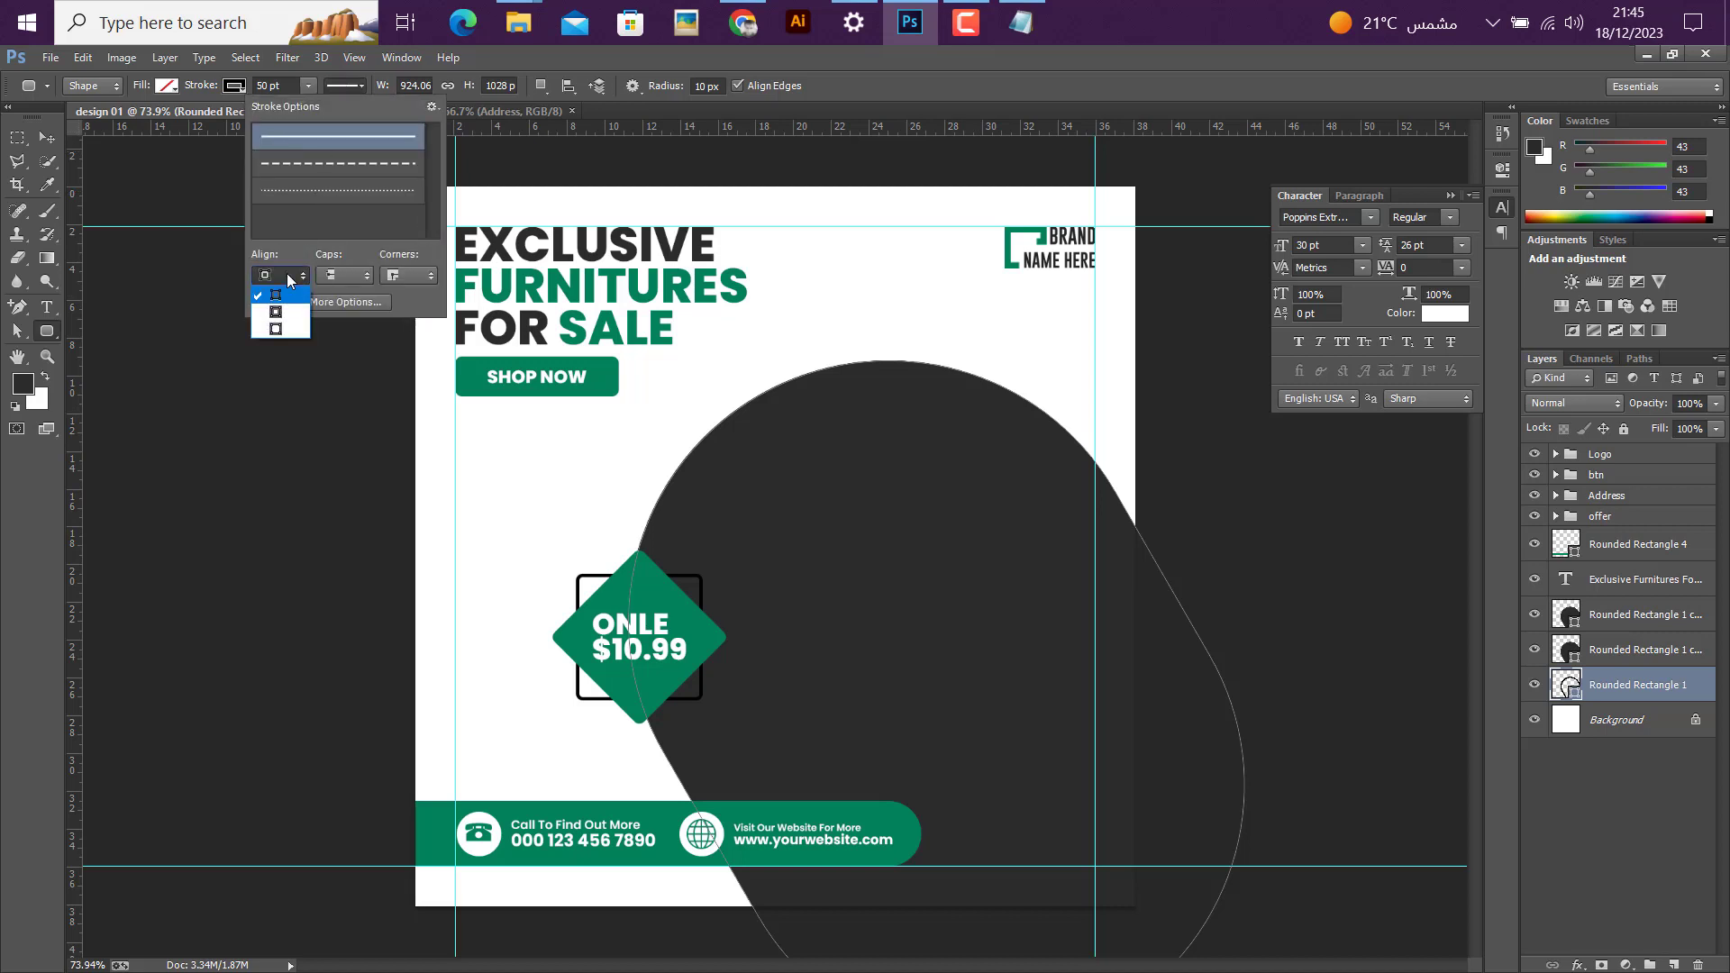
pyautogui.click(276, 329)
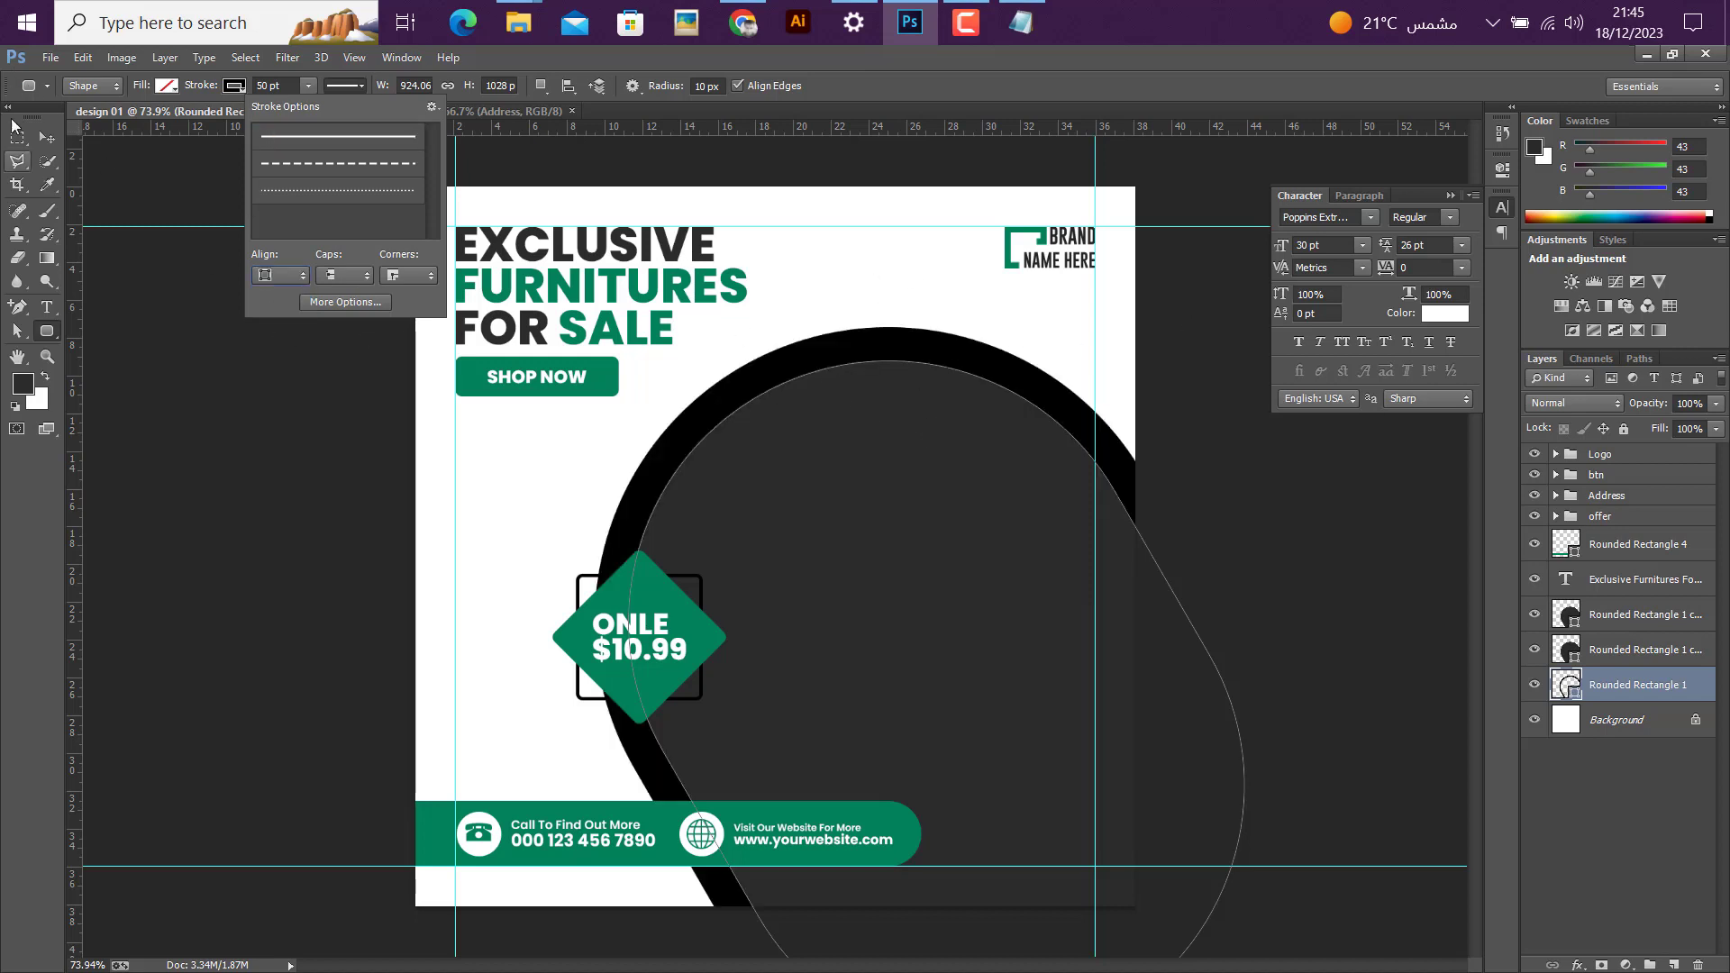
pyautogui.click(48, 138)
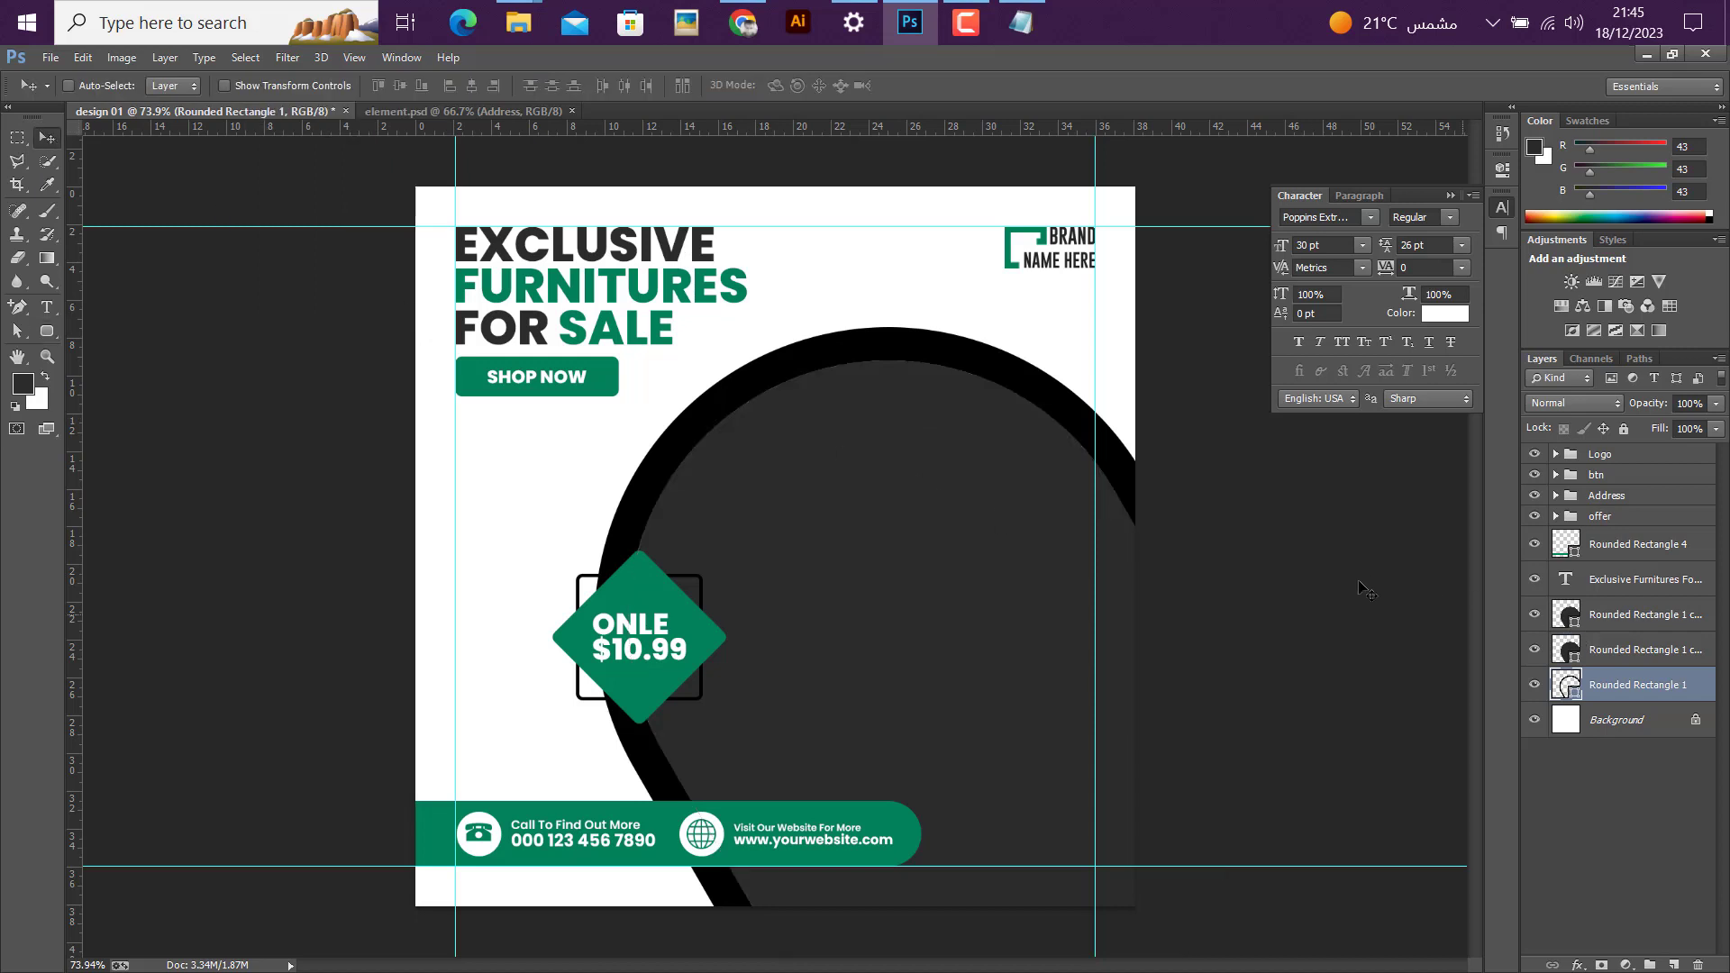
# Step: Remove the fill from the middle rounded shape copy and give it a solid black stroke aligned outside
pyautogui.click(1610, 651)
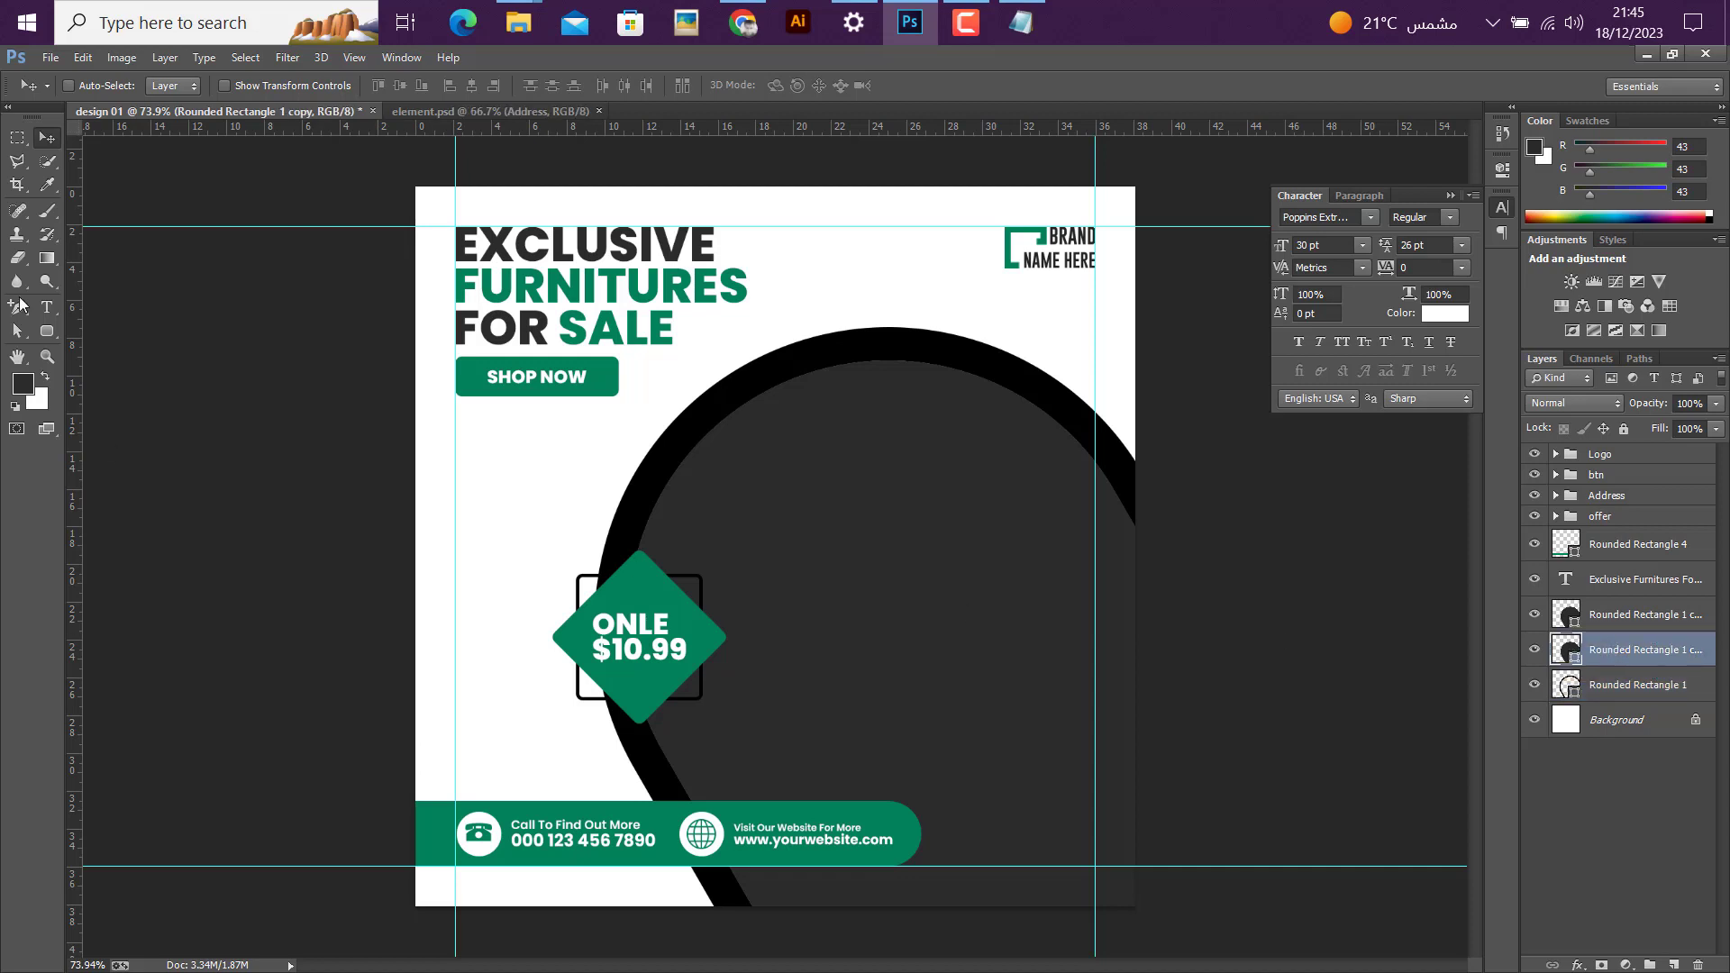
pyautogui.click(47, 331)
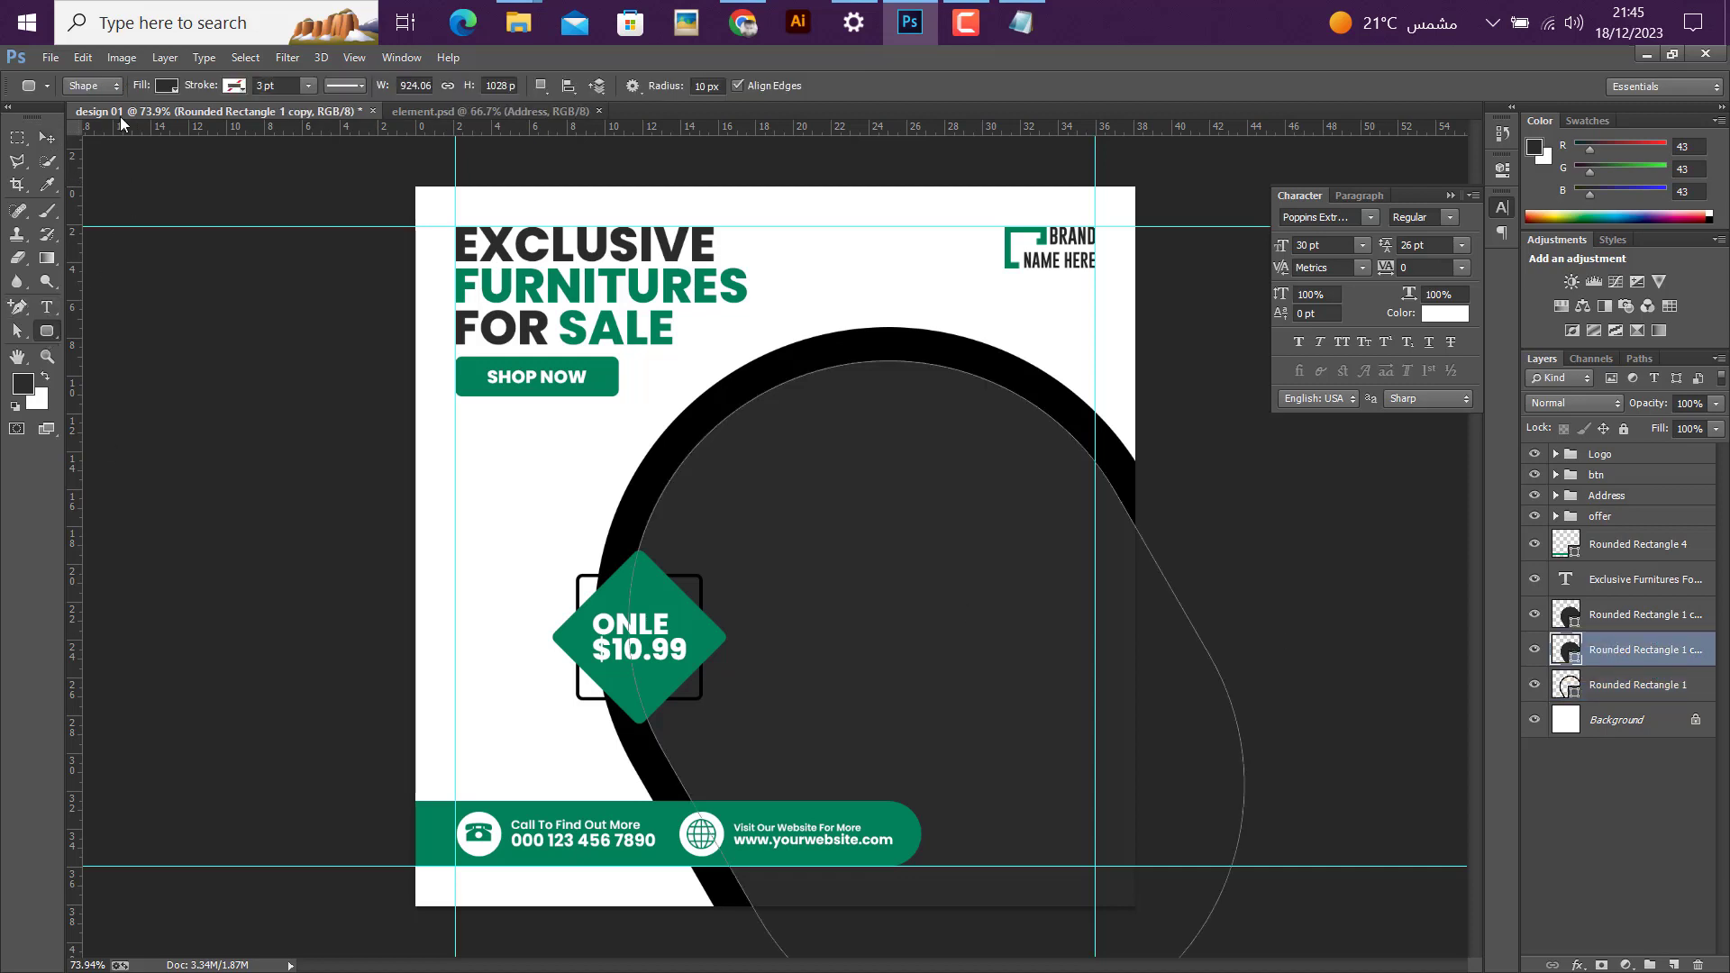
pyautogui.click(164, 87)
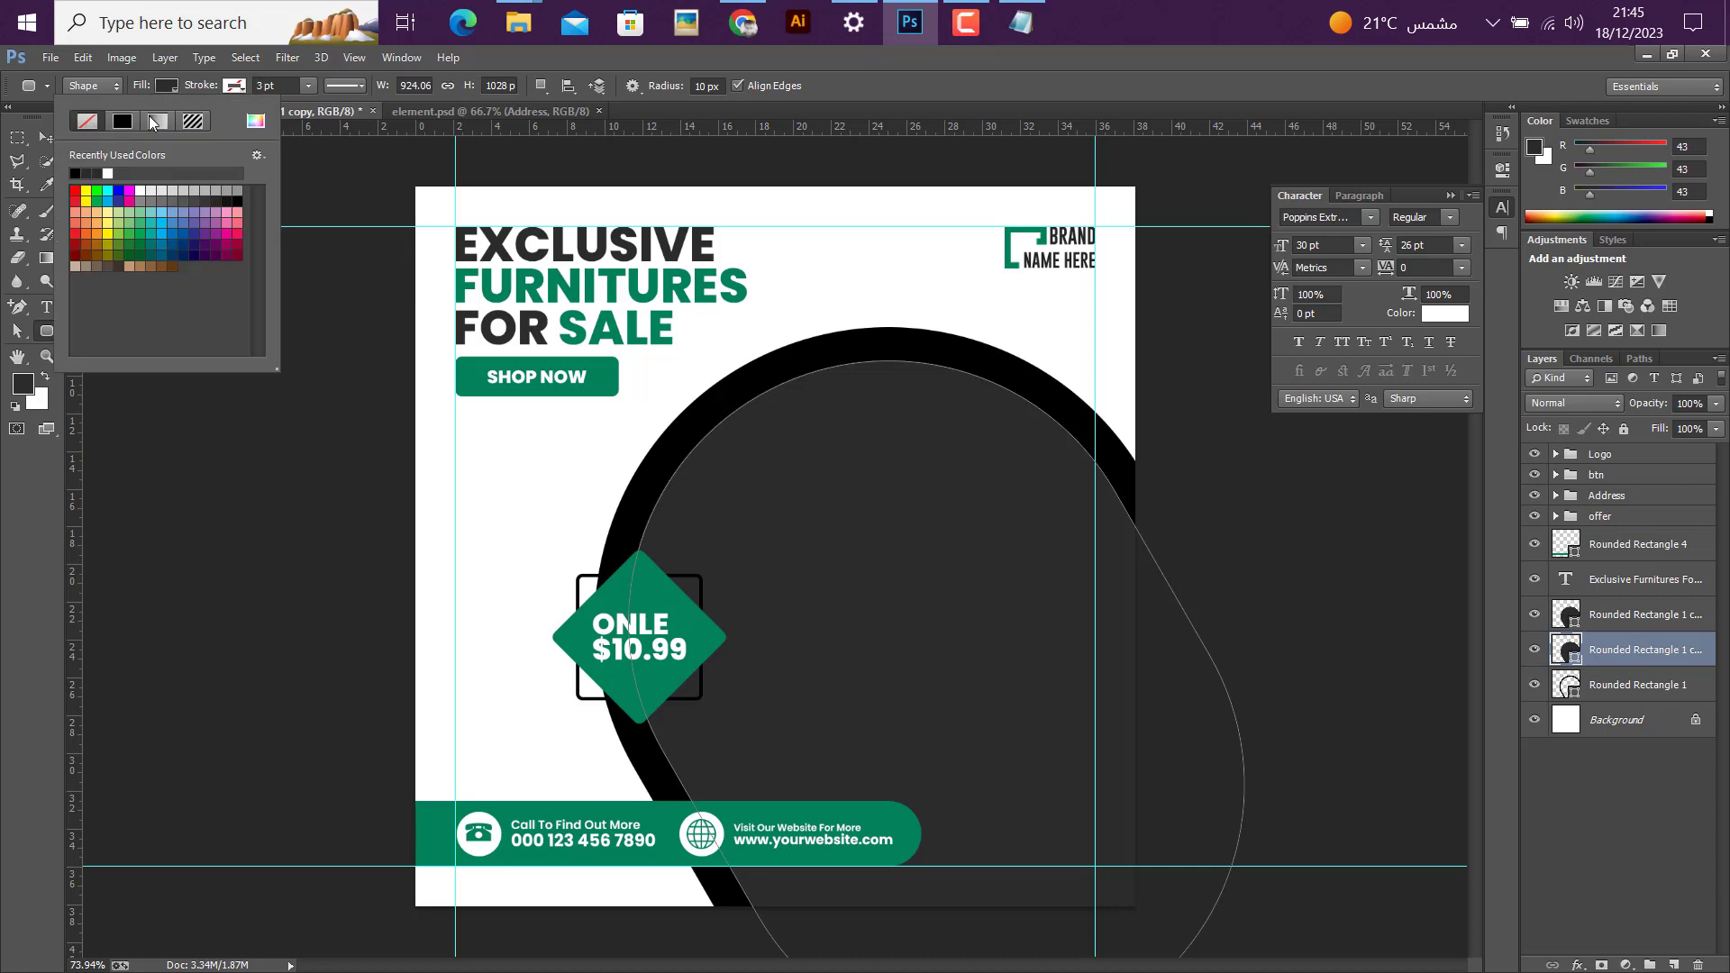
pyautogui.click(227, 86)
pyautogui.click(231, 86)
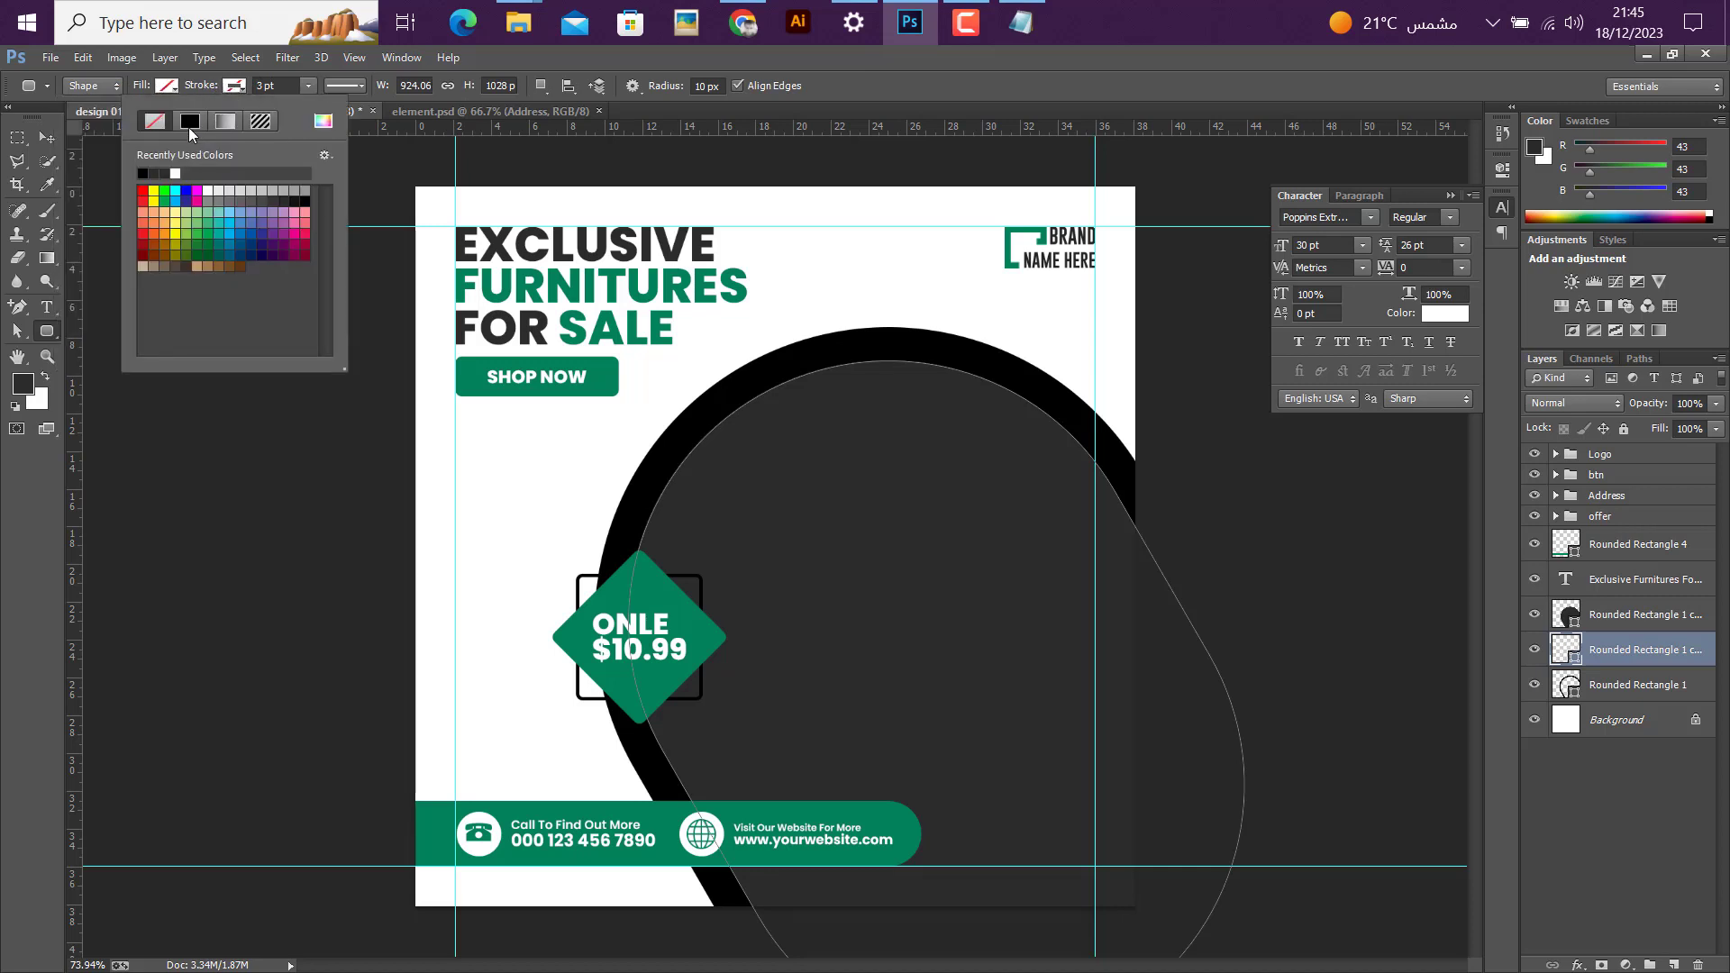
pyautogui.click(332, 88)
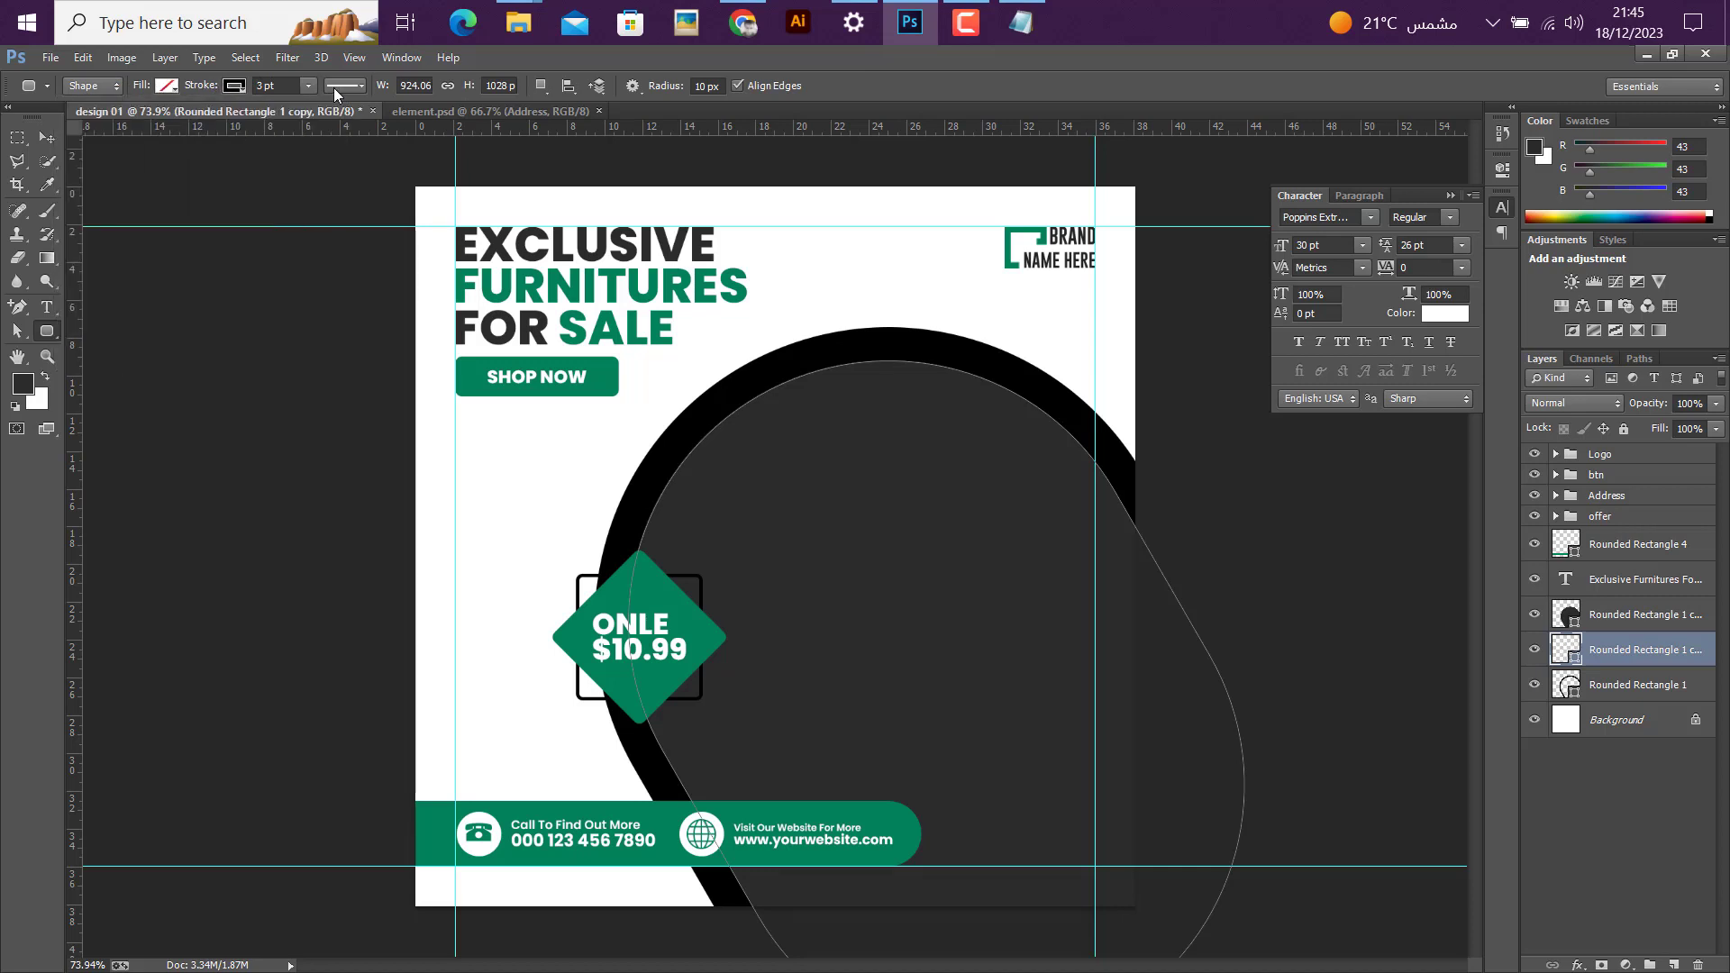
pyautogui.click(333, 89)
pyautogui.click(283, 274)
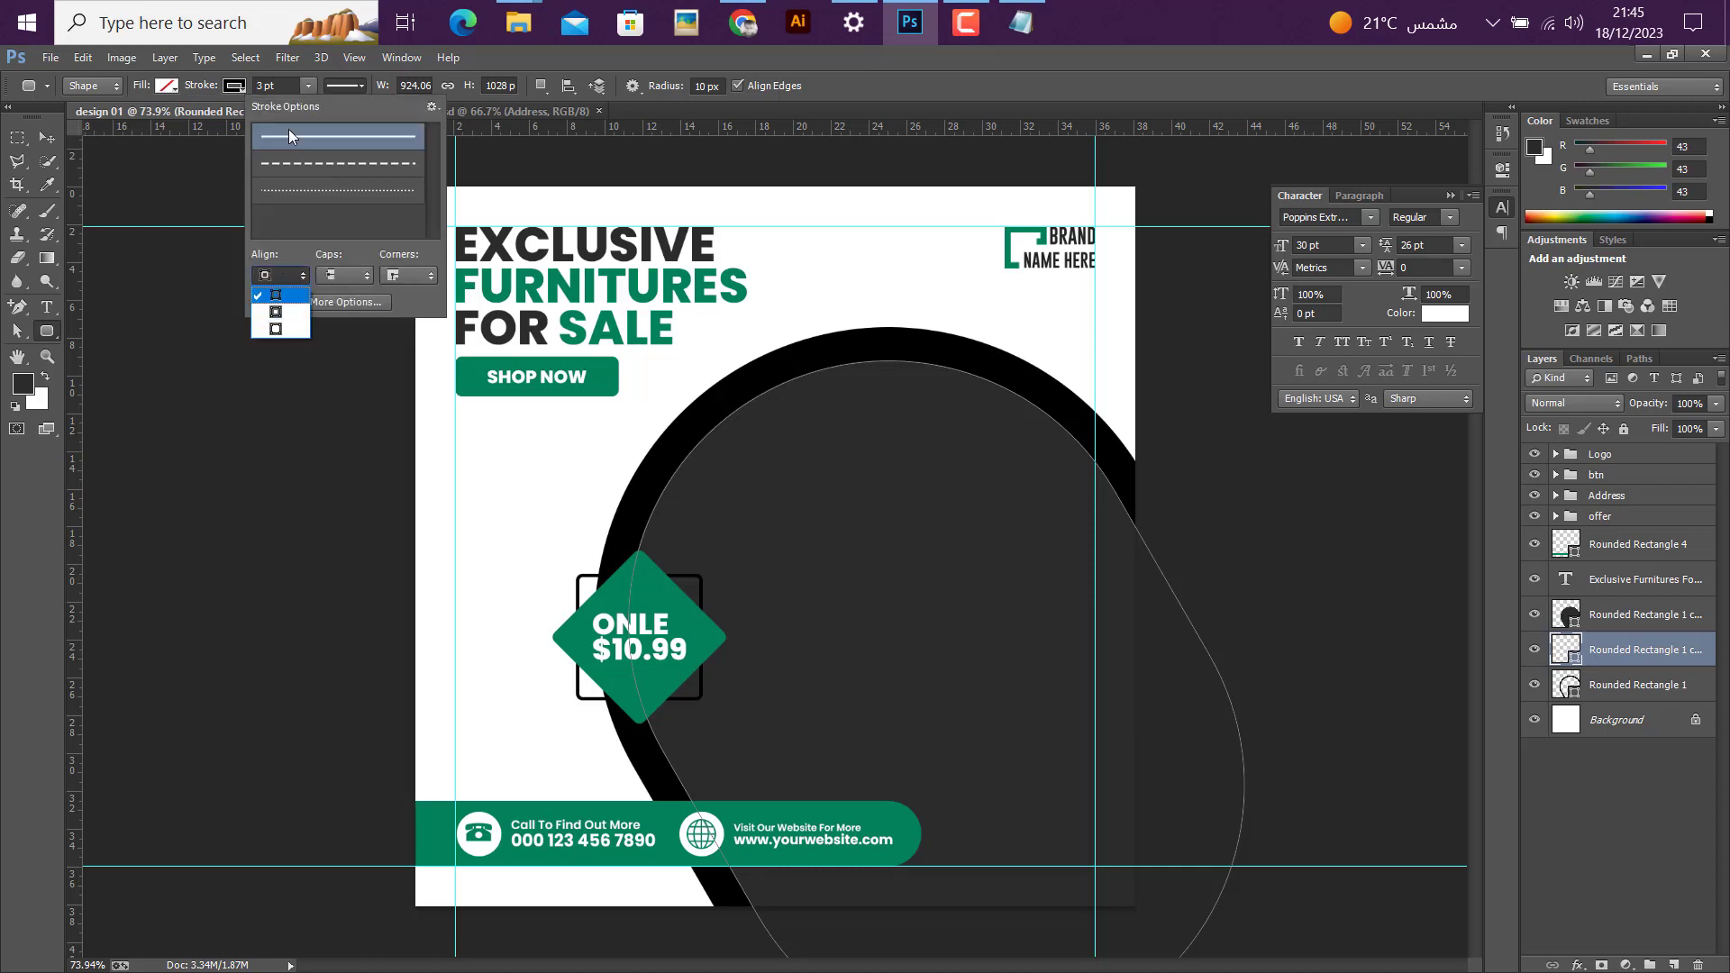
pyautogui.click(281, 330)
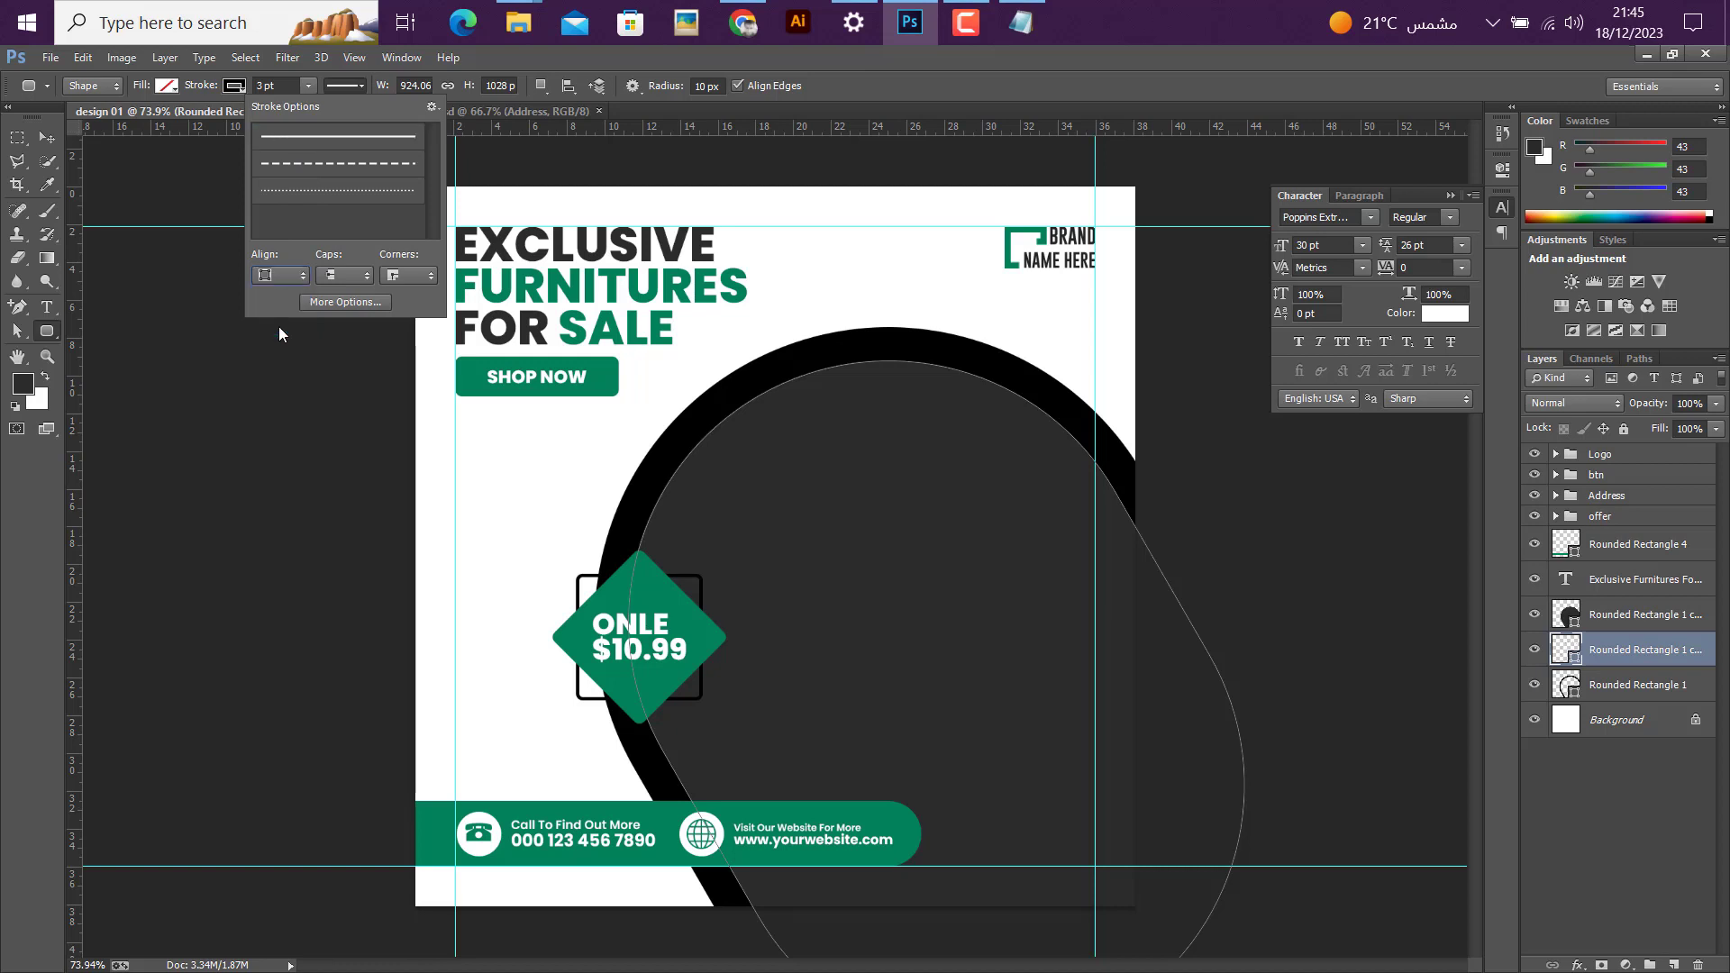
# Step: Set the stroke color of the middle rounded shape copy to white ffffff
pyautogui.click(238, 88)
pyautogui.click(238, 88)
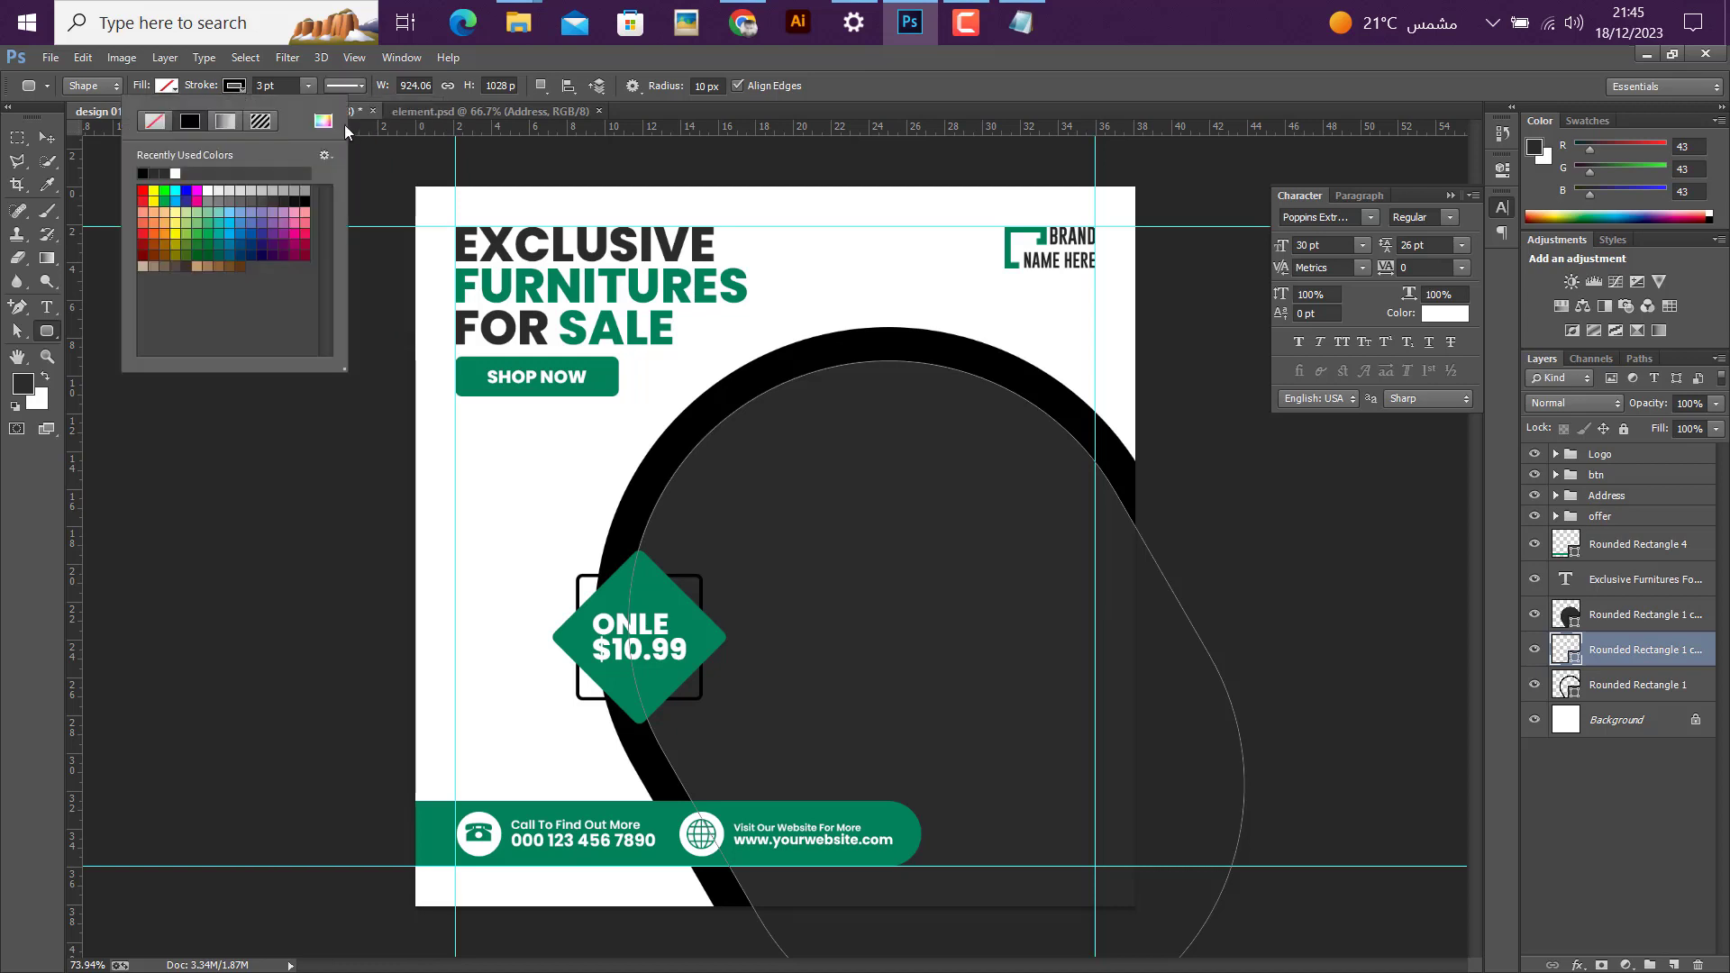
pyautogui.click(323, 122)
pyautogui.click(847, 250)
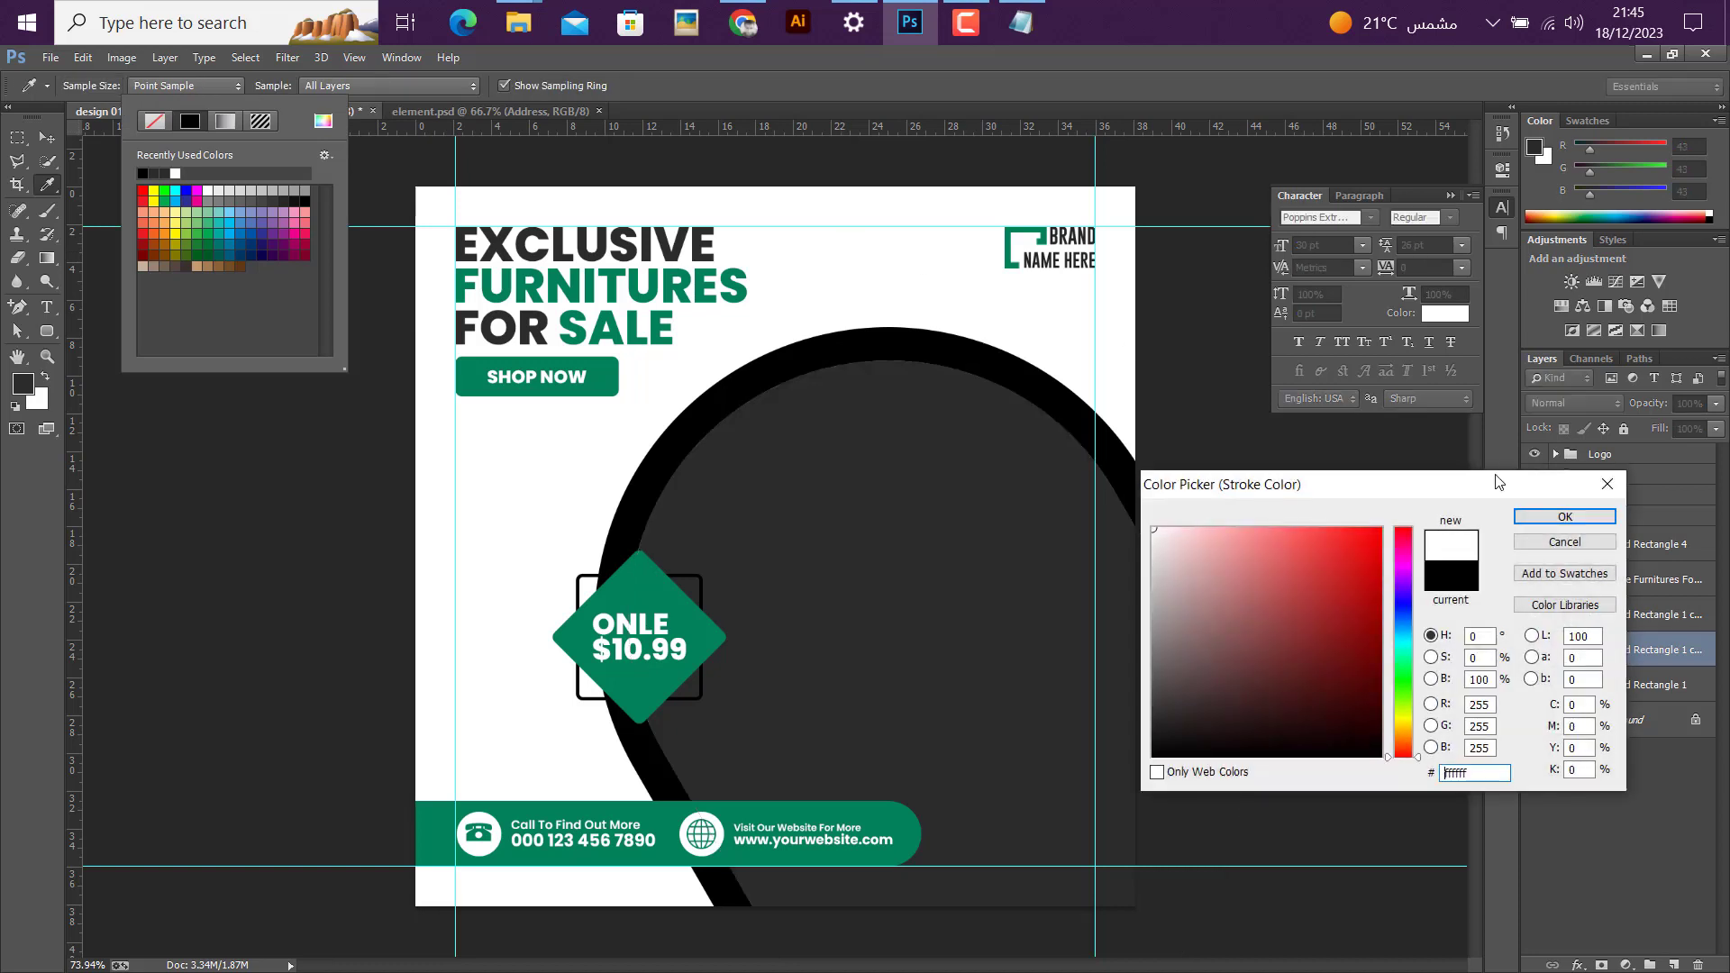
pyautogui.click(1564, 517)
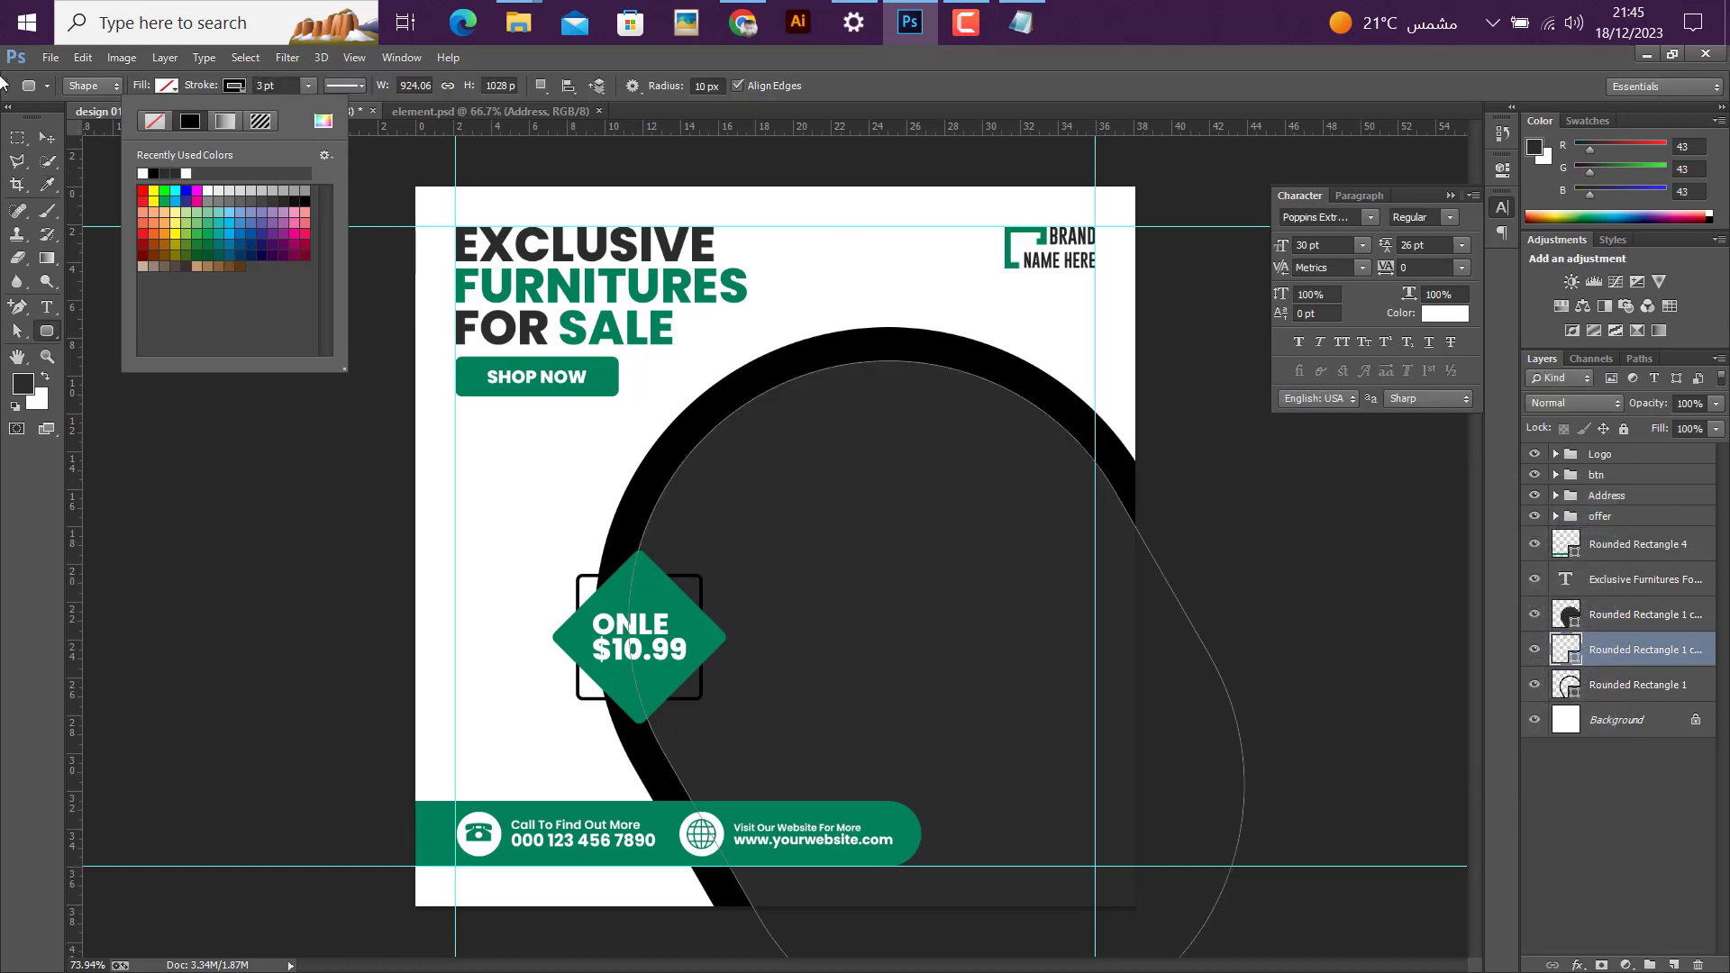
pyautogui.click(47, 137)
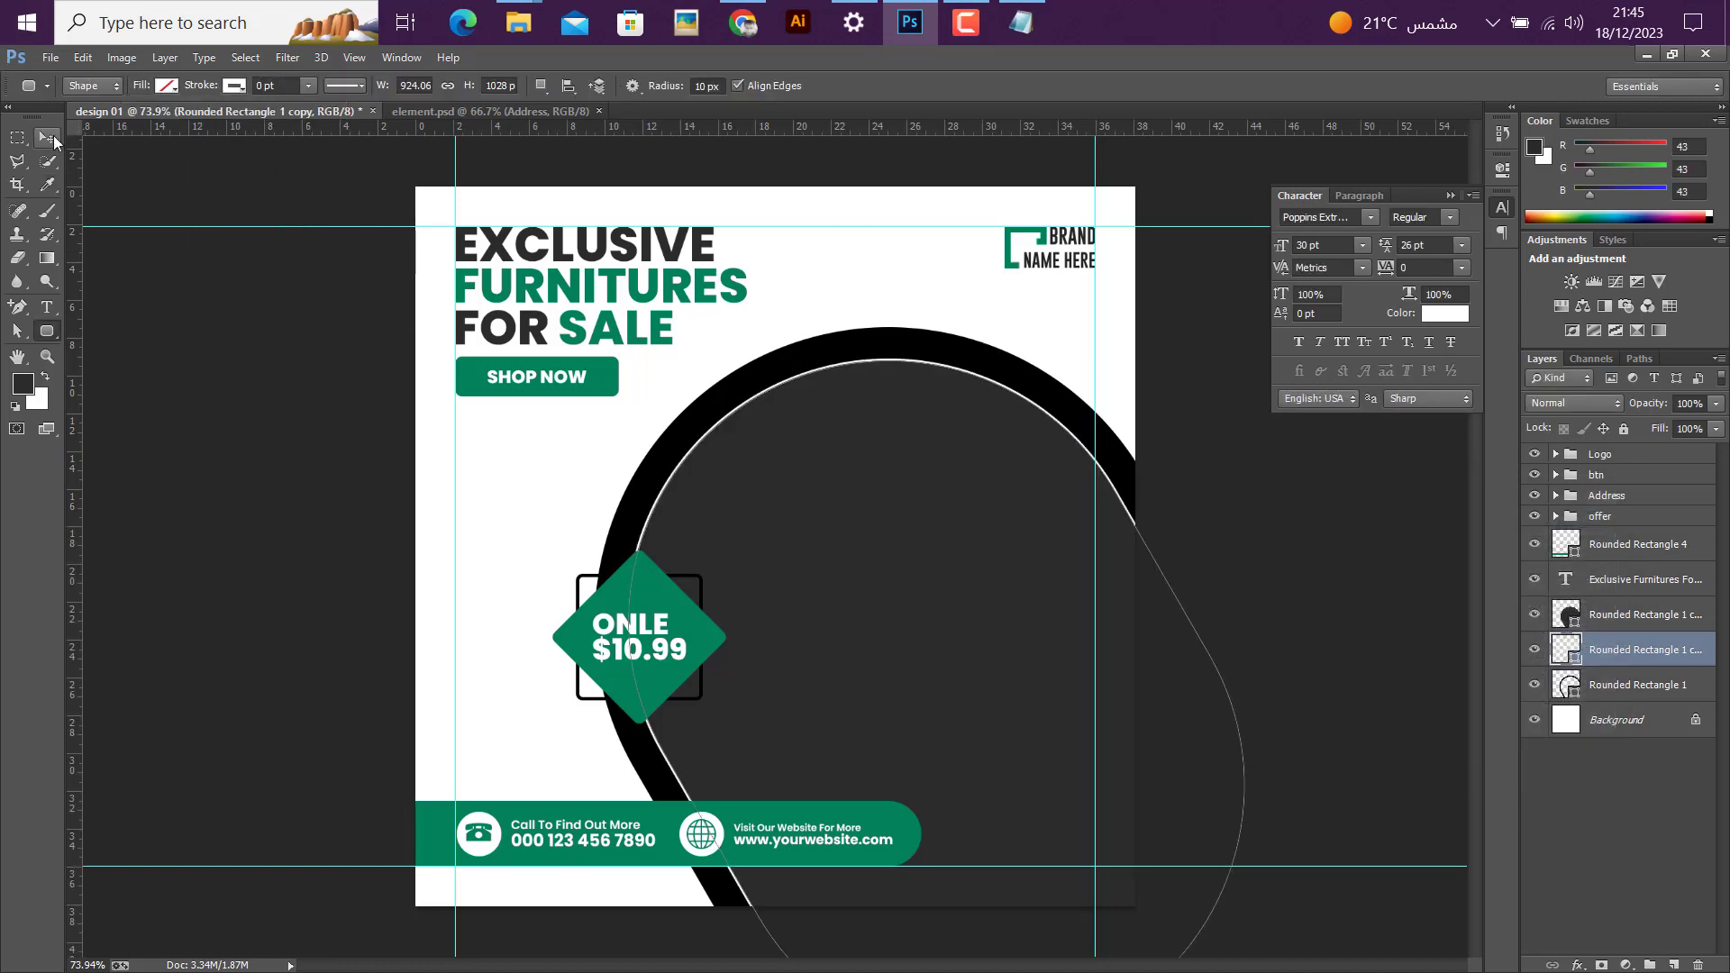
# Step: Recolor the thick stroke of Rounded Rectangle 1 green 00815b, sampled from the SHOP NOW button
pyautogui.scroll(2, 619, 616)
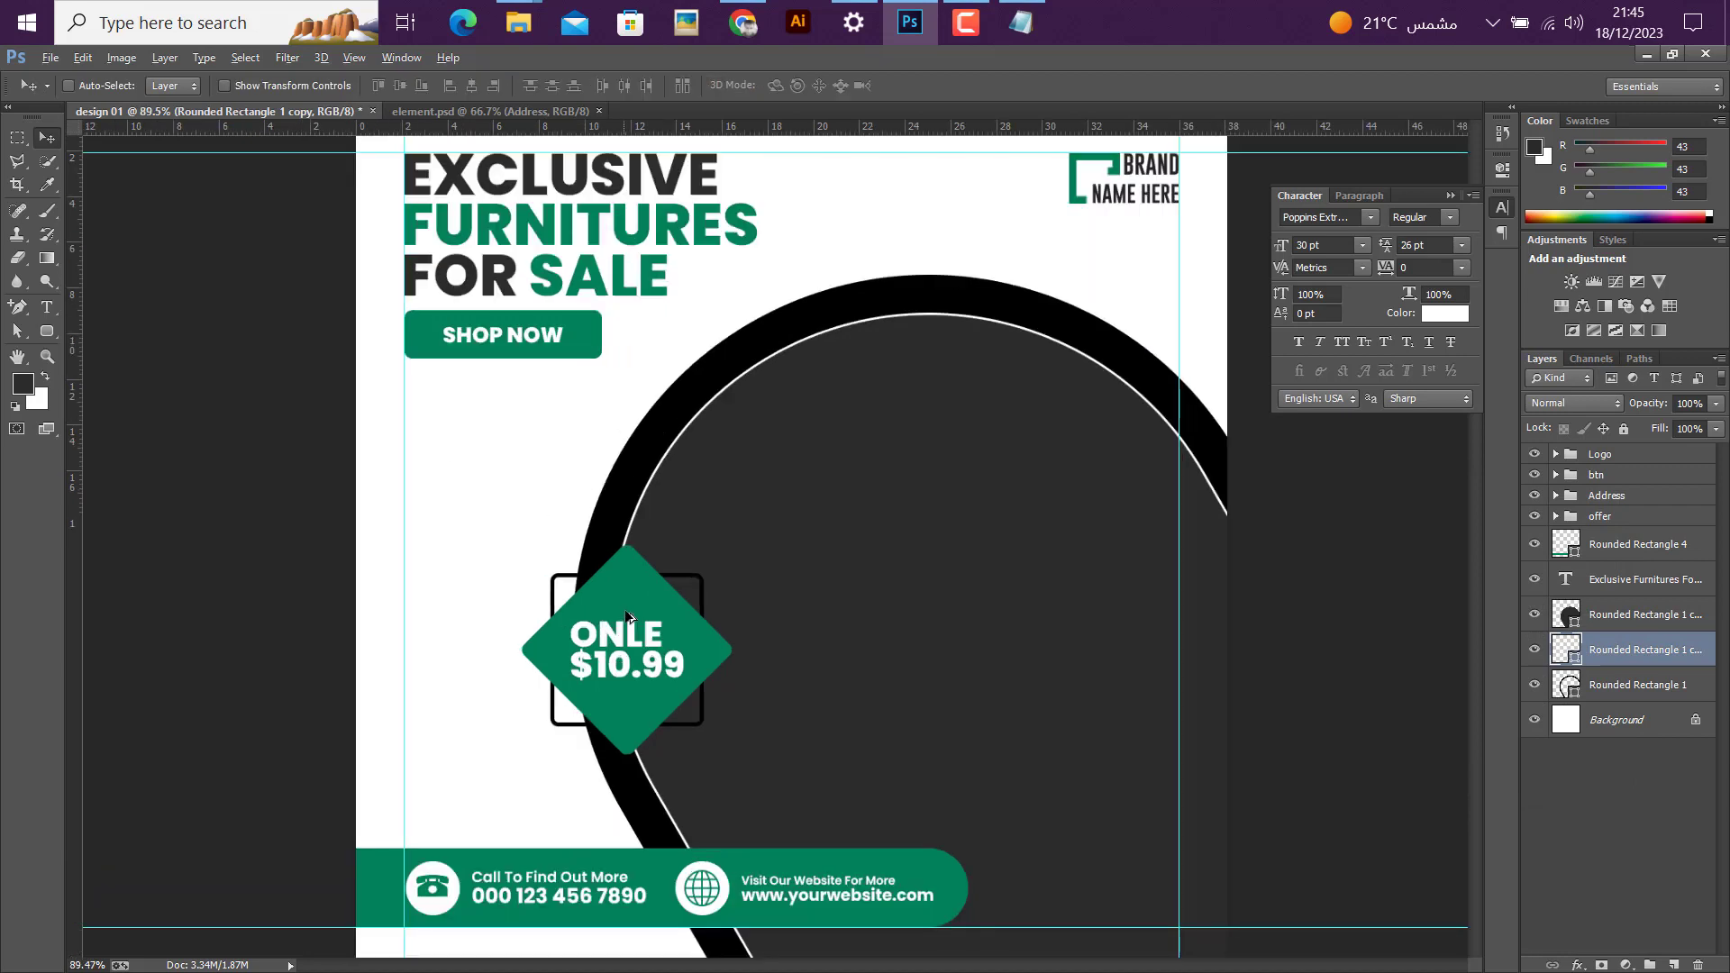
pyautogui.click(1625, 690)
pyautogui.press('u')
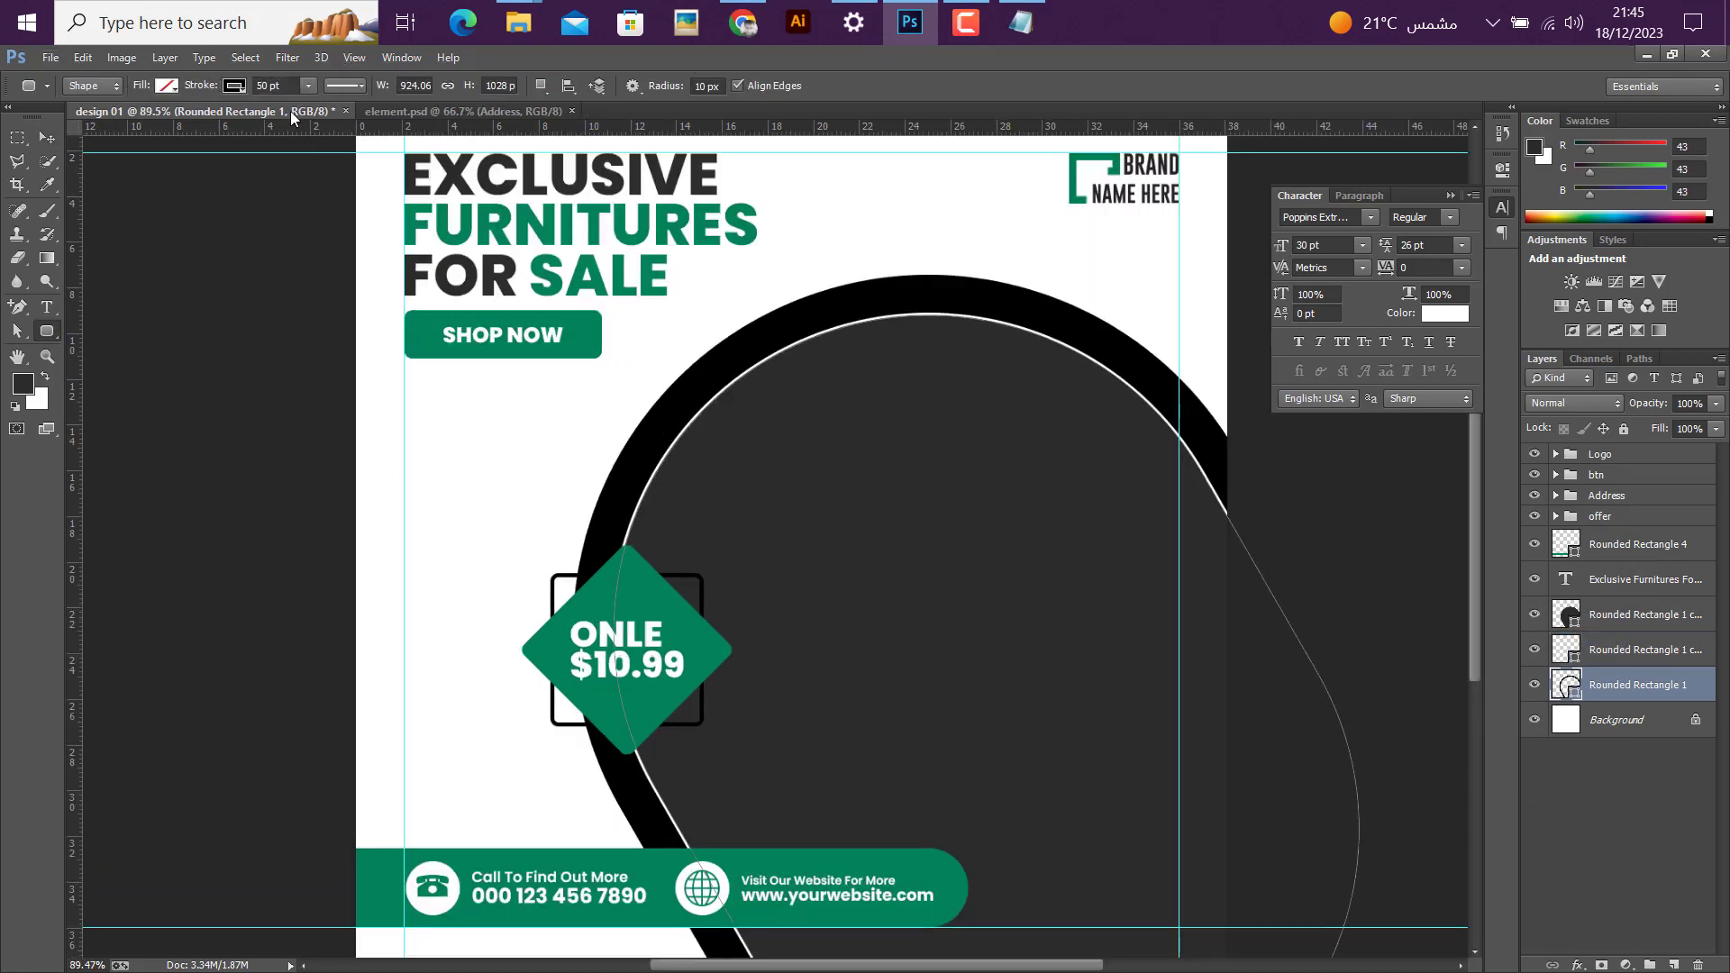
pyautogui.click(233, 87)
pyautogui.click(322, 129)
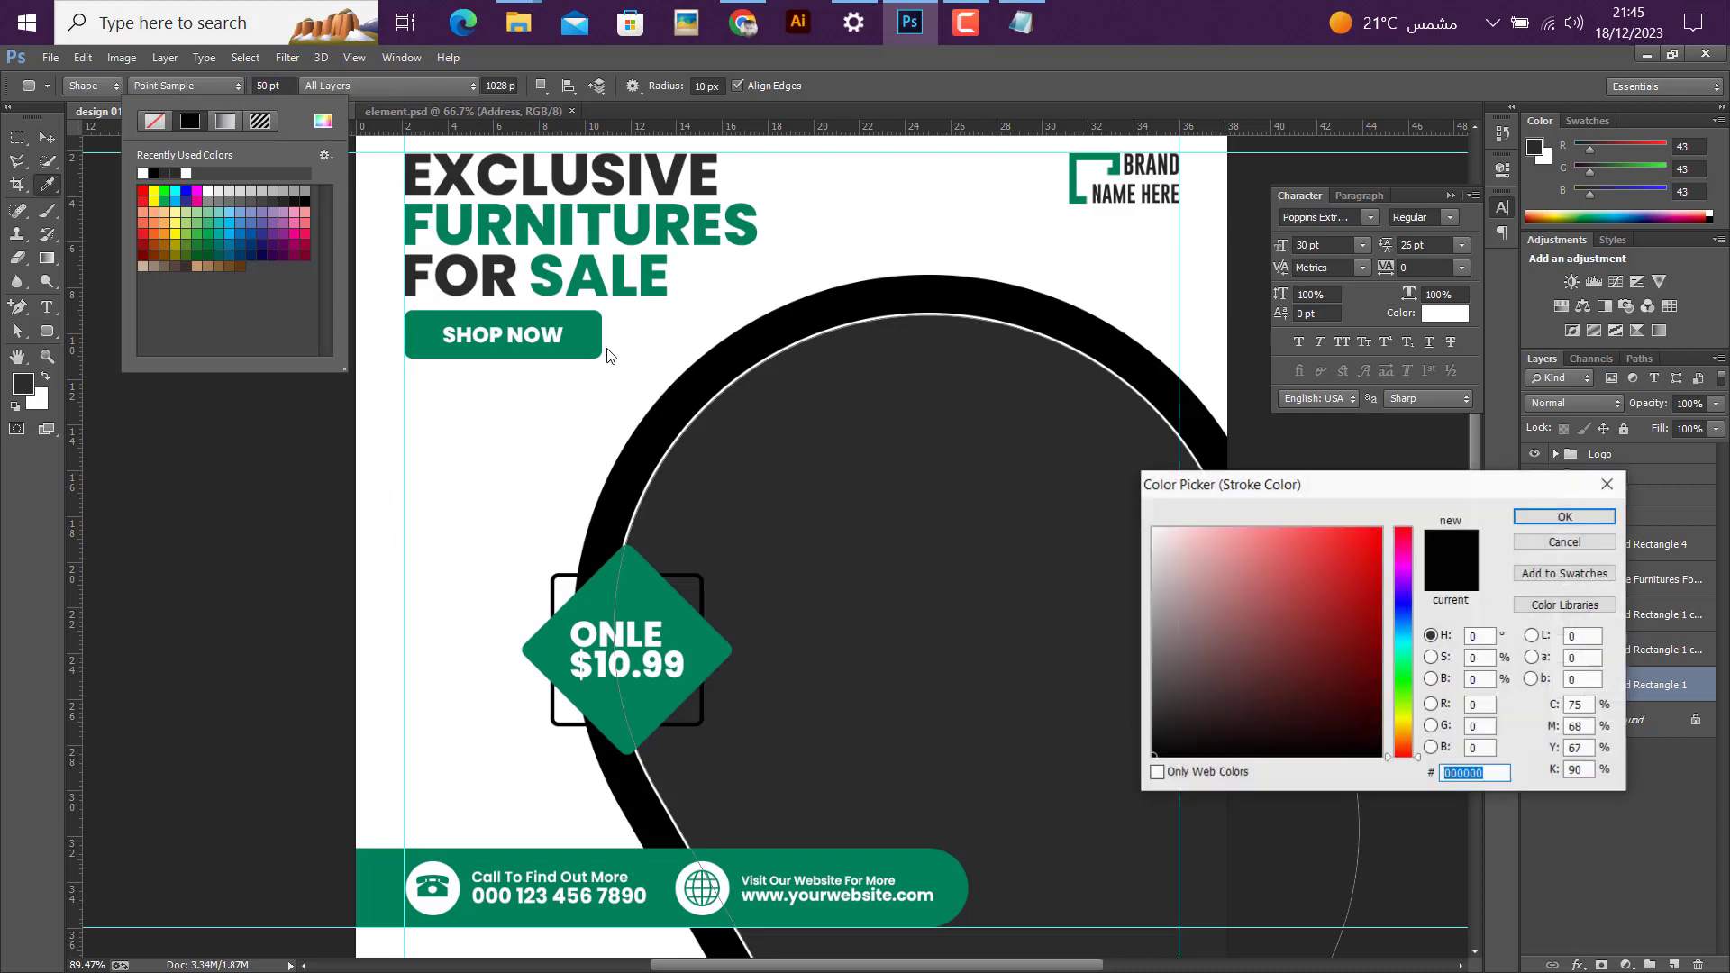
pyautogui.click(592, 342)
pyautogui.click(1563, 517)
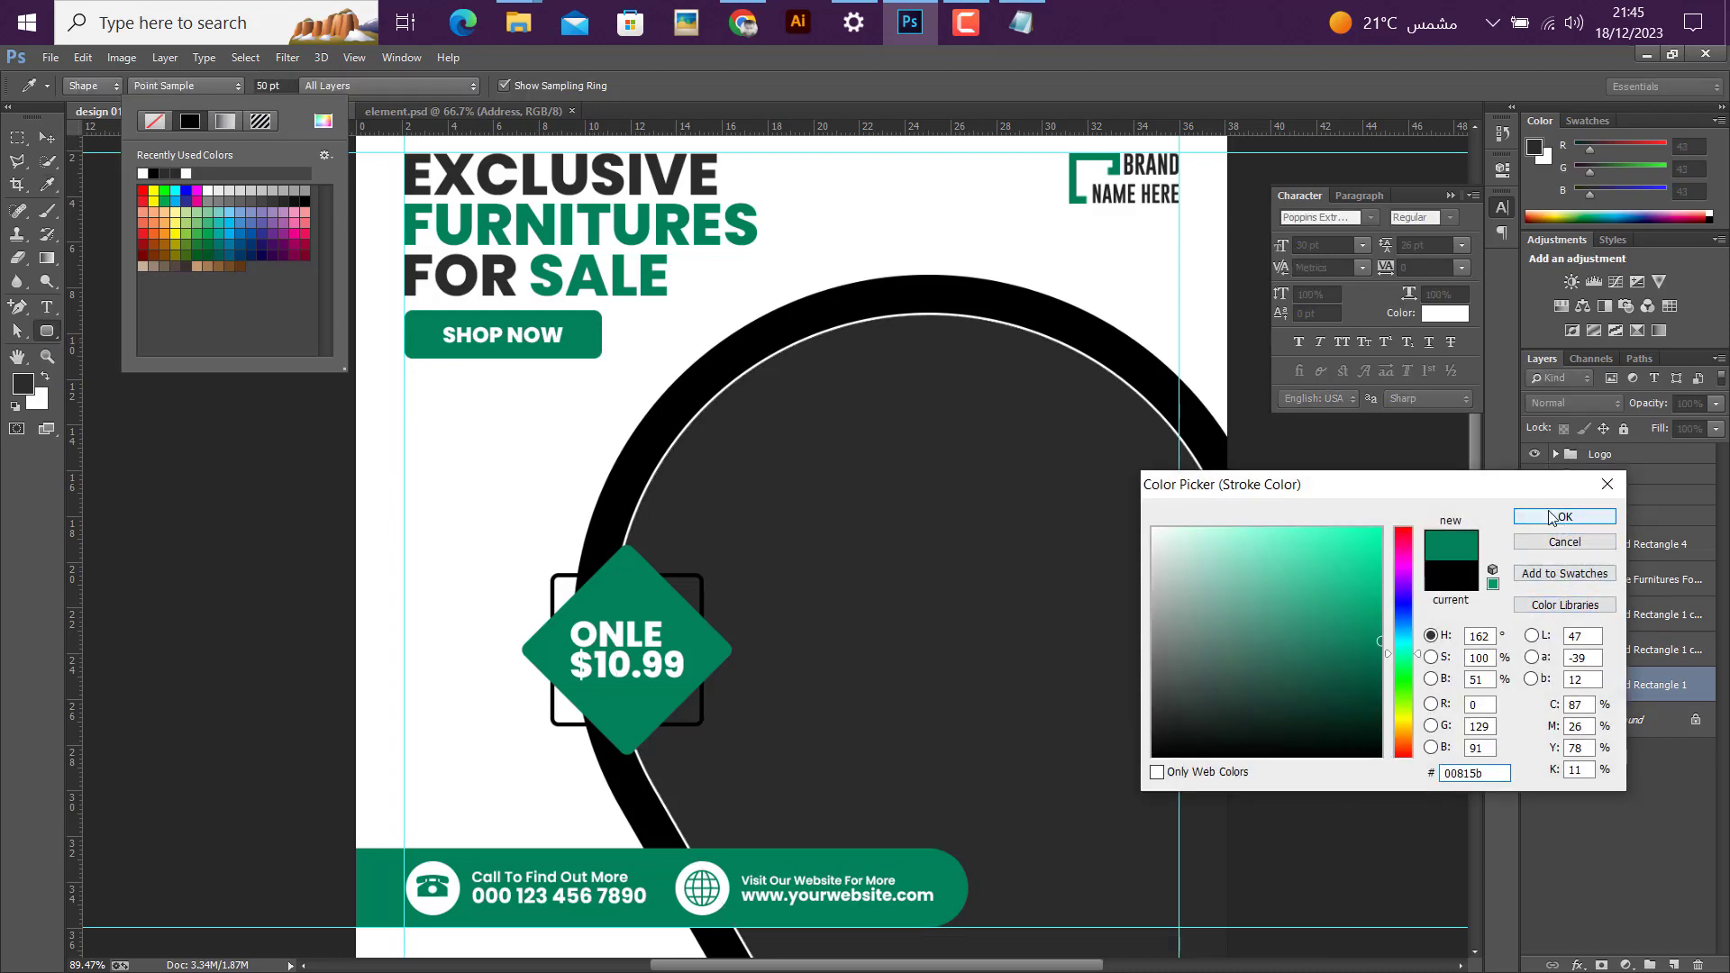
pyautogui.press('Return')
pyautogui.press('v')
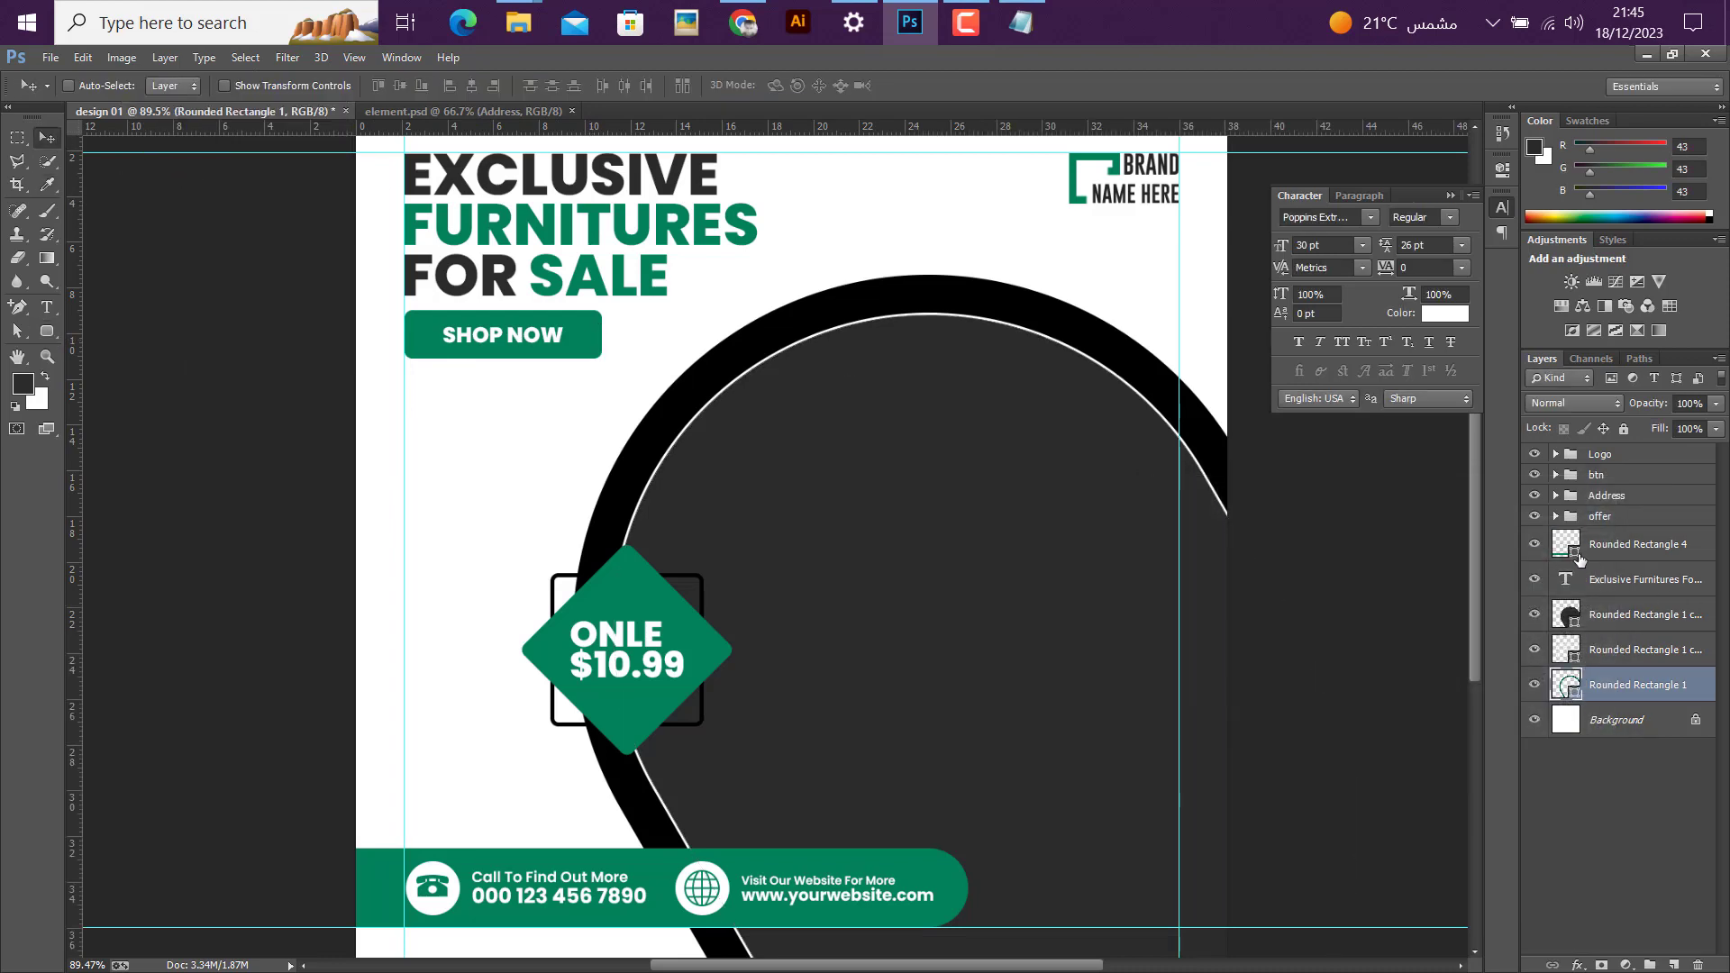
# Step: Move the offer group with the diamond price badge up and slightly left onto the green outline, then select Rounded Rectangle 1
pyautogui.click(1611, 515)
pyautogui.moveTo(685, 674); pyautogui.dragTo(666, 619)
pyautogui.scroll(-2, 666, 618)
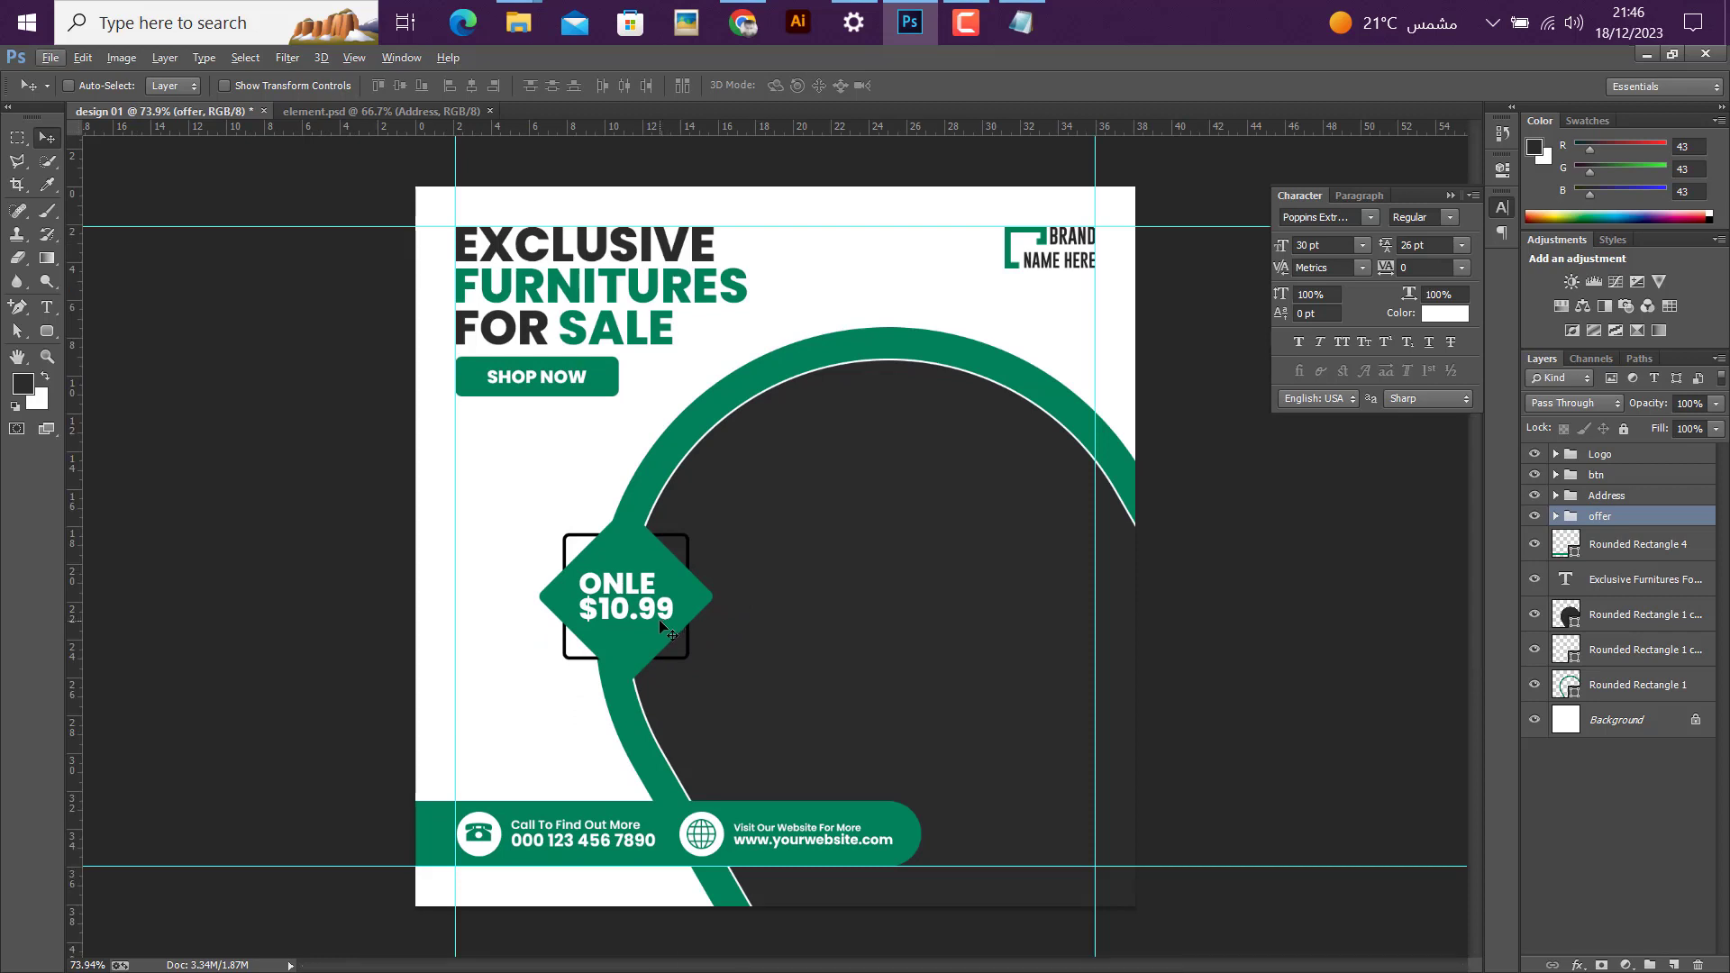
pyautogui.scroll(2, 644, 642)
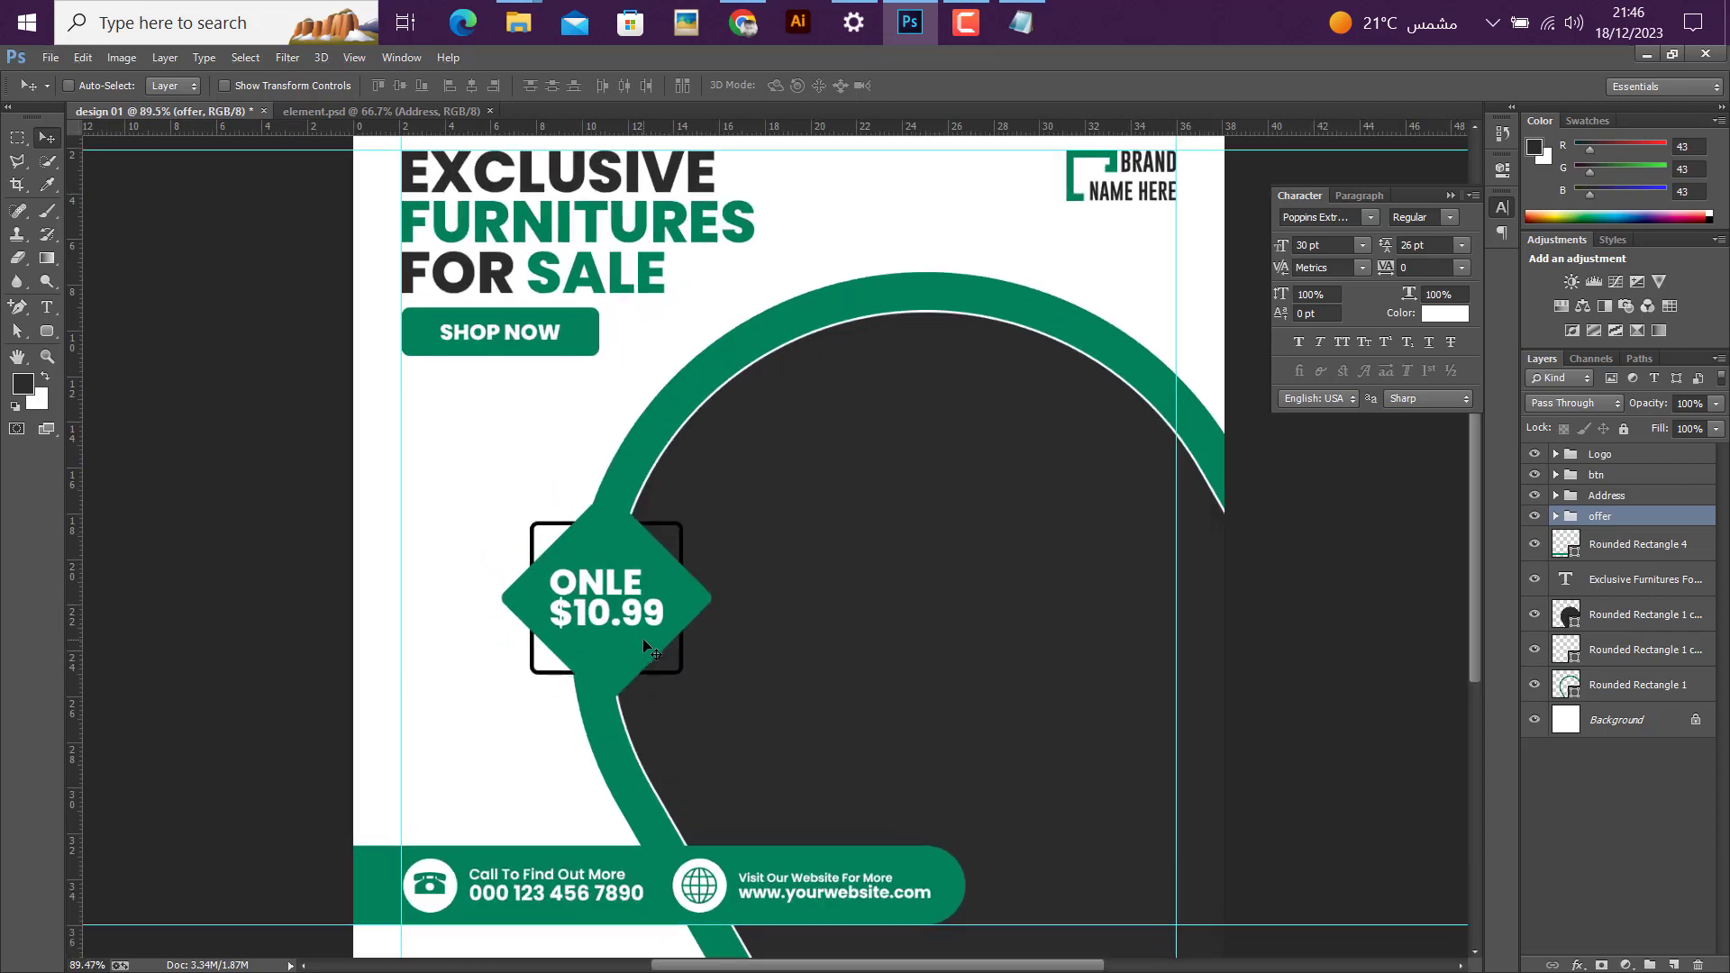
pyautogui.click(1615, 689)
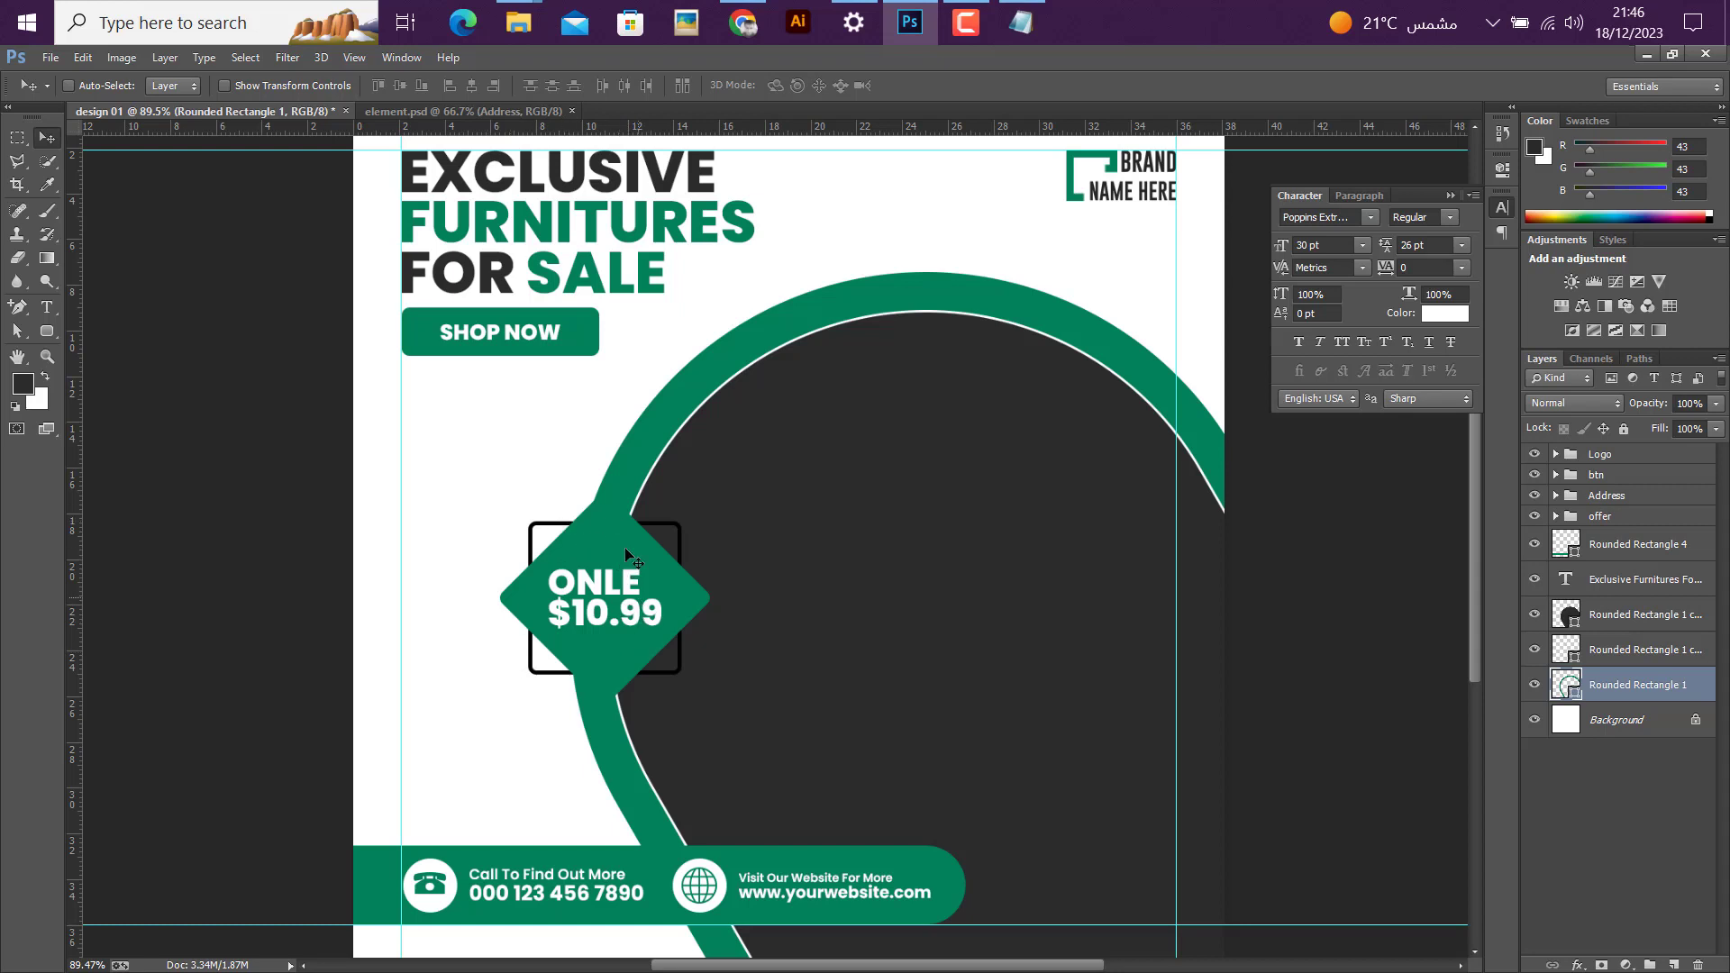
# Step: Add an anchor point to the Rounded Rectangle 1 path where it runs behind the diamond price badge
pyautogui.moveTo(18, 309); pyautogui.dragTo(87, 343)
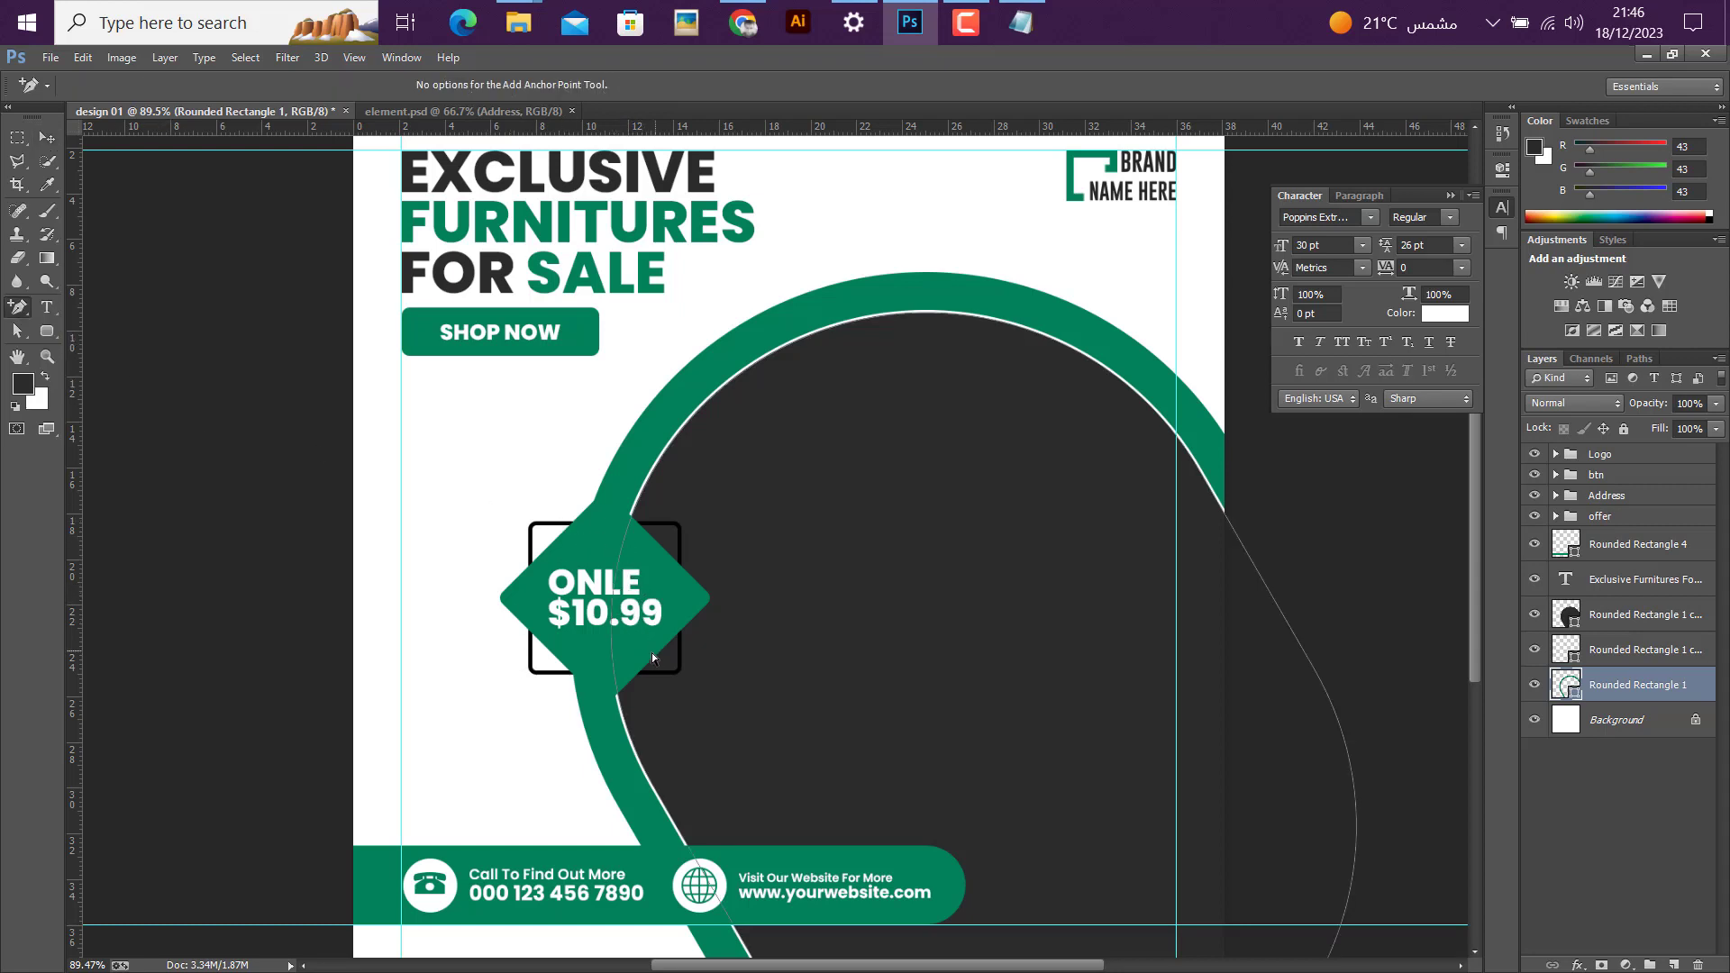
pyautogui.click(613, 613)
pyautogui.scroll(-5, 226, 565)
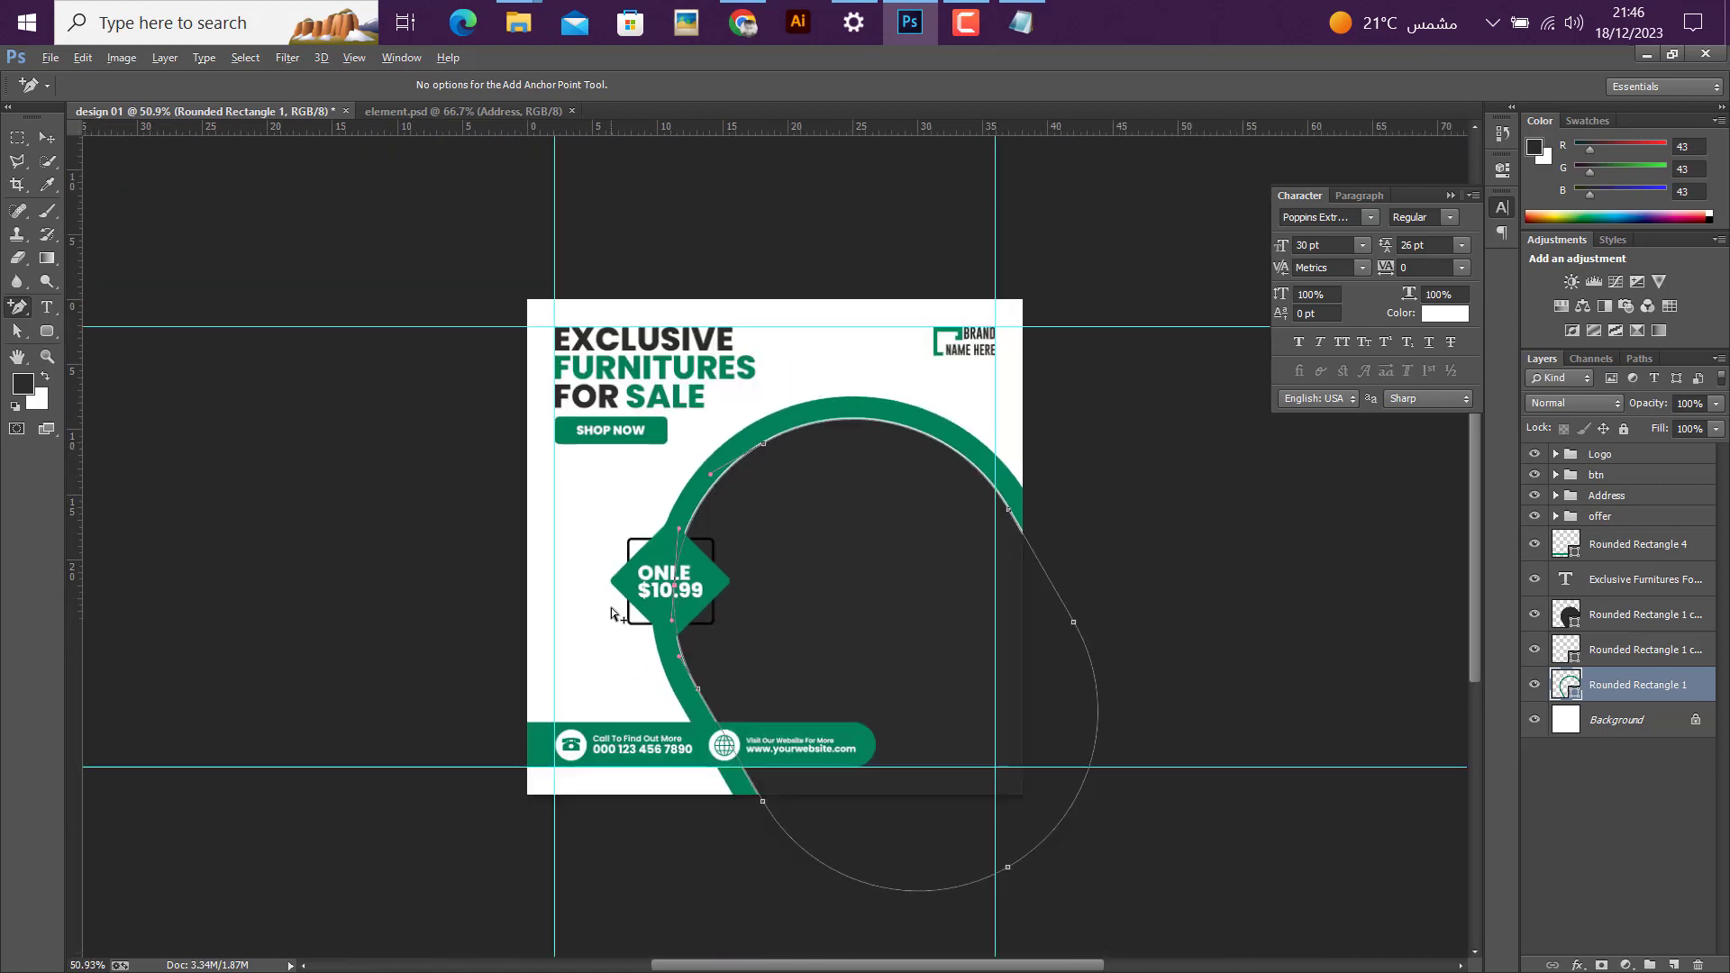
# Step: Delete the lower anchor points and segments of the Rounded Rectangle 1 path so the green outline ends behind the price badge
pyautogui.click(9, 337)
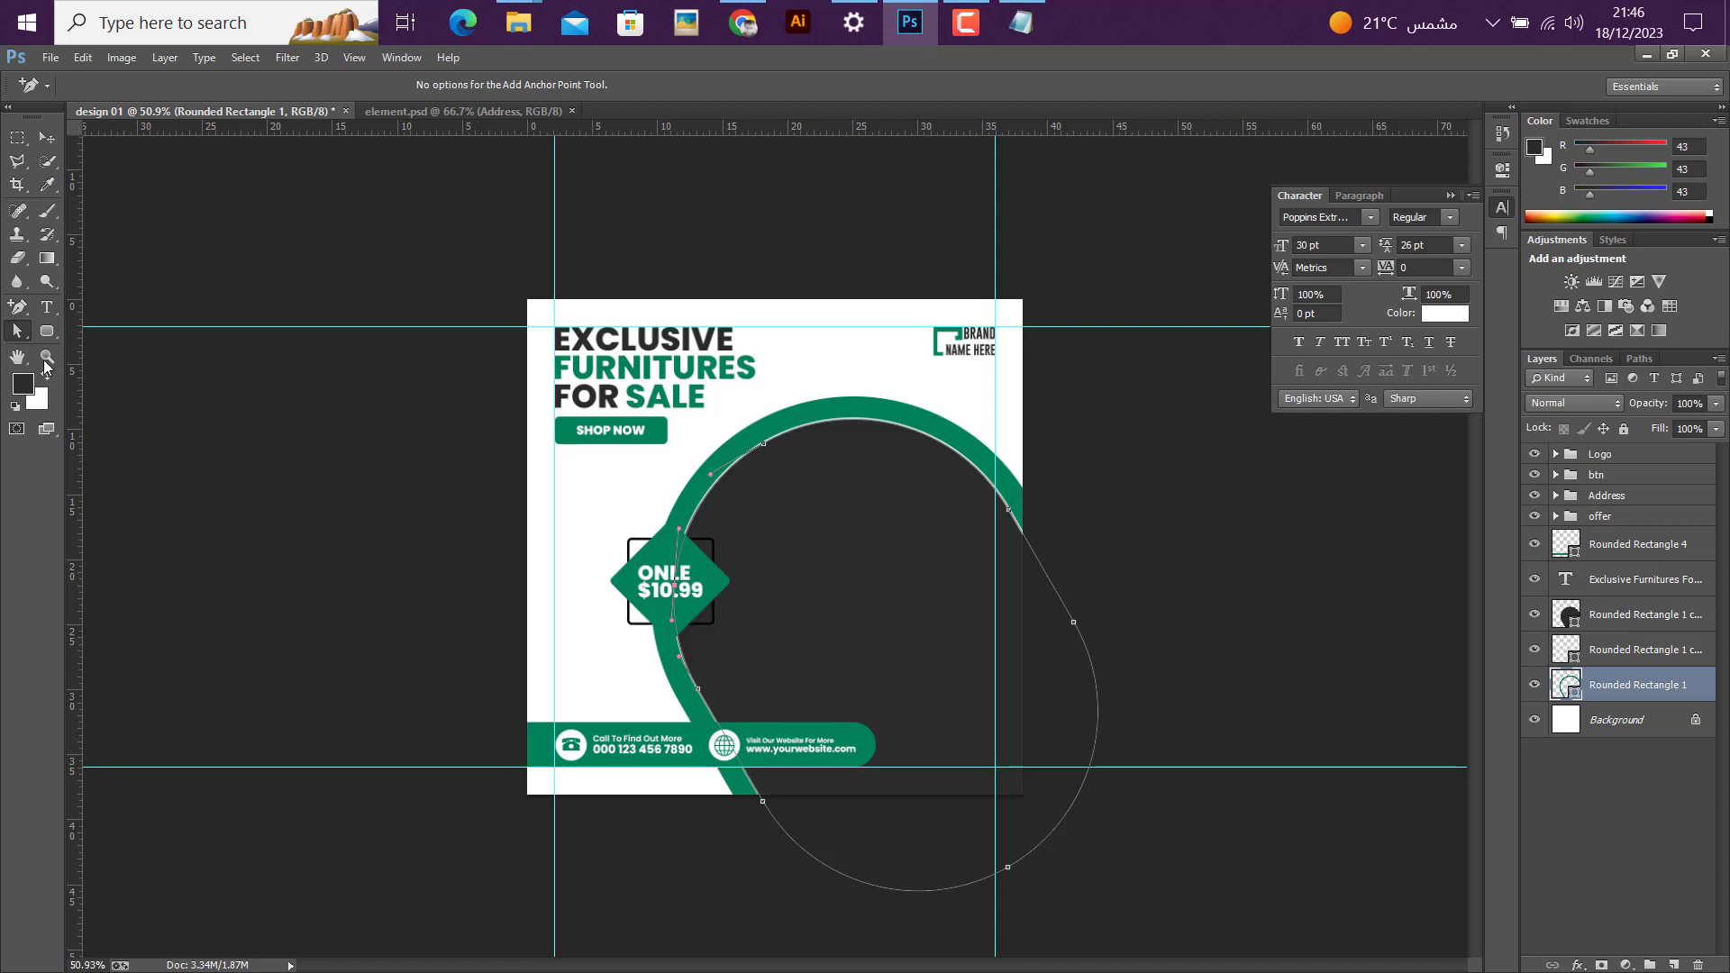
pyautogui.rightClick(16, 331)
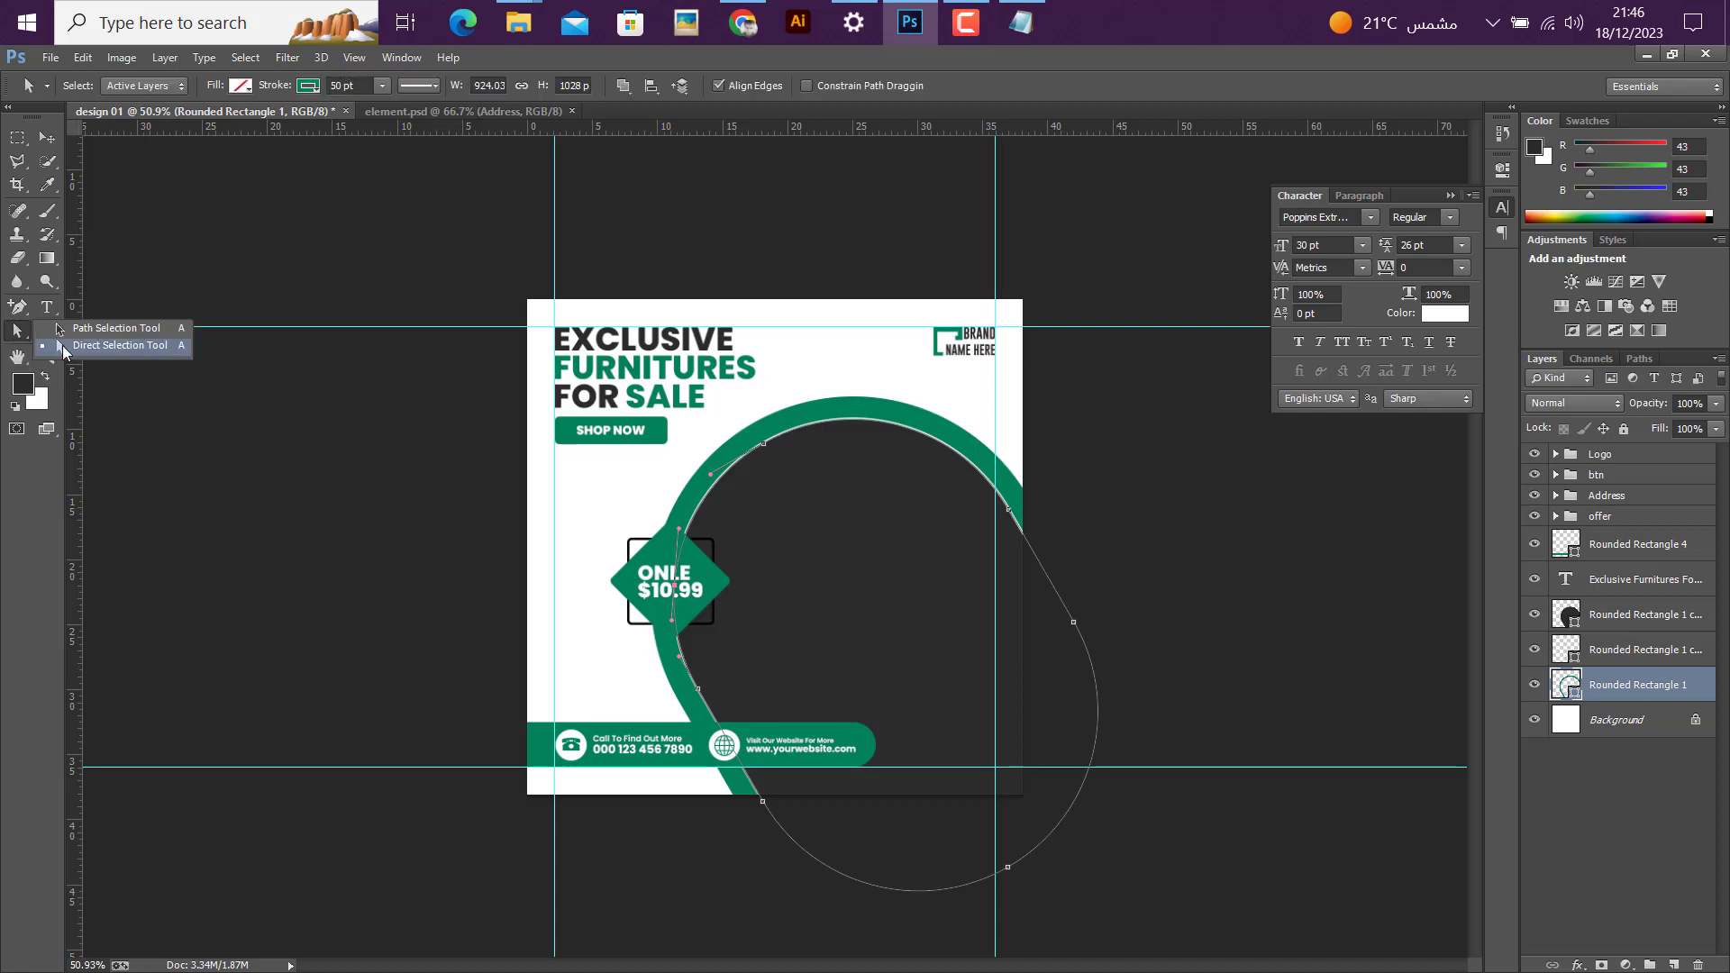
pyautogui.click(121, 346)
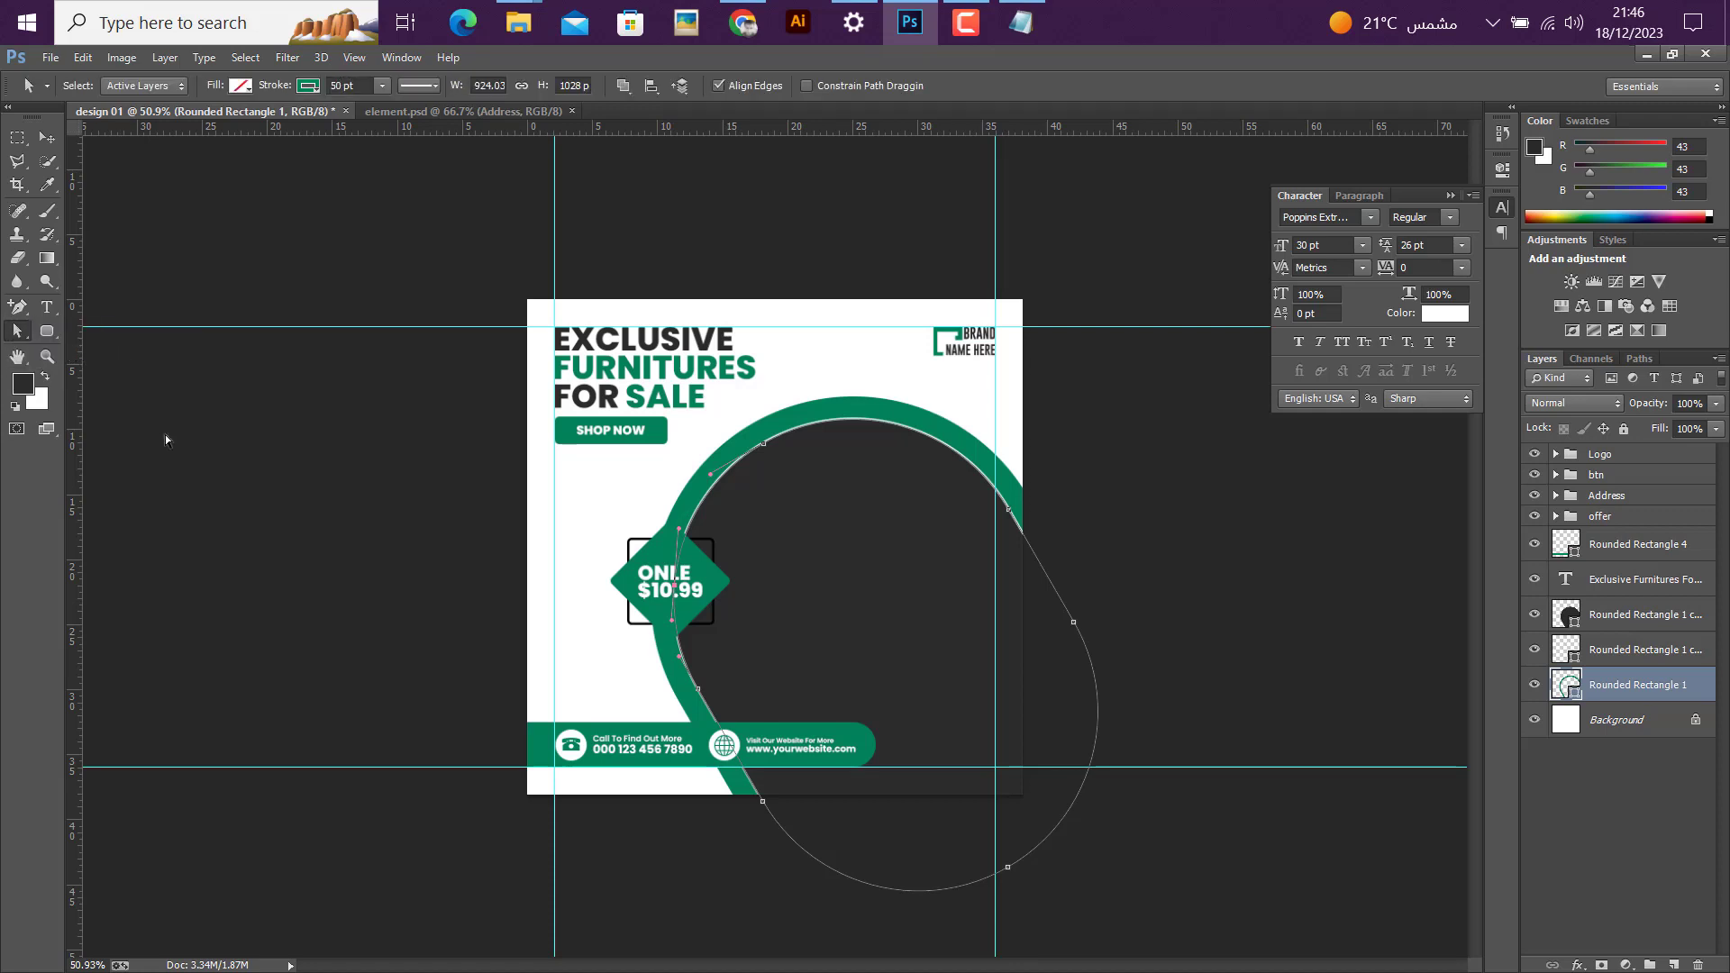
pyautogui.moveTo(827, 847); pyautogui.dragTo(688, 775)
pyautogui.press('Delete')
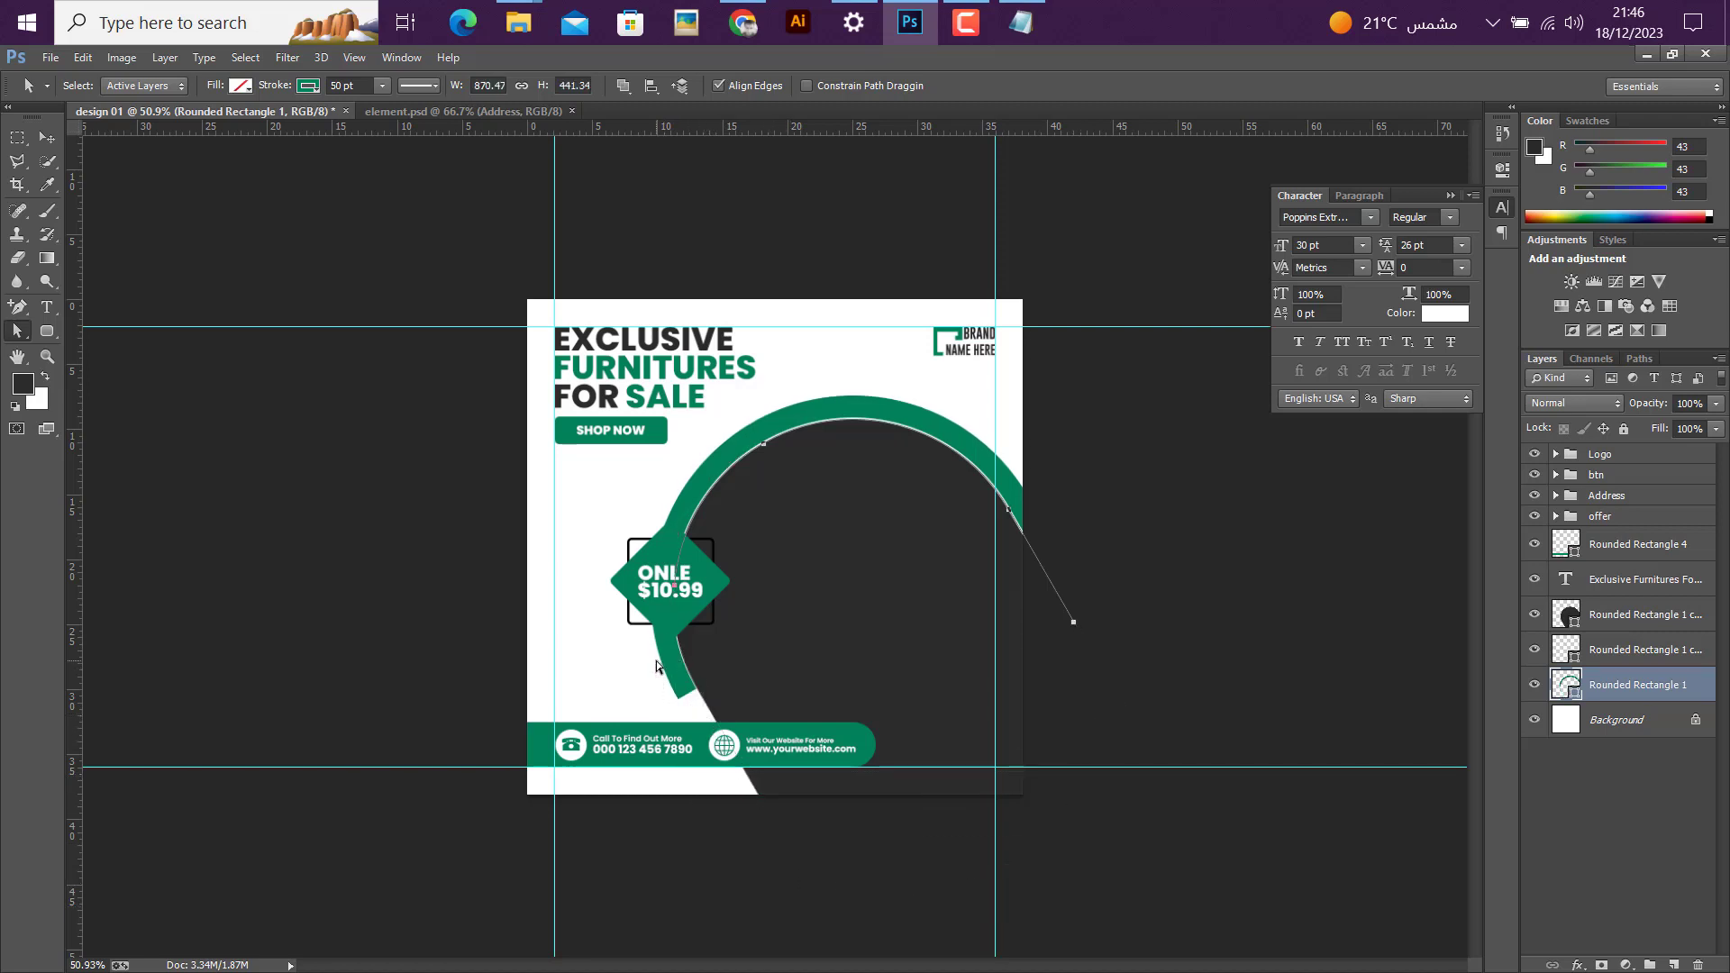
pyautogui.press('Delete')
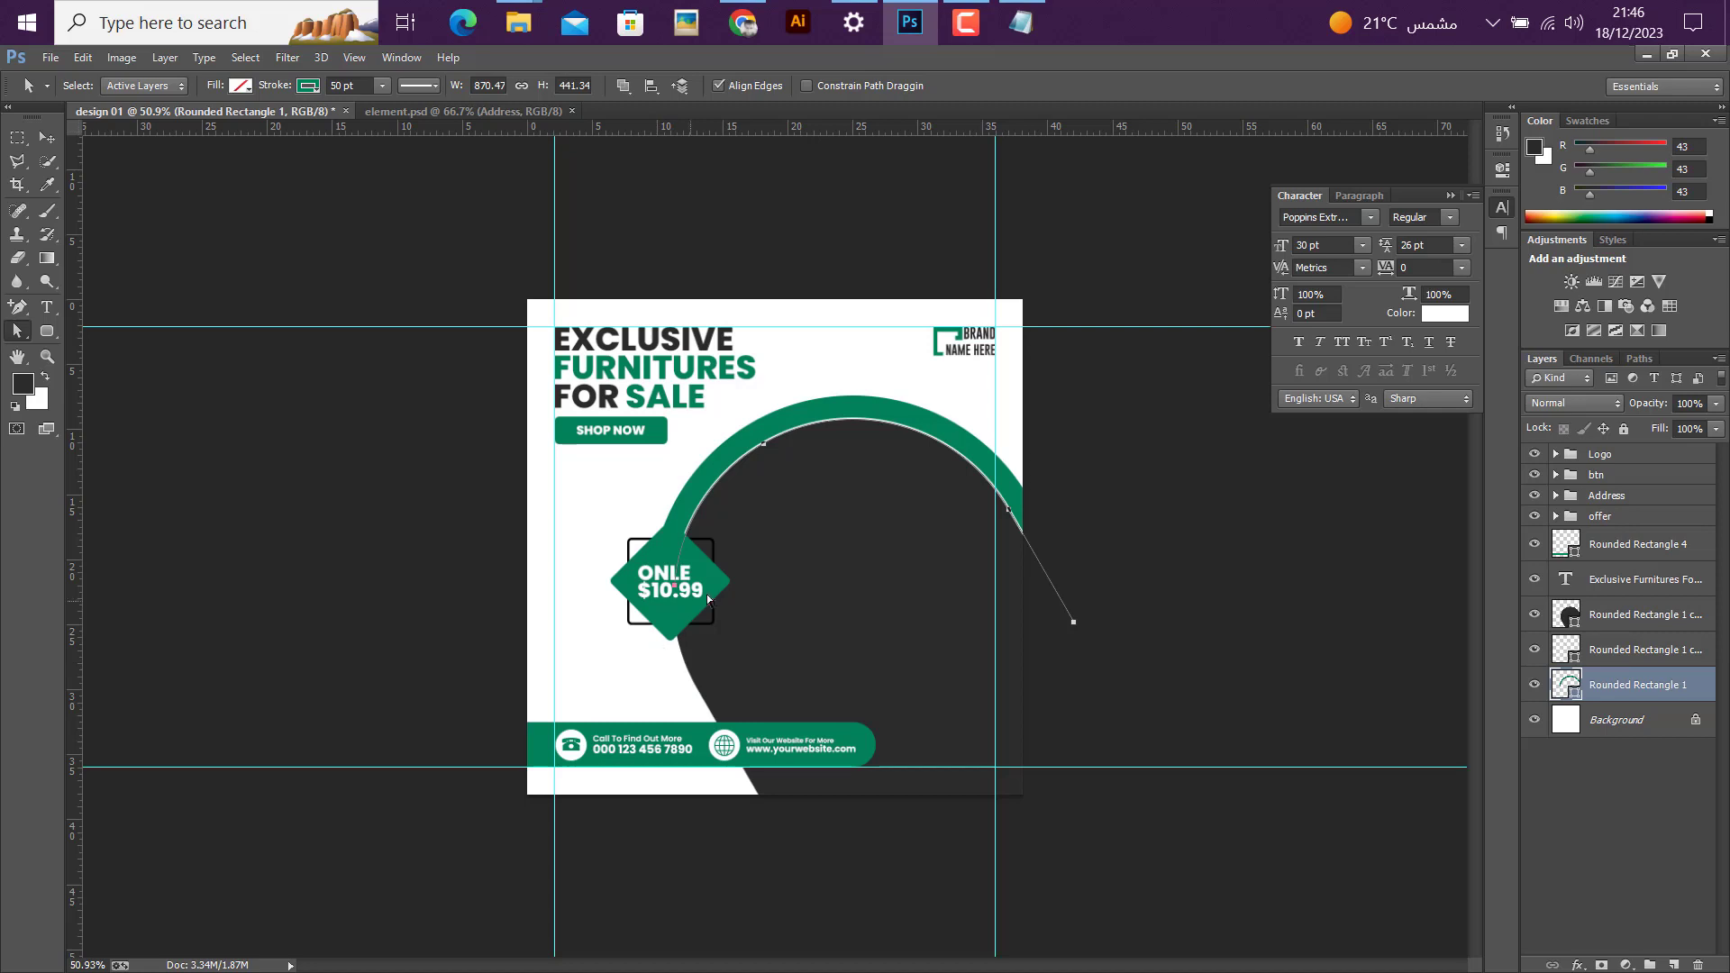
pyautogui.click(45, 140)
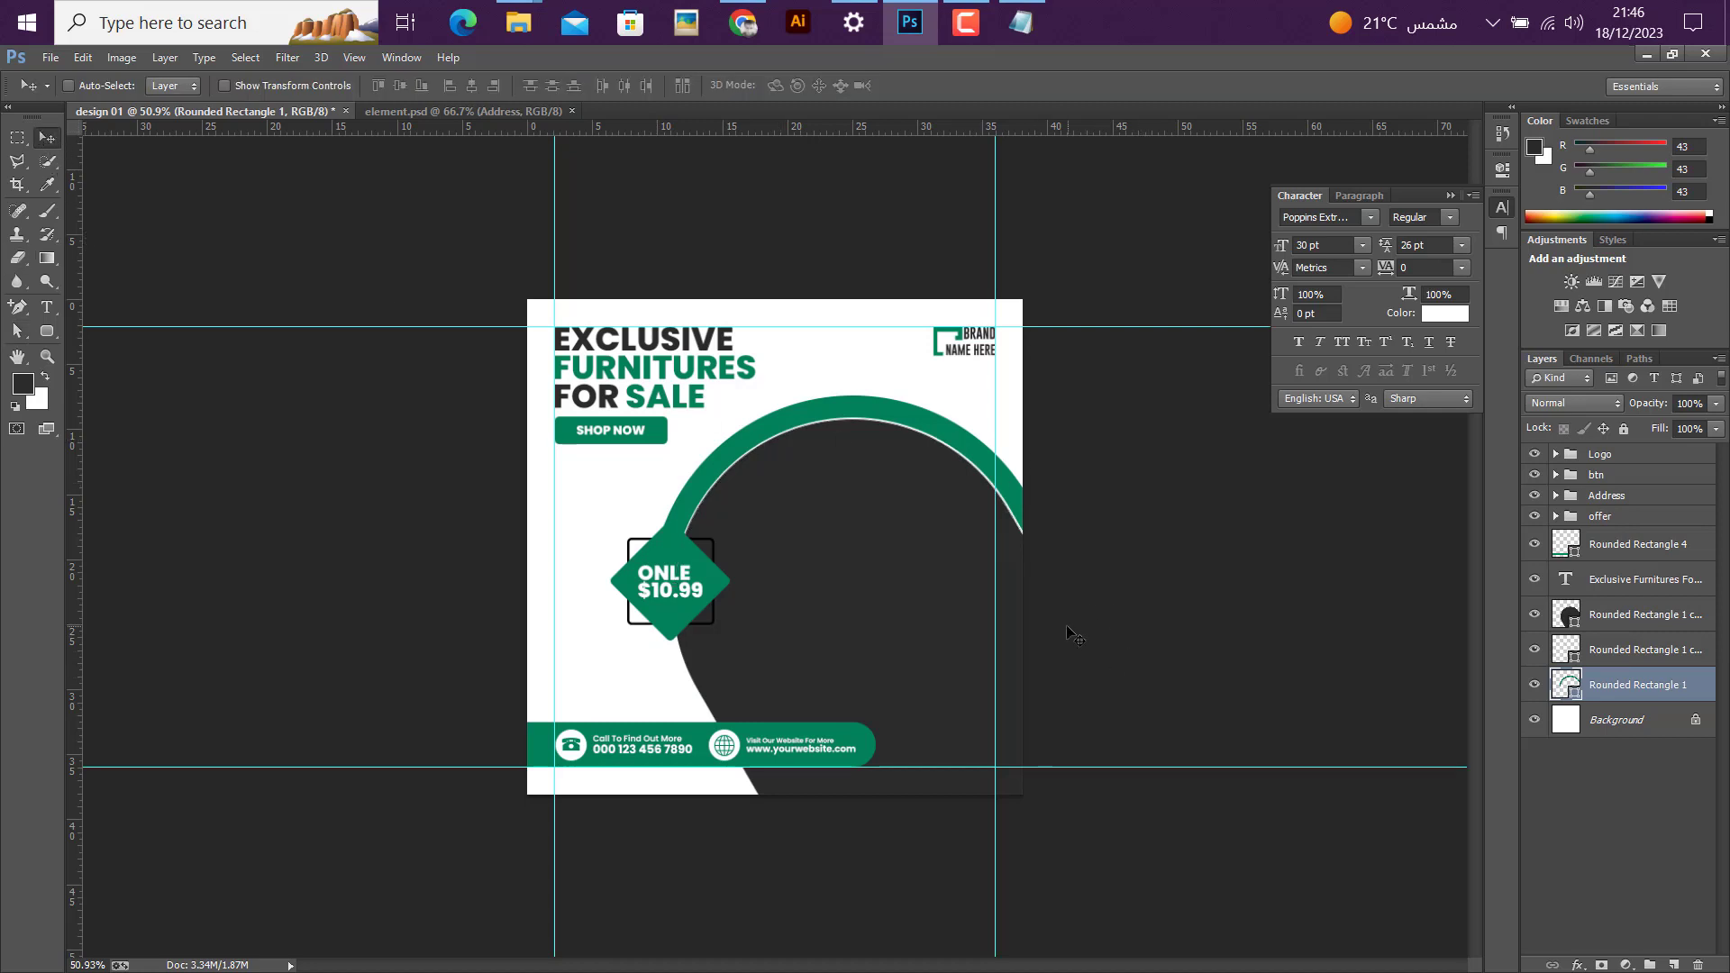
# Step: Move the Rounded Rectangle 3 layer out of the offer group to directly above Rounded Rectangle 1
pyautogui.scroll(1, 777, 570)
pyautogui.scroll(1, 776, 571)
pyautogui.scroll(2, 633, 592)
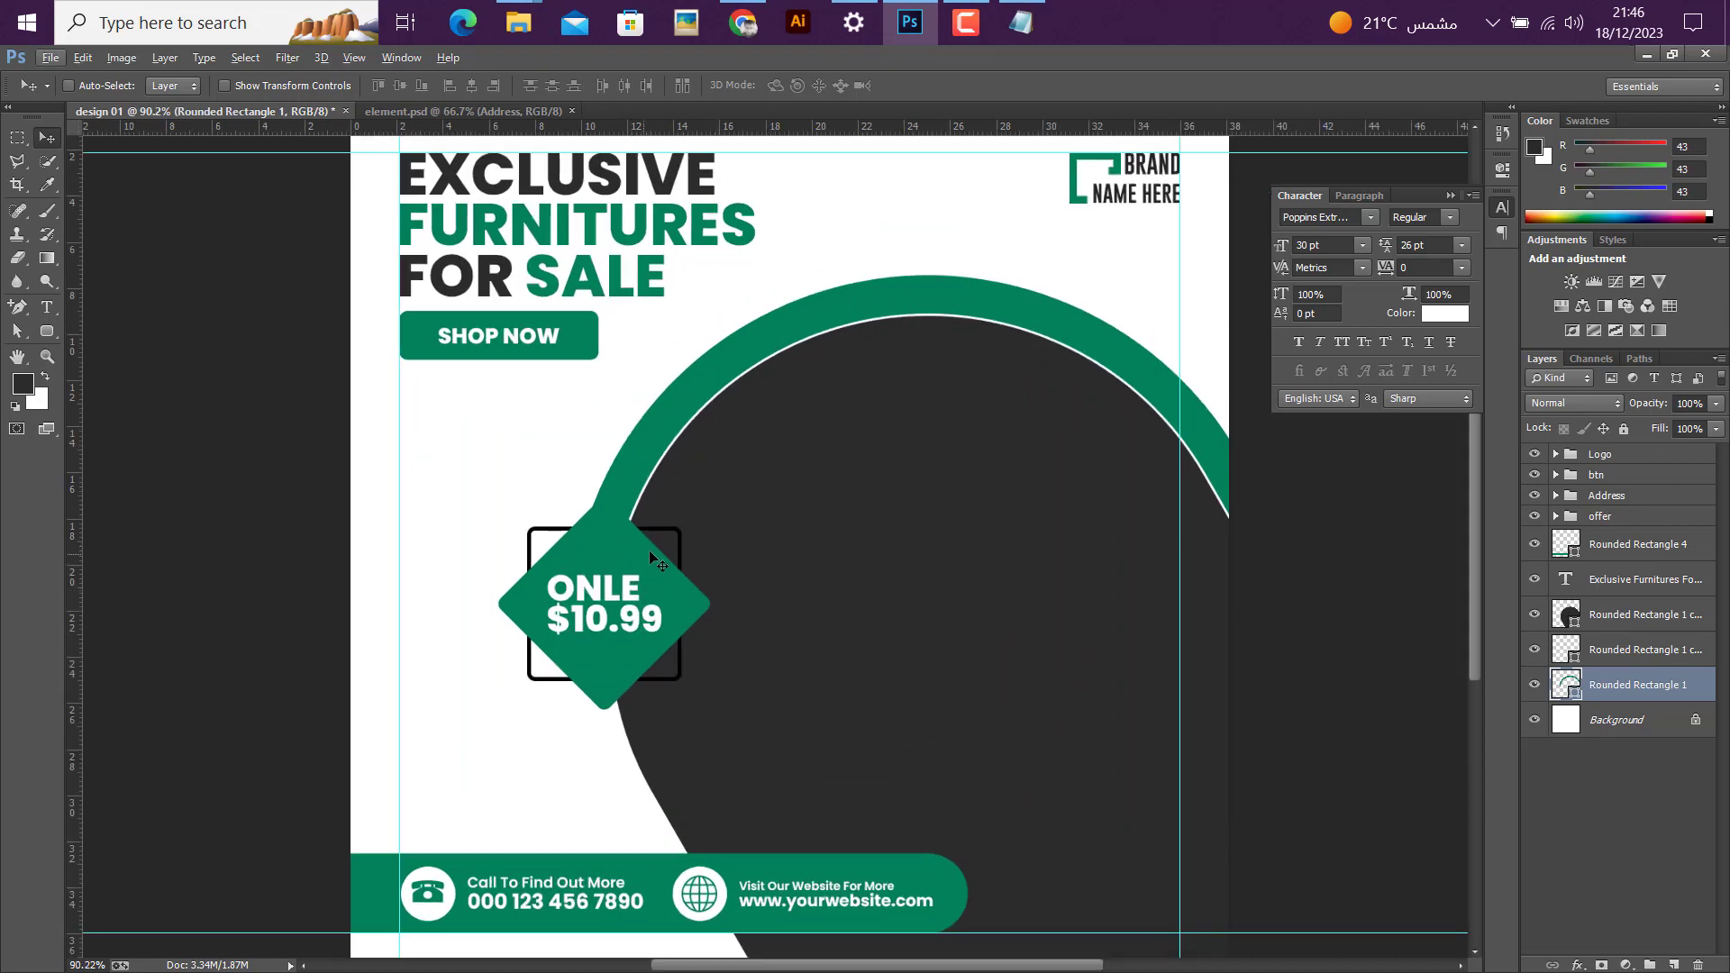
pyautogui.keyDown('ctrl'); pyautogui.click(671, 539); pyautogui.keyUp('ctrl')
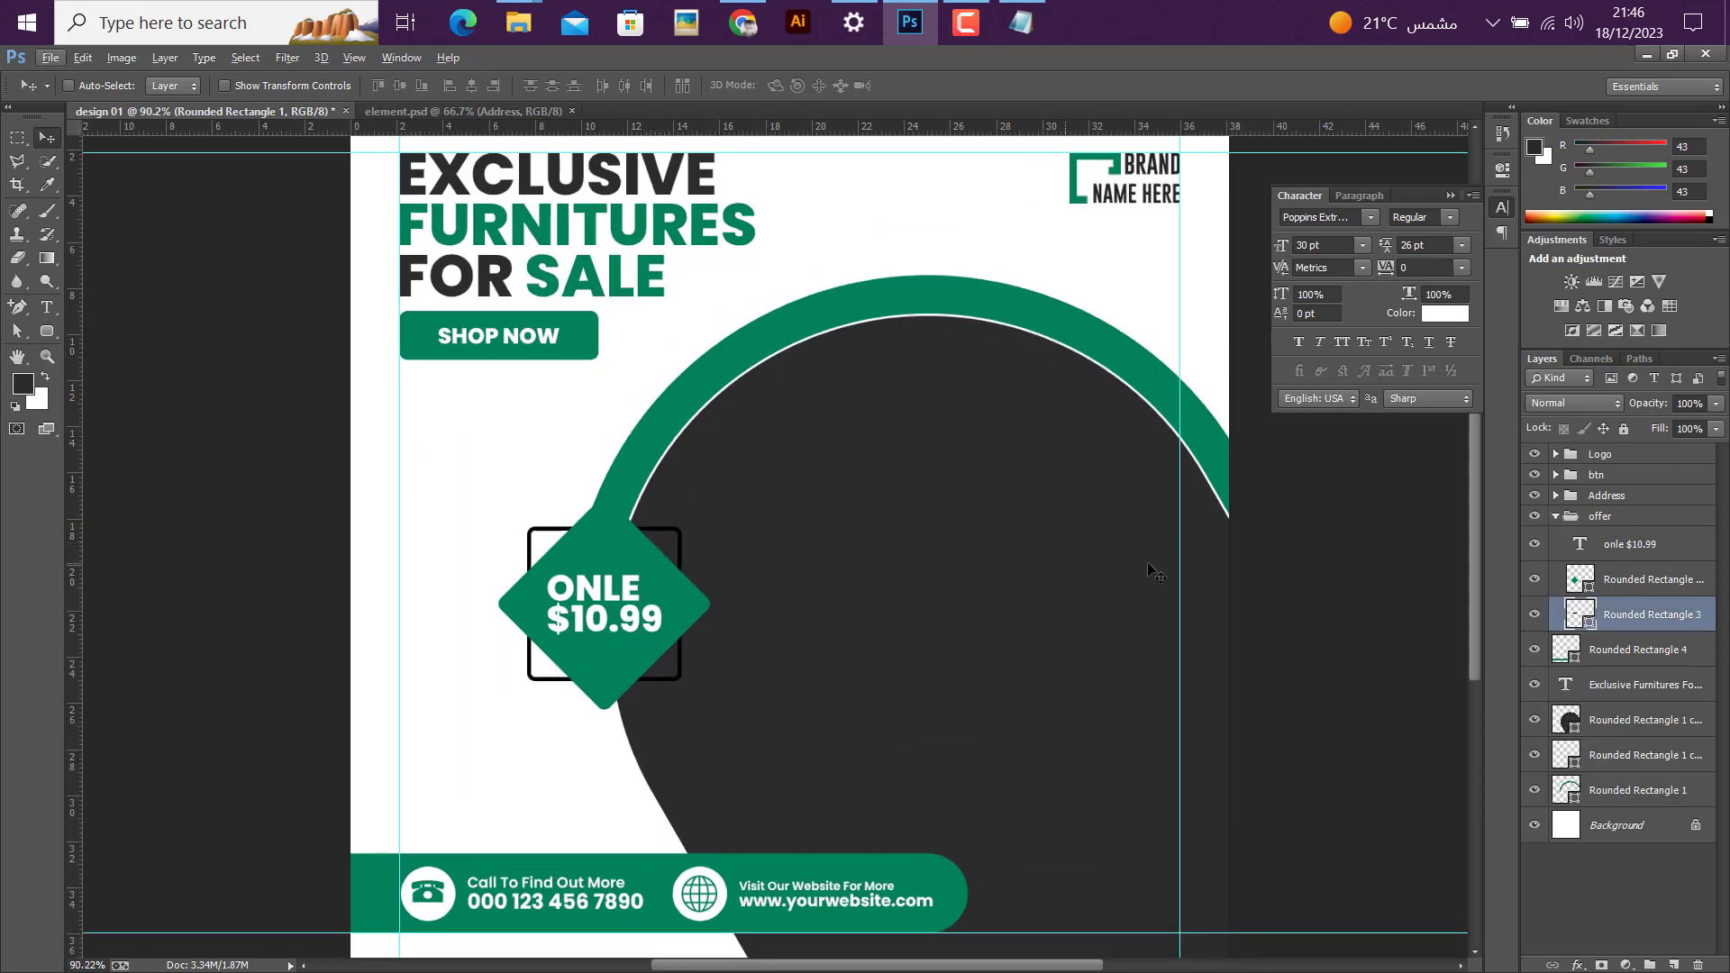
pyautogui.moveTo(1629, 619); pyautogui.dragTo(1629, 773)
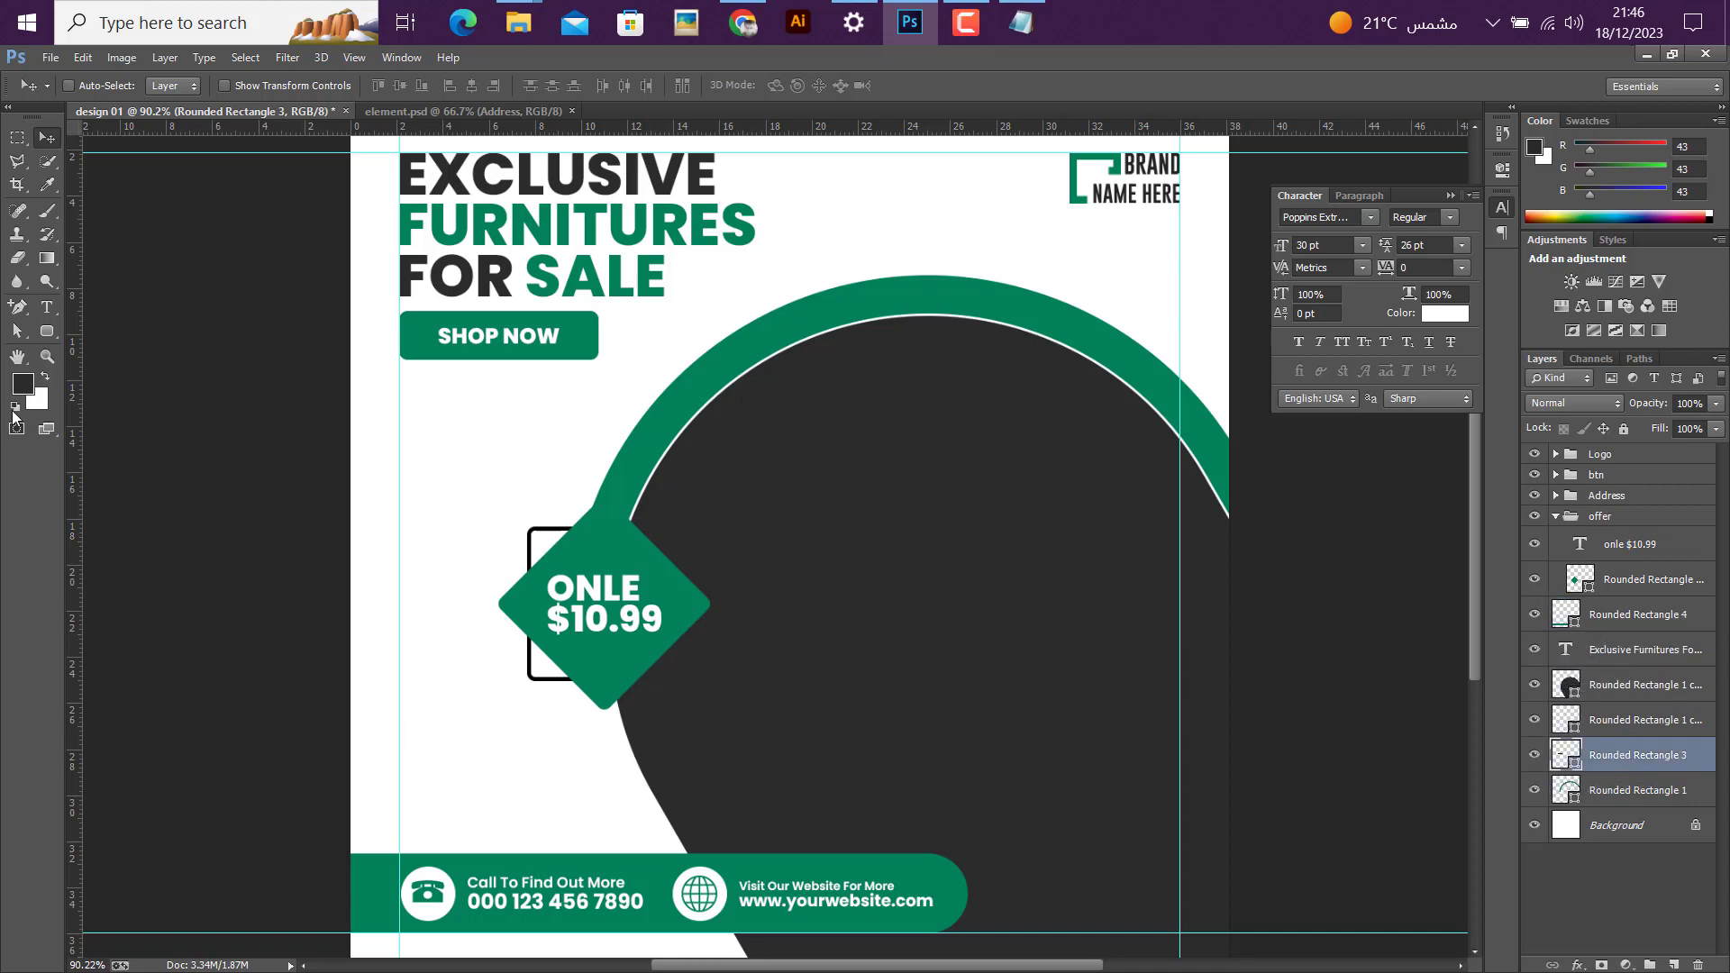
# Step: Recolor the stroke of Rounded Rectangle 3 green 00815b, sampled from the SHOP NOW button
pyautogui.click(52, 332)
pyautogui.click(235, 86)
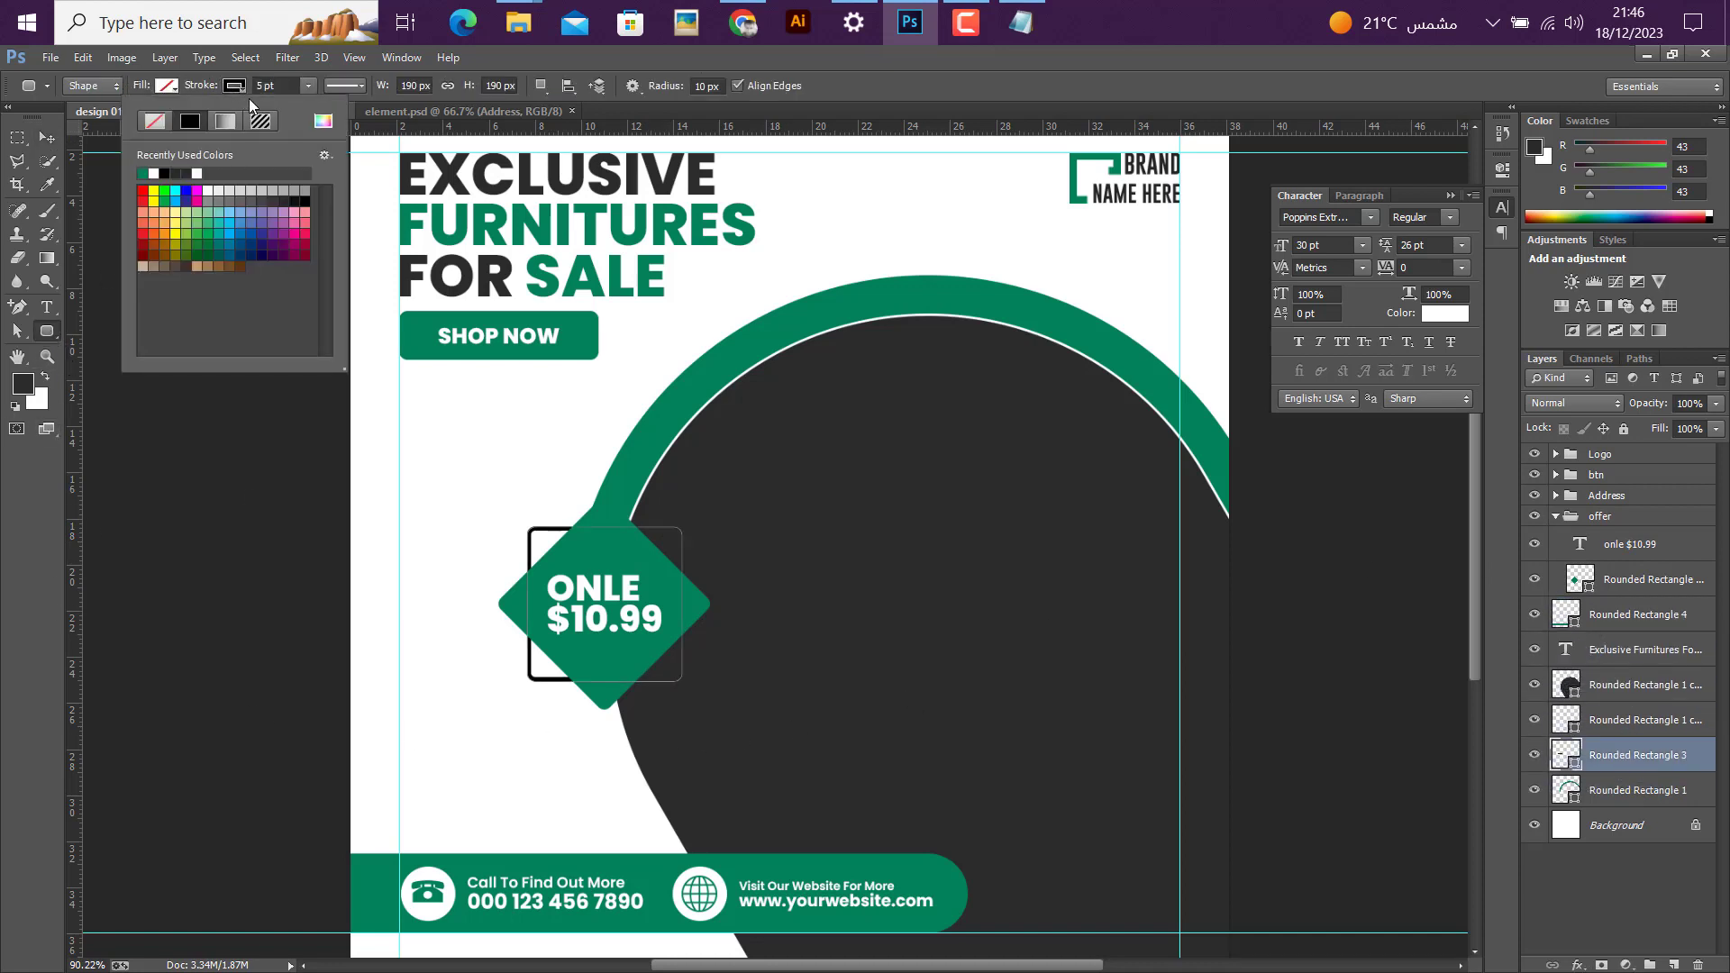
pyautogui.click(321, 123)
pyautogui.click(587, 328)
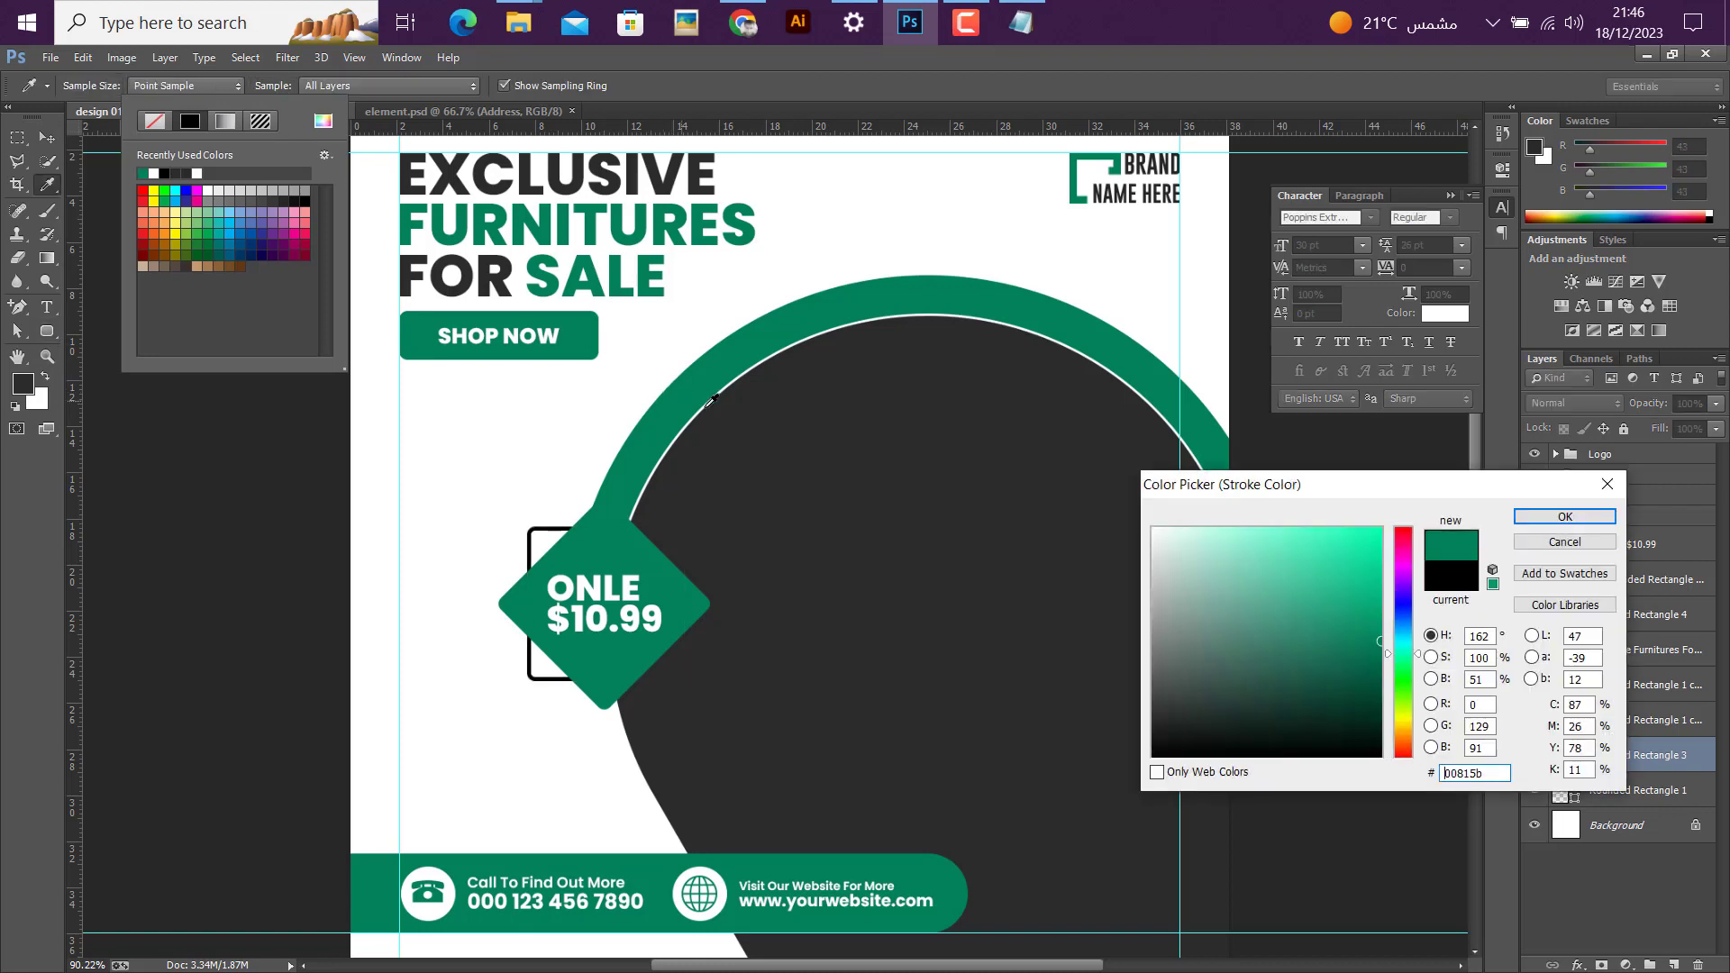
pyautogui.click(1565, 516)
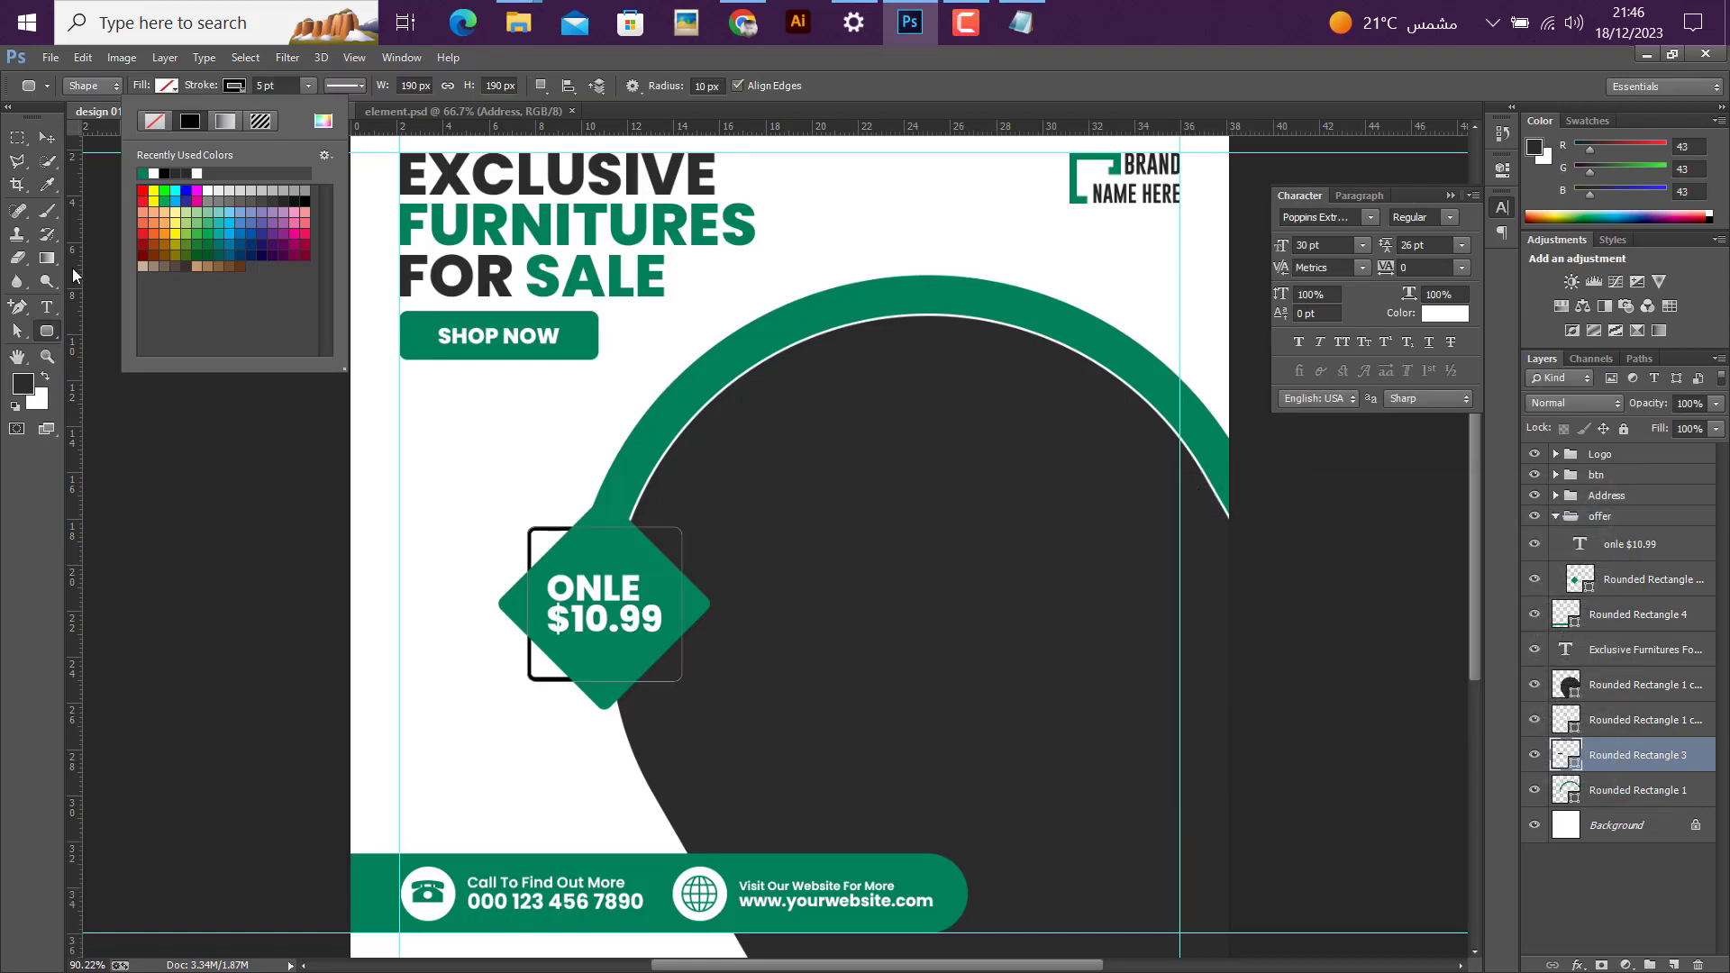
# Step: Thicken the green stroke of Rounded Rectangle 3 behind the price badge
pyautogui.click(262, 85)
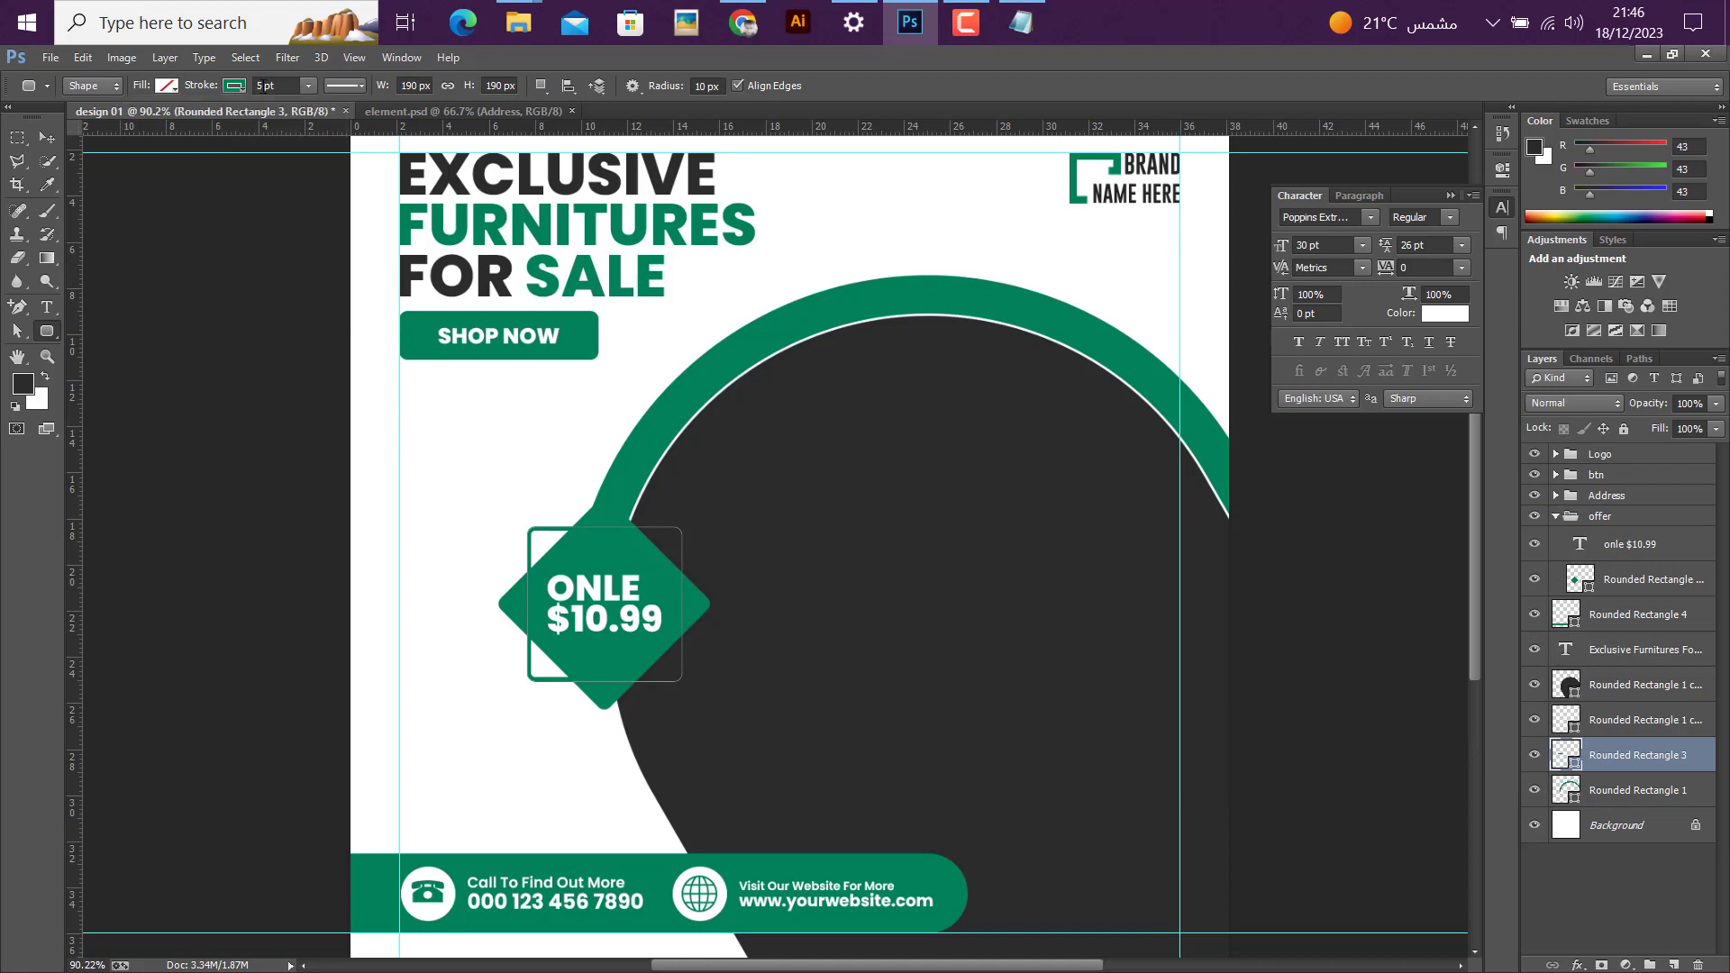
pyautogui.click(262, 86)
pyautogui.press('Return')
pyautogui.click(43, 138)
pyautogui.scroll(-2, 694, 612)
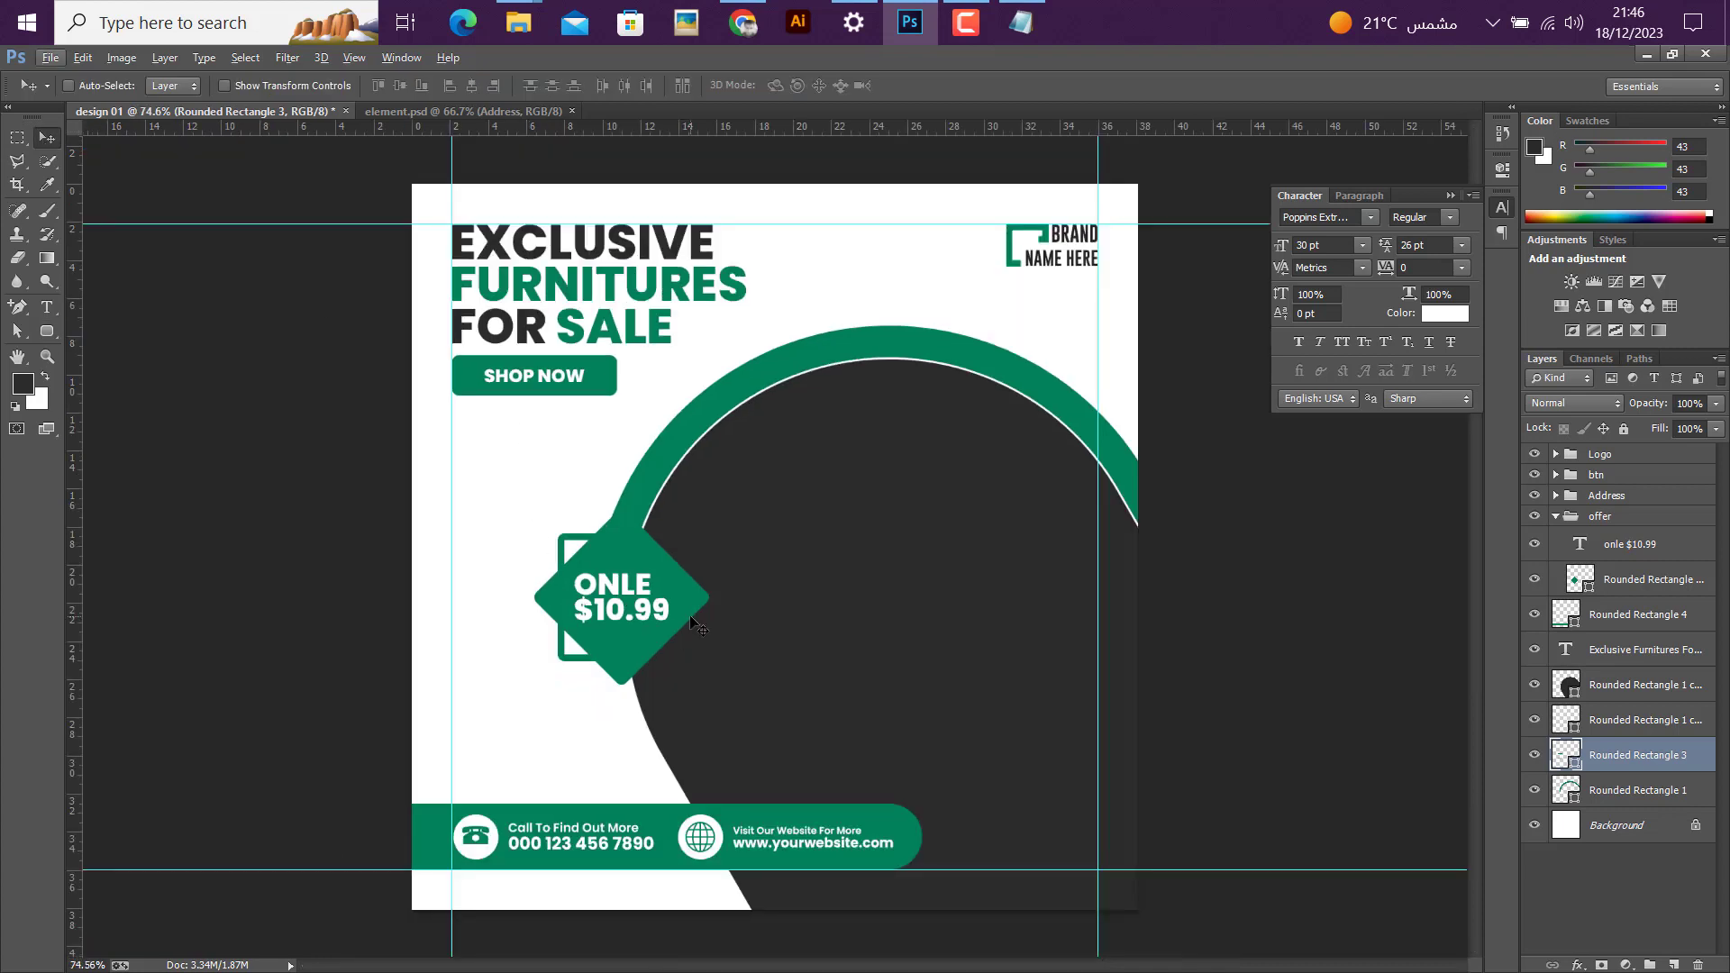
pyautogui.scroll(2, 693, 622)
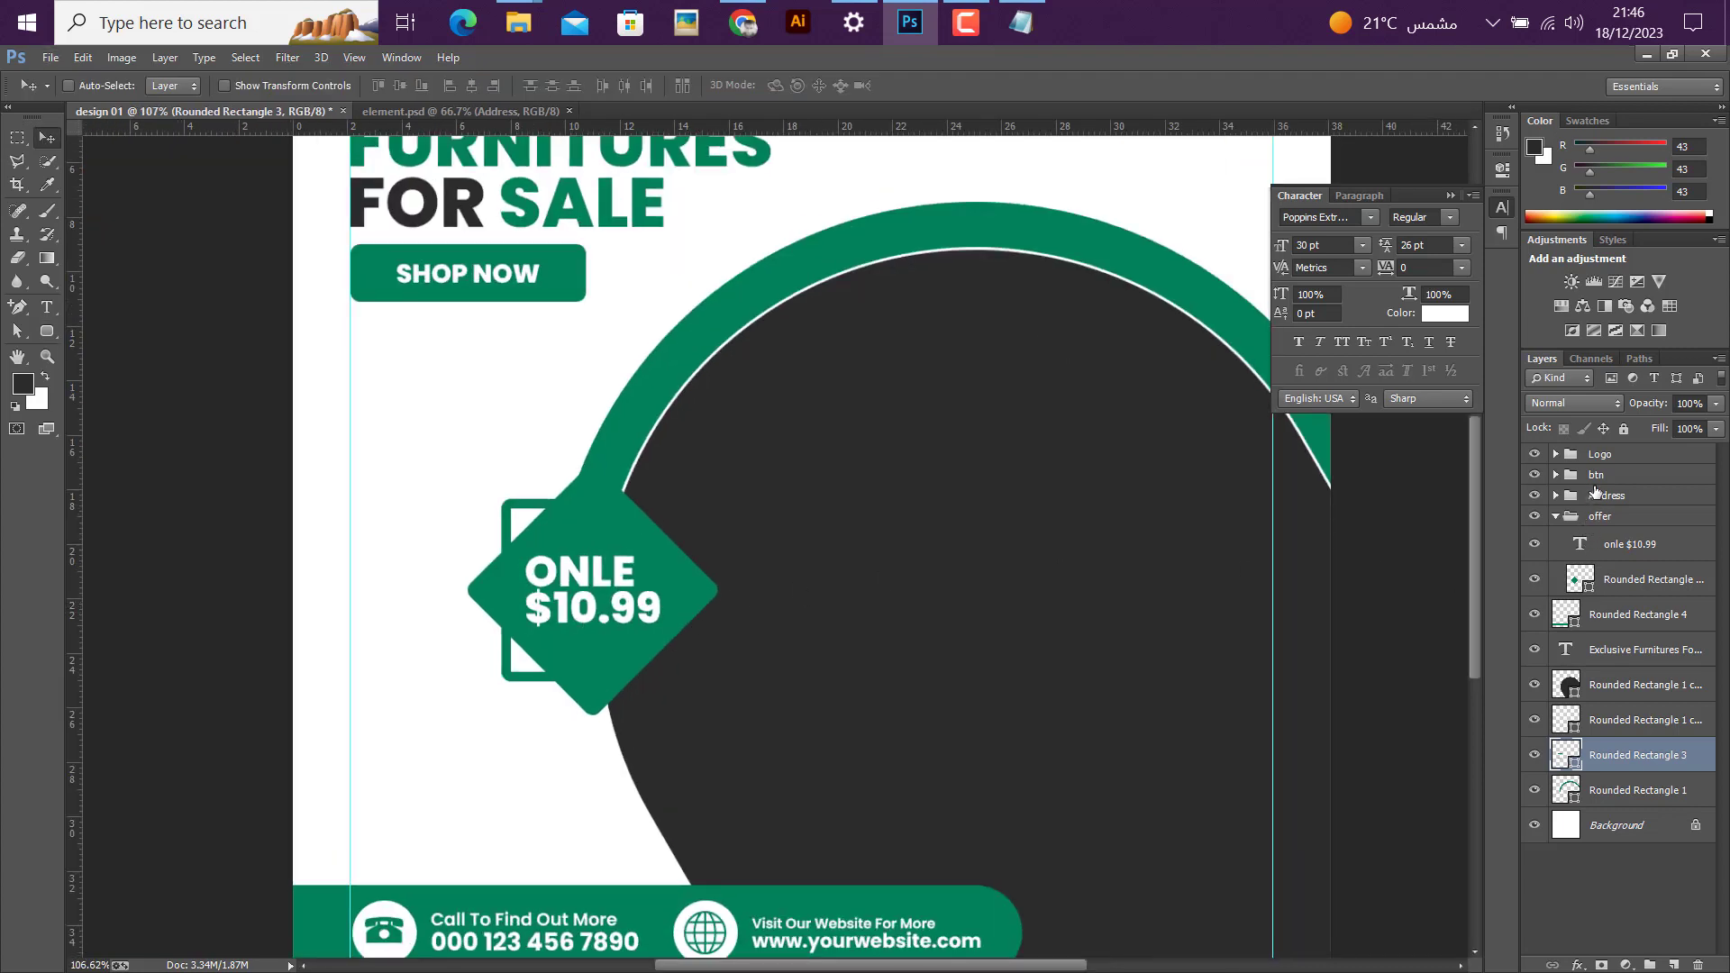
# Step: Collapse the offer group and nudge it slightly right so the diamond badge covers the cut end of the green outline
pyautogui.click(1556, 517)
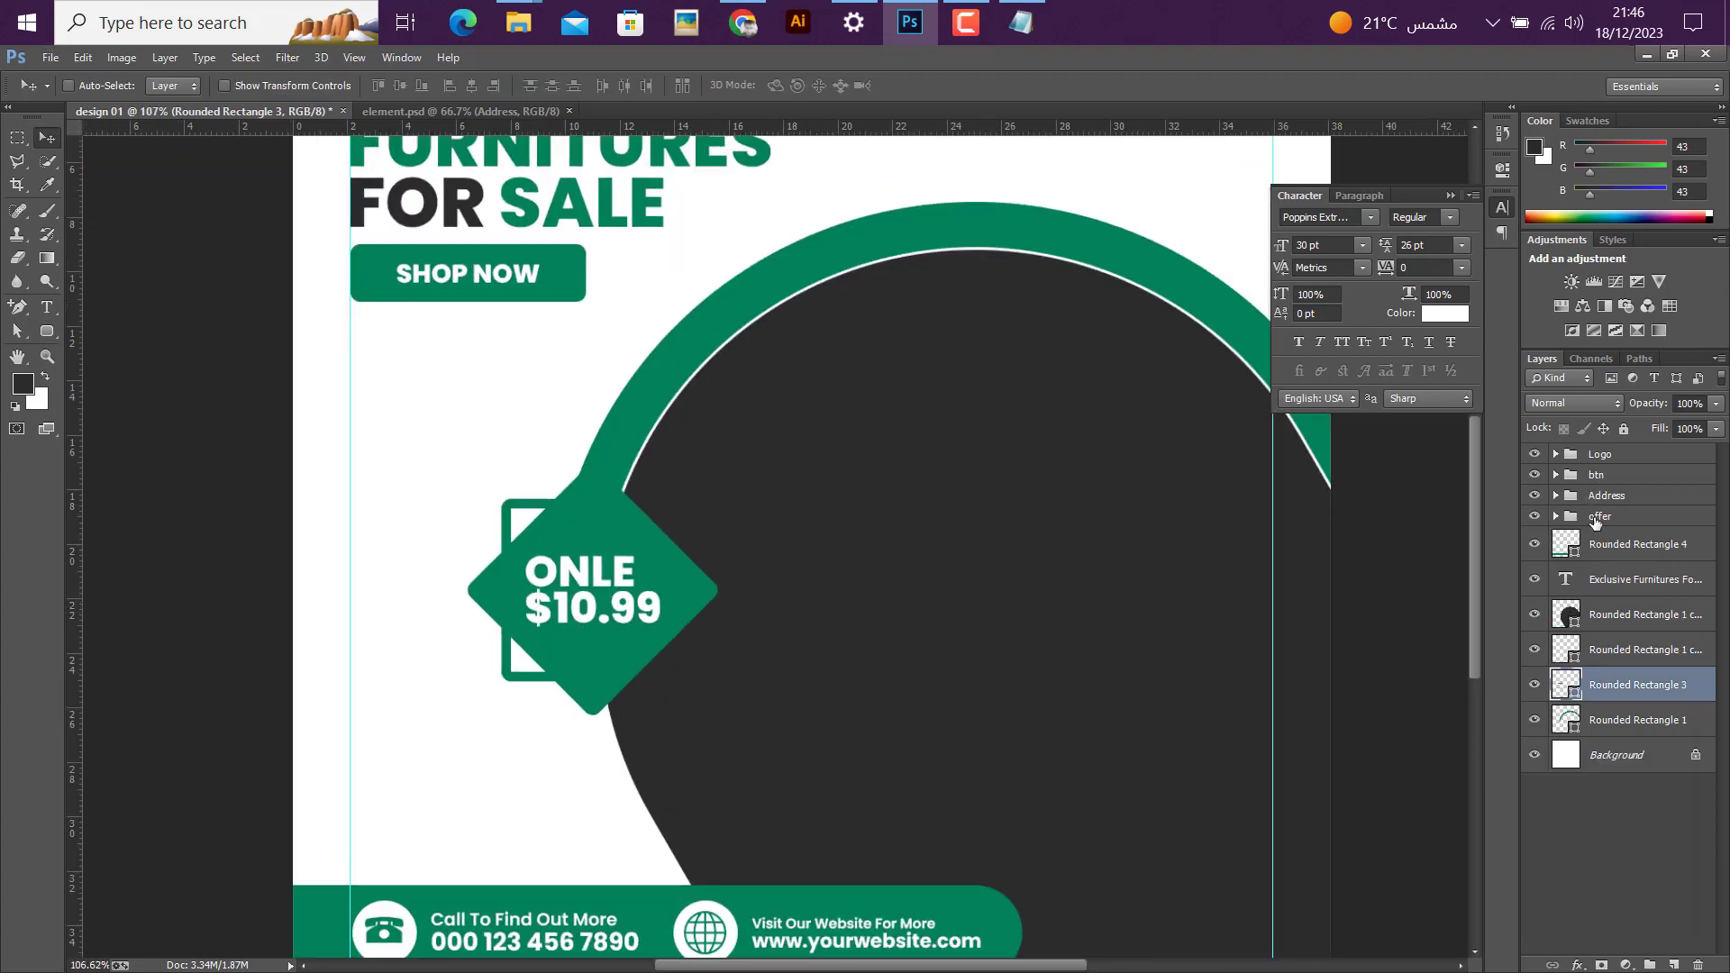
pyautogui.click(1597, 519)
pyautogui.press('Right')
pyautogui.press('Right')
pyautogui.press('Right')
pyautogui.press('Right')
pyautogui.press('Right')
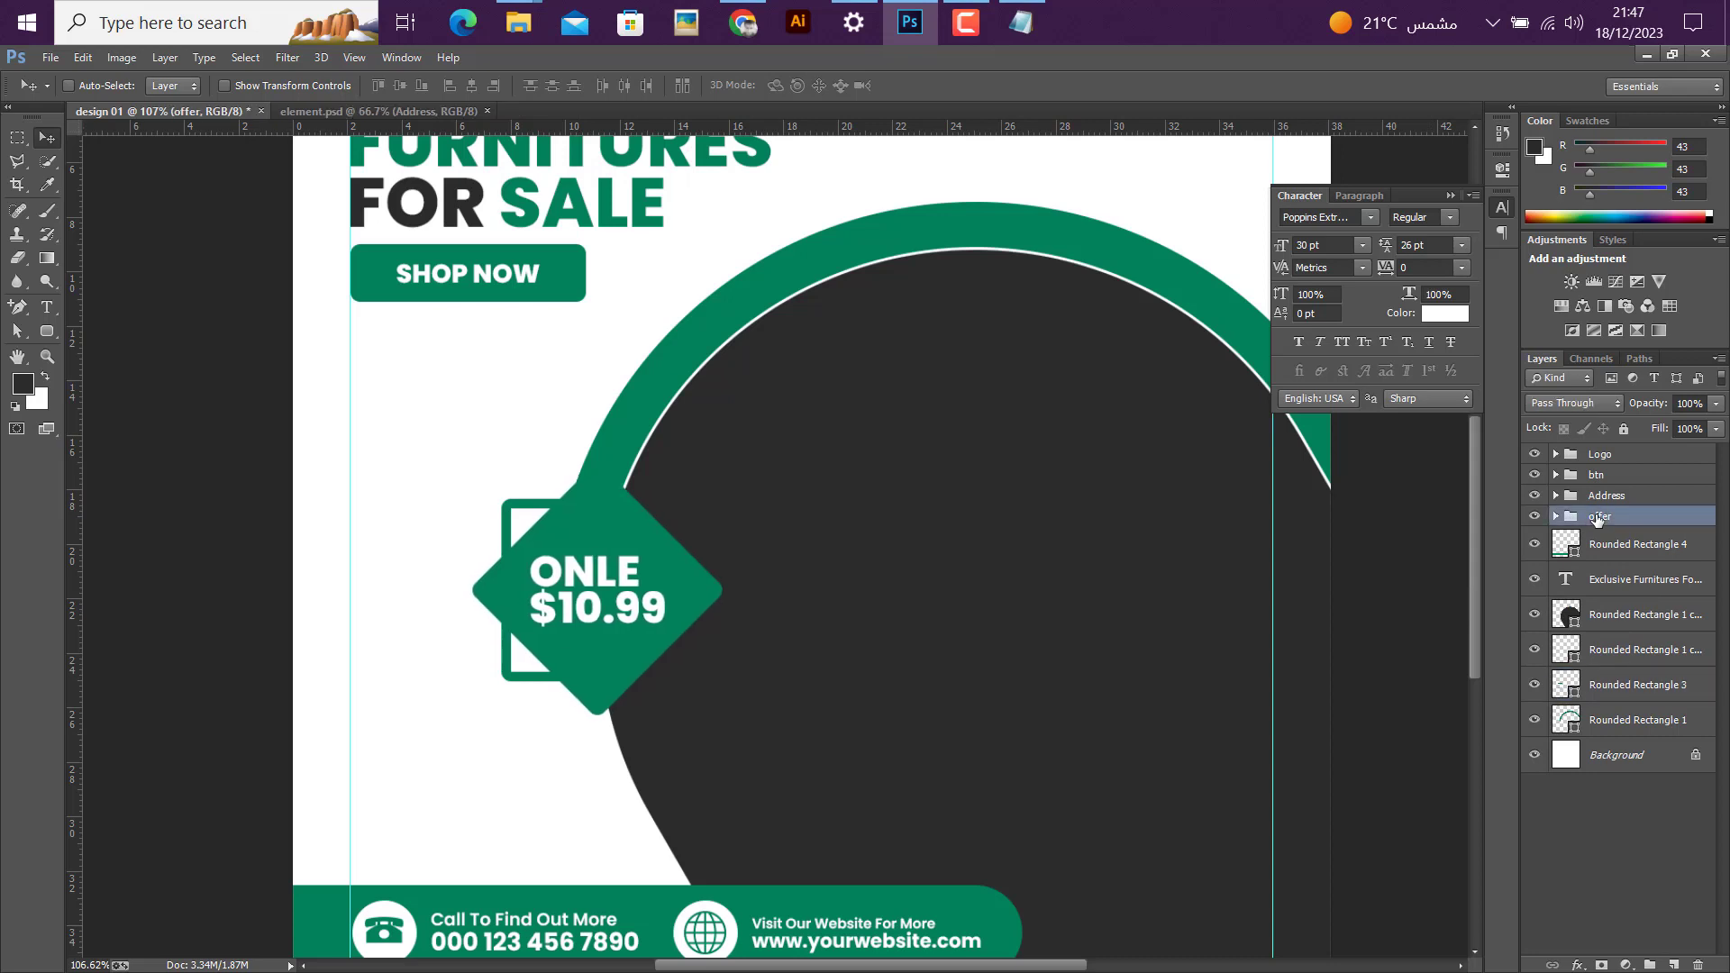
pyautogui.press('Right')
pyautogui.press('Right')
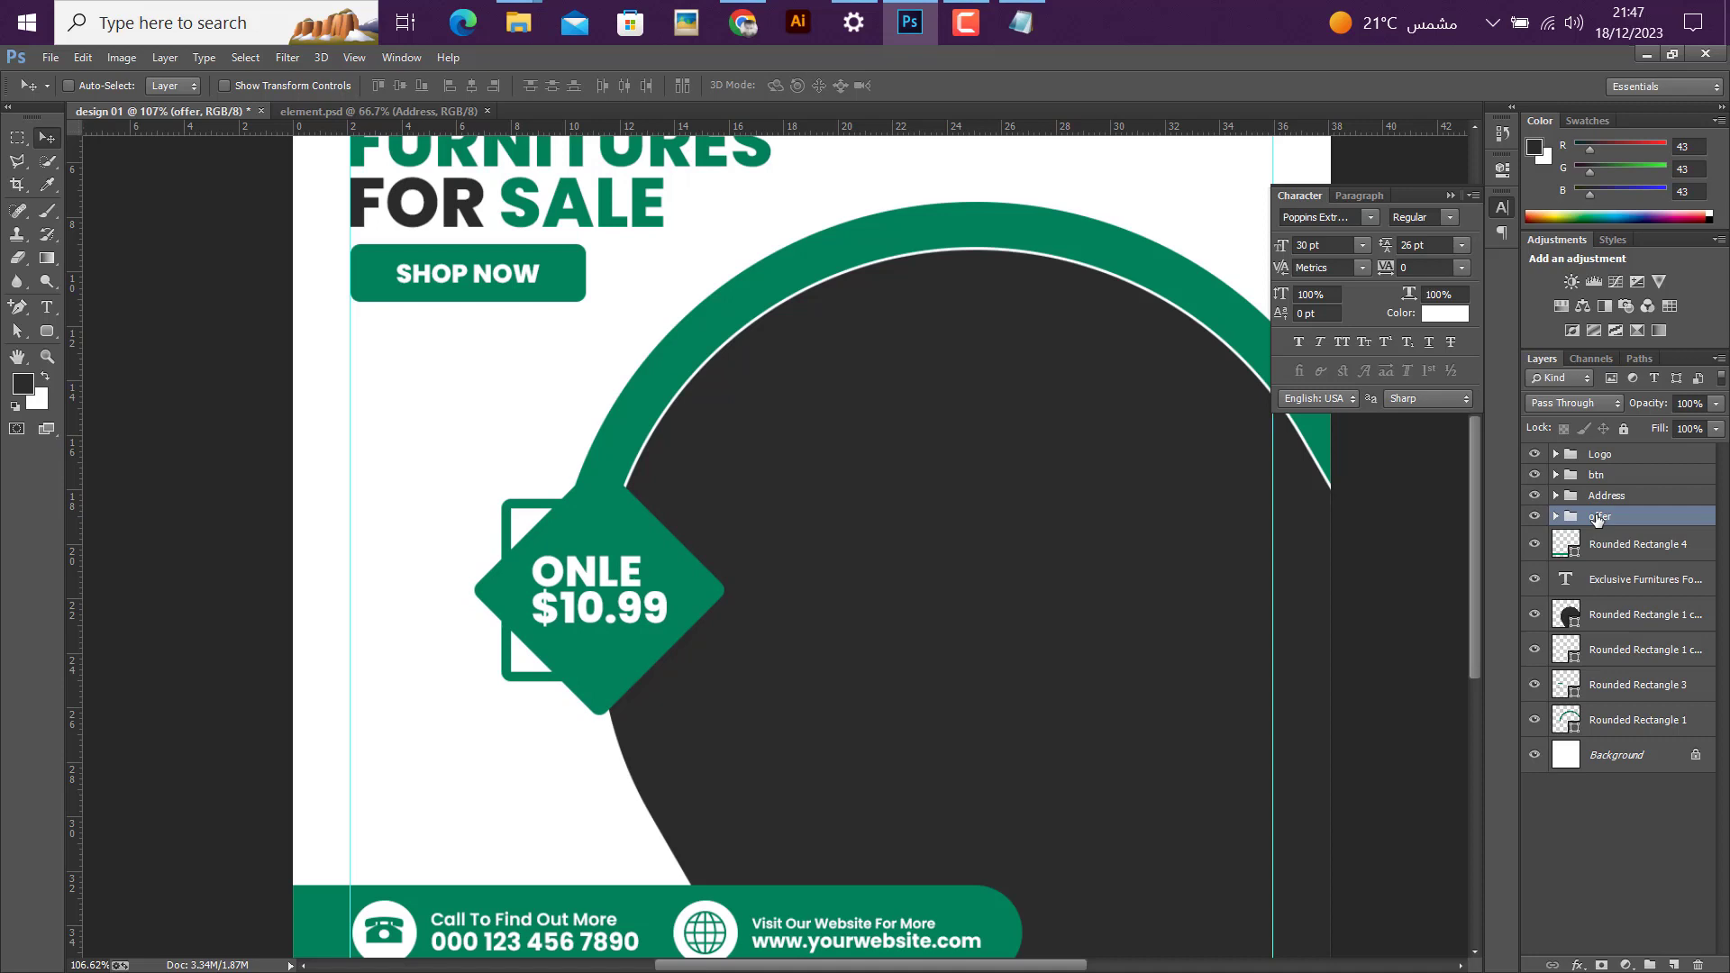
pyautogui.press('Right')
pyautogui.press('Right')
pyautogui.press('Right')
pyautogui.press('Right')
pyautogui.press('Right')
pyautogui.press('Right')
pyautogui.press('Right')
pyautogui.press('Right')
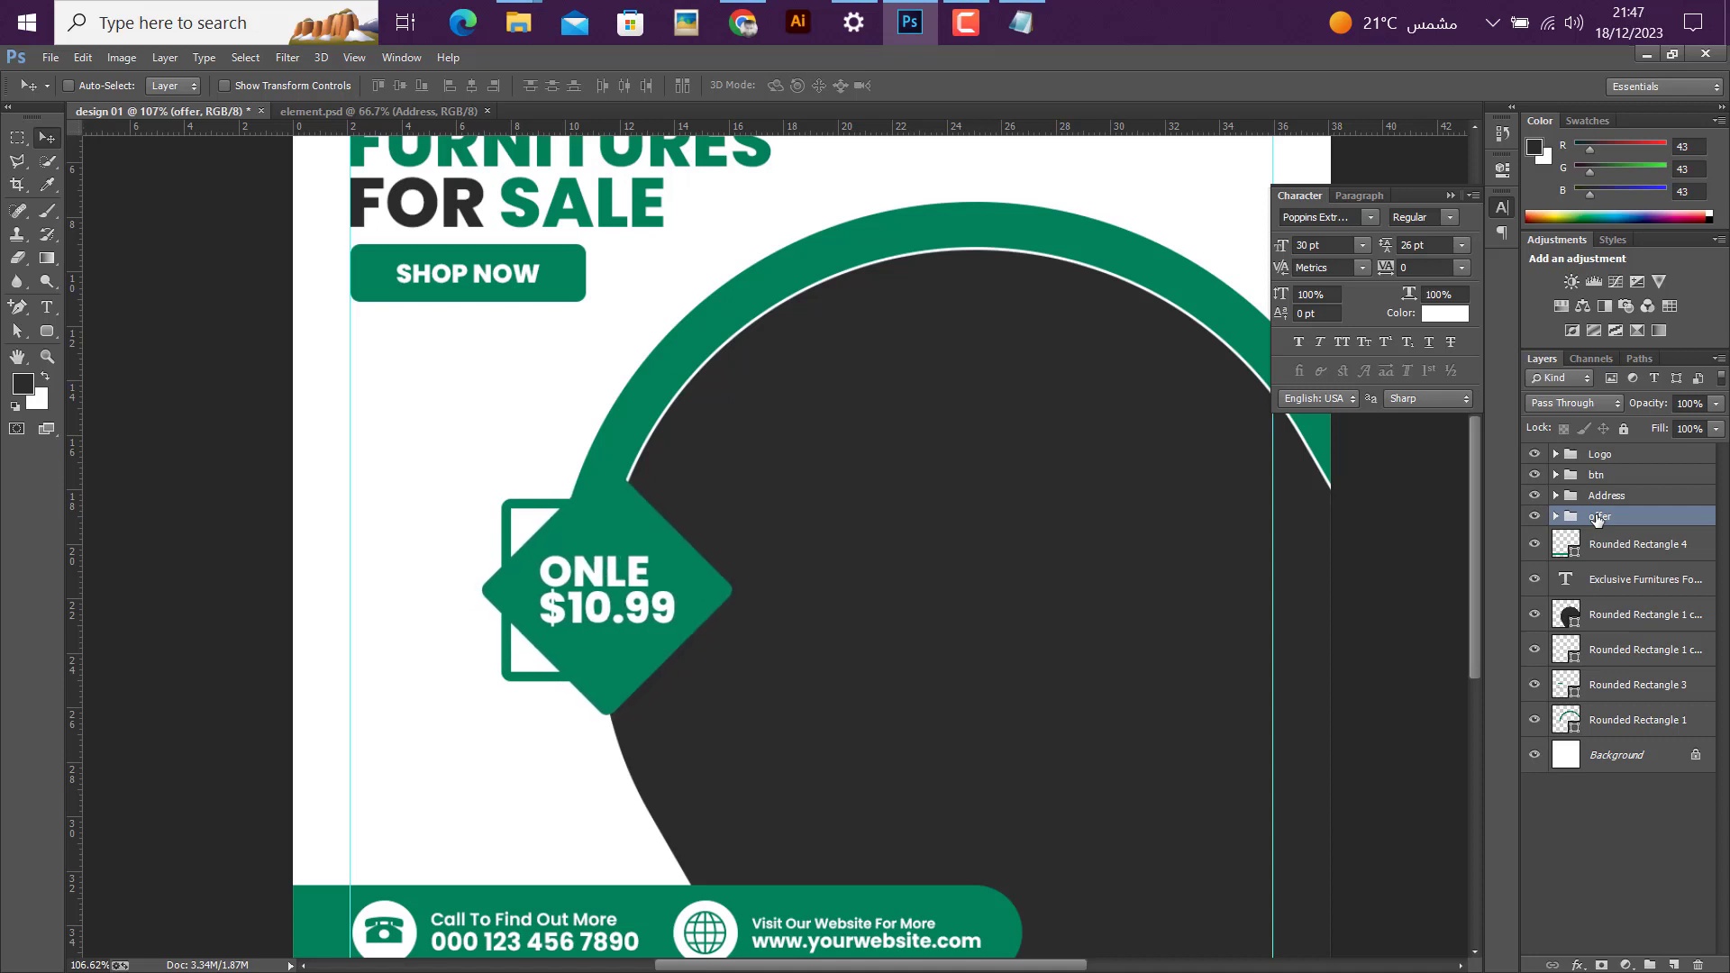
pyautogui.press('Right')
pyautogui.press('Right')
pyautogui.hotkey('shift', 'Left')
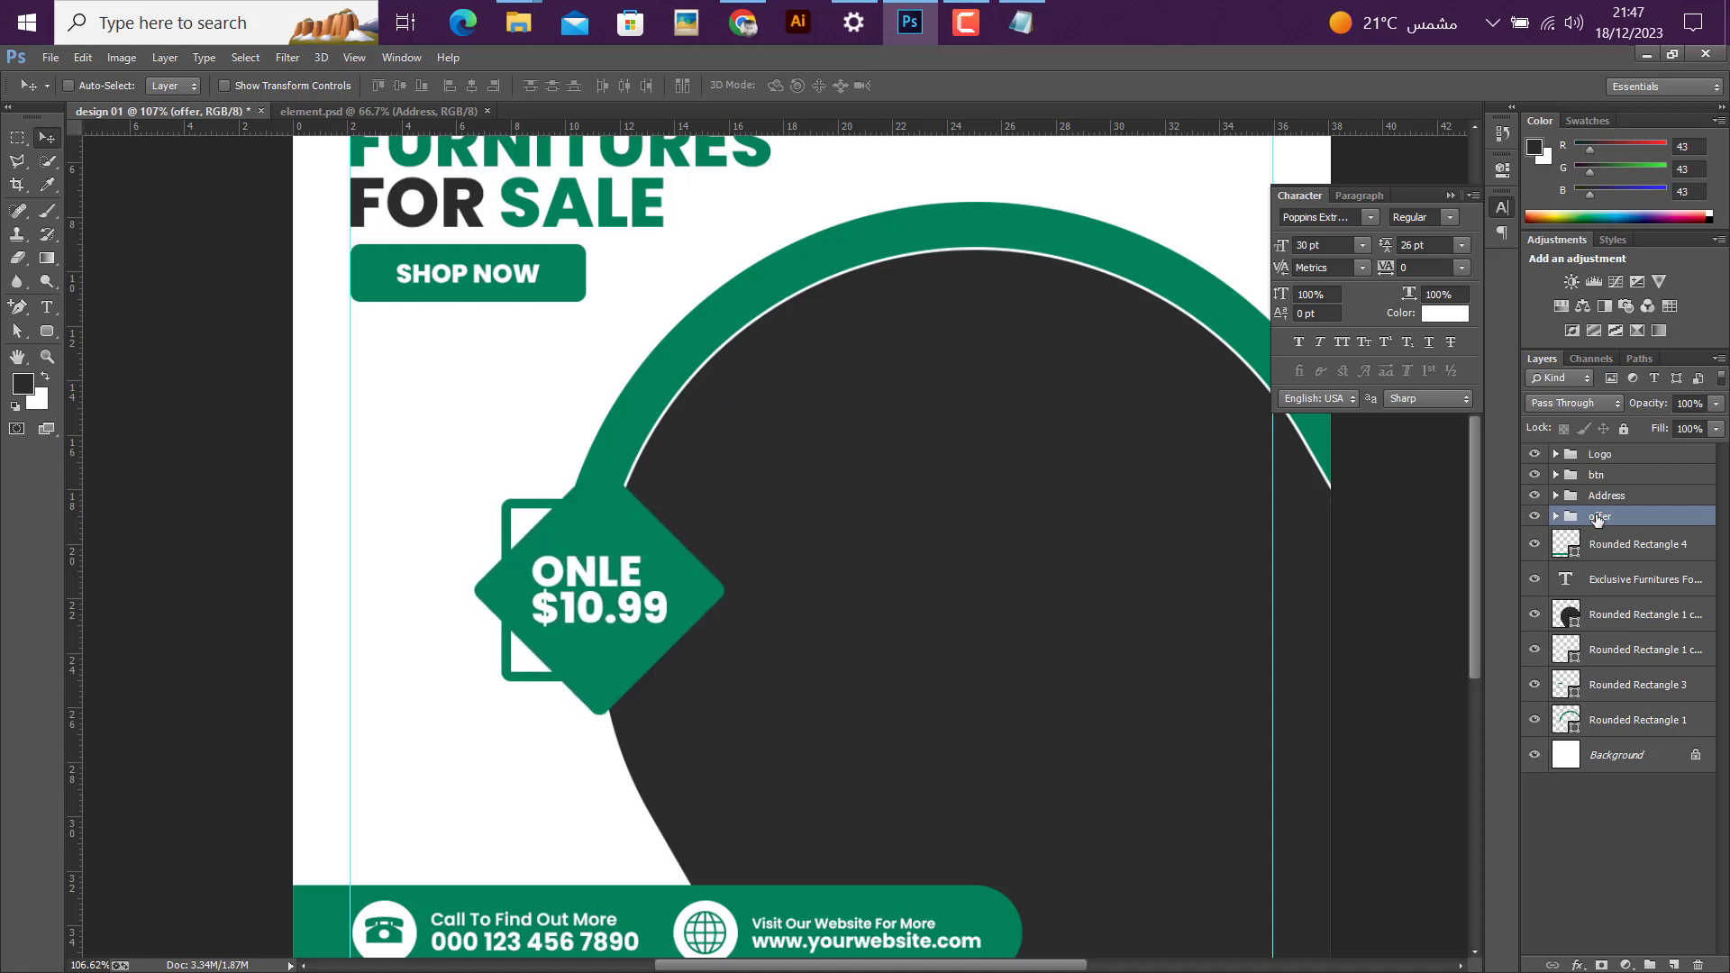
pyautogui.press('Left')
pyautogui.press('Left')
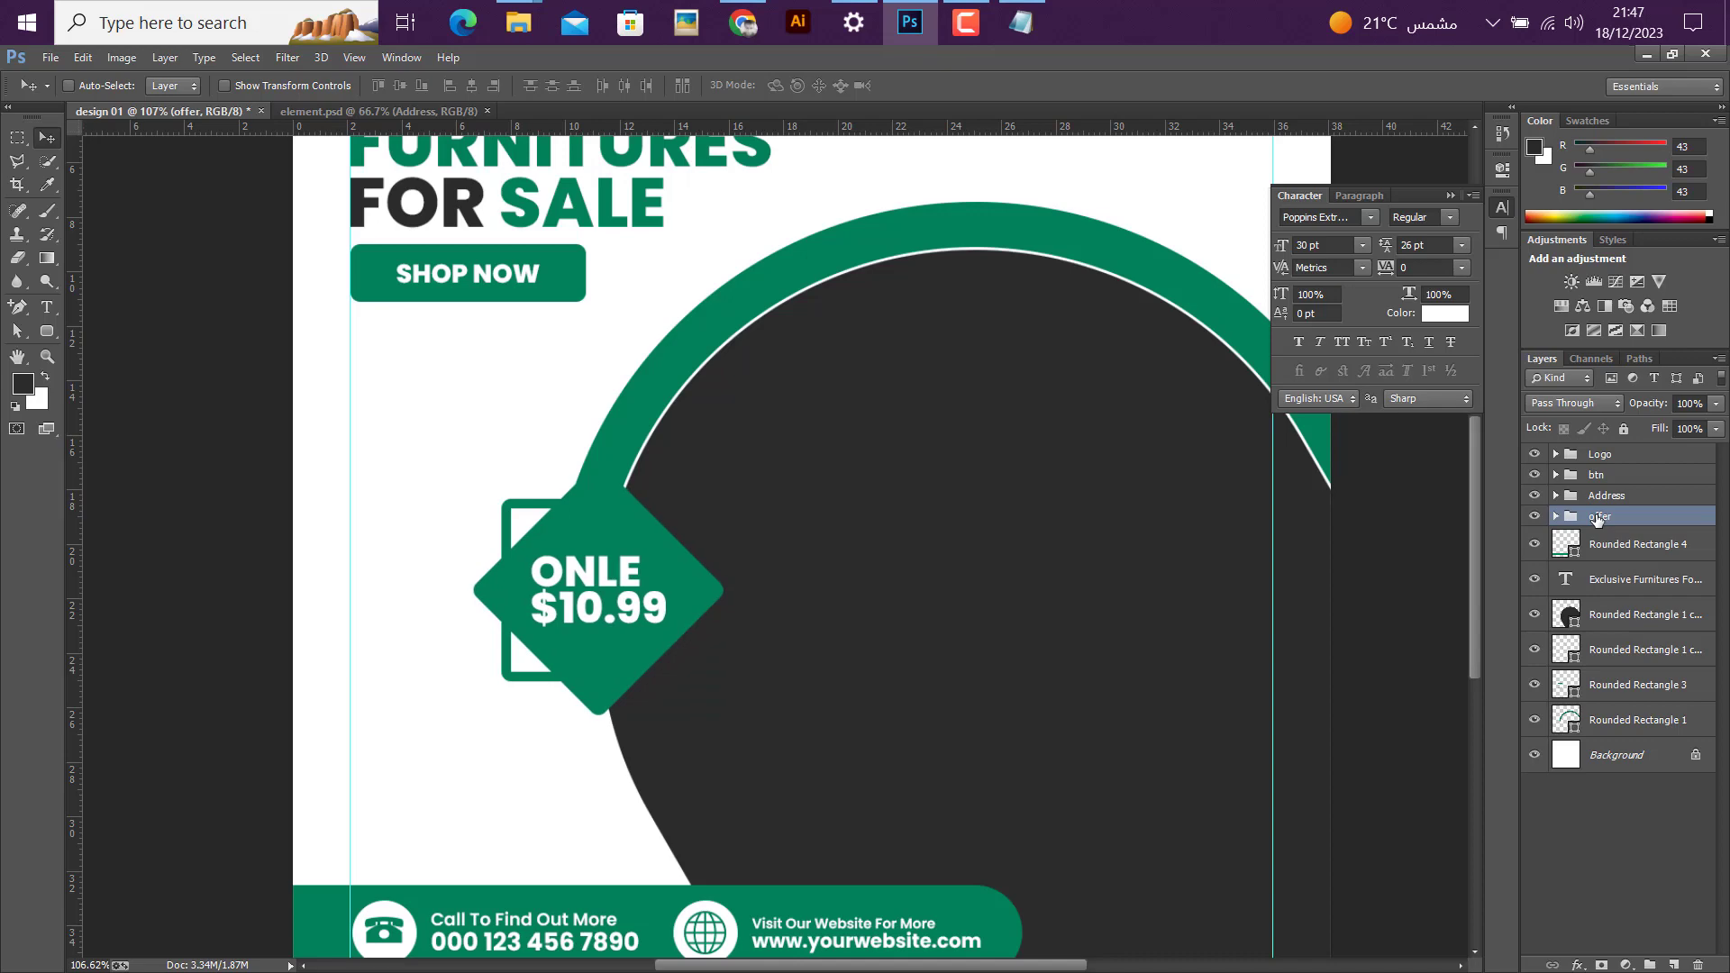
# Step: Draw a thin vertical rectangle about 2 × 863 px directly above the Background layer, near the canvas's left edge
pyautogui.scroll(-3, 905, 547)
pyautogui.scroll(2, 737, 780)
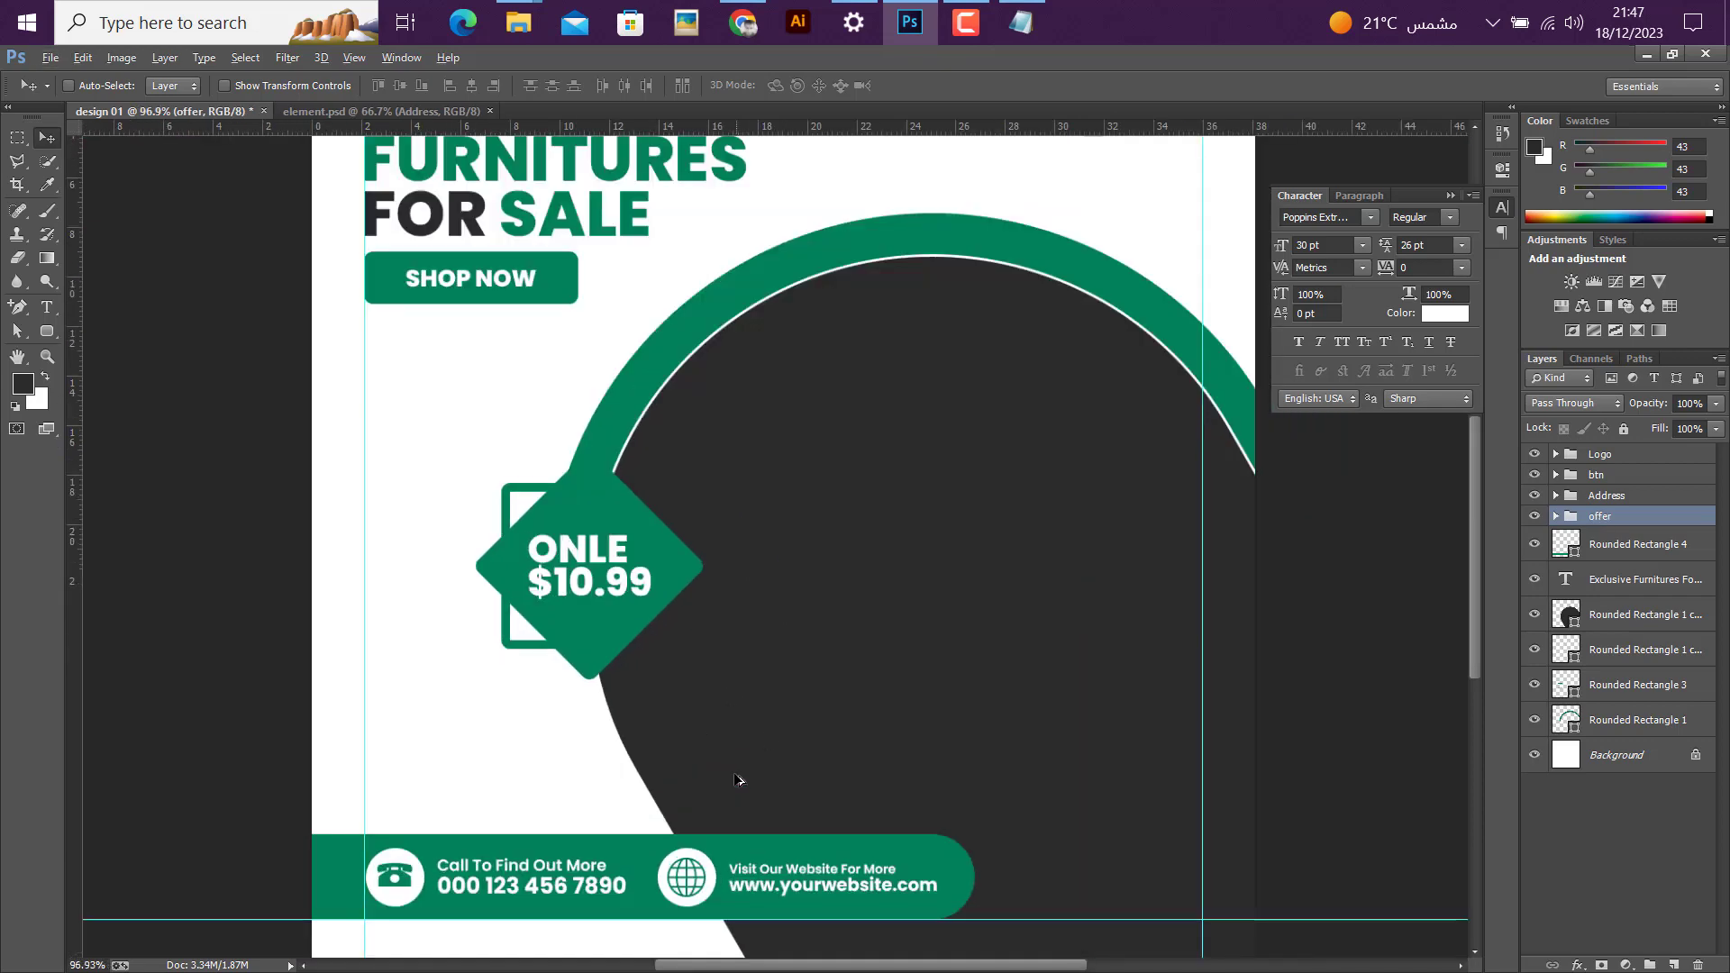
pyautogui.scroll(1, 735, 775)
pyautogui.scroll(1, 661, 679)
pyautogui.scroll(-1, 661, 679)
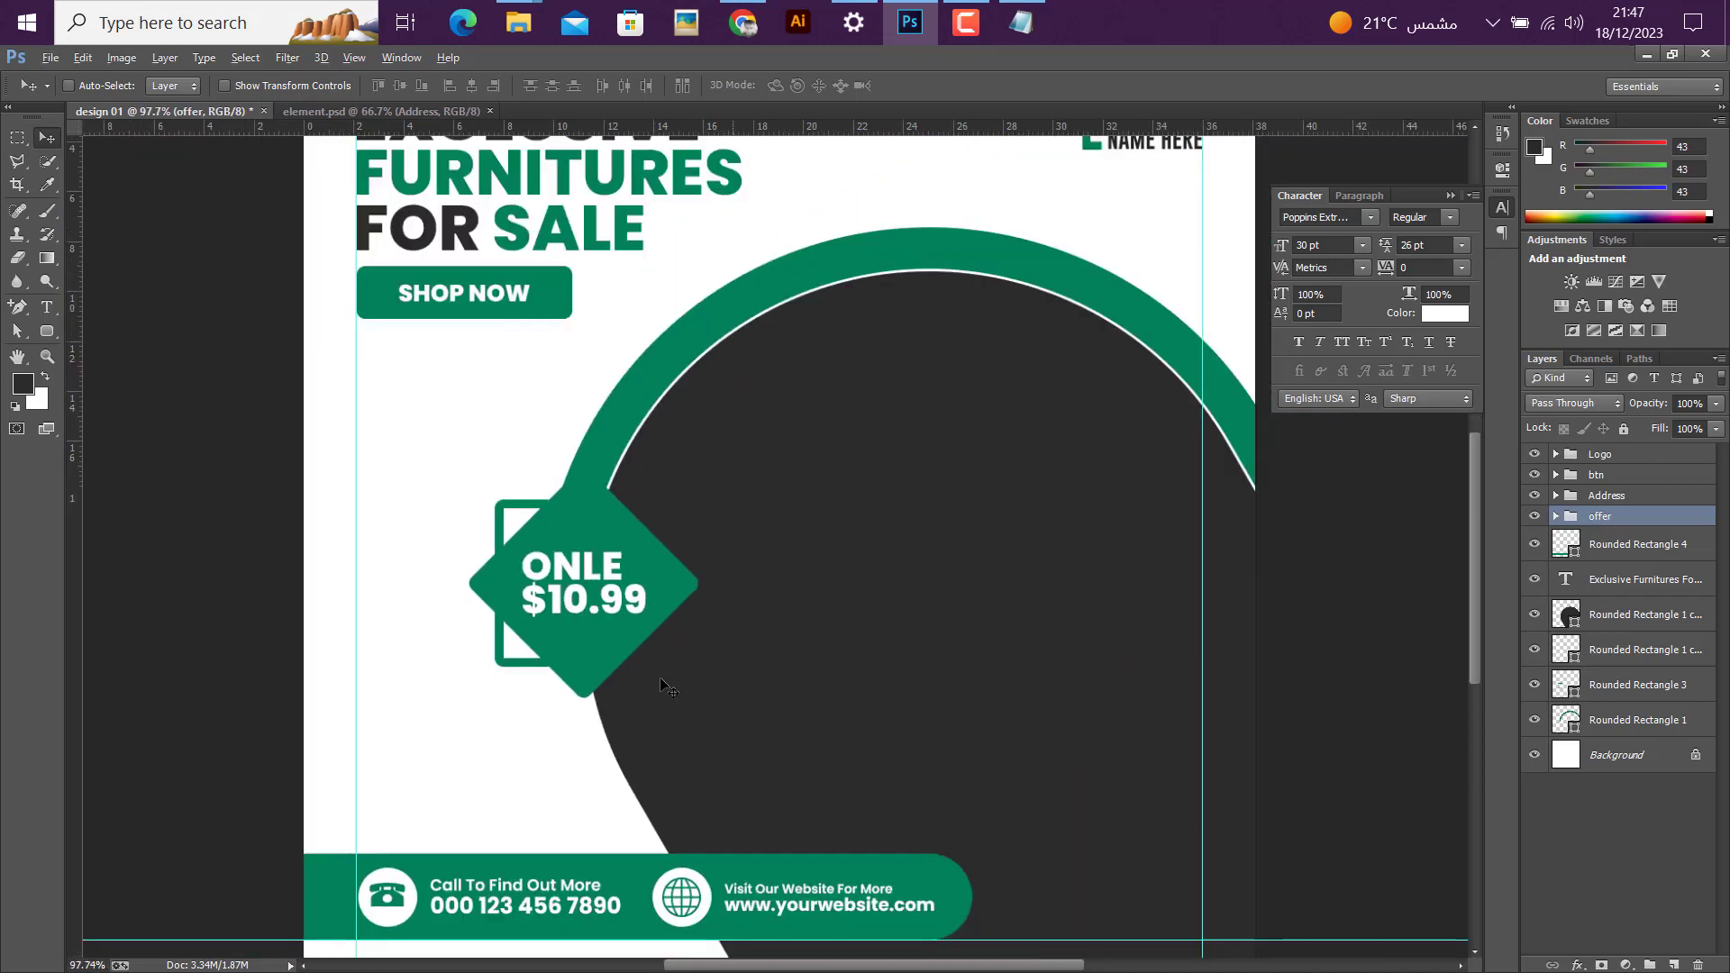
pyautogui.scroll(-3, 660, 678)
pyautogui.scroll(1, 660, 679)
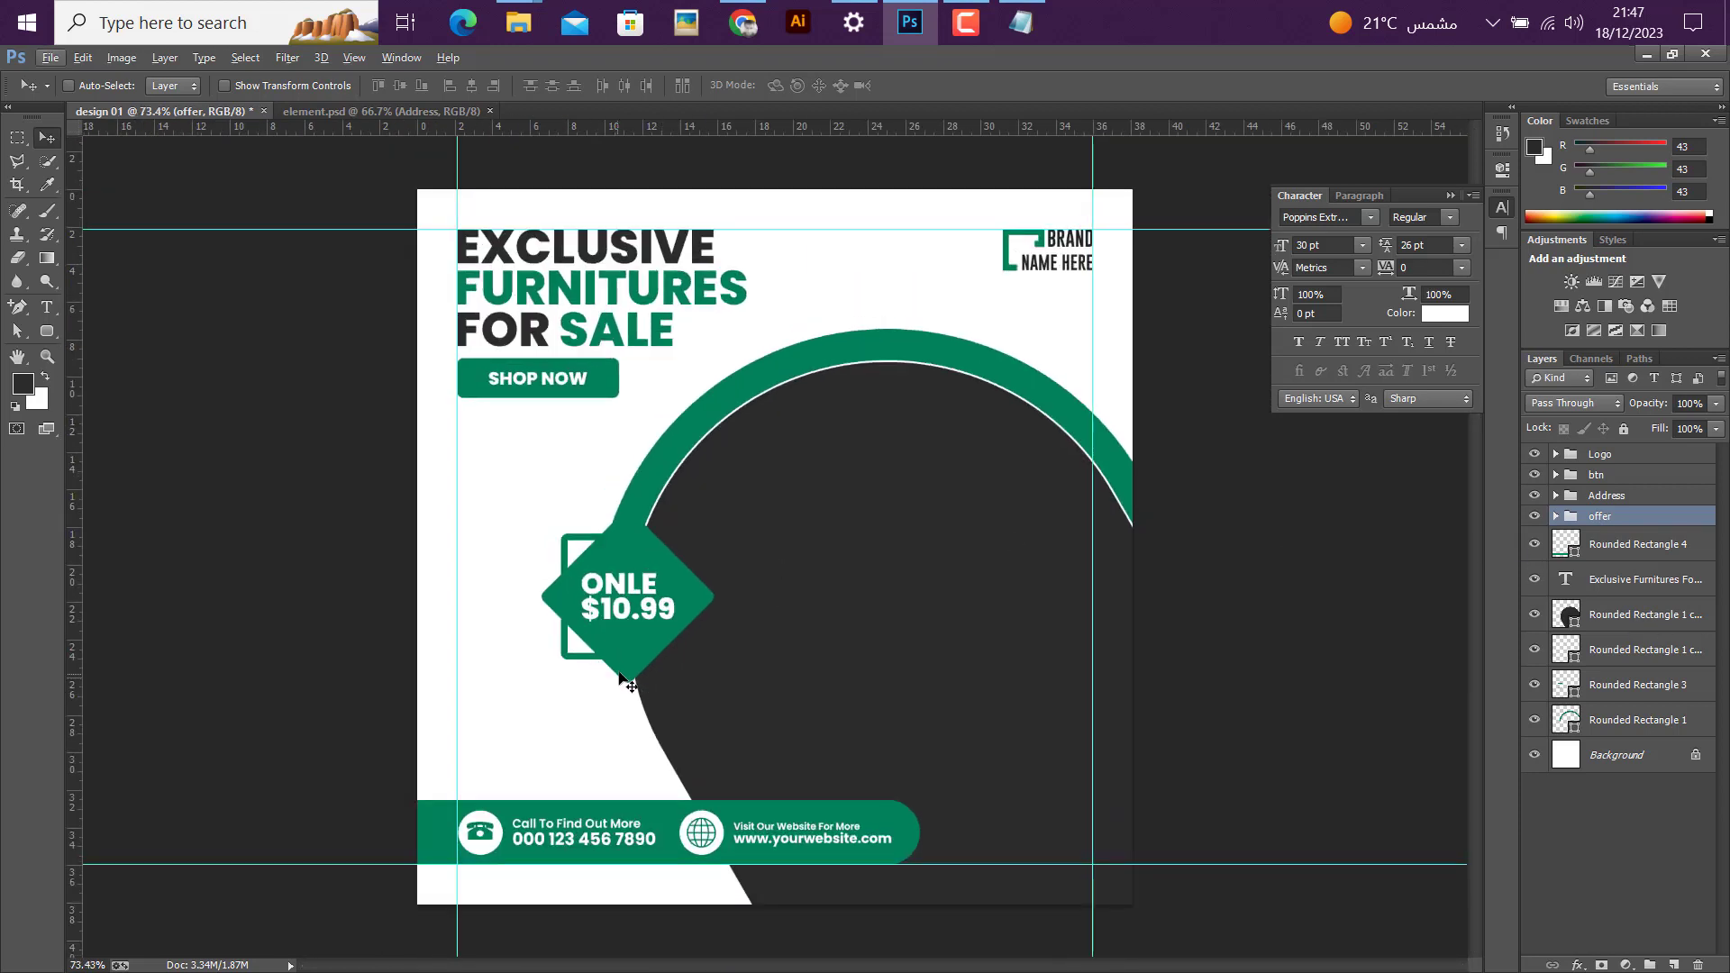
pyautogui.click(1650, 766)
pyautogui.click(48, 335)
pyautogui.rightClick(48, 335)
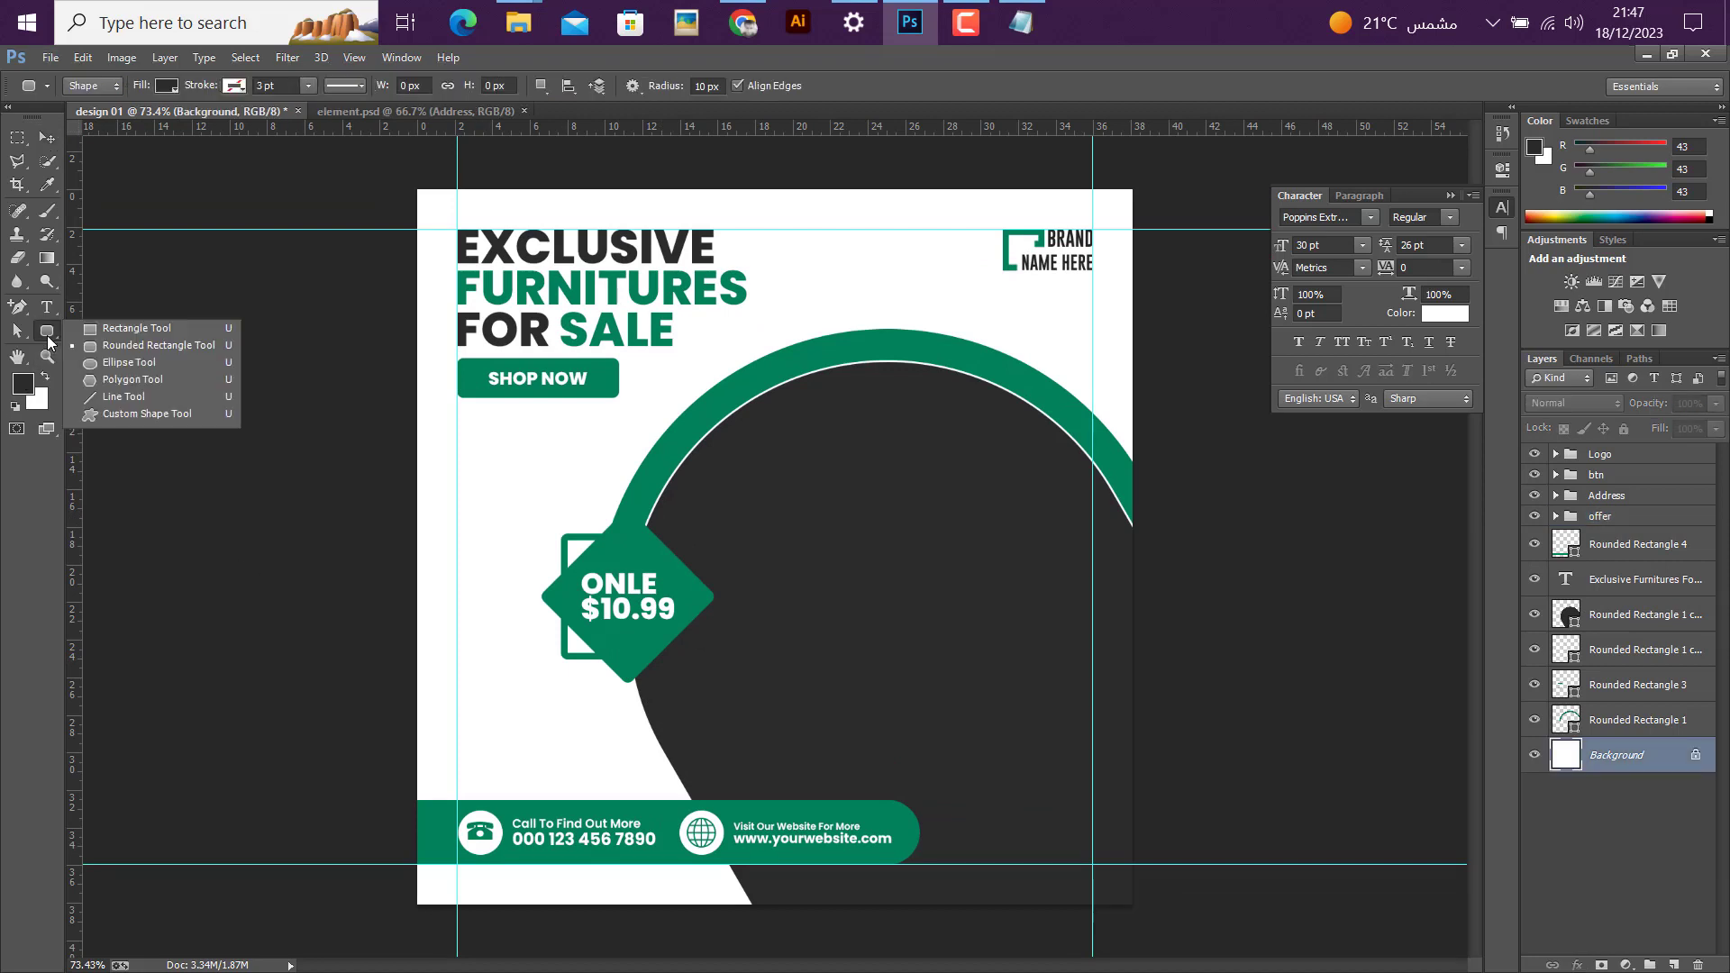
pyautogui.click(126, 331)
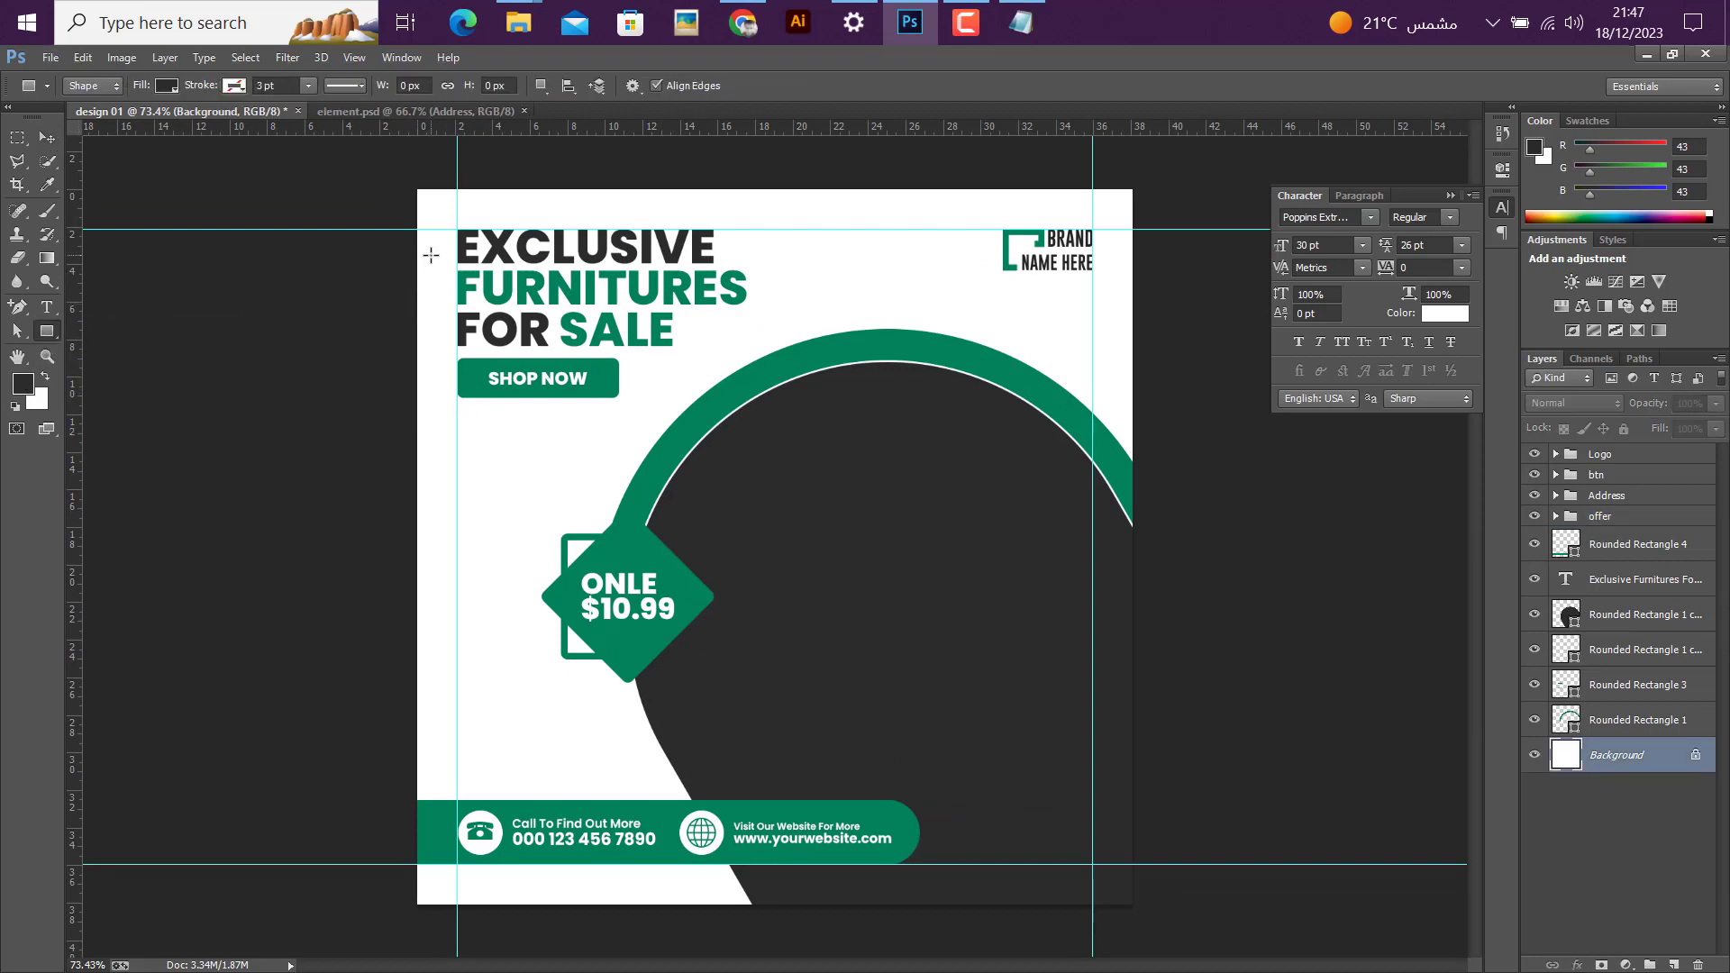
pyautogui.moveTo(432, 246); pyautogui.dragTo(431, 816)
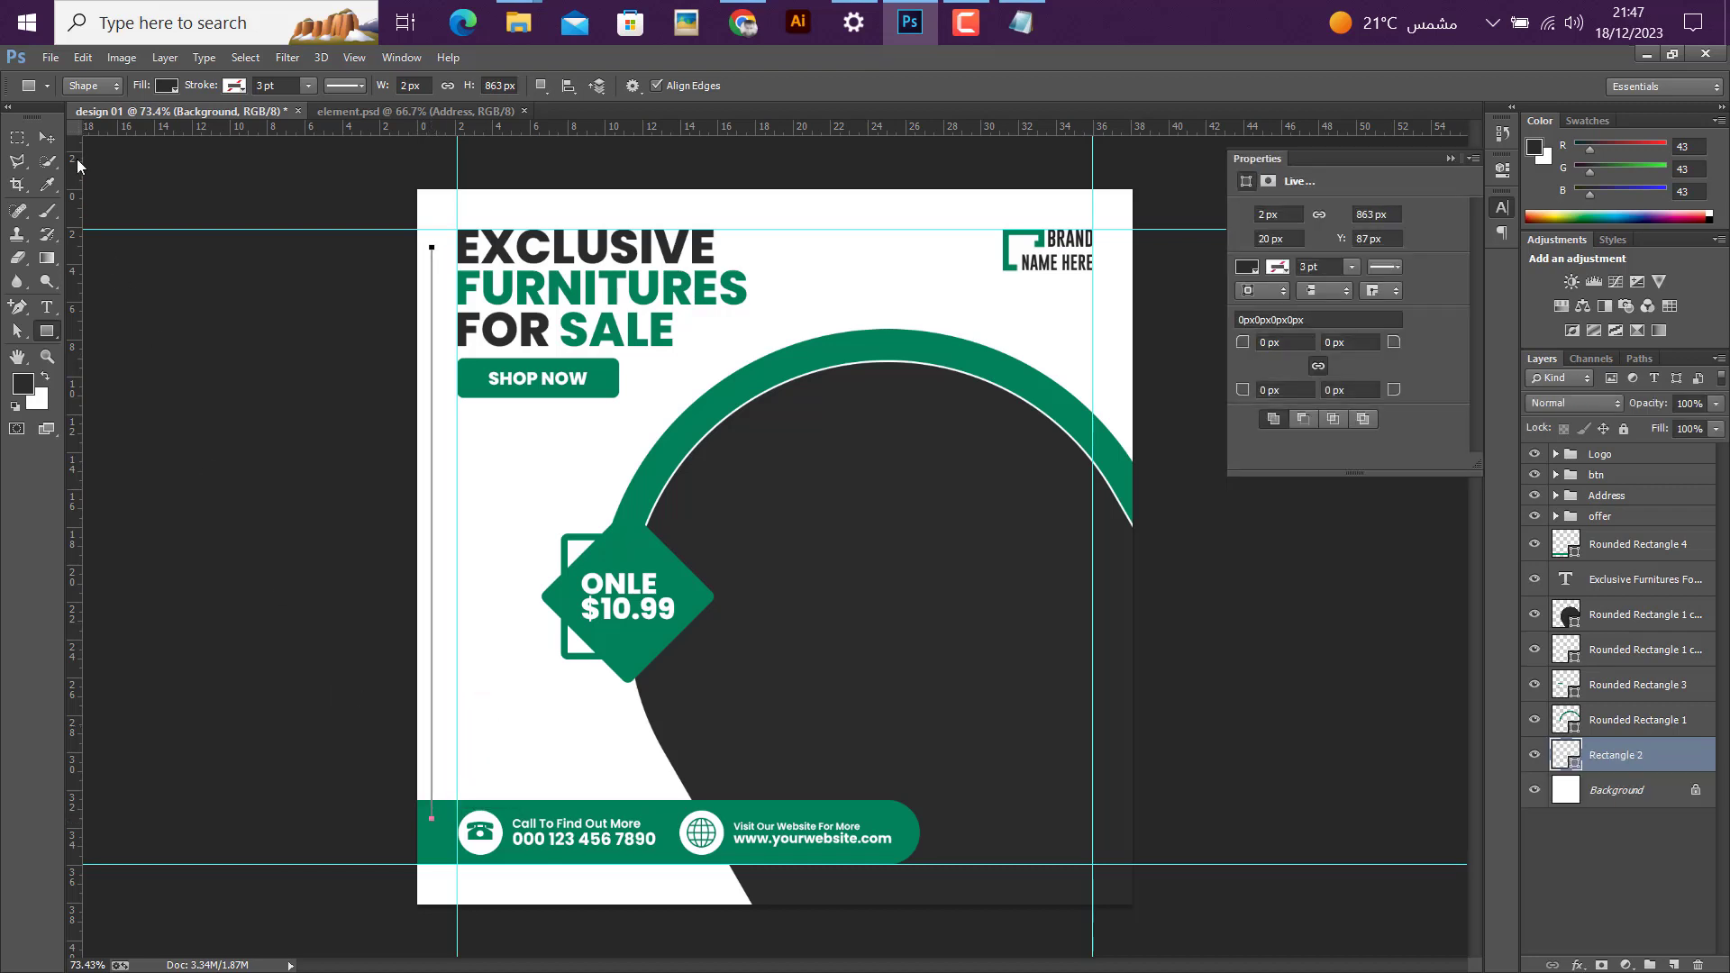
# Step: Duplicate the thin vertical rectangle nine times
pyautogui.click(47, 135)
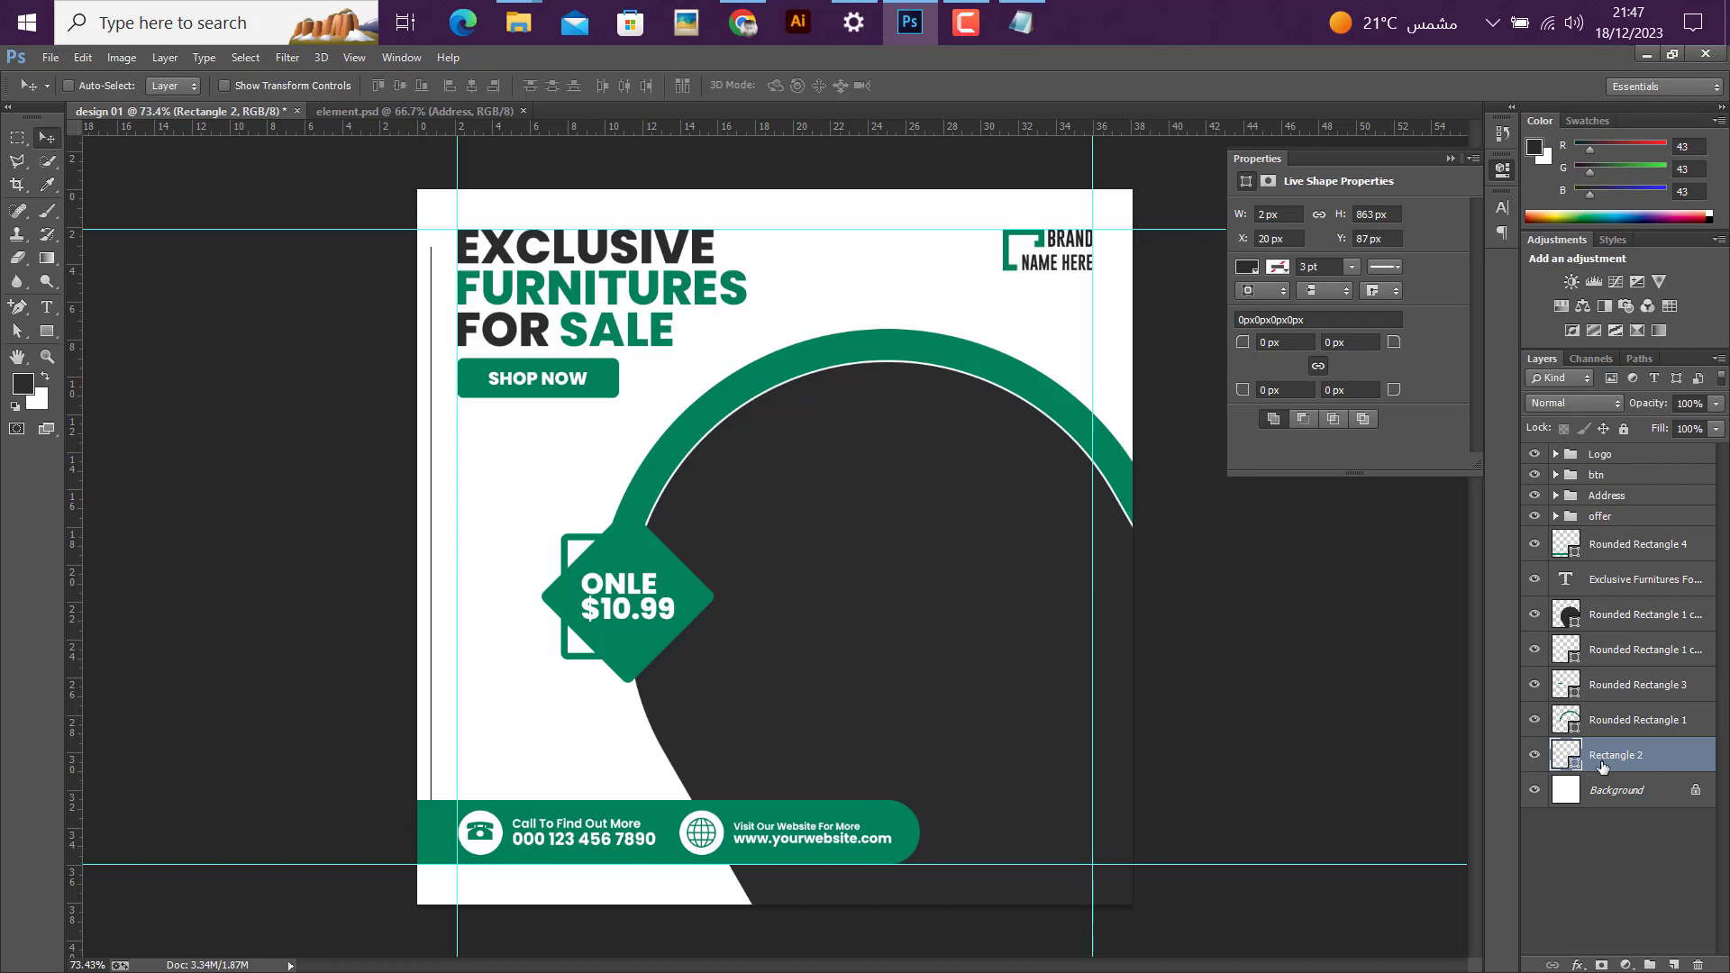
pyautogui.hotkey('ctrl', 'j')
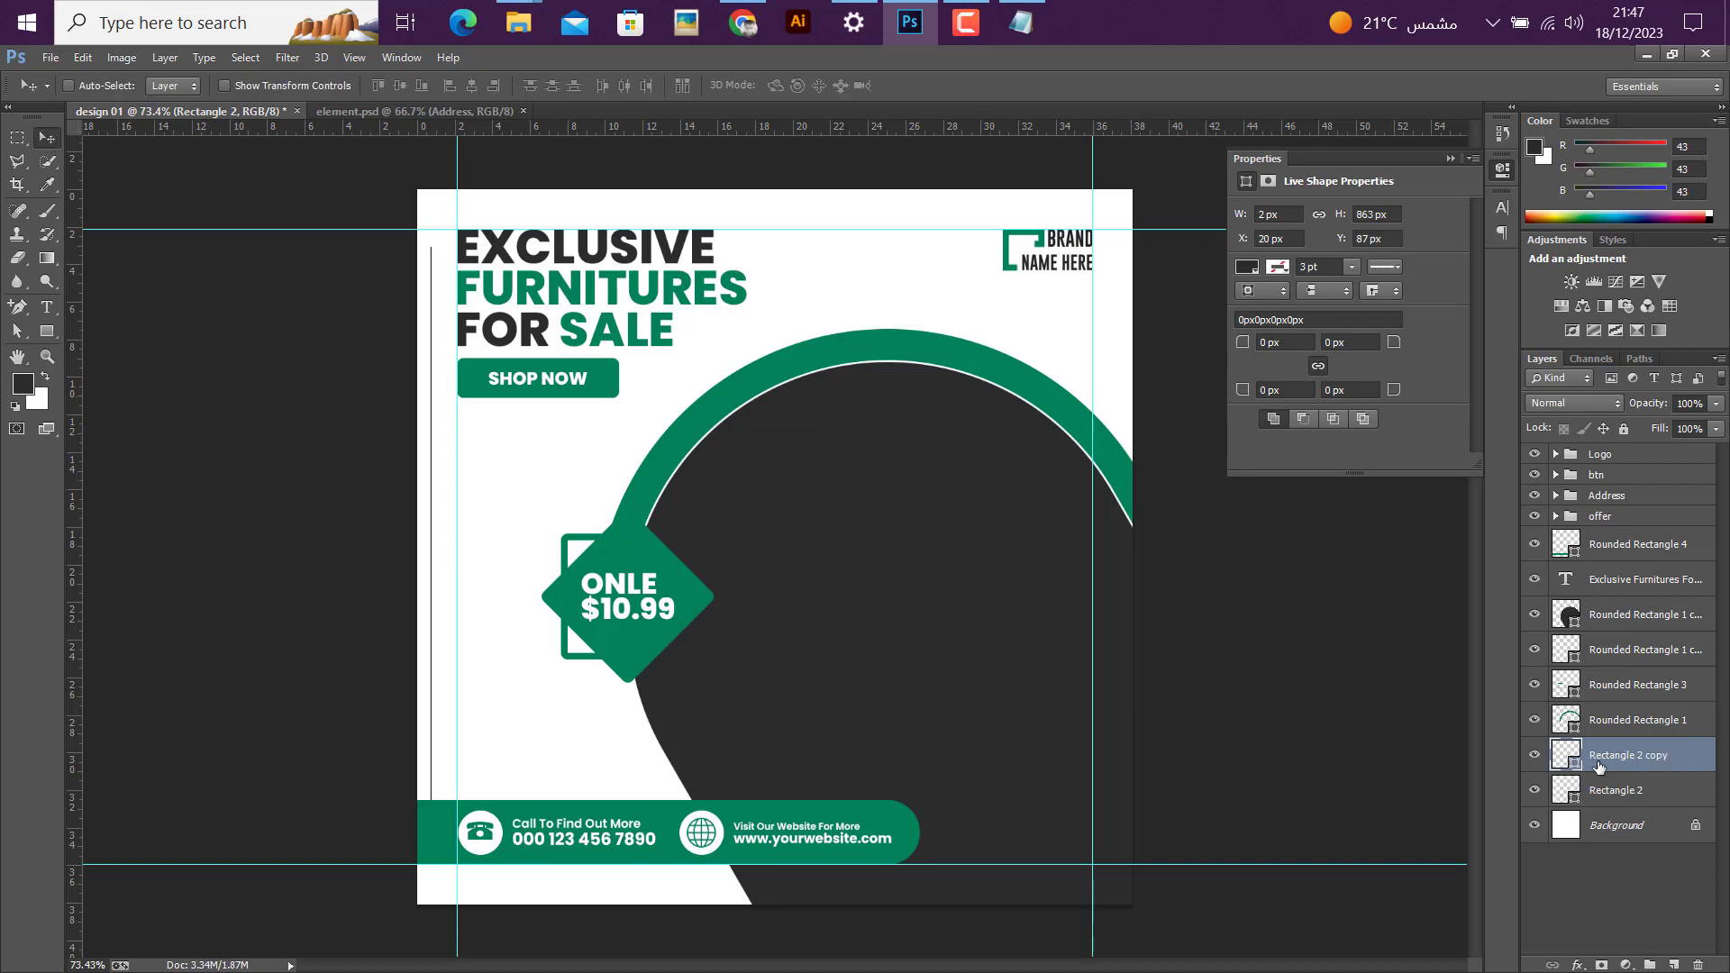
pyautogui.hotkey('ctrl', 'j')
pyautogui.hotkey('ctrl', 'j')
pyautogui.hotkey('ctrl', 'j')
pyautogui.hotkey('ctrl', 'j')
pyautogui.hotkey('ctrl', 'j')
pyautogui.hotkey('ctrl', 'j')
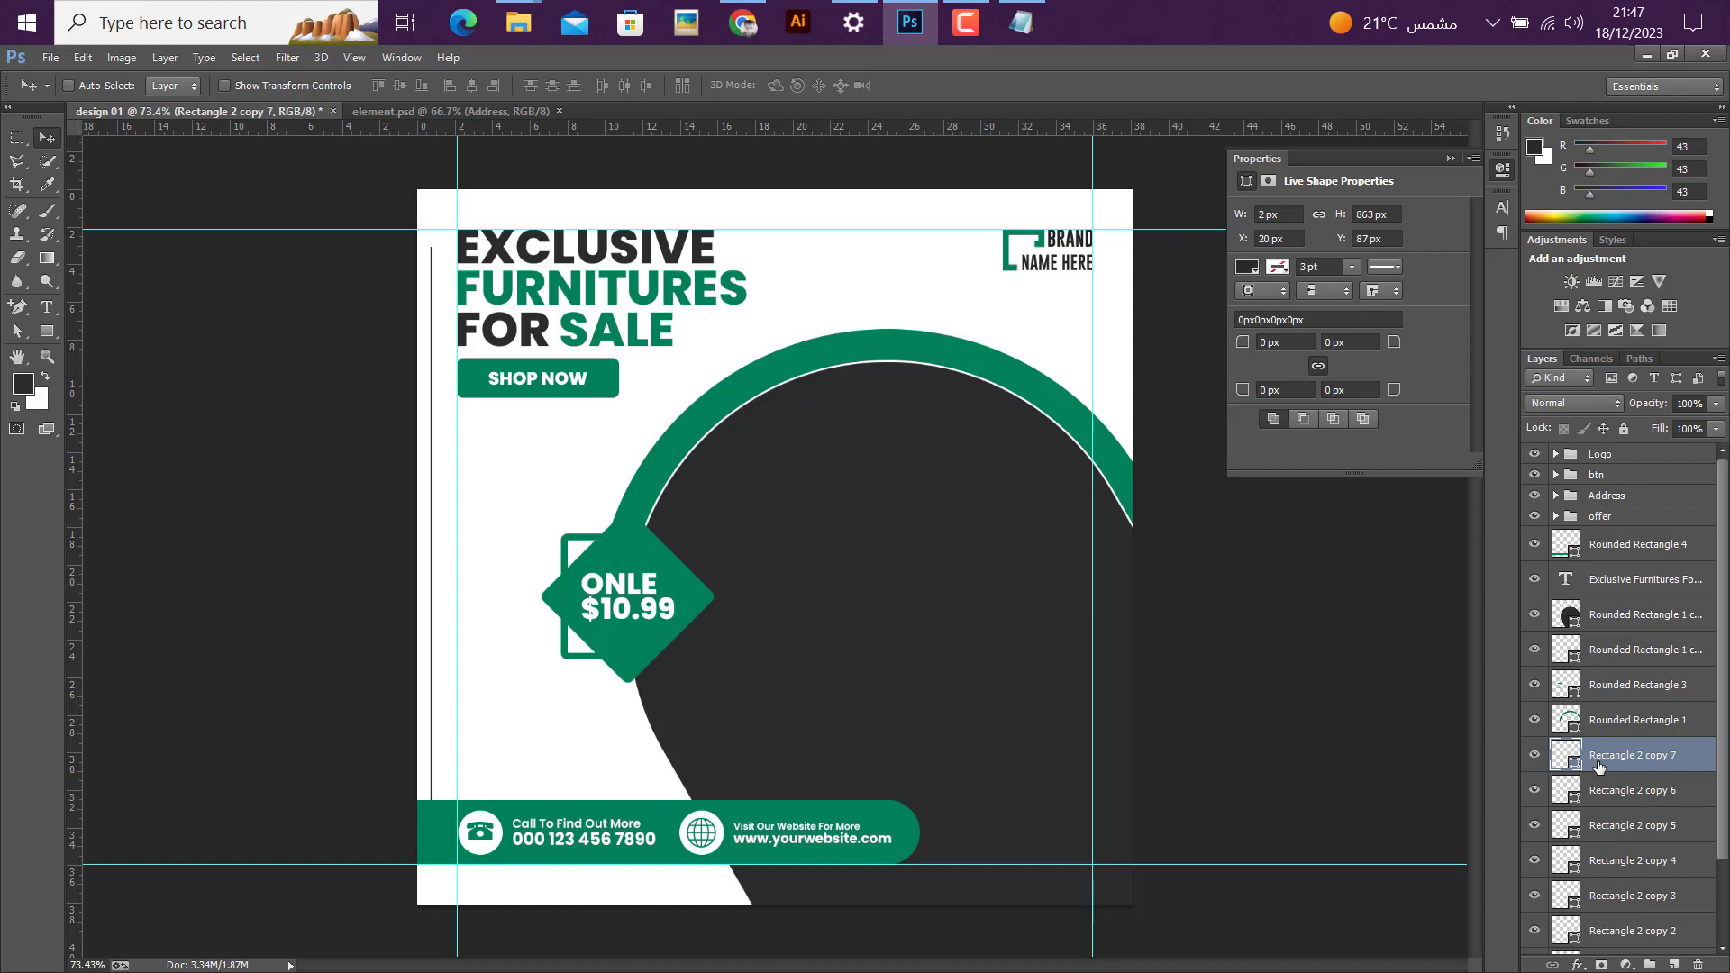
pyautogui.hotkey('ctrl', 'j')
pyautogui.hotkey('ctrl', 'j')
pyautogui.scroll(-4, 1598, 765)
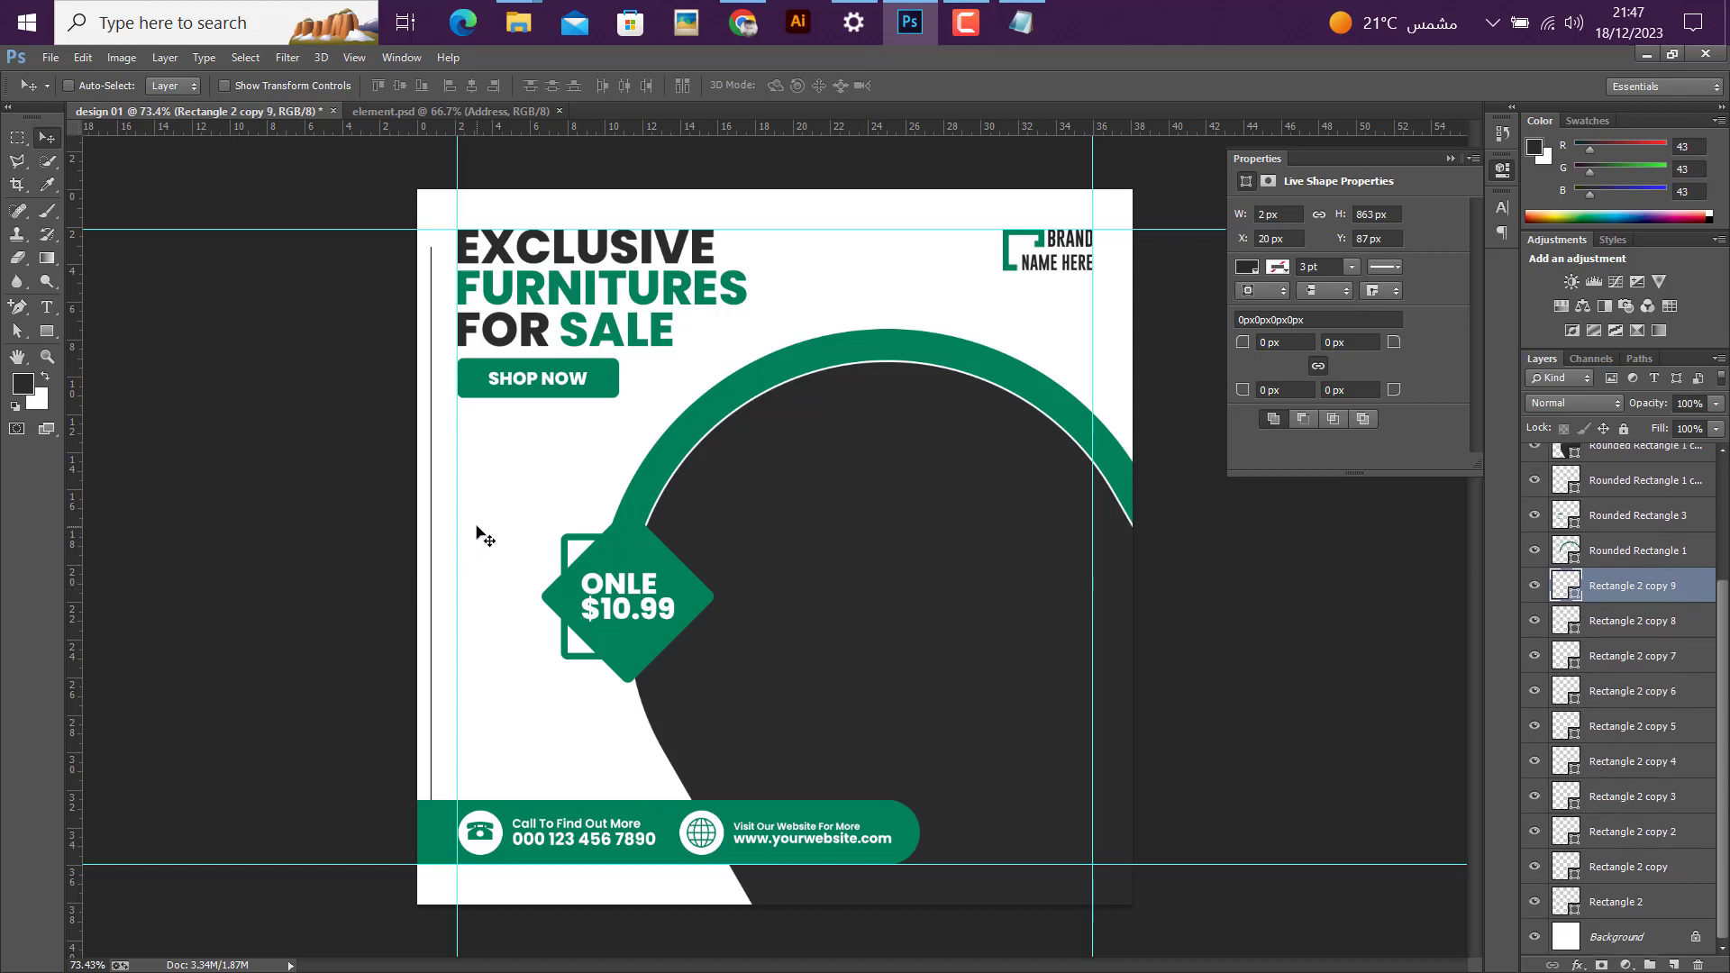
# Step: Move the topmost thin line copy horizontally to X 446 px and distribute all ten Rectangle 2 lines evenly across the span
pyautogui.moveTo(477, 533); pyautogui.dragTo(760, 531)
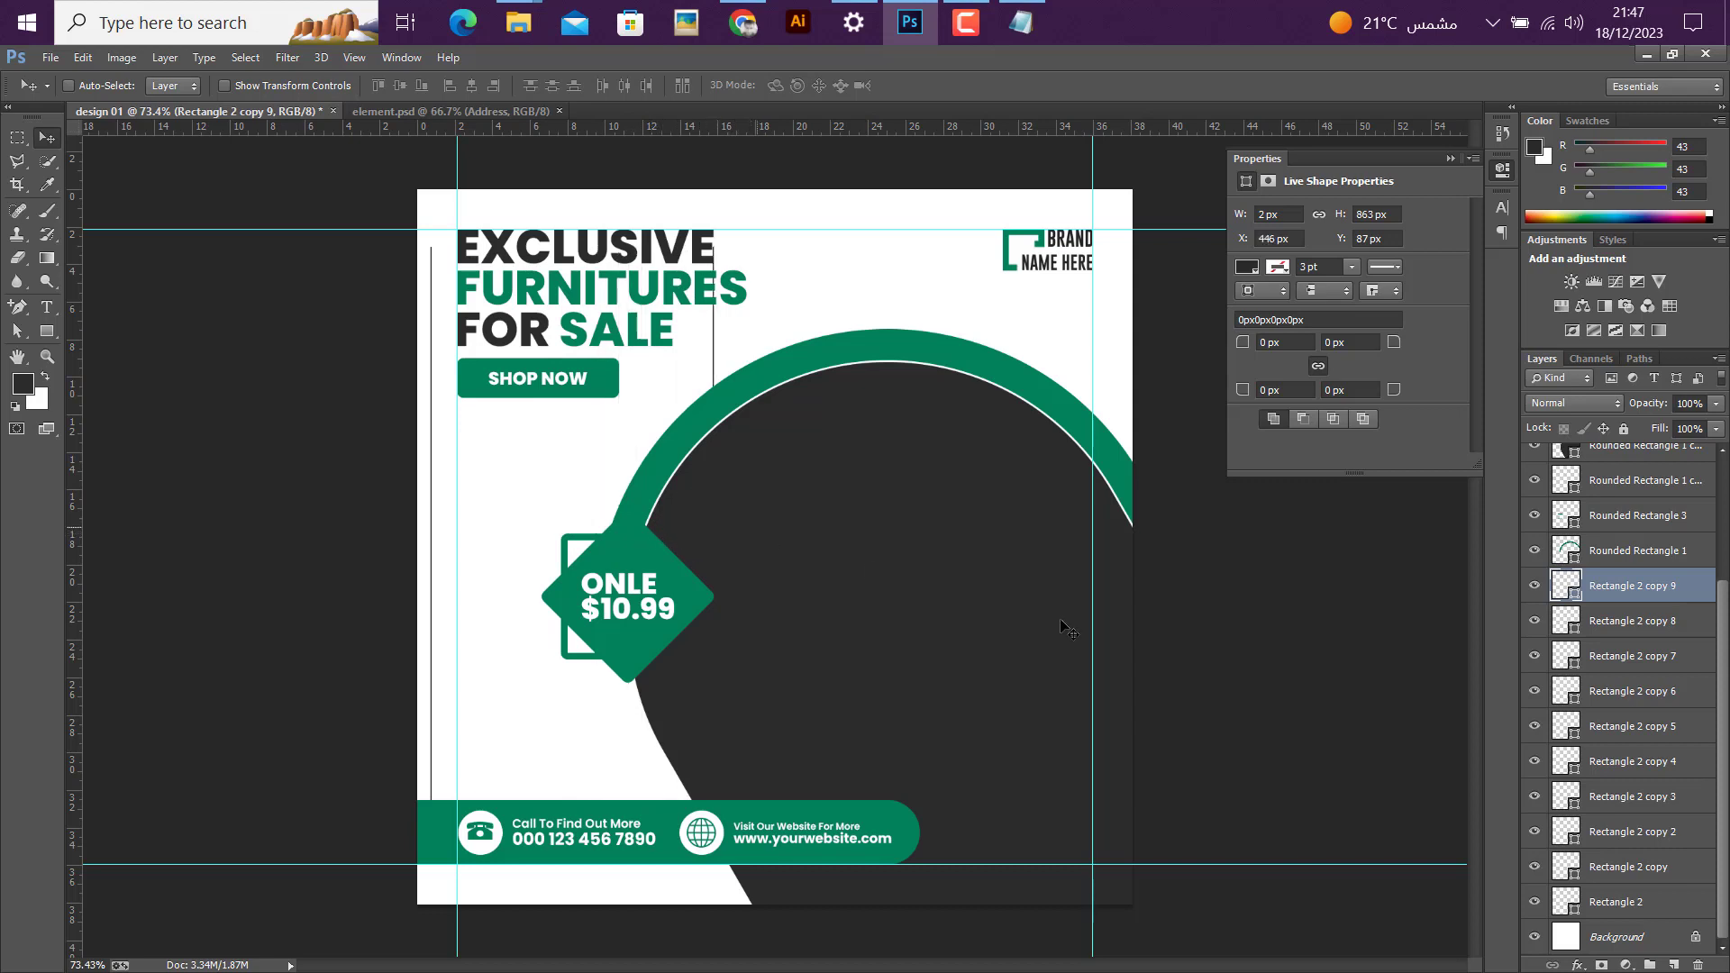
pyautogui.keyDown('shift'); pyautogui.click(1641, 905); pyautogui.keyUp('shift')
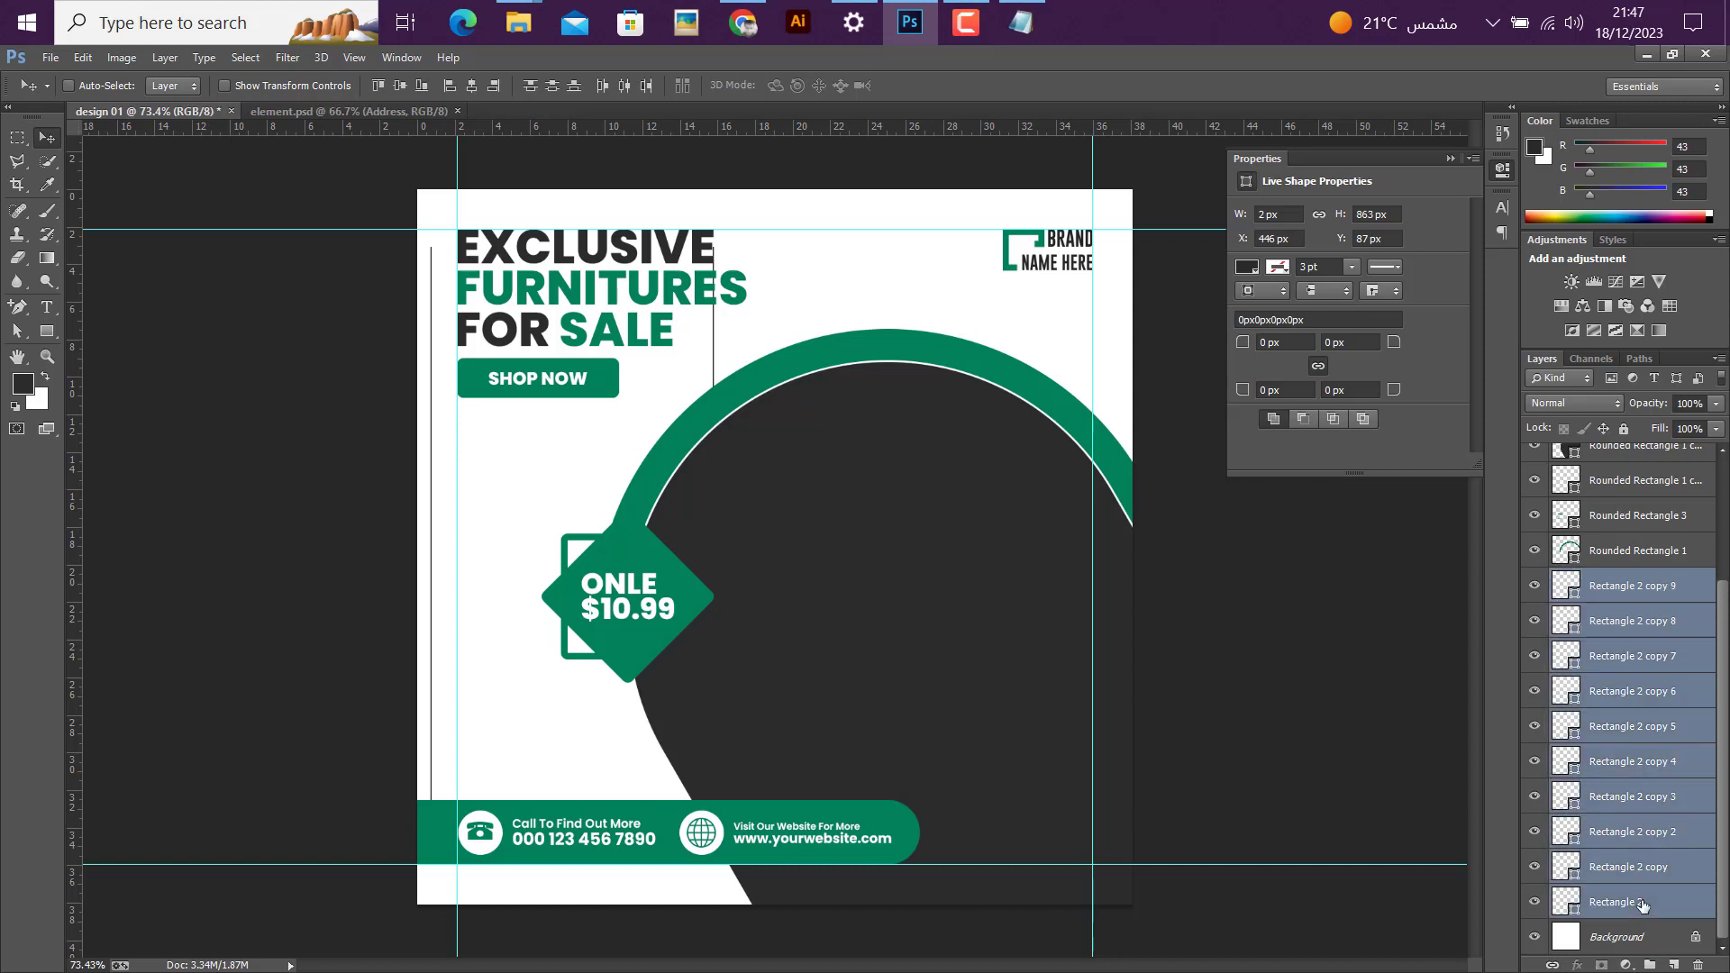
pyautogui.click(623, 86)
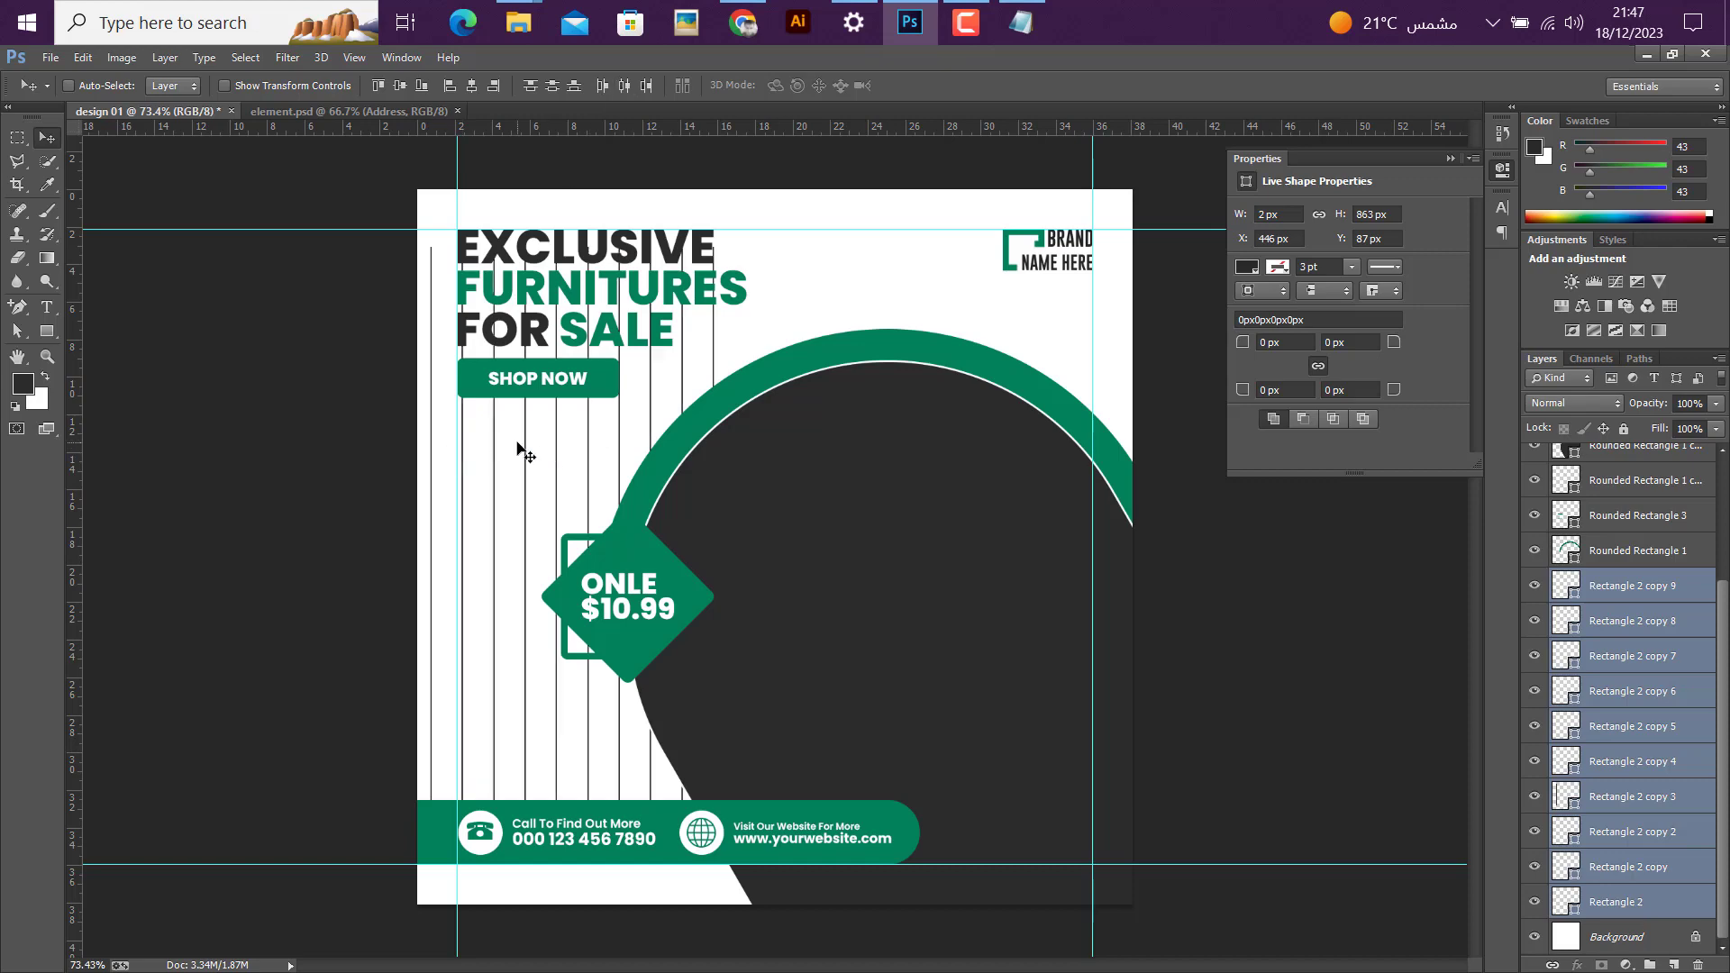
# Step: Merge the ten vertical line layers into one shape and duplicate the merged layer within design 01
pyautogui.rightClick(1640, 663)
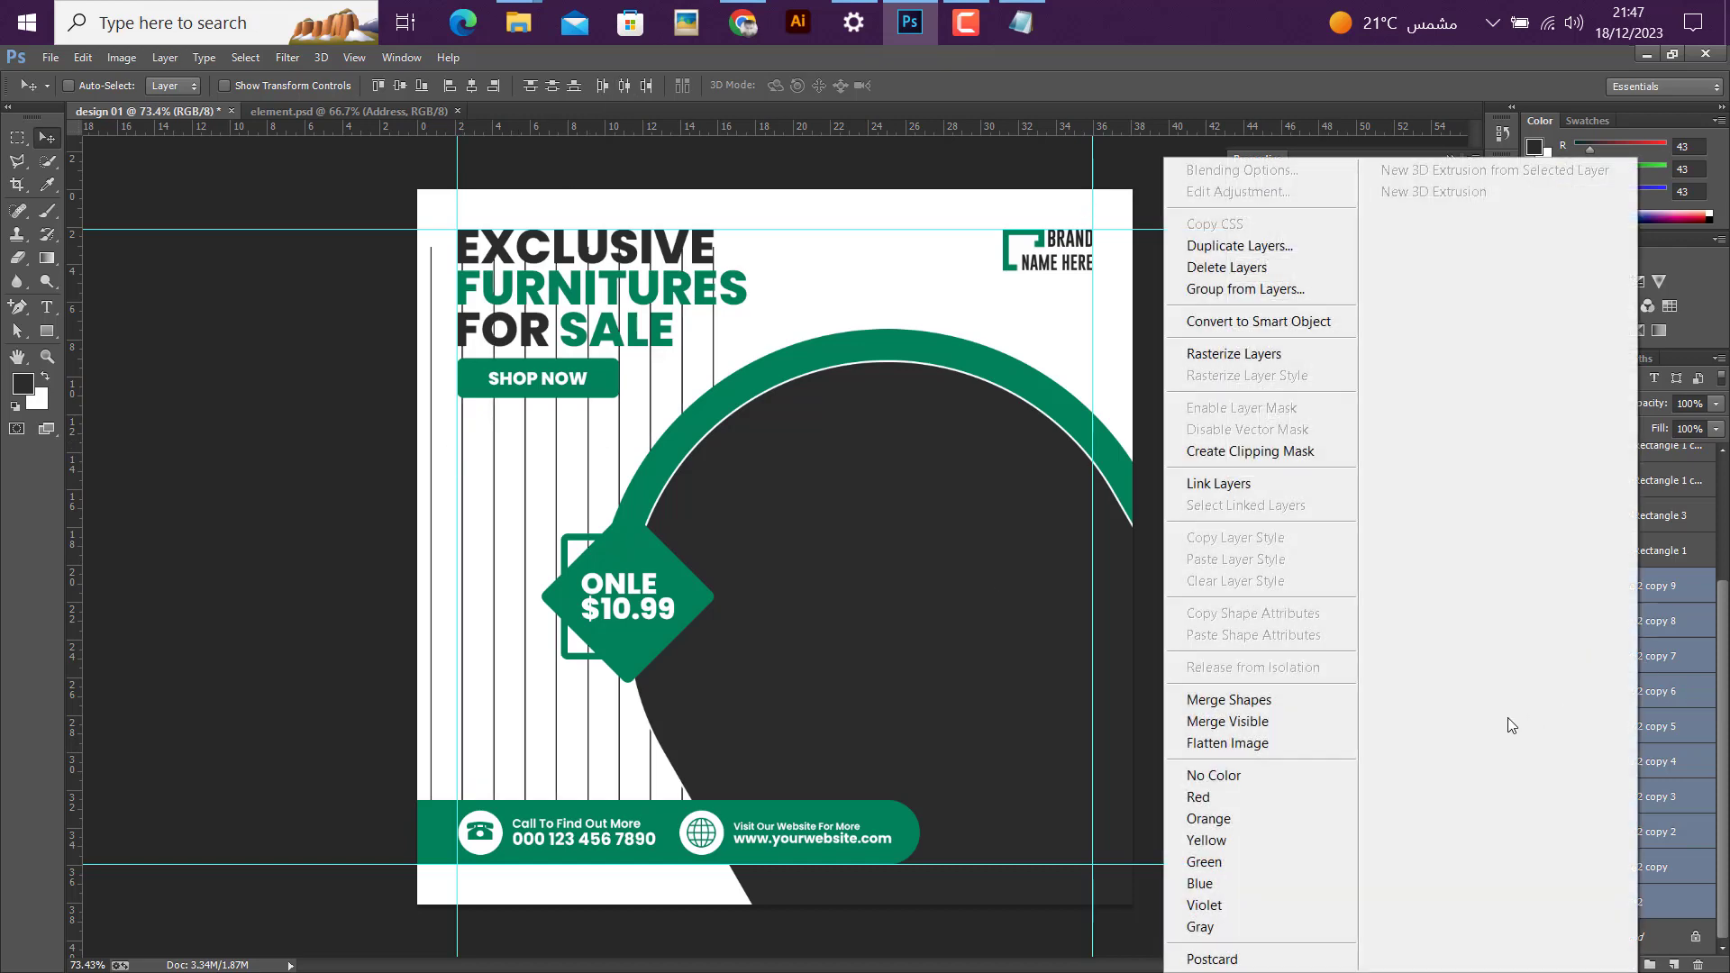
pyautogui.click(1283, 699)
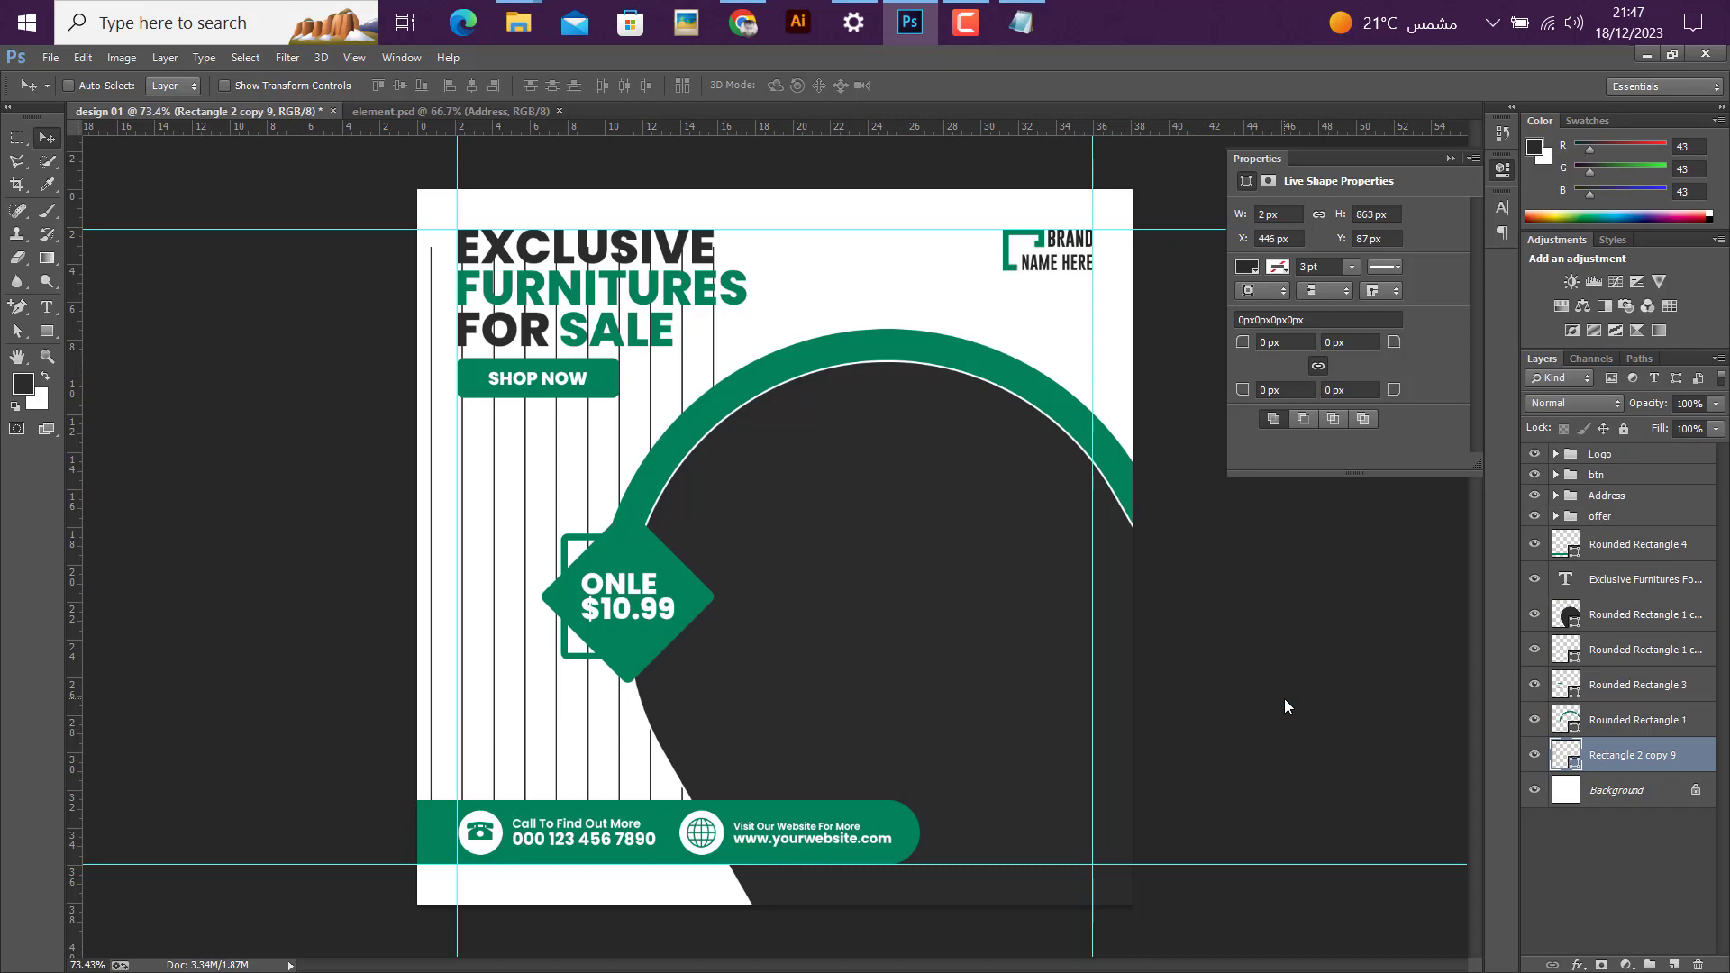
pyautogui.rightClick(1694, 766)
pyautogui.click(1322, 249)
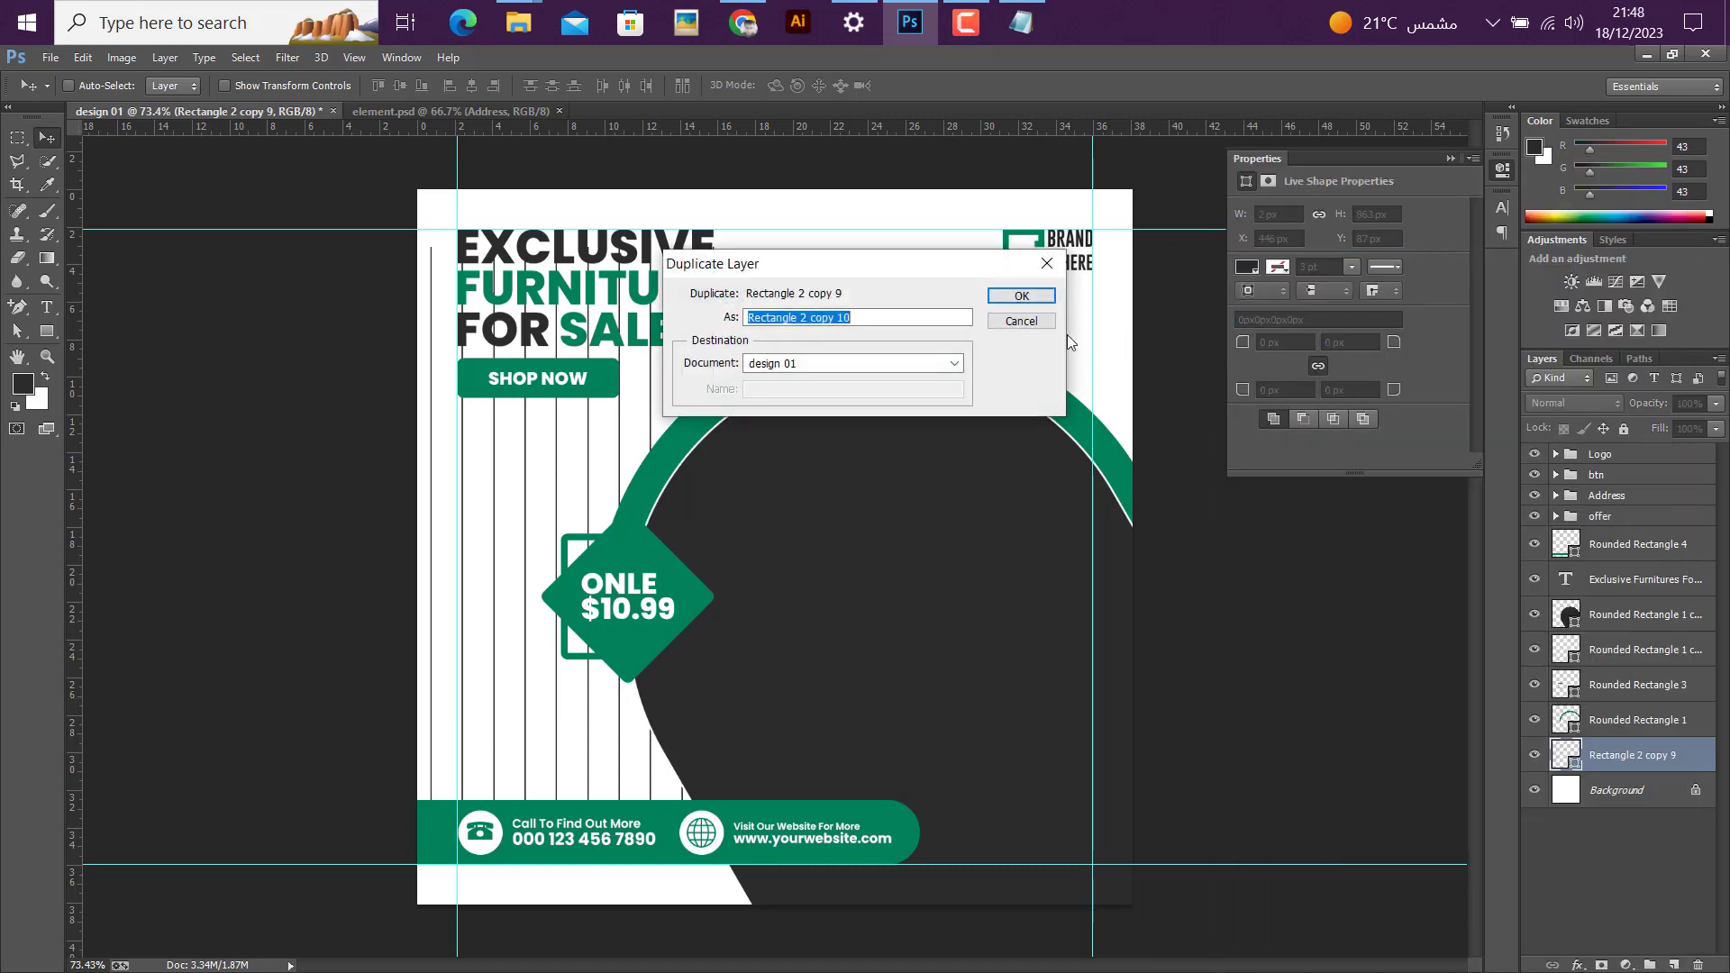
pyautogui.click(1021, 297)
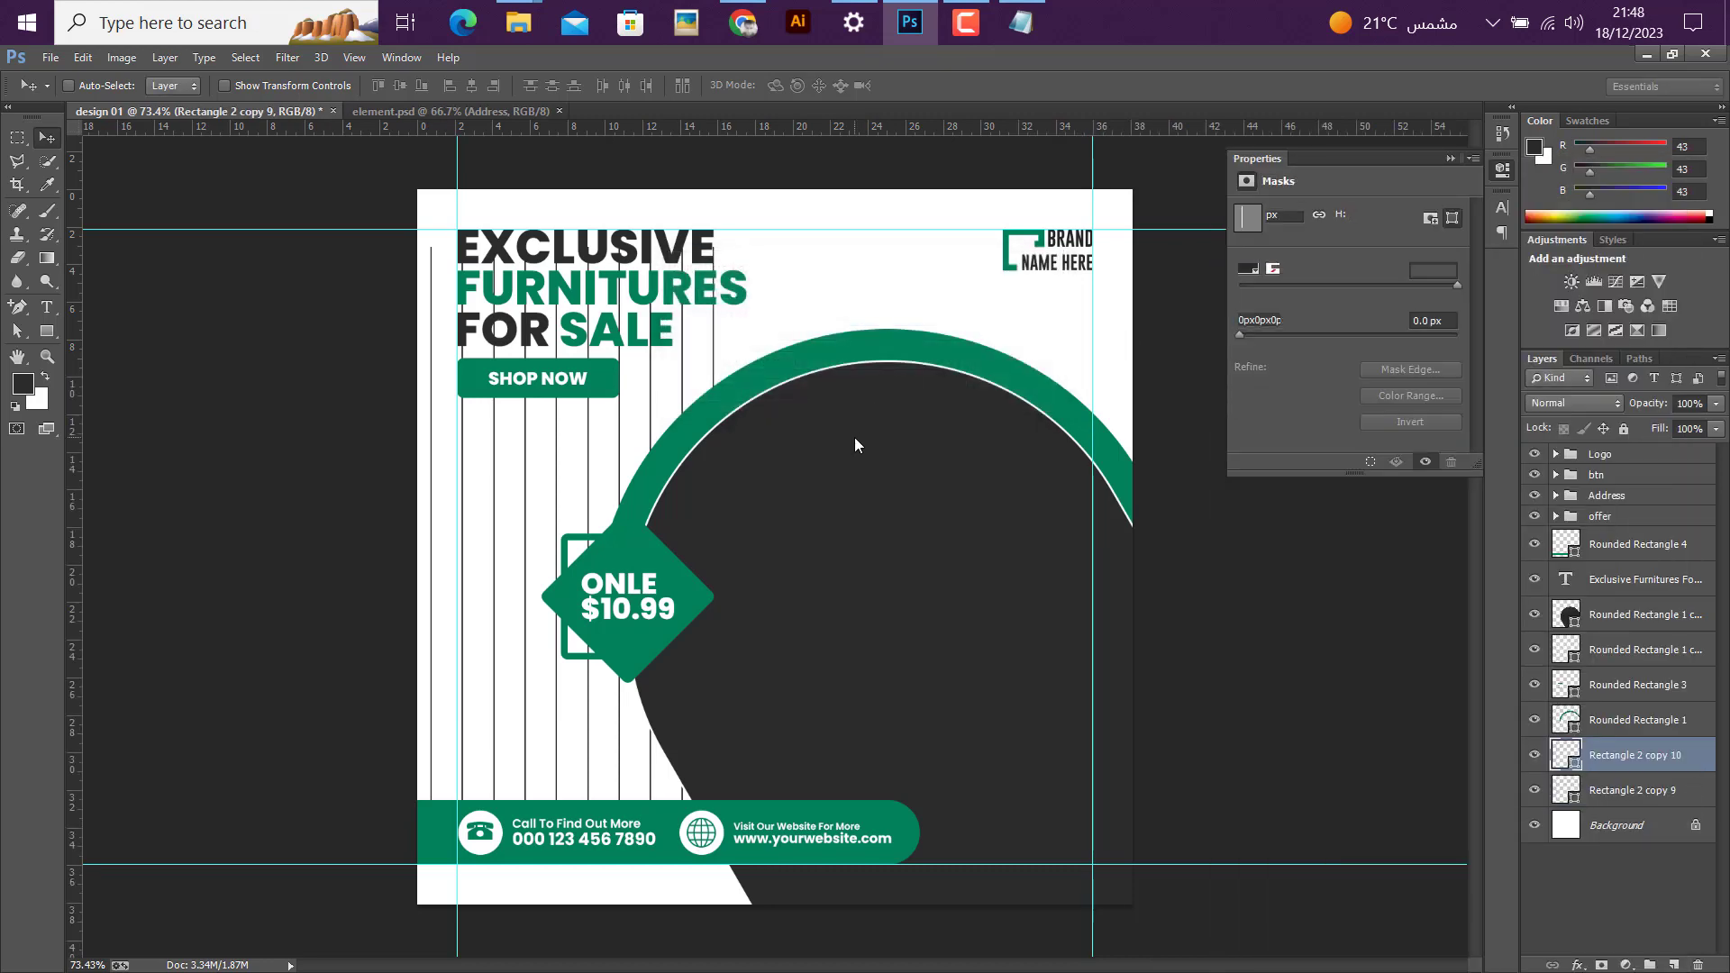
# Step: Rotate the duplicated lines by -90° and merge them with the vertical lines into a single grid shape
pyautogui.hotkey('ctrl', 't')
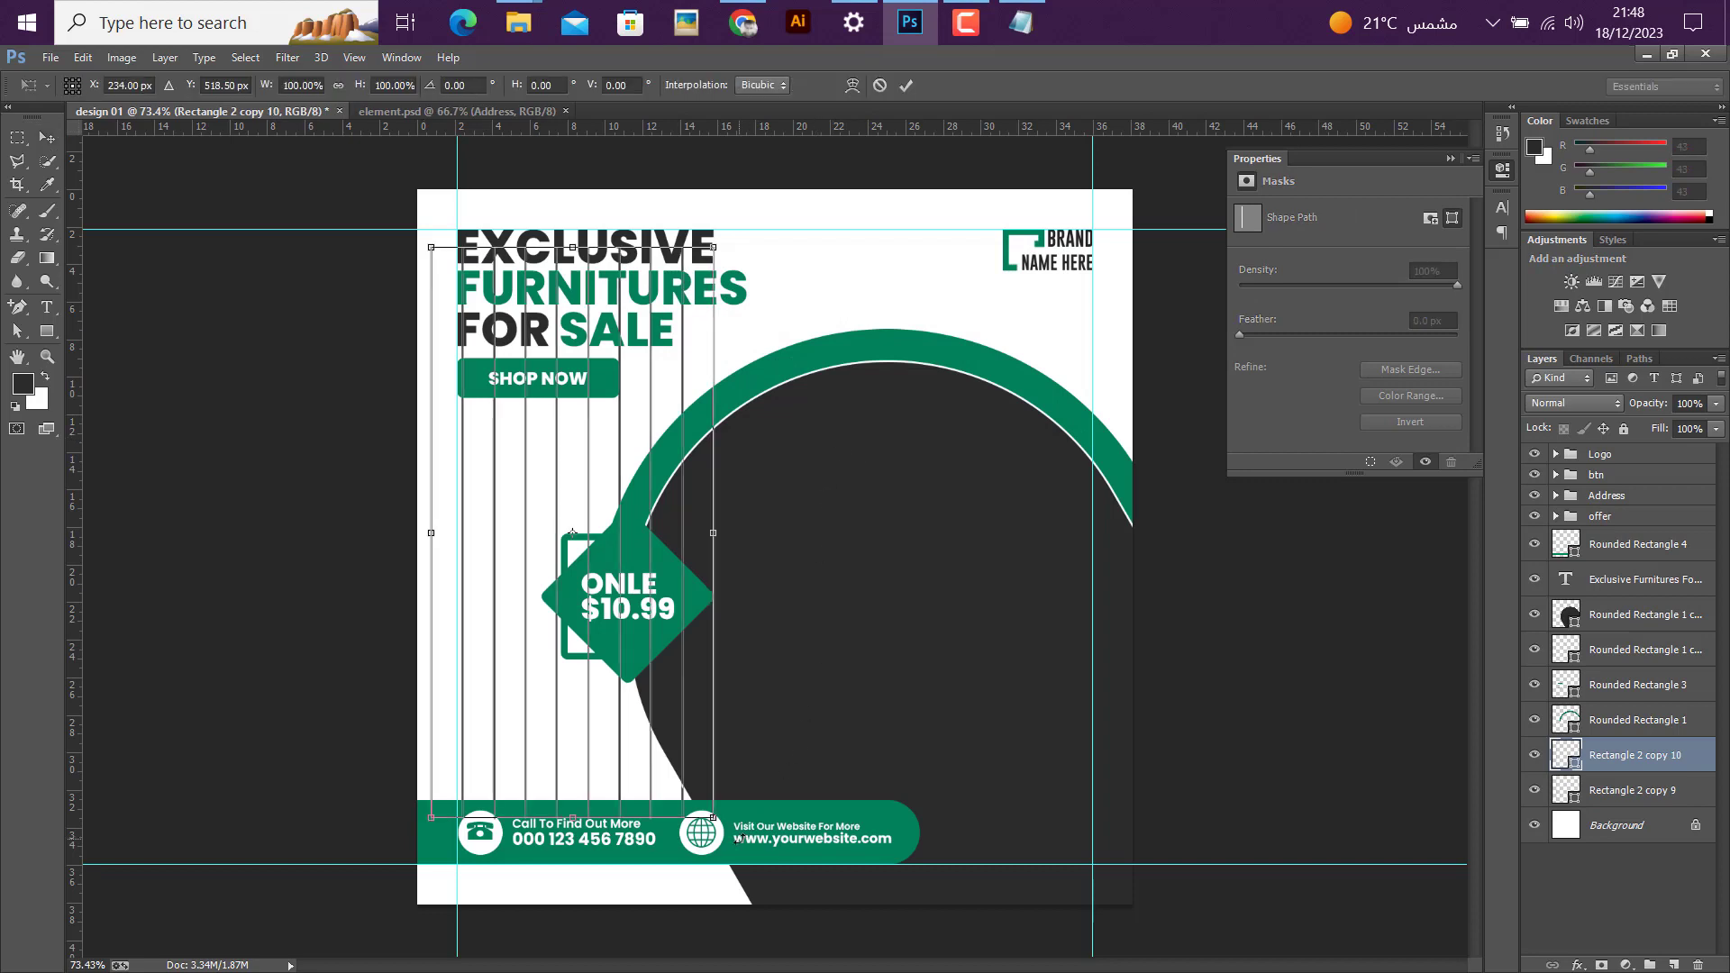
pyautogui.moveTo(739, 838); pyautogui.dragTo(858, 381)
pyautogui.click(905, 84)
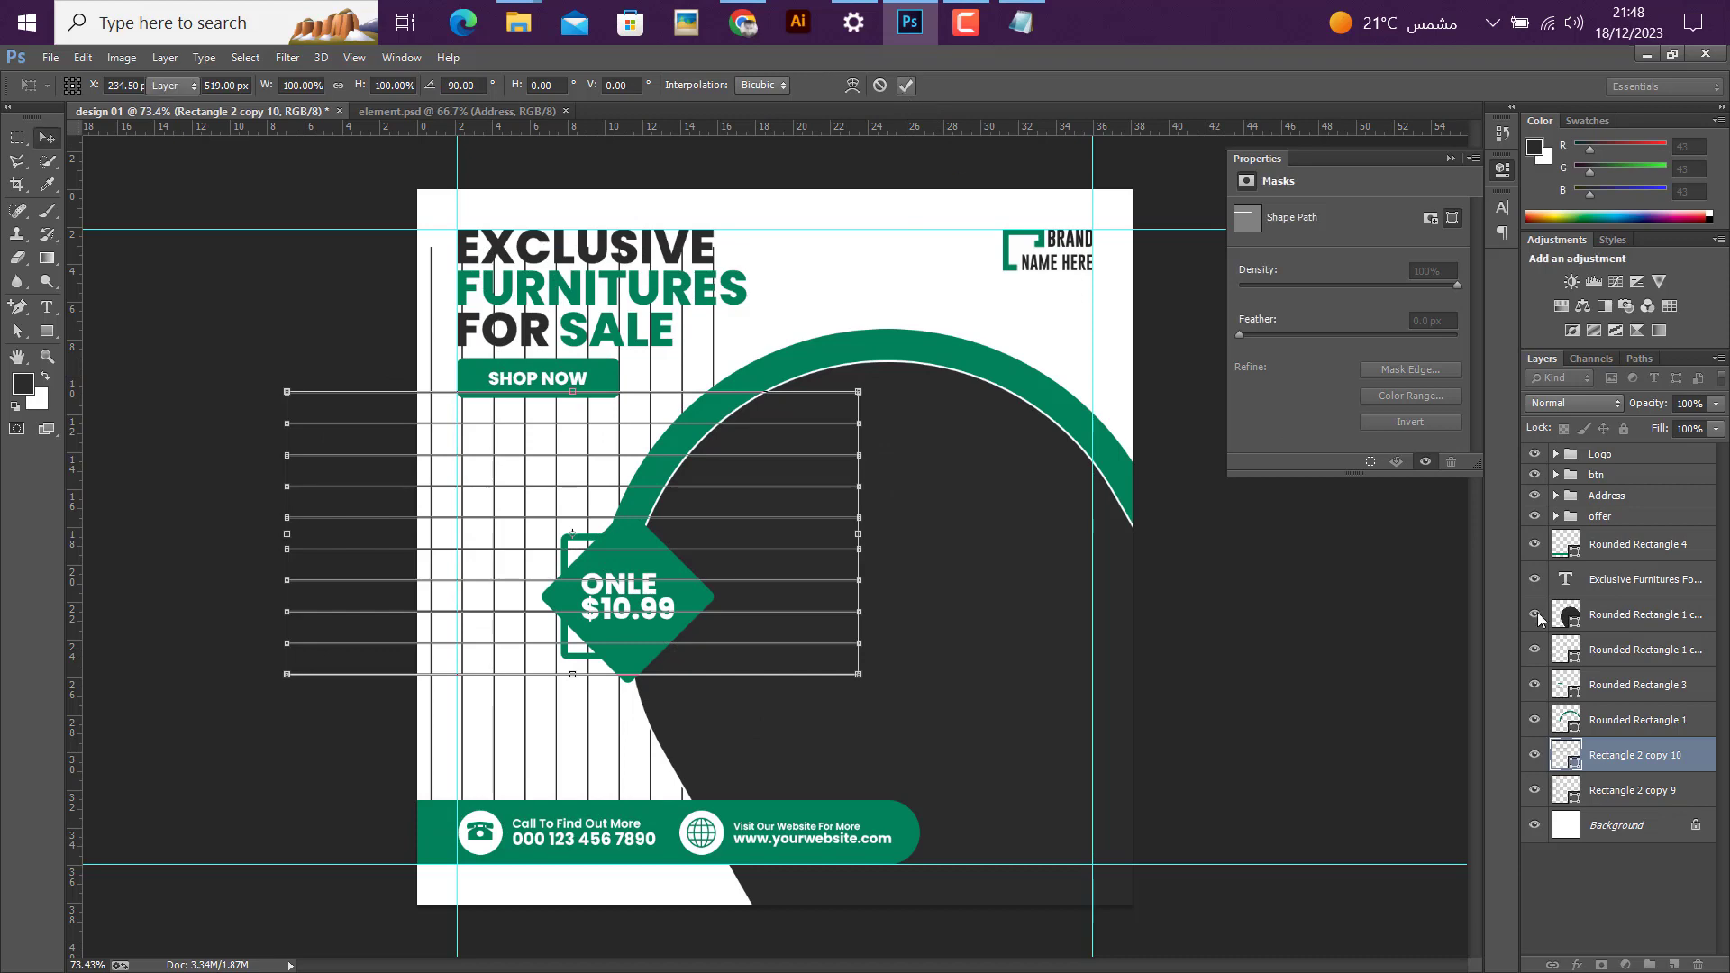
pyautogui.keyDown('shift'); pyautogui.click(1613, 790); pyautogui.keyUp('shift')
pyautogui.rightClick(1612, 790)
pyautogui.click(1230, 701)
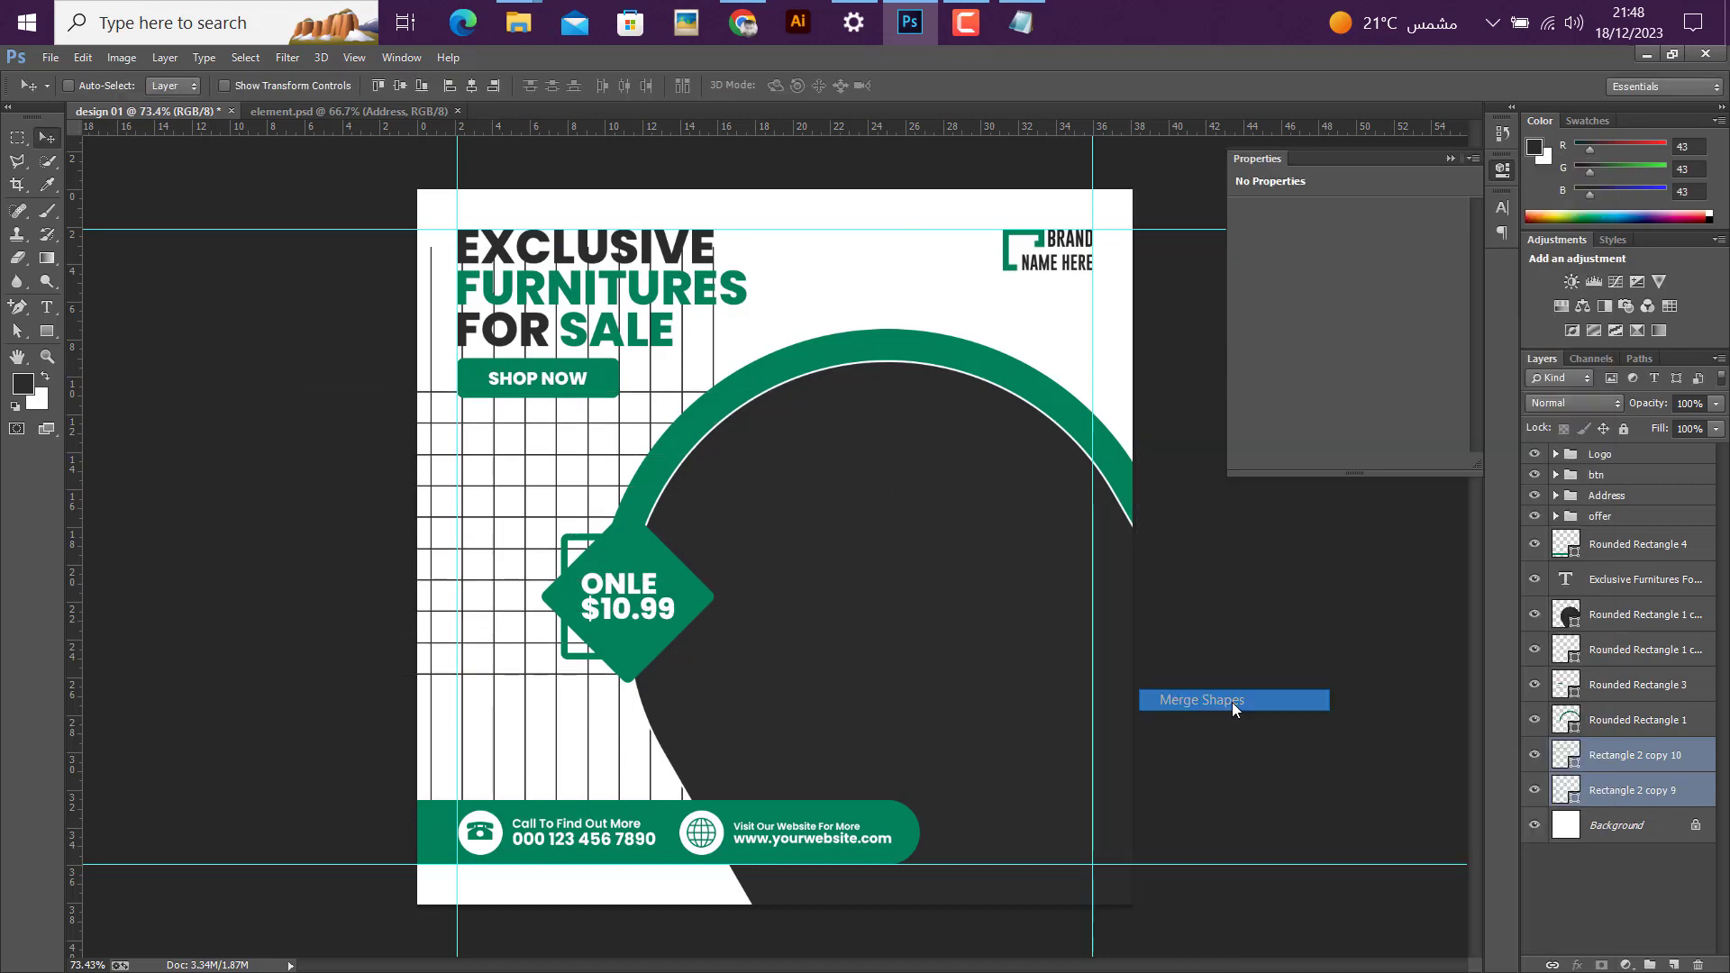
# Step: Shift the grid right and slightly up behind the headline, and reduce its fill to 11%
pyautogui.moveTo(531, 493); pyautogui.dragTo(637, 471)
pyautogui.click(1716, 430)
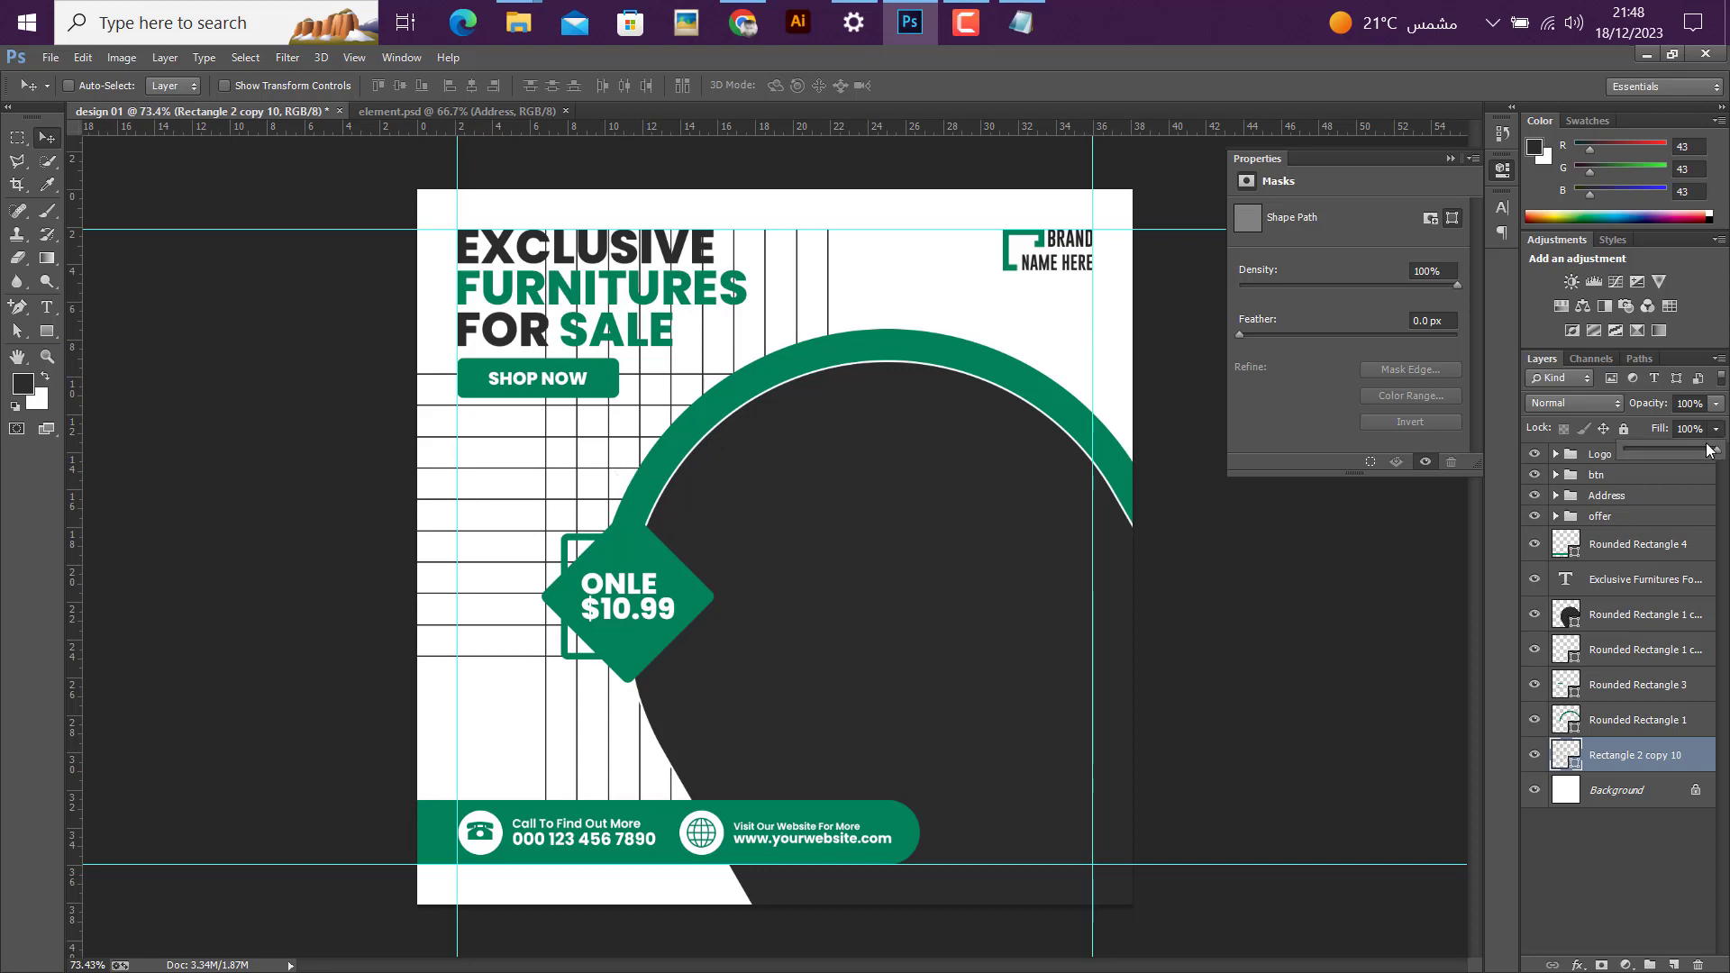
pyautogui.moveTo(1709, 450); pyautogui.dragTo(1651, 448)
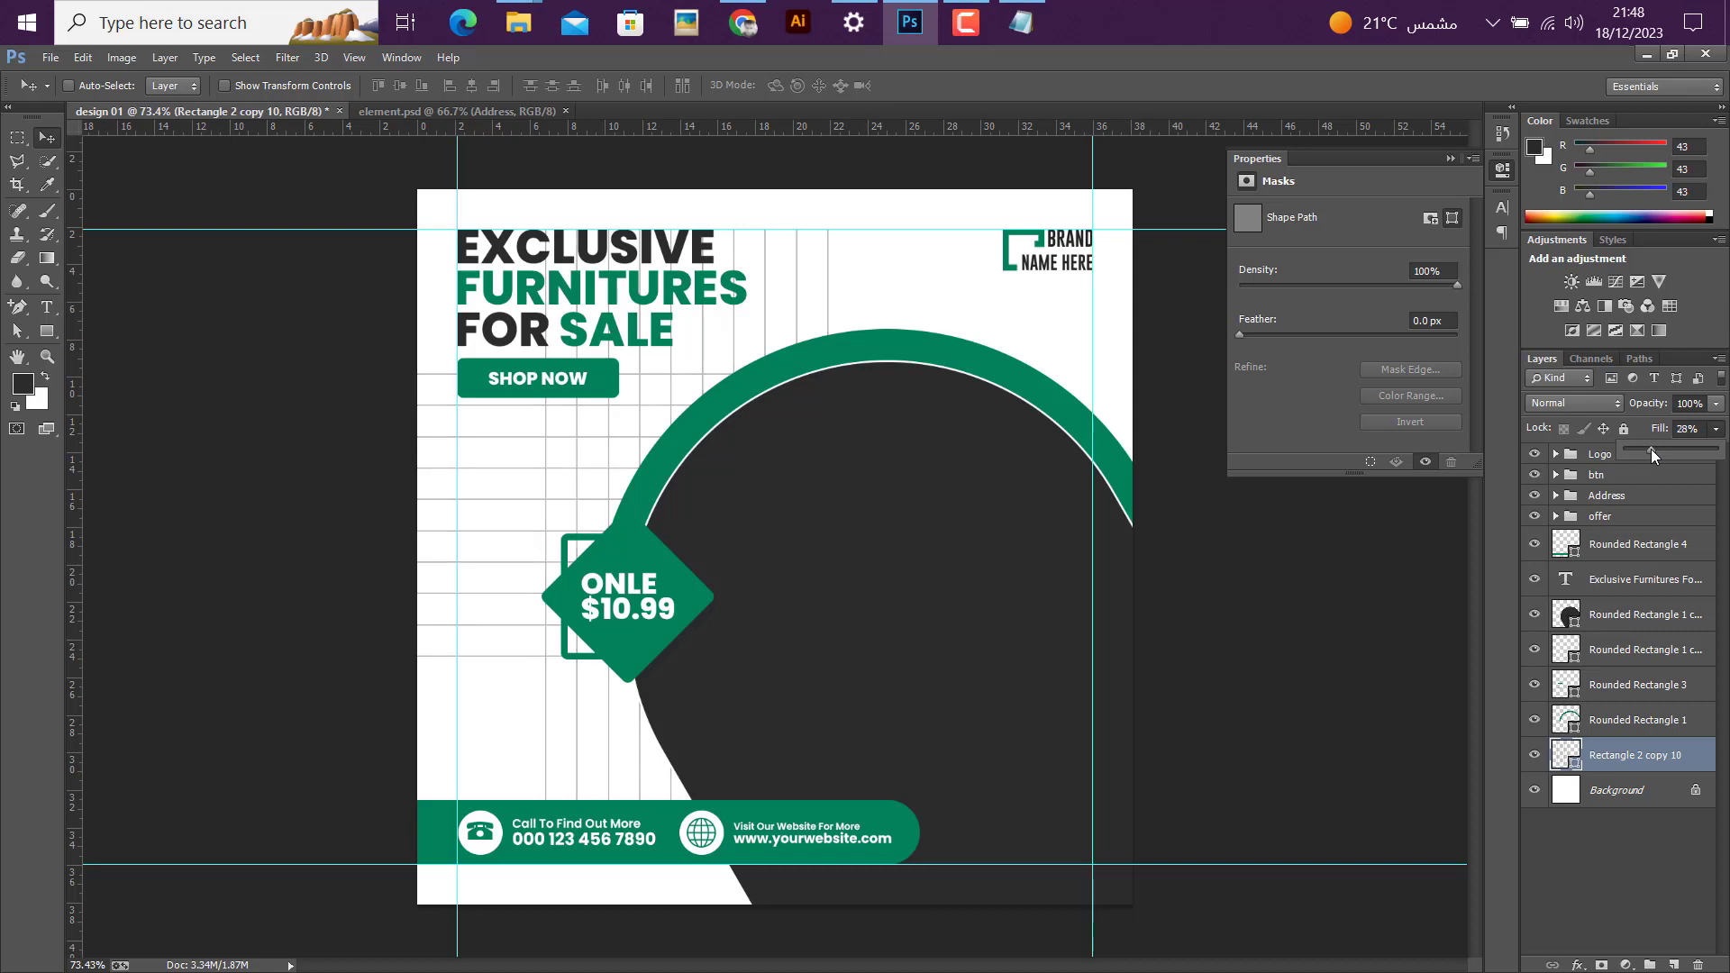
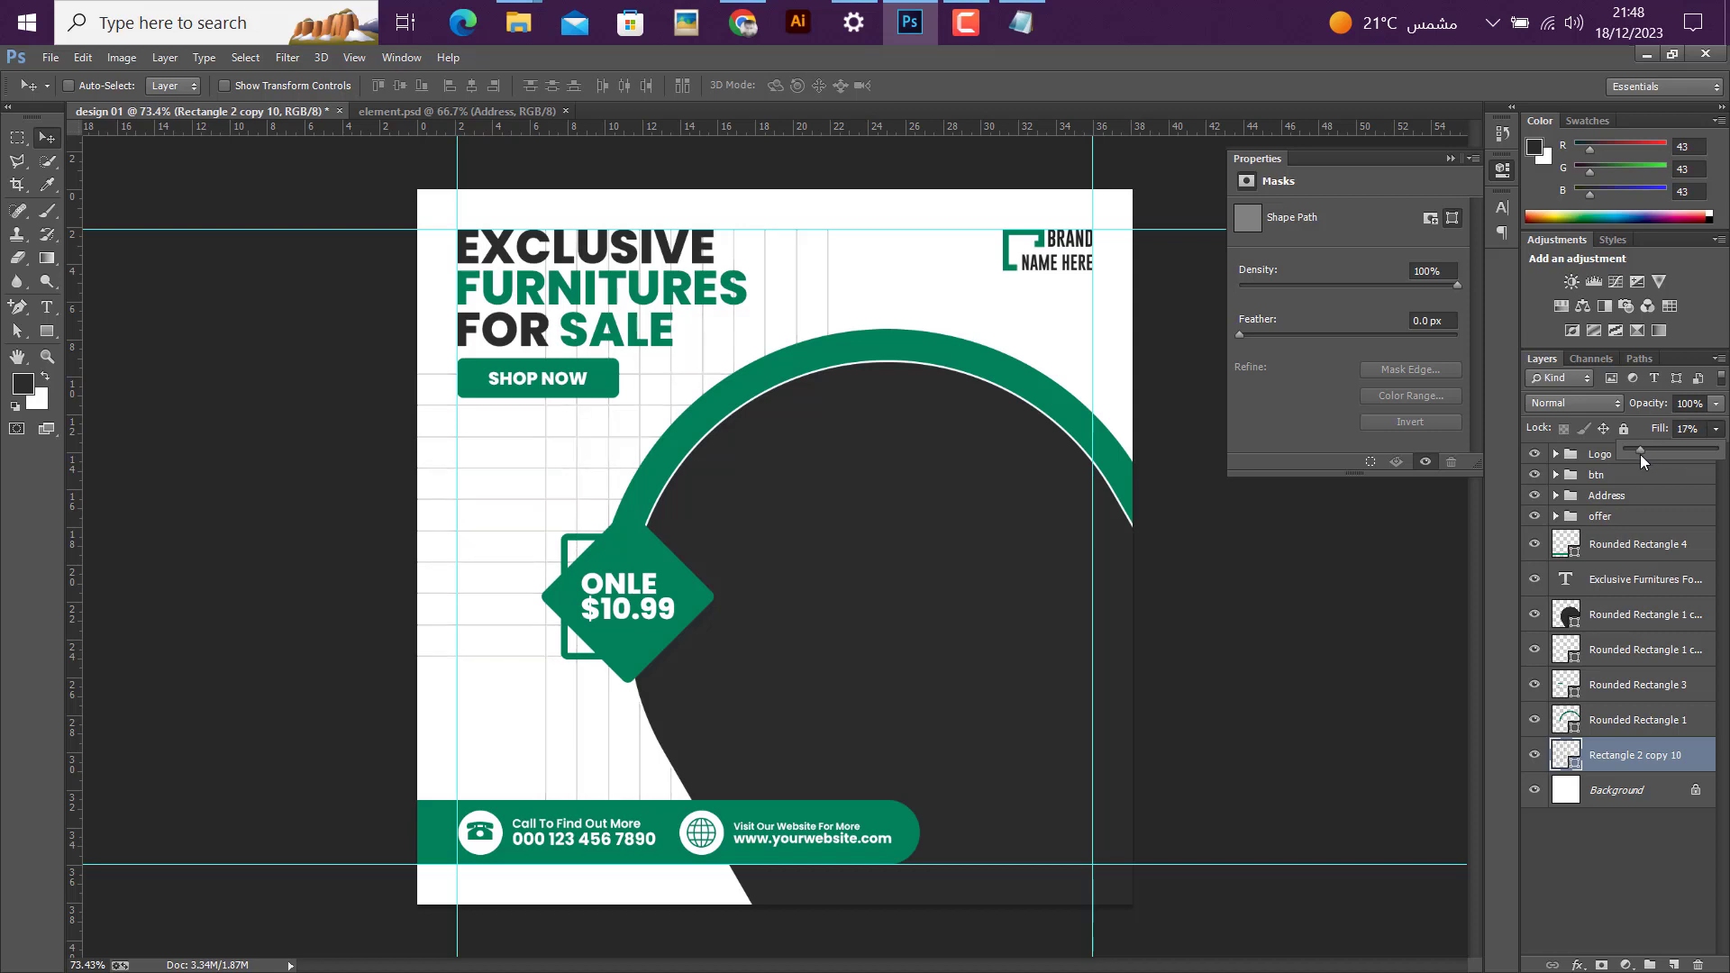
pyautogui.moveTo(1636, 454); pyautogui.dragTo(1635, 452)
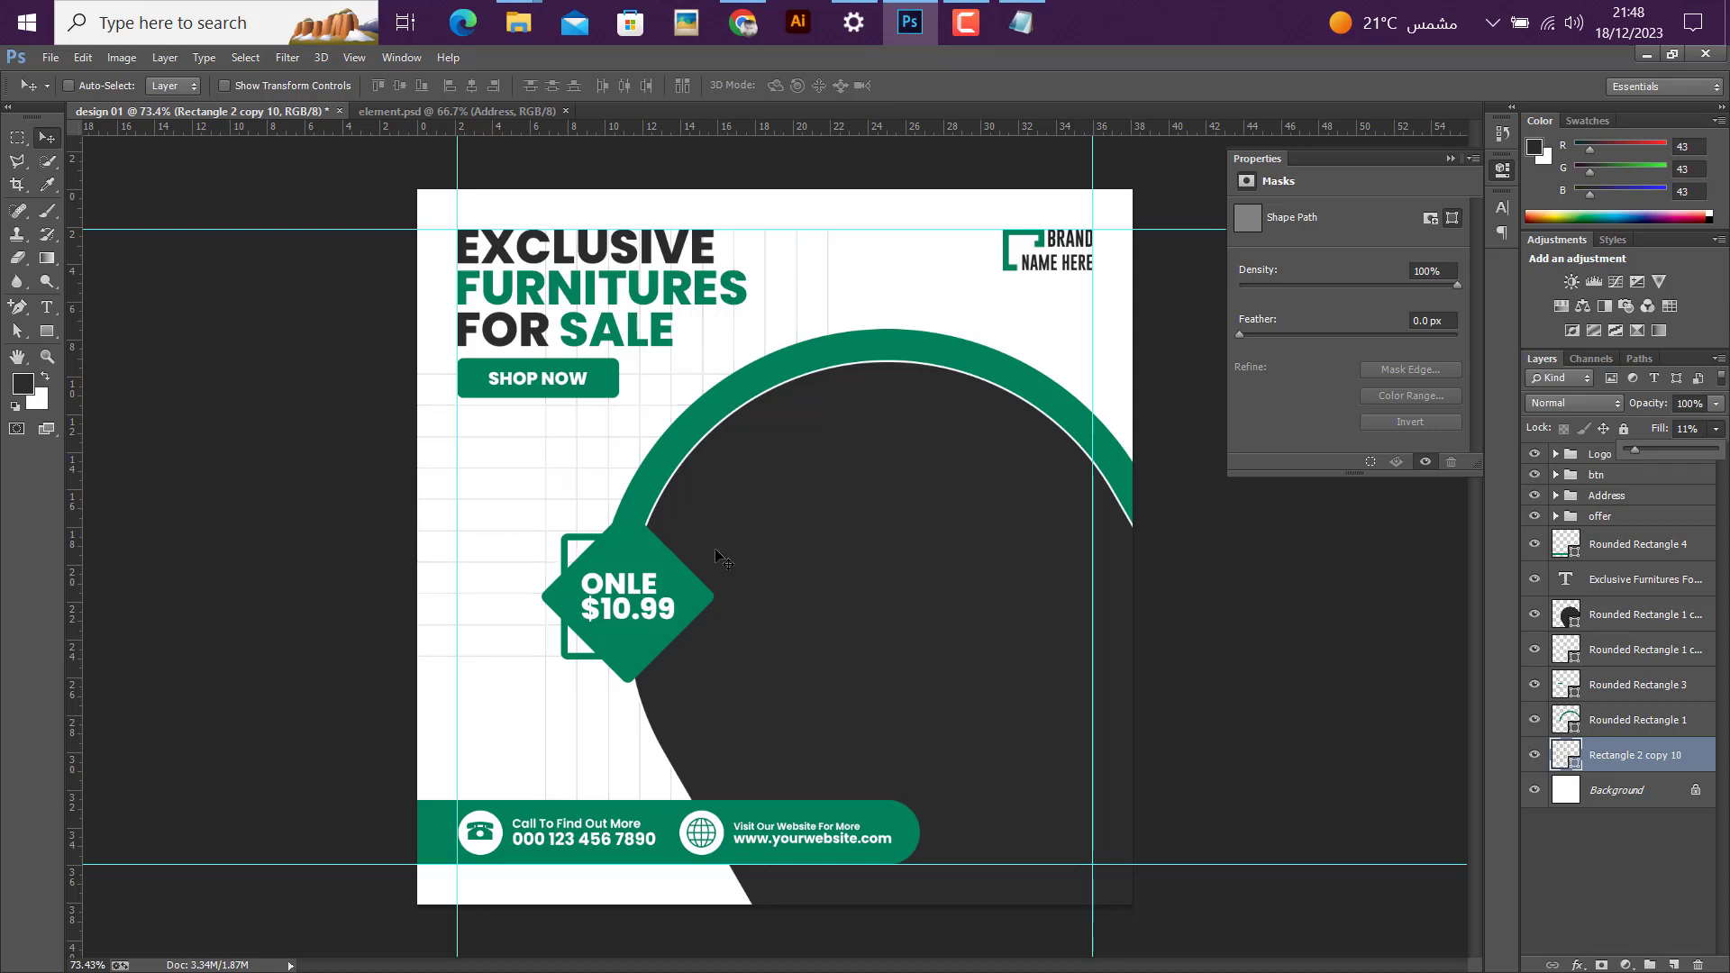
pyautogui.scroll(2, 715, 548)
pyautogui.scroll(2, 718, 554)
pyautogui.scroll(-3, 676, 563)
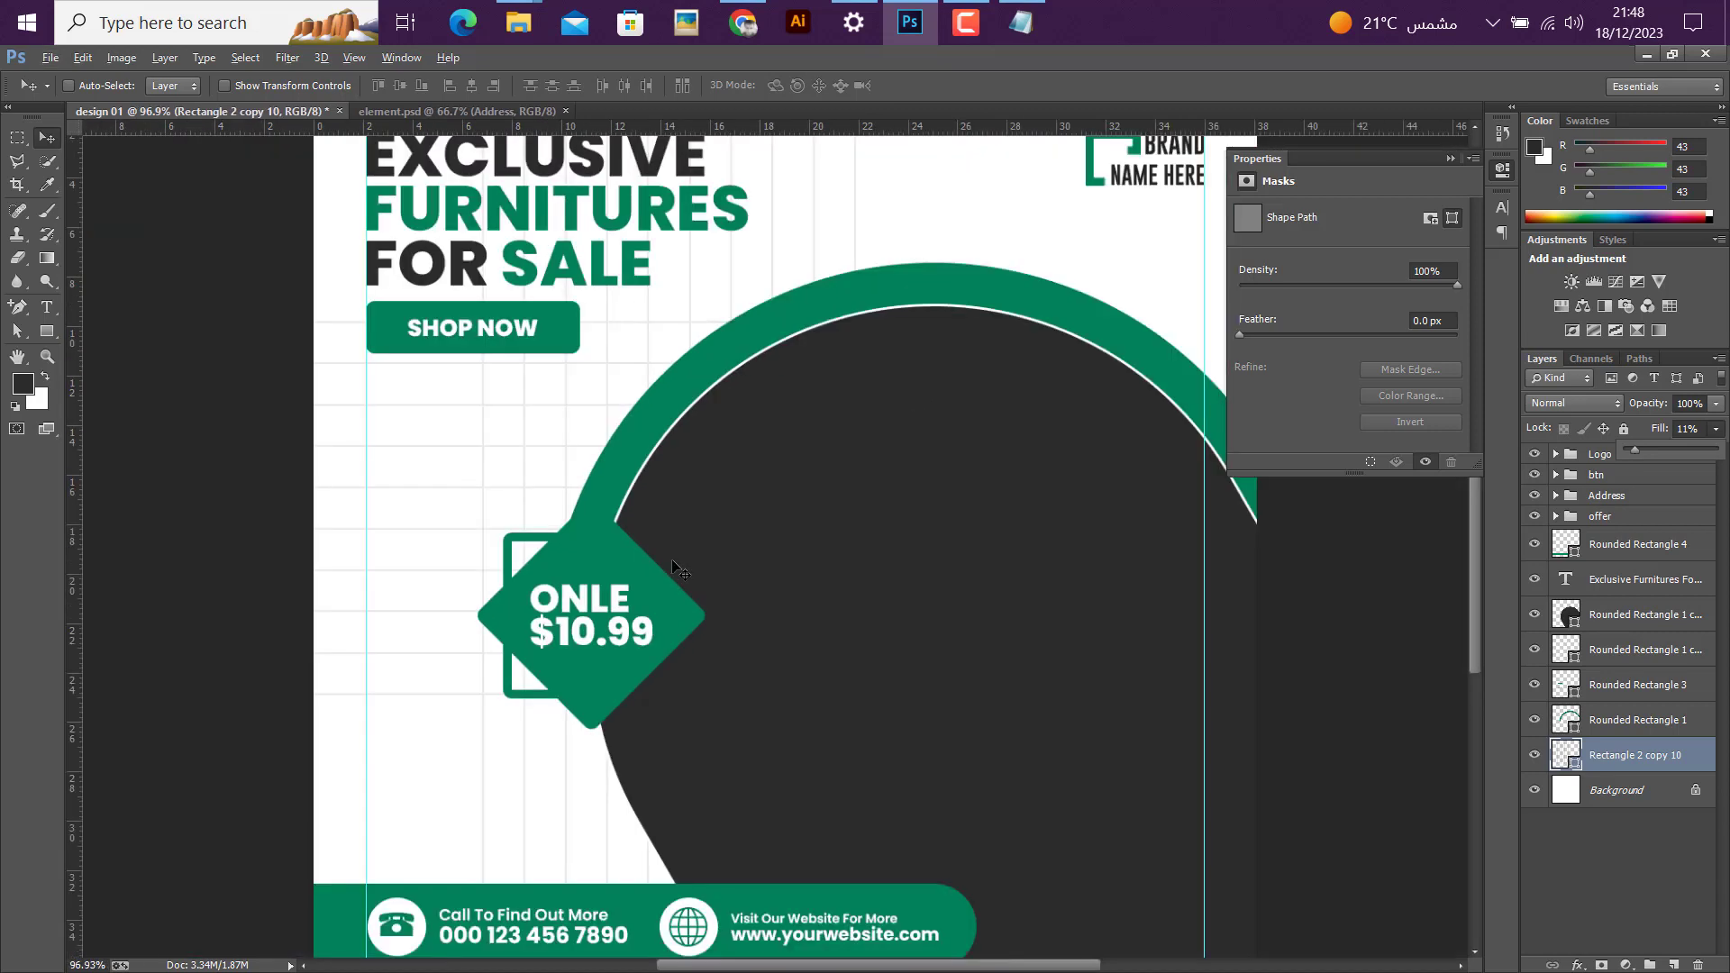
pyautogui.scroll(-2, 668, 562)
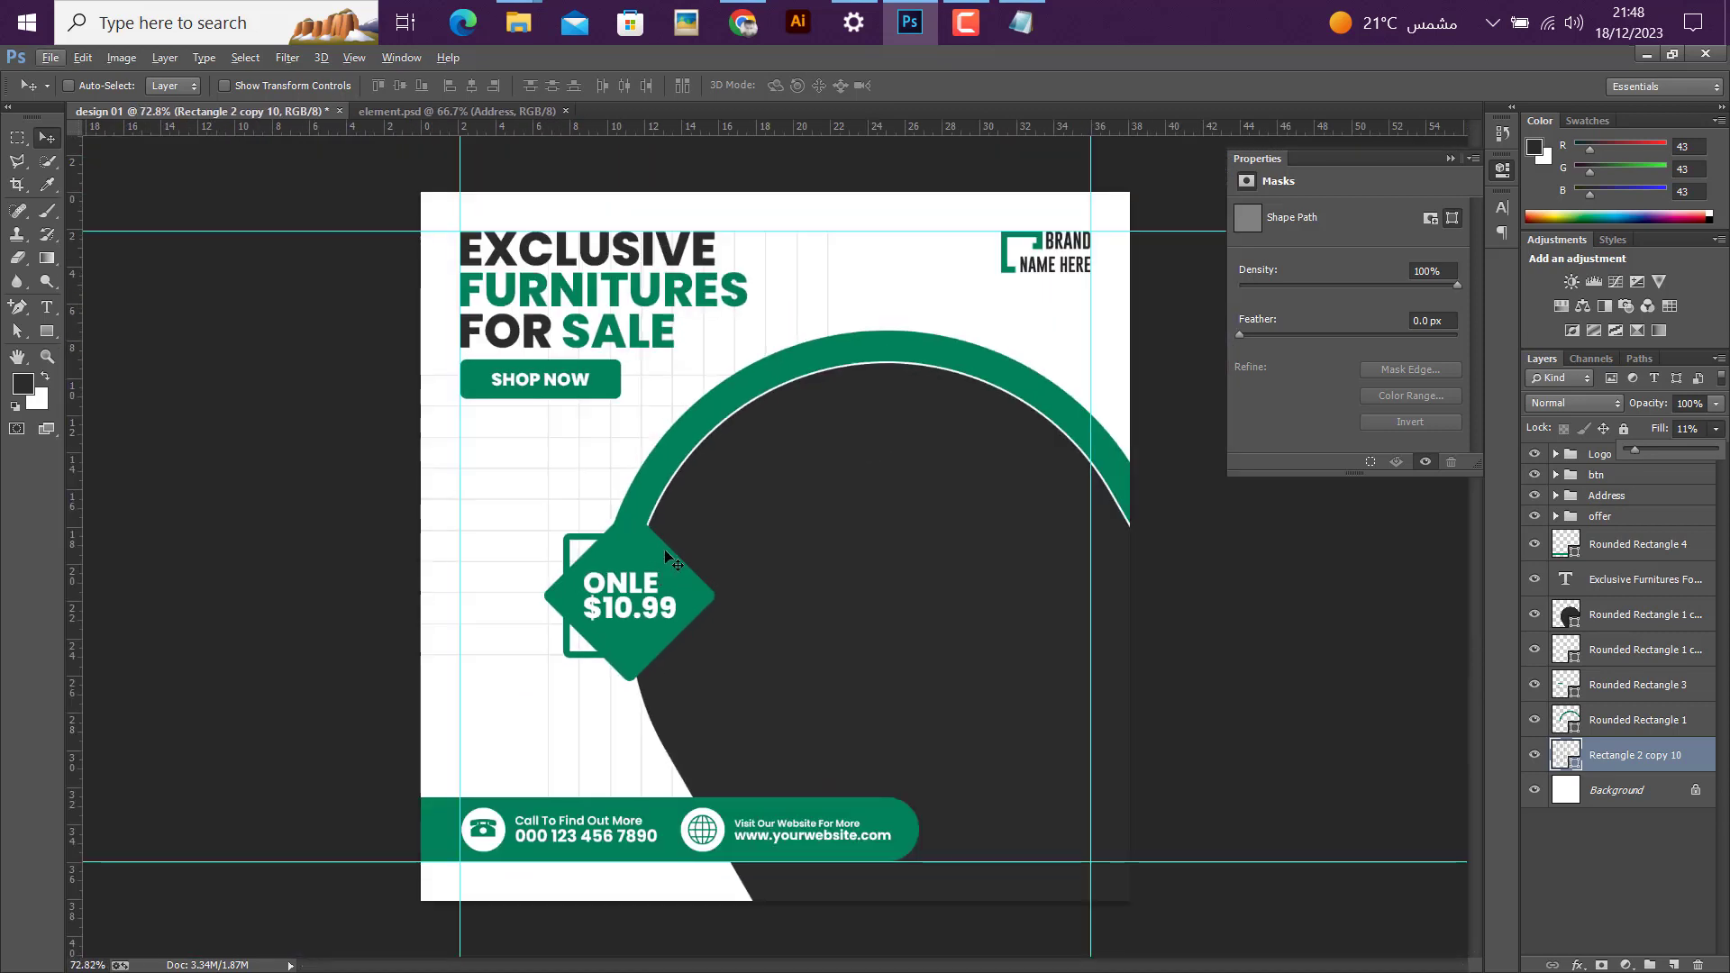
pyautogui.click(1005, 560)
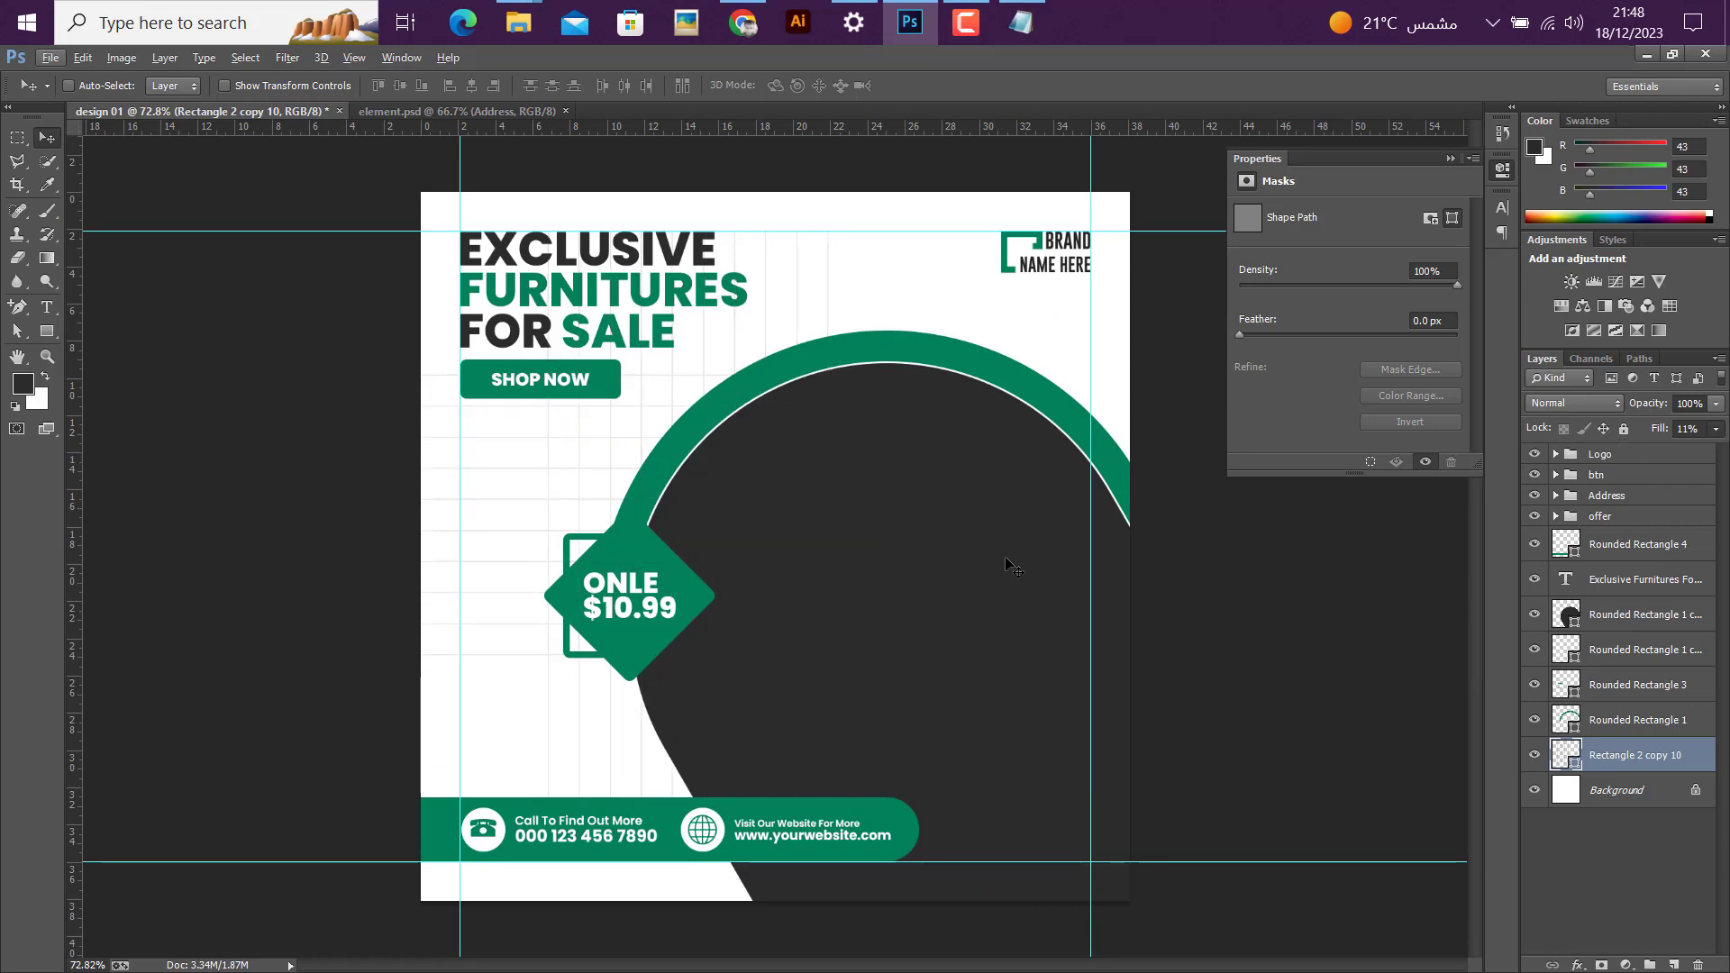
# Step: Place the Unsplash interior JPG from the My desing folder directly above the dark rounded shape and scale it to about 46%
pyautogui.click(1635, 616)
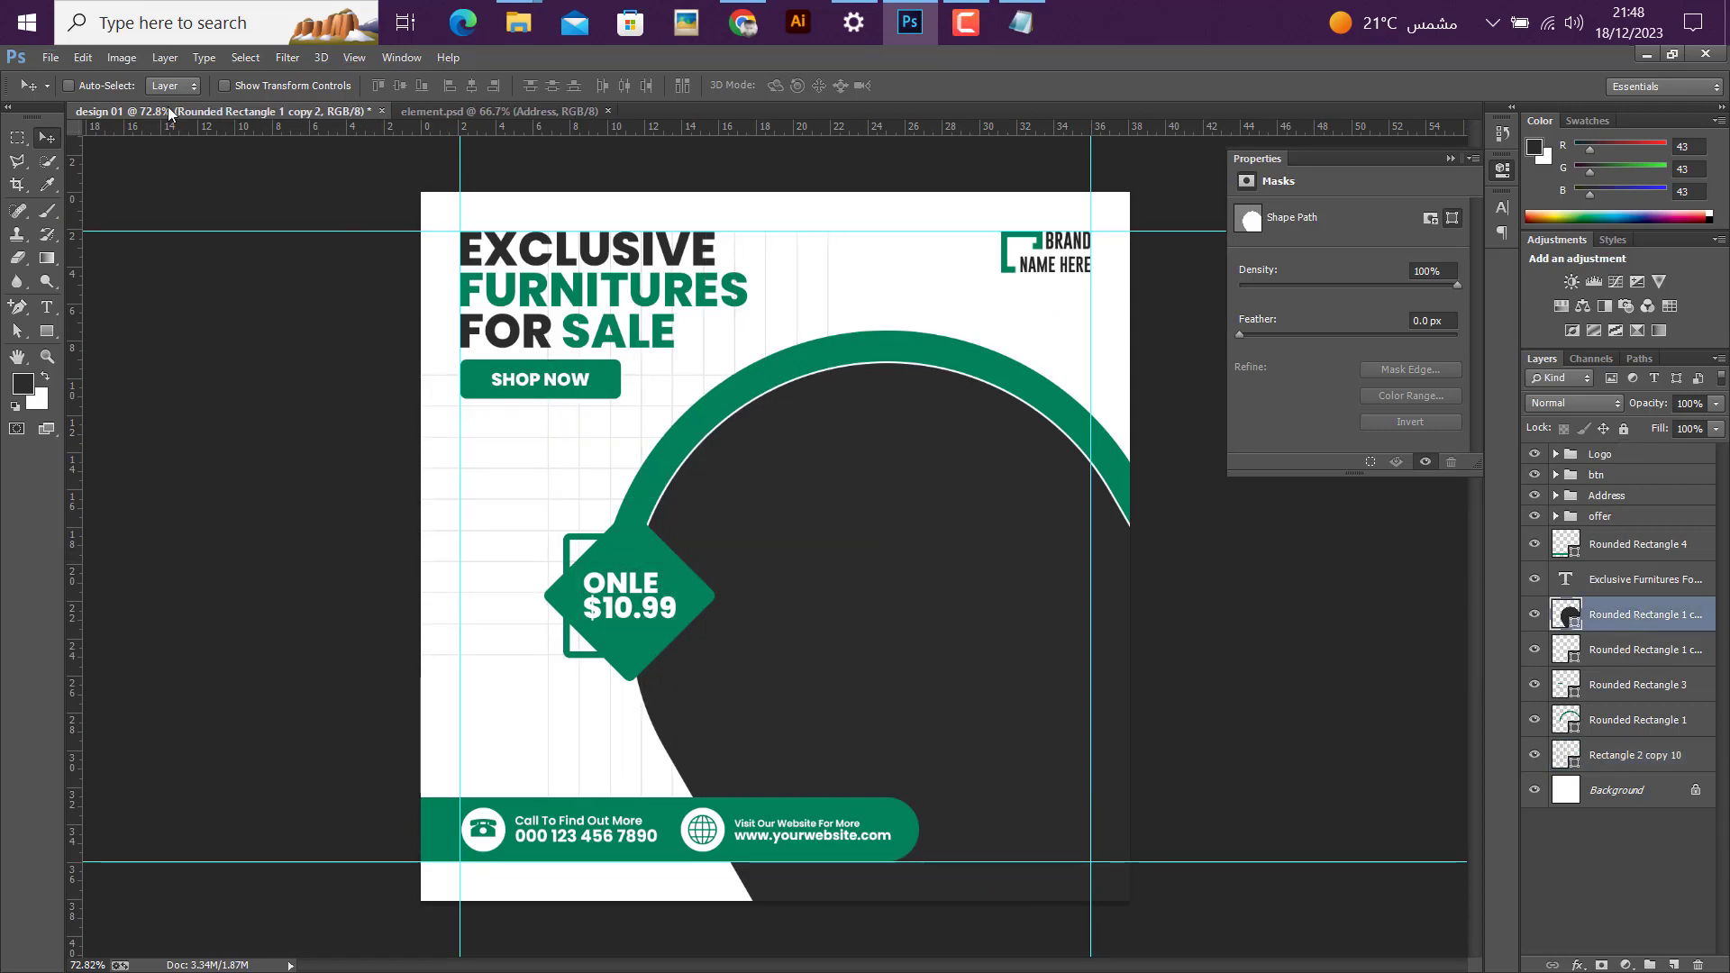
pyautogui.click(50, 58)
pyautogui.click(111, 448)
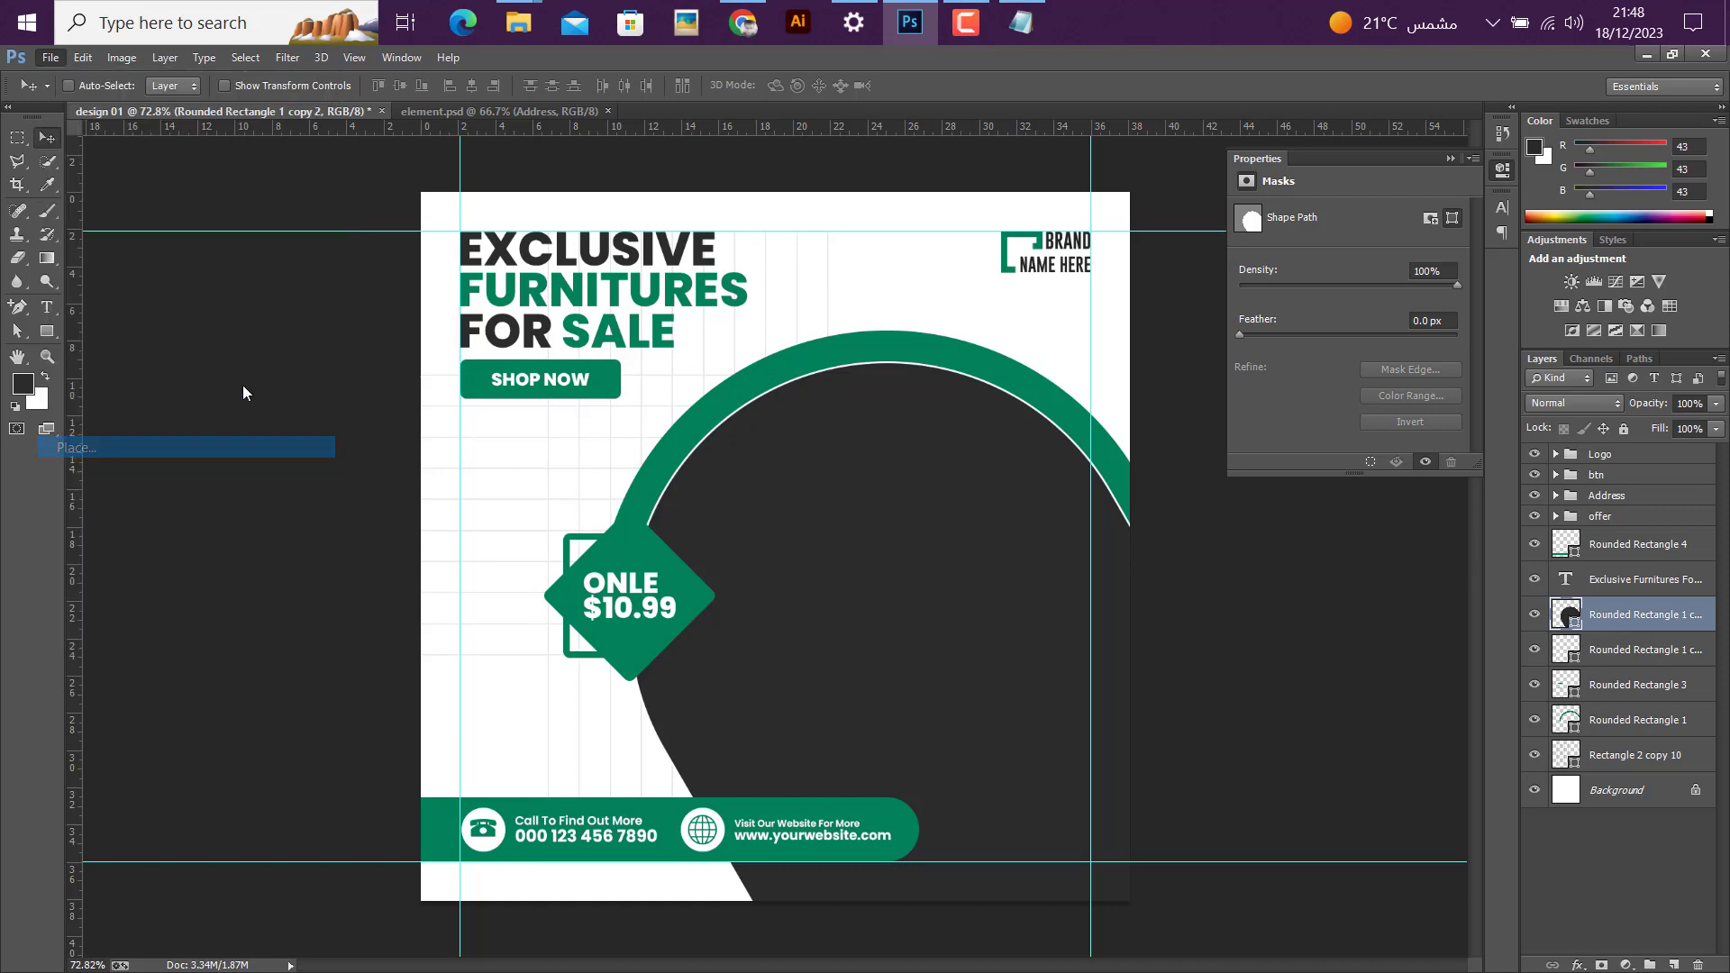
pyautogui.click(782, 230)
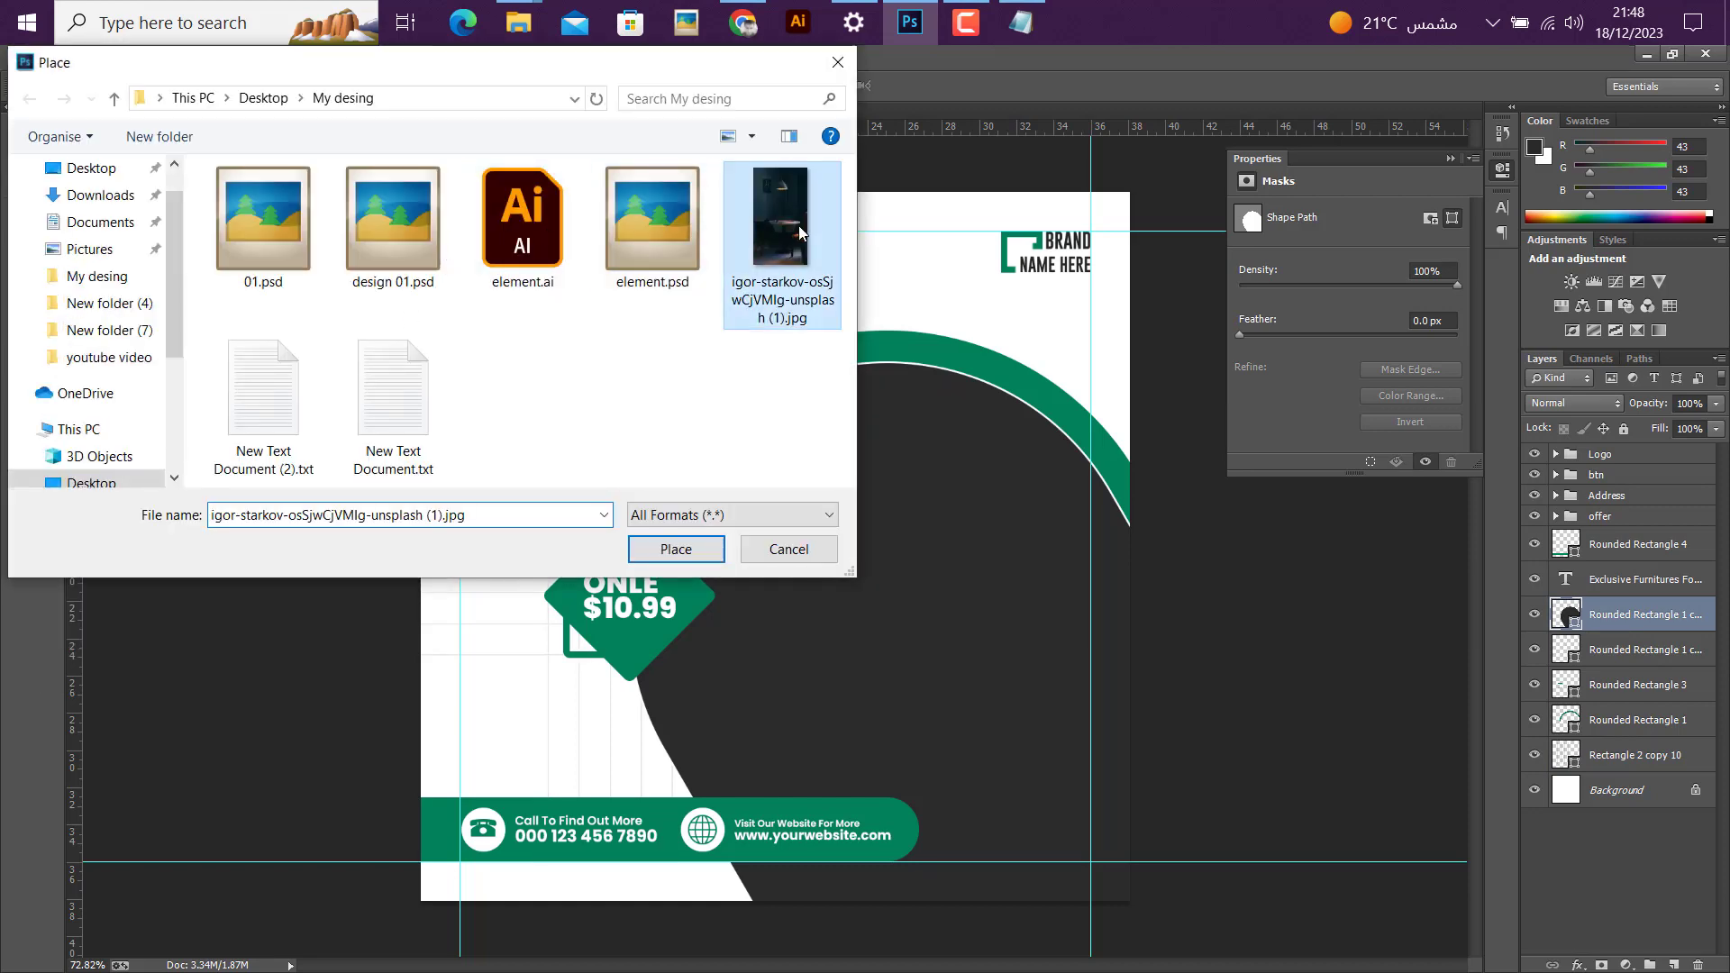
pyautogui.click(700, 557)
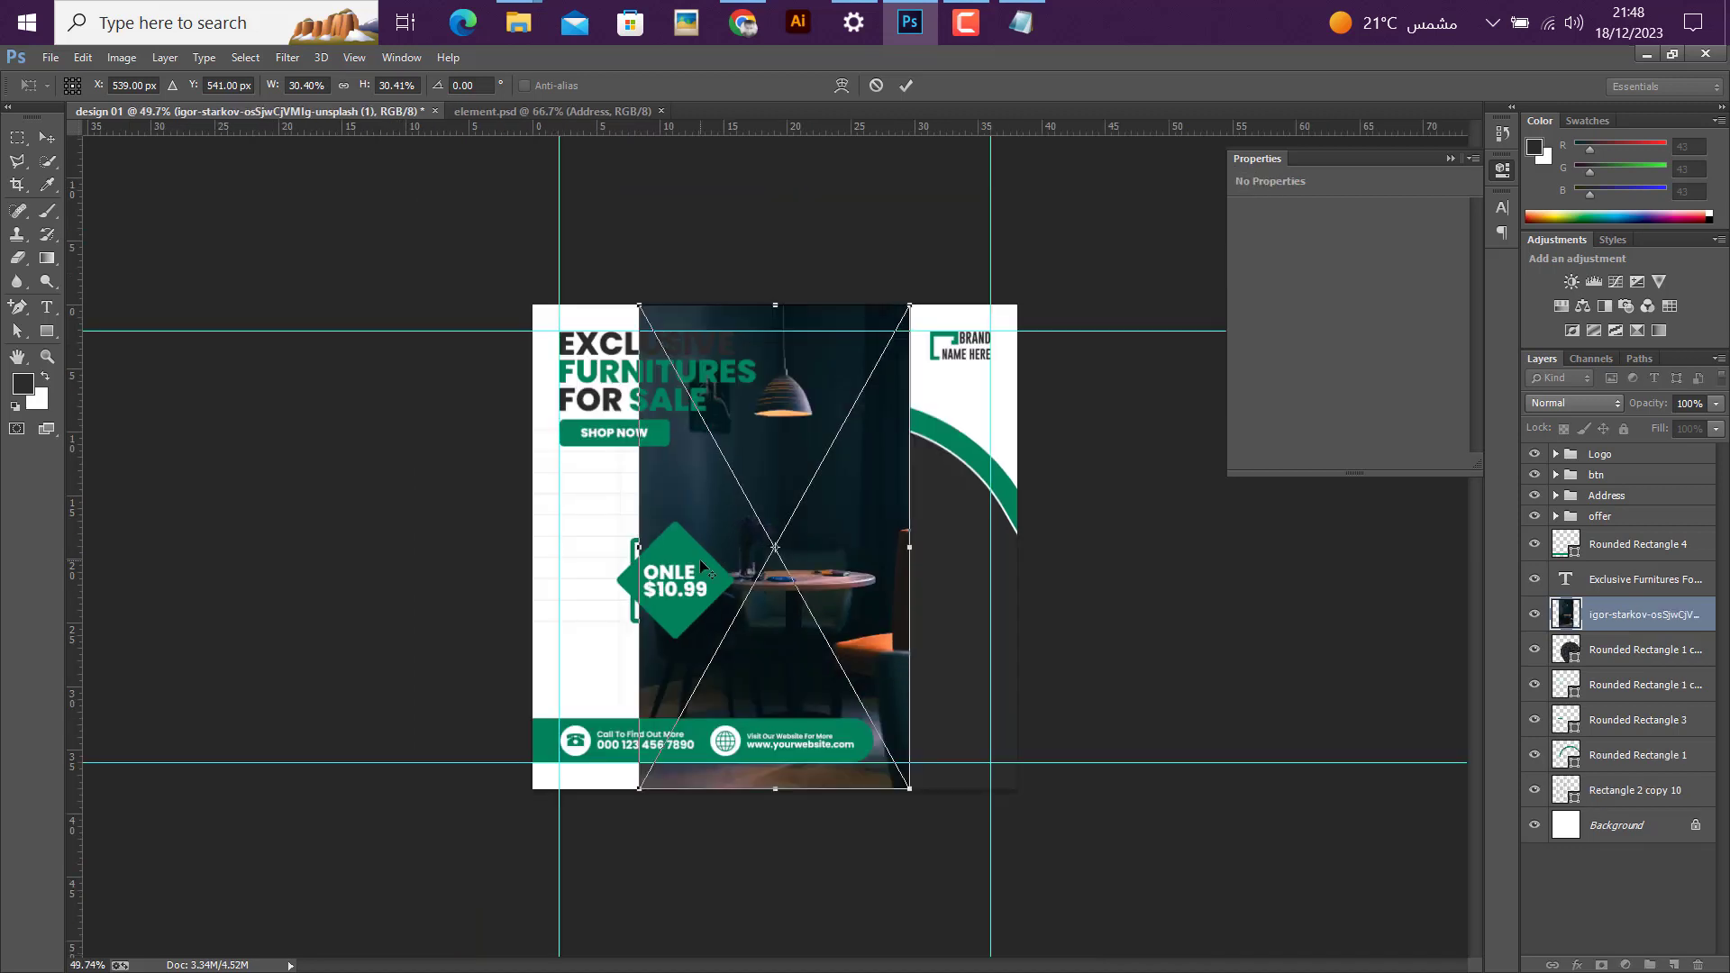
pyautogui.moveTo(909, 306); pyautogui.dragTo(1010, 189)
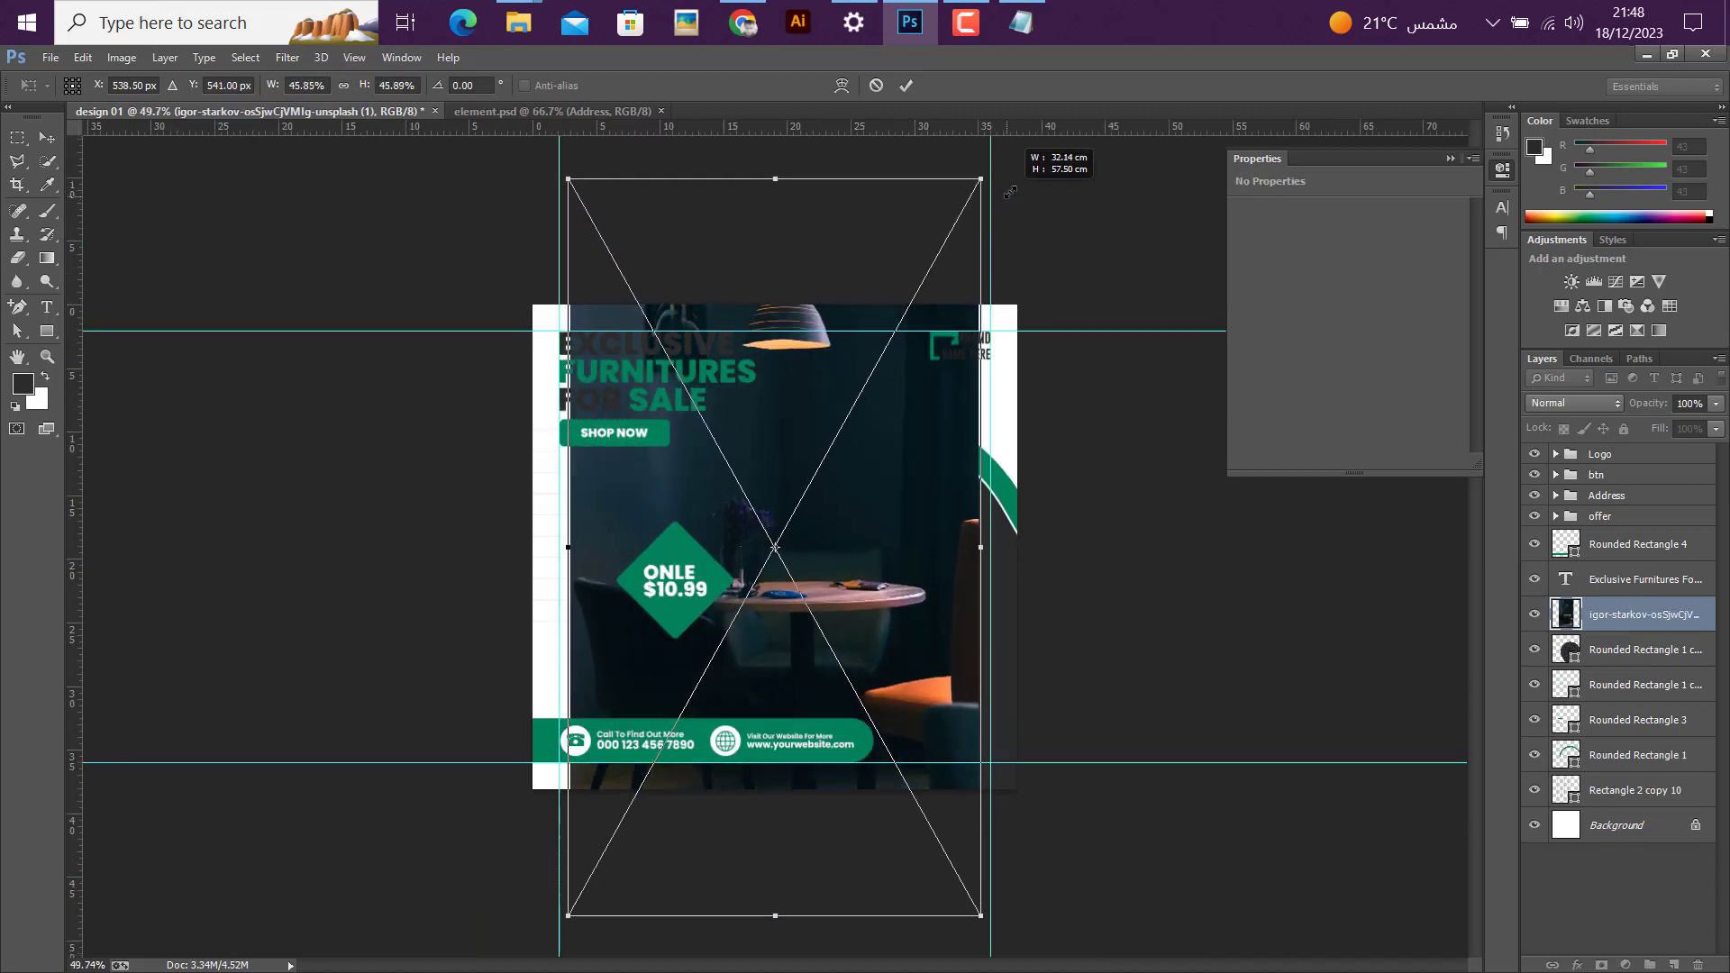
pyautogui.click(904, 87)
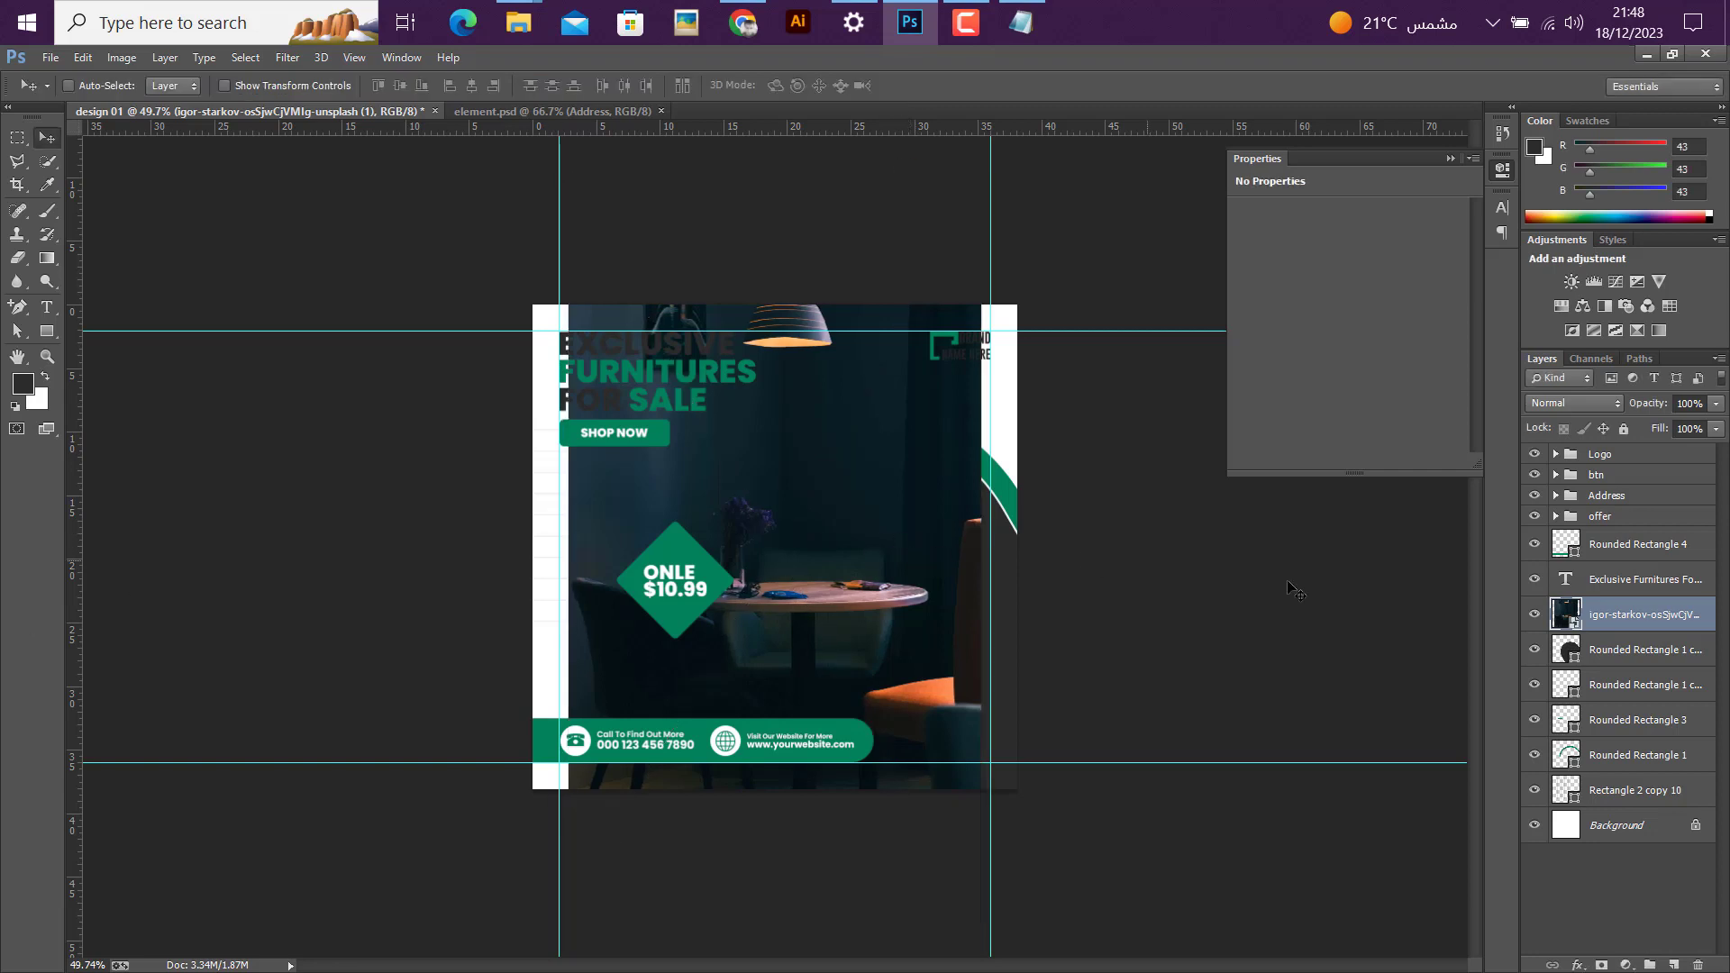
# Step: Clip the interior photo to the dark rounded shape and move it down so the hanging lamp sits inside the arch
pyautogui.rightClick(1636, 622)
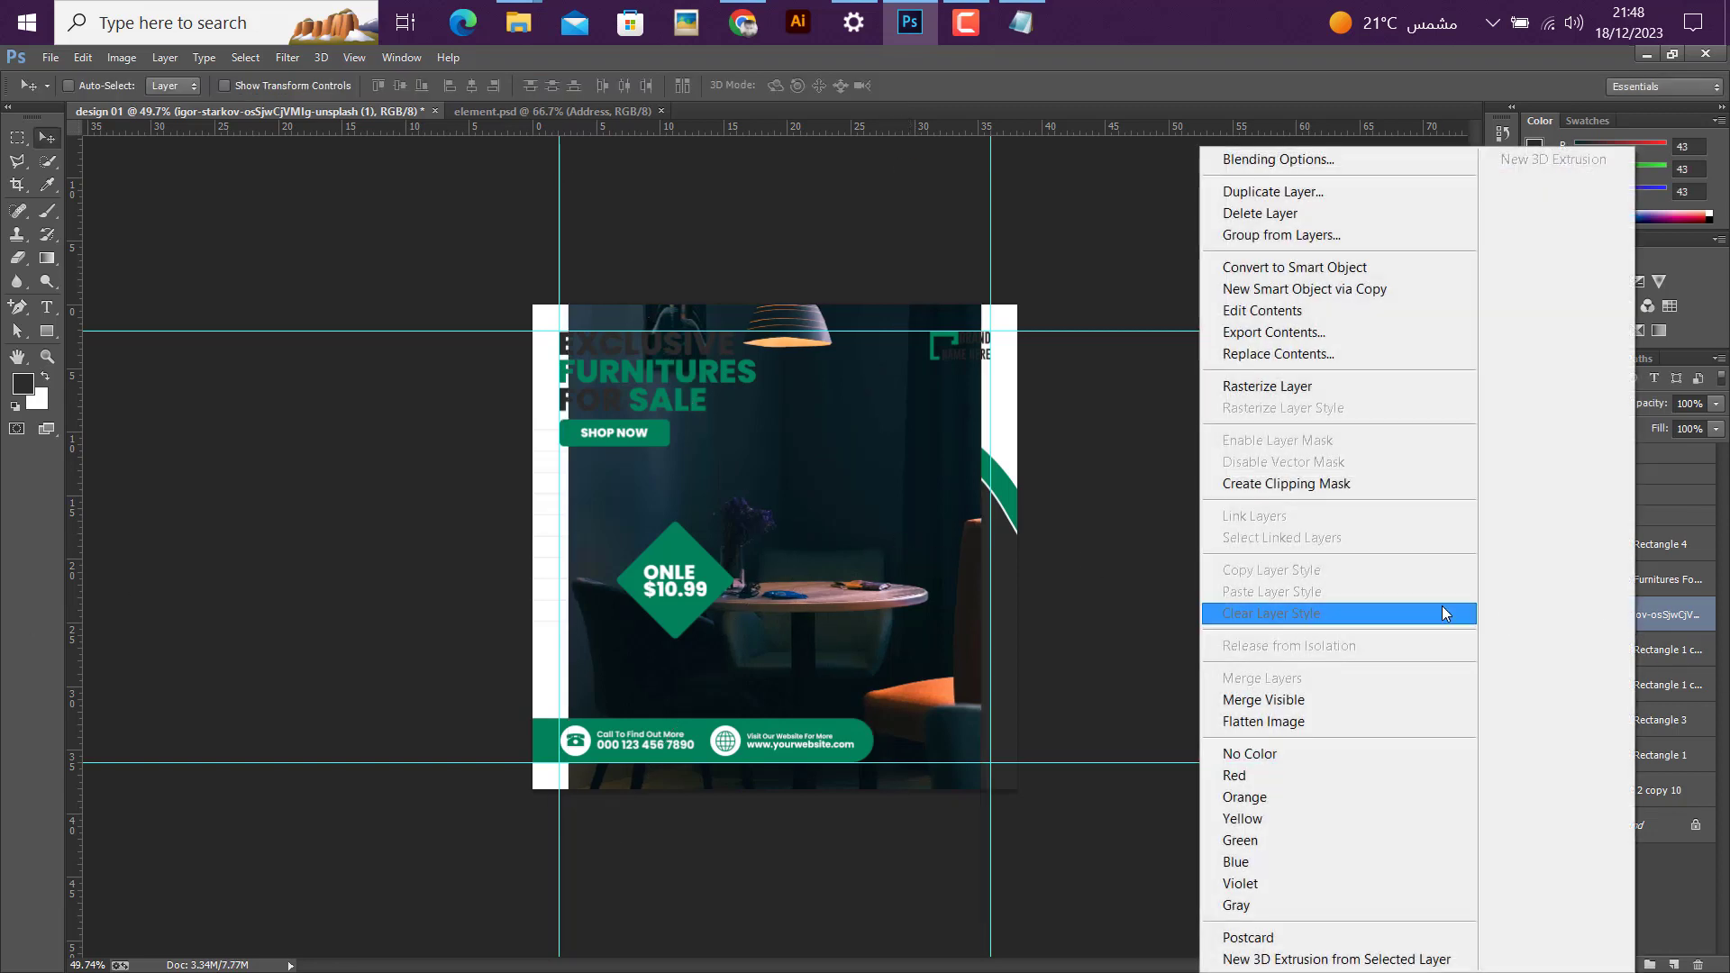
pyautogui.click(1312, 486)
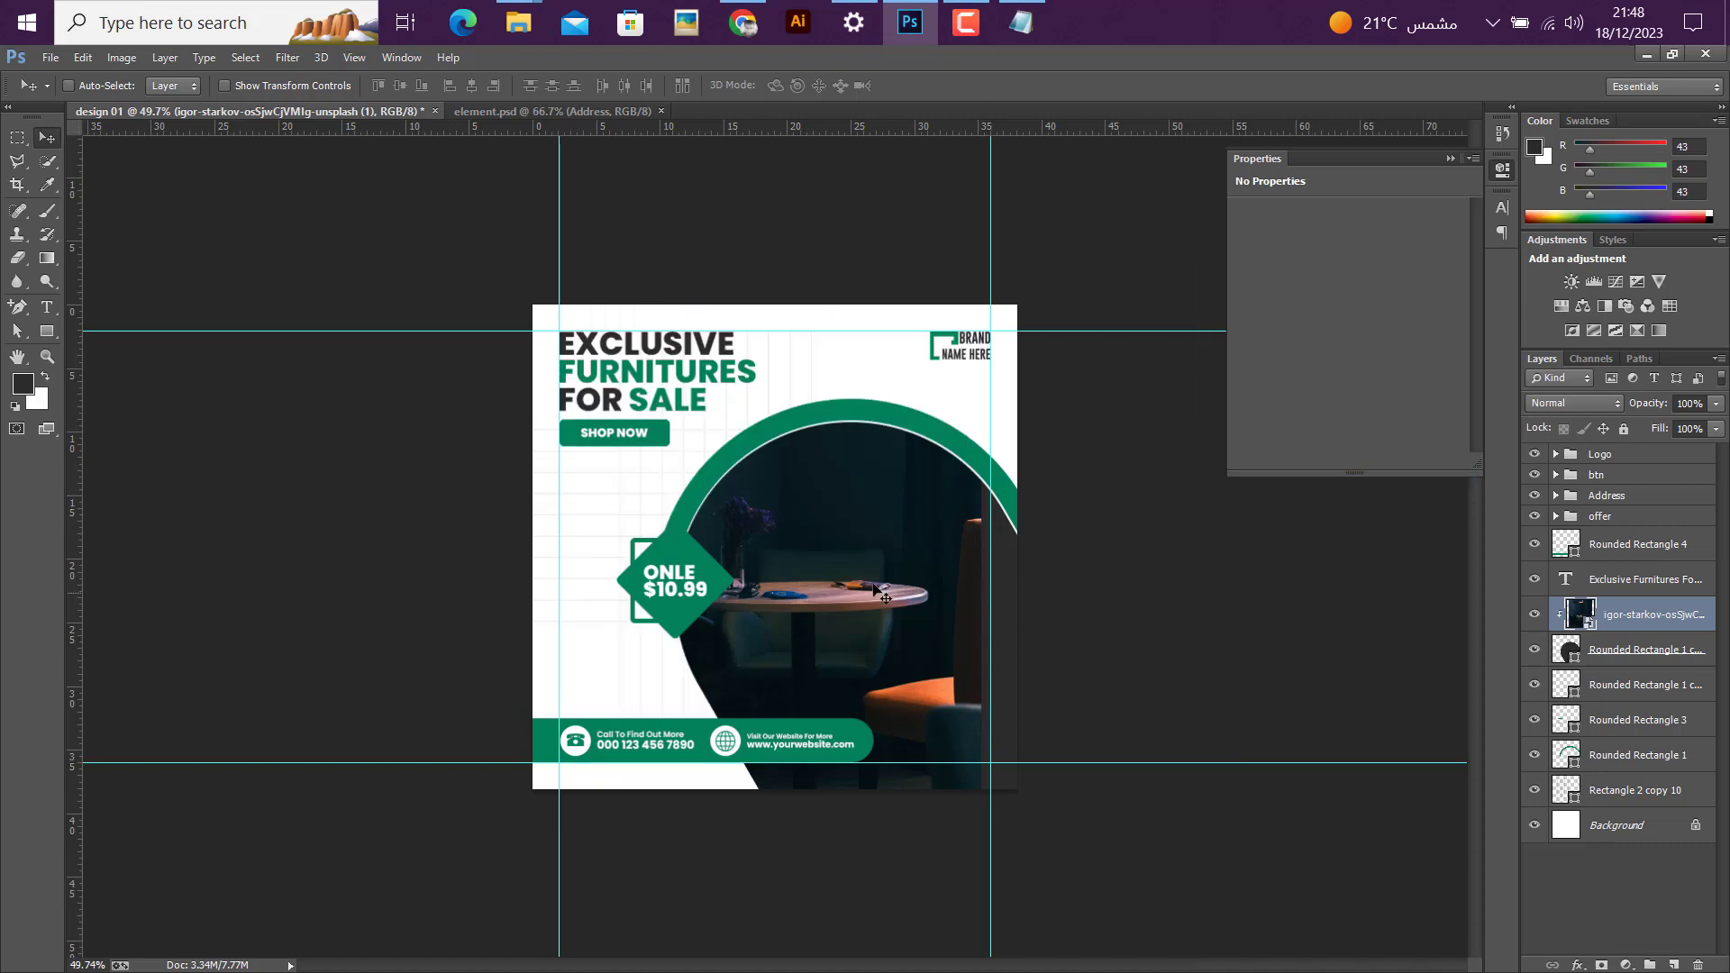
pyautogui.moveTo(905, 671)
pyautogui.mouseDown()
pyautogui.moveTo(895, 684)
pyautogui.moveTo(898, 650)
pyautogui.mouseUp()
pyautogui.scroll(3, 897, 650)
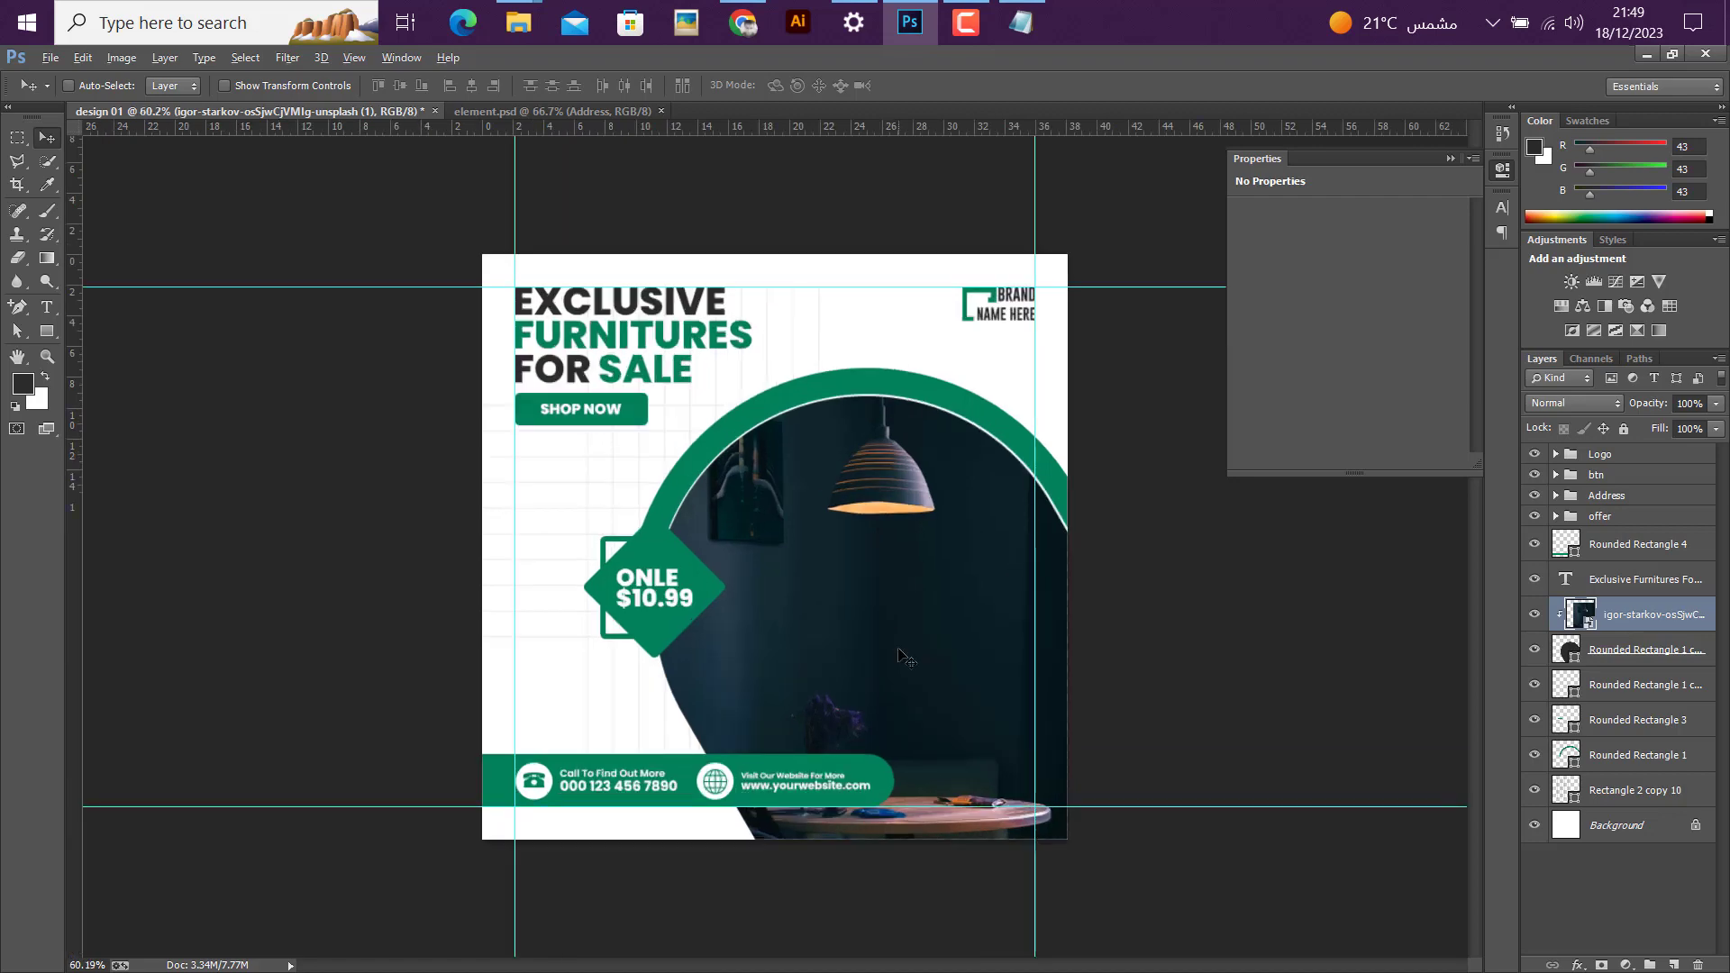
pyautogui.scroll(2, 898, 656)
pyautogui.scroll(-3, 898, 656)
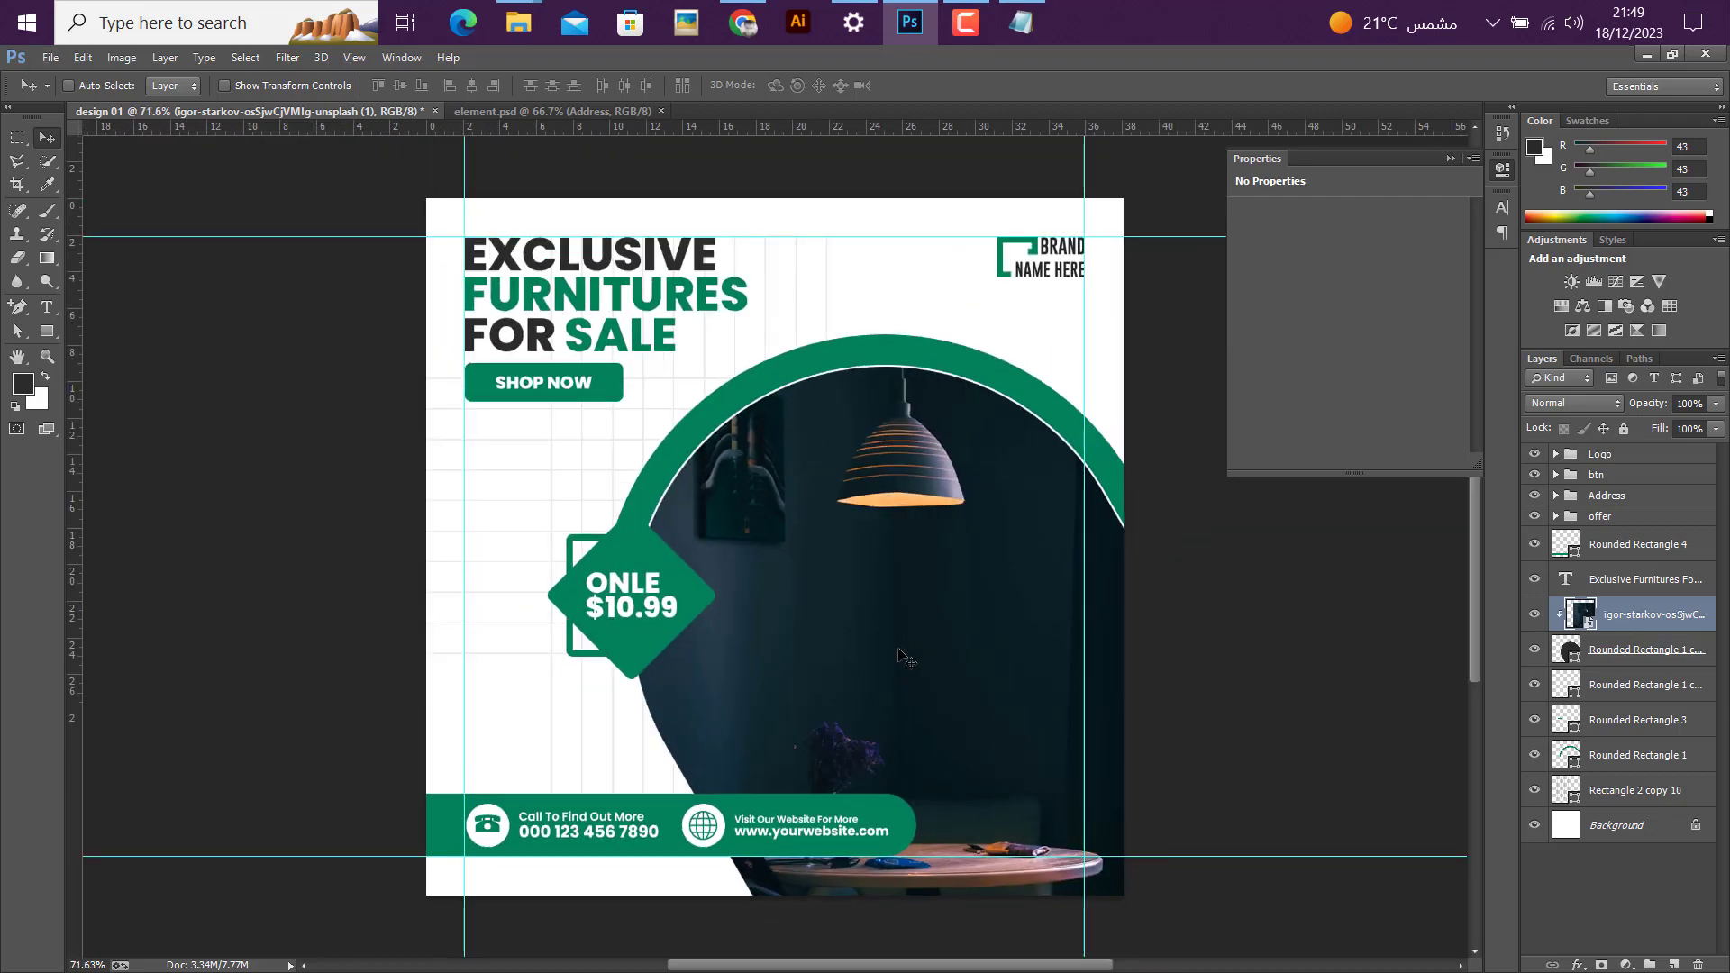
pyautogui.scroll(1, 898, 655)
pyautogui.scroll(-1, 898, 656)
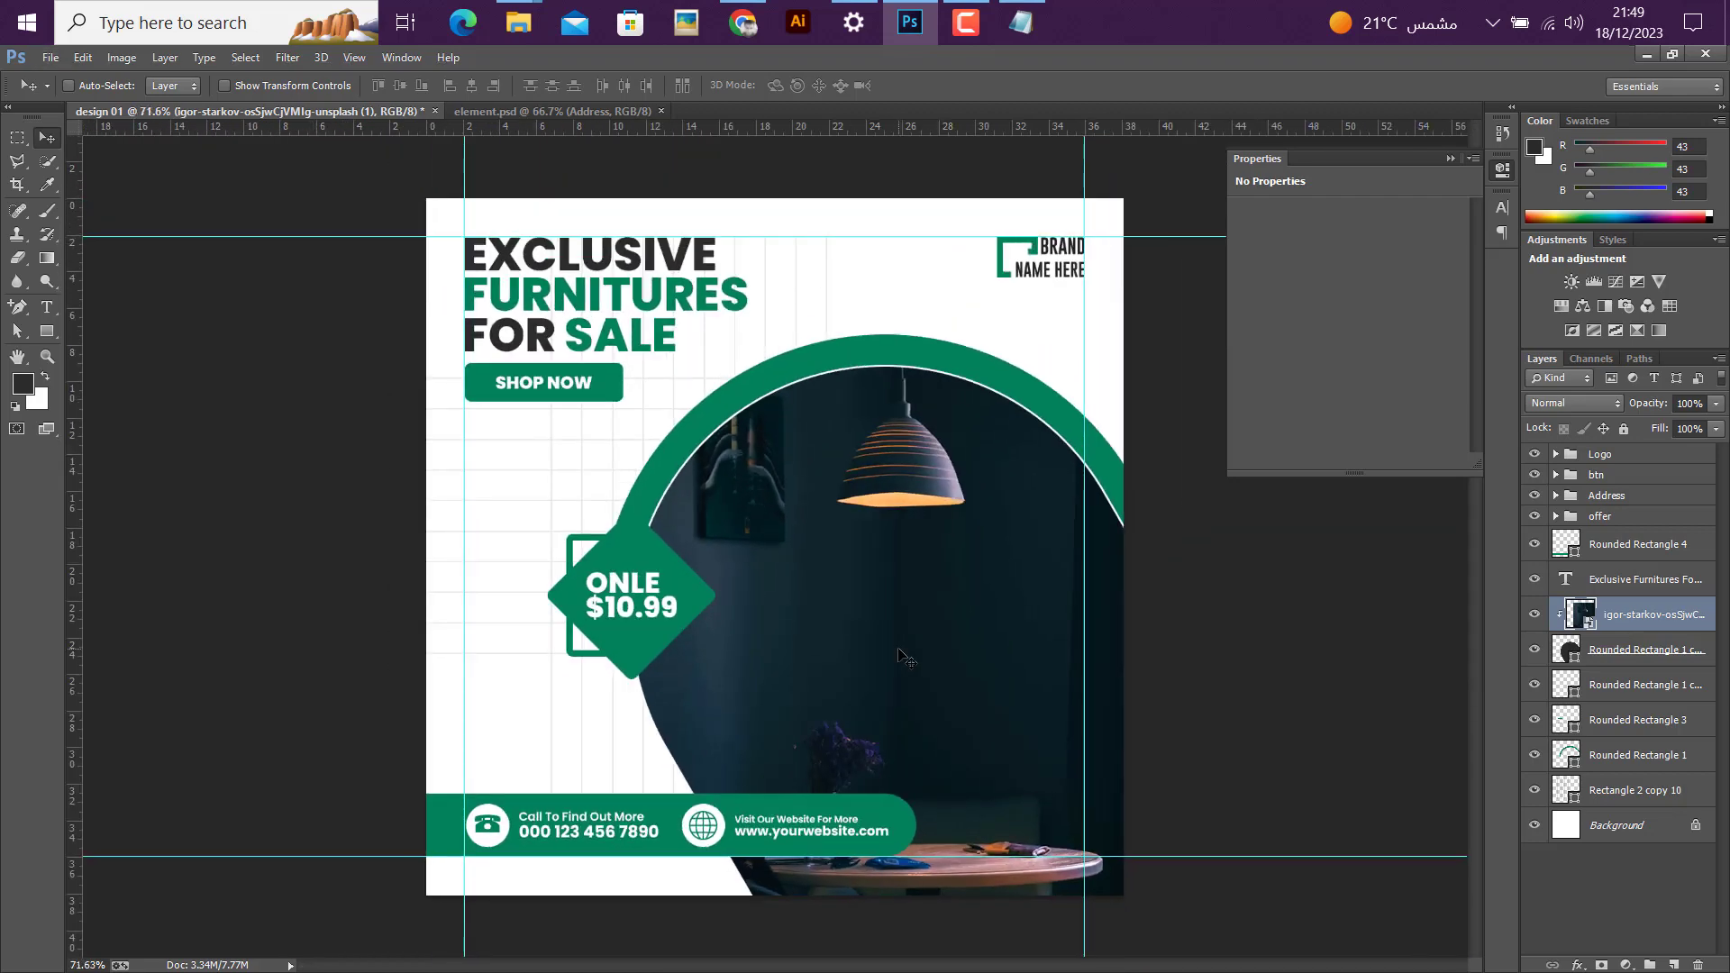
# Step: Group the interior photo with its dark clipping shape and name the group "image"
pyautogui.keyDown('shift'); pyautogui.click(1615, 650); pyautogui.keyUp('shift')
pyautogui.hotkey('ctrl', 'g')
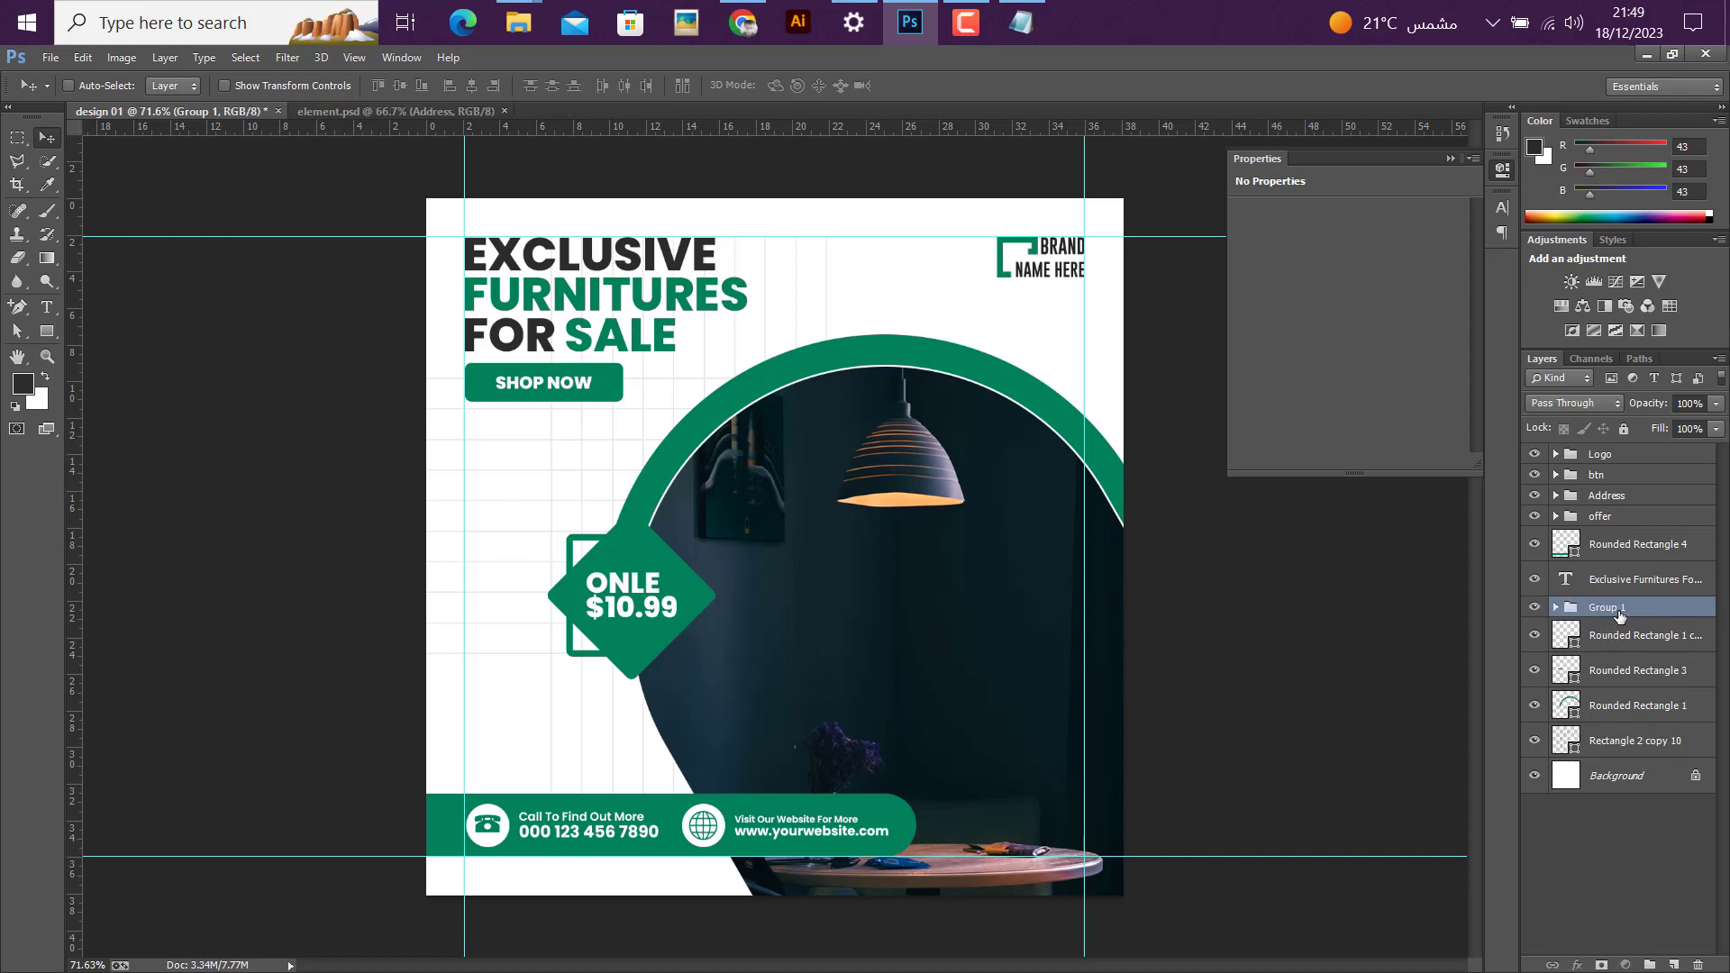
pyautogui.doubleClick(1617, 608)
pyautogui.write('image')
pyautogui.press('Return')
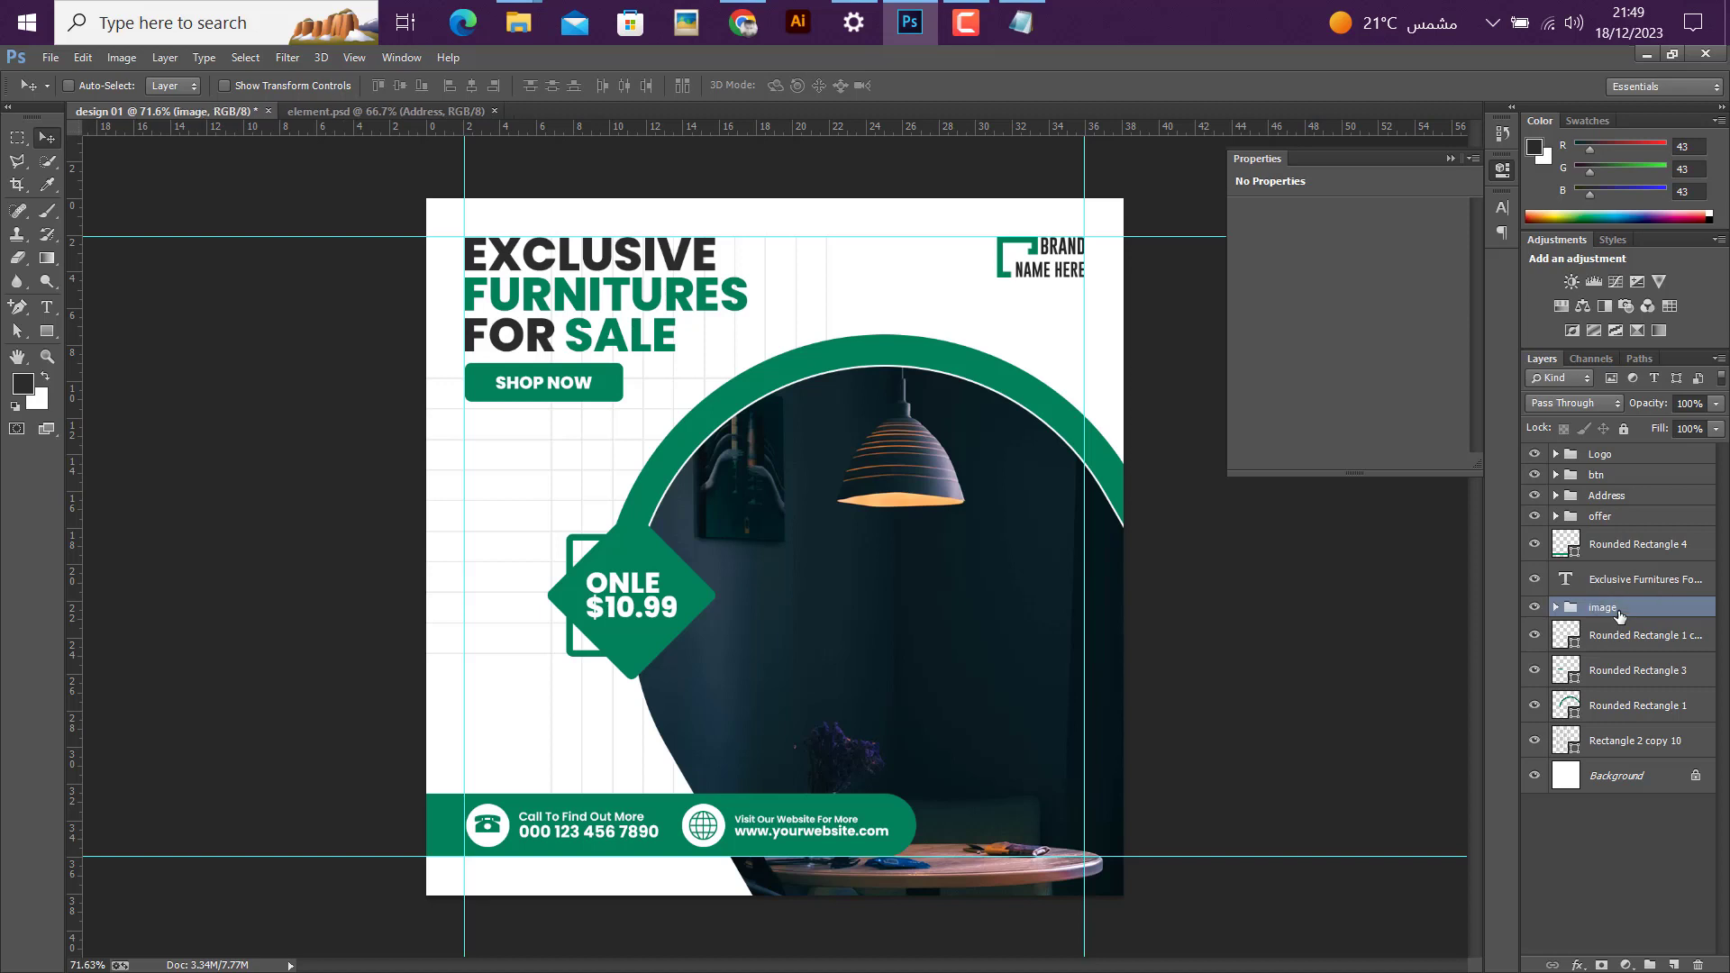
# Step: Move Rounded Rectangle 4, the green contact bar, into the Address group below Phone and collapse the group
pyautogui.click(1555, 495)
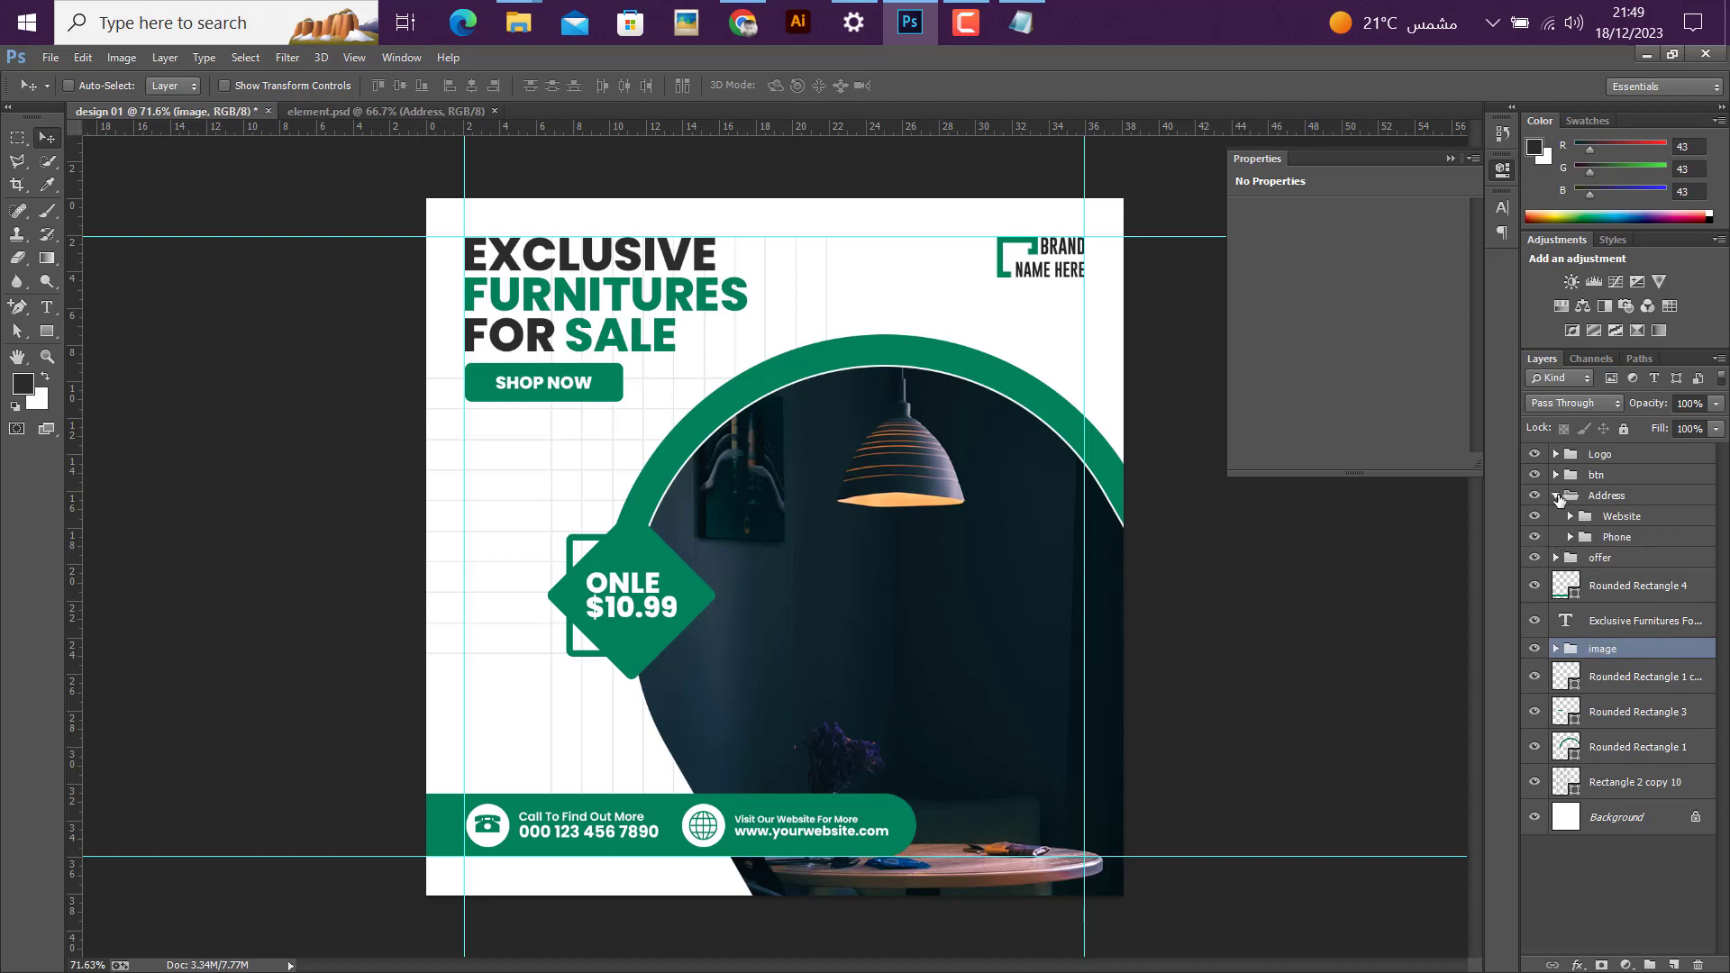
pyautogui.click(1602, 588)
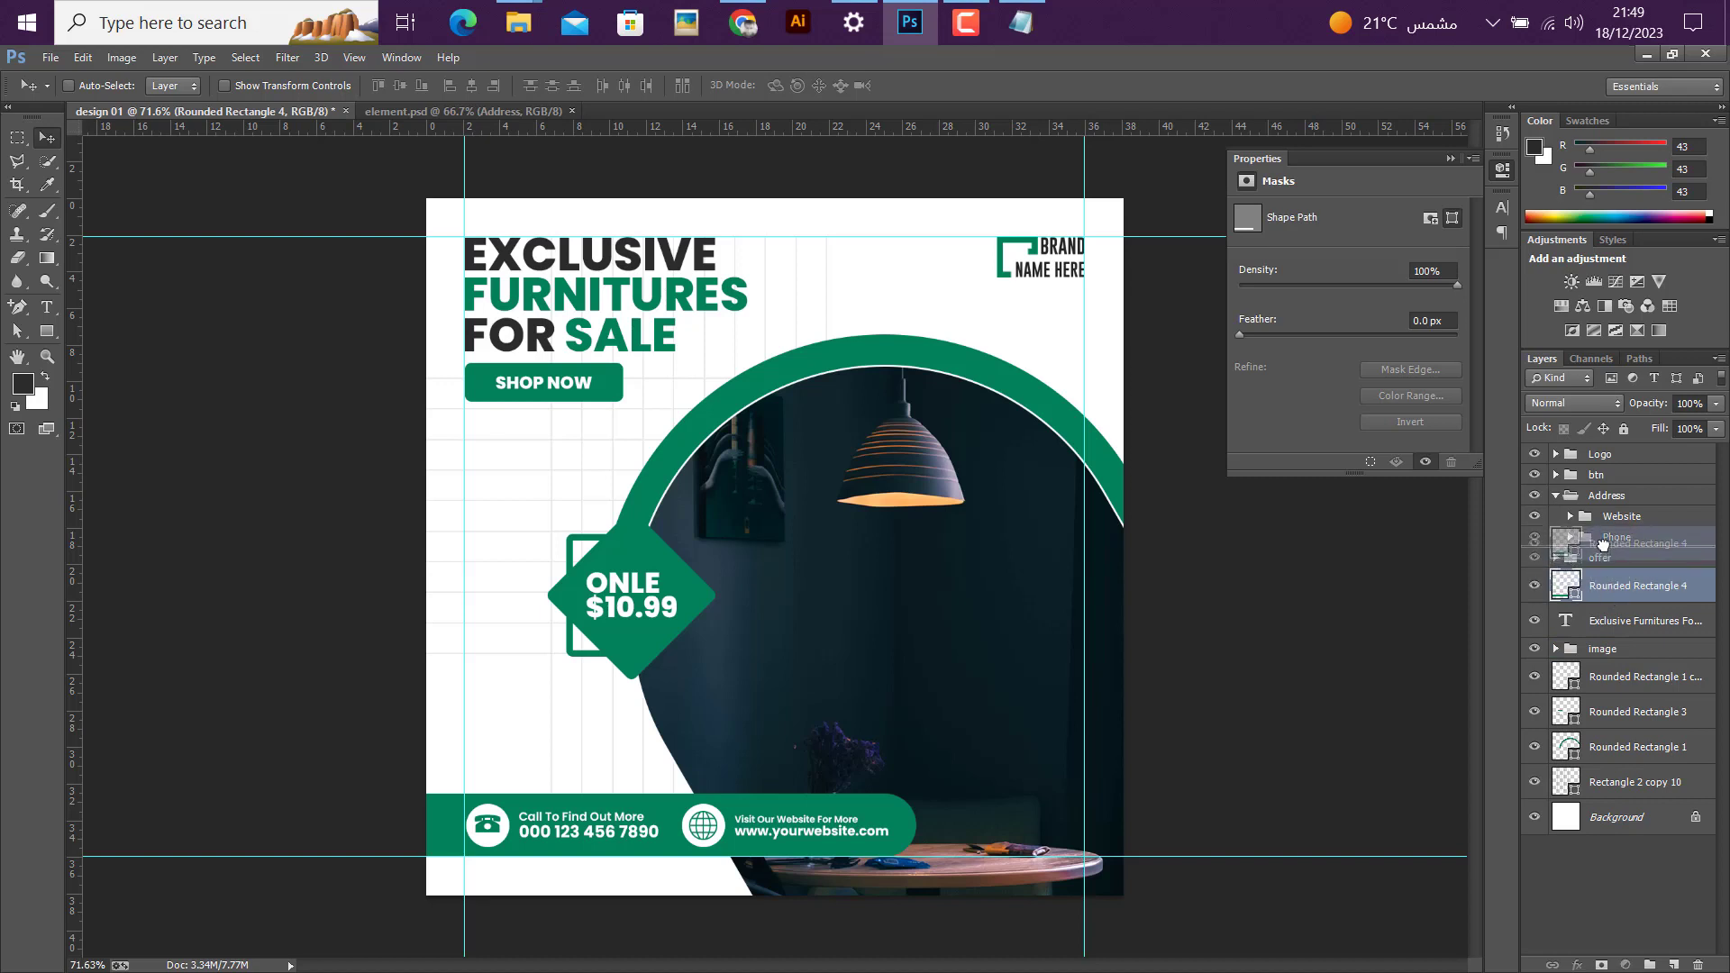
pyautogui.moveTo(1602, 542); pyautogui.dragTo(1602, 544)
pyautogui.click(1555, 505)
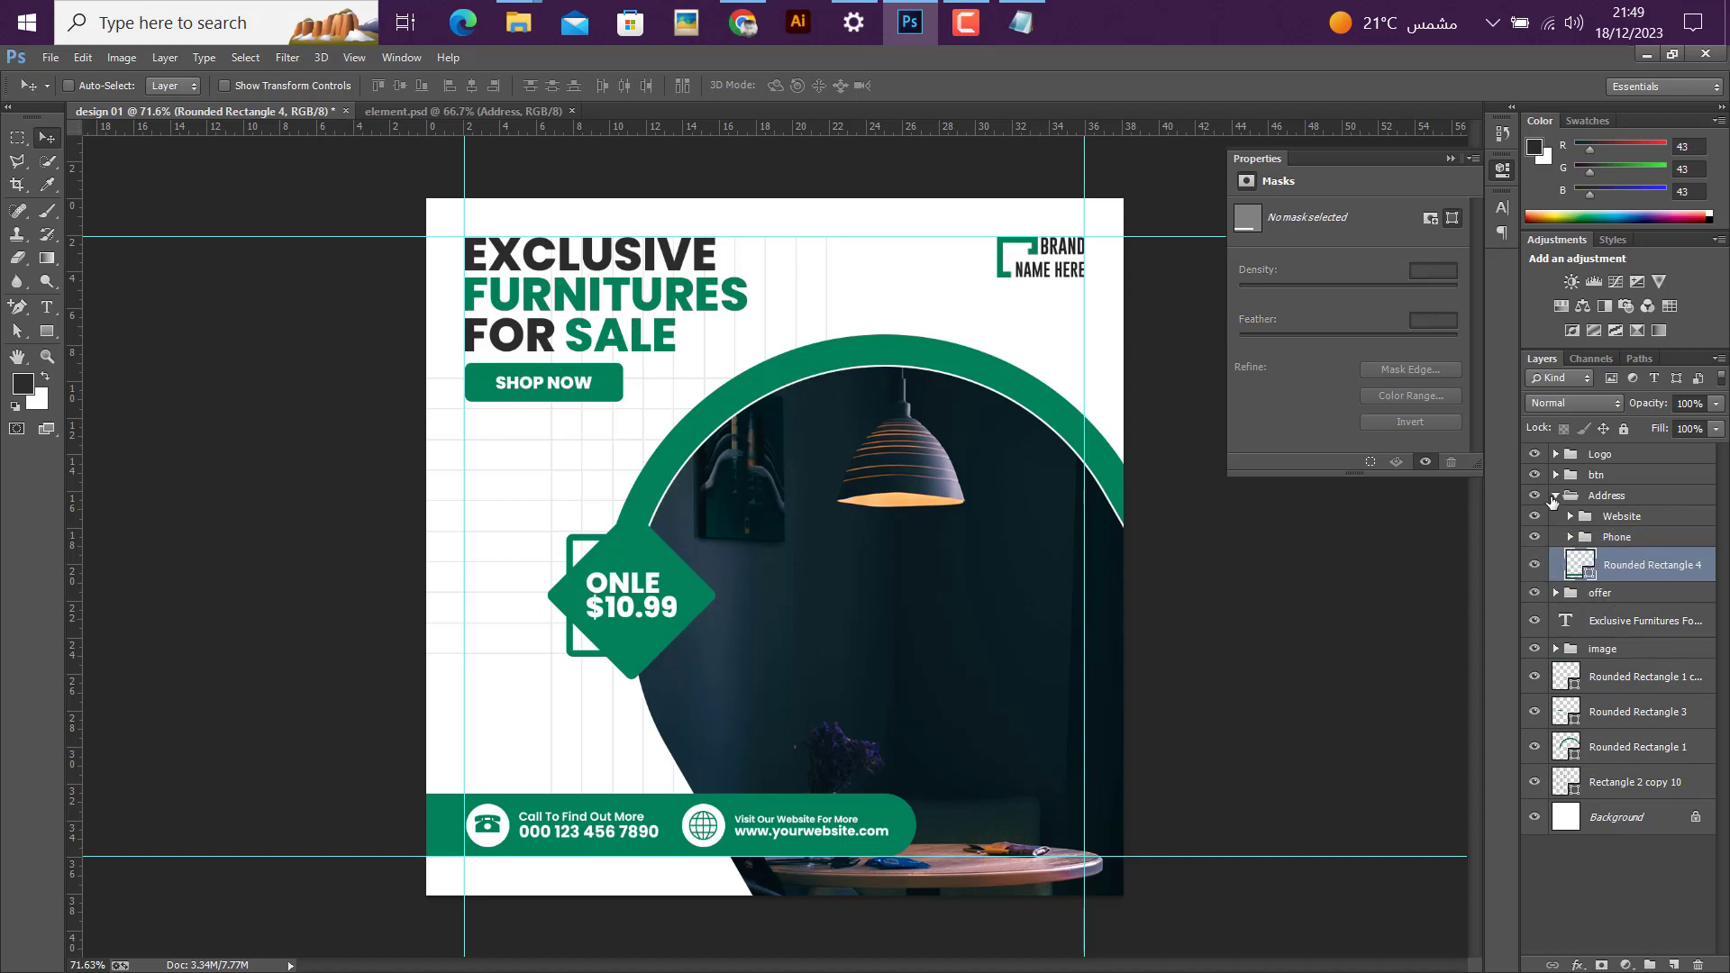
pyautogui.click(1555, 496)
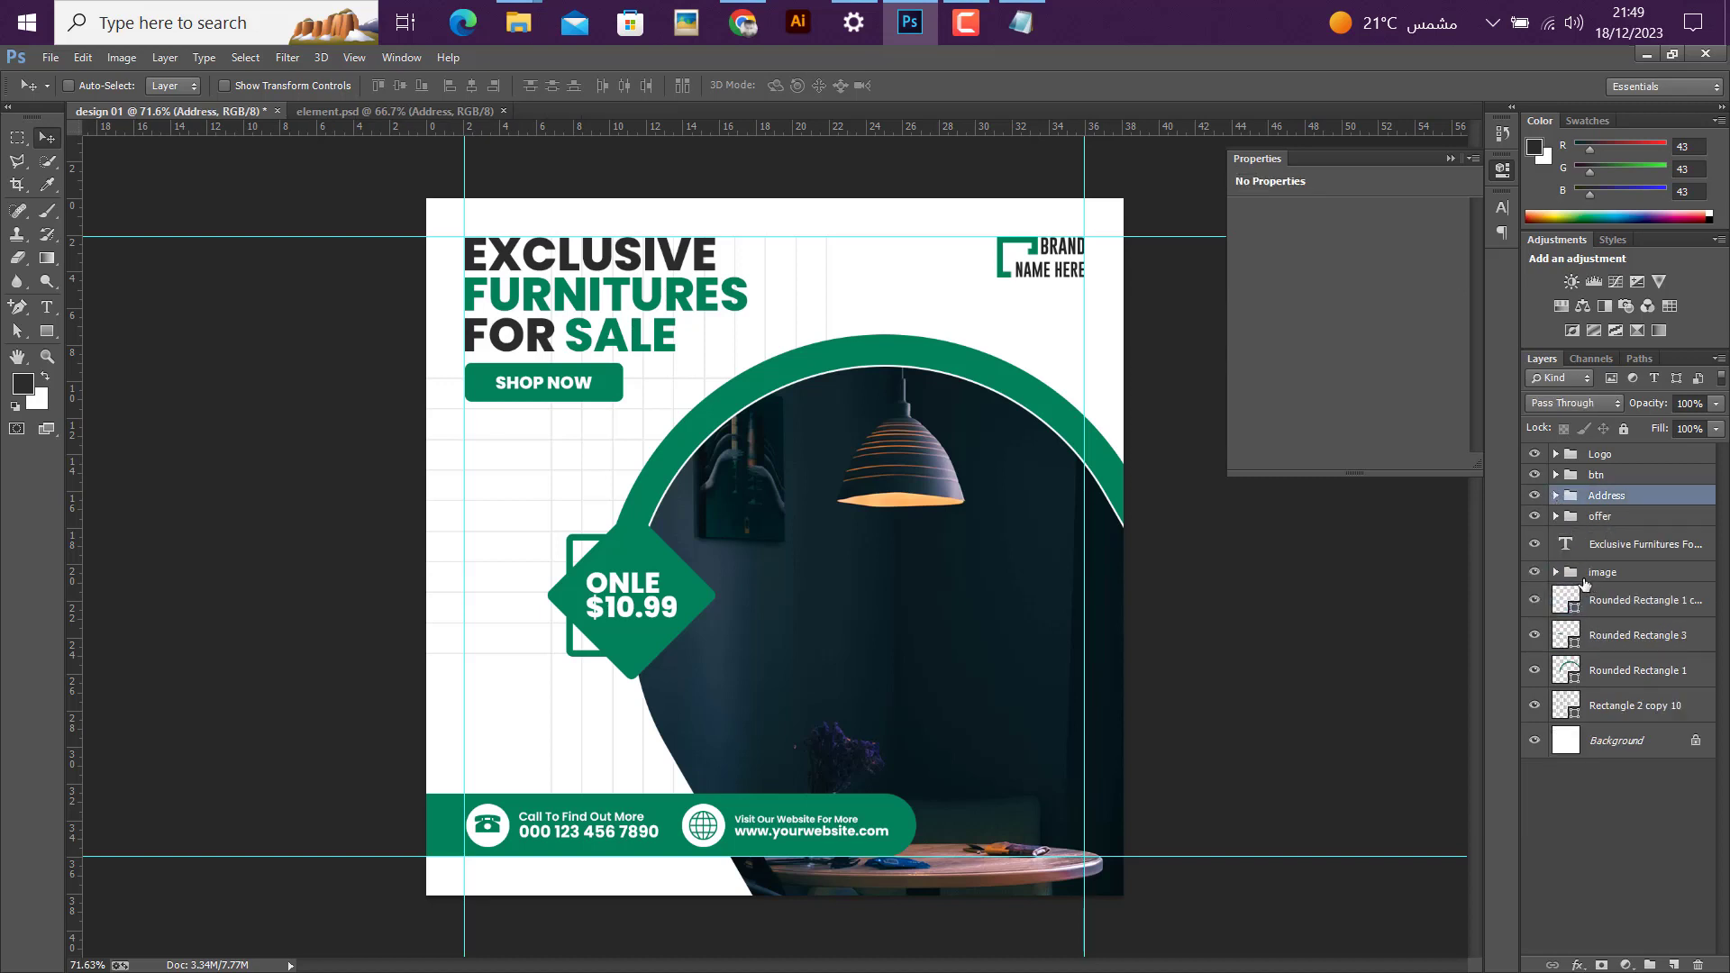
# Step: Group the four loose shape layers between the image group and the Background, and name the group "Design"
pyautogui.click(1613, 600)
pyautogui.keyDown('shift'); pyautogui.click(1626, 705); pyautogui.keyUp('shift')
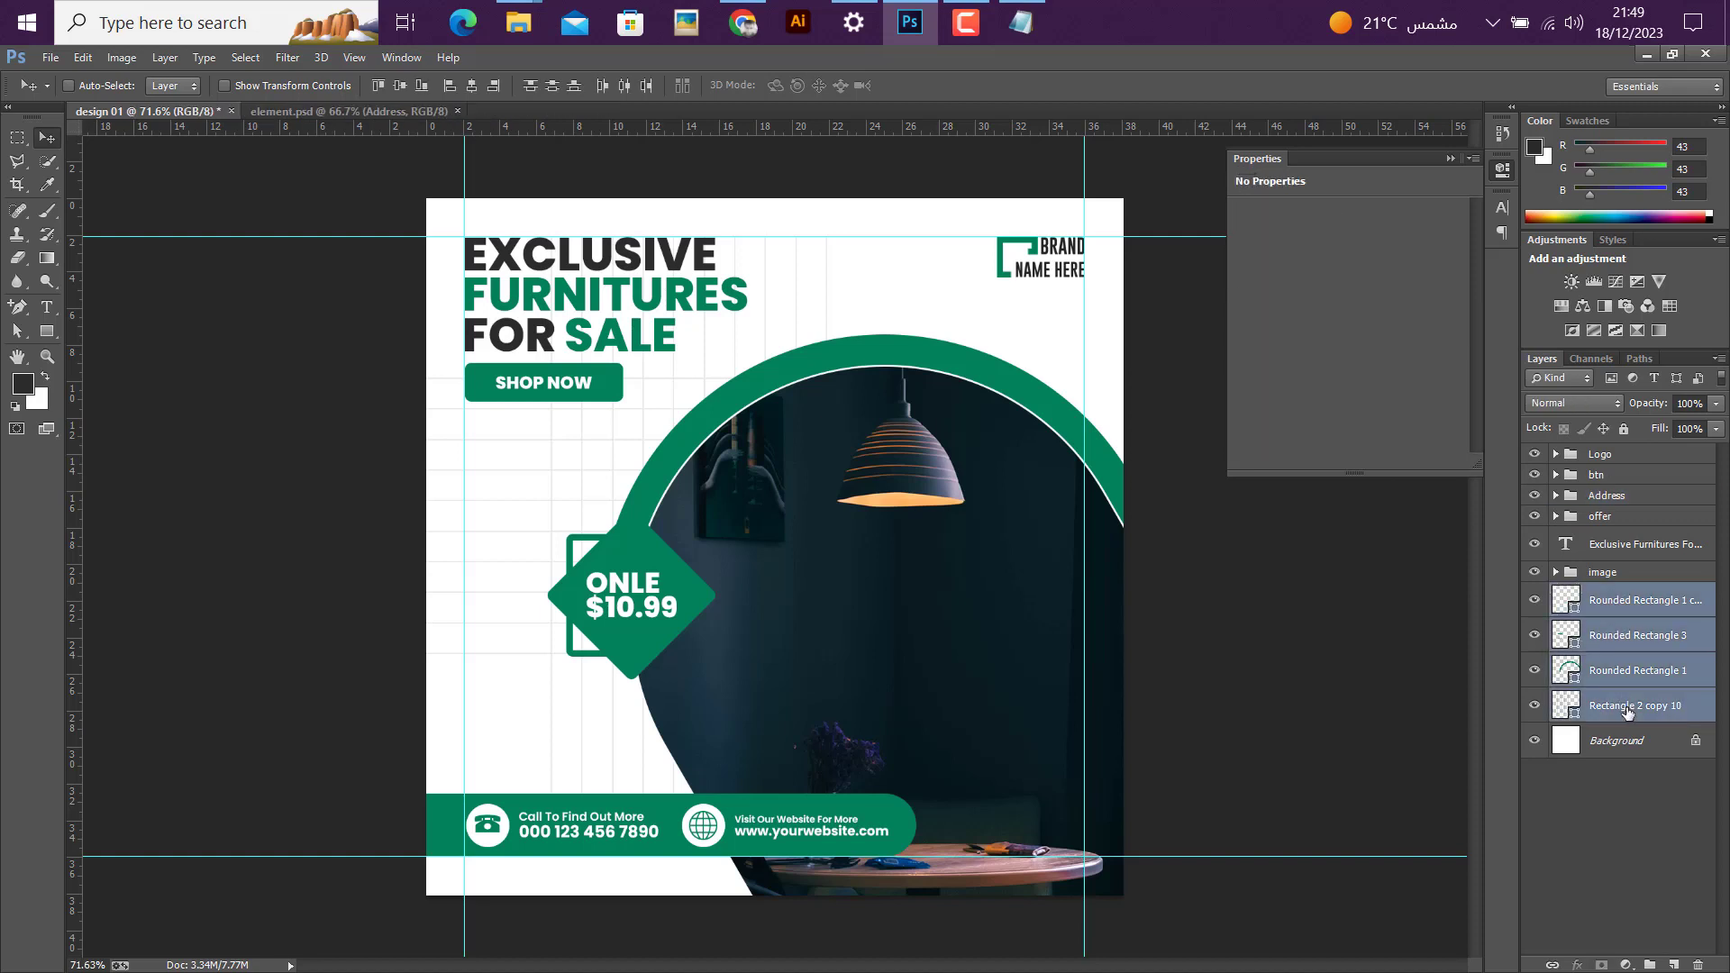
pyautogui.hotkey('ctrl', 'g')
pyautogui.doubleClick(1603, 592)
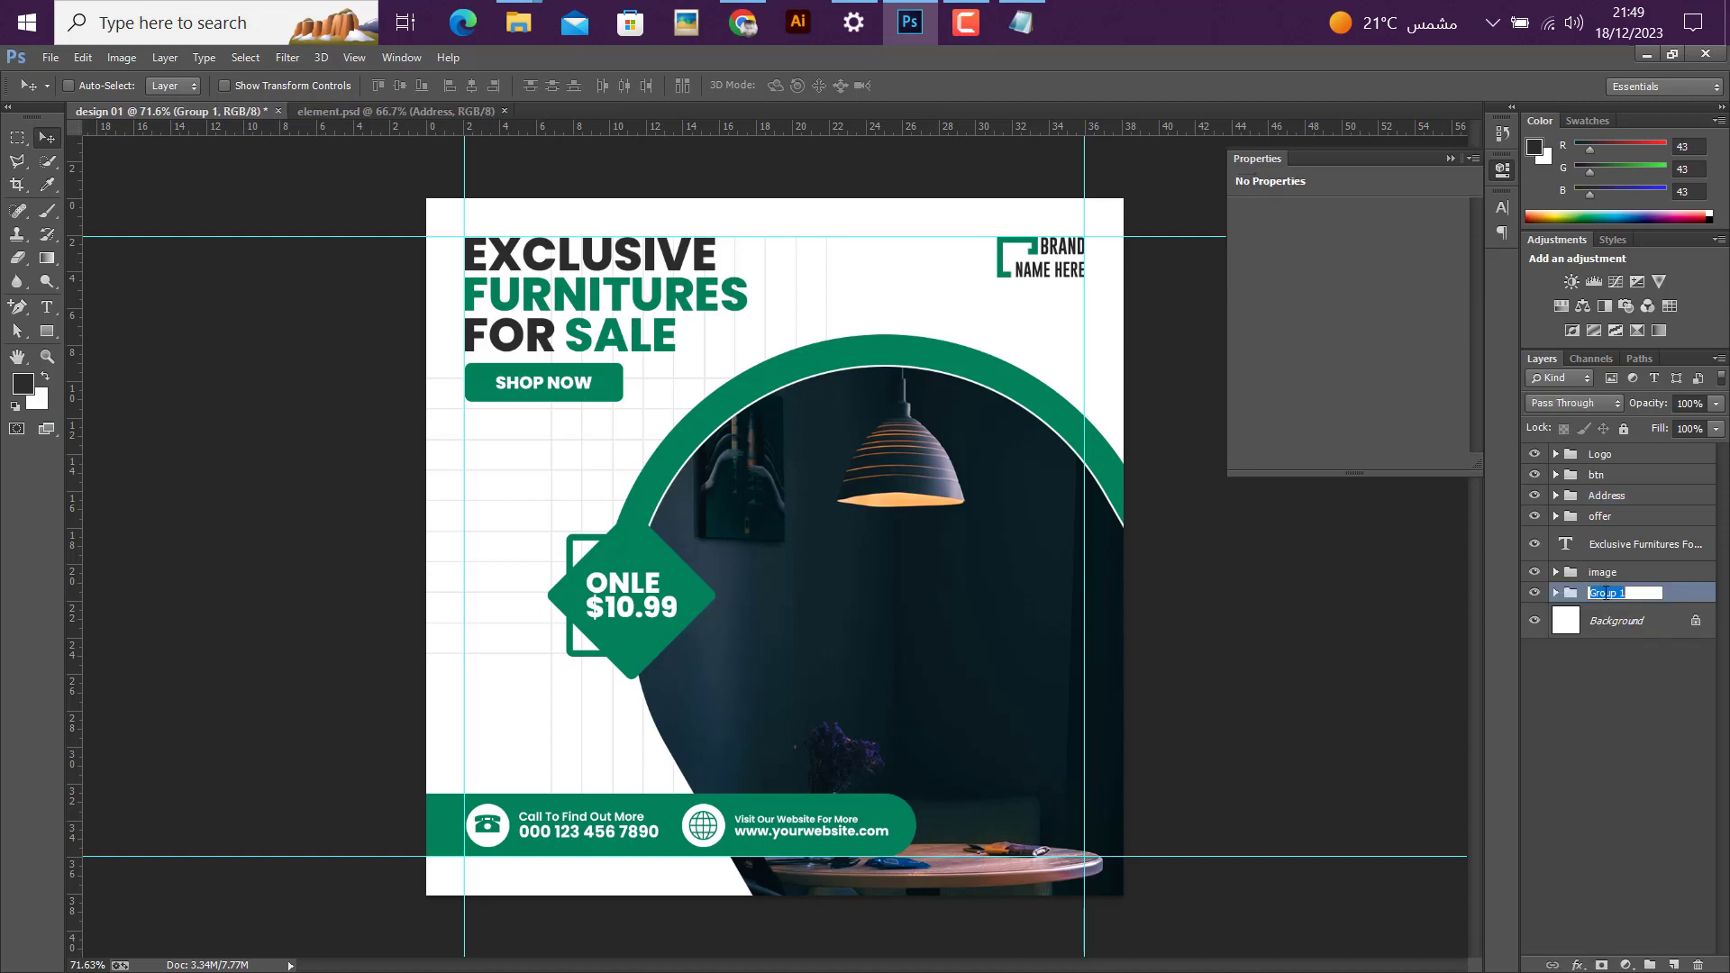
pyautogui.write('Design')
pyautogui.press('Return')
# Step: Put the Exclusive Furnitures For Sale headline text layer in its own group named "title"
pyautogui.click(1619, 549)
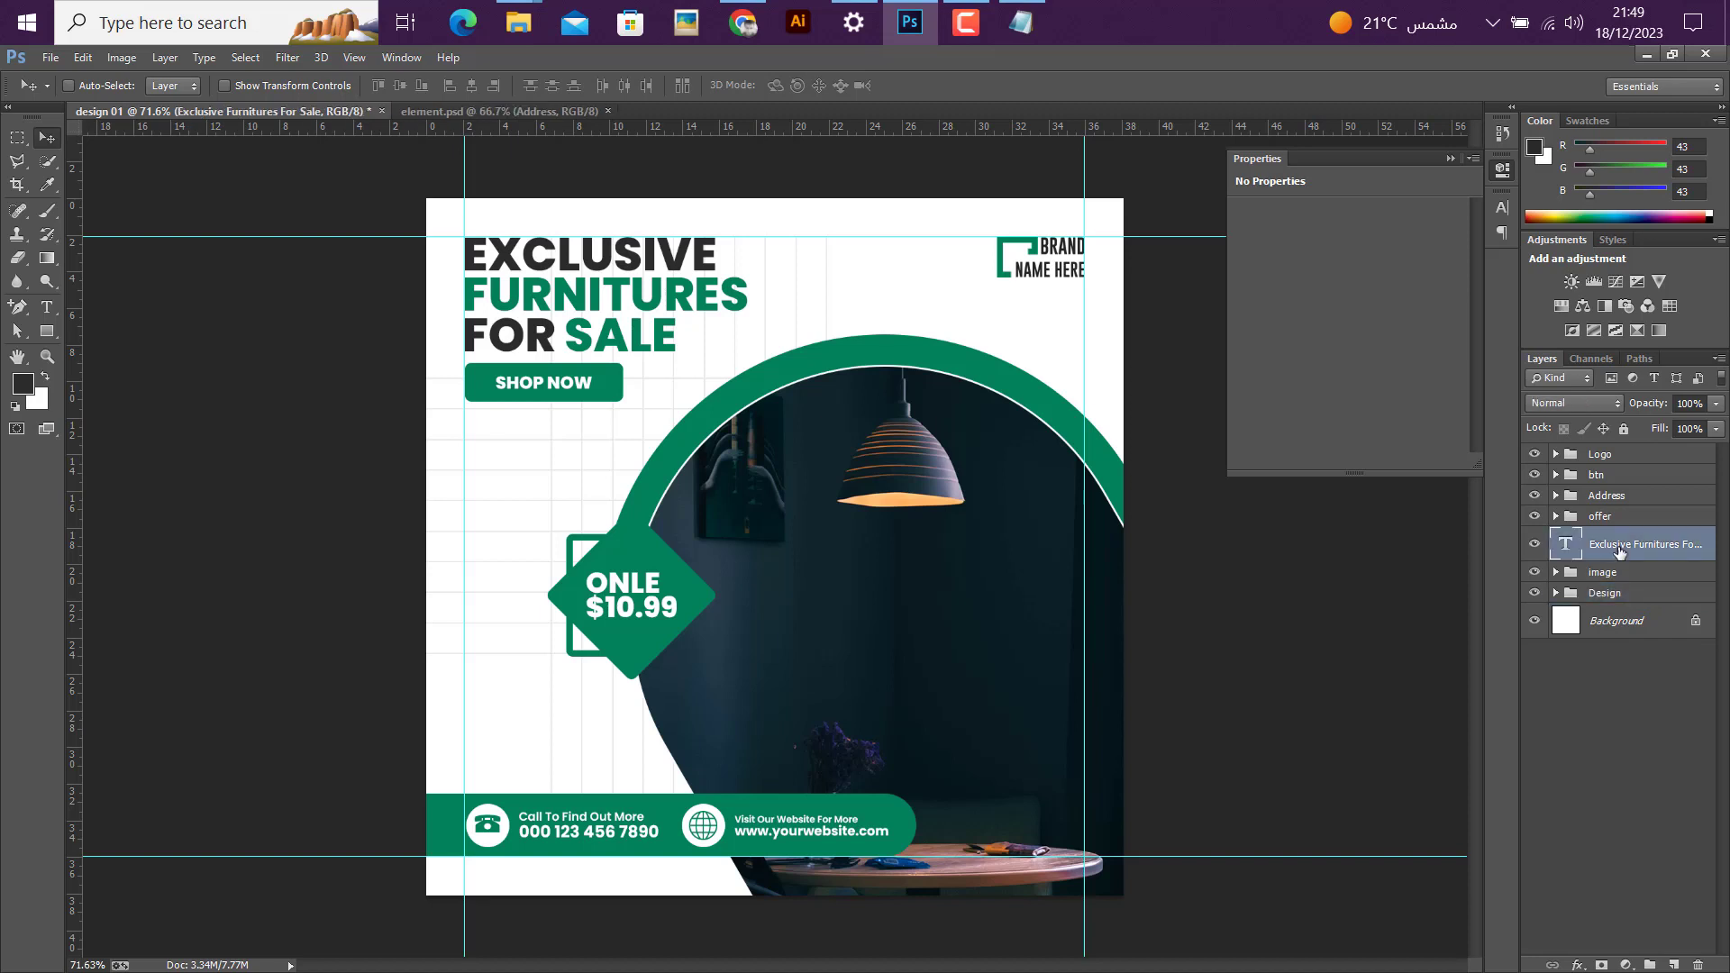
pyautogui.hotkey('ctrl', 'g')
pyautogui.doubleClick(1601, 538)
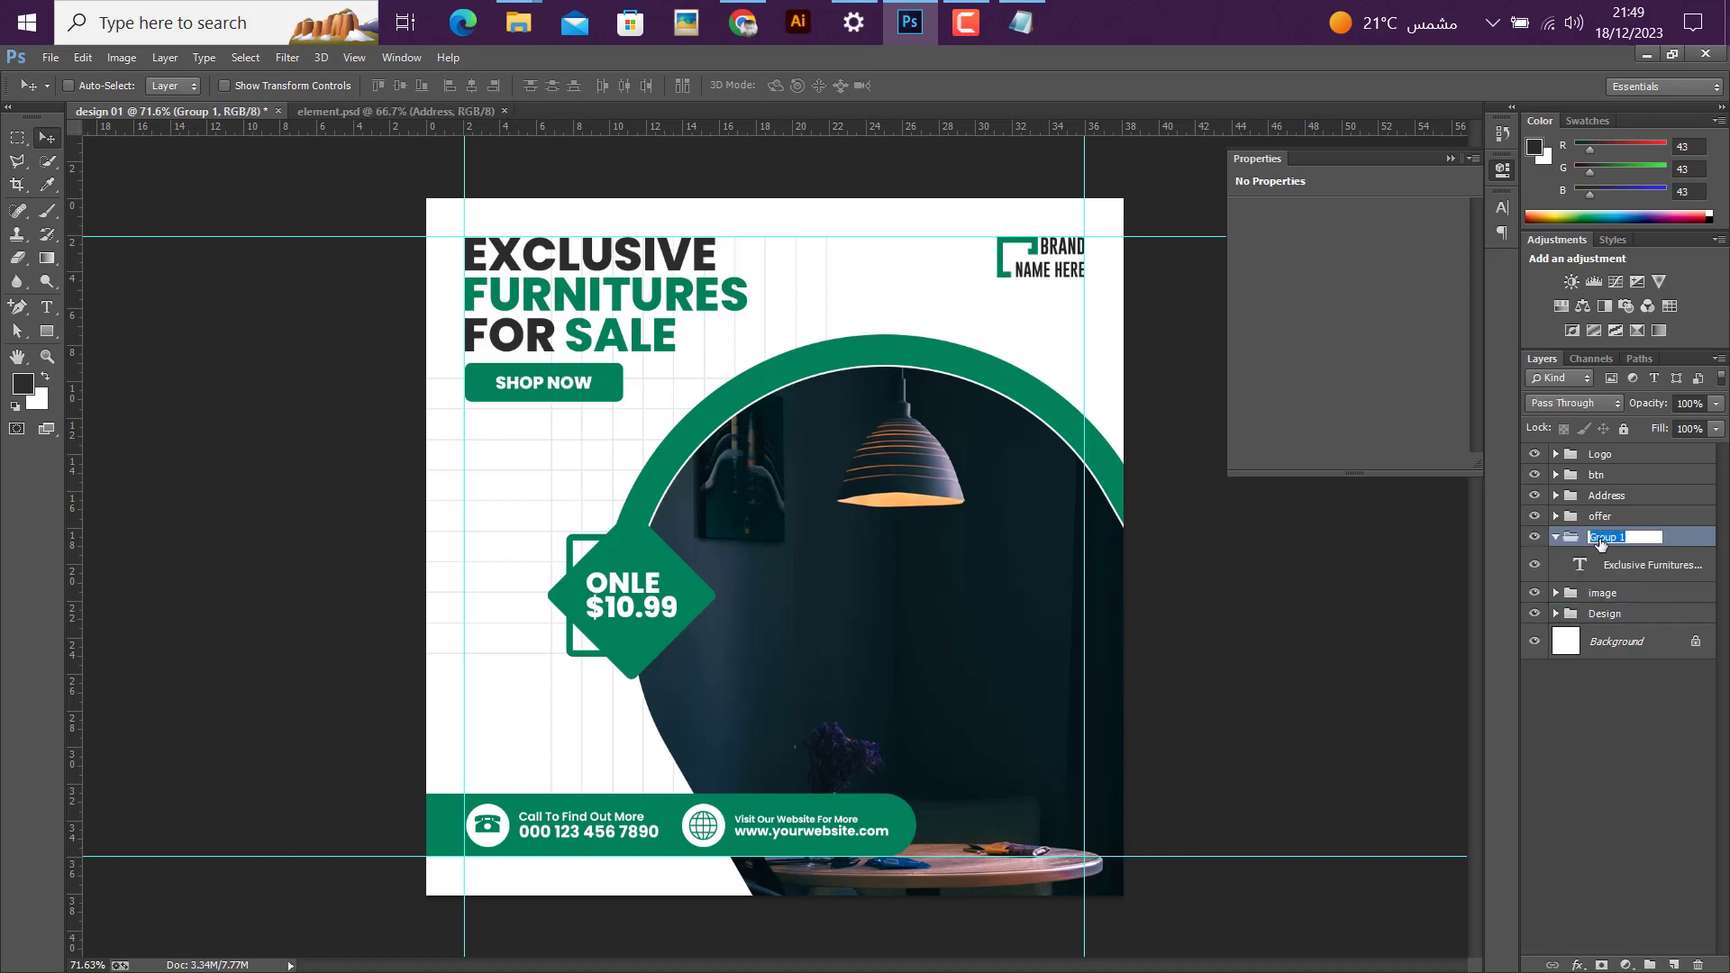
pyautogui.write('title')
pyautogui.press('Return')
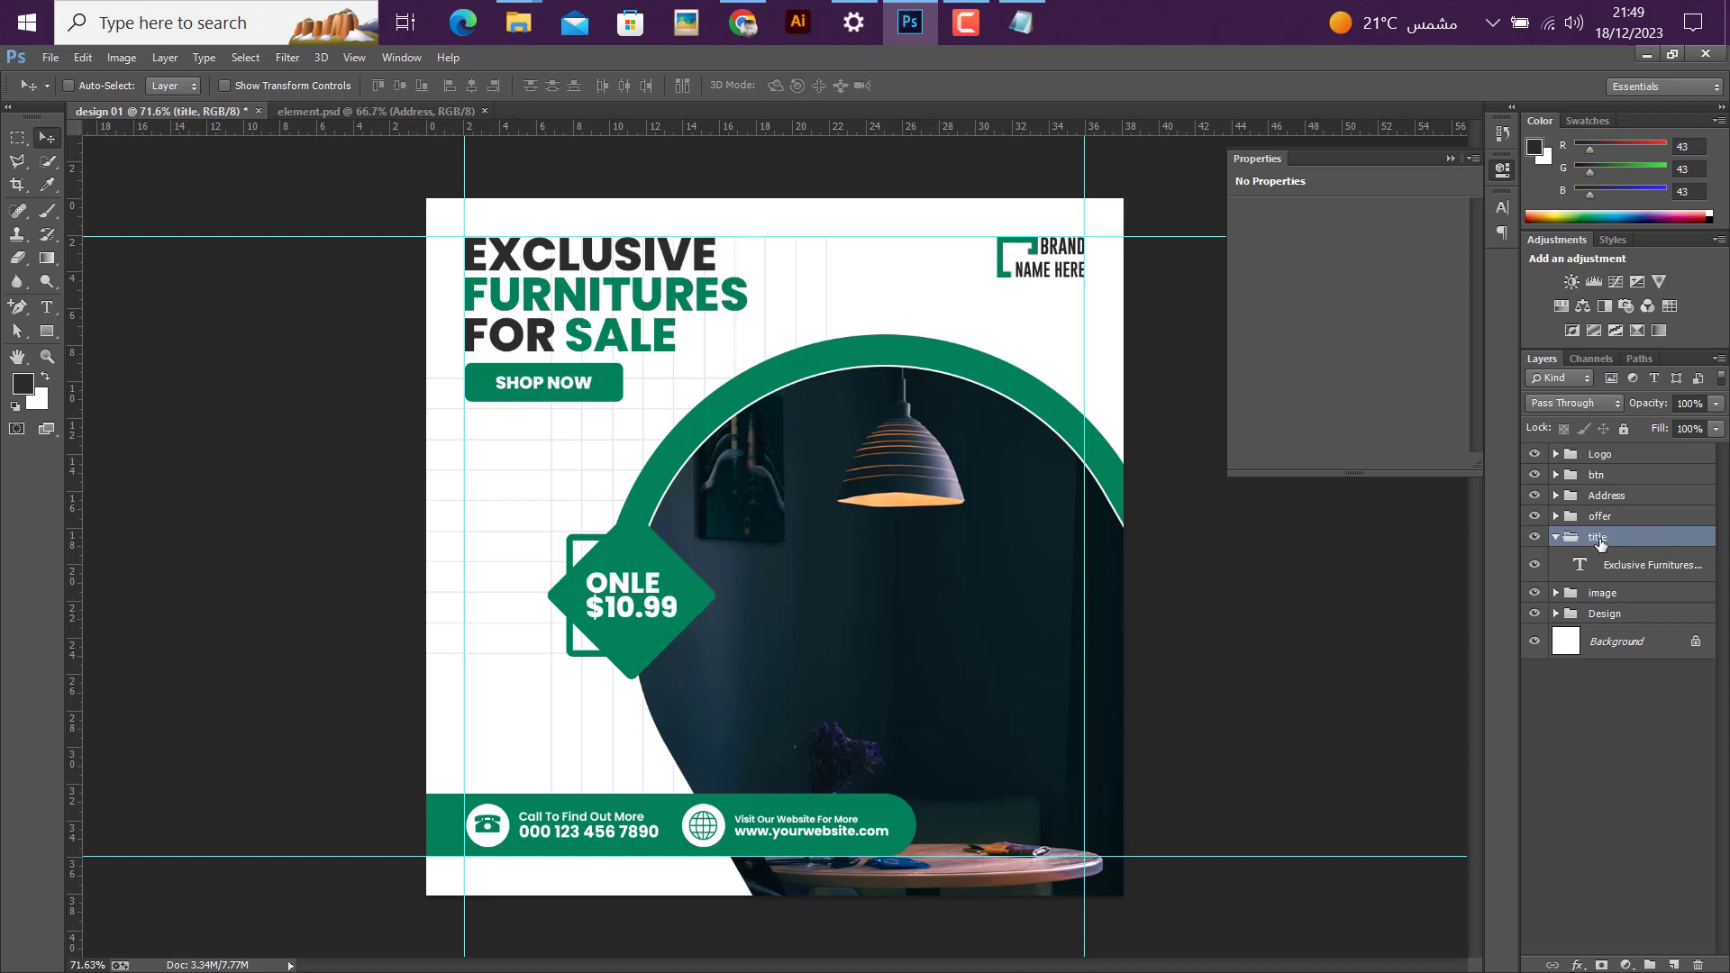
# Step: Convert the locked Background into a regular layer, keeping the default layer settings
pyautogui.click(1619, 642)
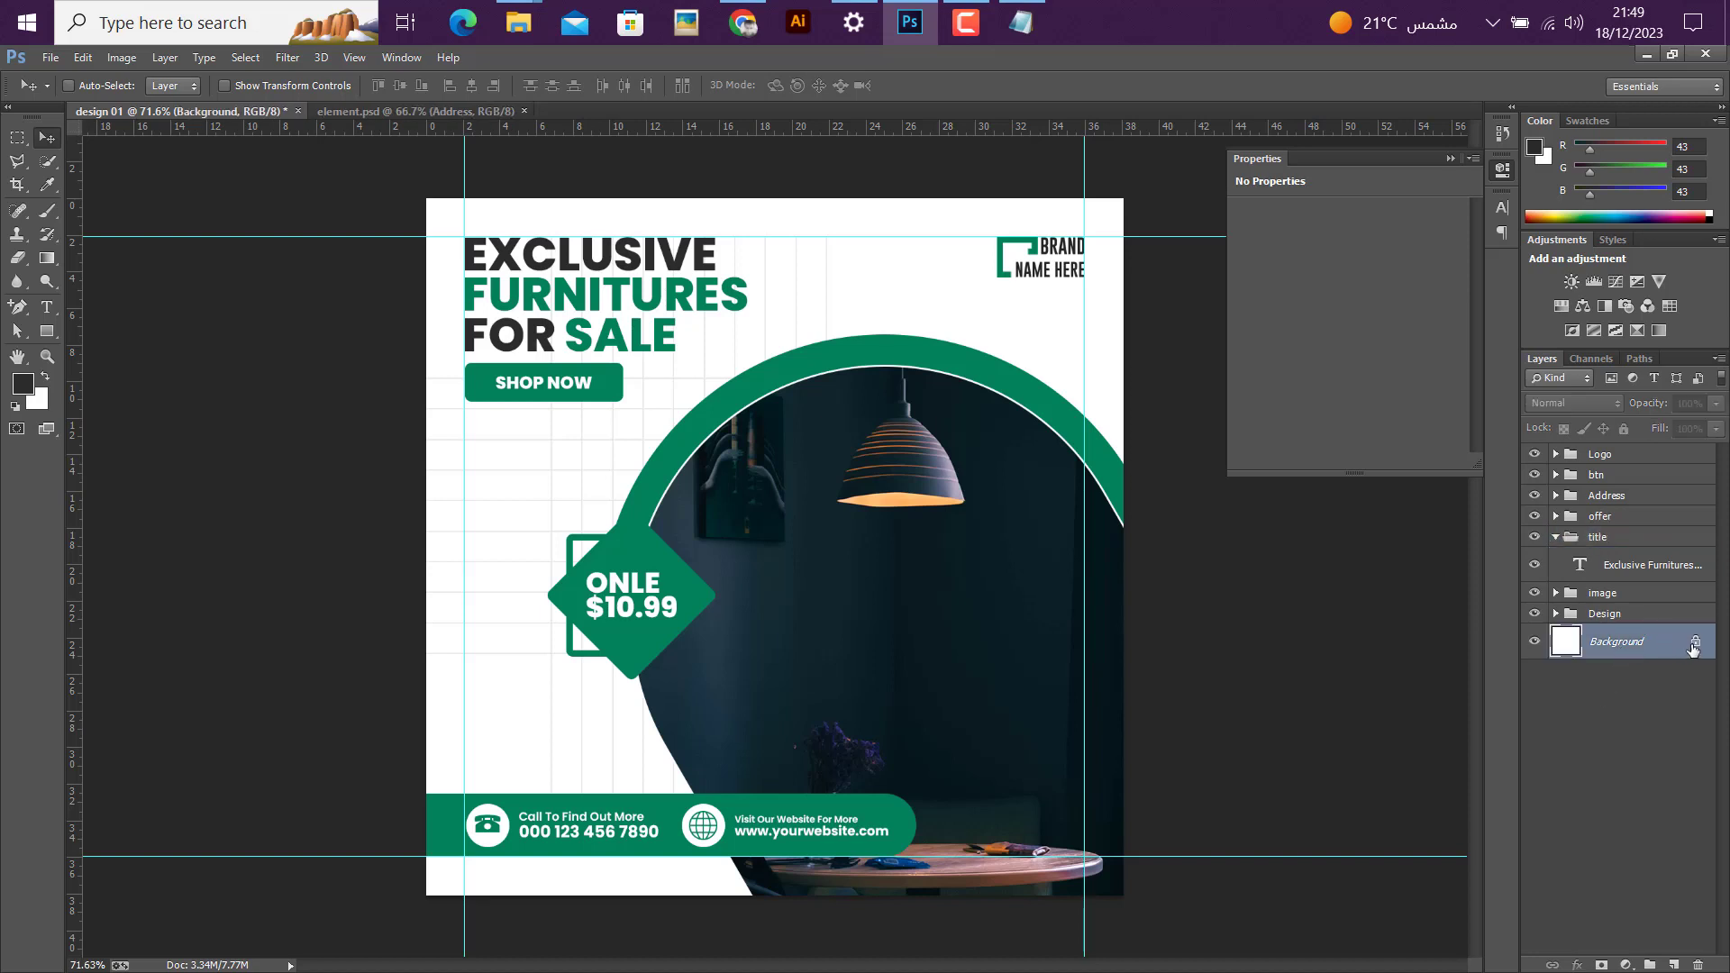
pyautogui.doubleClick(1692, 642)
pyautogui.click(1015, 303)
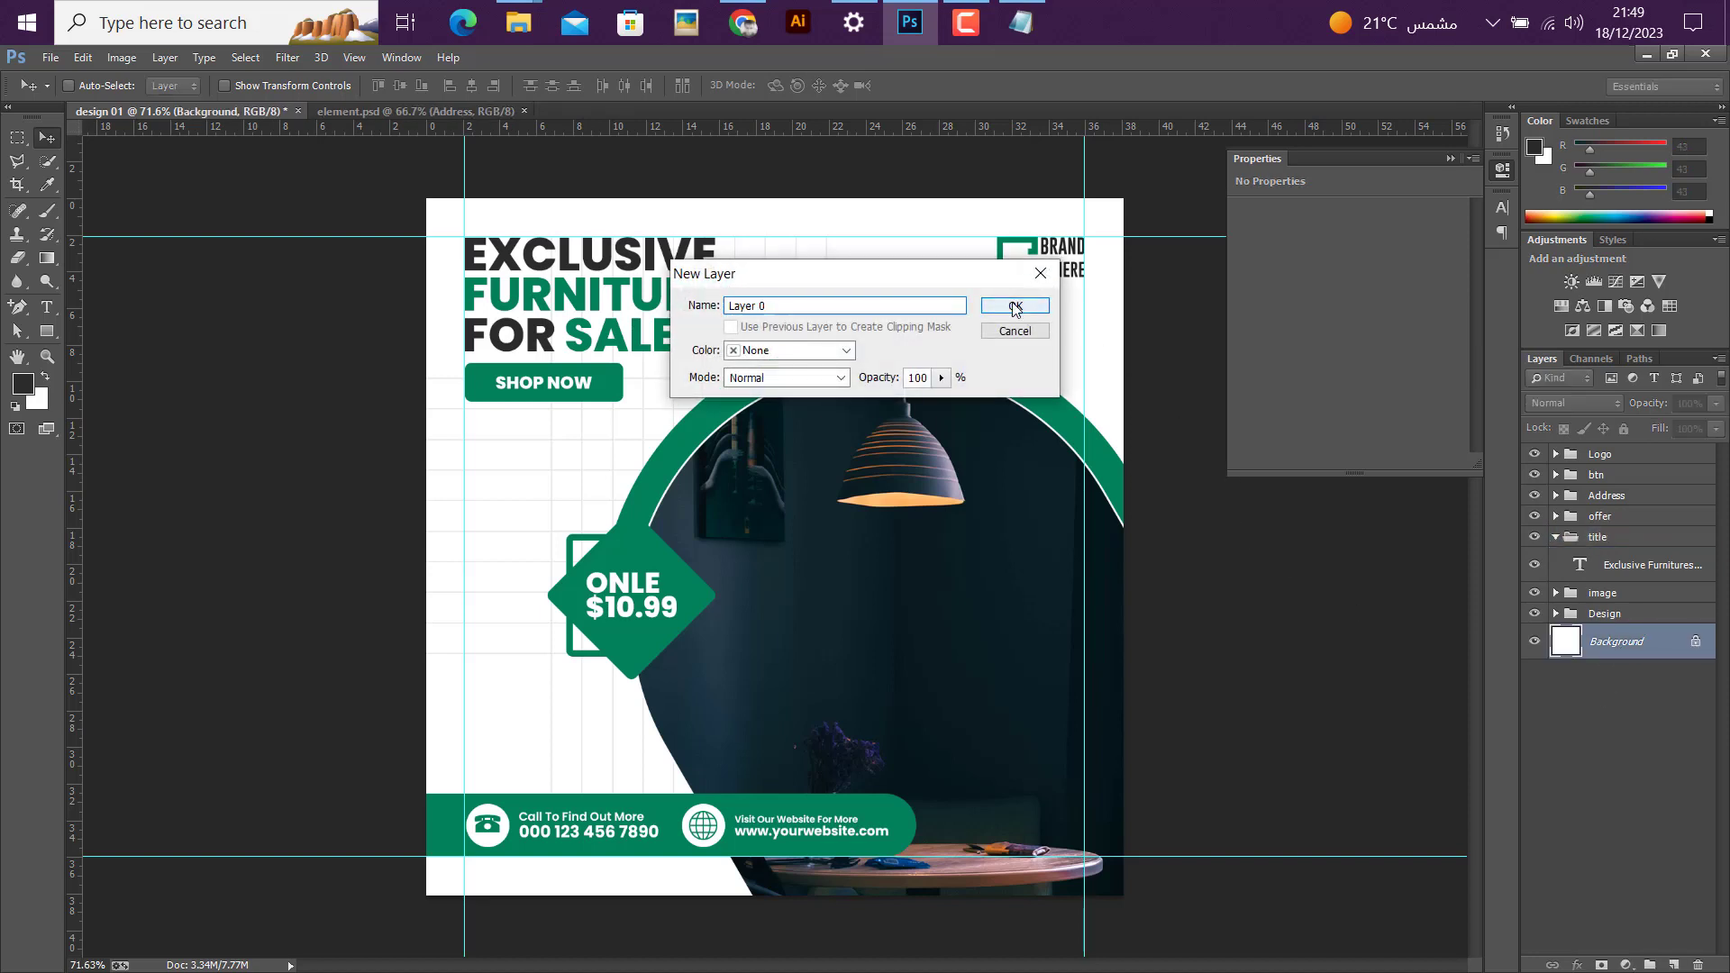
# Step: Group the white base layer as "Bg", collapse the Bg and title groups, and select the Logo group
pyautogui.hotkey('ctrl', 'g')
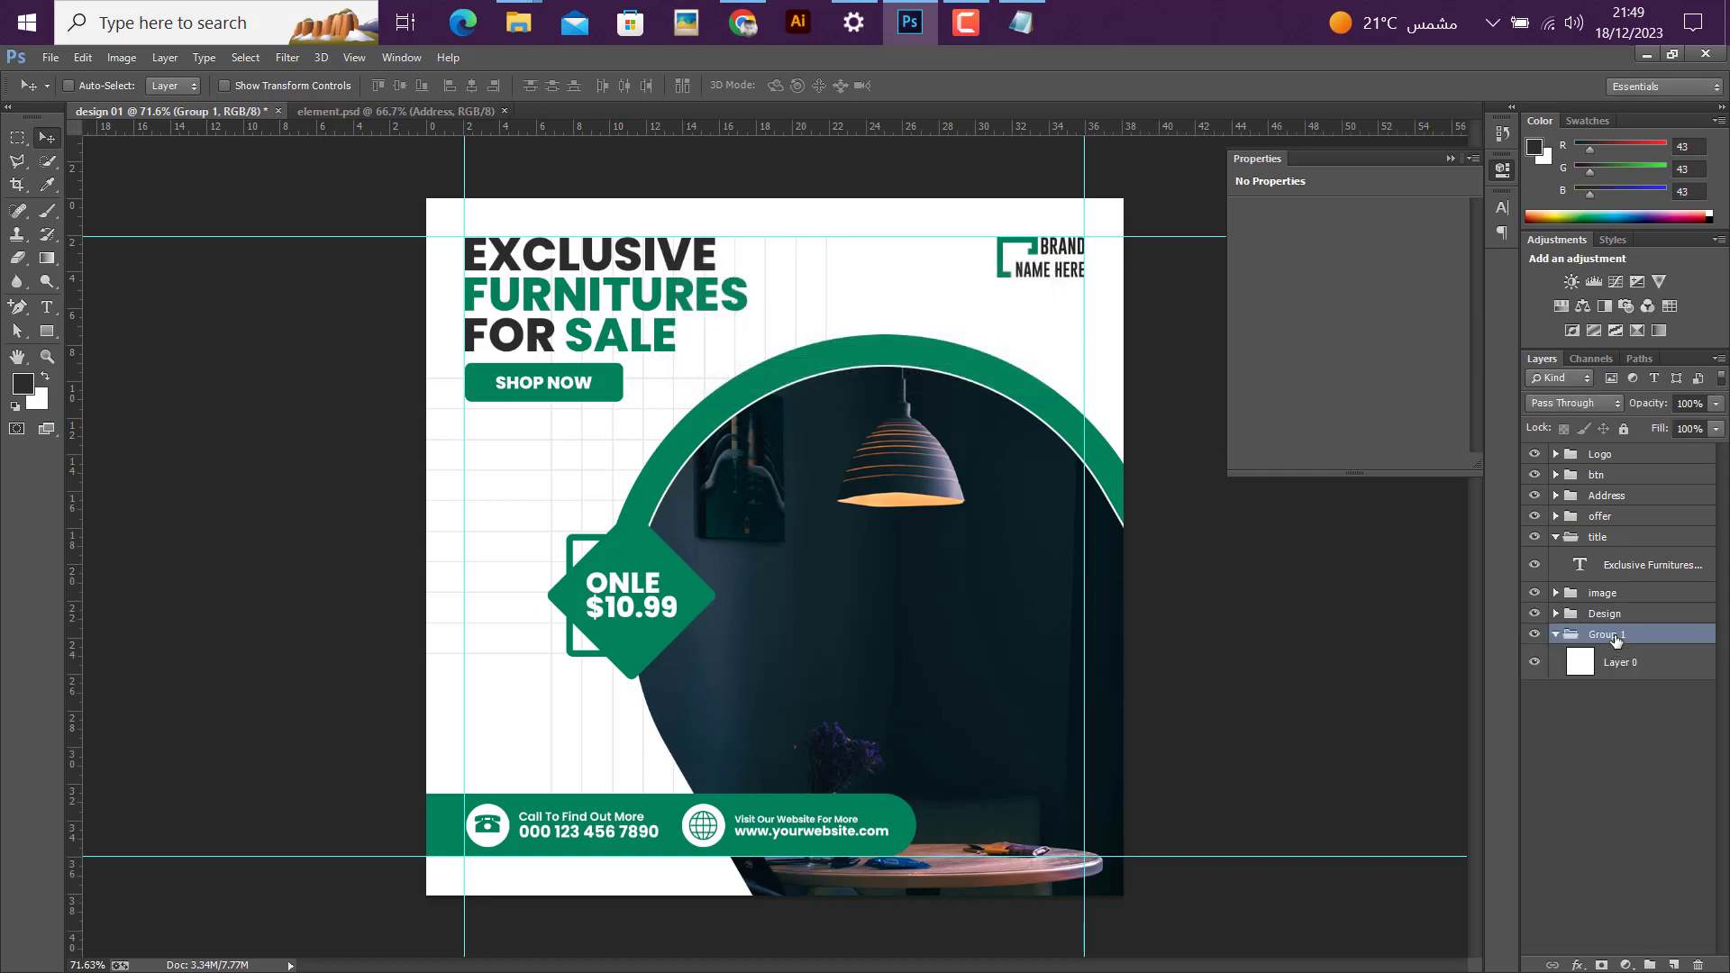
pyautogui.doubleClick(1614, 635)
pyautogui.write('Bg')
pyautogui.click(1556, 634)
pyautogui.click(1556, 537)
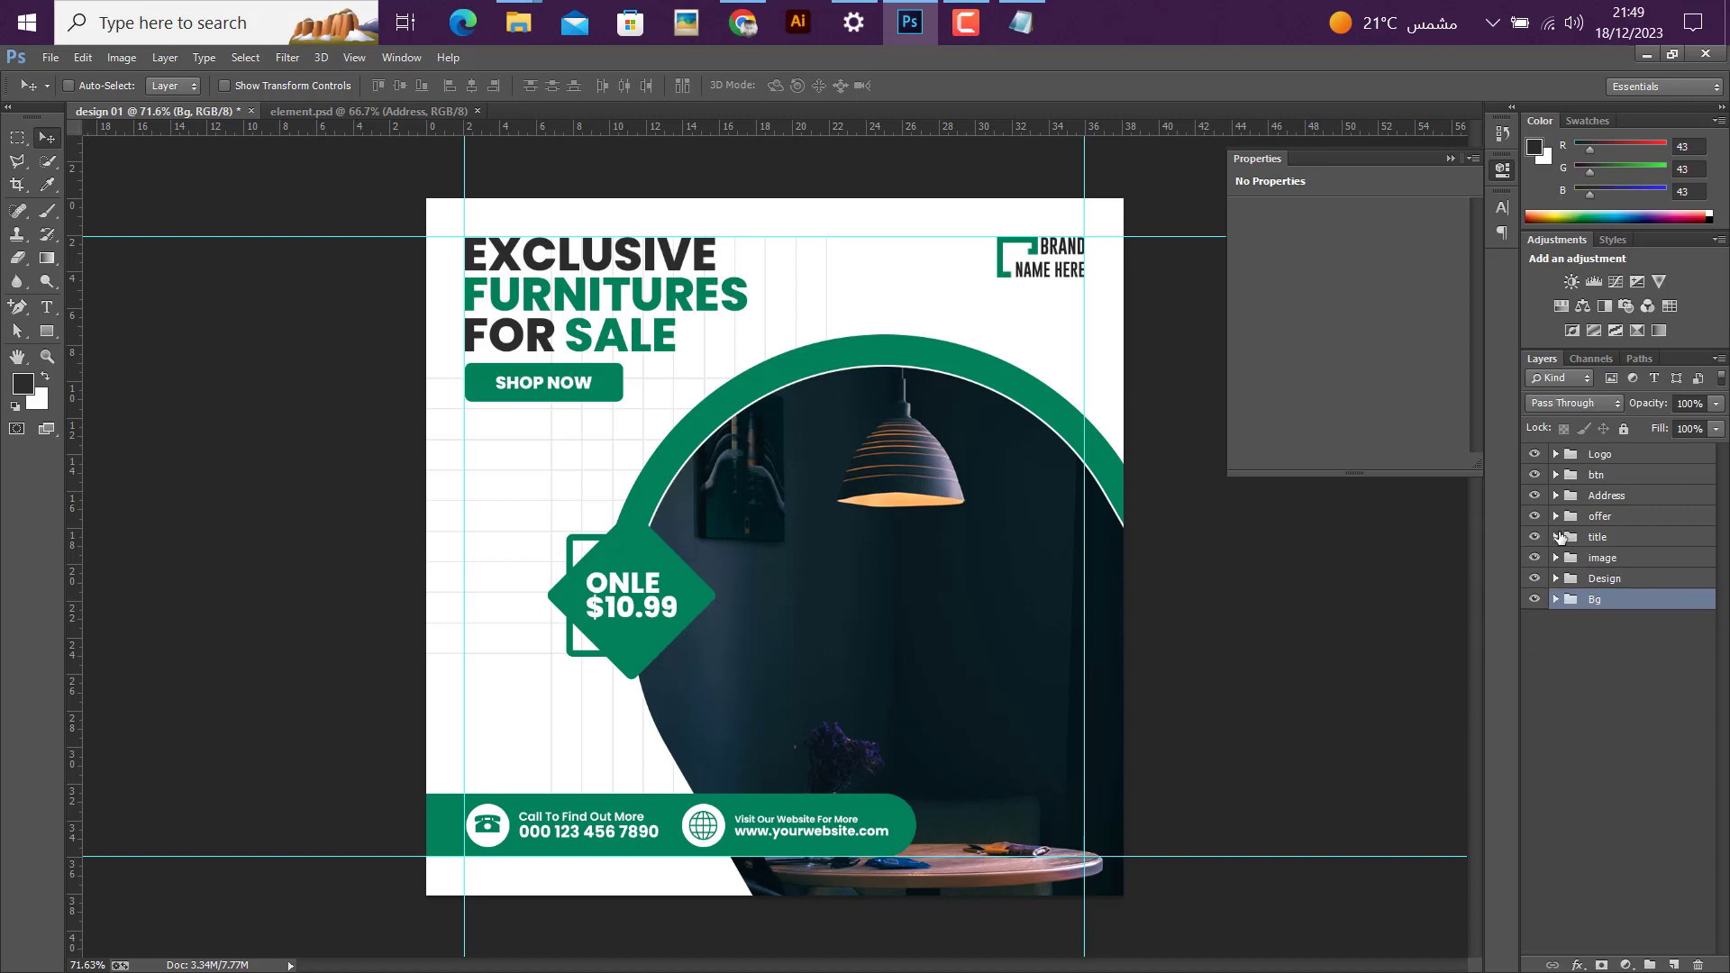
pyautogui.click(1596, 457)
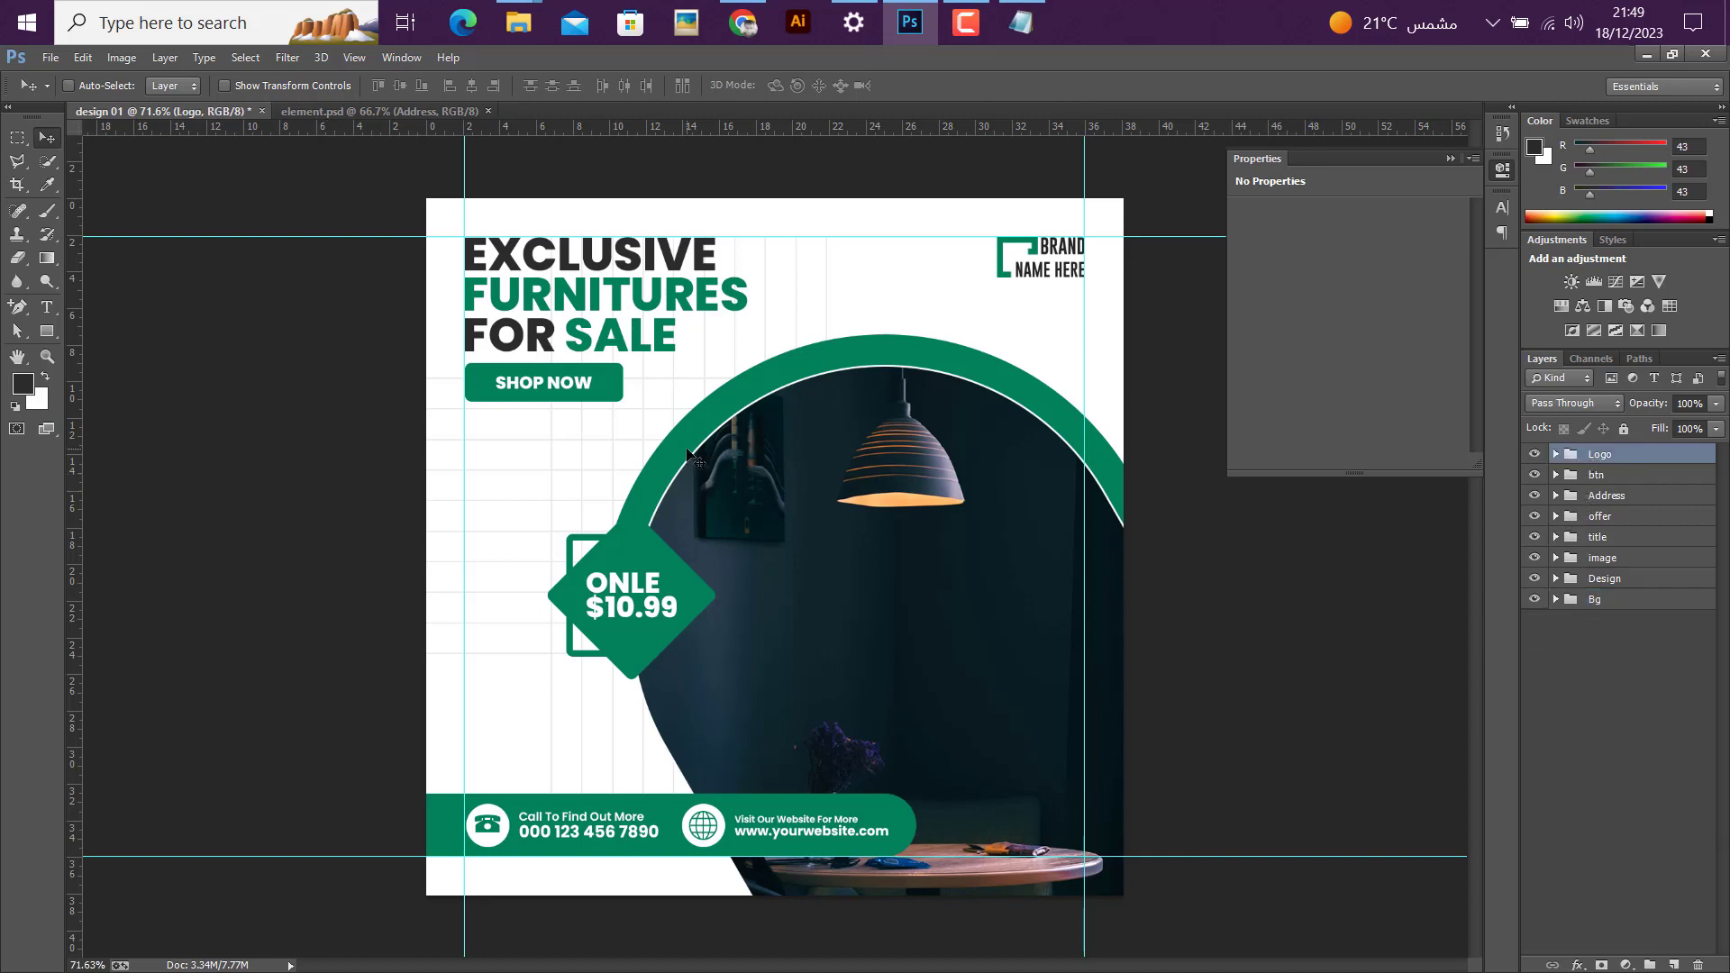